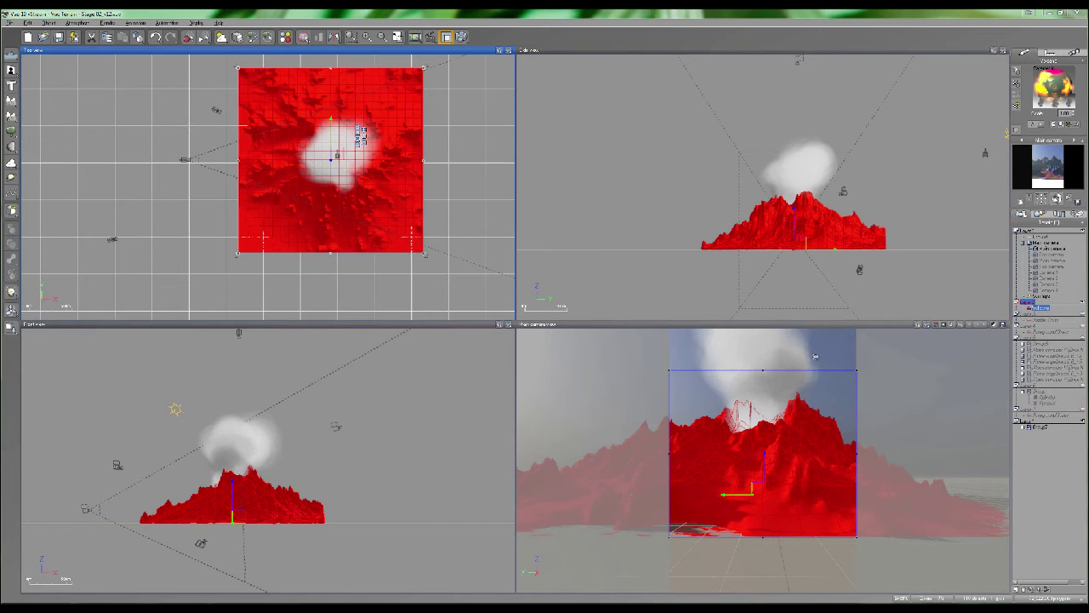
Hide the layer that holds the smoke plume and select the volcano terrain
{"action": "left_click", "coordinate": [1083, 421]}
{"action": "left_click", "coordinate": [1055, 442]}
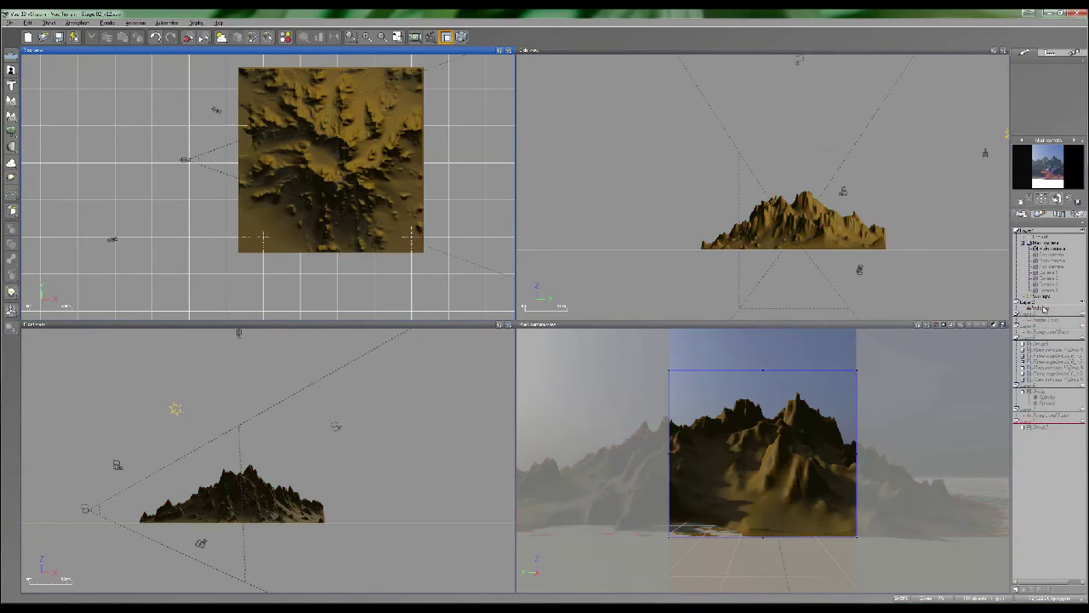
{"action": "left_click", "coordinate": [1043, 307]}
{"action": "left_click", "coordinate": [1046, 471]}
{"action": "left_click", "coordinate": [787, 459]}
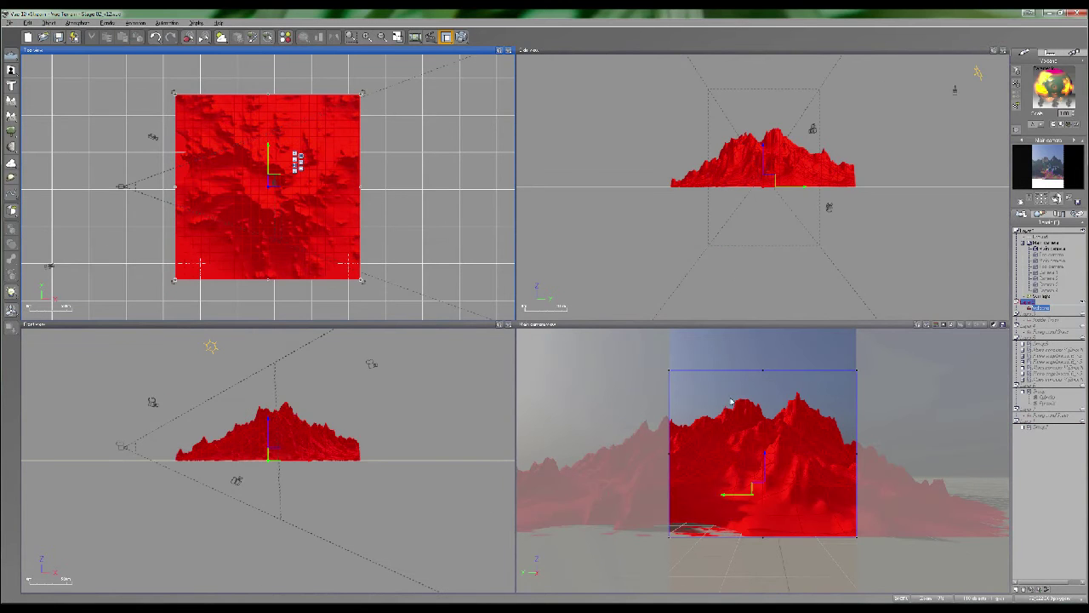
Switch the main view to another stored camera and reframe it on the volcano's slopes
{"action": "left_click", "coordinate": [1052, 266]}
{"action": "double_click", "coordinate": [1051, 264]}
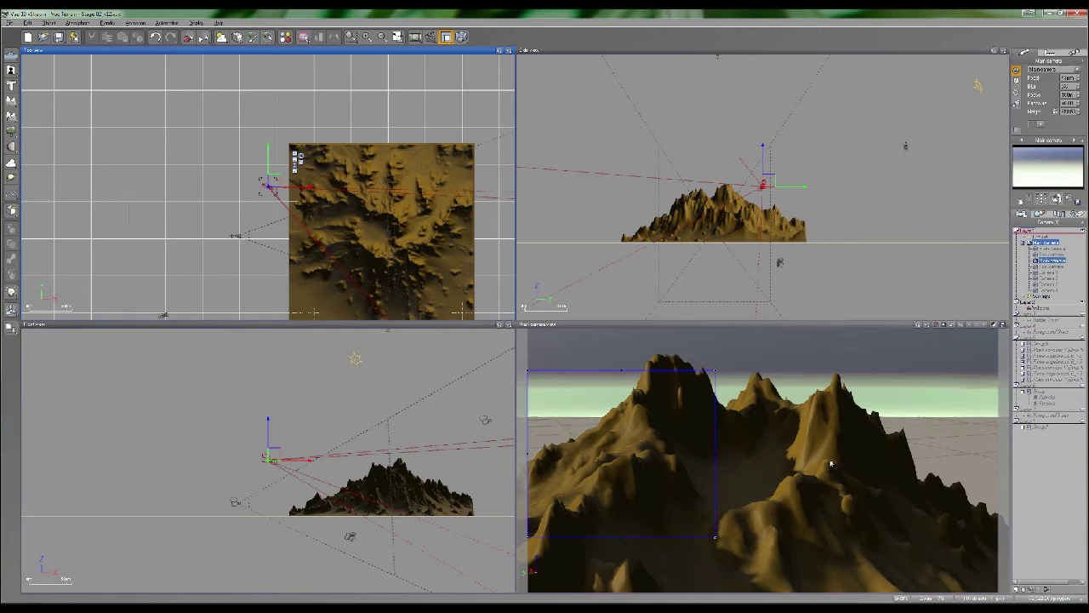
{"action": "right_click_drag", "start_coordinate": [861, 453], "coordinate": [824, 483]}
{"action": "left_click", "coordinate": [858, 453]}
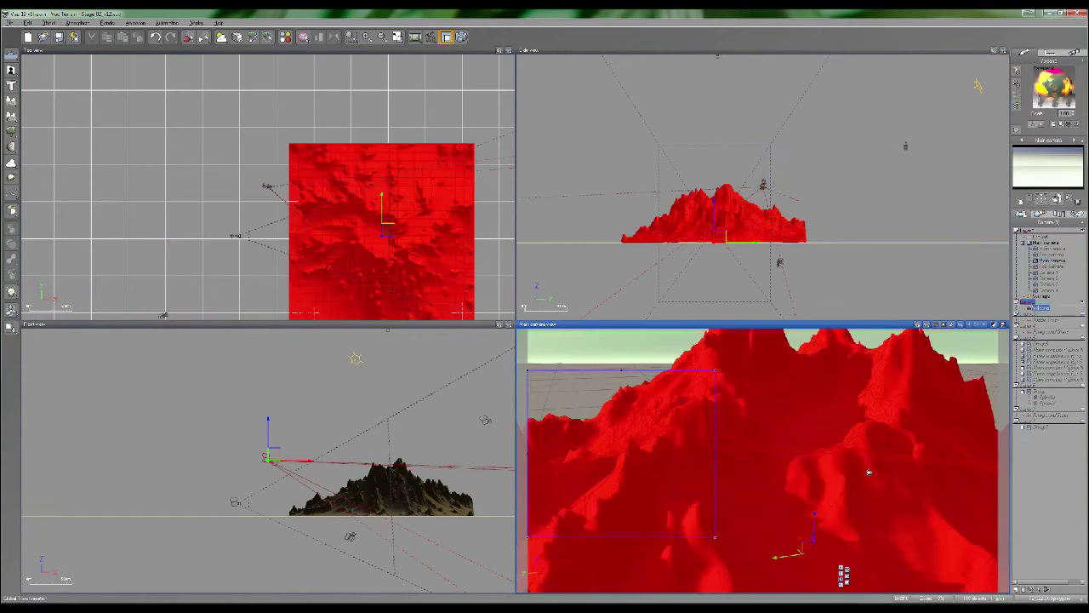
{"action": "scroll", "coordinate": [843, 466], "scroll_direction": "down", "scroll_amount": 4}
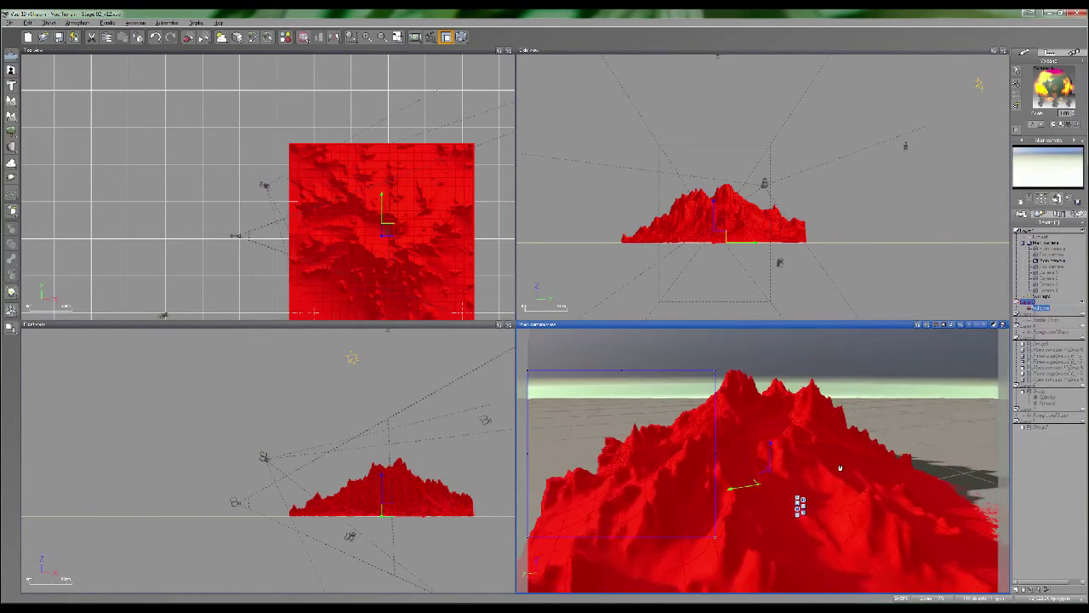
{"action": "right_click_drag", "start_coordinate": [839, 476], "coordinate": [843, 455]}
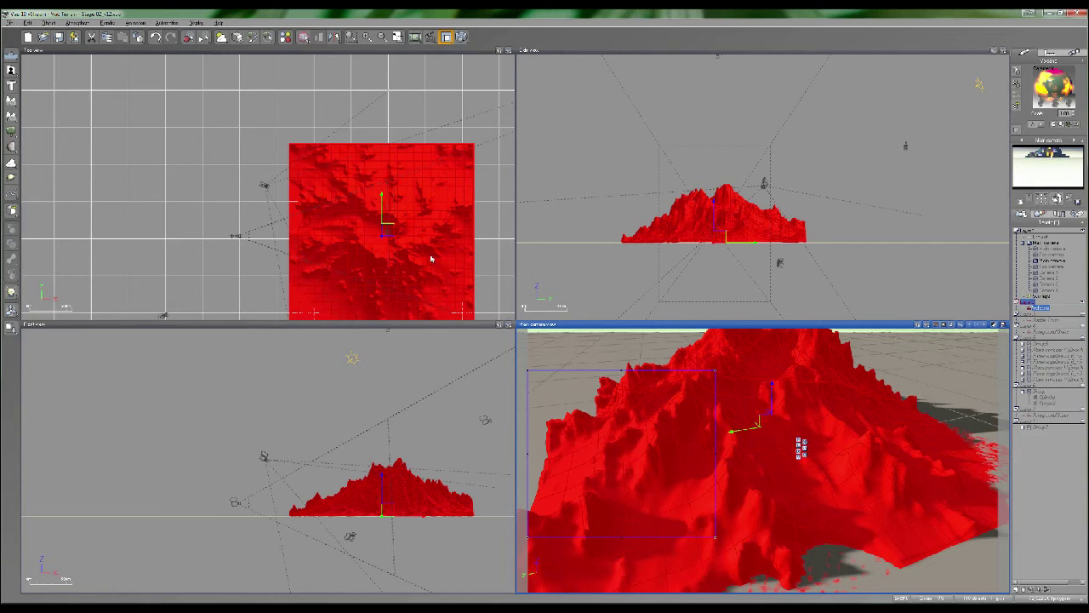
Turn off area rendering and orbit the camera to frame the volcano's peaks, with nothing selected
{"action": "left_click", "coordinate": [448, 38]}
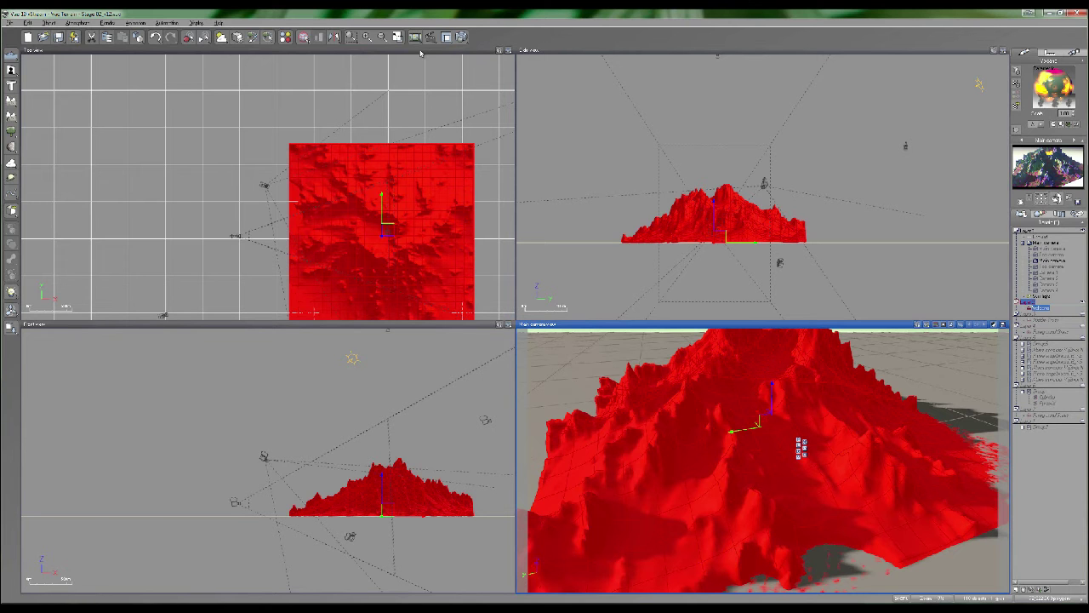
{"action": "right_click_drag", "start_coordinate": [632, 443], "coordinate": [742, 450]}
{"action": "scroll", "coordinate": [740, 451], "scroll_direction": "up", "scroll_amount": 2}
{"action": "right_click_drag", "start_coordinate": [777, 397], "coordinate": [773, 428]}
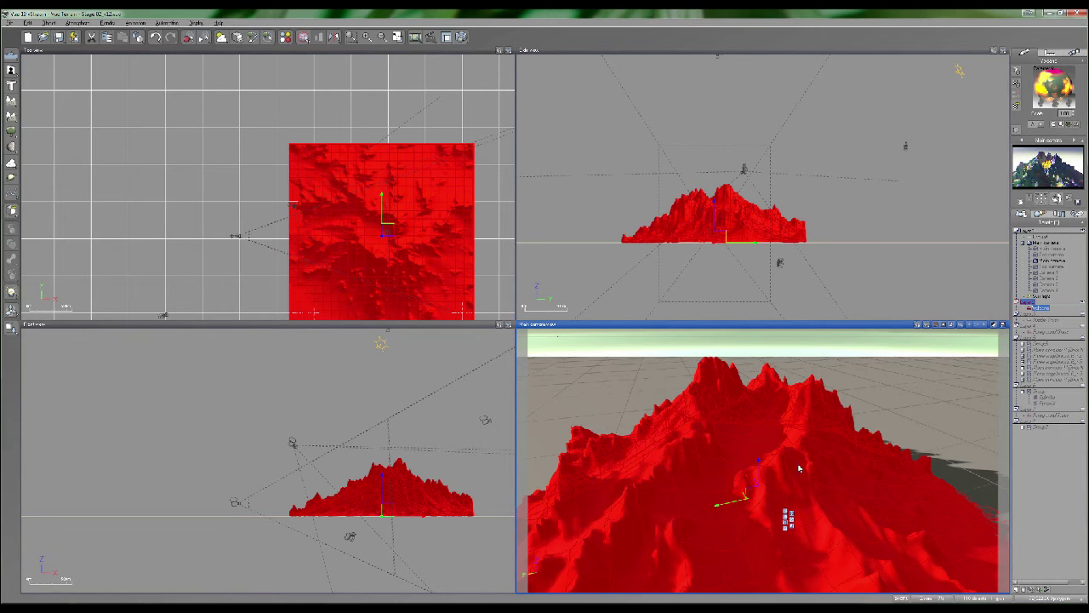
{"action": "right_click_drag", "start_coordinate": [781, 472], "coordinate": [775, 426]}
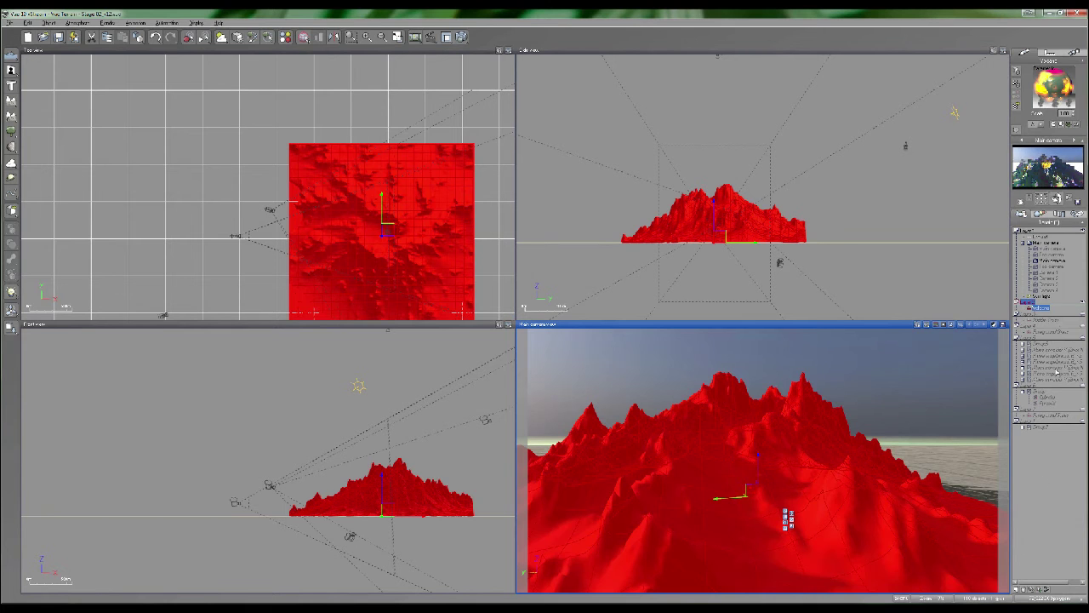
{"action": "left_click", "coordinate": [1047, 443]}
{"action": "right_click_drag", "start_coordinate": [775, 490], "coordinate": [818, 490]}
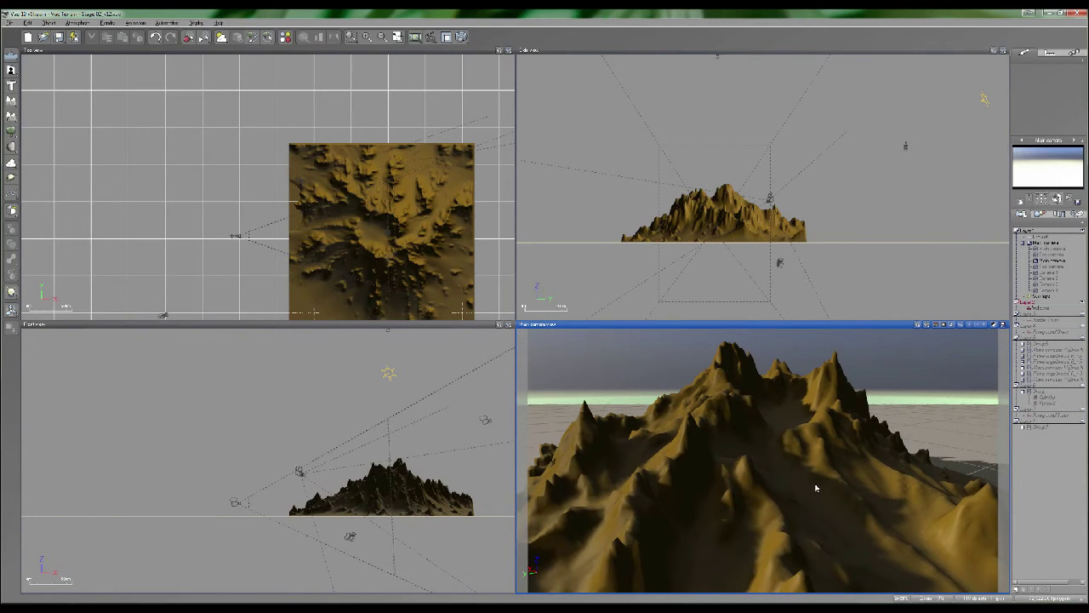
Adjust which objects are rendered in the render options and try to render the full camera view
{"action": "left_click", "coordinate": [461, 37]}
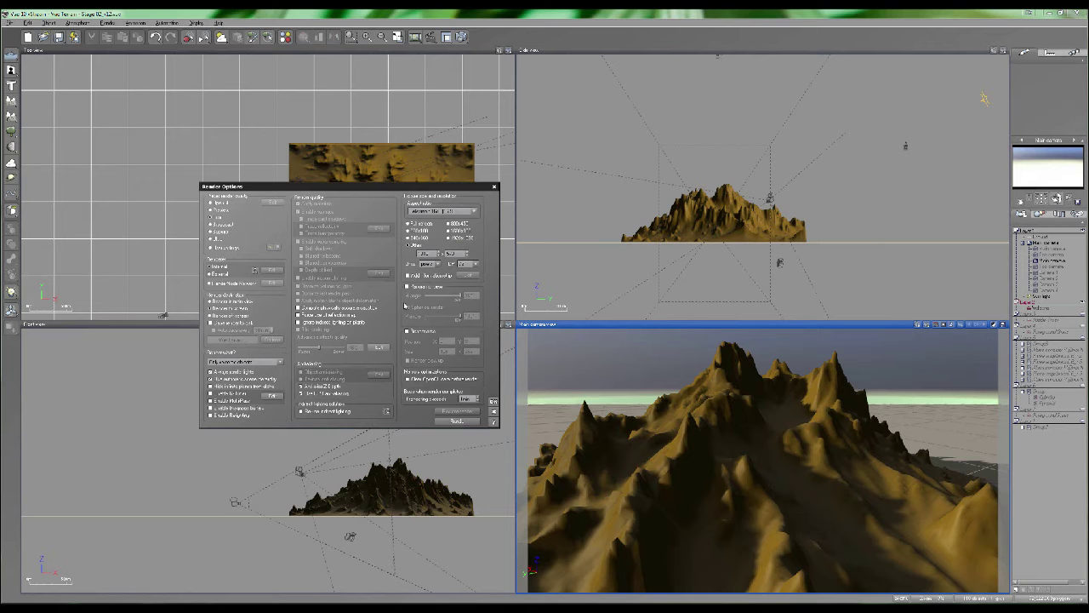
{"action": "left_click", "coordinate": [236, 363]}
{"action": "left_click", "coordinate": [228, 387]}
{"action": "left_click", "coordinate": [493, 402]}
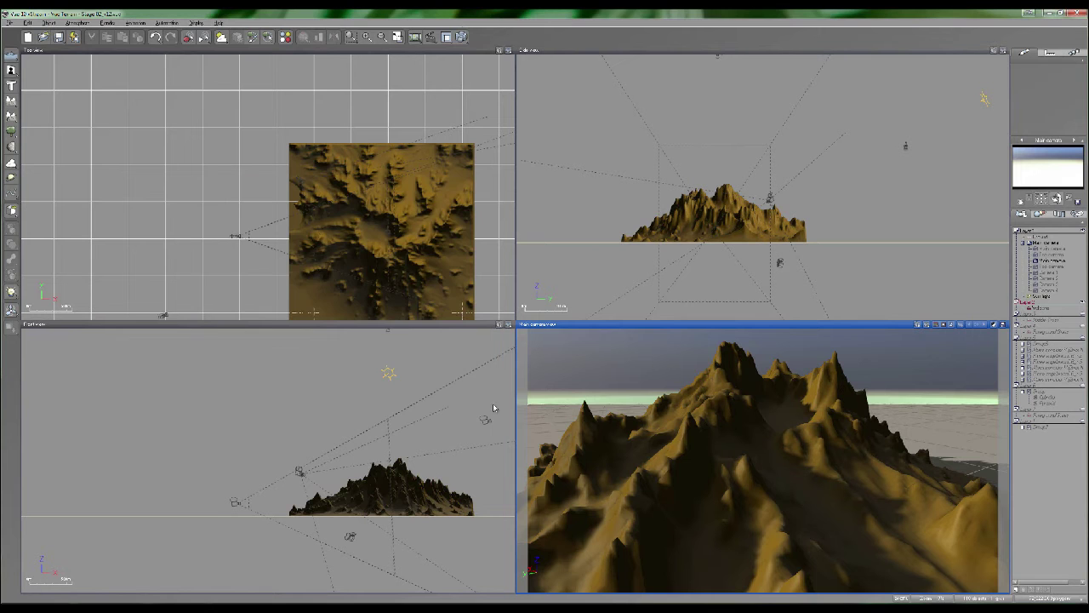
{"action": "left_click", "coordinate": [465, 39]}
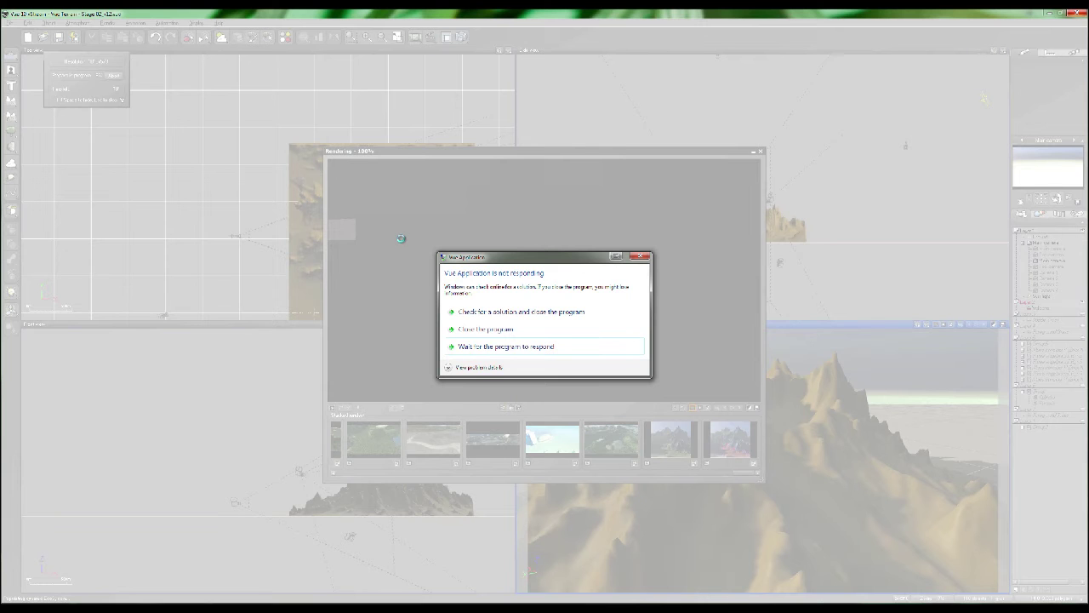
Force-close the unresponsive Vue program and relaunch it with the more recent autosaved scene
{"action": "left_click", "coordinate": [495, 332]}
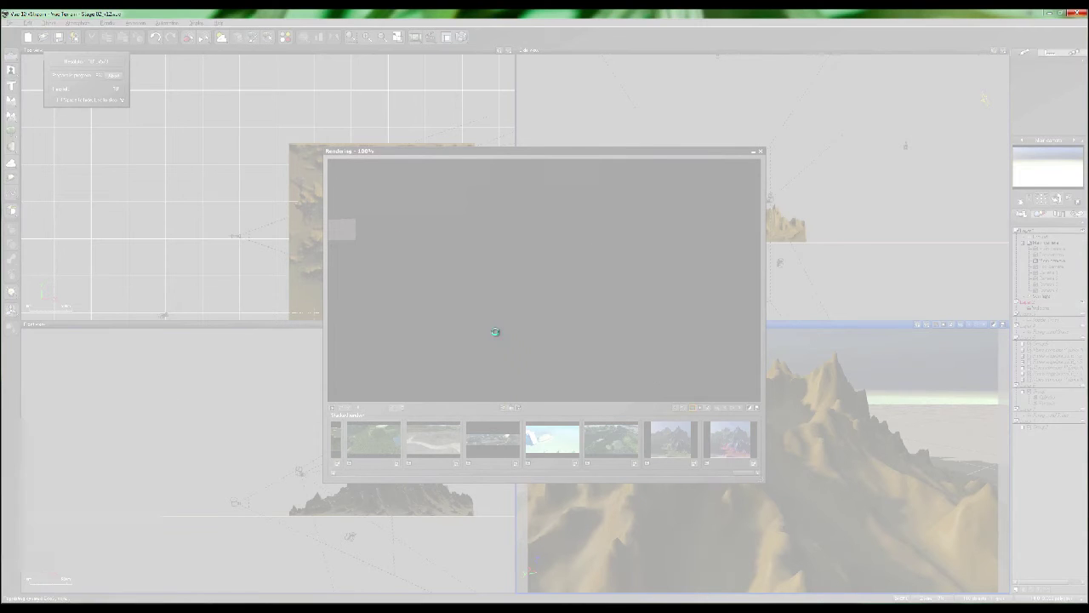
{"action": "key", "text": "super"}
{"action": "type", "text": "vue"}
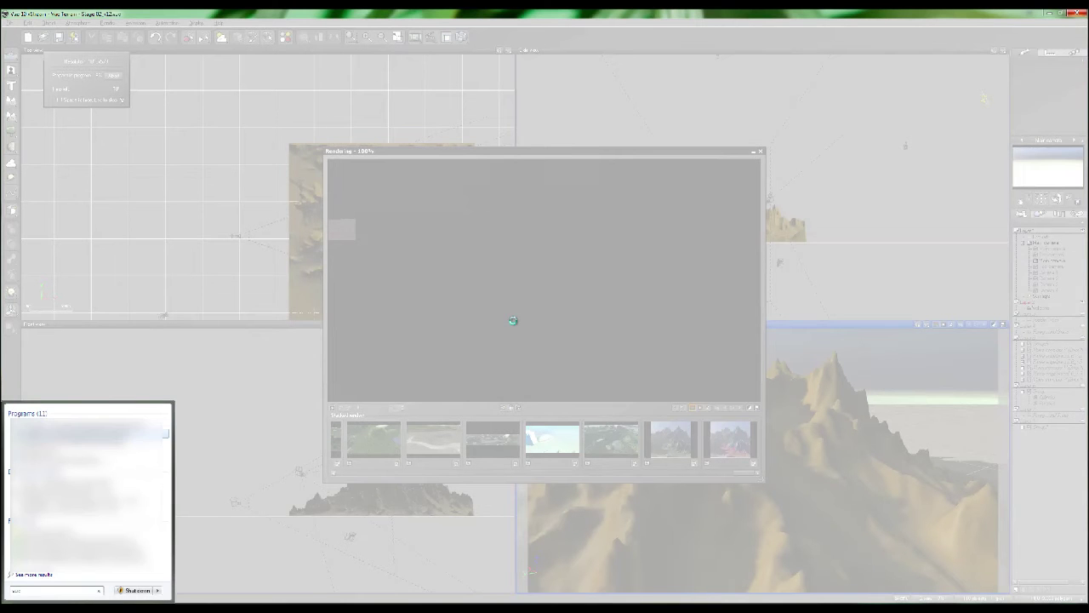
{"action": "left_click", "coordinate": [513, 320]}
{"action": "left_click", "coordinate": [499, 327]}
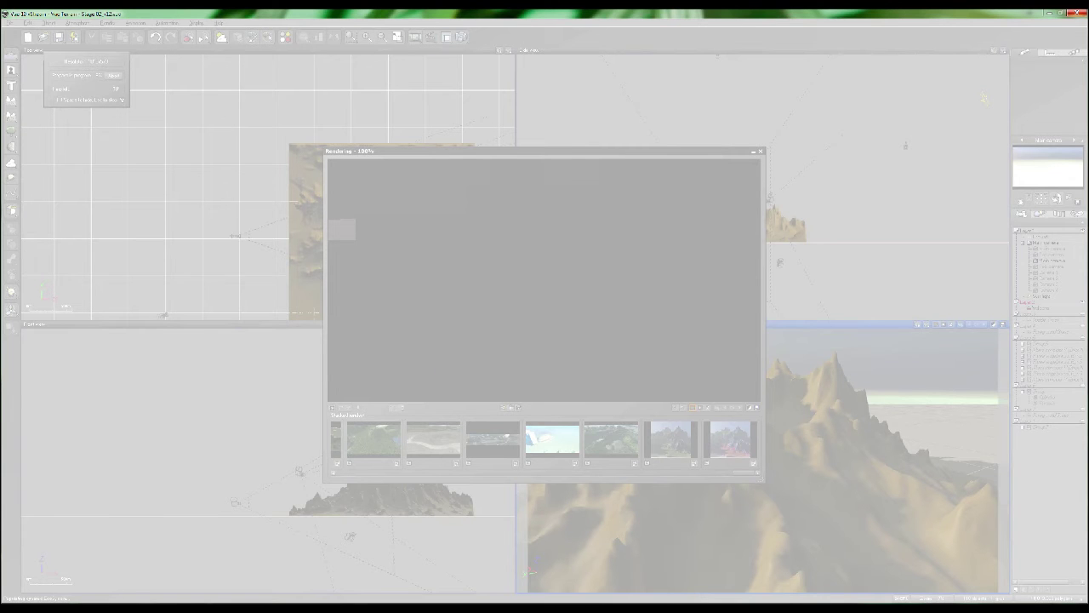
{"action": "right_click", "coordinate": [90, 607]}
{"action": "left_click", "coordinate": [86, 593]}
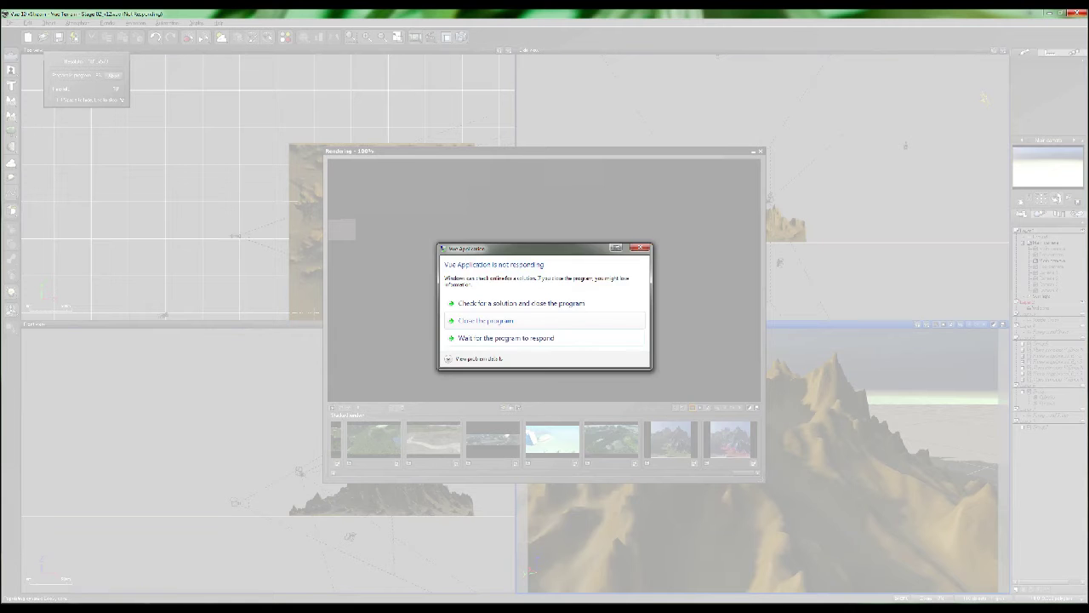
{"action": "left_click", "coordinate": [497, 318]}
{"action": "left_click", "coordinate": [91, 606]}
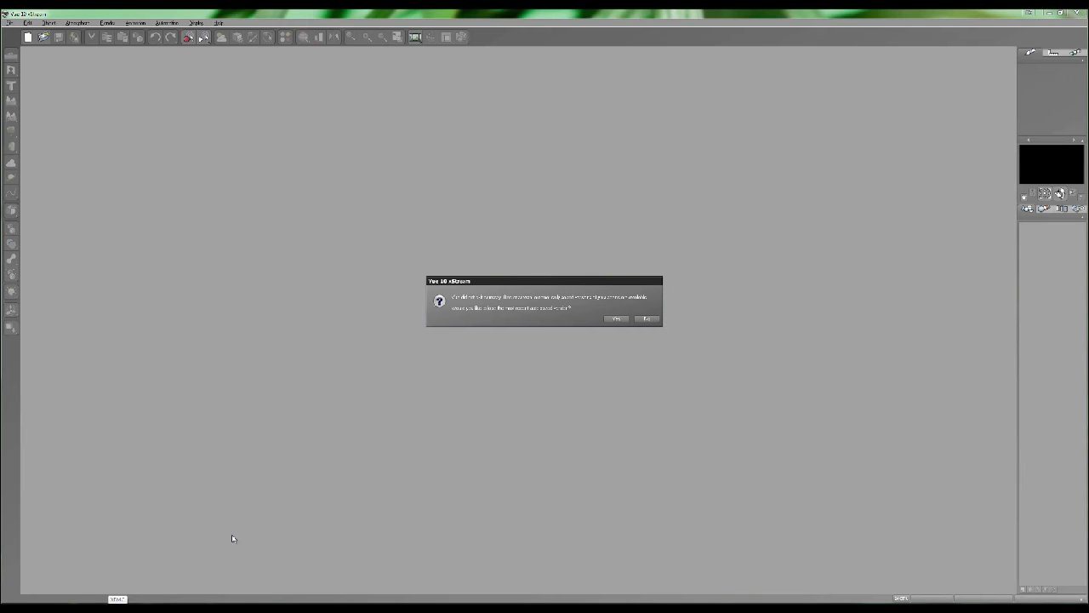
{"action": "left_click", "coordinate": [620, 319]}
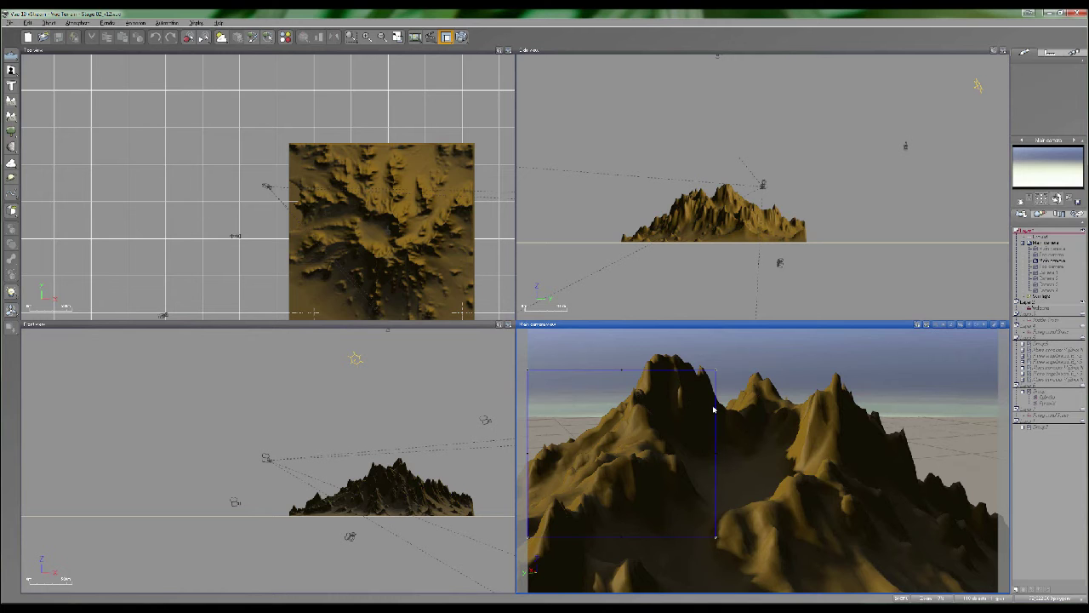
Select the volcano terrain and test-render the marked area of the camera view
{"action": "left_click", "coordinate": [1038, 308]}
{"action": "left_click", "coordinate": [462, 37]}
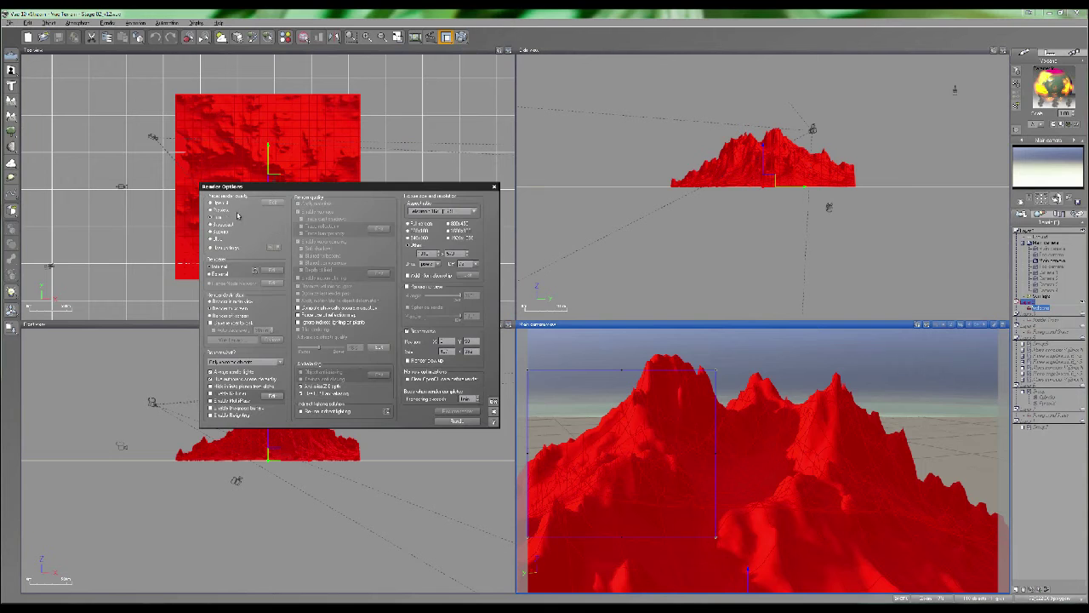
{"action": "left_click", "coordinate": [456, 420]}
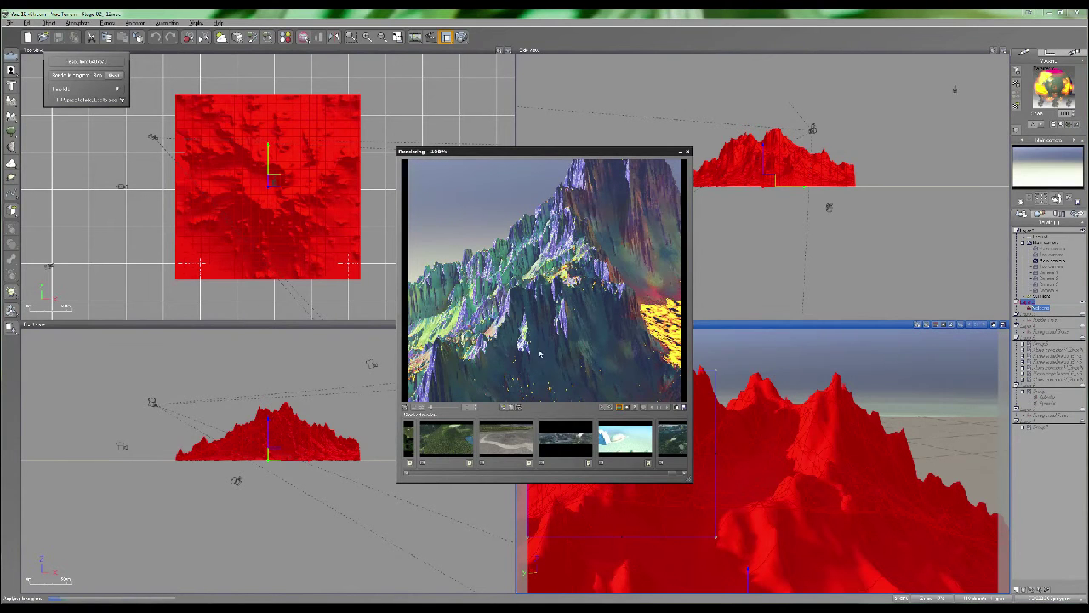
{"action": "left_click", "coordinate": [685, 153]}
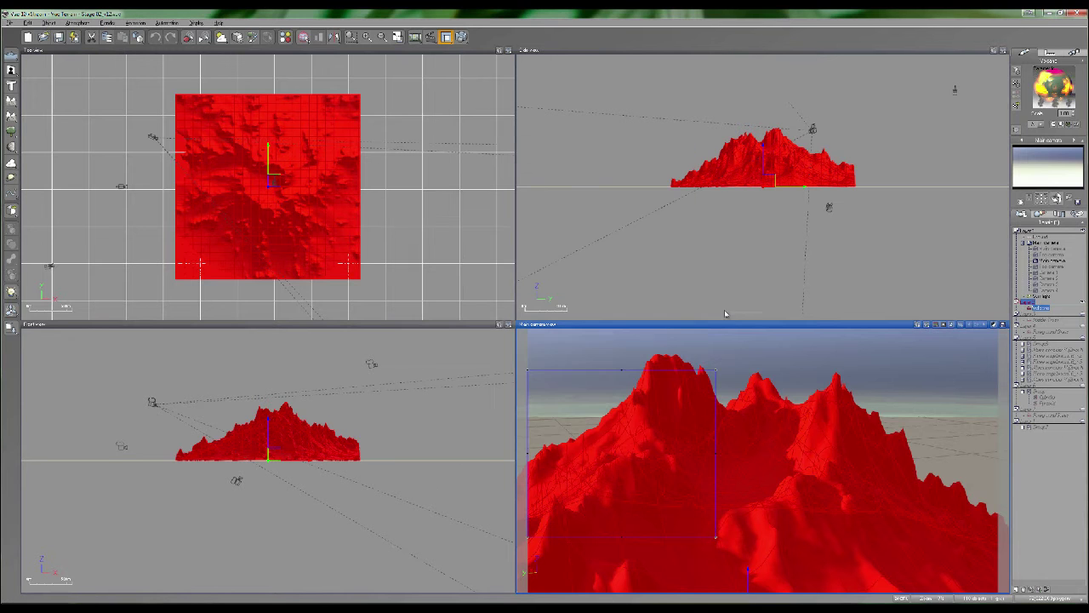
Extend the render area across the whole camera view and render the volcano's crater and its lower slopes
{"action": "left_click_drag", "start_coordinate": [715, 538], "coordinate": [999, 585]}
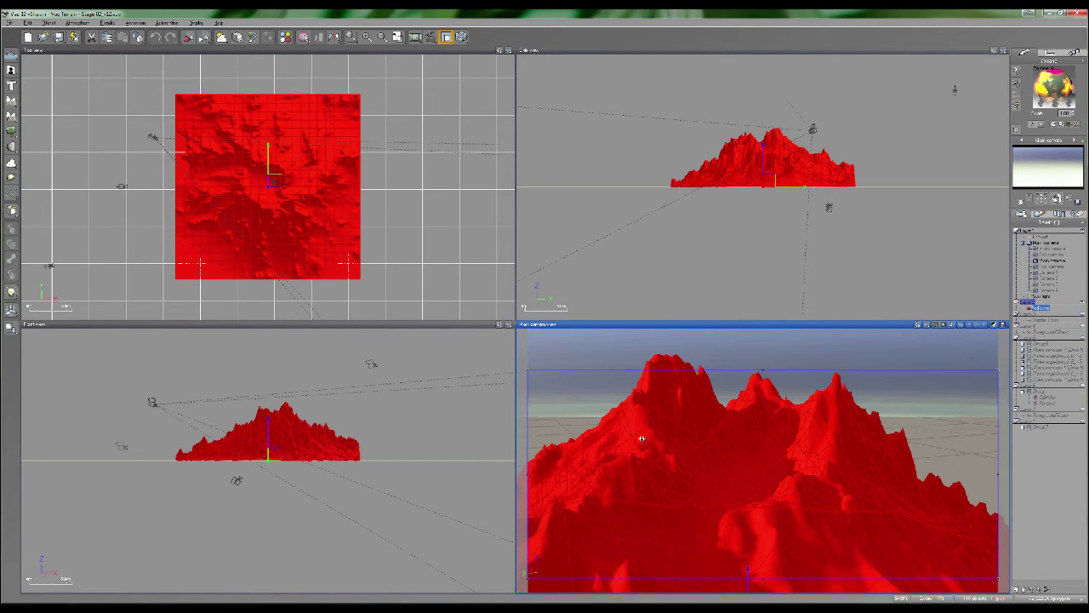
{"action": "left_click", "coordinate": [460, 37]}
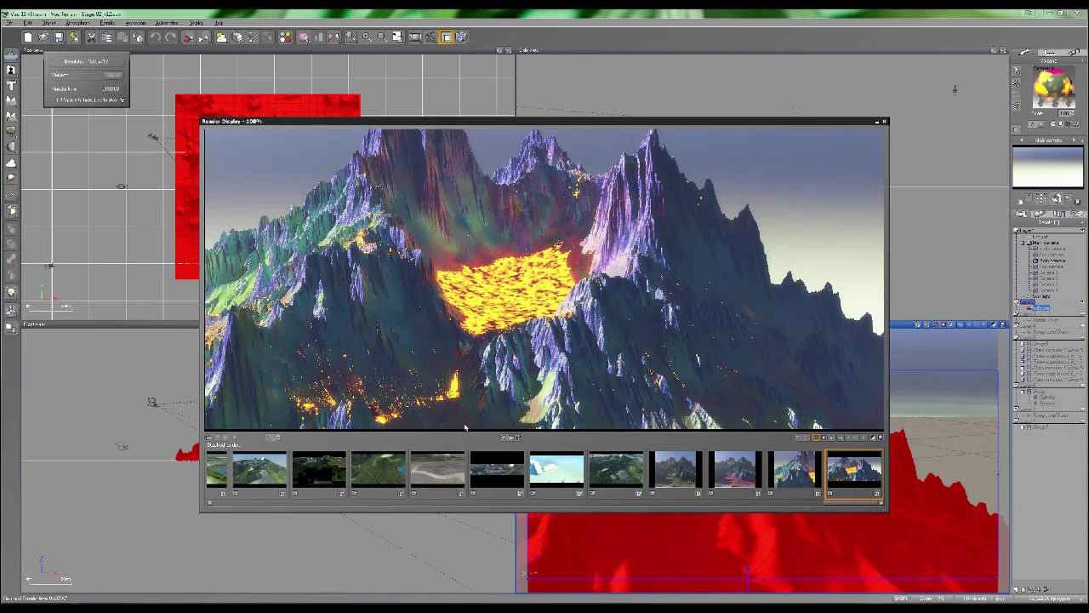
{"action": "left_click", "coordinate": [885, 122]}
{"action": "right_click_drag", "start_coordinate": [693, 461], "coordinate": [703, 395]}
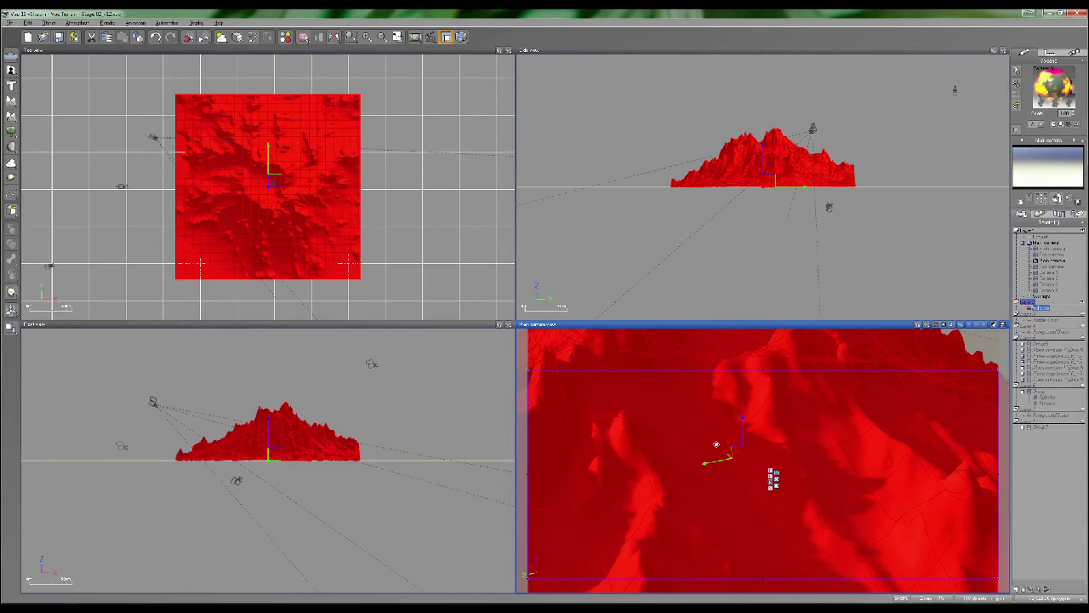
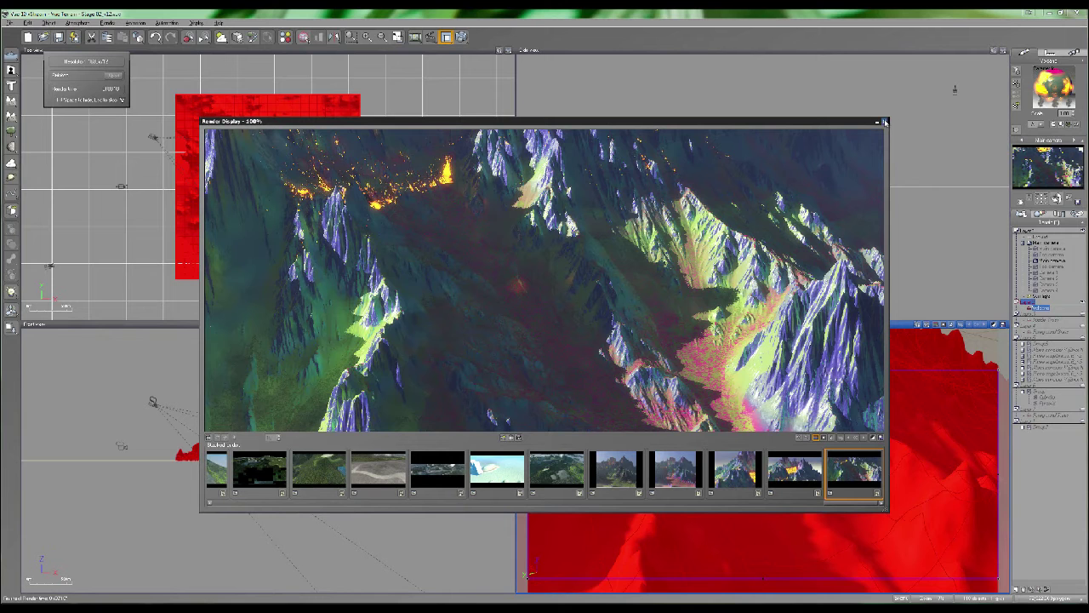
{"action": "left_click", "coordinate": [885, 122]}
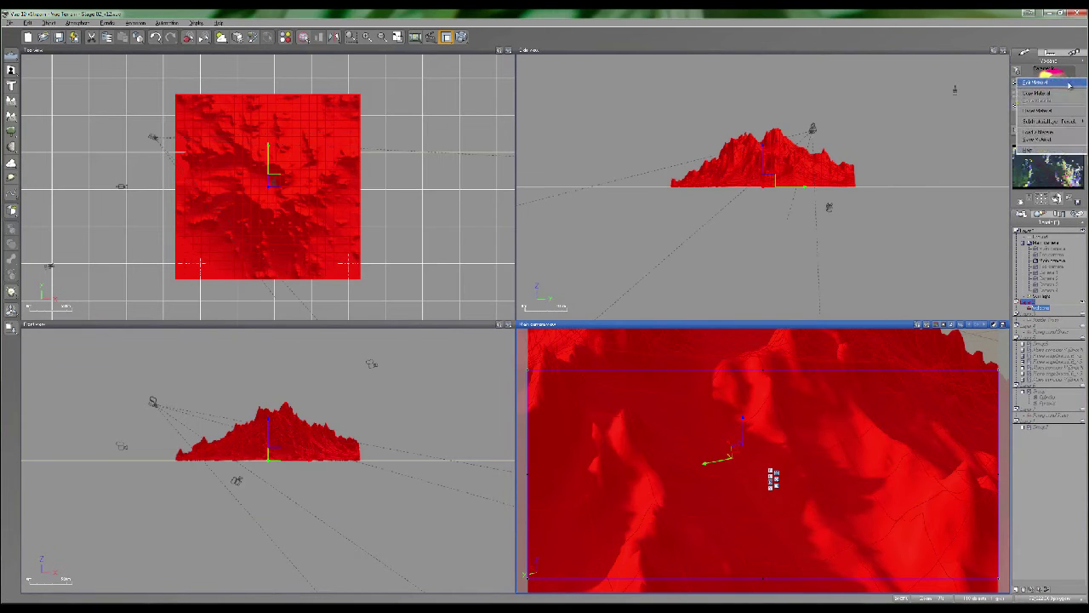
Open the volcano terrain's material for editing and select its Dead Grass layer
{"action": "double_click", "coordinate": [1053, 87]}
{"action": "left_click_drag", "start_coordinate": [659, 140], "coordinate": [508, 97]}
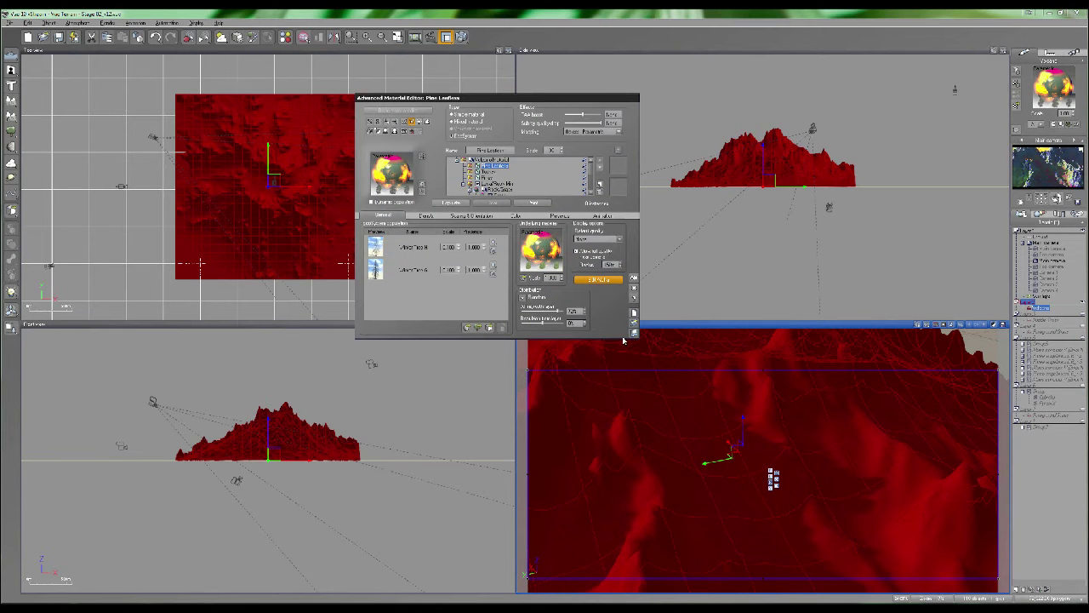
{"action": "scroll", "coordinate": [593, 176], "scroll_direction": "down", "scroll_amount": 5}
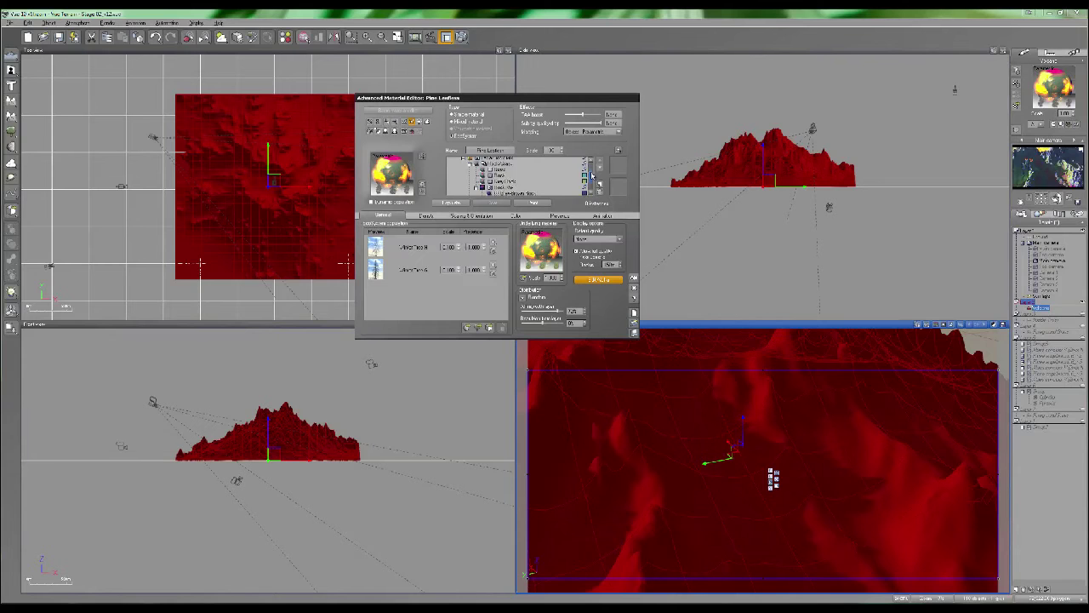
{"action": "scroll", "coordinate": [593, 176], "scroll_direction": "down", "scroll_amount": 2}
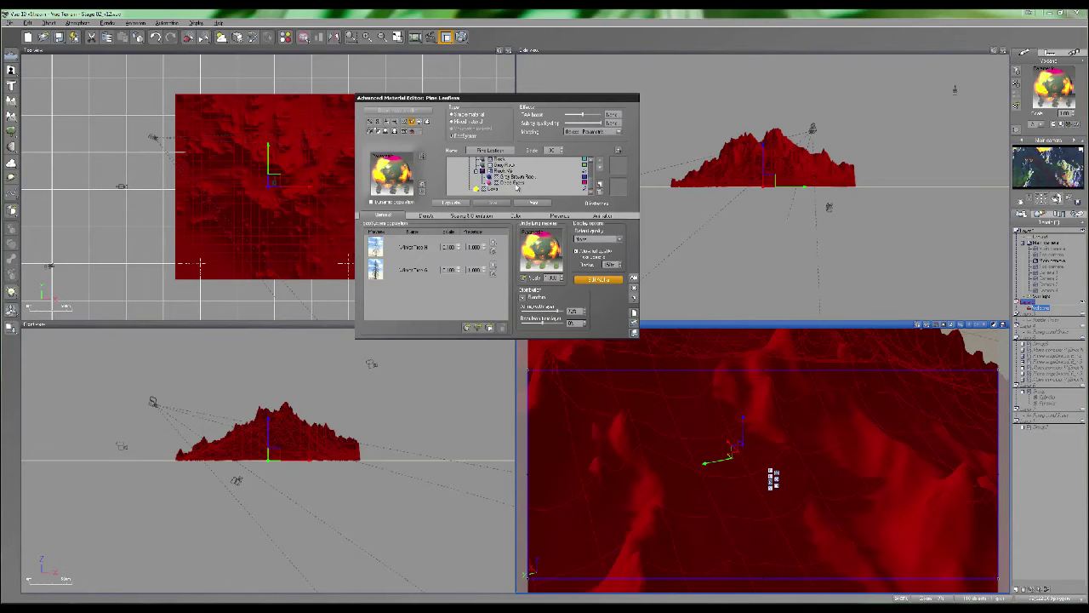
{"action": "left_click", "coordinate": [515, 183]}
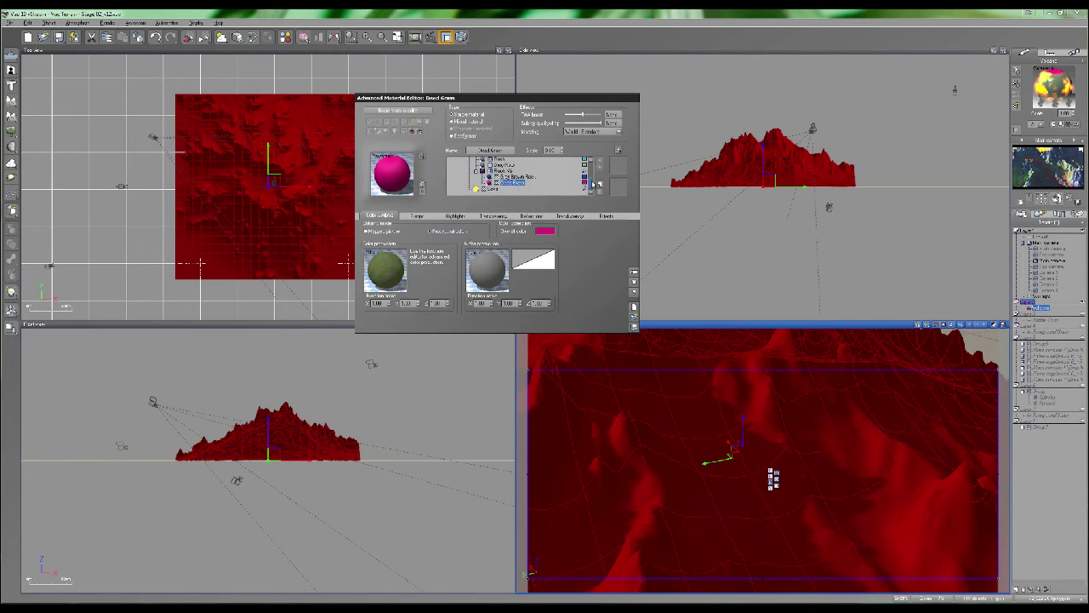
{"action": "scroll", "coordinate": [594, 181], "scroll_direction": "up", "scroll_amount": 2}
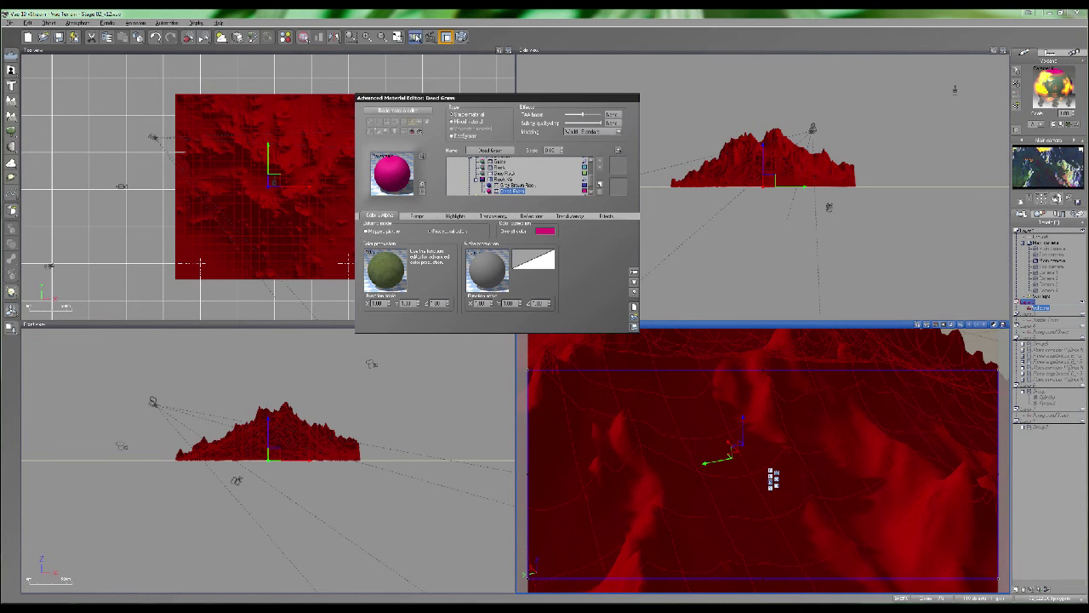
Display the last render beside the material editor and turn off the Dead Grass layer's highlight colour
{"action": "left_click", "coordinate": [415, 37]}
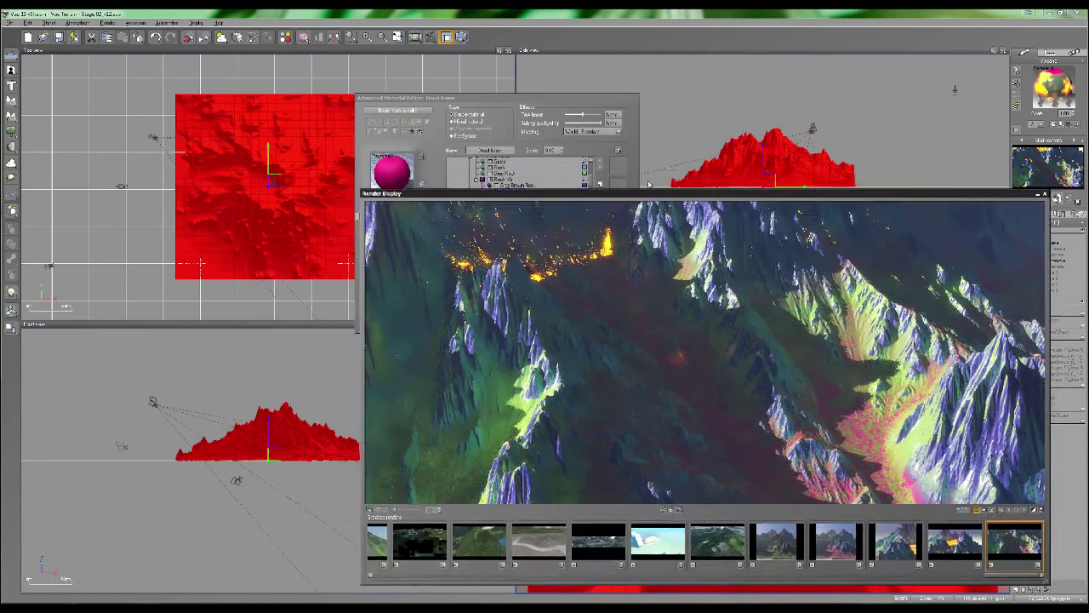
{"action": "left_click_drag", "start_coordinate": [649, 184], "coordinate": [631, 175]}
{"action": "left_click_drag", "start_coordinate": [540, 99], "coordinate": [278, 85]}
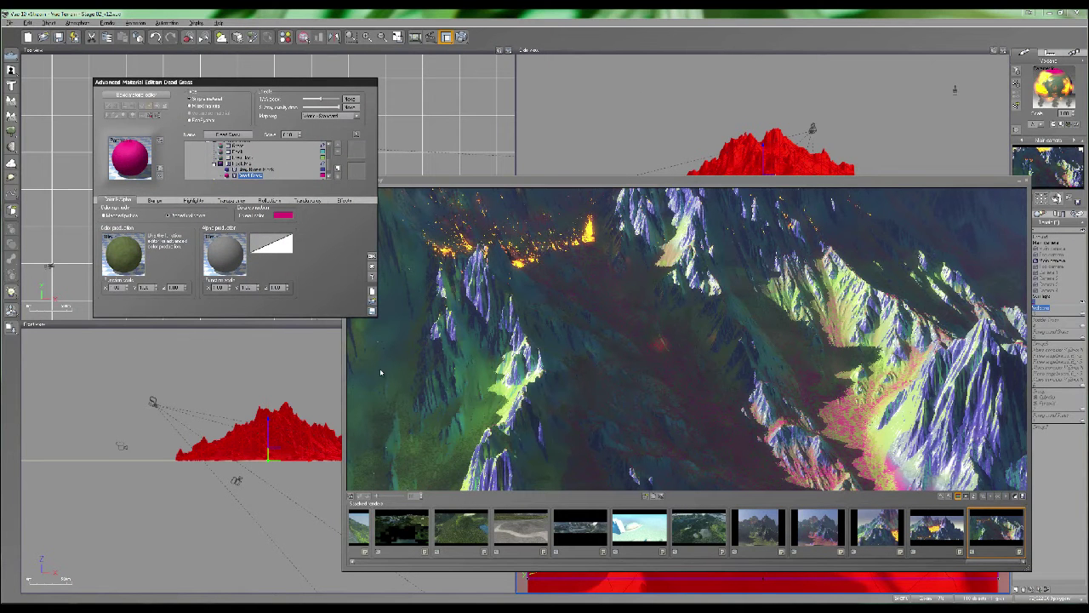
{"action": "left_click", "coordinate": [323, 175]}
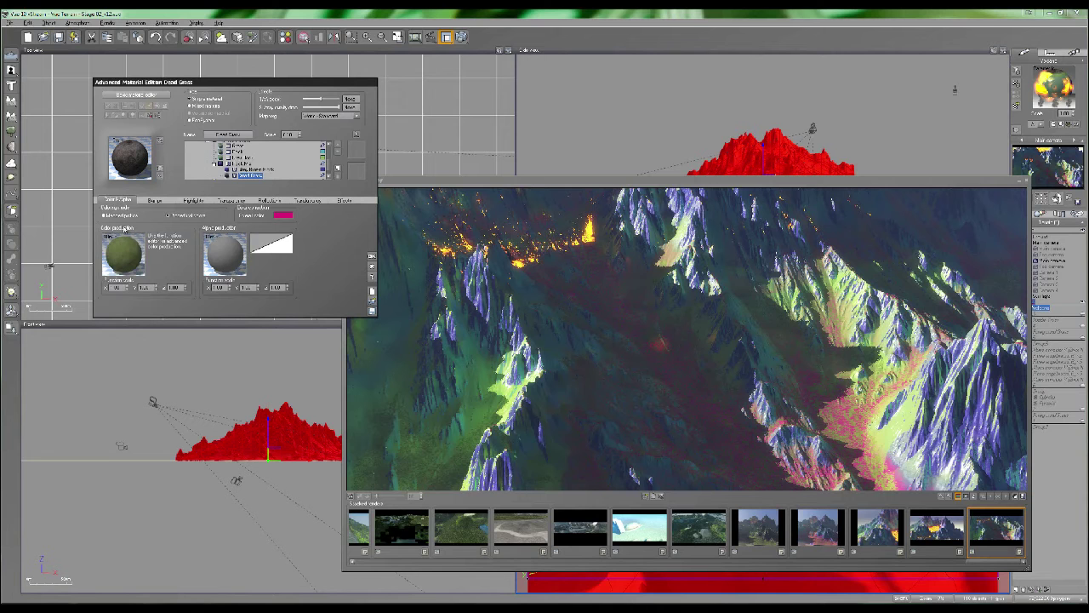
Compare the Grey Brown Rock and Dead Grass layers, and inspect Grey Brown Rock's effects and global rotation settings
{"action": "left_click", "coordinate": [252, 170]}
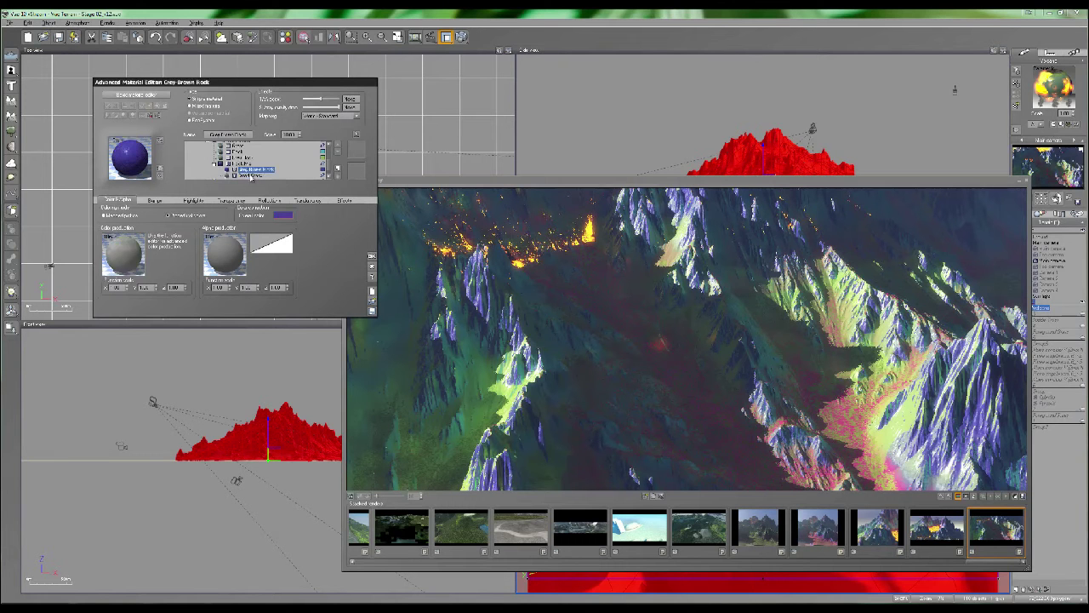
{"action": "left_click", "coordinate": [252, 175]}
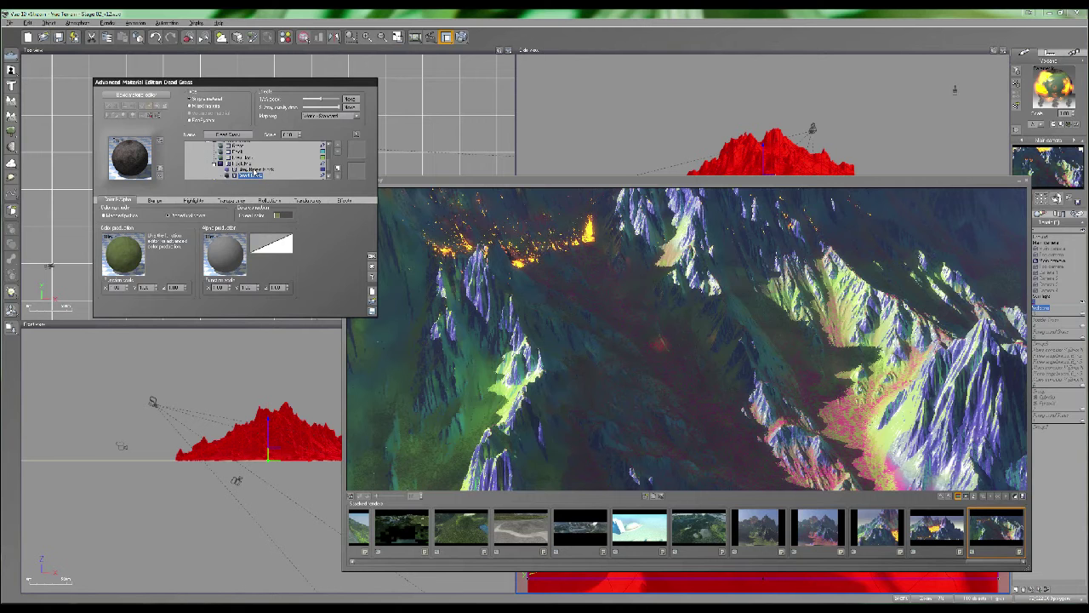
{"action": "left_click", "coordinate": [252, 170]}
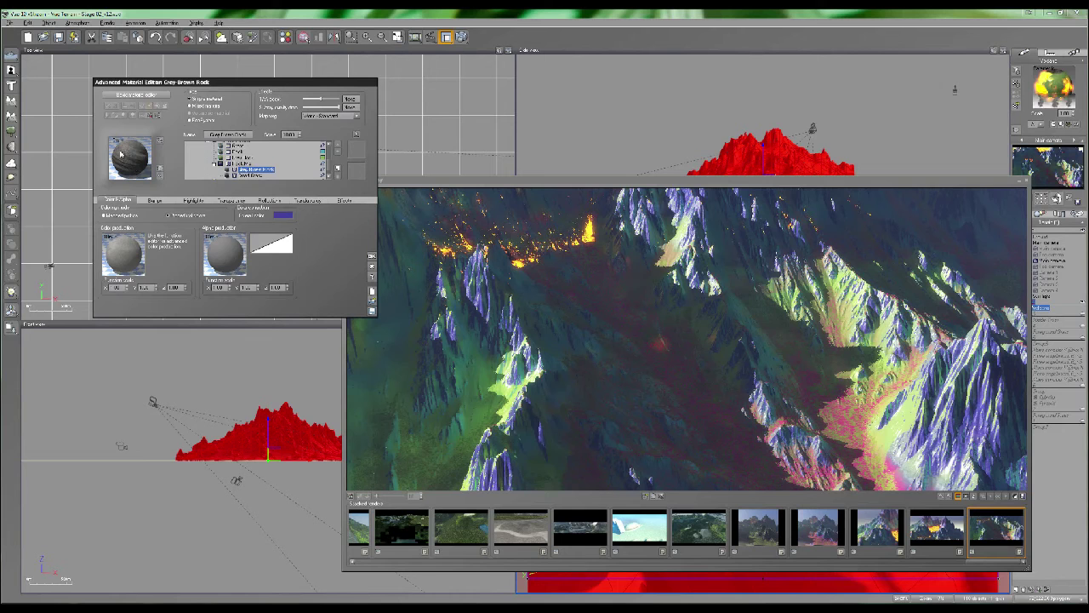
{"action": "left_click", "coordinate": [344, 200]}
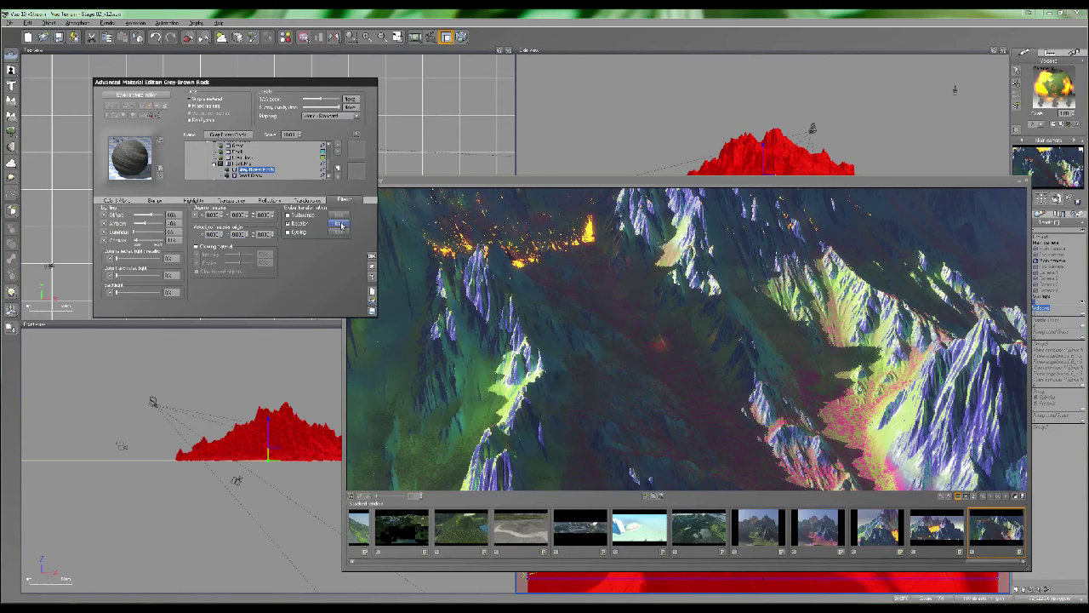
{"action": "left_click", "coordinate": [341, 224]}
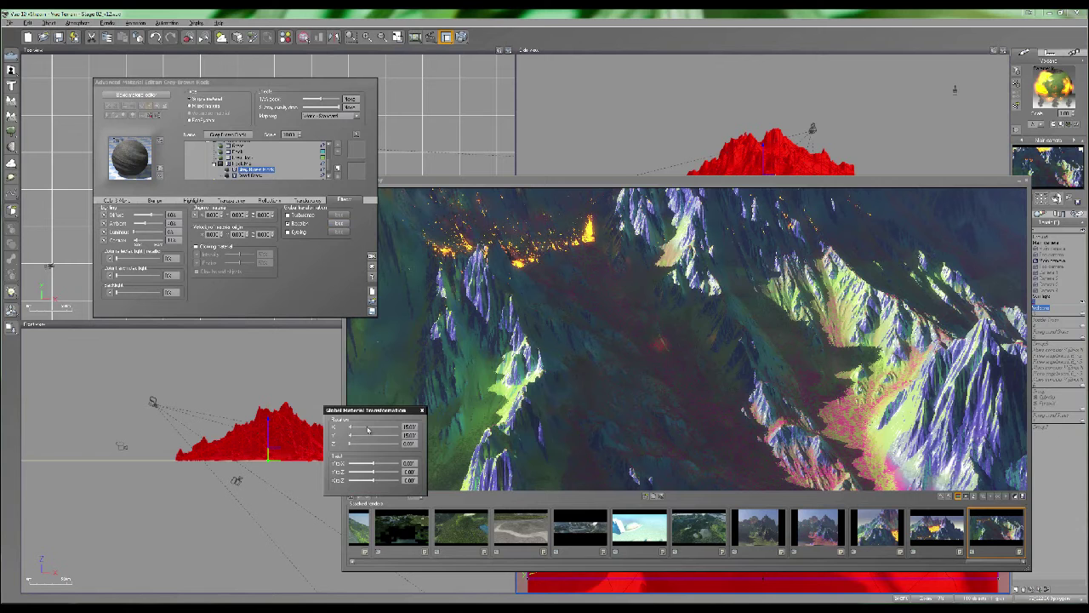
{"action": "left_click_drag", "start_coordinate": [374, 410], "coordinate": [306, 234]}
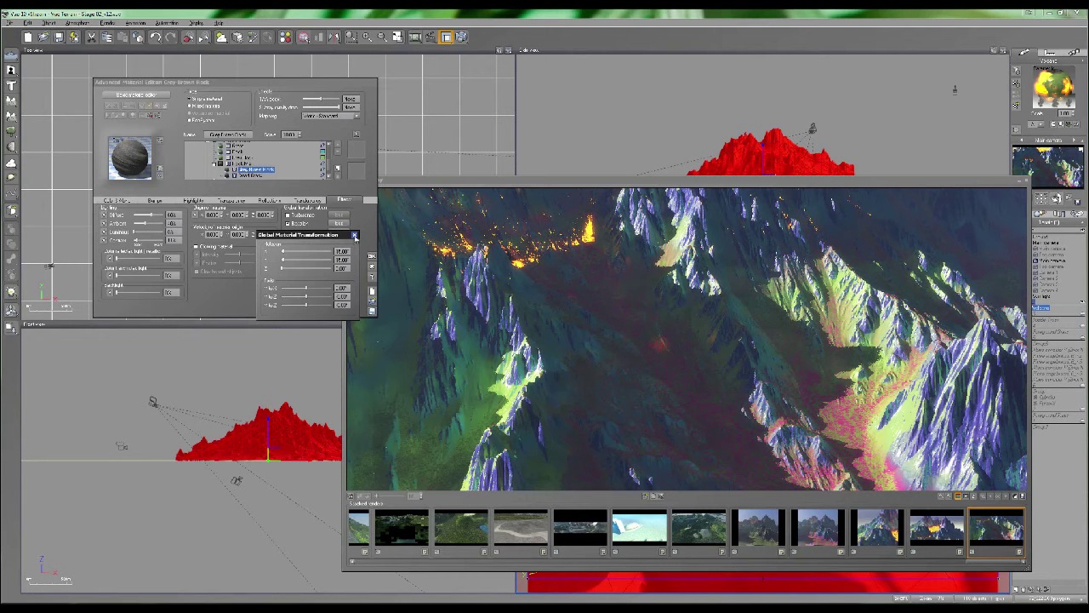
{"action": "left_click", "coordinate": [354, 234]}
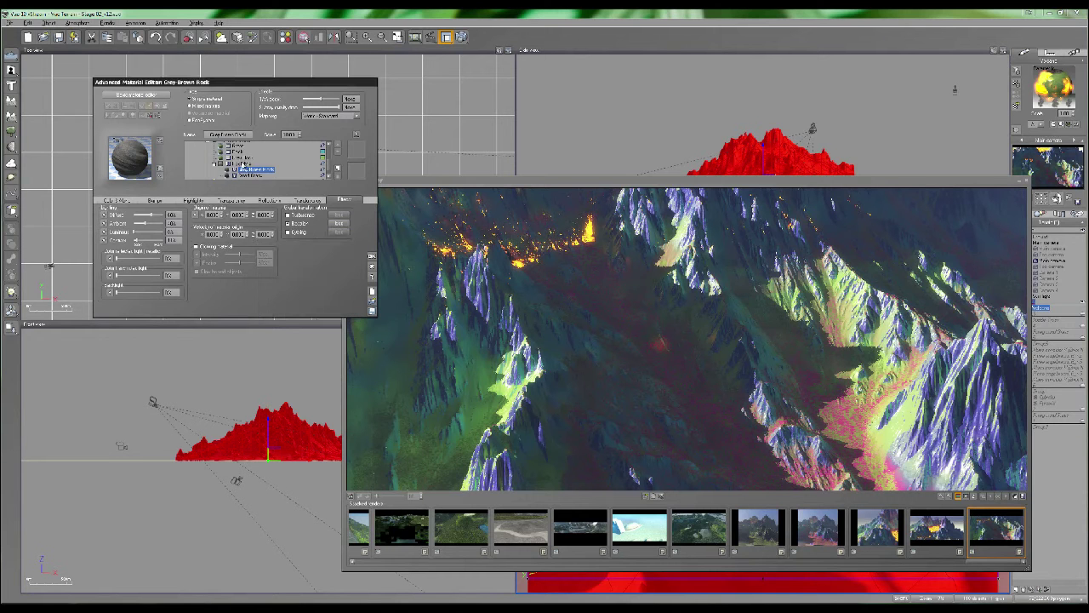
Select the Rock Mix layer and review its mixed materials, alpha and environment influence settings
{"action": "left_click", "coordinate": [240, 163]}
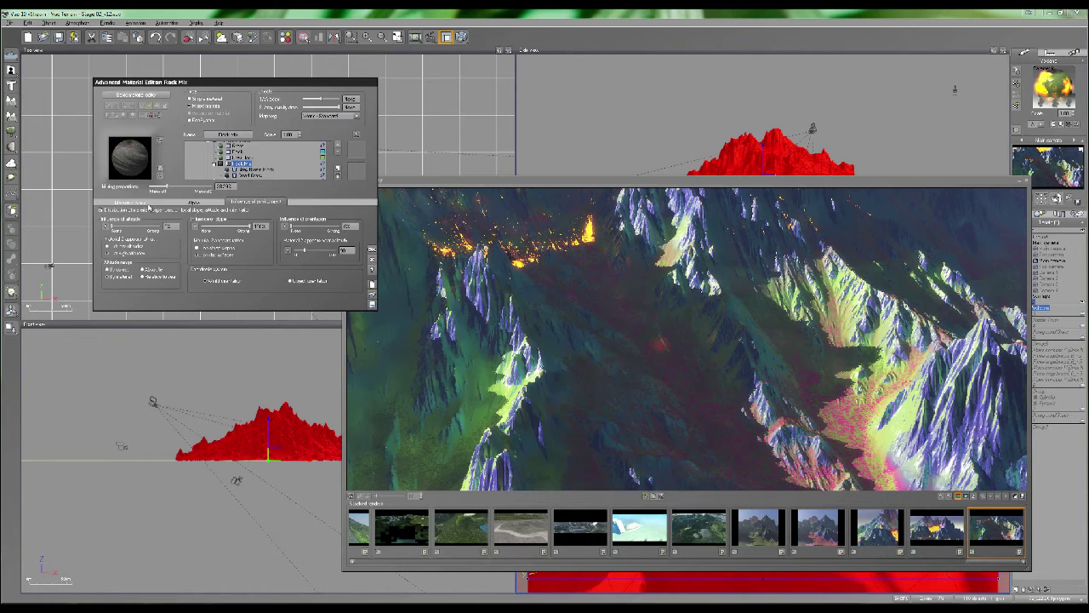
{"action": "left_click", "coordinate": [146, 203]}
{"action": "left_click", "coordinate": [186, 204]}
{"action": "left_click", "coordinate": [254, 202]}
Toggle the layers' highlight colours, leaving them on for Rock, Grey Rock, Grey Brown Rock and Dead Grass
{"action": "left_click", "coordinate": [322, 158]}
{"action": "left_click", "coordinate": [322, 152]}
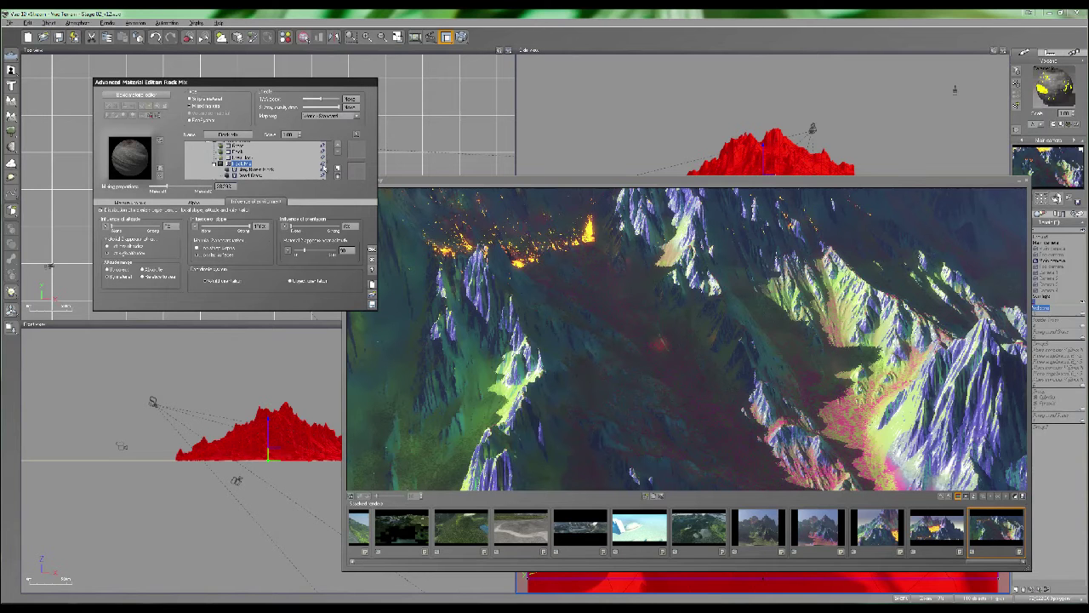
{"action": "left_click", "coordinate": [323, 174]}
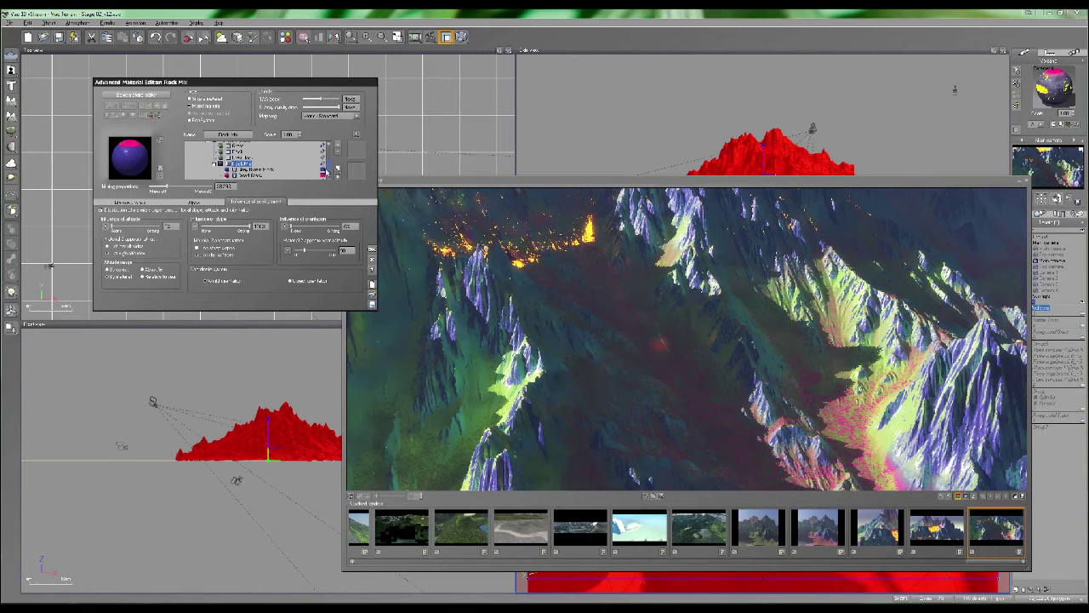
{"action": "left_click", "coordinate": [323, 158]}
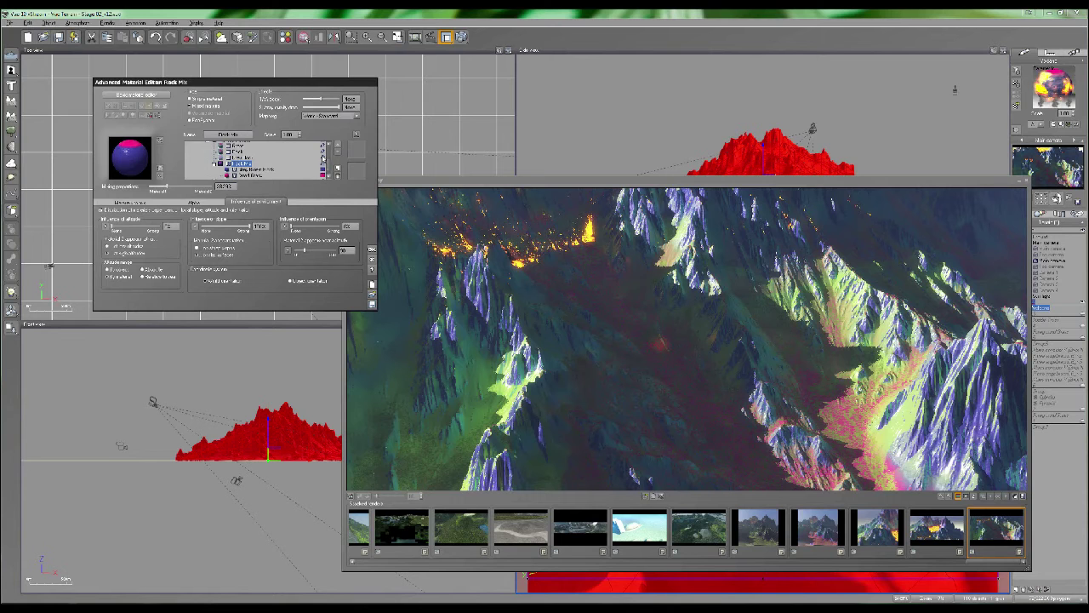
{"action": "left_click", "coordinate": [322, 152]}
{"action": "left_click", "coordinate": [322, 176]}
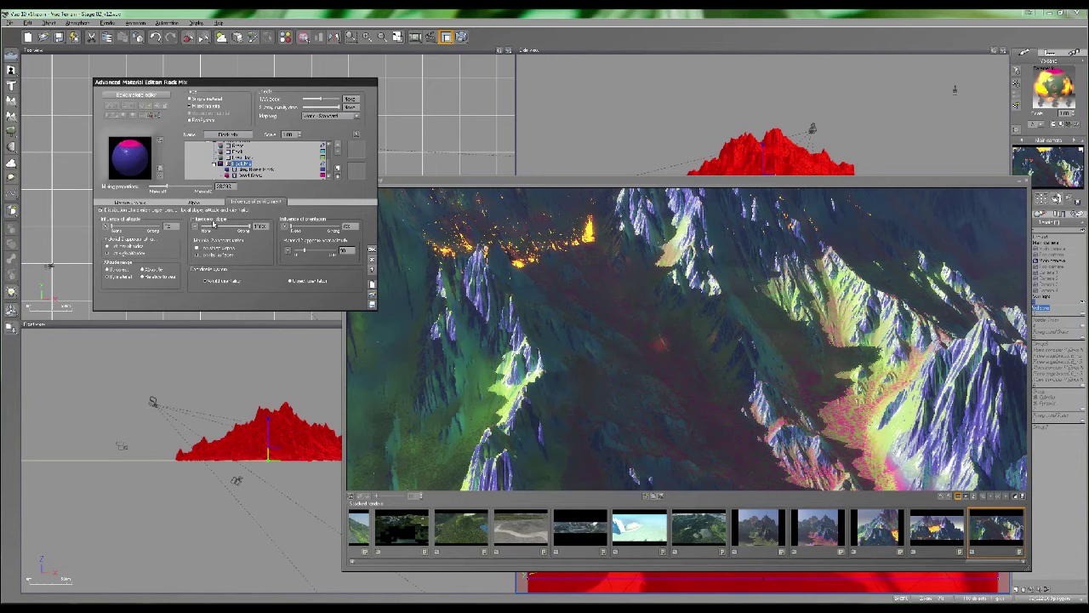
Examine Rock Mix's slope influence, its two component materials and its smooth blending value
{"action": "left_click", "coordinate": [259, 228]}
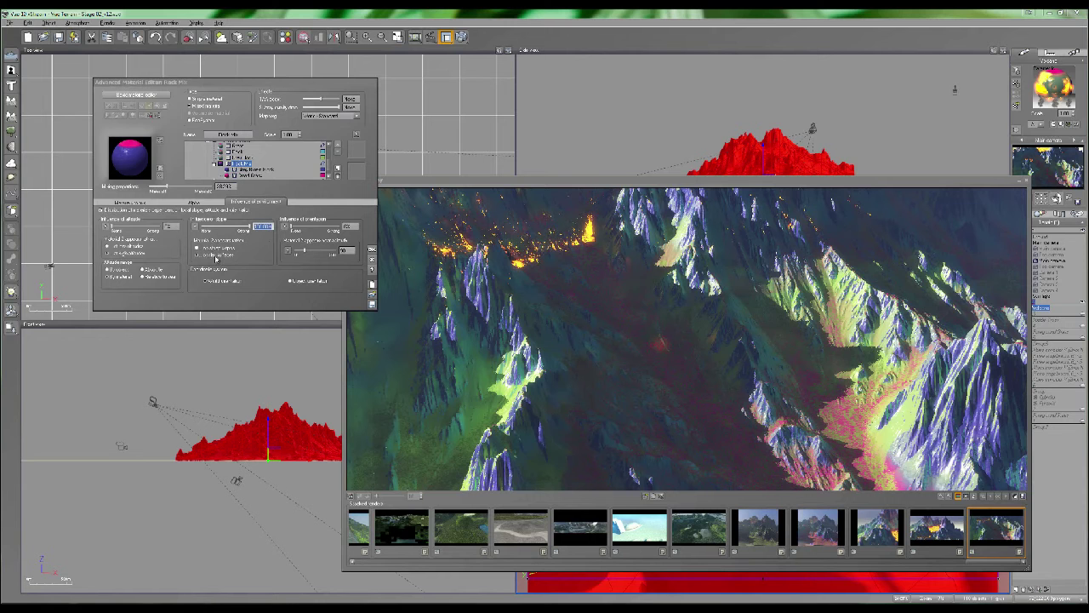
{"action": "left_click", "coordinate": [137, 204]}
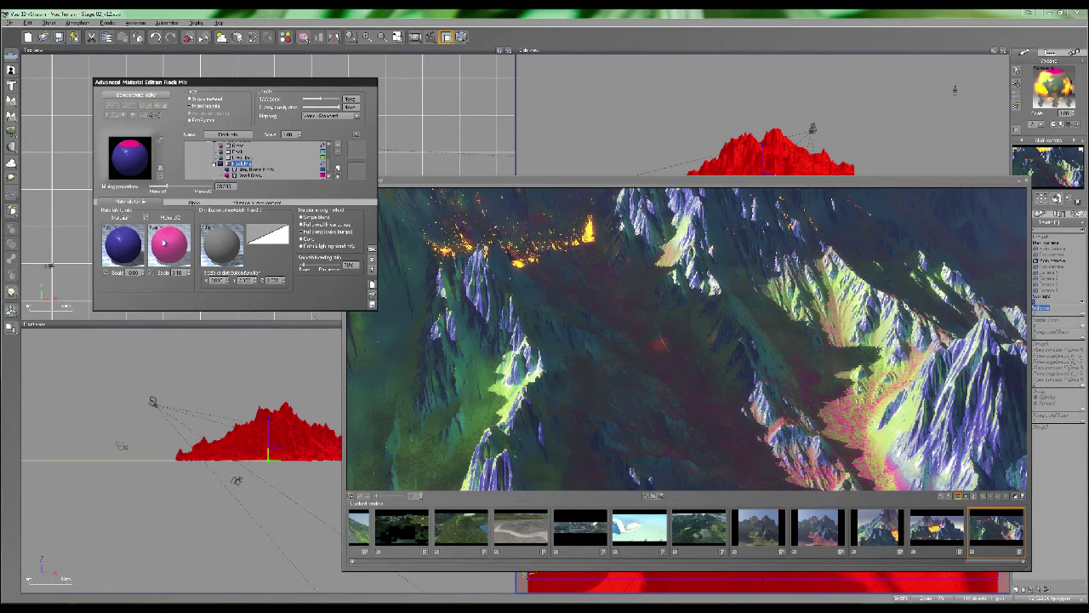
{"action": "left_click", "coordinate": [243, 203]}
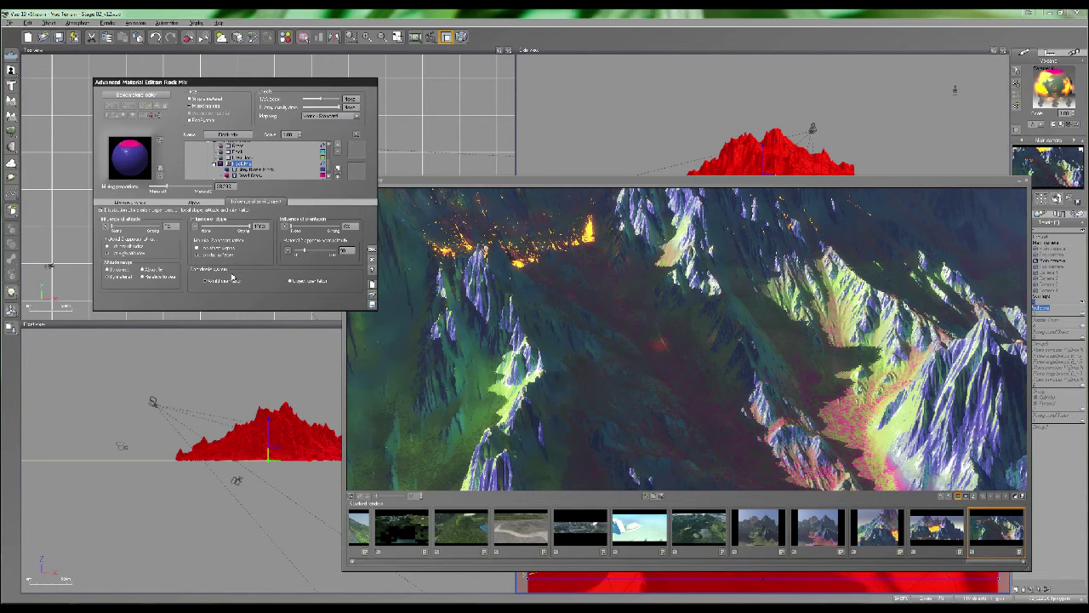
{"action": "left_click", "coordinate": [119, 204]}
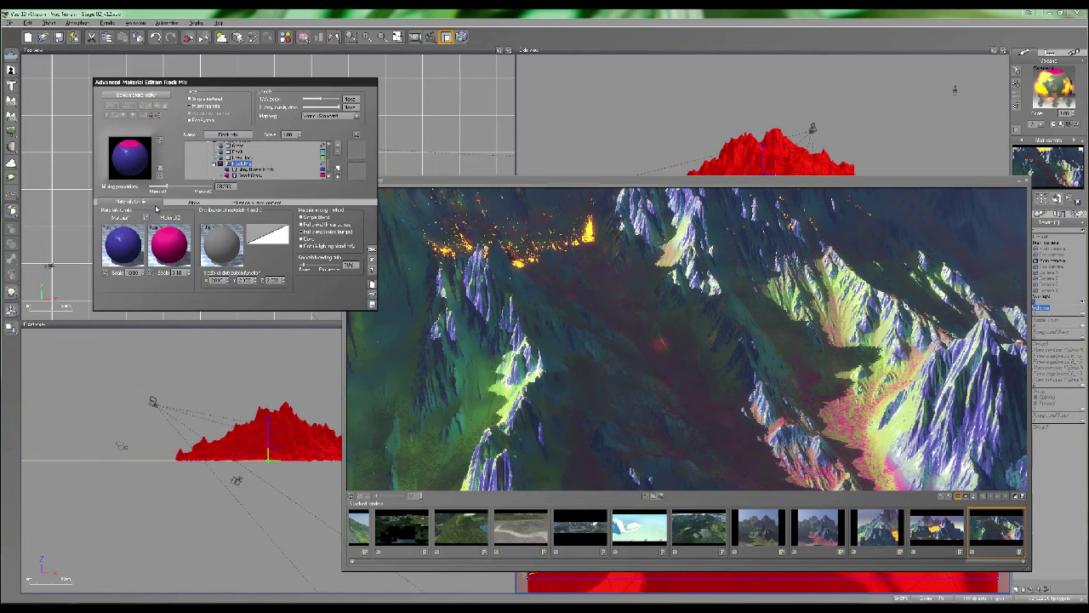
{"action": "double_click", "coordinate": [352, 265]}
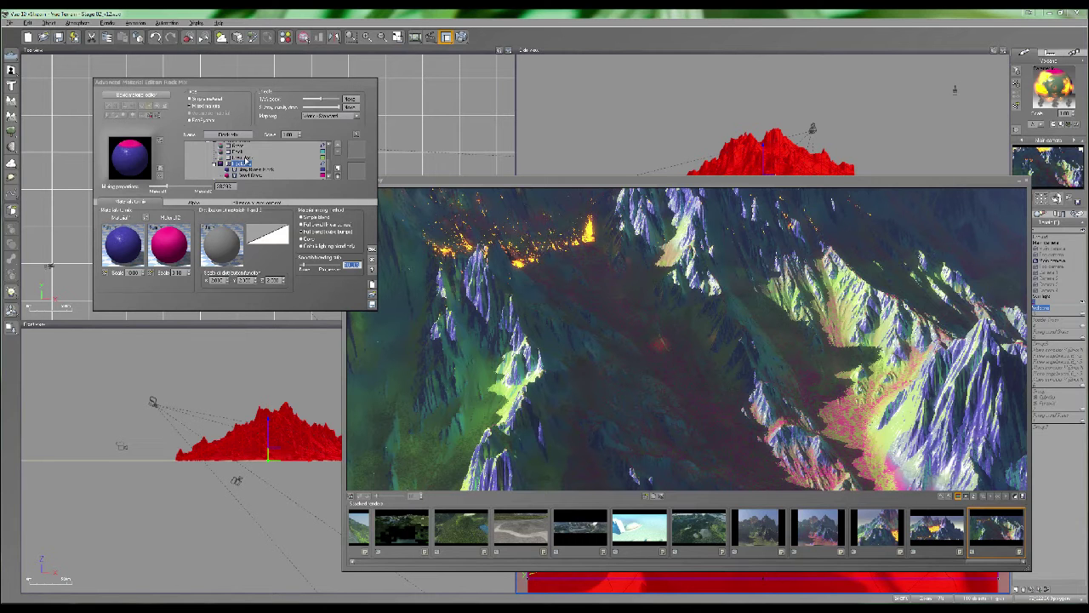
Compare the Grey Rock layer with Rock Mix and display Rock Mix's environment influence settings
{"action": "left_click", "coordinate": [242, 158]}
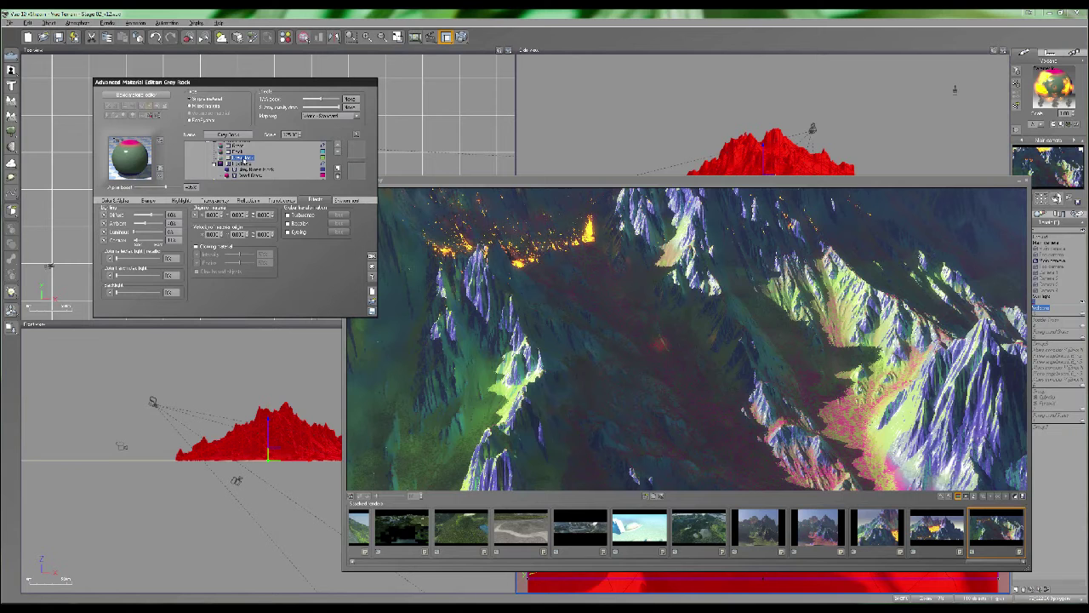
{"action": "left_click", "coordinate": [241, 167]}
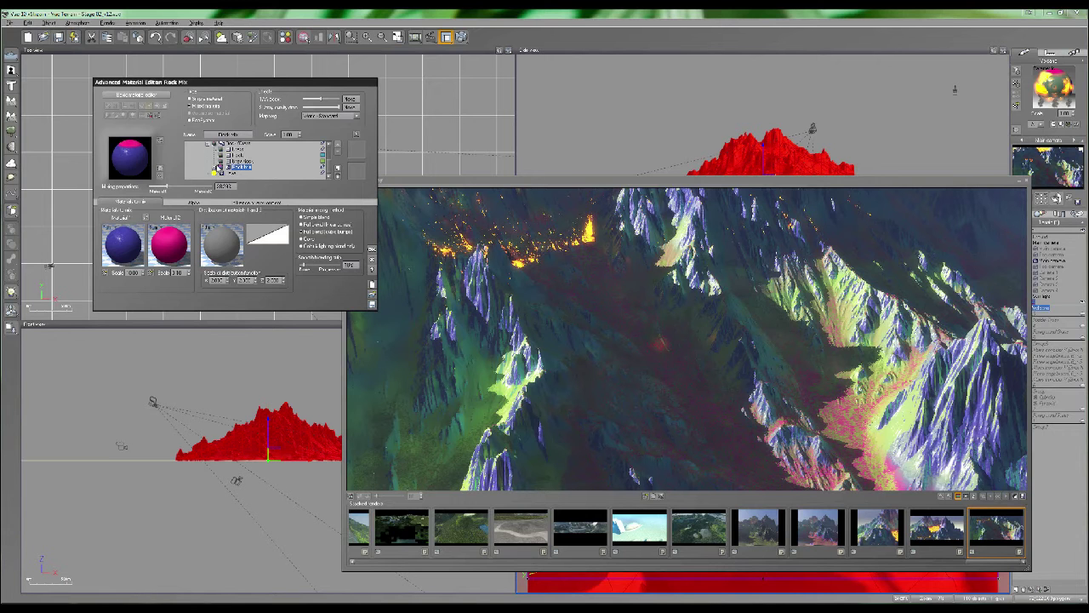
{"action": "left_click", "coordinate": [244, 161]}
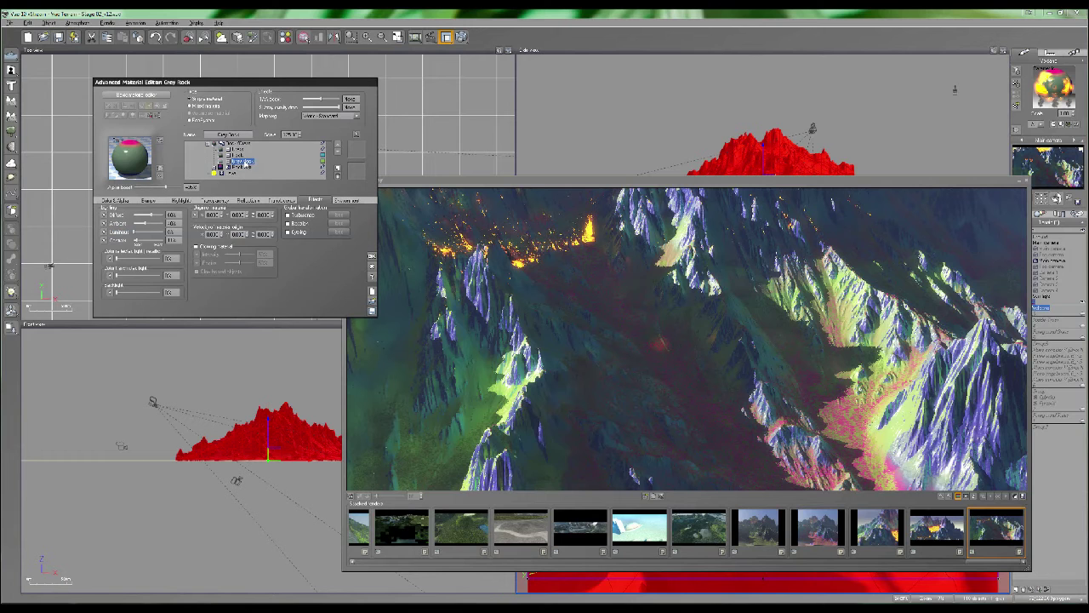
{"action": "left_click", "coordinate": [244, 167]}
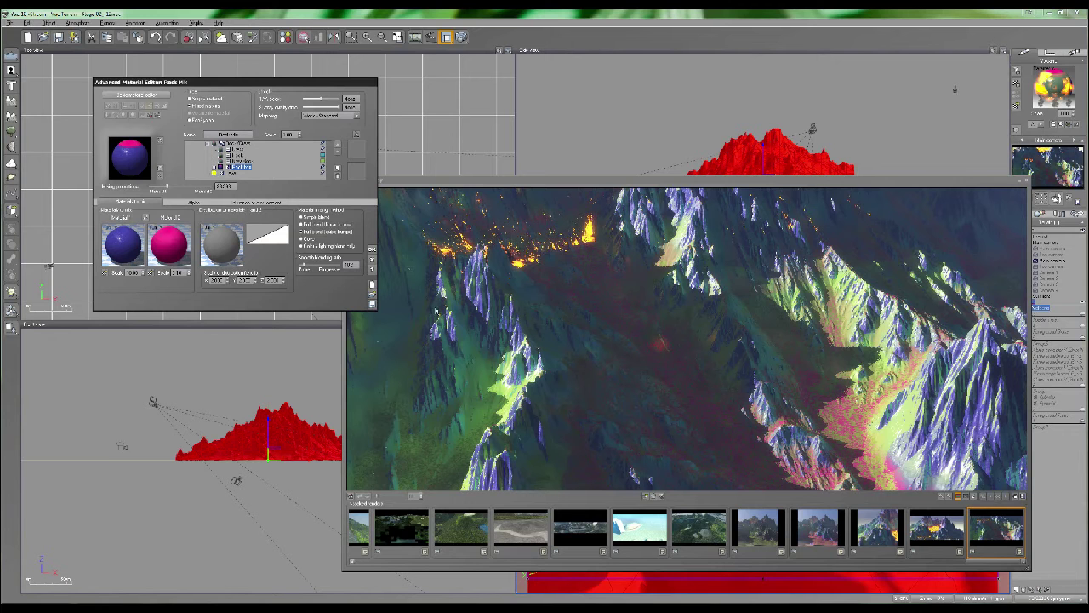
{"action": "left_click", "coordinate": [255, 201]}
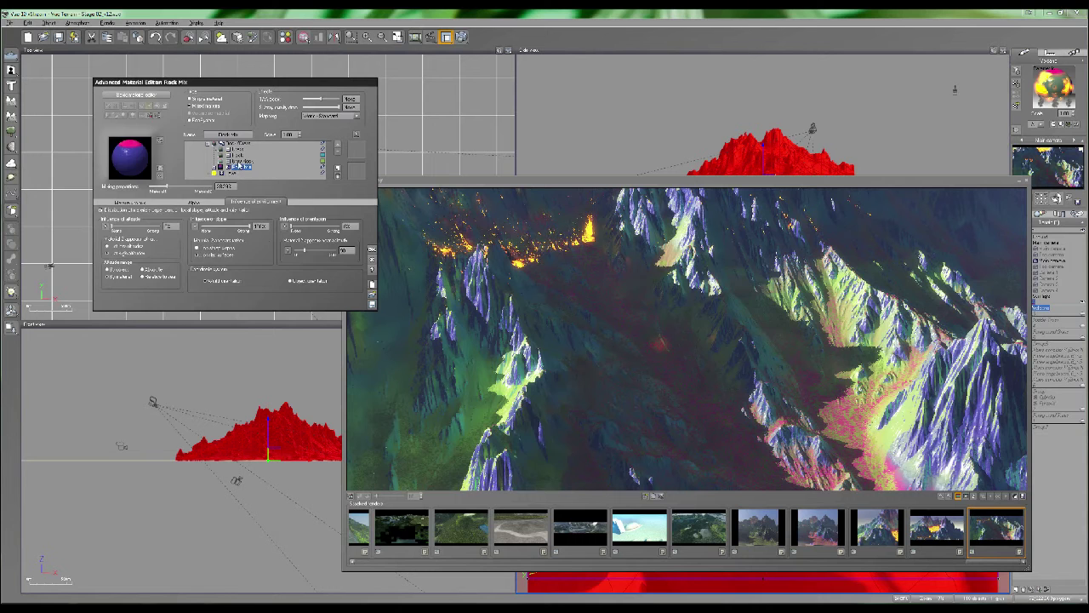
Display the Grey Rock layer's environment constraints and enter 0 as the lower limit of its altitude range
{"action": "left_click", "coordinate": [242, 161]}
{"action": "left_click", "coordinate": [344, 200]}
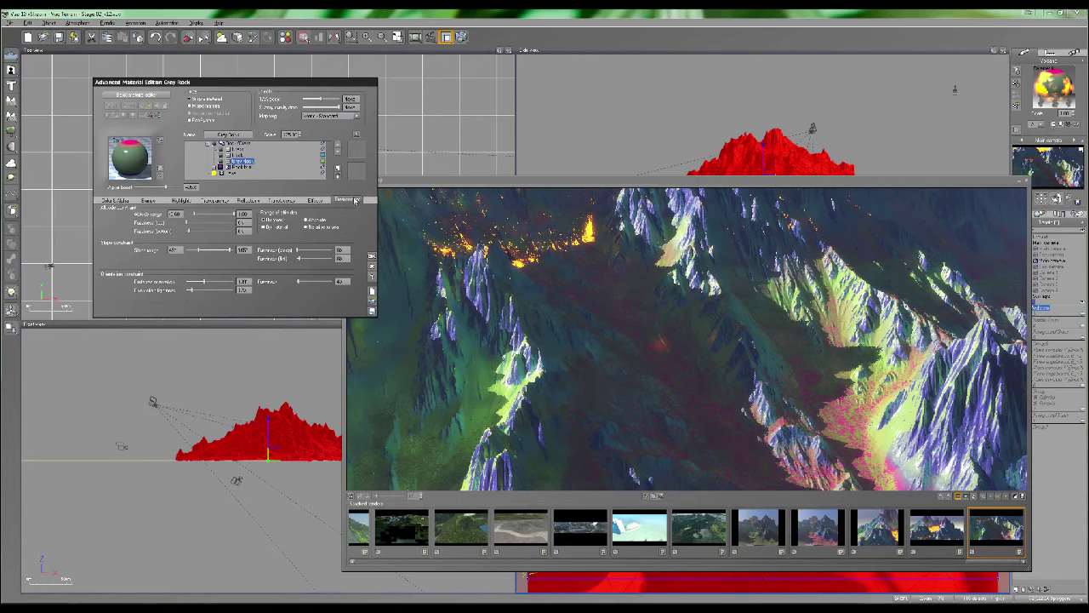
{"action": "double_click", "coordinate": [179, 214]}
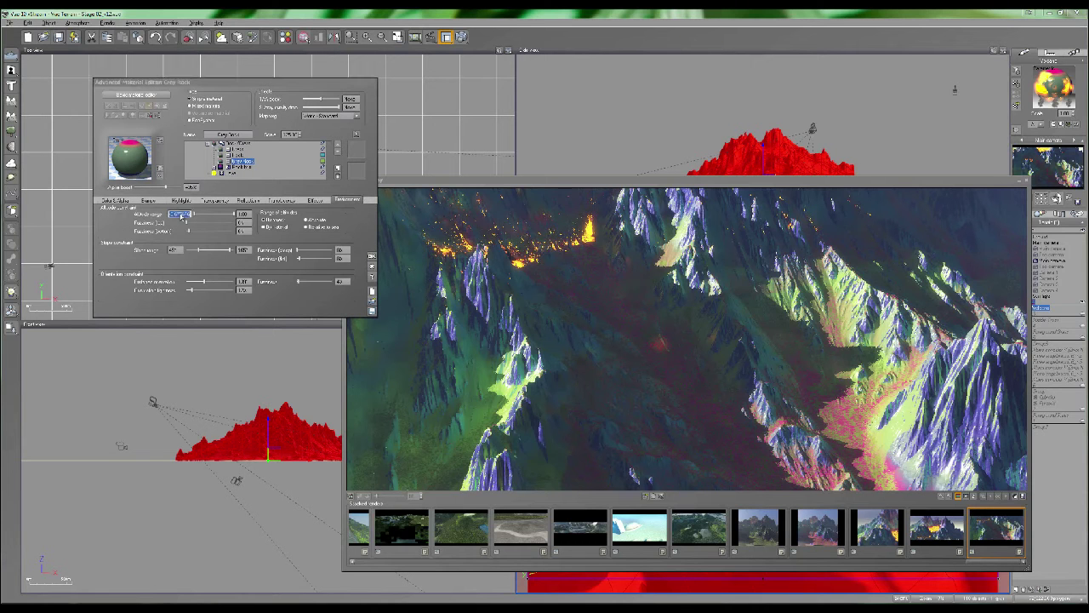
{"action": "type", "text": "0"}
{"action": "key", "text": "Return"}
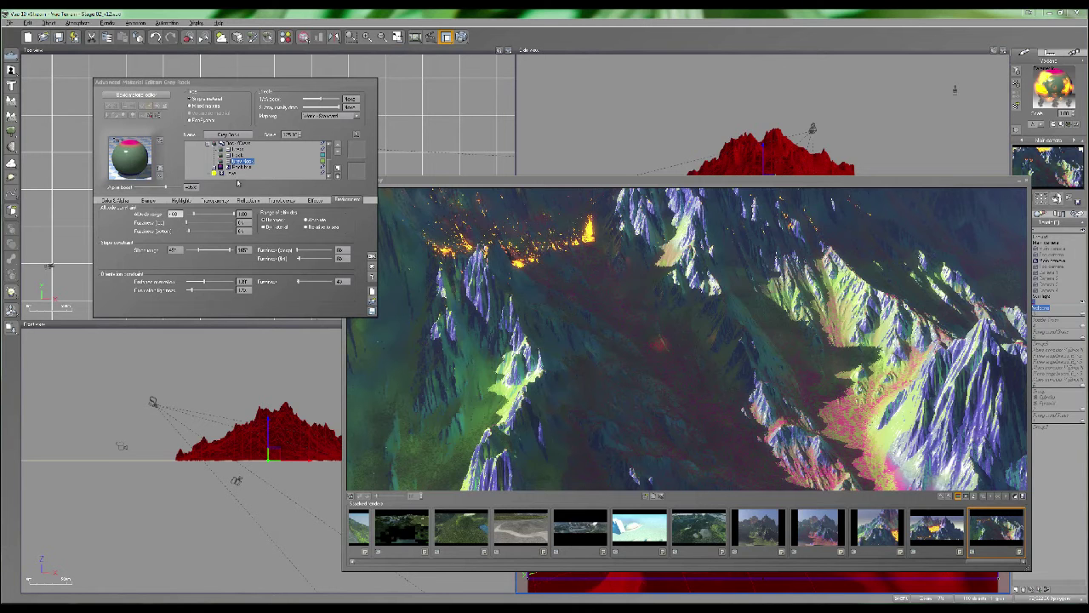
{"action": "left_click", "coordinate": [163, 222]}
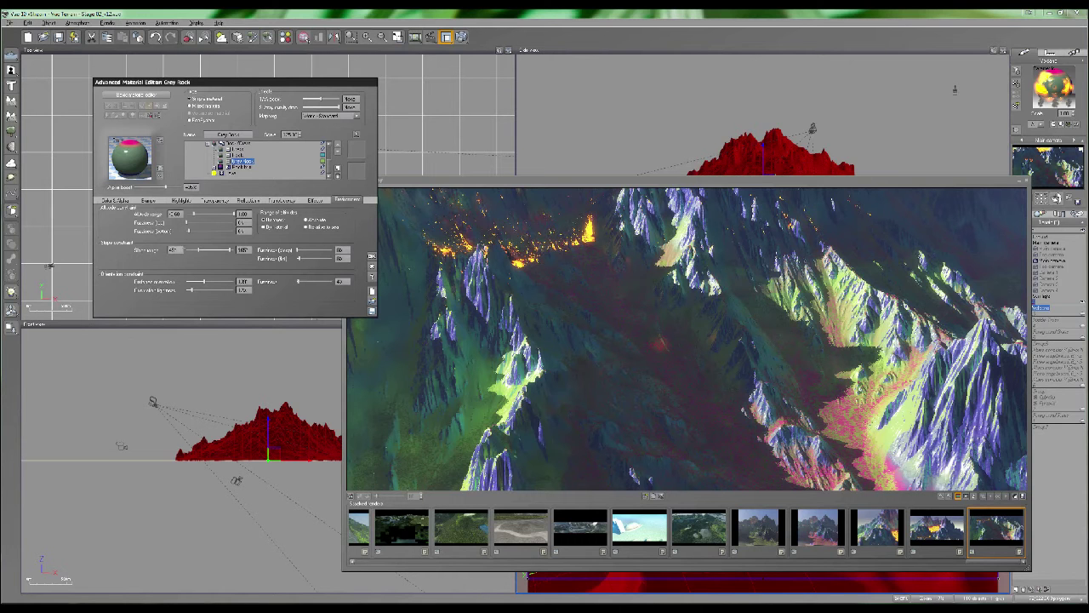
Raise the Grey Rock layer's maximum slope to the end of its range and check its orientation constraint
{"action": "left_click", "coordinate": [174, 250]}
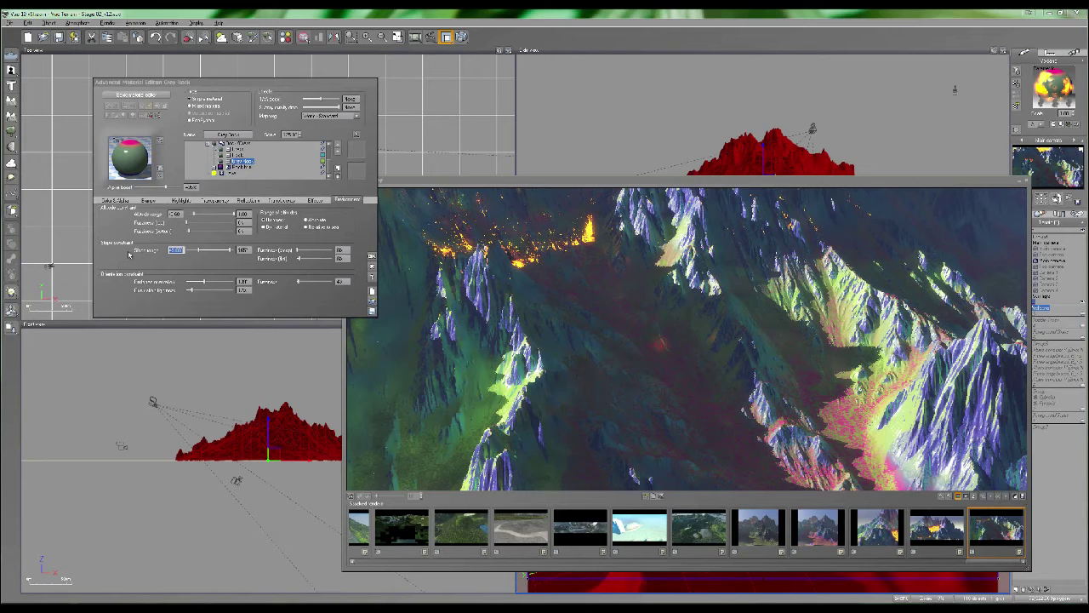
{"action": "left_click_drag", "start_coordinate": [229, 250], "coordinate": [235, 250]}
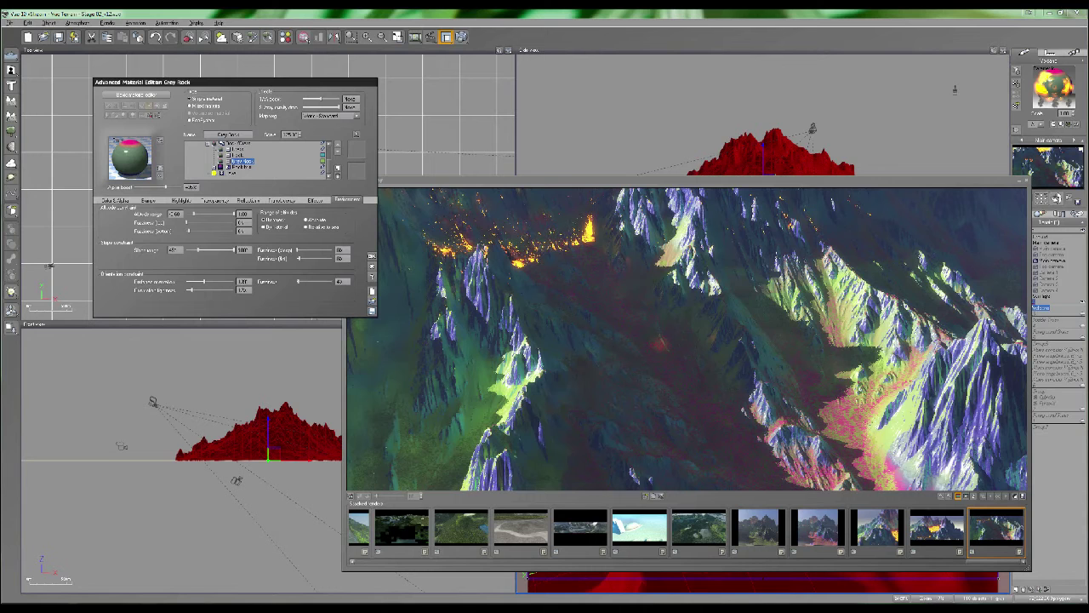
{"action": "left_click", "coordinate": [245, 281]}
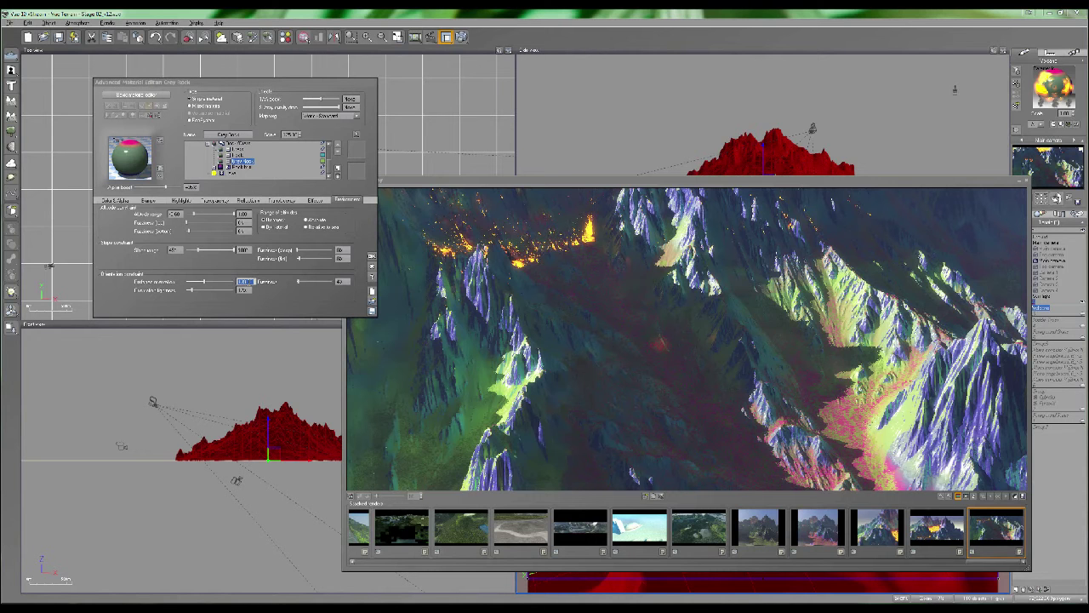
{"action": "left_click", "coordinate": [290, 295]}
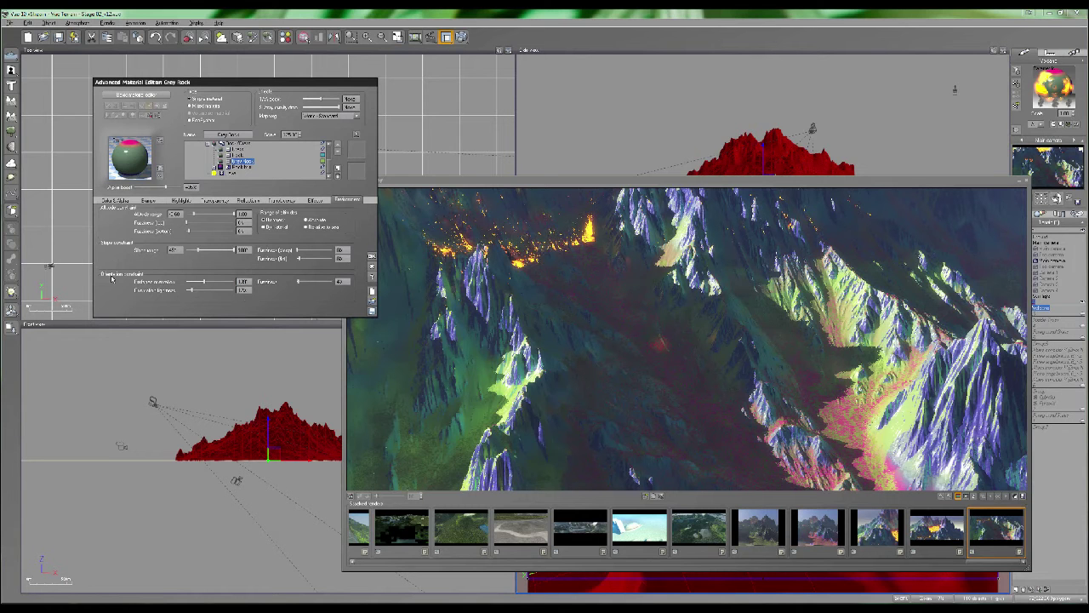
Try a much higher orientation tightness and a different preferred orientation on the Grey Rock layer
{"action": "left_click_drag", "start_coordinate": [203, 291], "coordinate": [229, 292]}
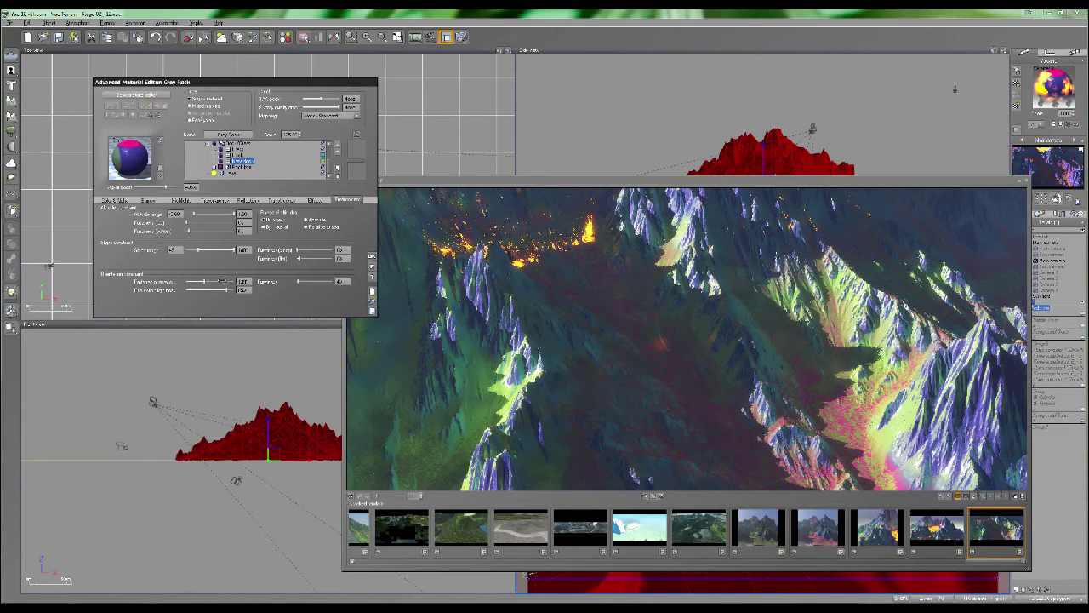
{"action": "left_click_drag", "start_coordinate": [222, 280], "coordinate": [213, 280]}
{"action": "left_click_drag", "start_coordinate": [205, 281], "coordinate": [213, 281]}
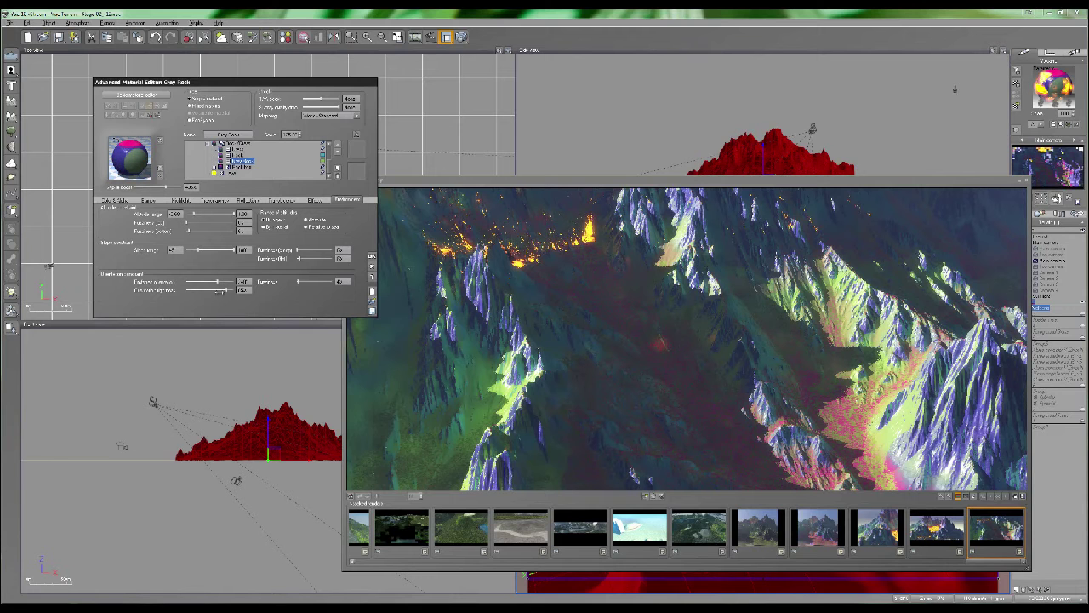
{"action": "left_click_drag", "start_coordinate": [225, 290], "coordinate": [228, 290]}
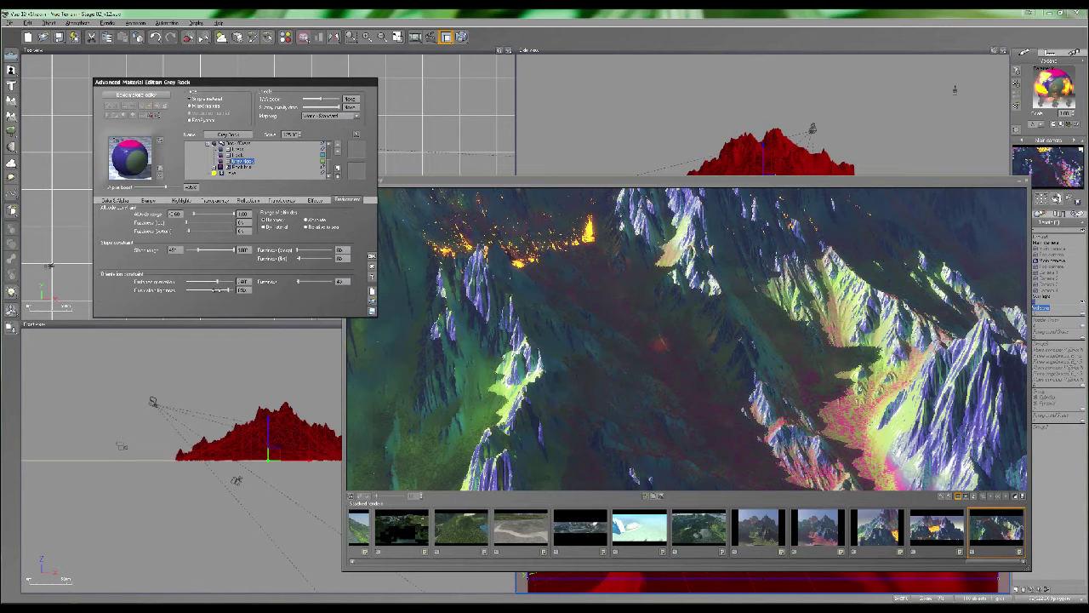
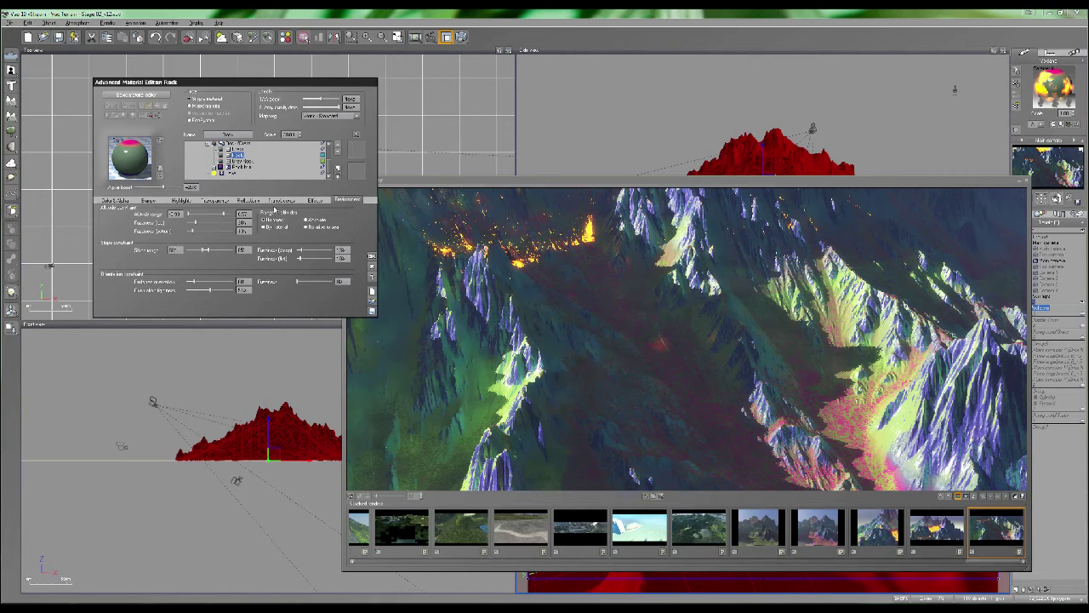
Expand Rock Mix in the layer list to show its Grey Brown Rock and Dead Grass sub-materials
{"action": "left_click", "coordinate": [214, 167]}
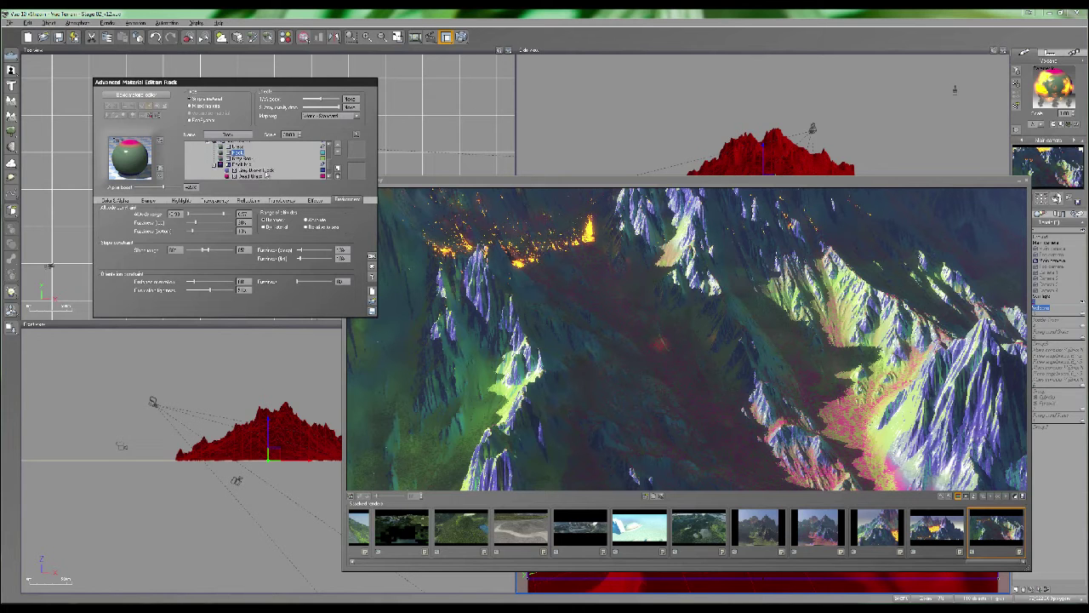
Inspect the Grey Brown Rock sub-material and the Grass layer, and close the material editor and the render display
{"action": "left_click", "coordinate": [262, 171]}
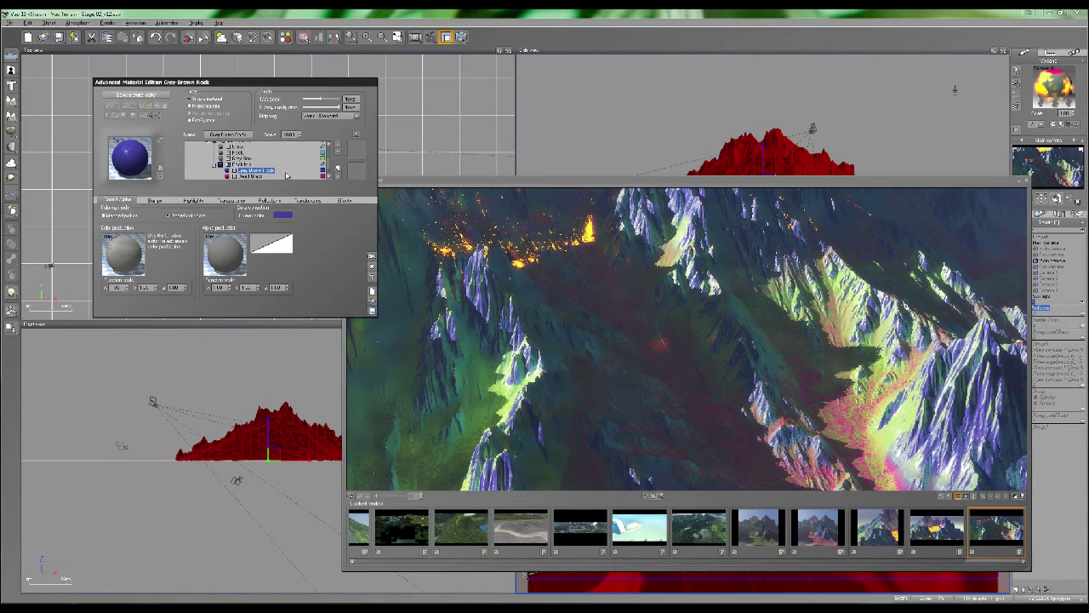
{"action": "left_click", "coordinate": [239, 148]}
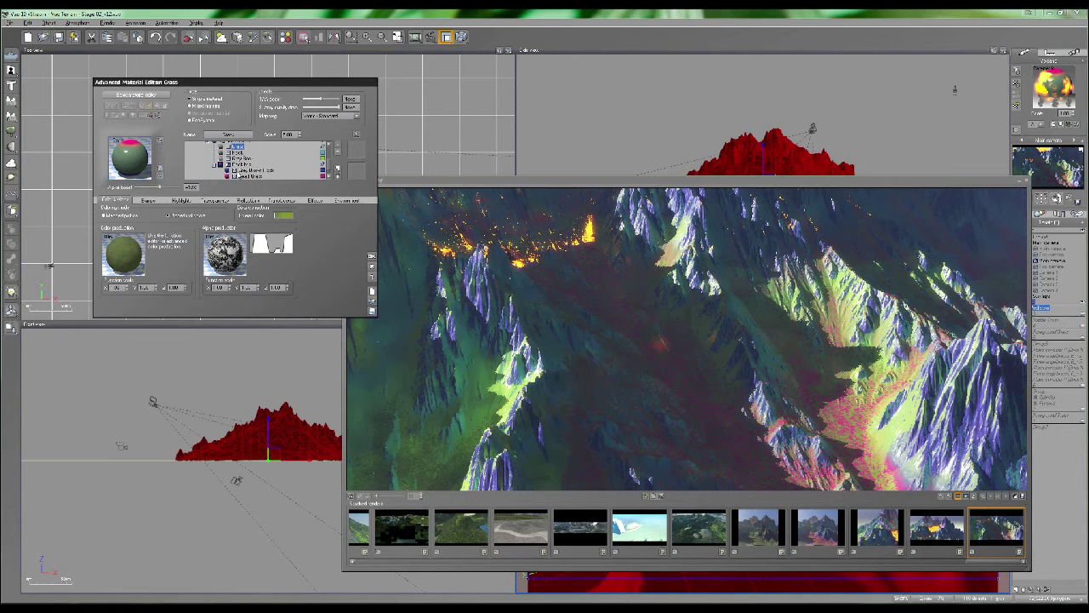
{"action": "scroll", "coordinate": [220, 164], "scroll_direction": "up", "scroll_amount": 4}
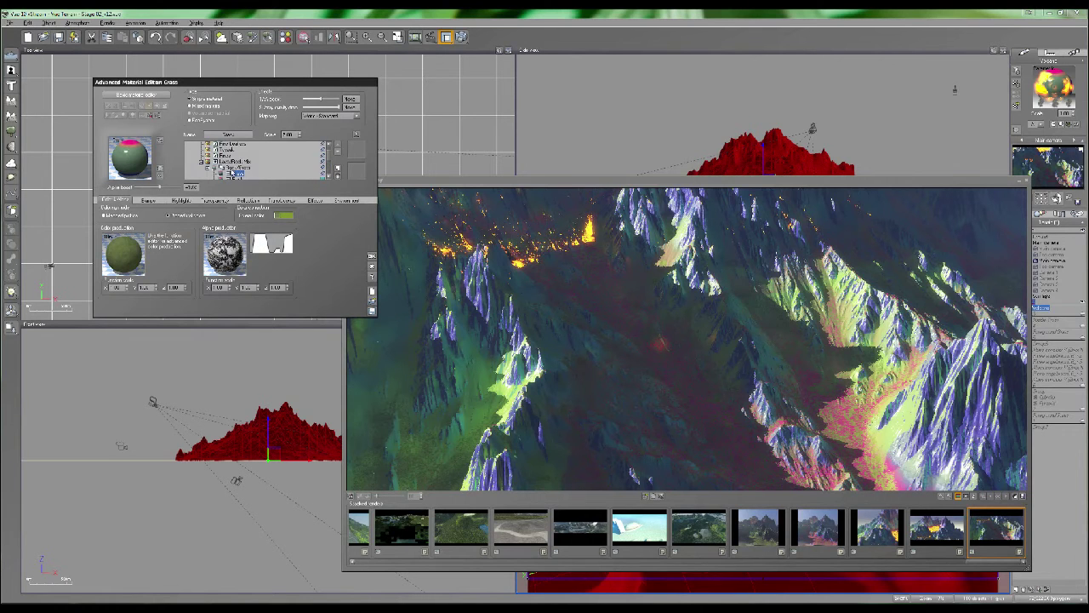
{"action": "left_click", "coordinate": [232, 167]}
{"action": "left_click", "coordinate": [372, 239]}
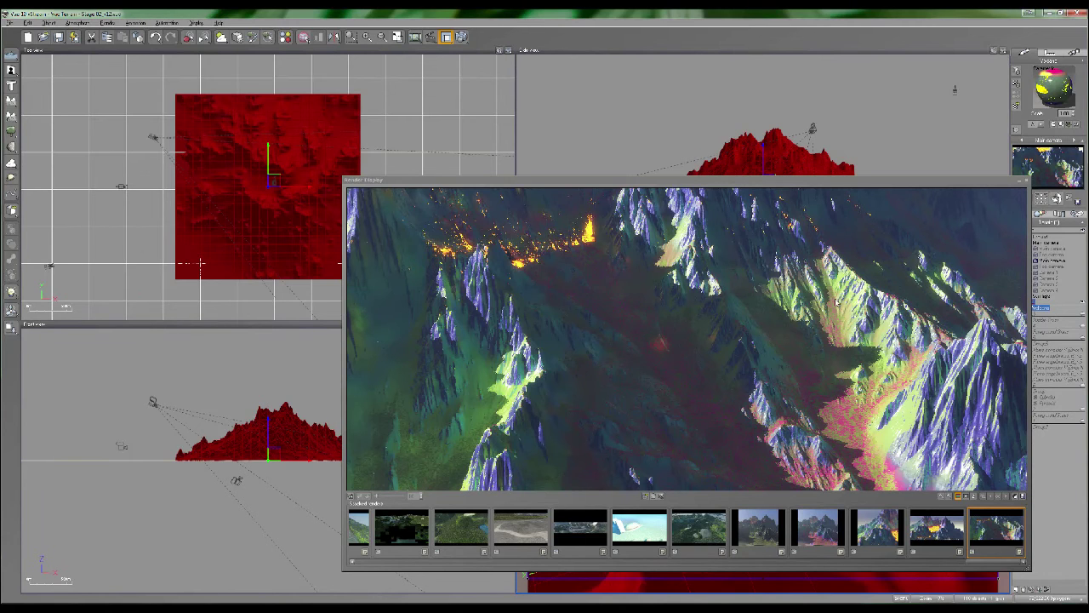
{"action": "key", "text": "Escape"}
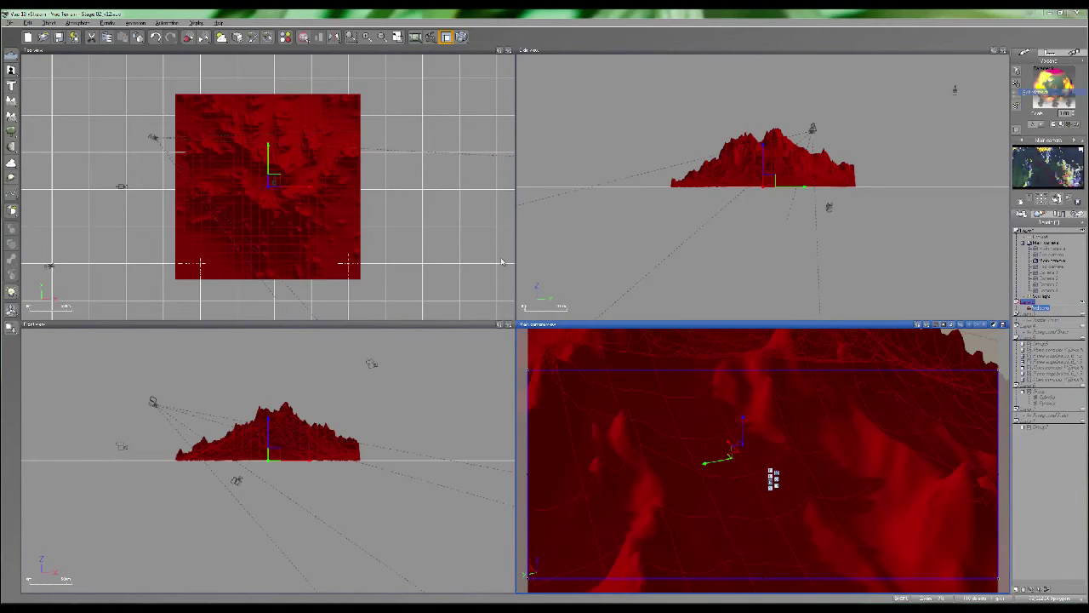
Reopen the volcano terrain's material, switch off the highlight colours of its rock layers and accept the change
{"action": "double_click", "coordinate": [1053, 85]}
{"action": "scroll", "coordinate": [323, 165], "scroll_direction": "down", "scroll_amount": 3}
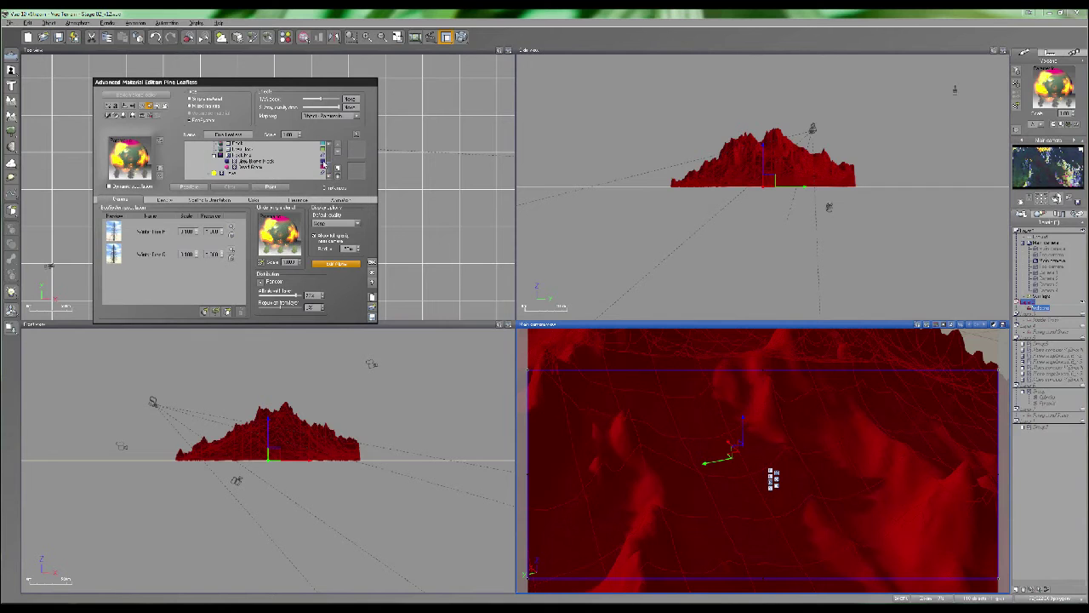
{"action": "left_click", "coordinate": [322, 148]}
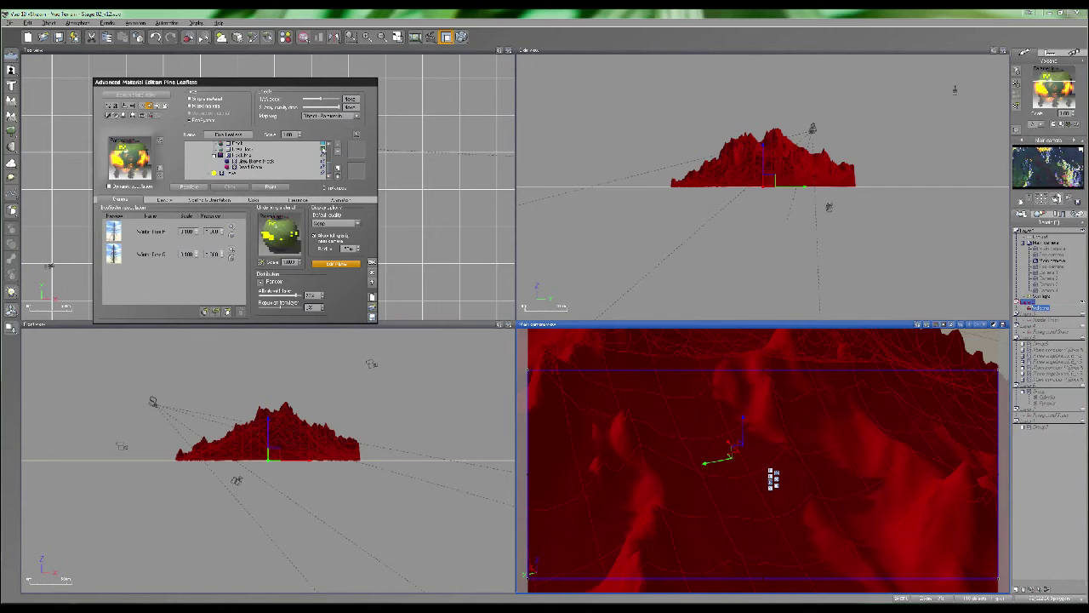
{"action": "left_click", "coordinate": [372, 264]}
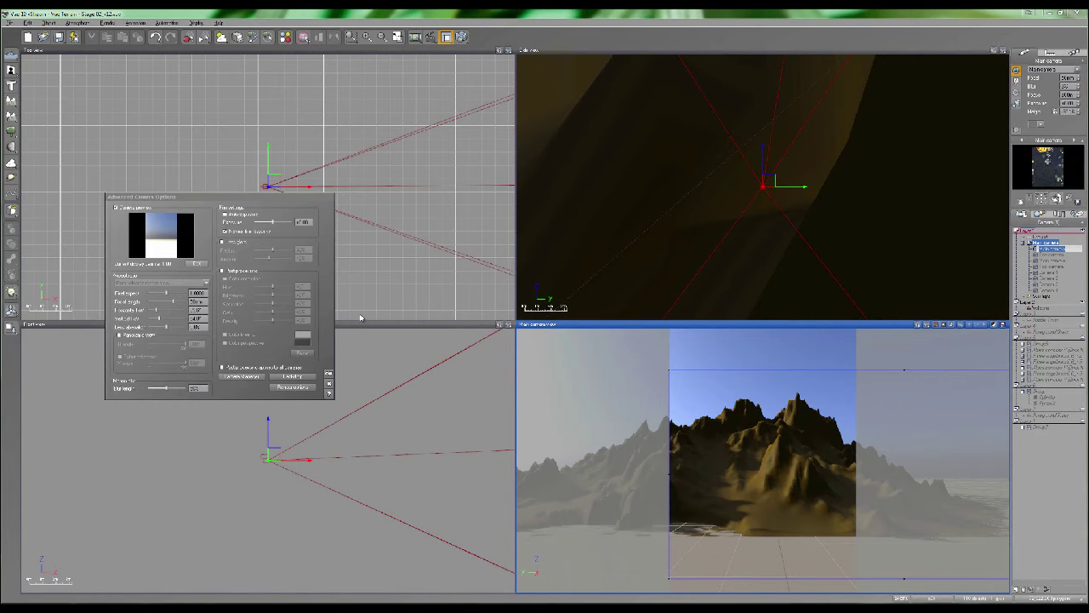
Close the advanced camera options and check the render options for the vertical camera view
{"action": "left_click", "coordinate": [330, 383]}
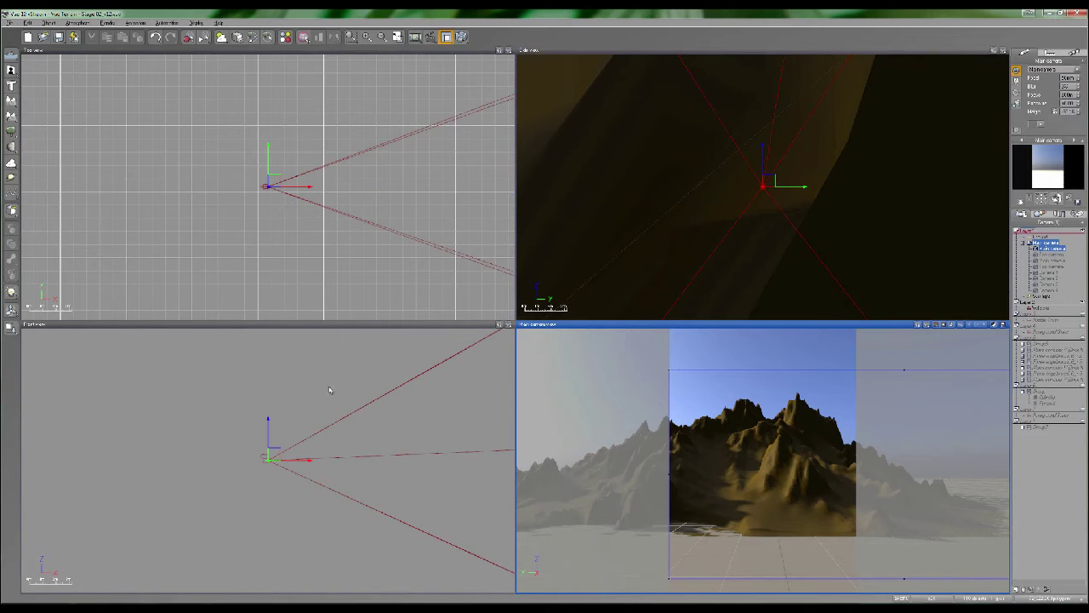
{"action": "left_click", "coordinate": [461, 37]}
{"action": "left_click", "coordinate": [464, 241]}
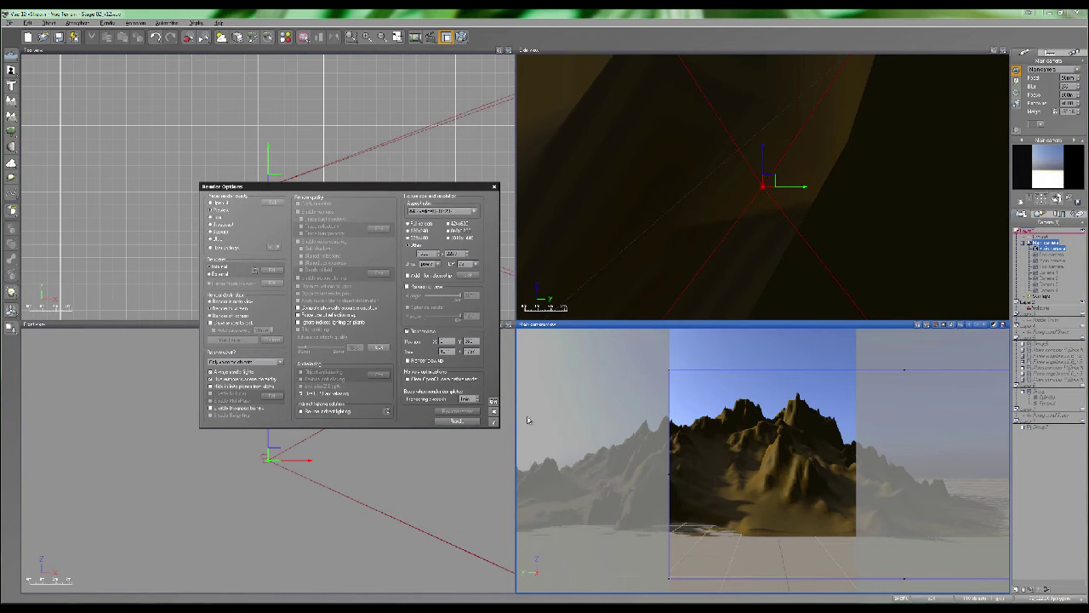
{"action": "left_click", "coordinate": [493, 403]}
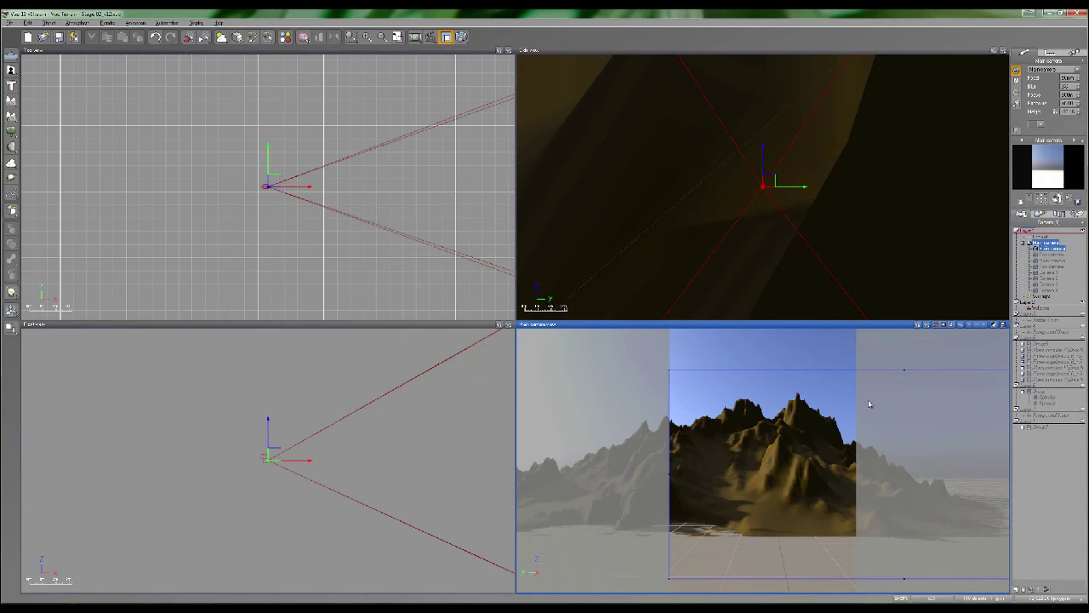
{"action": "left_click", "coordinate": [446, 37]}
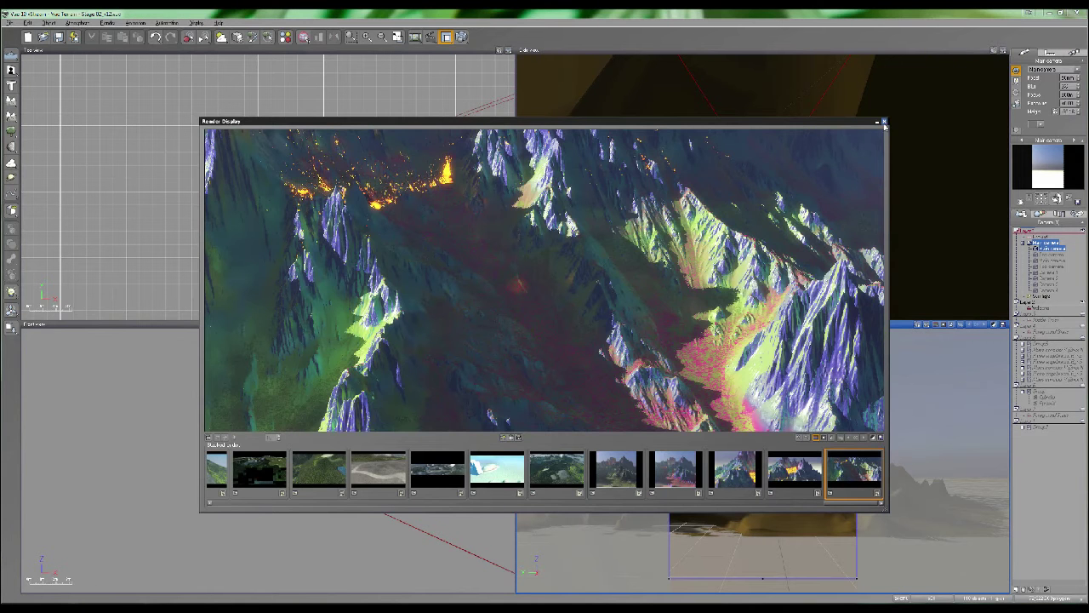
{"action": "left_click", "coordinate": [884, 122]}
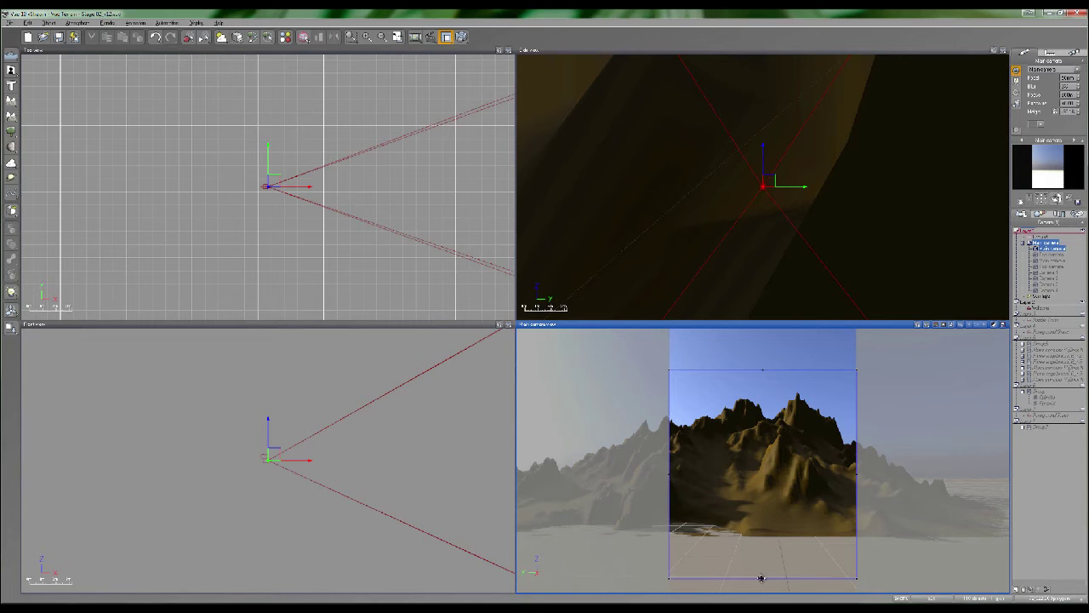
{"action": "left_click", "coordinate": [460, 36]}
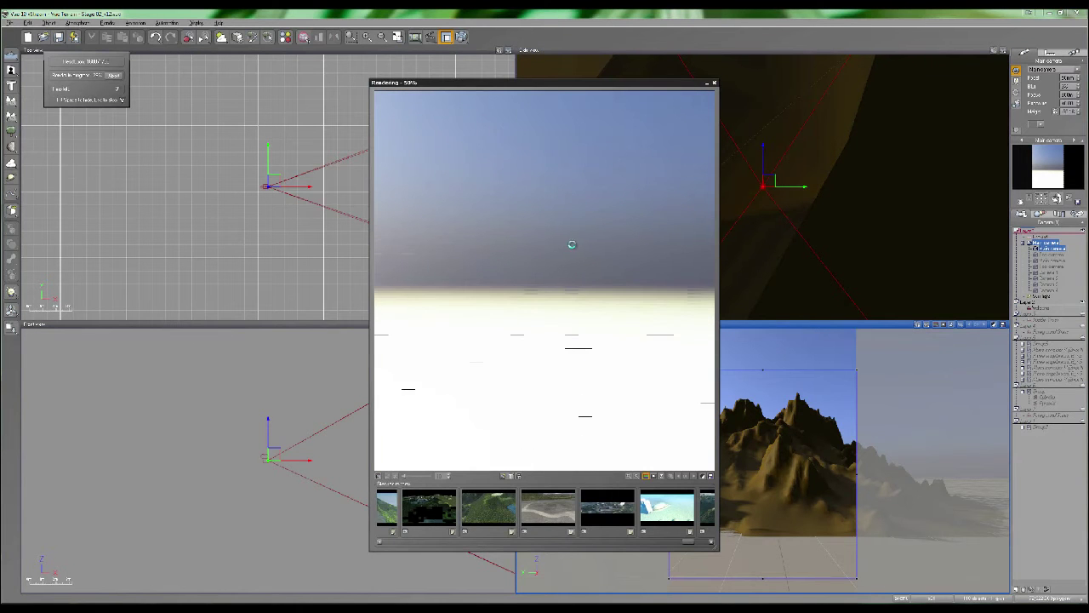
{"action": "left_click", "coordinate": [715, 83]}
{"action": "left_click", "coordinate": [714, 84]}
Render the vertical camera view with the volcano terrain selected and enlarge the render display
{"action": "left_click", "coordinate": [1042, 308]}
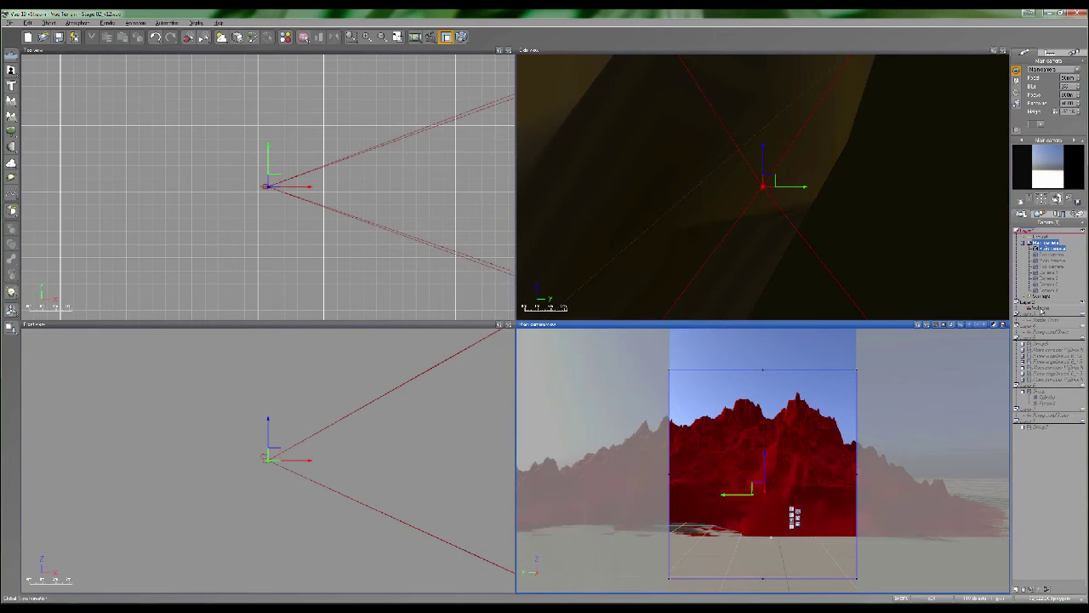
{"action": "left_click", "coordinate": [461, 36]}
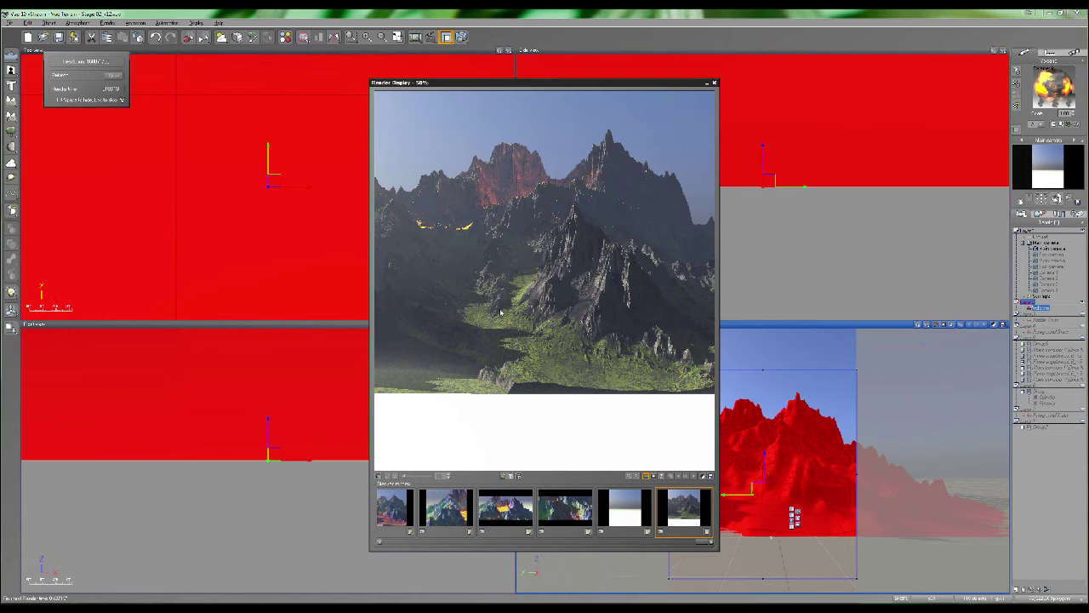
{"action": "left_click_drag", "start_coordinate": [723, 551], "coordinate": [1021, 602]}
Examine the new render at 100% and compare it with the earlier render in false layer colours
{"action": "scroll", "coordinate": [558, 305], "scroll_direction": "up", "scroll_amount": 2}
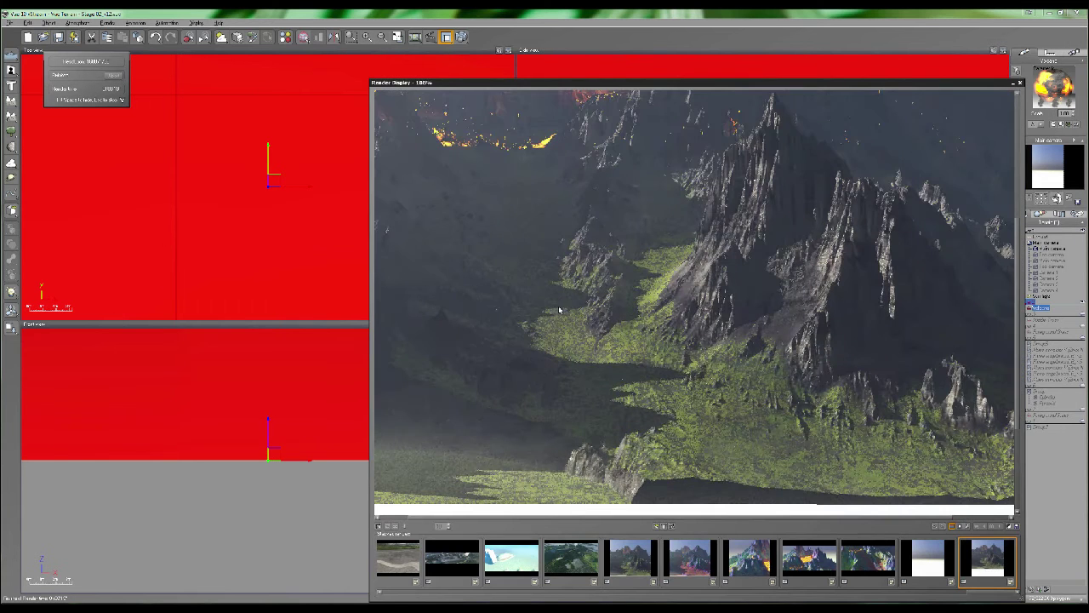
{"action": "scroll", "coordinate": [558, 306], "scroll_direction": "down", "scroll_amount": 1}
{"action": "left_click_drag", "start_coordinate": [558, 305], "coordinate": [706, 436]}
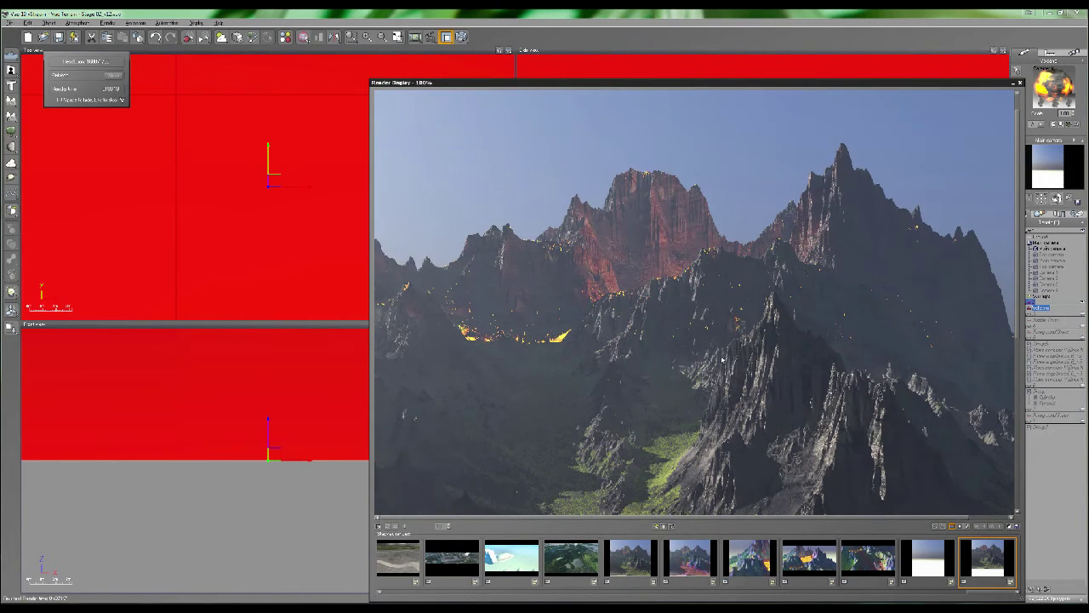
{"action": "left_click_drag", "start_coordinate": [721, 360], "coordinate": [631, 262]}
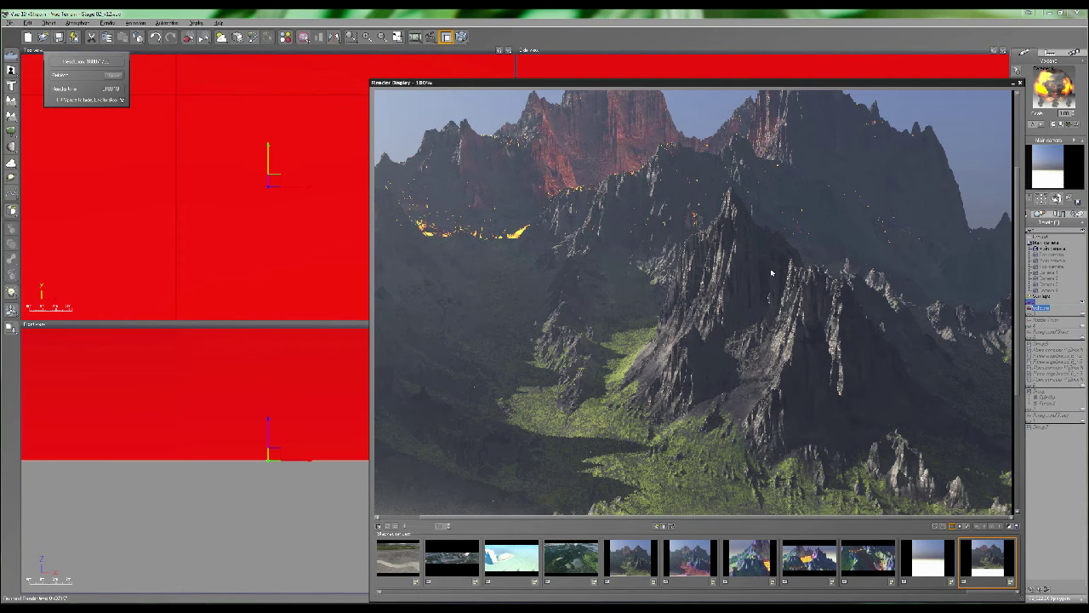
{"action": "left_click", "coordinate": [872, 565]}
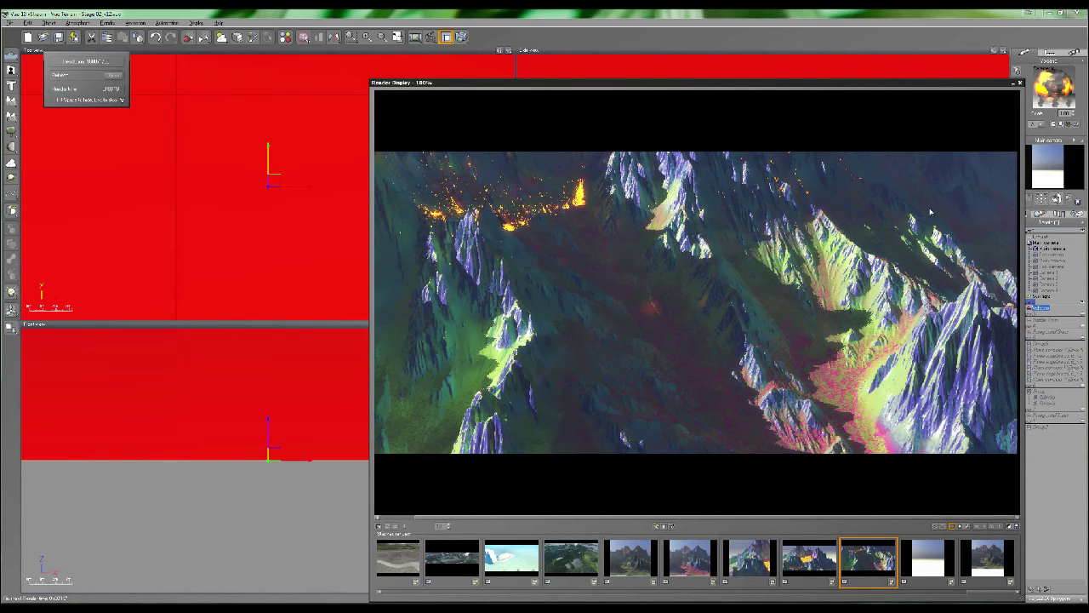
{"action": "left_click", "coordinate": [997, 561]}
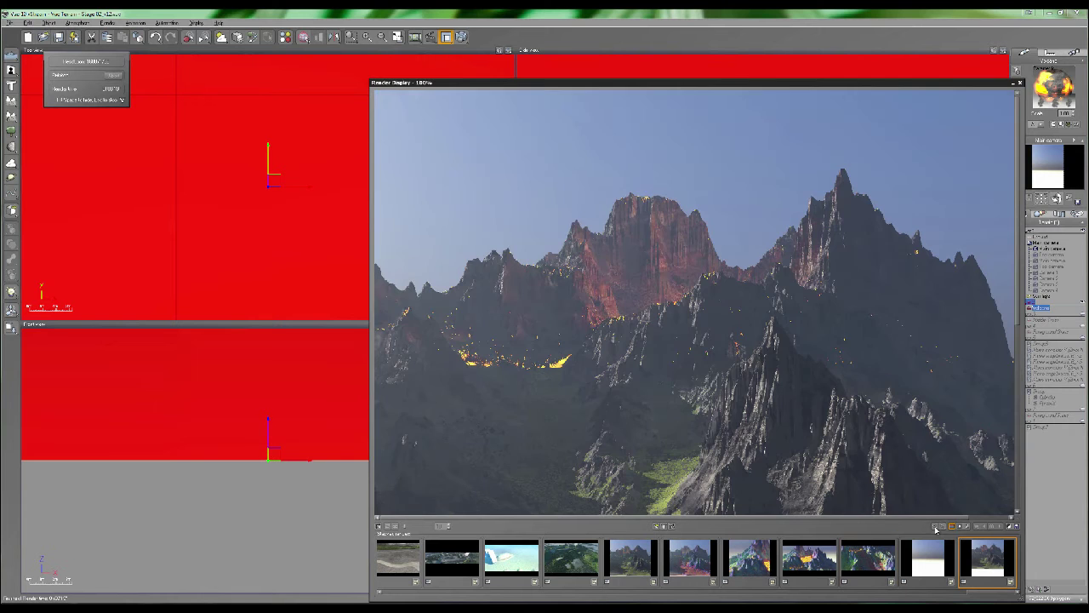
Examine the material distribution from the peaks and lava down to the grassy valley, and close the render display
{"action": "scroll", "coordinate": [793, 242], "scroll_direction": "down", "scroll_amount": 3}
{"action": "scroll", "coordinate": [608, 387], "scroll_direction": "down", "scroll_amount": 1}
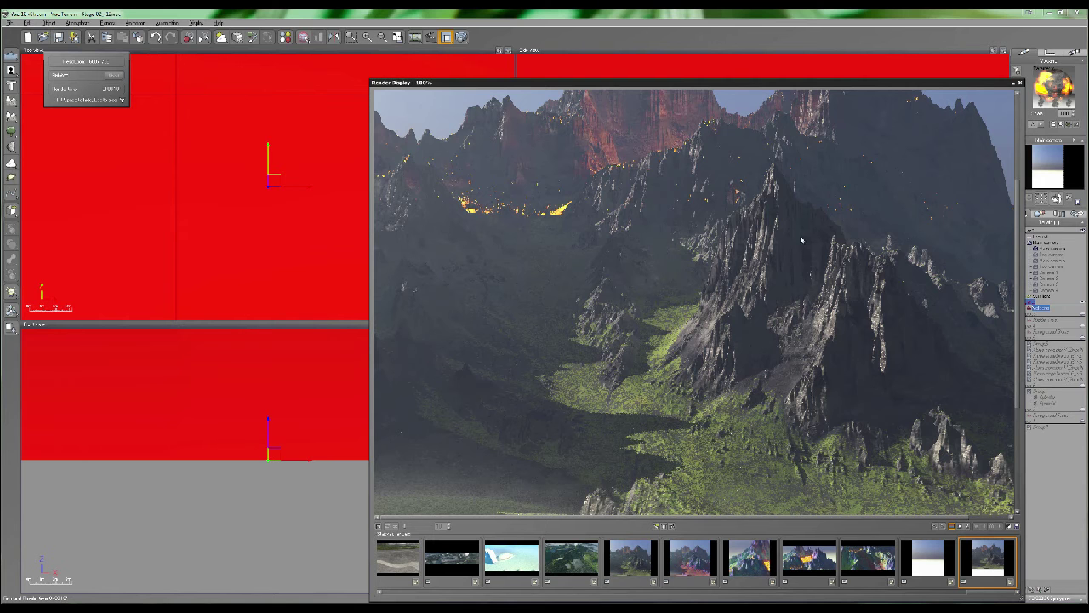
{"action": "scroll", "coordinate": [643, 206], "scroll_direction": "up", "scroll_amount": 4}
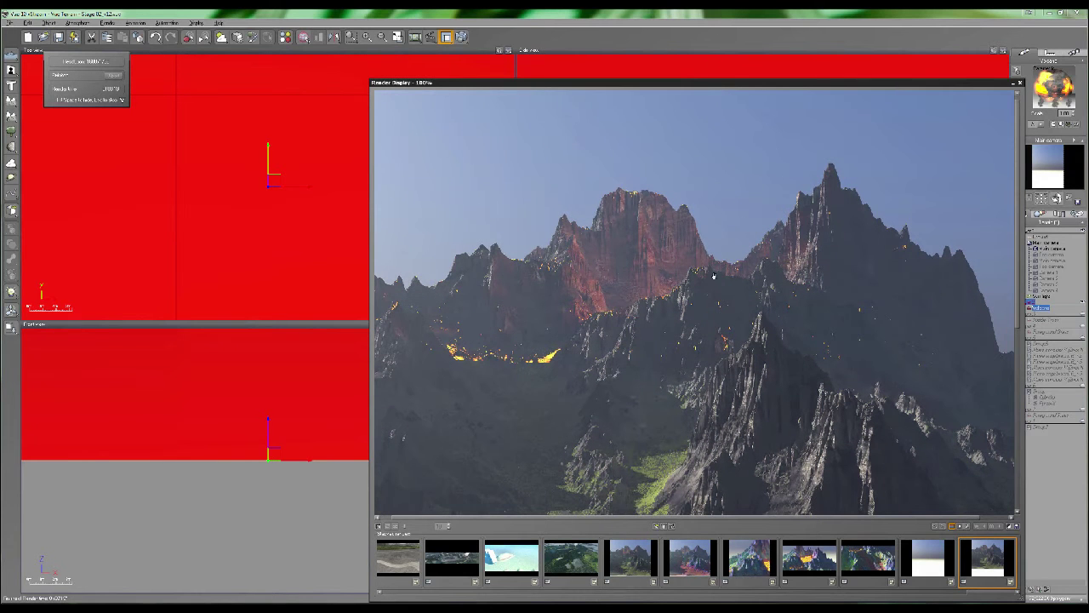
{"action": "scroll", "coordinate": [655, 239], "scroll_direction": "down", "scroll_amount": 2}
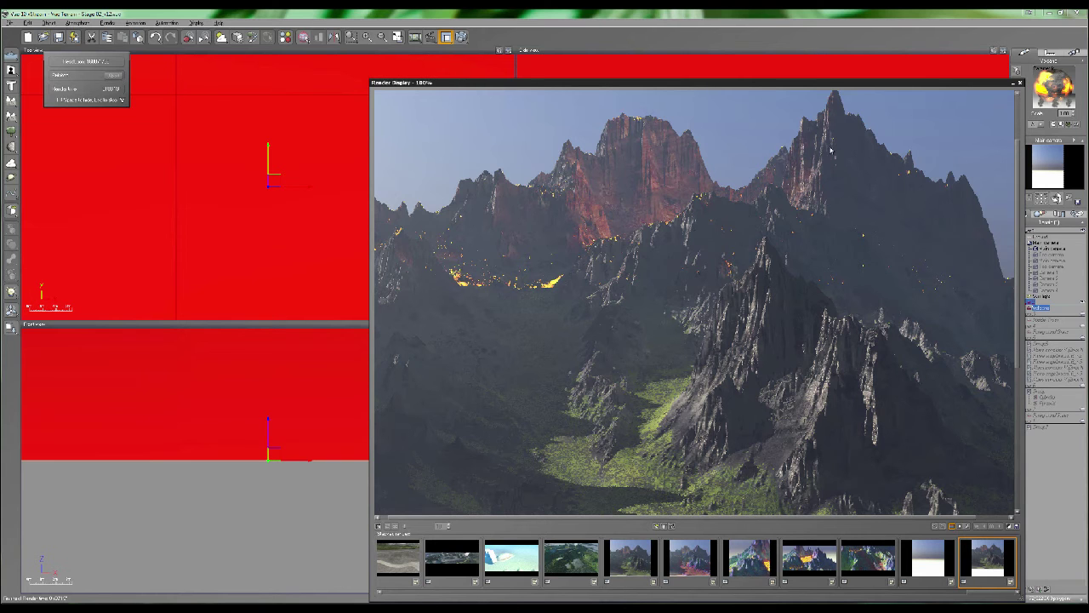
{"action": "left_click_drag", "start_coordinate": [653, 363], "coordinate": [772, 248]}
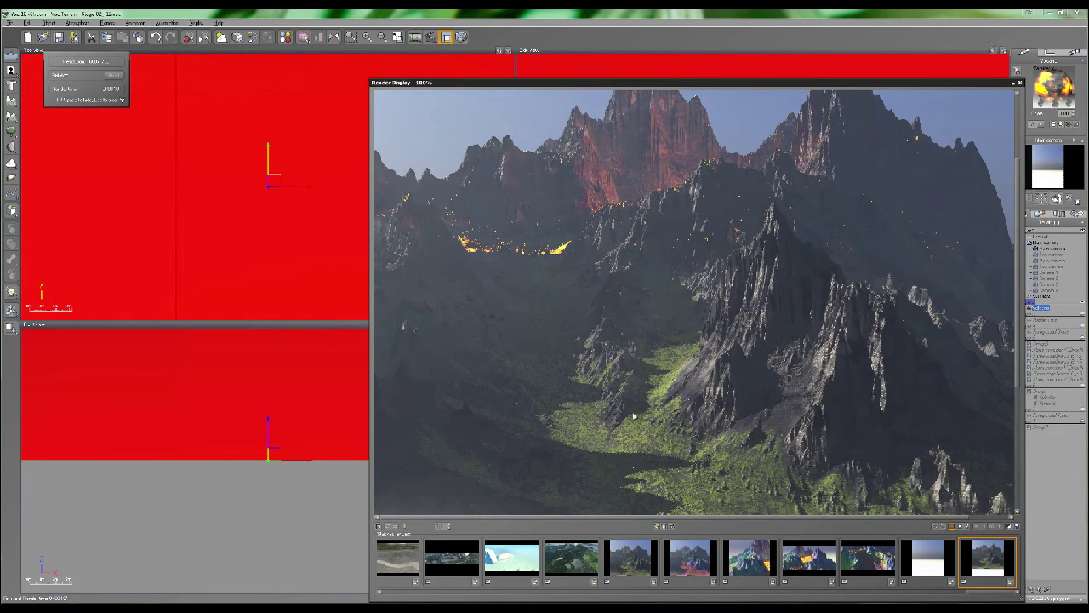
{"action": "left_click", "coordinate": [1020, 83]}
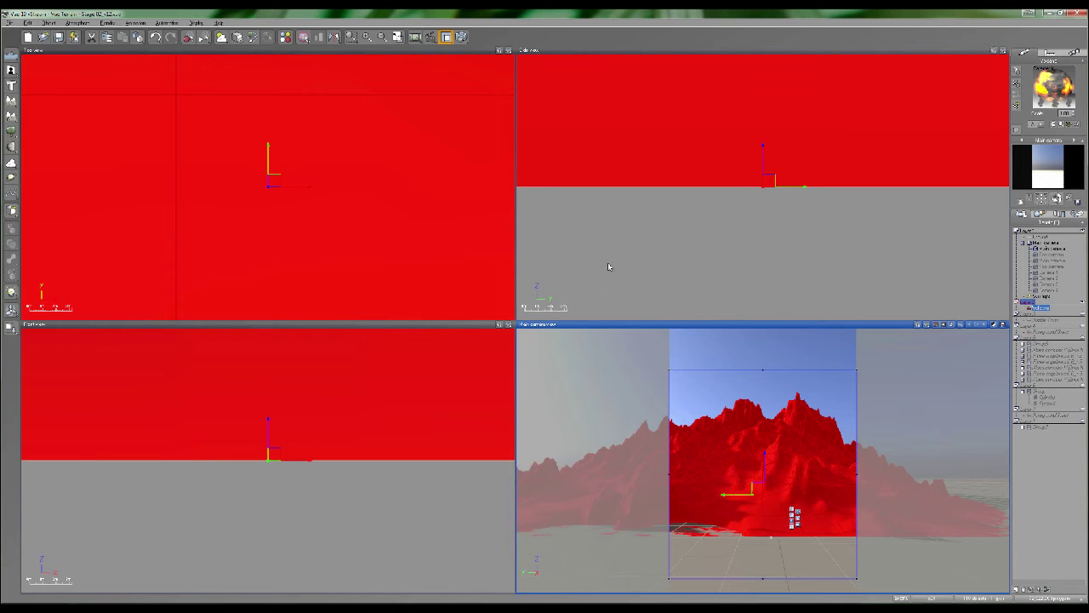
Duplicate the volcano terrain, place the copy beside the original in the top view and frame it through another camera
{"action": "scroll", "coordinate": [332, 197], "scroll_direction": "down", "scroll_amount": 15}
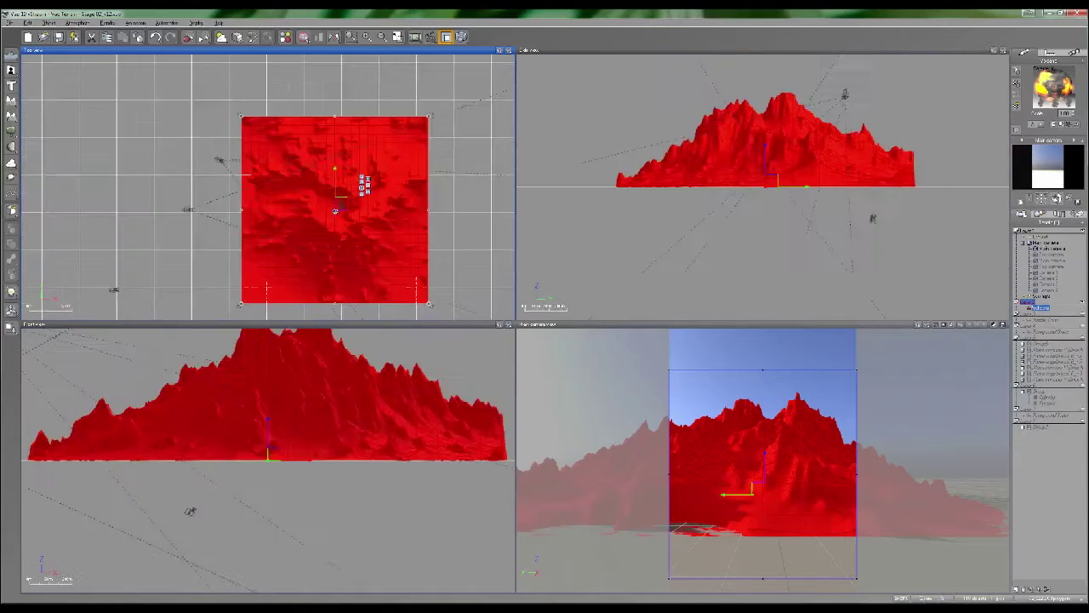
{"action": "left_click_drag", "start_coordinate": [339, 217], "coordinate": [337, 150], "text": "alt"}
{"action": "right_click_drag", "start_coordinate": [719, 462], "coordinate": [739, 460]}
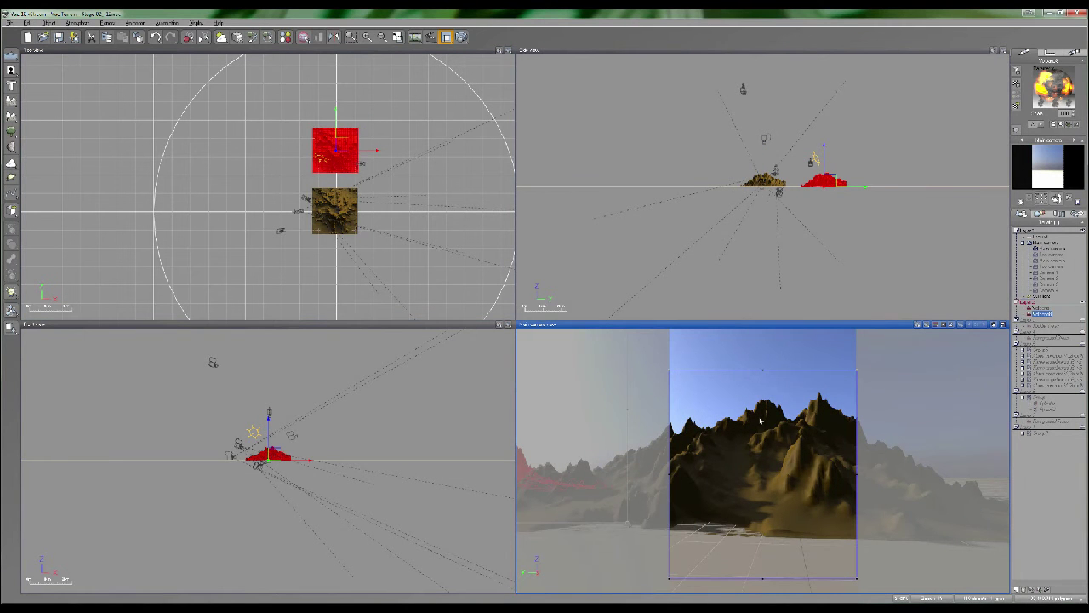
{"action": "left_click", "coordinate": [1052, 260]}
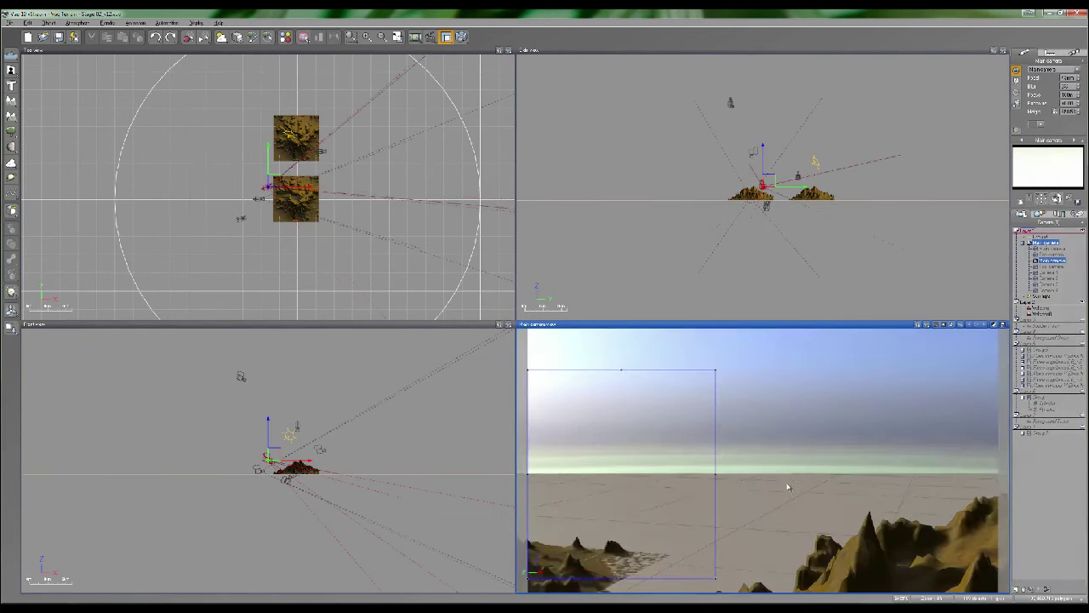
{"action": "left_click", "coordinate": [791, 454]}
{"action": "right_click_drag", "start_coordinate": [791, 454], "coordinate": [936, 479]}
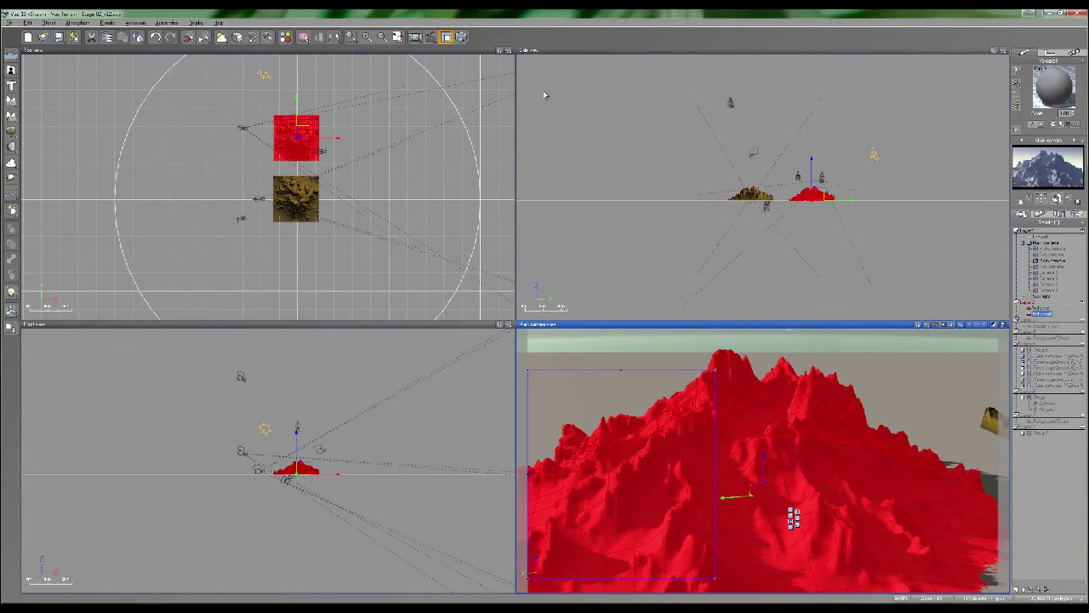
Load the Grass material from the Landscapes collection onto the duplicated terrain
{"action": "right_click", "coordinate": [1054, 90]}
{"action": "left_click", "coordinate": [1061, 132]}
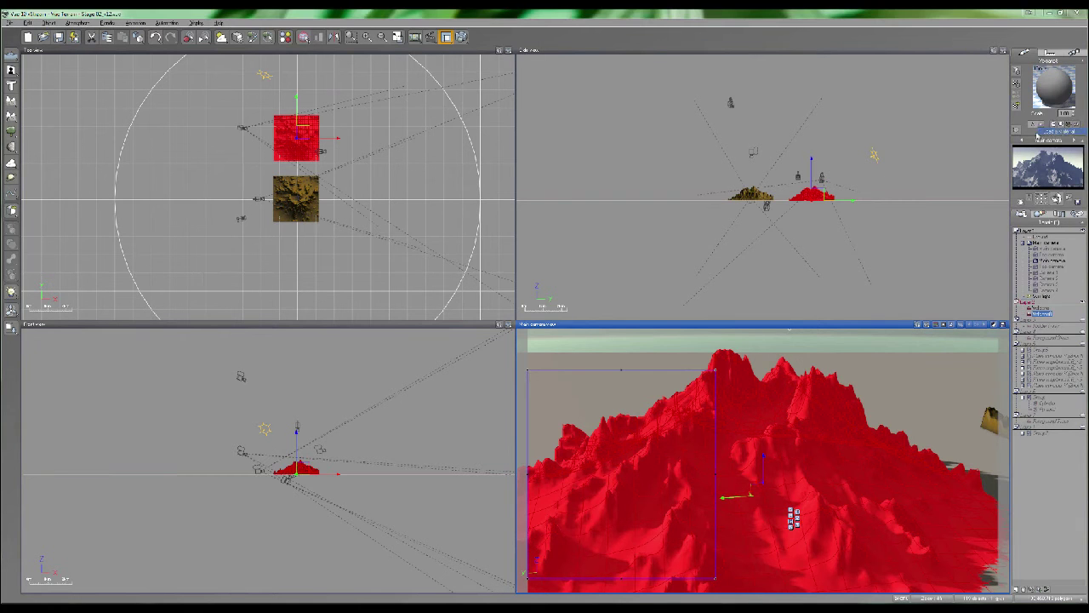
{"action": "left_click", "coordinate": [340, 211]}
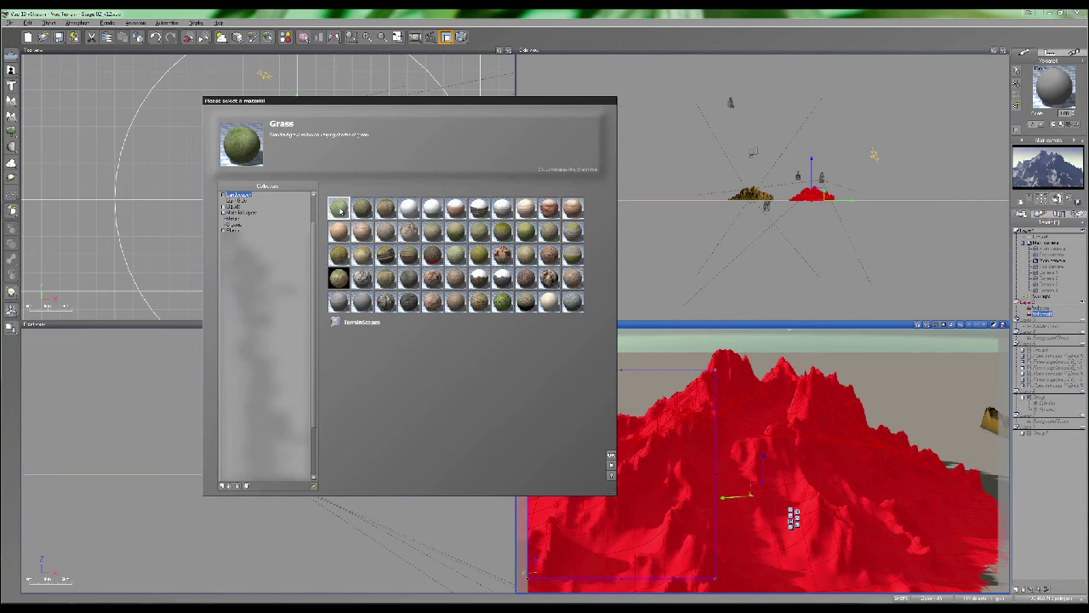
{"action": "double_click", "coordinate": [339, 209]}
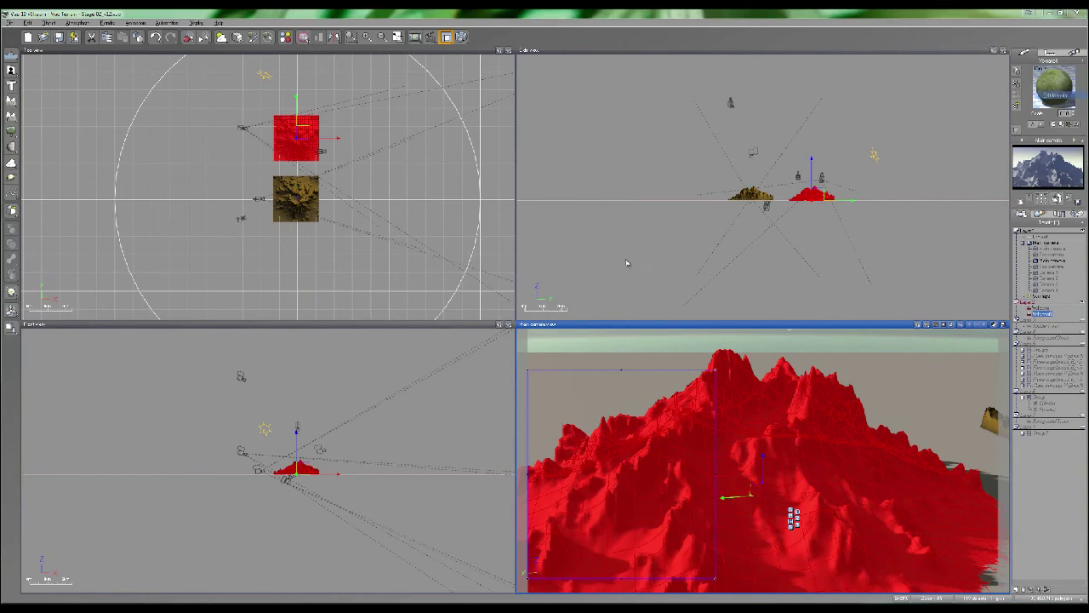
Open the duplicate terrain's Grass material for advanced editing and change its type to mixed material
{"action": "left_click_drag", "start_coordinate": [219, 82], "coordinate": [454, 168]}
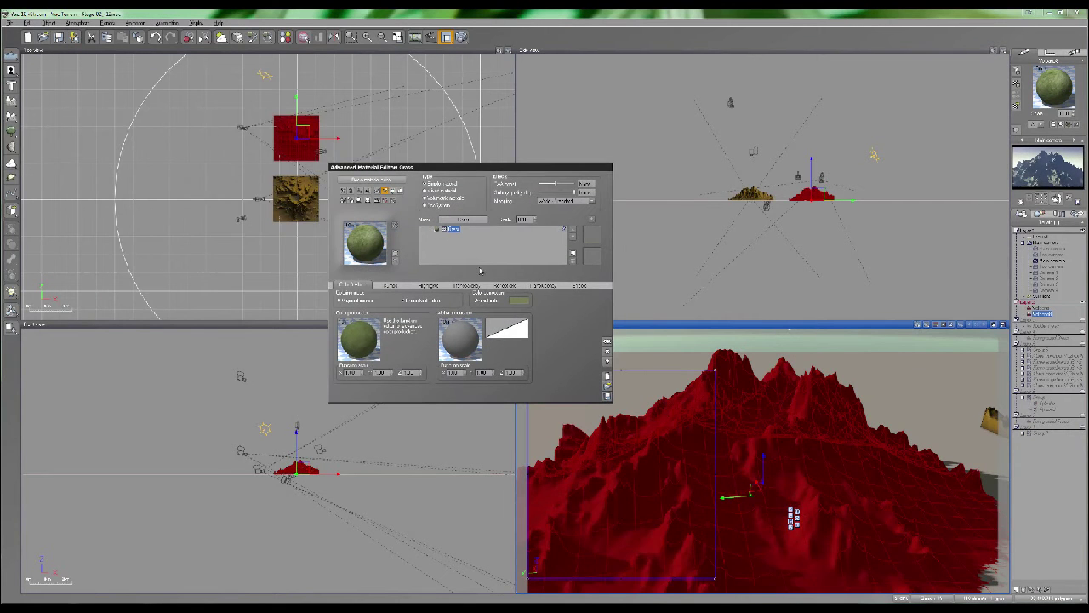
{"action": "left_click", "coordinate": [435, 192]}
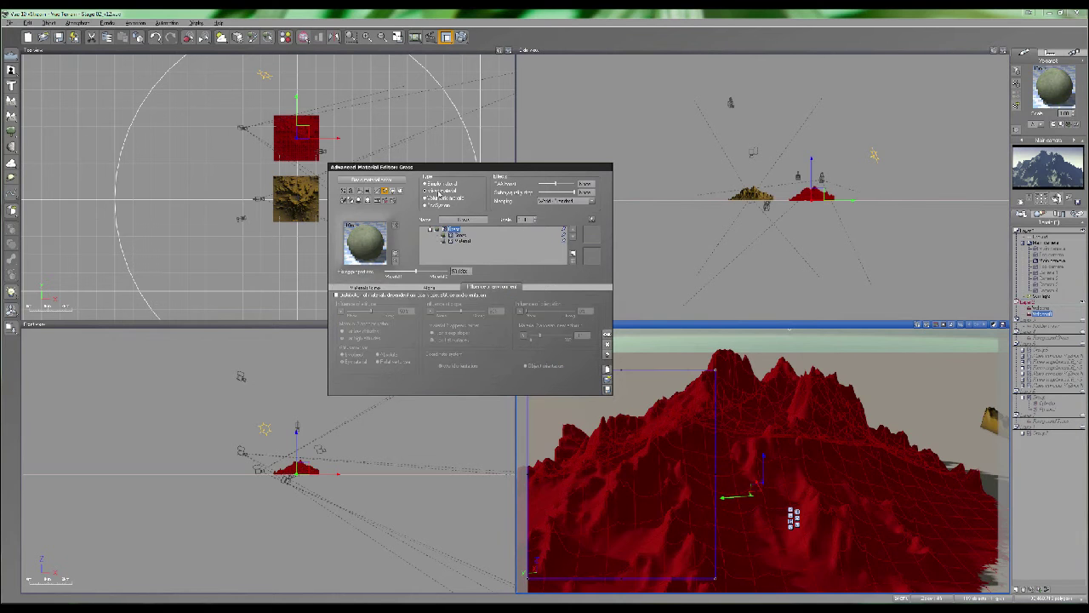
Load Grey-Brown Rock from the rock collection as the second component of the mixed Grass material
{"action": "left_click", "coordinate": [459, 241]}
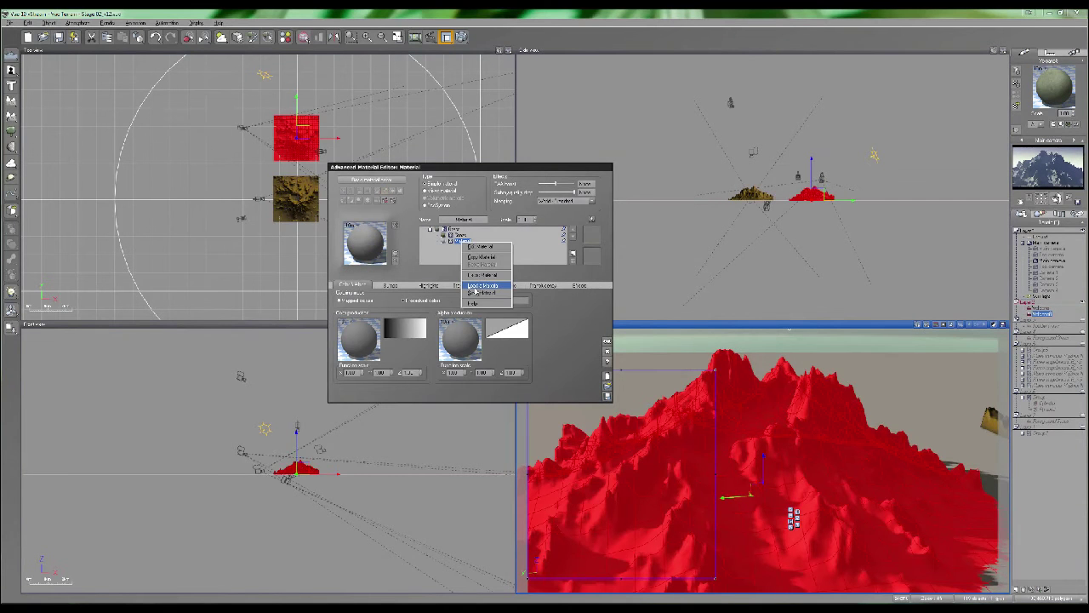
{"action": "left_click", "coordinate": [477, 288]}
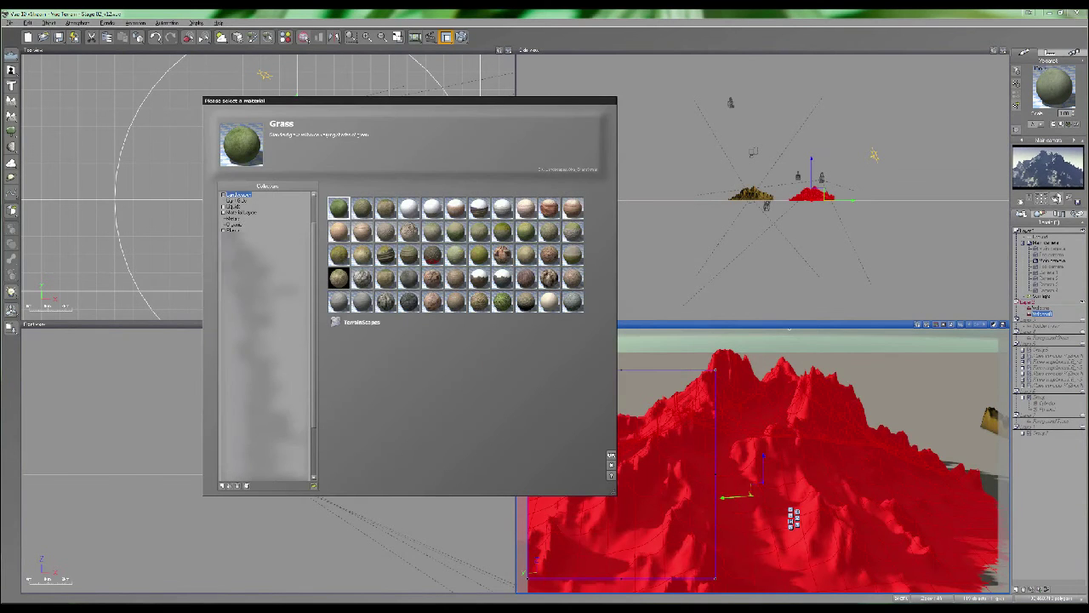
{"action": "left_click", "coordinate": [232, 242]}
{"action": "left_click", "coordinate": [365, 211]}
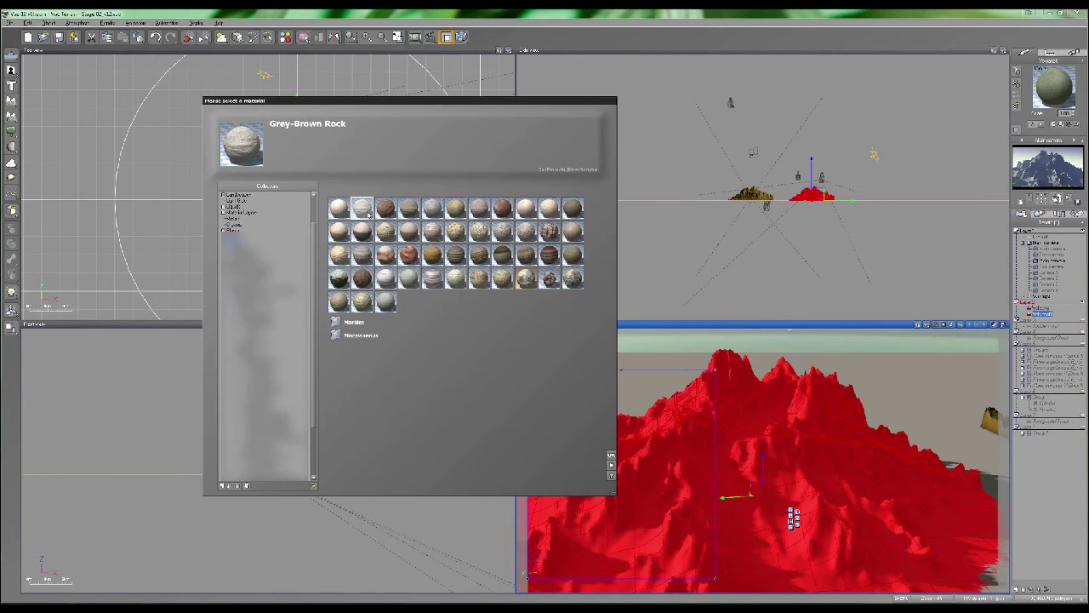
{"action": "left_click", "coordinate": [611, 456]}
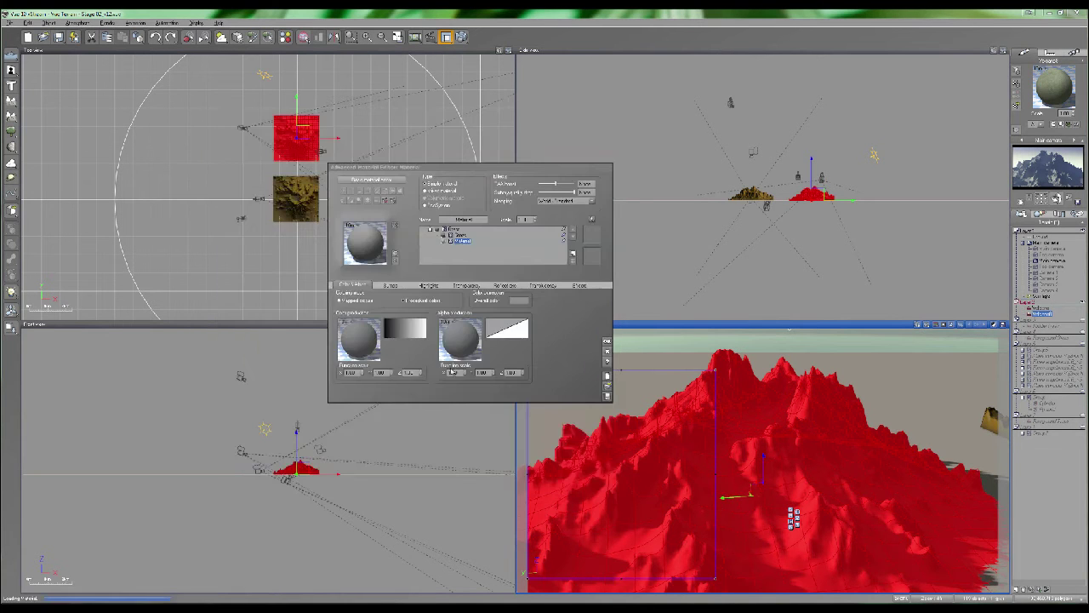
{"action": "left_click_drag", "start_coordinate": [484, 169], "coordinate": [568, 162]}
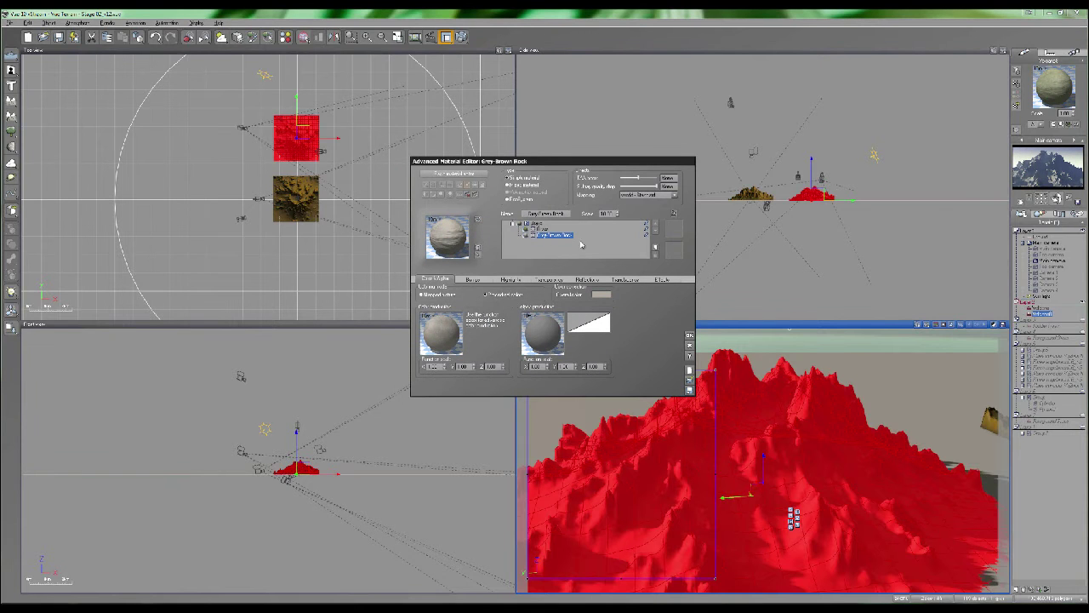
Change the overall color of the Grass component to a dark grayish brown
{"action": "left_click", "coordinate": [541, 230]}
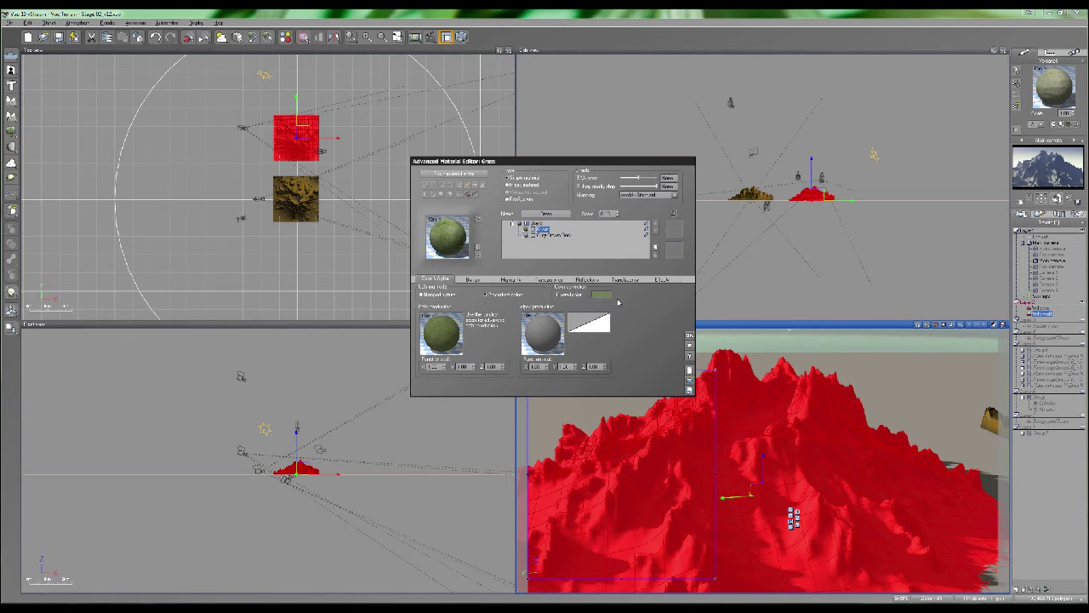
{"action": "left_click", "coordinate": [600, 295]}
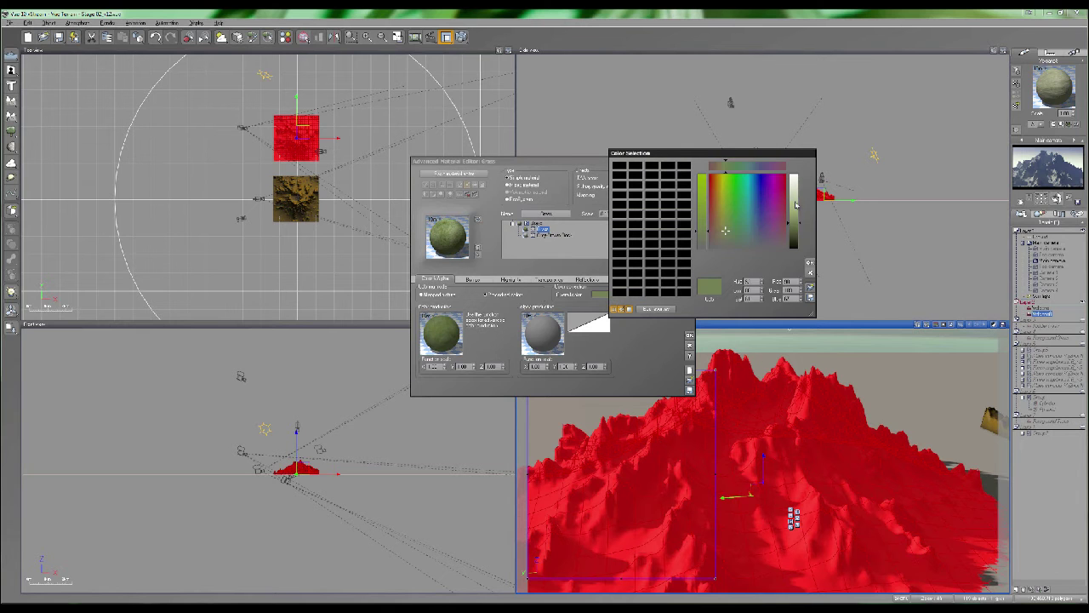
{"action": "left_click_drag", "start_coordinate": [796, 204], "coordinate": [794, 186]}
{"action": "left_click_drag", "start_coordinate": [756, 216], "coordinate": [719, 239]}
{"action": "left_click_drag", "start_coordinate": [794, 215], "coordinate": [794, 235]}
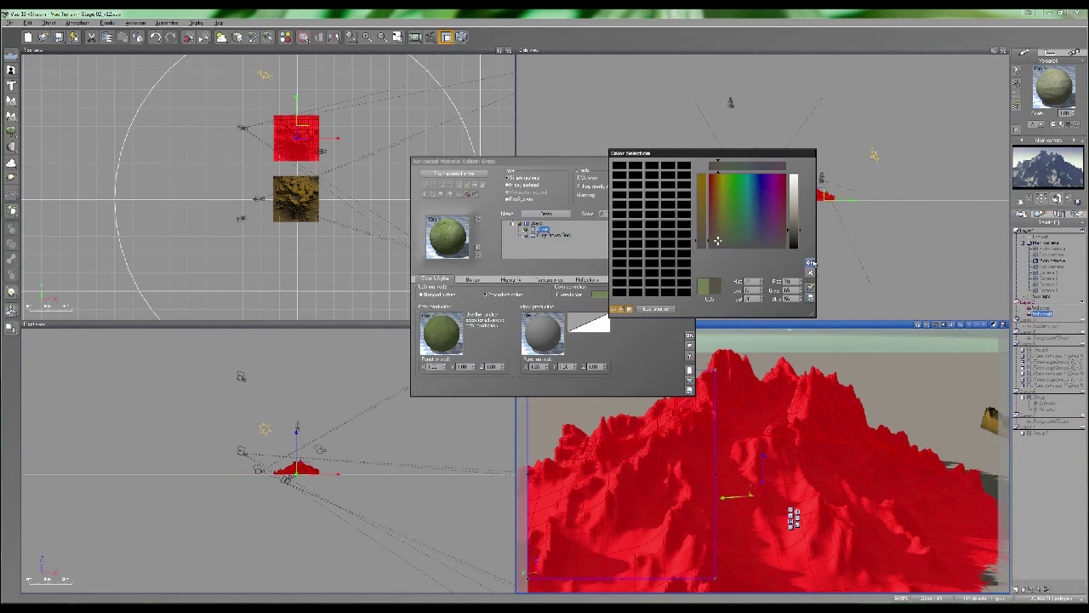
{"action": "left_click", "coordinate": [798, 230]}
{"action": "left_click", "coordinate": [810, 270]}
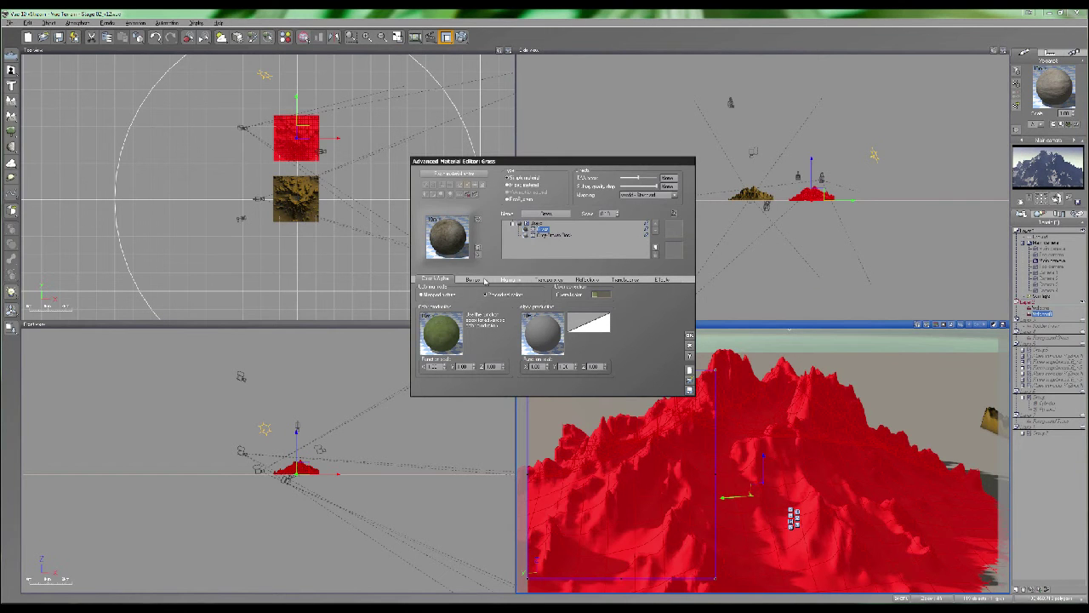
Make the material distribution depend on local slope, altitude and orientation, and swap Grey-Brown Rock and Grass in the mix
{"action": "left_click", "coordinate": [534, 223]}
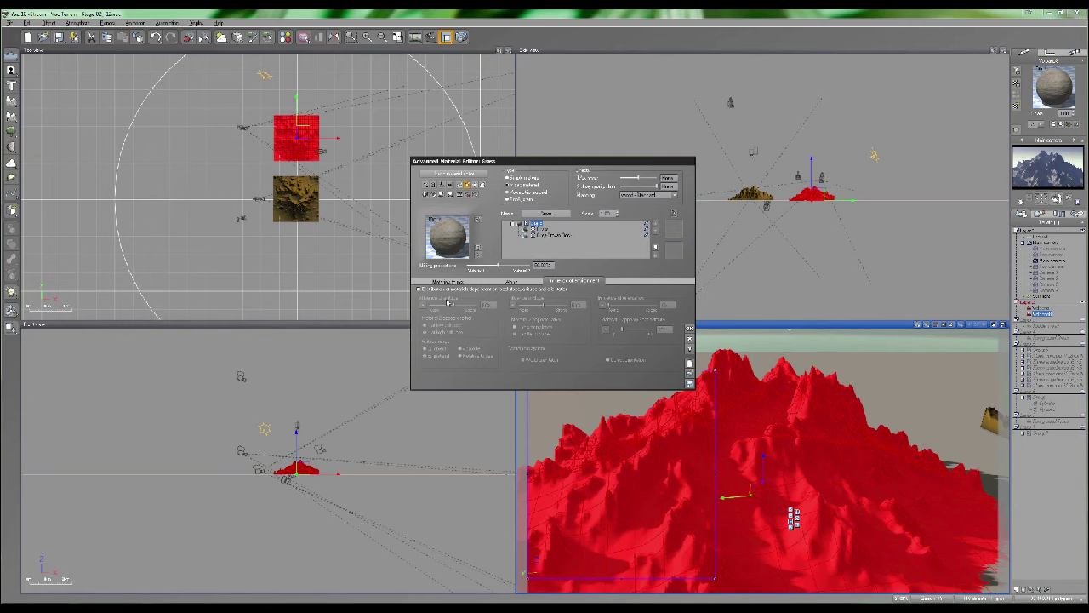
{"action": "left_click", "coordinate": [426, 291]}
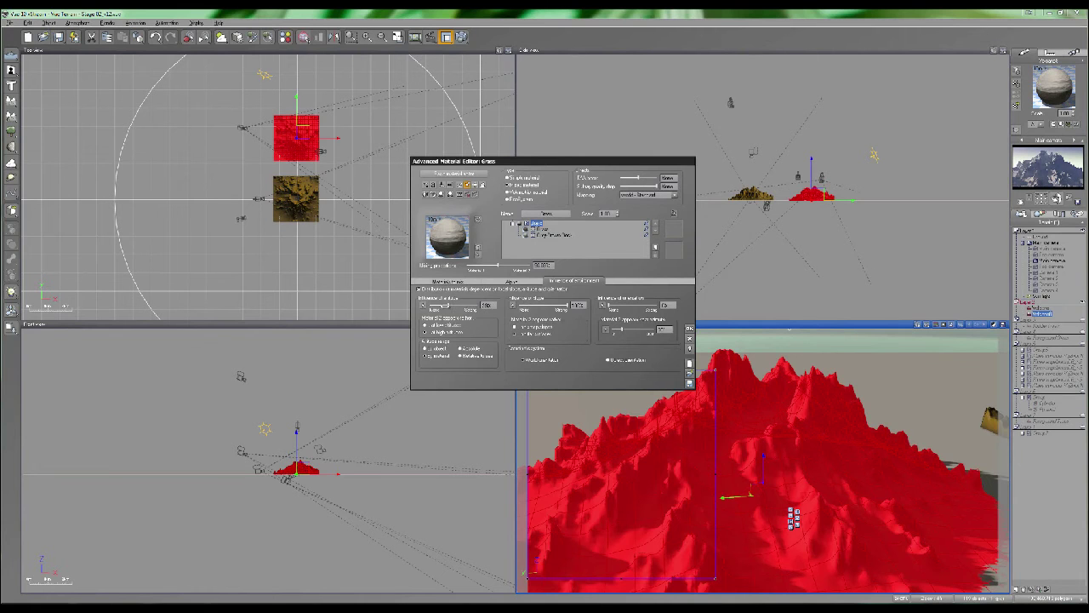
{"action": "left_click", "coordinate": [458, 283]}
{"action": "left_click", "coordinate": [464, 296]}
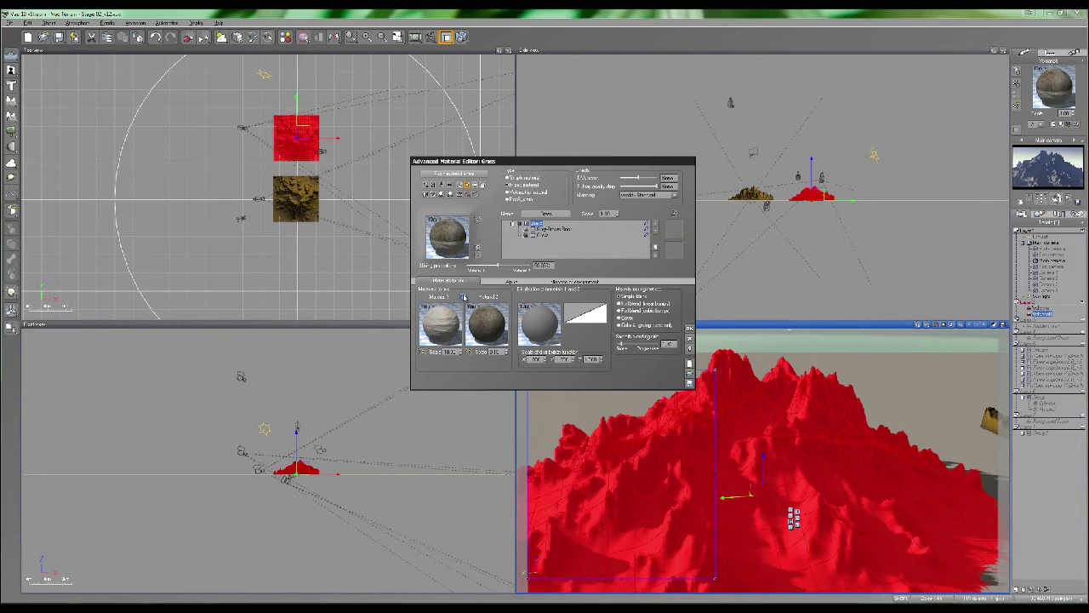
{"action": "left_click", "coordinate": [567, 282]}
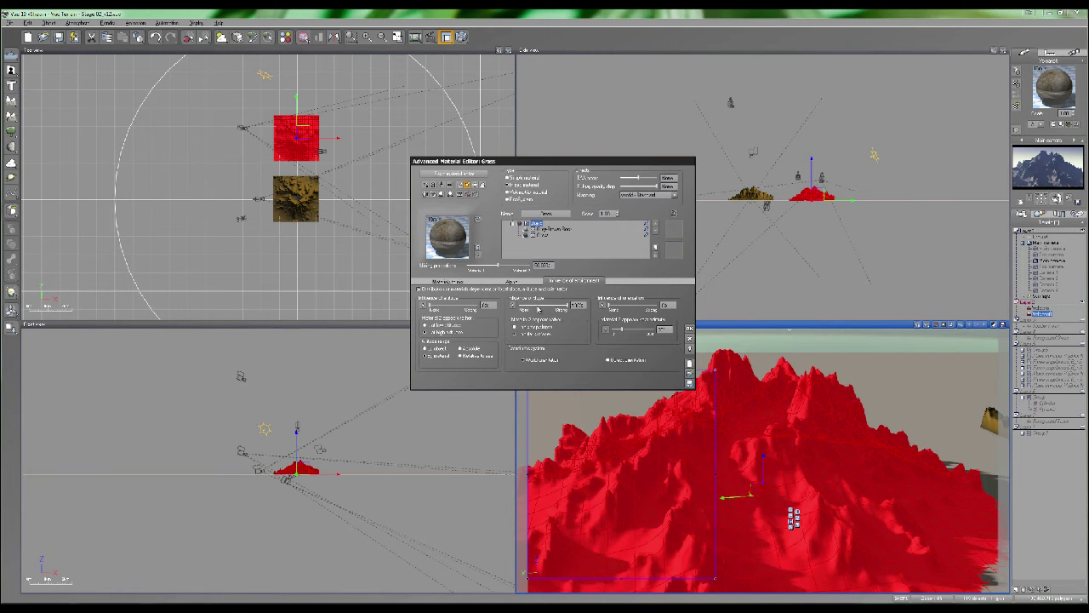
{"action": "left_click", "coordinate": [461, 283]}
{"action": "left_click", "coordinate": [587, 280]}
Add a new layer above the mixed material, browsing the preset collections but keeping the default material
{"action": "left_click", "coordinate": [656, 247]}
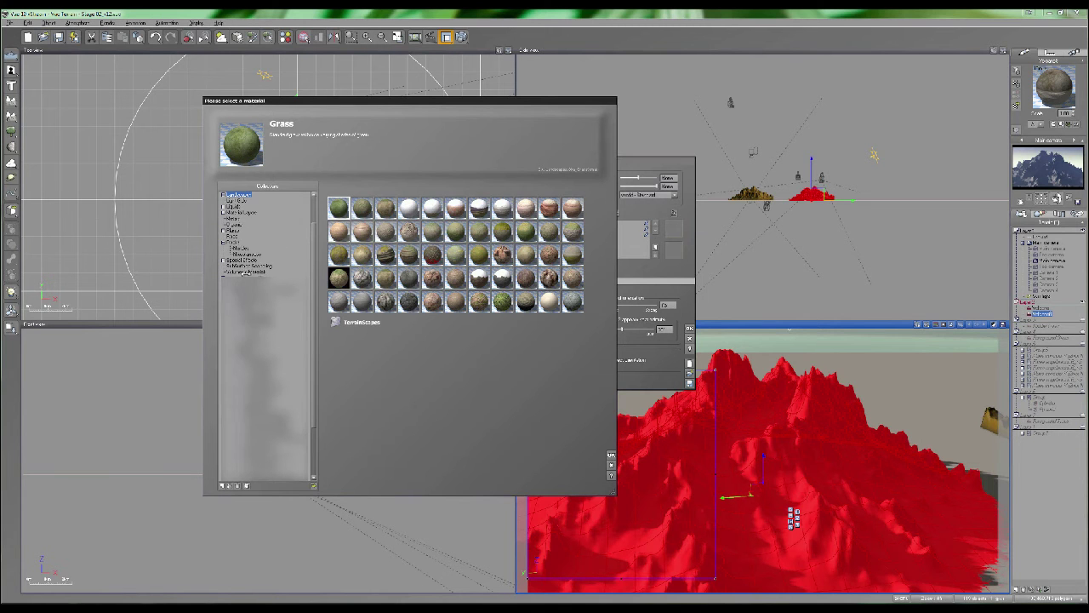
{"action": "left_click", "coordinate": [245, 271]}
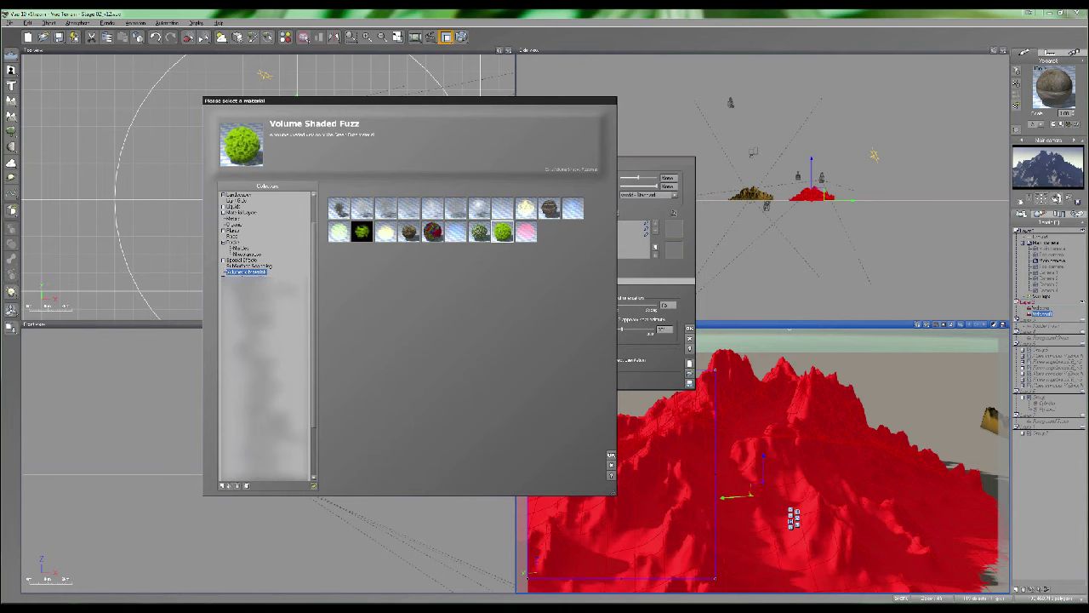
{"action": "left_click", "coordinate": [265, 288]}
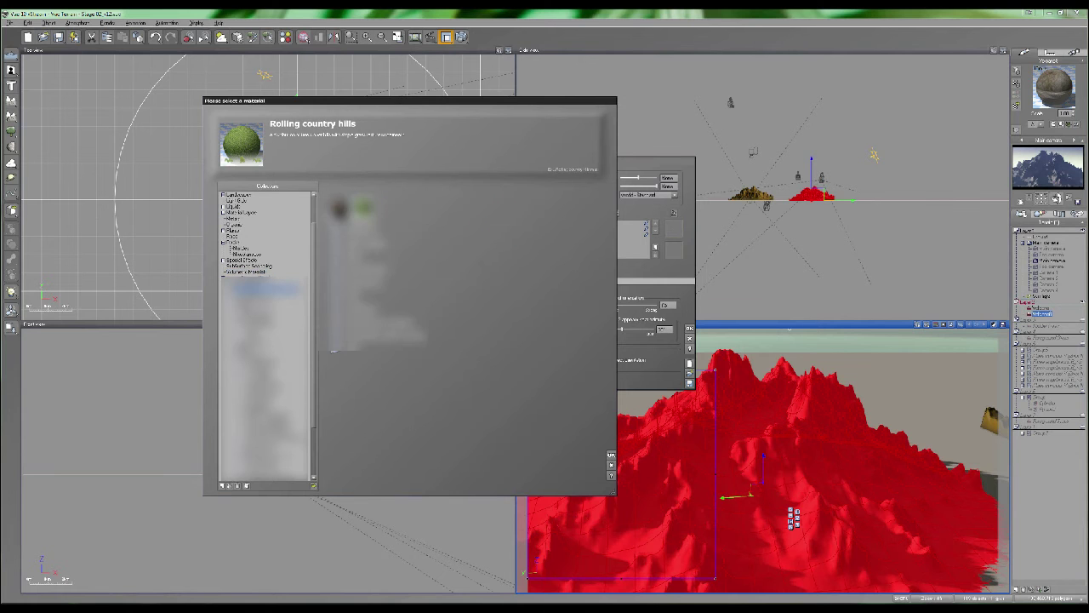
{"action": "left_click", "coordinate": [232, 236]}
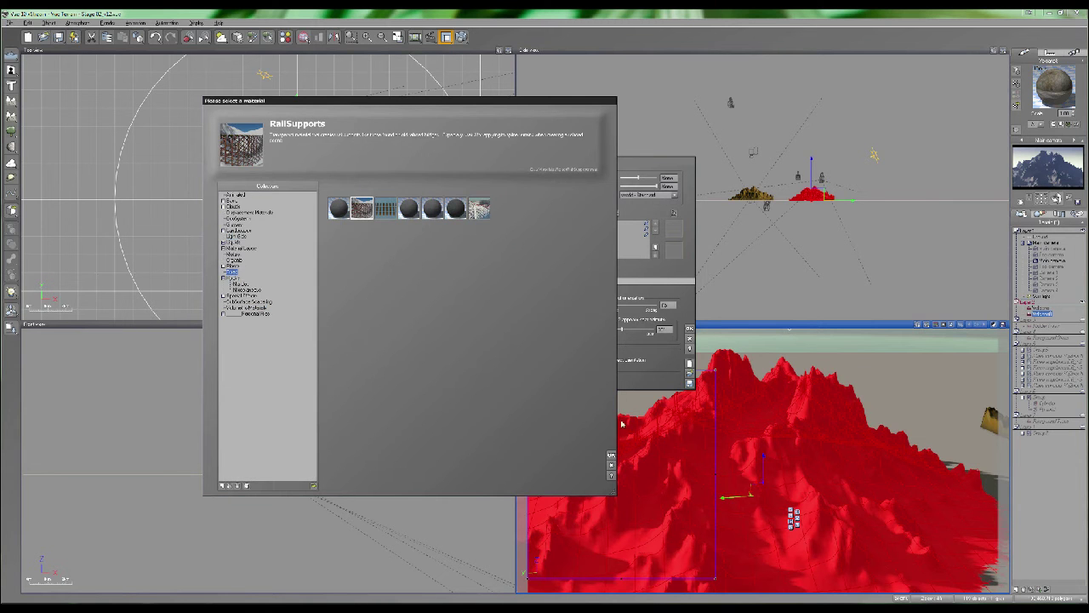
{"action": "left_click", "coordinate": [611, 467]}
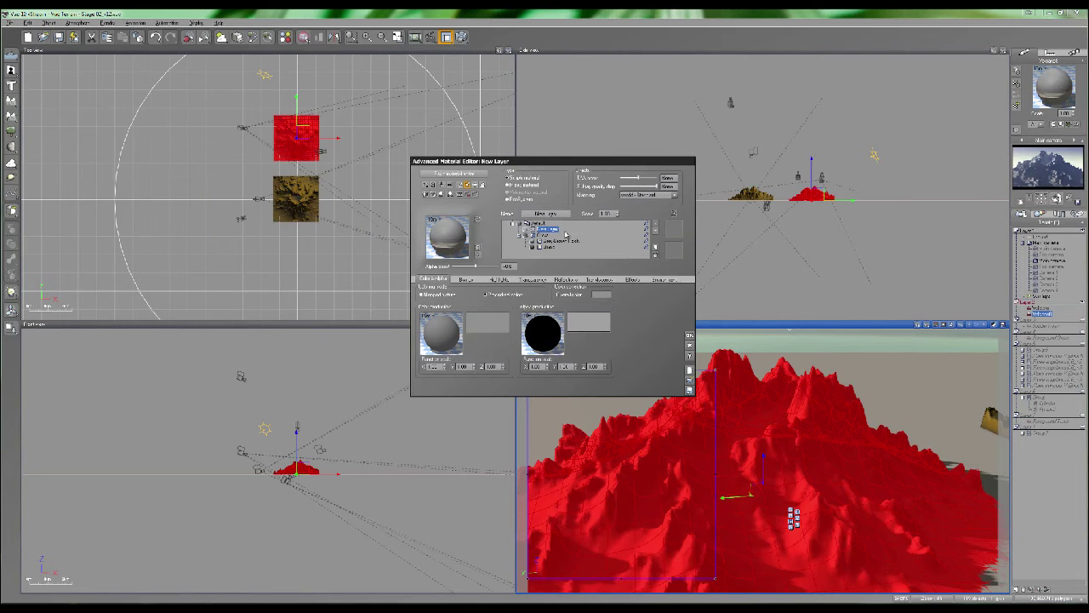
{"action": "right_click", "coordinate": [550, 233]}
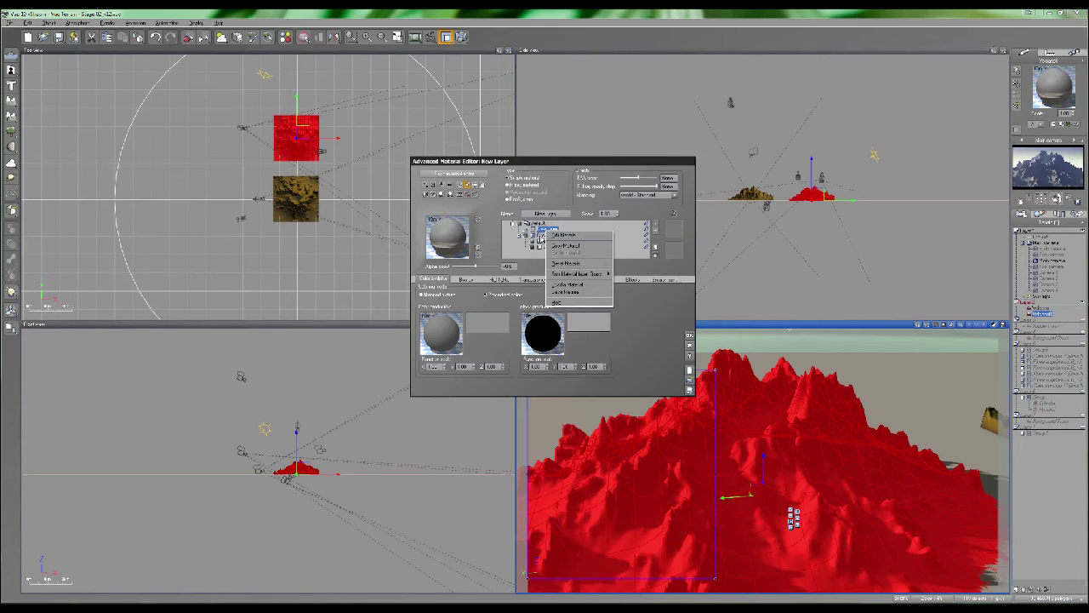
{"action": "left_click", "coordinate": [541, 237]}
Rotate and twist the Grey-Brown Rock component through its global material transformation in the effects settings
{"action": "left_click", "coordinate": [568, 242]}
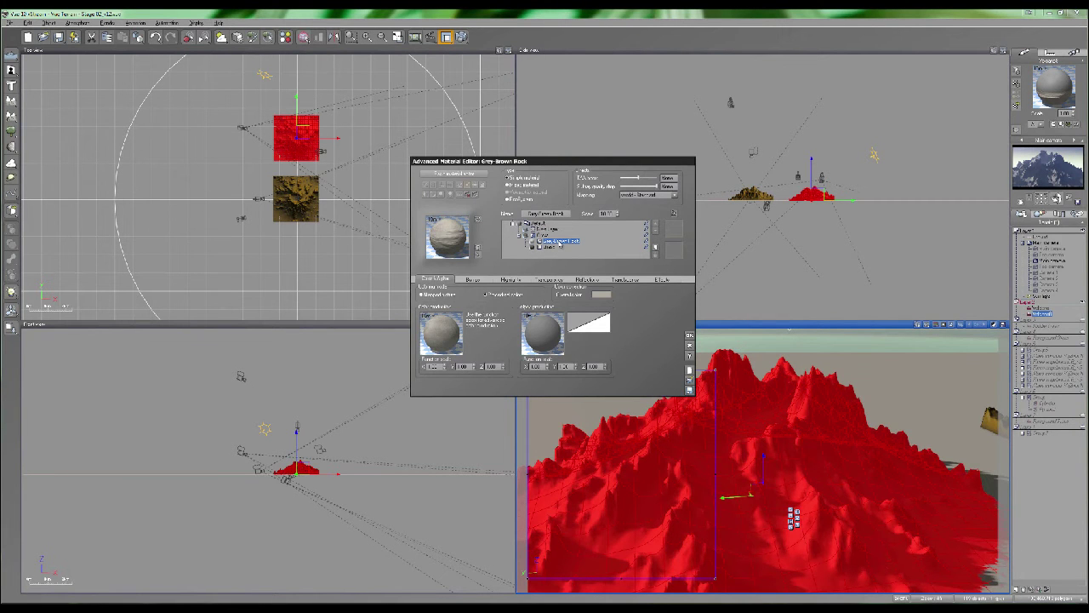
{"action": "left_click", "coordinate": [663, 279]}
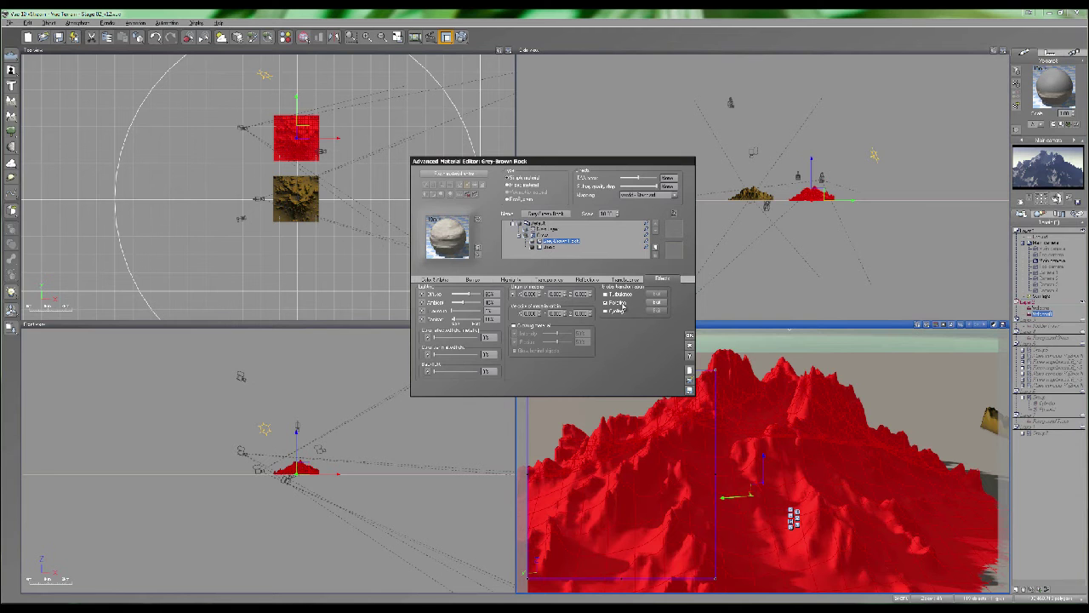
{"action": "left_click", "coordinate": [657, 304]}
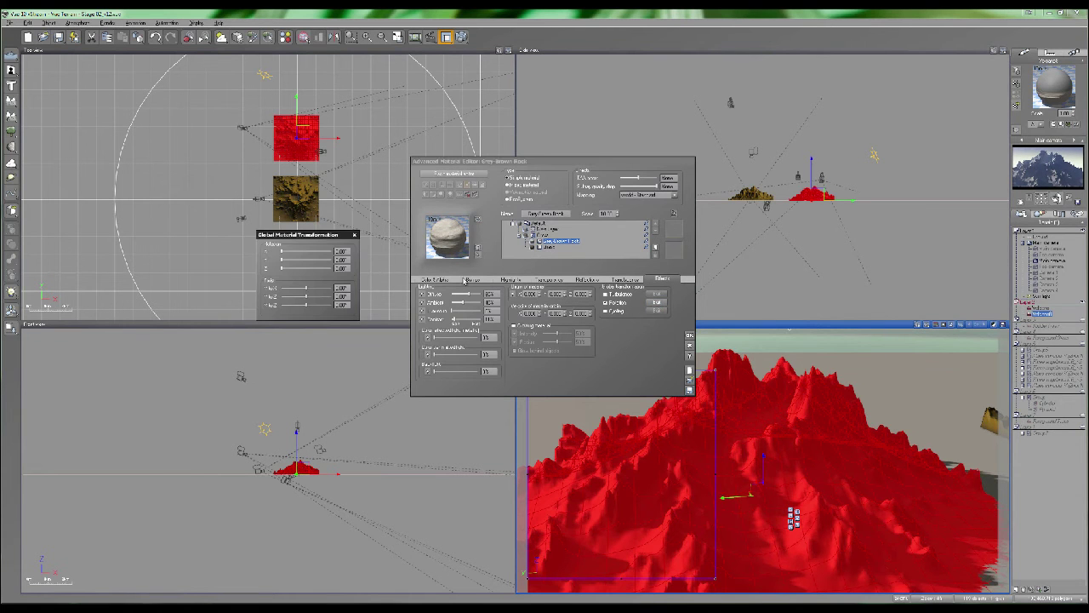
{"action": "left_click_drag", "start_coordinate": [323, 236], "coordinate": [527, 275]}
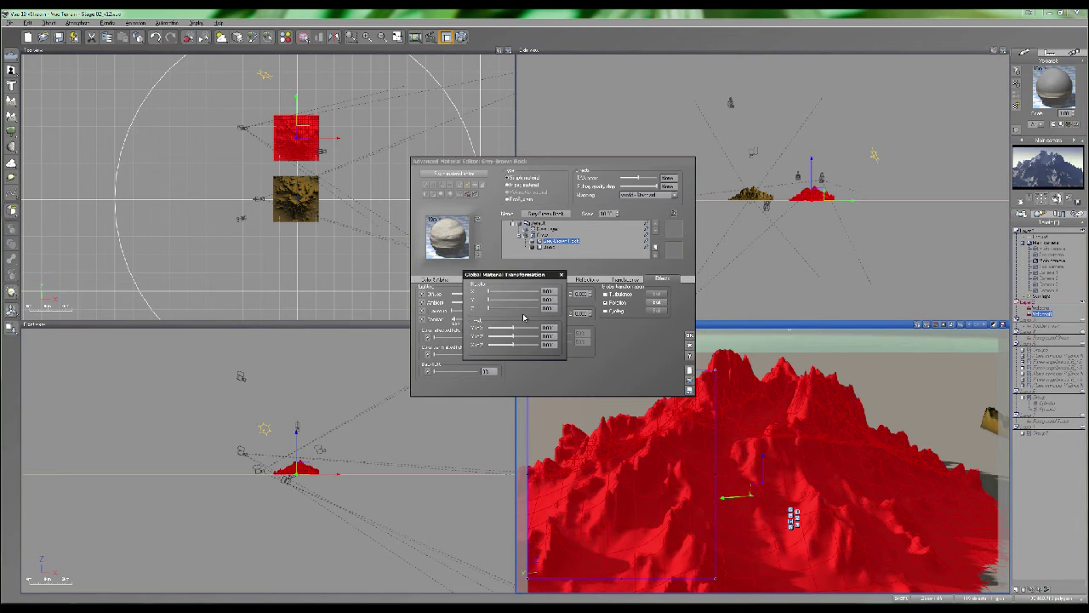
{"action": "left_click_drag", "start_coordinate": [511, 327], "coordinate": [533, 344]}
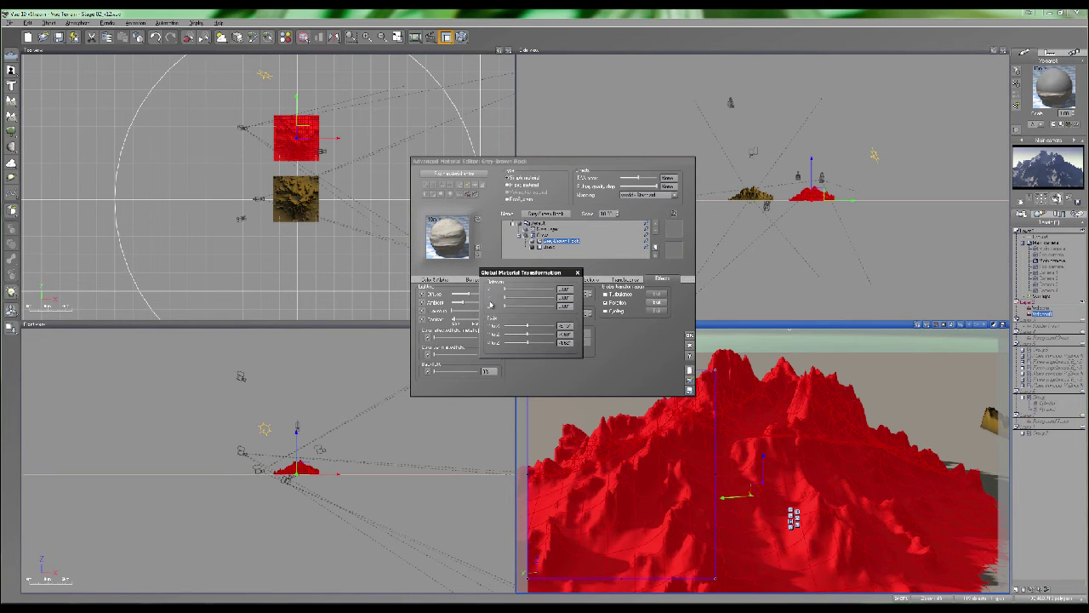
{"action": "mouse_move", "coordinate": [510, 307]}
{"action": "left_mouse_down"}
{"action": "mouse_move", "coordinate": [535, 306]}
{"action": "mouse_move", "coordinate": [495, 306]}
{"action": "left_mouse_up"}
{"action": "left_click_drag", "start_coordinate": [516, 295], "coordinate": [536, 297]}
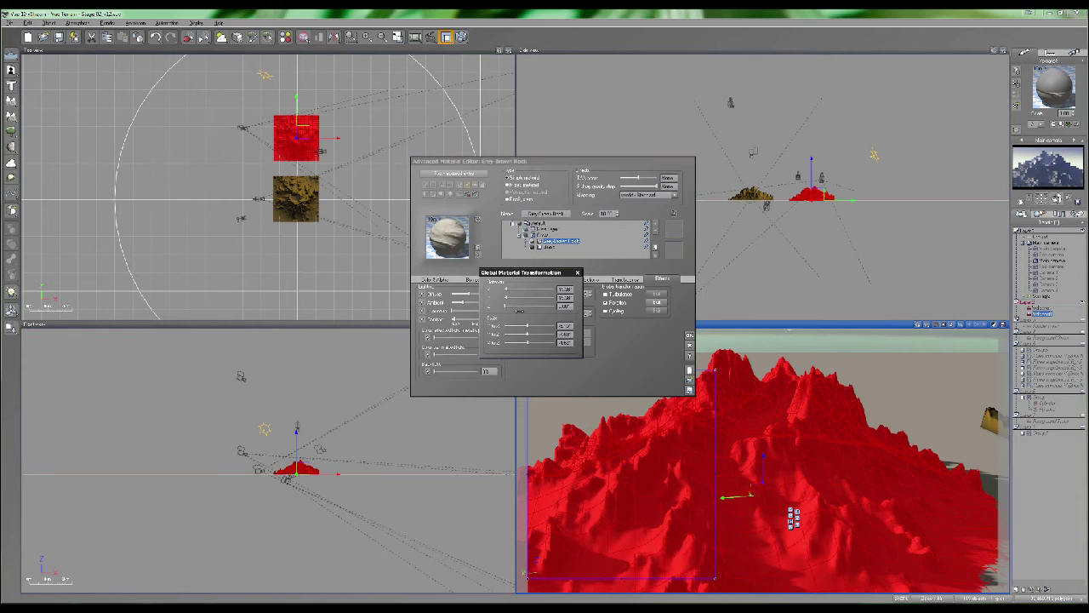
{"action": "mouse_move", "coordinate": [519, 298]}
{"action": "left_mouse_down"}
{"action": "mouse_move", "coordinate": [529, 303]}
{"action": "mouse_move", "coordinate": [514, 305]}
{"action": "mouse_move", "coordinate": [528, 296]}
{"action": "left_mouse_up"}
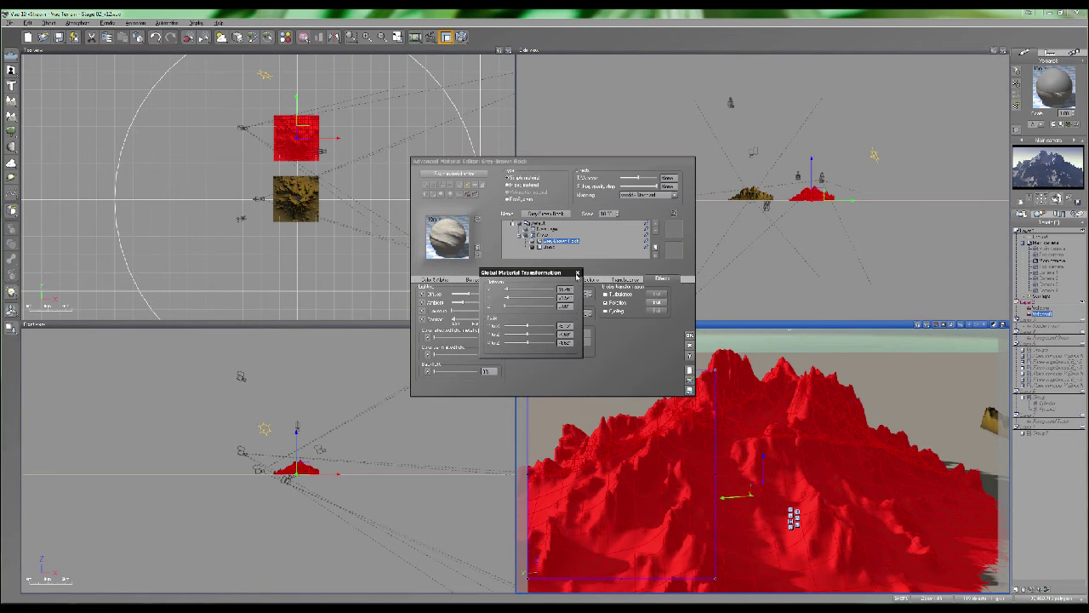
{"action": "left_click", "coordinate": [576, 273]}
Browse the Landscapes presets for the new layer, previewing materials such as Dunes and Winnipeg
{"action": "left_click", "coordinate": [548, 230]}
{"action": "right_click", "coordinate": [547, 230]}
{"action": "left_click", "coordinate": [536, 232]}
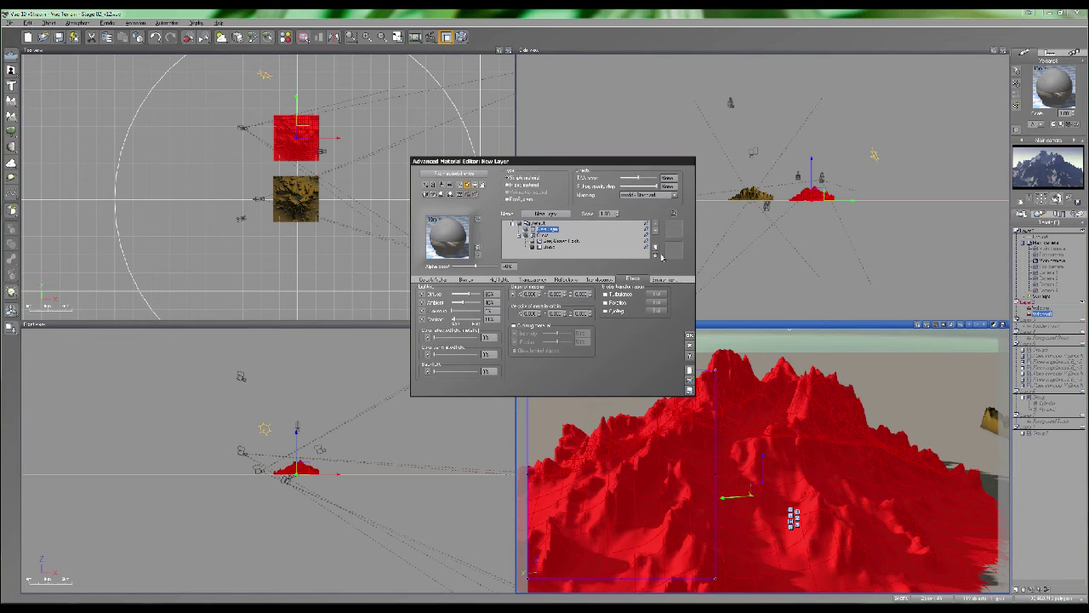
{"action": "left_click", "coordinate": [656, 255]}
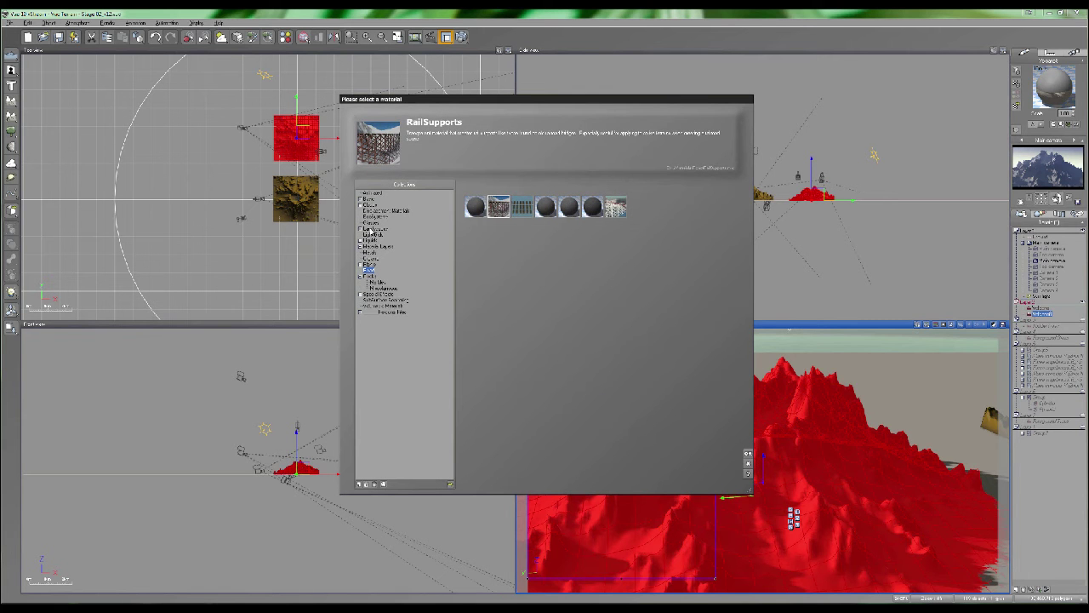
{"action": "left_click", "coordinate": [375, 229]}
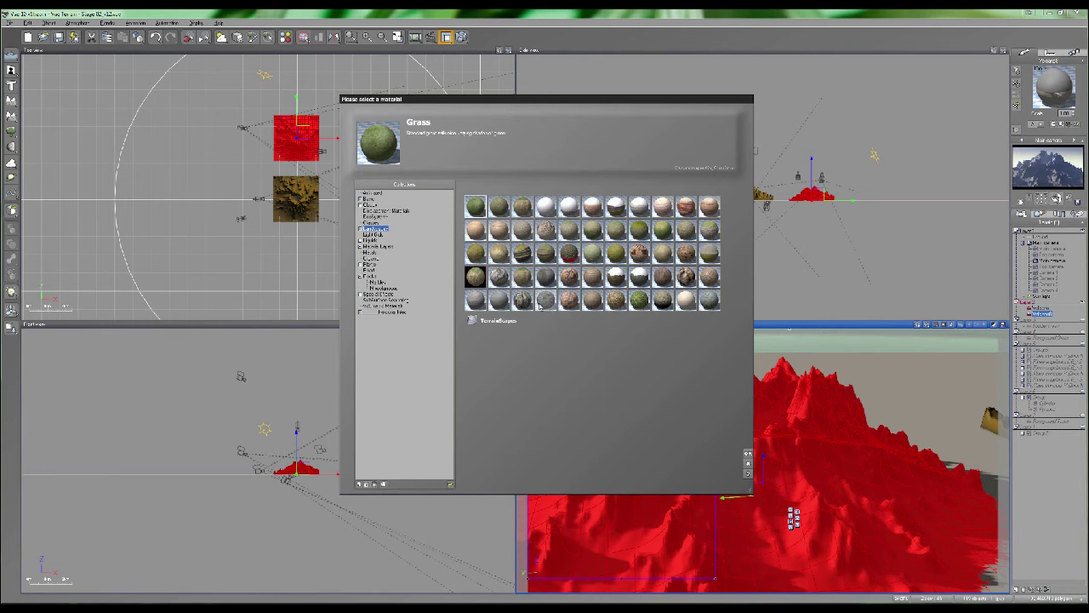
{"action": "left_click", "coordinate": [500, 301]}
{"action": "left_click", "coordinate": [477, 304]}
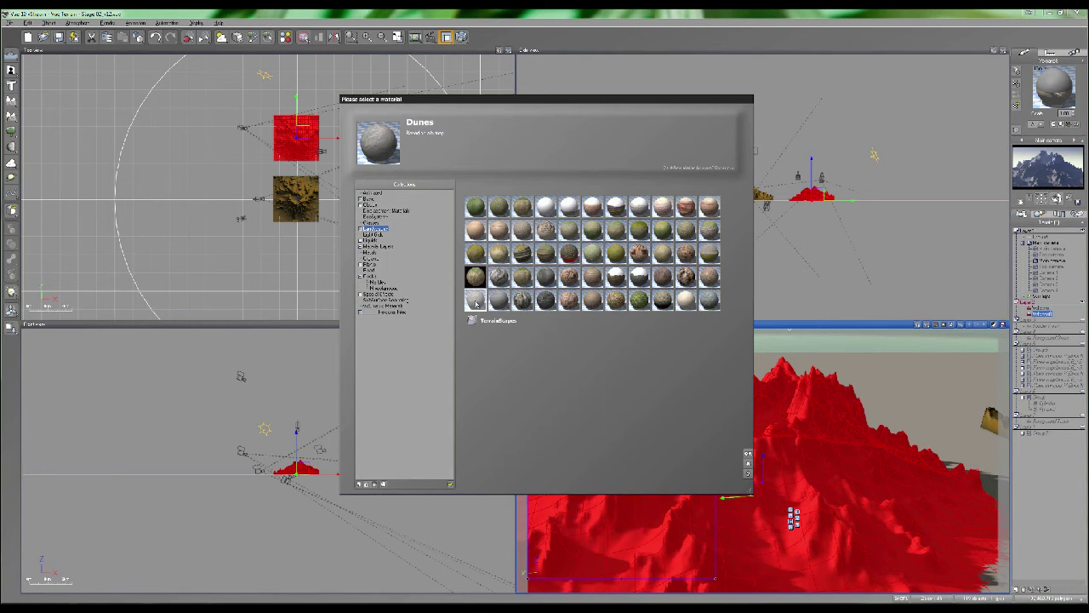
{"action": "left_click", "coordinate": [710, 301]}
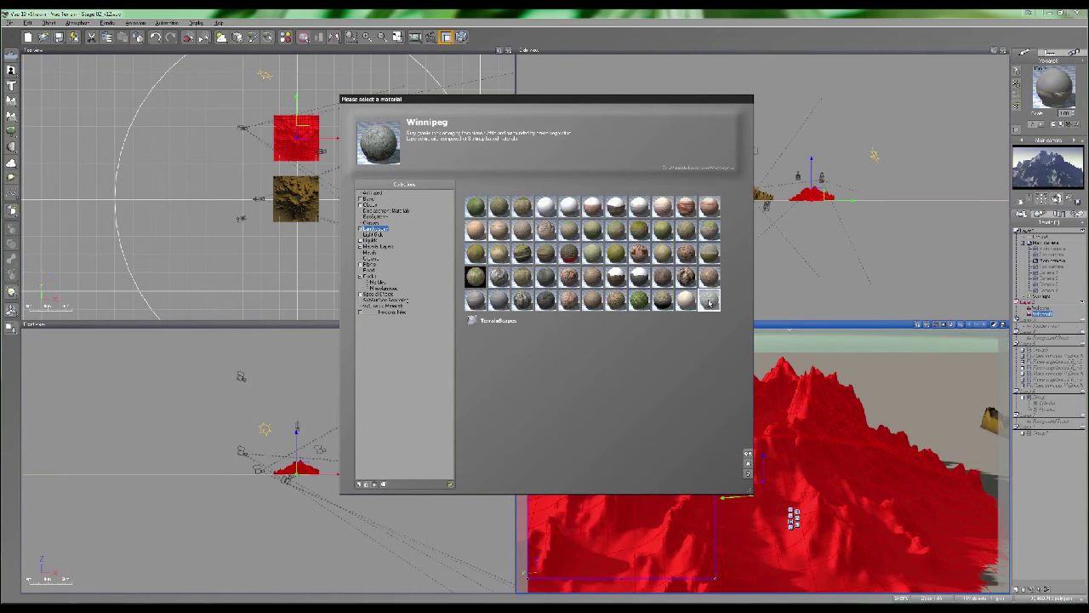
{"action": "left_click", "coordinate": [548, 279]}
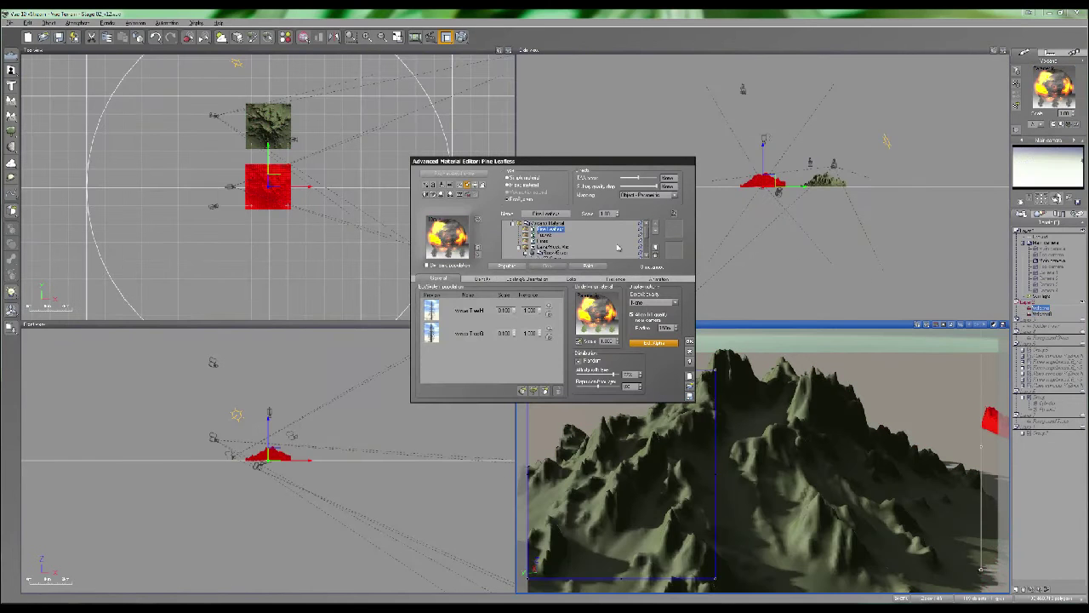
Find the Rock layer in the original volcano's layered material and examine its color and alpha settings
{"action": "scroll", "coordinate": [648, 245], "scroll_direction": "down", "scroll_amount": 3}
{"action": "scroll", "coordinate": [649, 245], "scroll_direction": "up", "scroll_amount": 3}
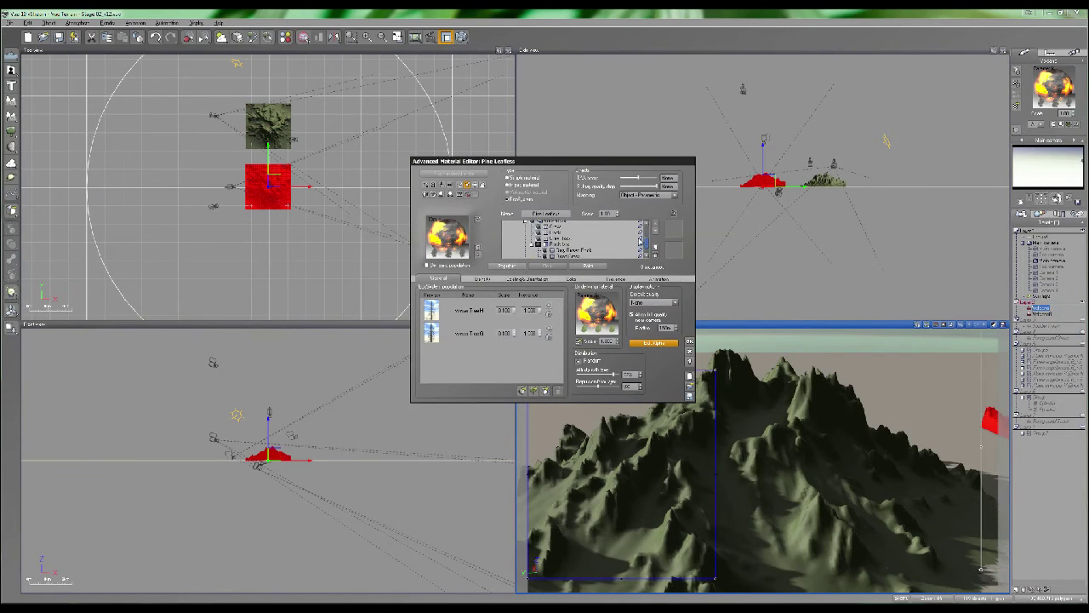
{"action": "left_click", "coordinate": [555, 232]}
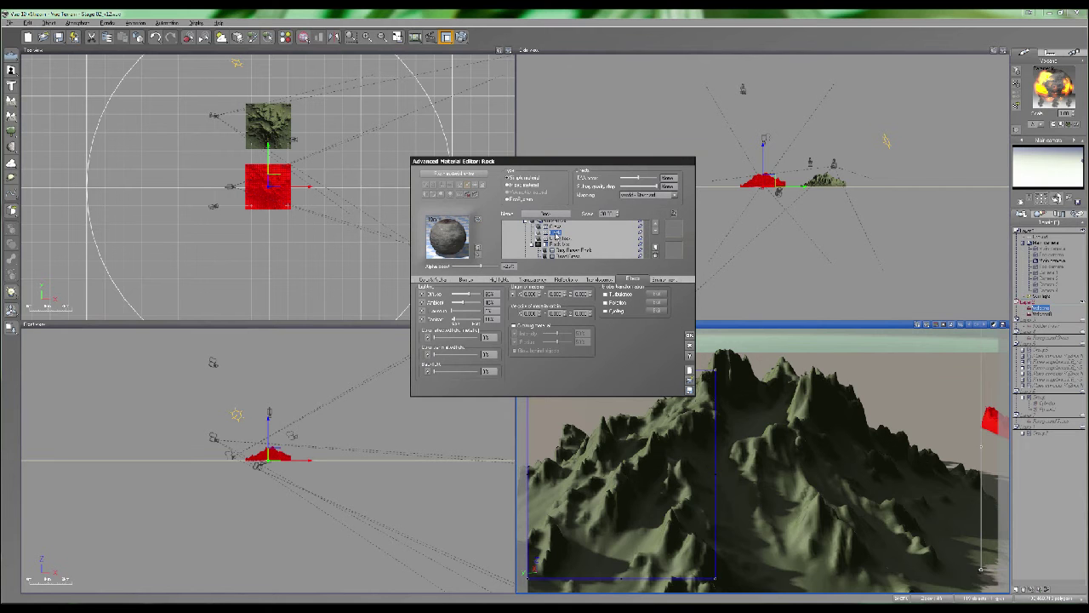
{"action": "left_click", "coordinate": [432, 279]}
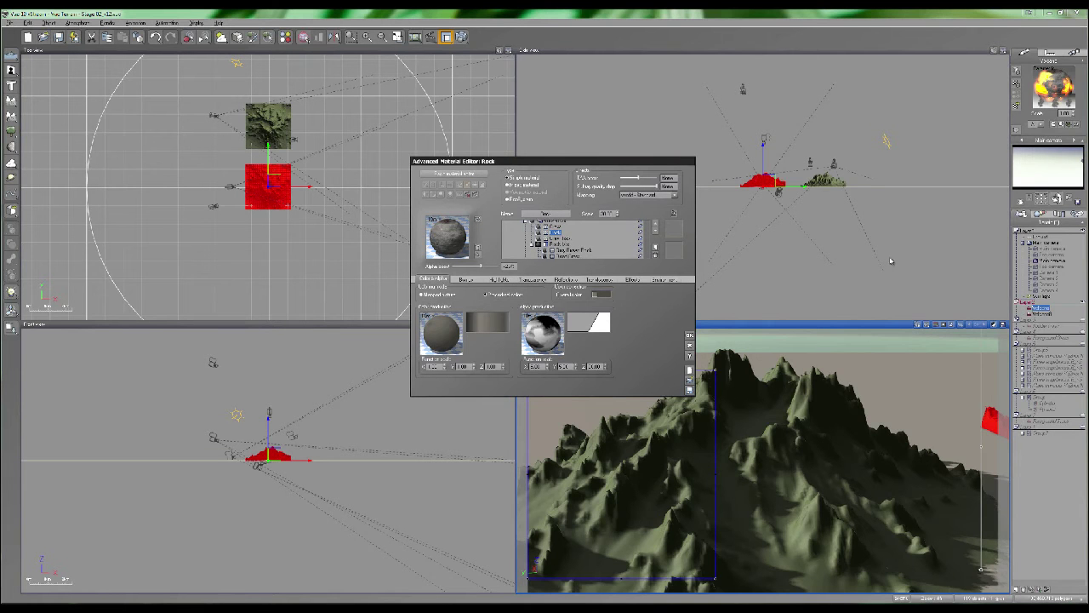
Try to load the Grey Rock preset from the Rocks collection into the lower layer of the duplicate volcano's material
{"action": "left_click", "coordinate": [1043, 314]}
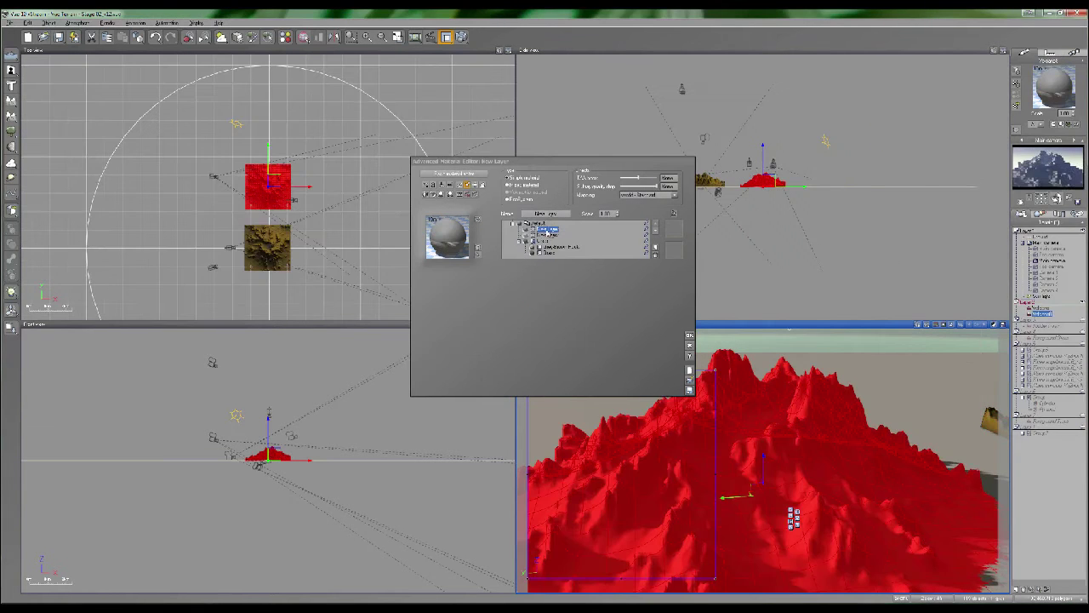
{"action": "right_click", "coordinate": [547, 236]}
{"action": "left_click", "coordinate": [571, 288]}
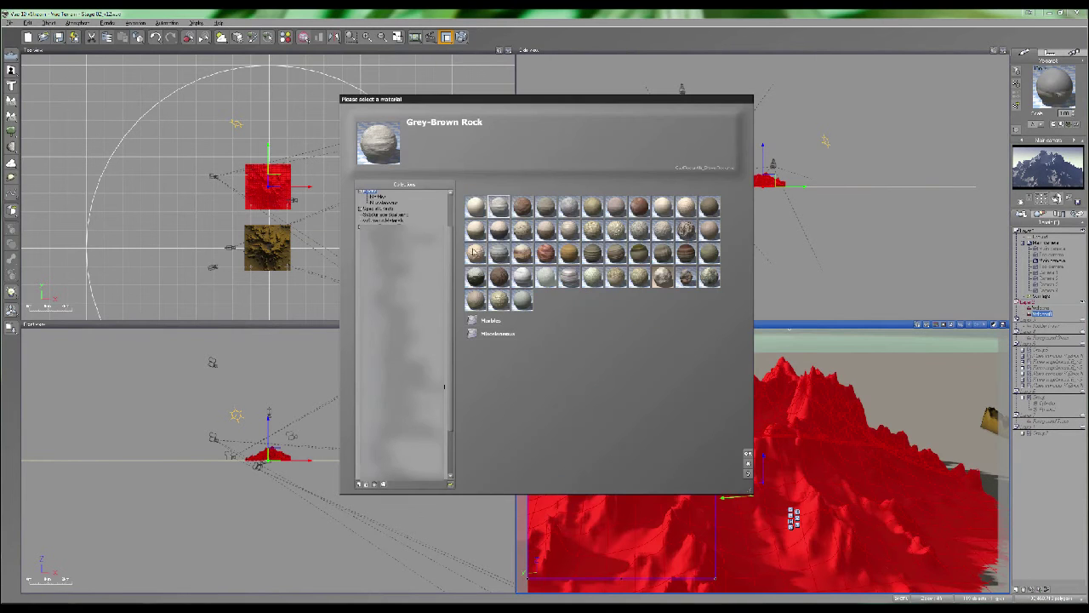
{"action": "left_click", "coordinate": [569, 209]}
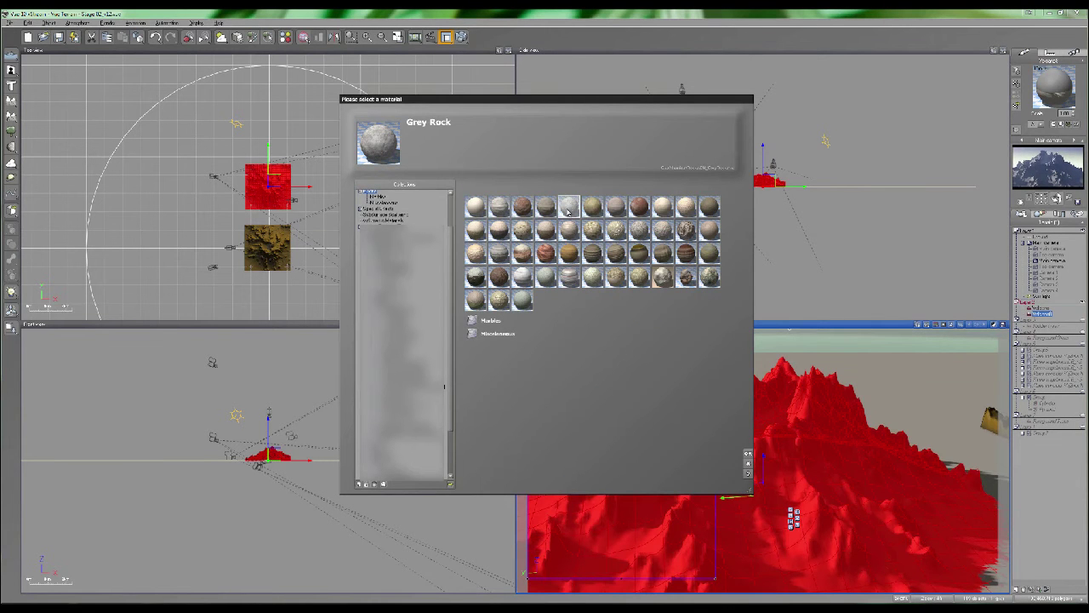
{"action": "double_click", "coordinate": [569, 208]}
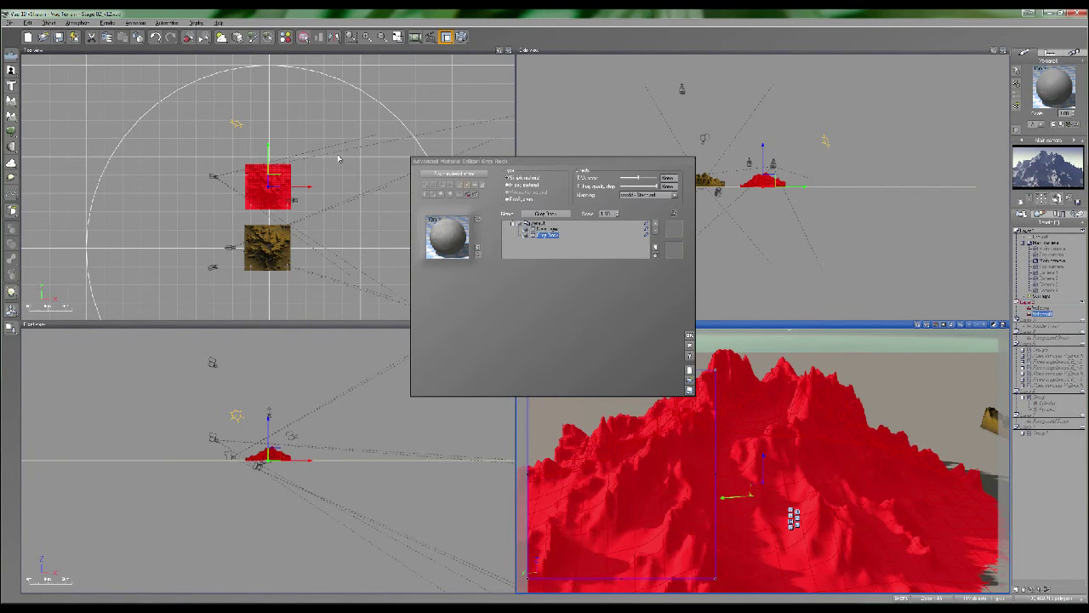
Restore the material to just the Grass mix and add a Grey Rock layer from the Rocks collection above it
{"action": "left_click", "coordinate": [655, 255]}
{"action": "left_click", "coordinate": [656, 256]}
{"action": "left_click", "coordinate": [656, 256]}
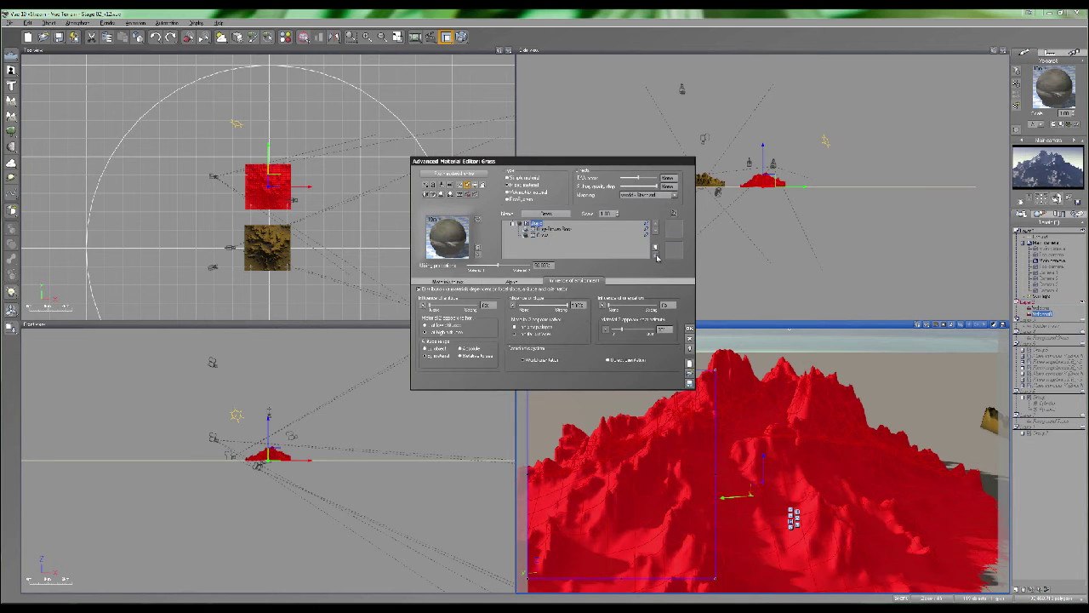
{"action": "left_click", "coordinate": [655, 247]}
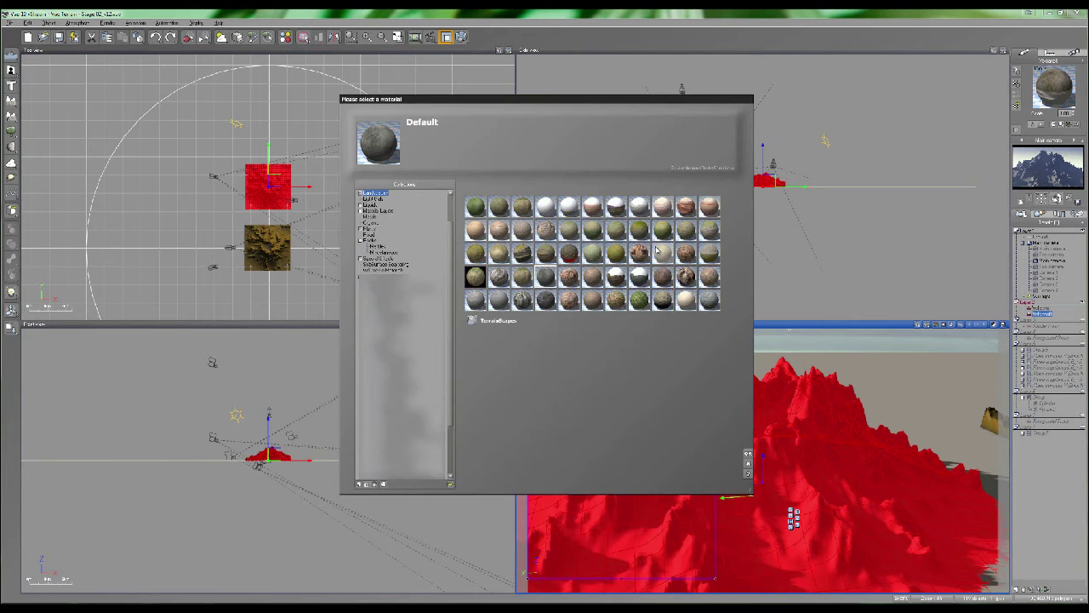
{"action": "left_click", "coordinate": [371, 240]}
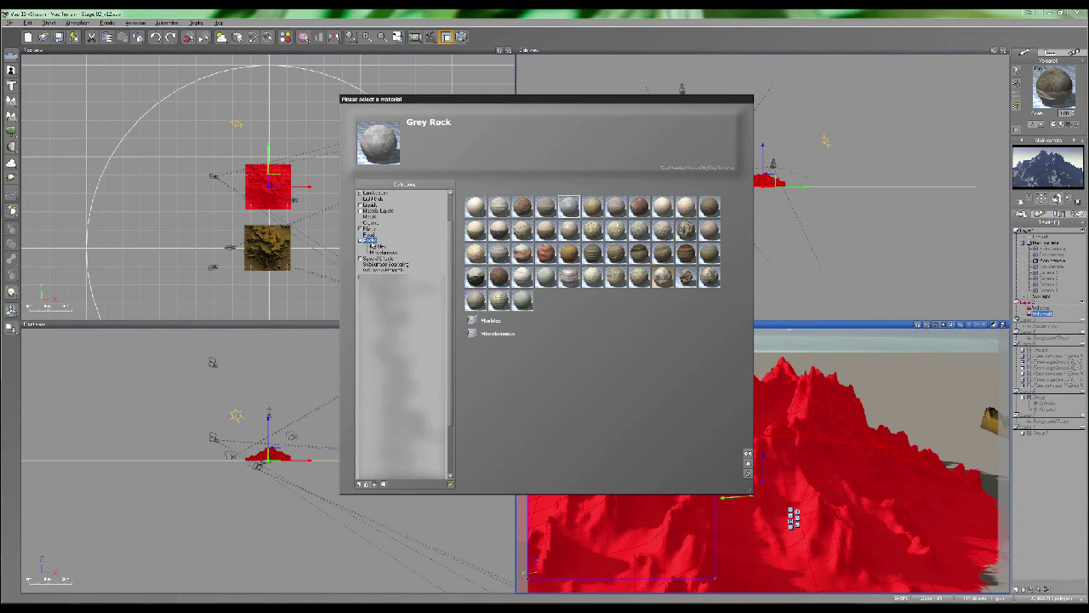
{"action": "double_click", "coordinate": [569, 207]}
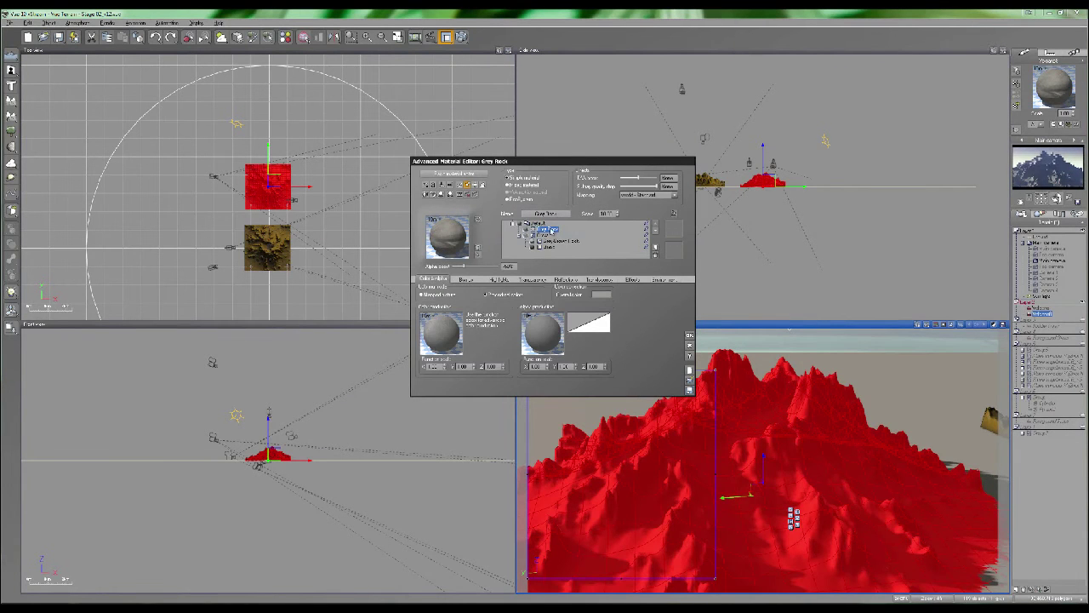
{"action": "right_click", "coordinate": [544, 230]}
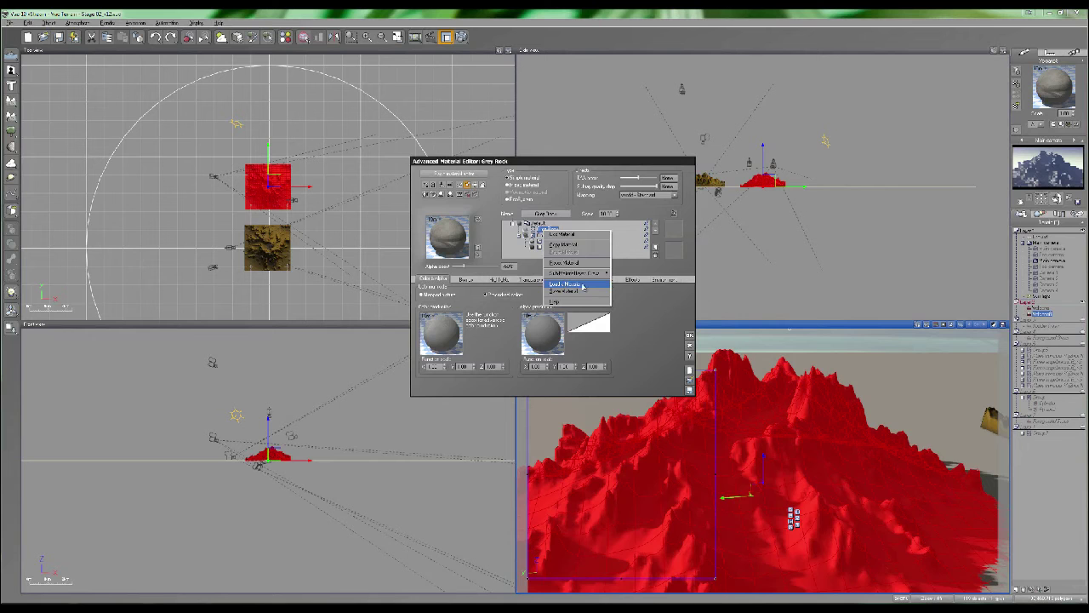
{"action": "left_click", "coordinate": [575, 284]}
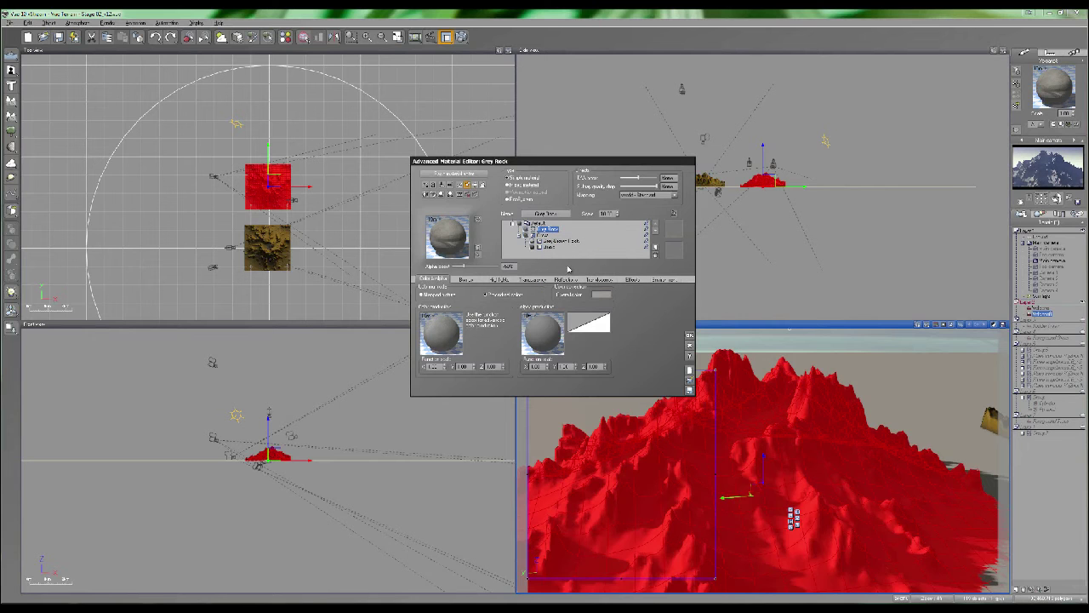
Adjust the Grey Rock layer's alpha boost, highlight the layer in red, and enlarge the camera preview
{"action": "left_click_drag", "start_coordinate": [490, 266], "coordinate": [483, 265]}
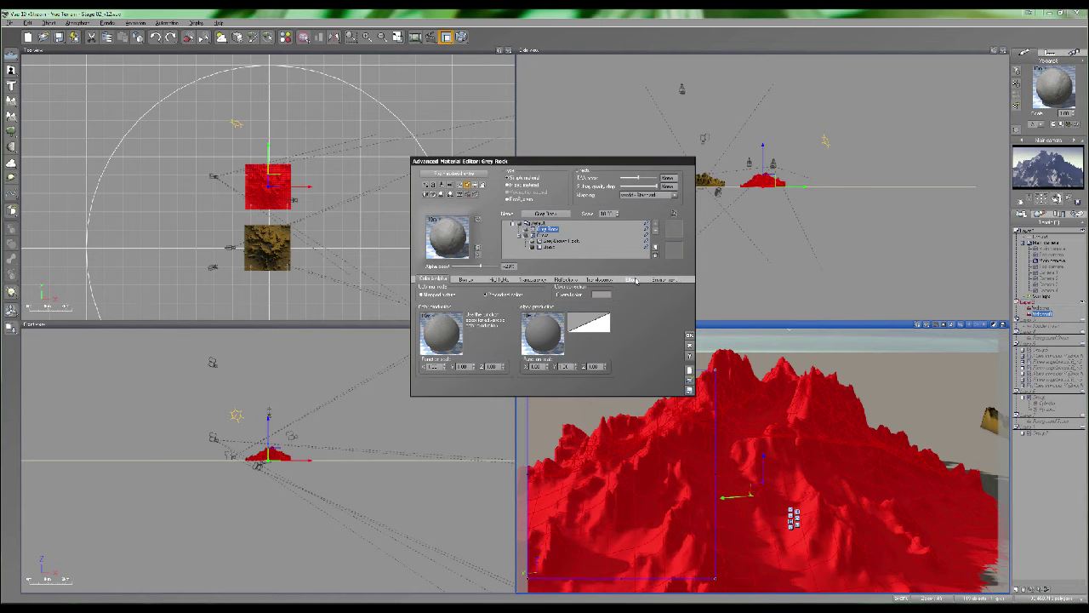
{"action": "left_click", "coordinate": [646, 231]}
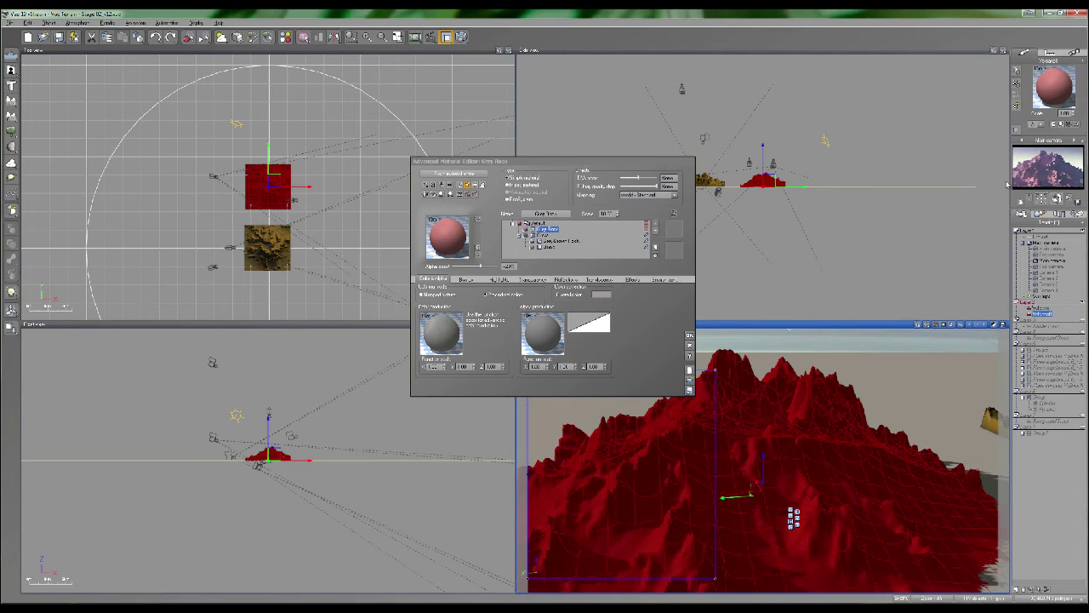
{"action": "left_click_drag", "start_coordinate": [1008, 181], "coordinate": [958, 187]}
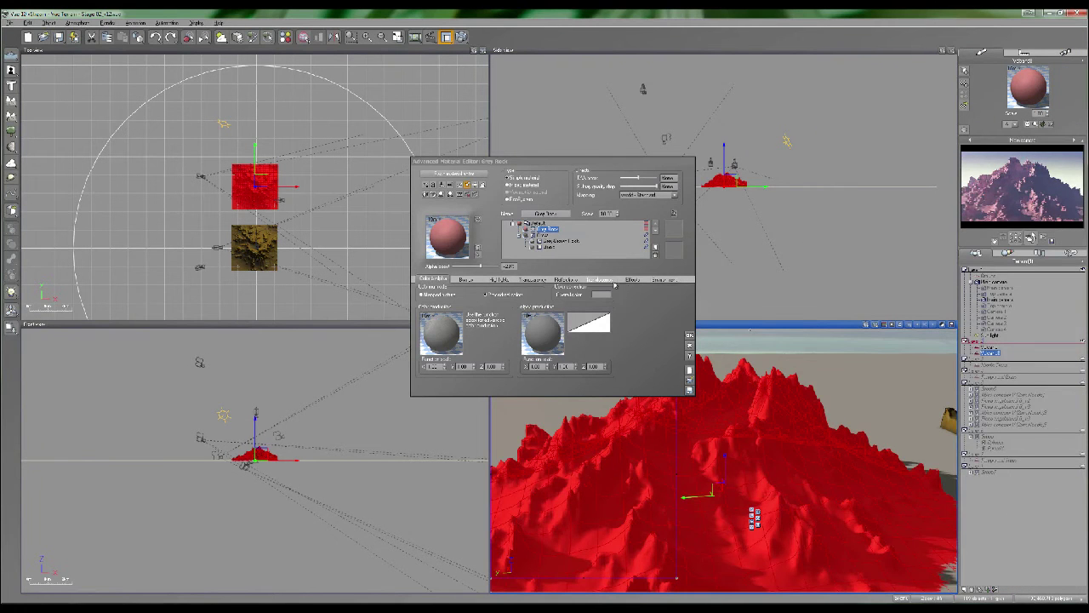
Adjust the Grey Rock layer's altitude range and bottom fuzziness, and set its alpha boost to 50
{"action": "left_click", "coordinate": [662, 280]}
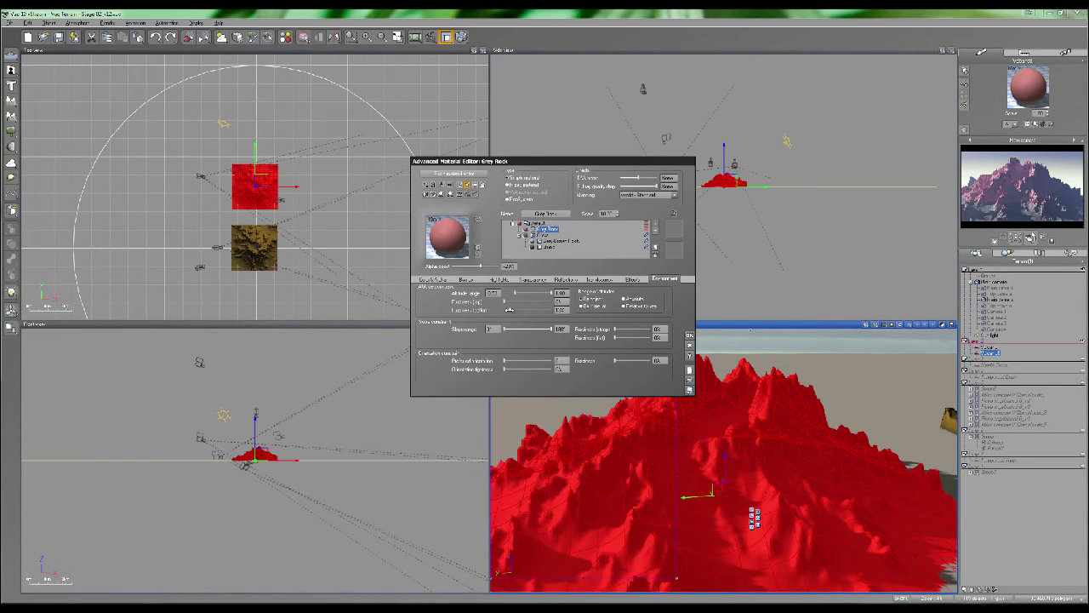
{"action": "left_click_drag", "start_coordinate": [510, 309], "coordinate": [514, 310]}
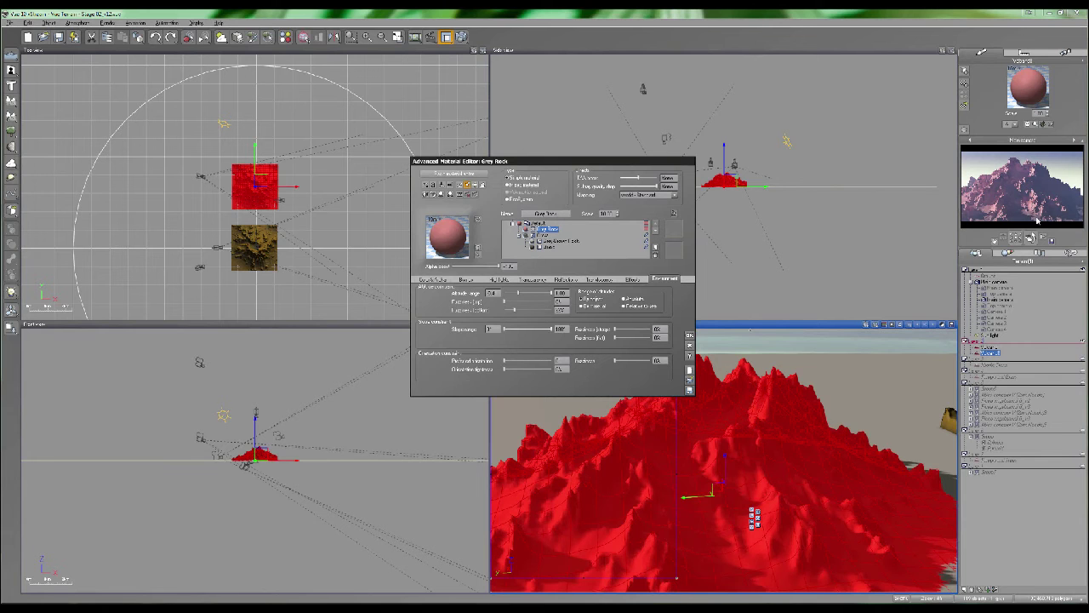
{"action": "left_click", "coordinate": [510, 265]}
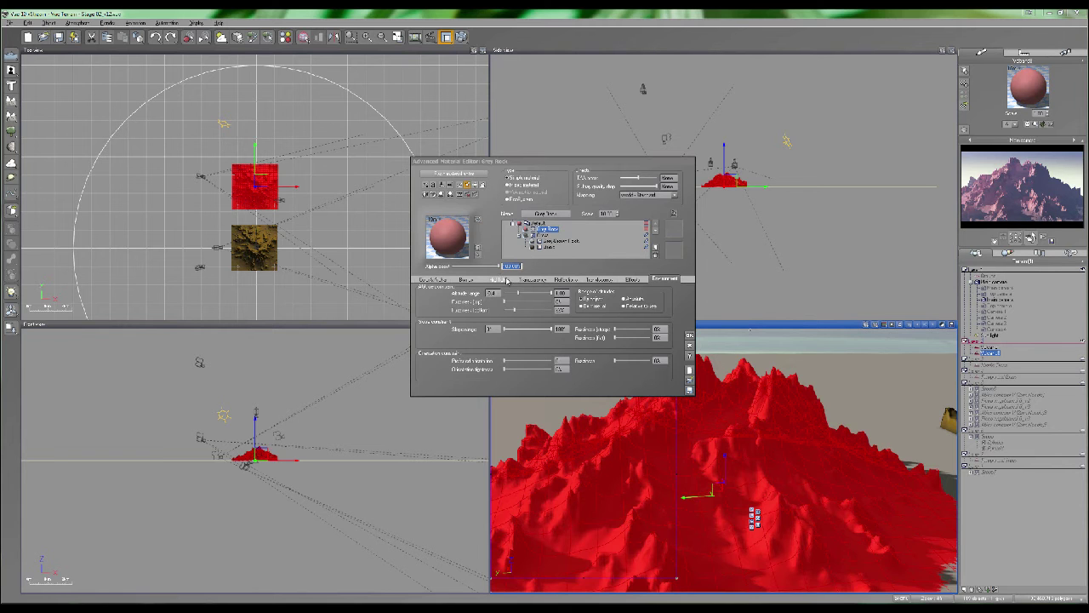
{"action": "left_click", "coordinate": [467, 274]}
{"action": "left_click", "coordinate": [502, 266]}
{"action": "type", "text": "50"}
{"action": "key", "text": "Return"}
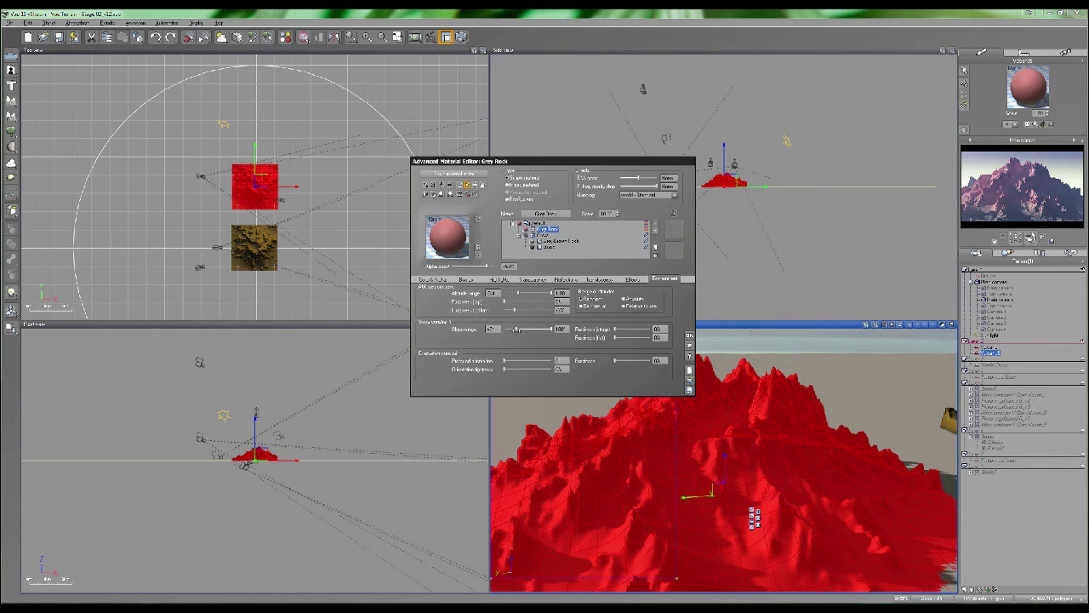
Raise the lower slope limit of the Grey Rock layer and strongly increase its orientation tightness
{"action": "double_click", "coordinate": [491, 329]}
{"action": "left_click", "coordinate": [489, 330]}
{"action": "left_click", "coordinate": [489, 339]}
{"action": "left_click_drag", "start_coordinate": [506, 369], "coordinate": [549, 369]}
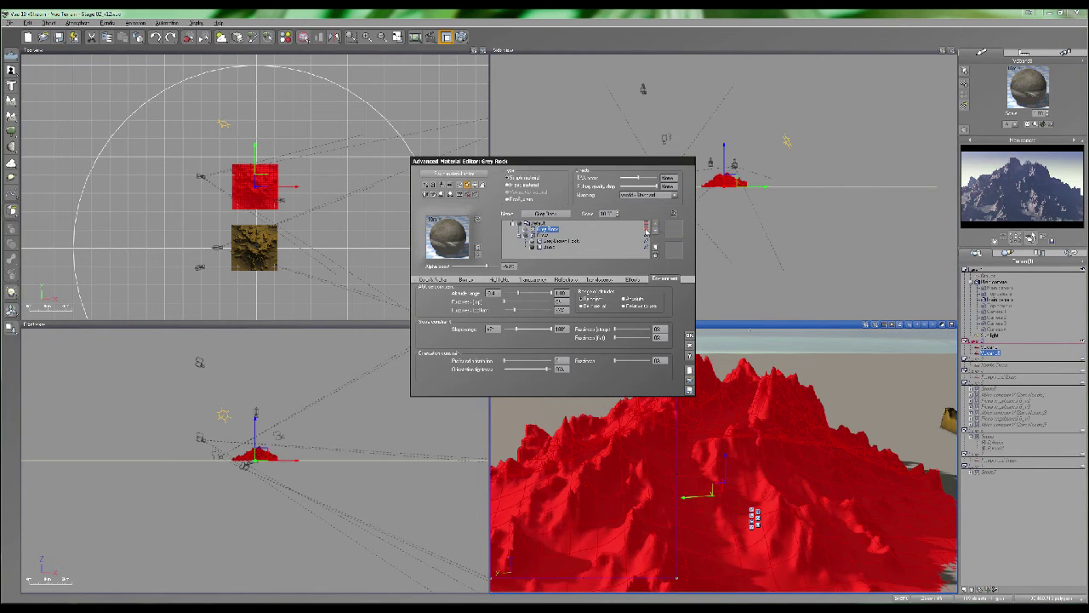
Change the Grey Rock layer's highlight color to green and render the mountain from the main camera
{"action": "left_click", "coordinate": [646, 231]}
{"action": "left_click", "coordinate": [646, 220]}
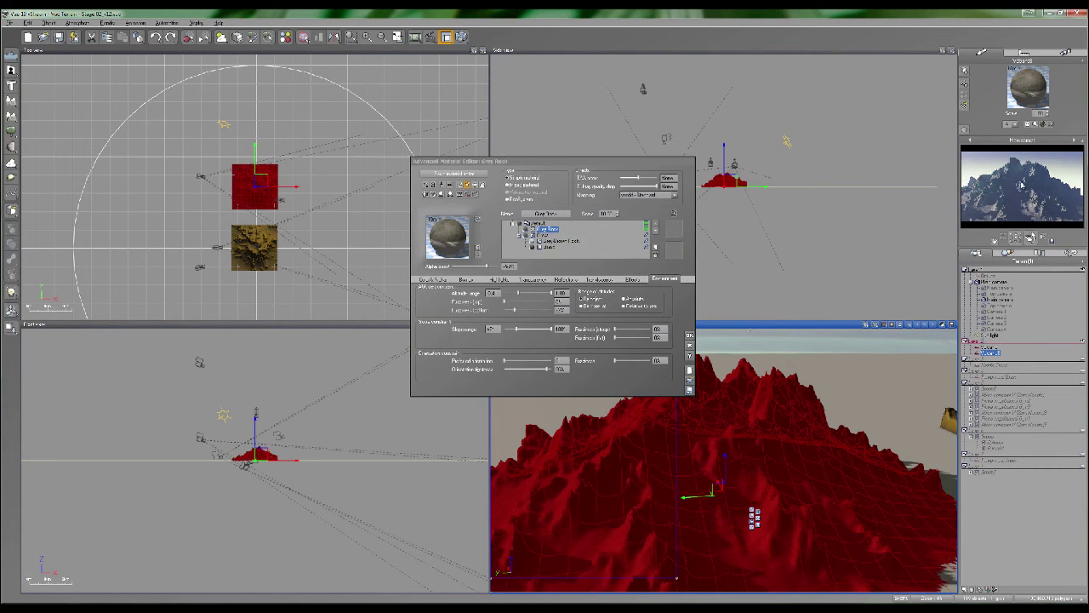
{"action": "right_click", "coordinate": [463, 38]}
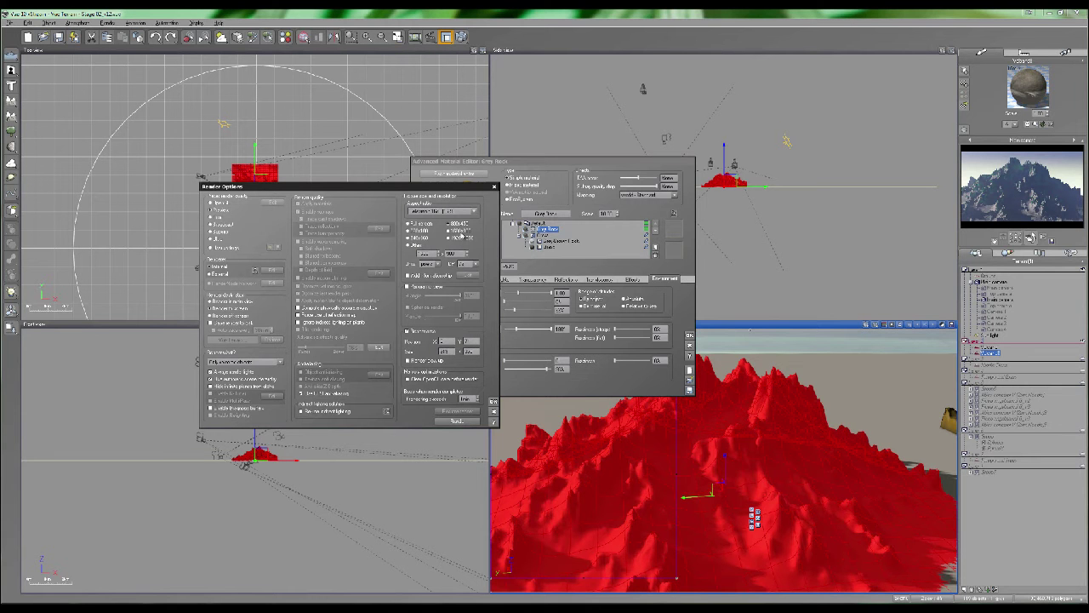
{"action": "left_click", "coordinate": [456, 420]}
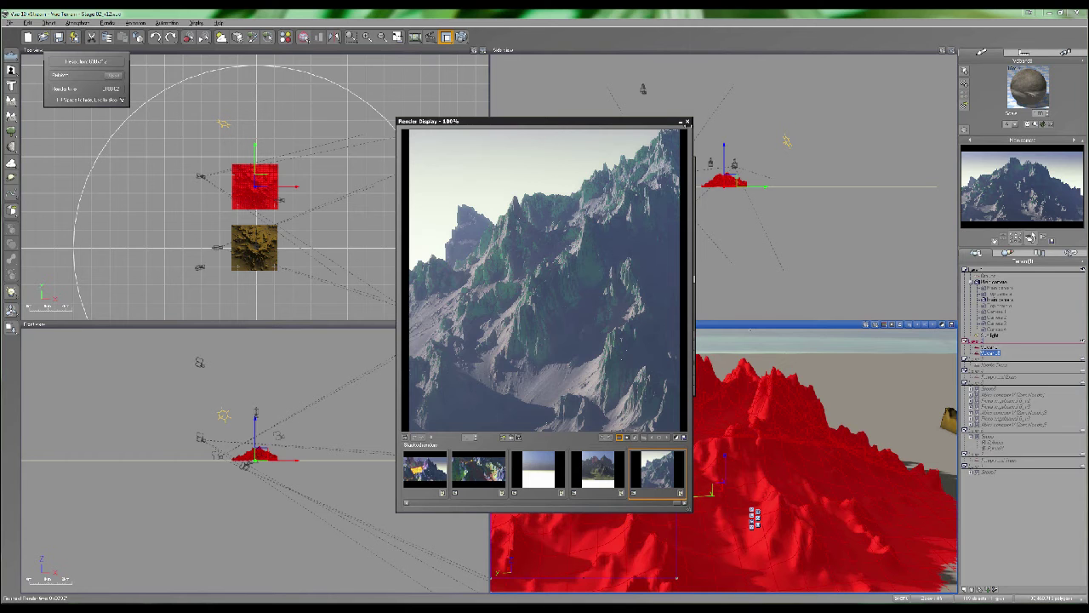
{"action": "left_click", "coordinate": [688, 122]}
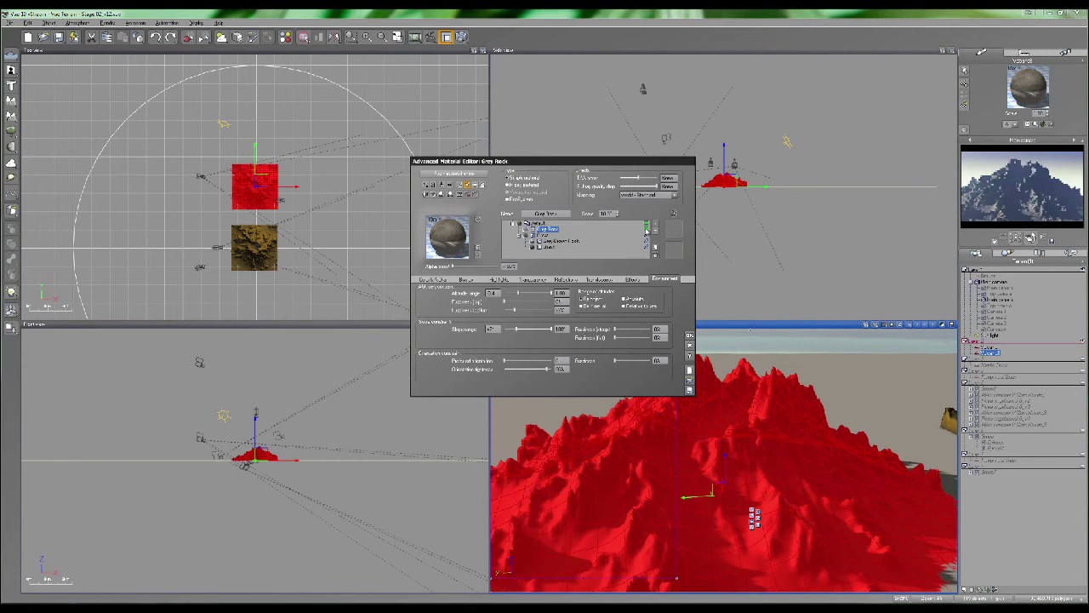
Render the mountain again with the Grey Rock layer's alpha boost lowered, and compare the last two renders
{"action": "key", "text": "F9"}
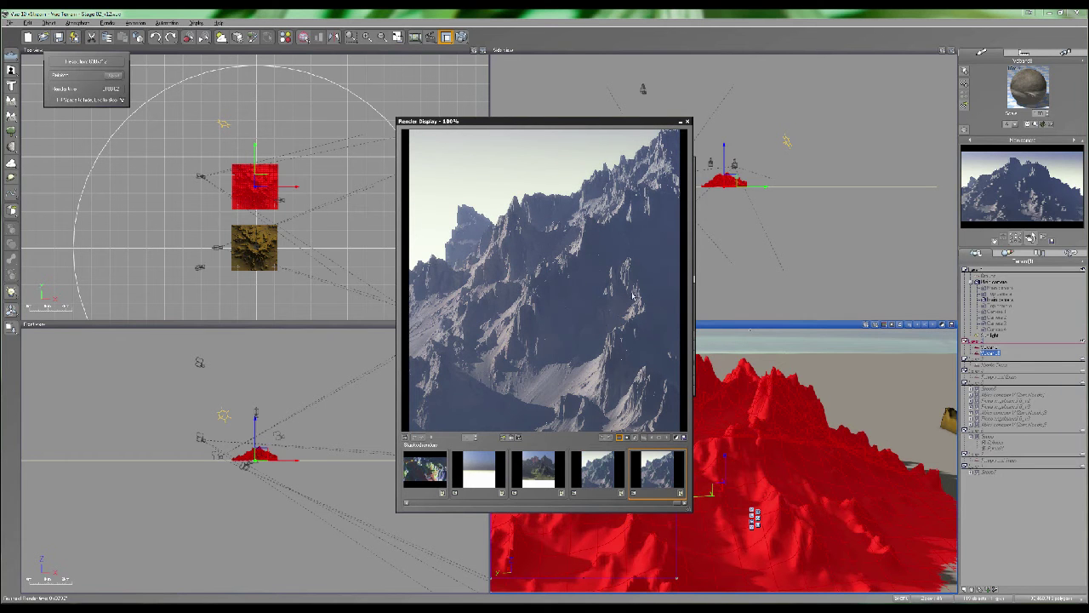
{"action": "left_click", "coordinate": [604, 475]}
{"action": "left_click", "coordinate": [668, 475]}
{"action": "left_click", "coordinate": [606, 475]}
{"action": "left_click", "coordinate": [657, 472]}
{"action": "left_click", "coordinate": [607, 477]}
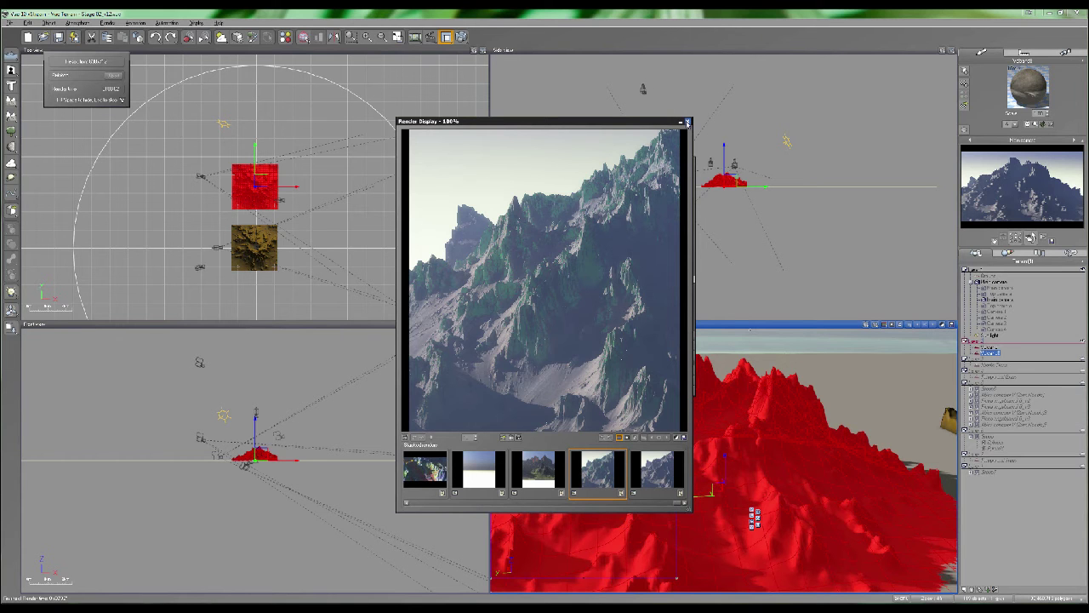
{"action": "left_click", "coordinate": [688, 123]}
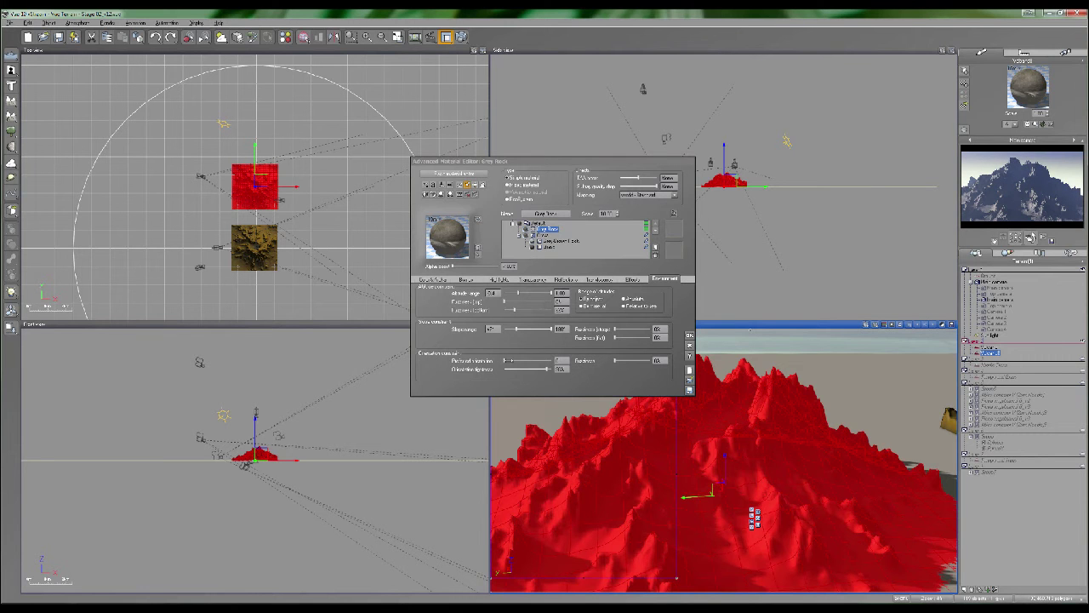
Adjust the Grey Rock layer's preferred orientation, raise its alpha boost, and reduce its orientation tightness
{"action": "left_click_drag", "start_coordinate": [516, 359], "coordinate": [548, 360]}
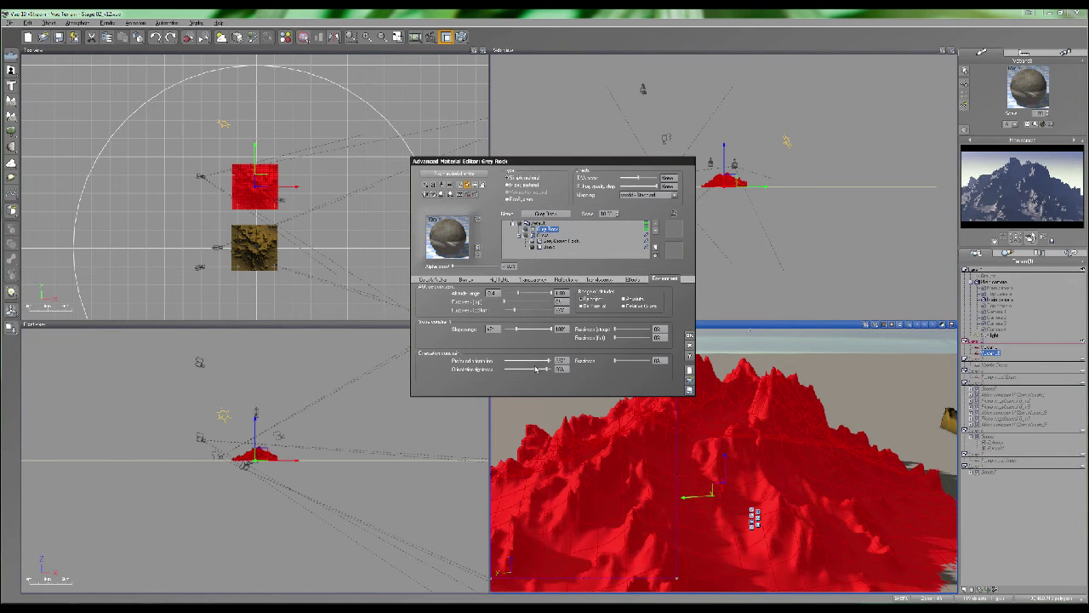
{"action": "left_click_drag", "start_coordinate": [462, 267], "coordinate": [497, 268]}
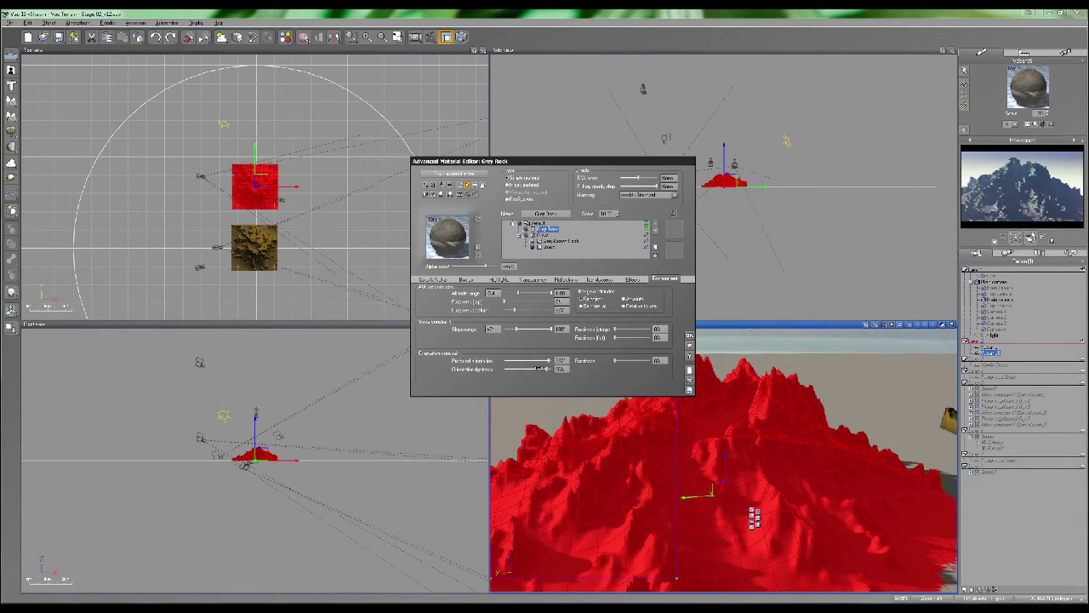
{"action": "left_click", "coordinate": [534, 360]}
{"action": "left_click_drag", "start_coordinate": [541, 368], "coordinate": [524, 370]}
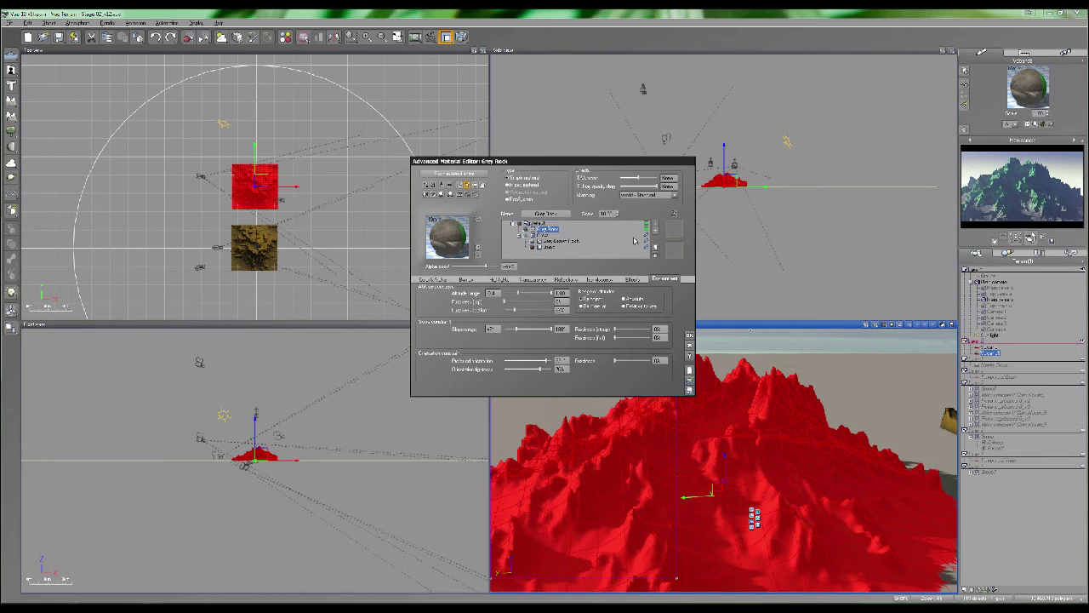
Highlight the Grey-Brown Rock component in magenta and the Grass component in blue
{"action": "left_click", "coordinate": [645, 241]}
{"action": "left_click", "coordinate": [994, 219]}
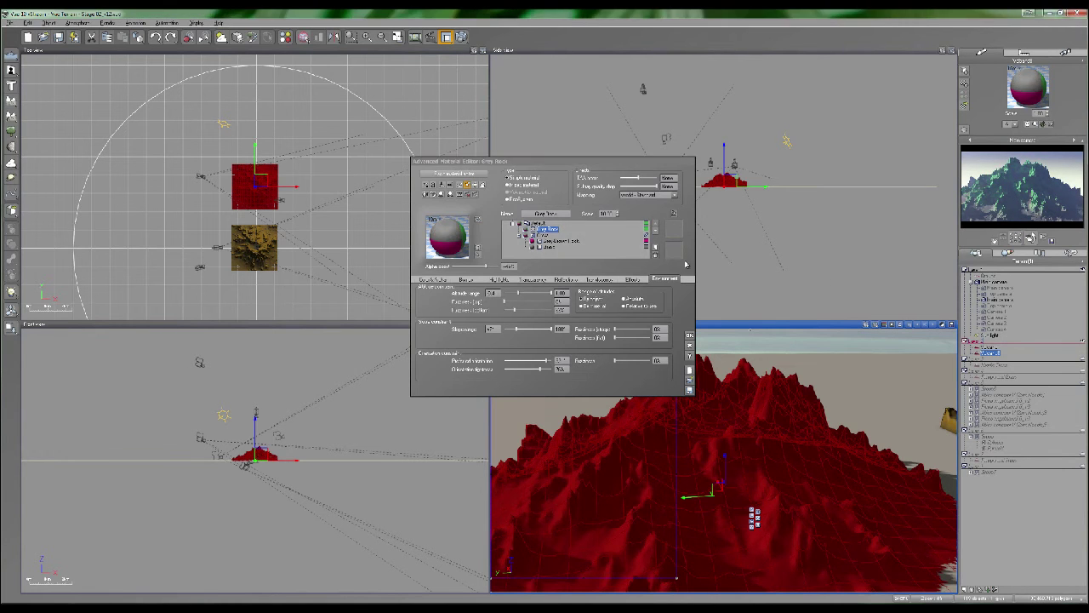
{"action": "left_click", "coordinate": [646, 248]}
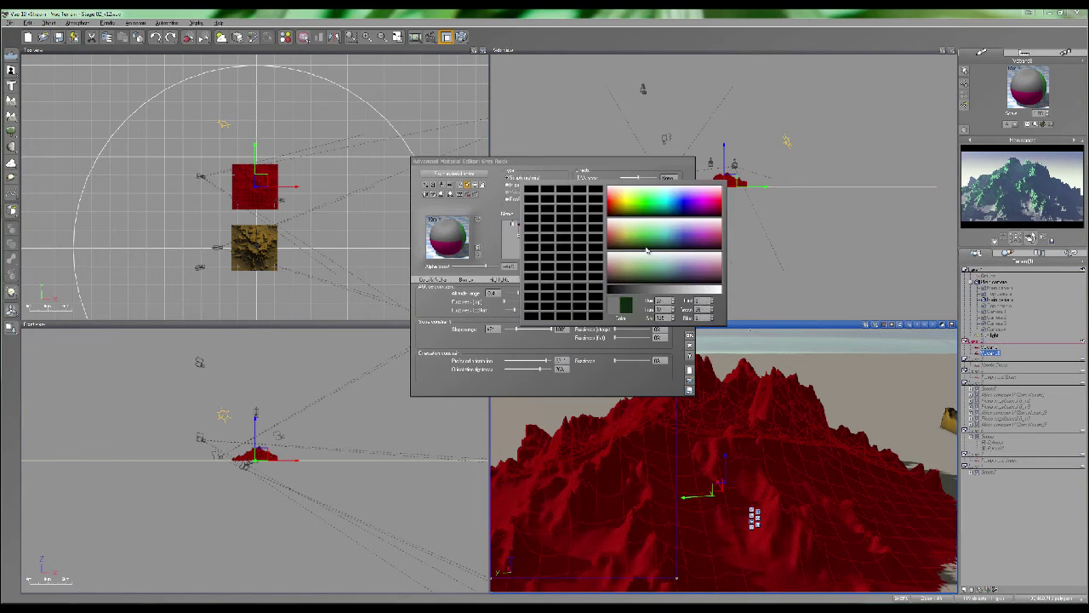
{"action": "left_click_drag", "start_coordinate": [616, 237], "coordinate": [683, 241]}
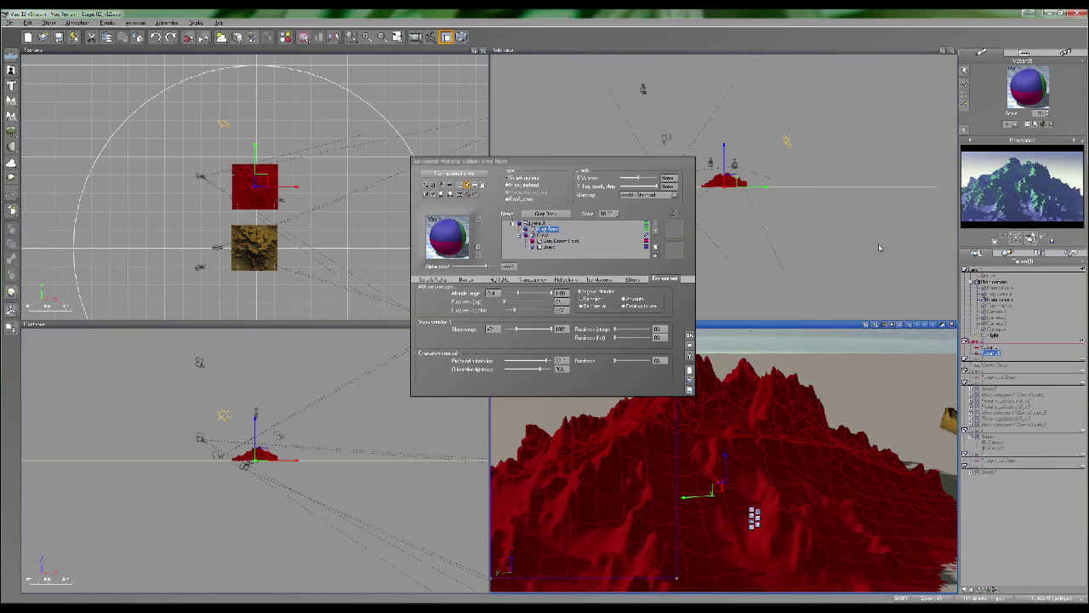
Lower the Grey Rock layer's alpha boost to its minimum and open the Grass mix's environment influence settings
{"action": "left_click", "coordinate": [646, 231]}
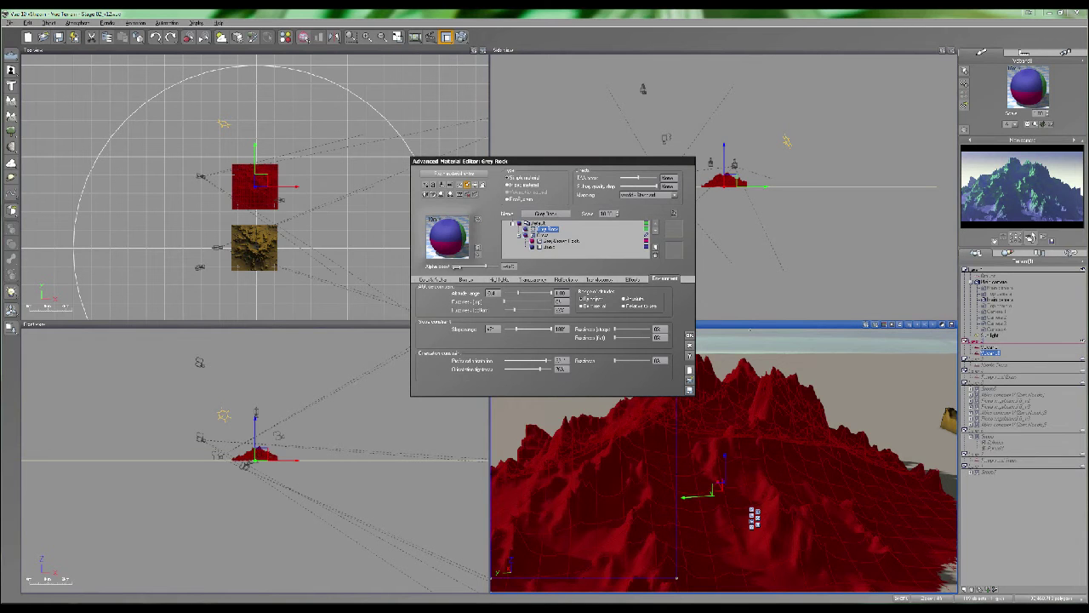
{"action": "left_click_drag", "start_coordinate": [456, 268], "coordinate": [451, 267]}
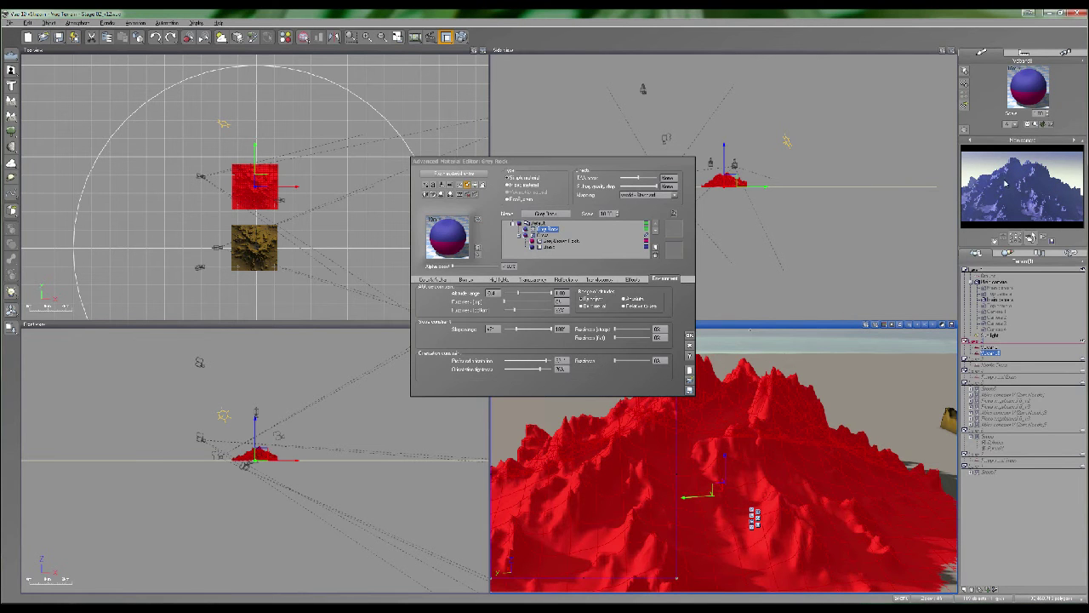
{"action": "left_click", "coordinate": [553, 242]}
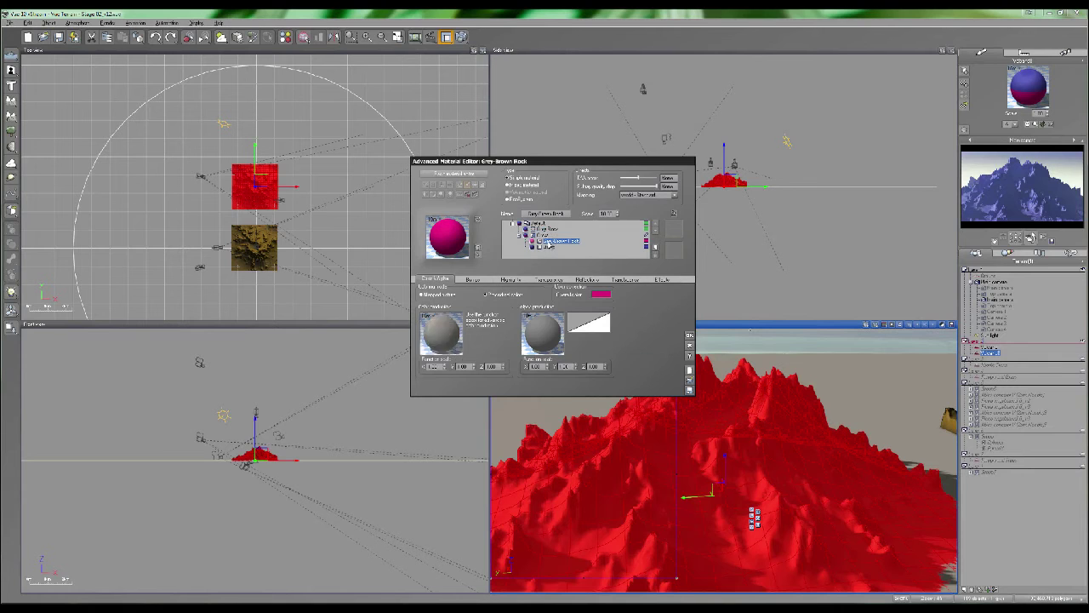
{"action": "left_click", "coordinate": [541, 234]}
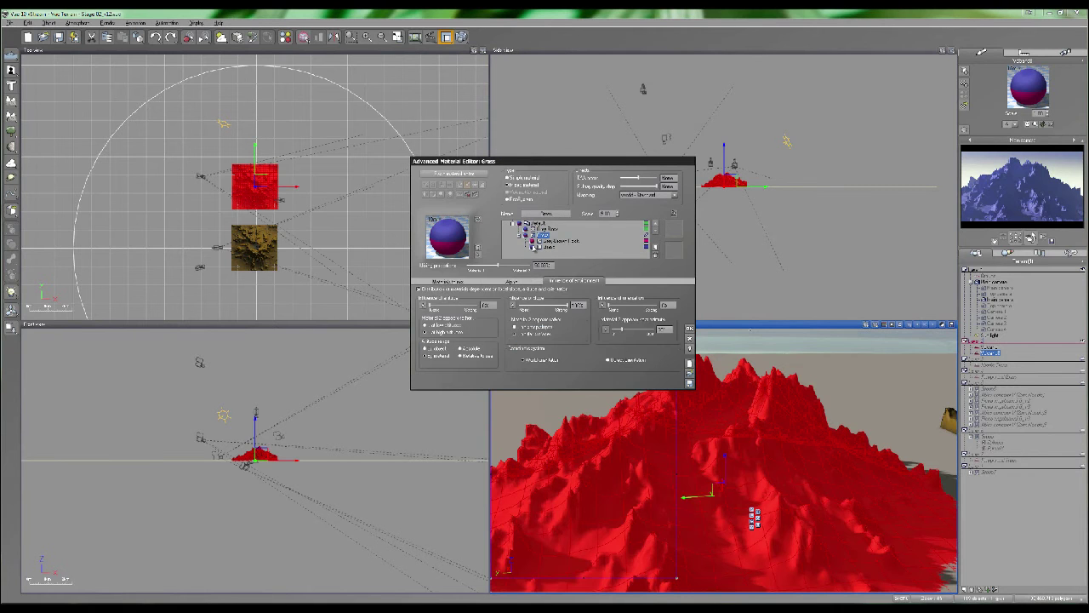
Shift the Grass mix's proportion toward the Grey-Brown Rock and render the mountain
{"action": "left_click", "coordinate": [448, 282]}
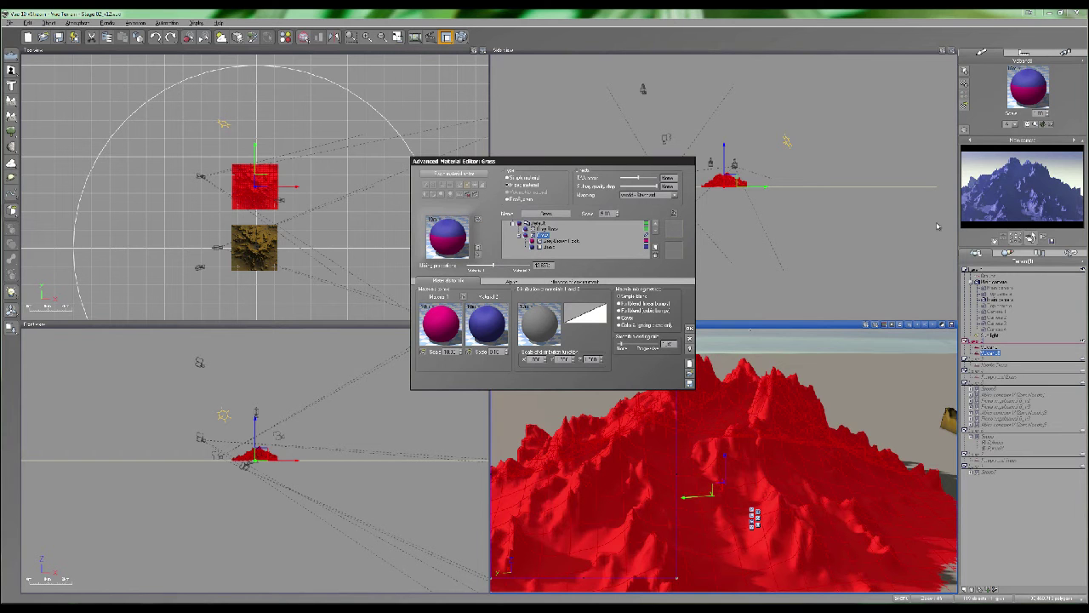
{"action": "left_click", "coordinate": [1026, 194]}
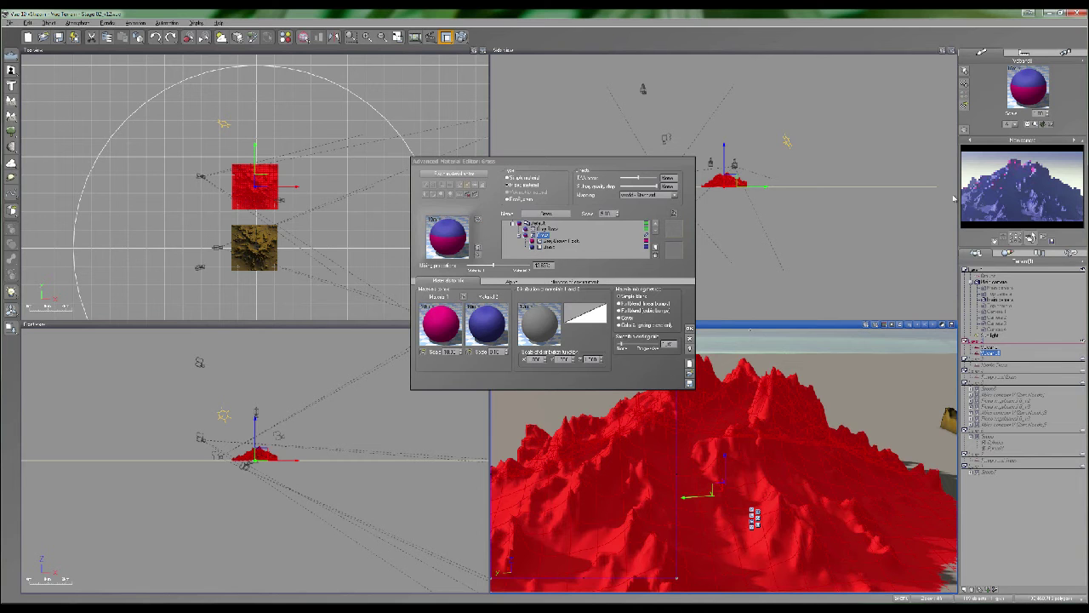
{"action": "left_click_drag", "start_coordinate": [505, 263], "coordinate": [501, 263]}
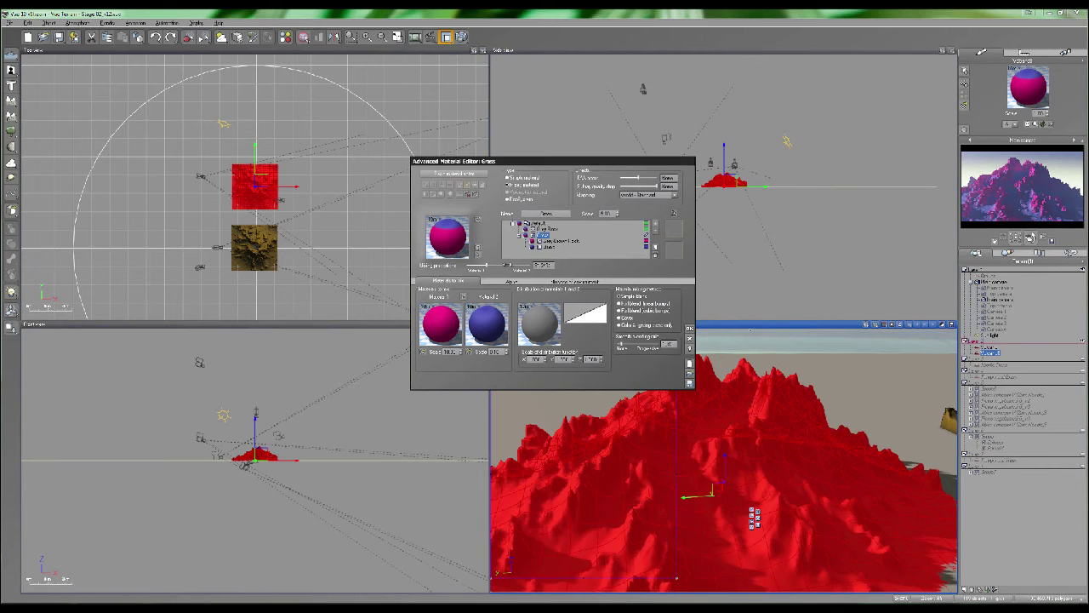
{"action": "left_click", "coordinate": [462, 37]}
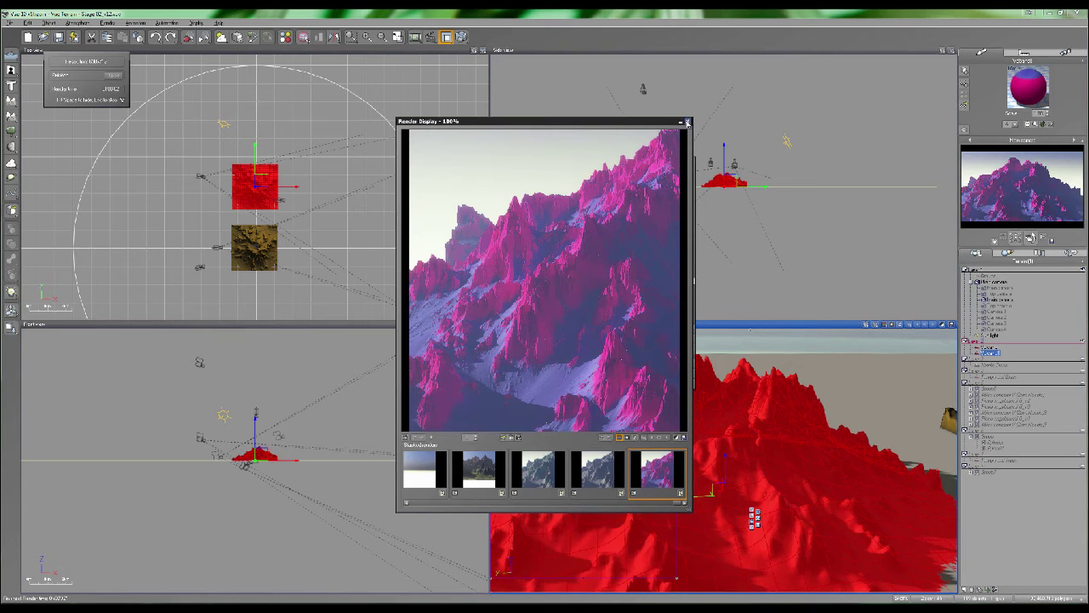
{"action": "left_click", "coordinate": [687, 123]}
Clear the Grass component's highlight, keeping Grey Rock in green and Grey-Brown Rock in magenta, and render the mountain again
{"action": "left_click", "coordinate": [532, 237]}
{"action": "left_click", "coordinate": [549, 229]}
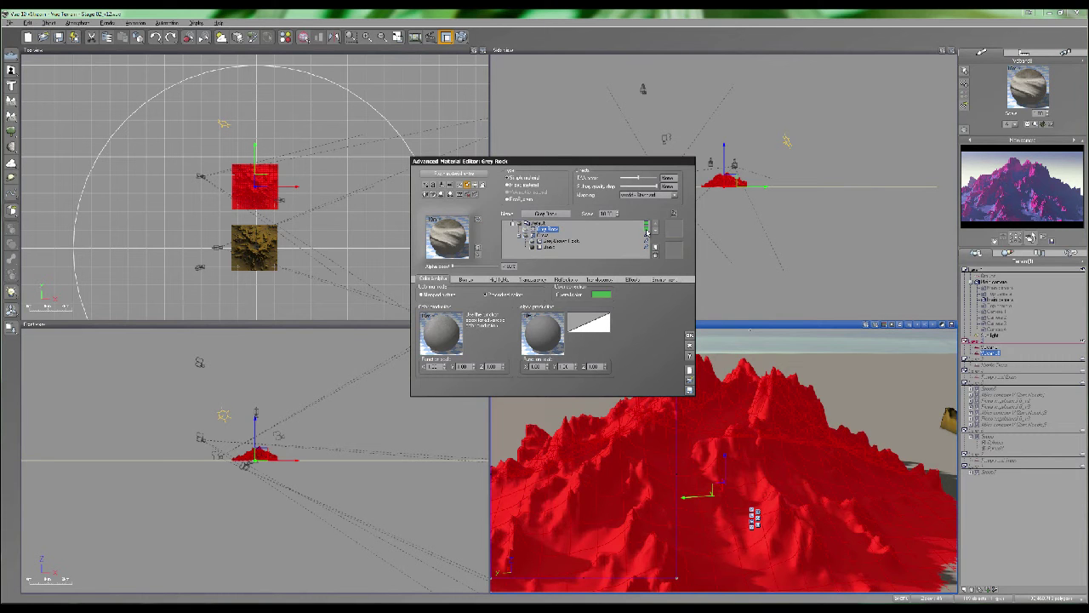
{"action": "left_click", "coordinate": [646, 230]}
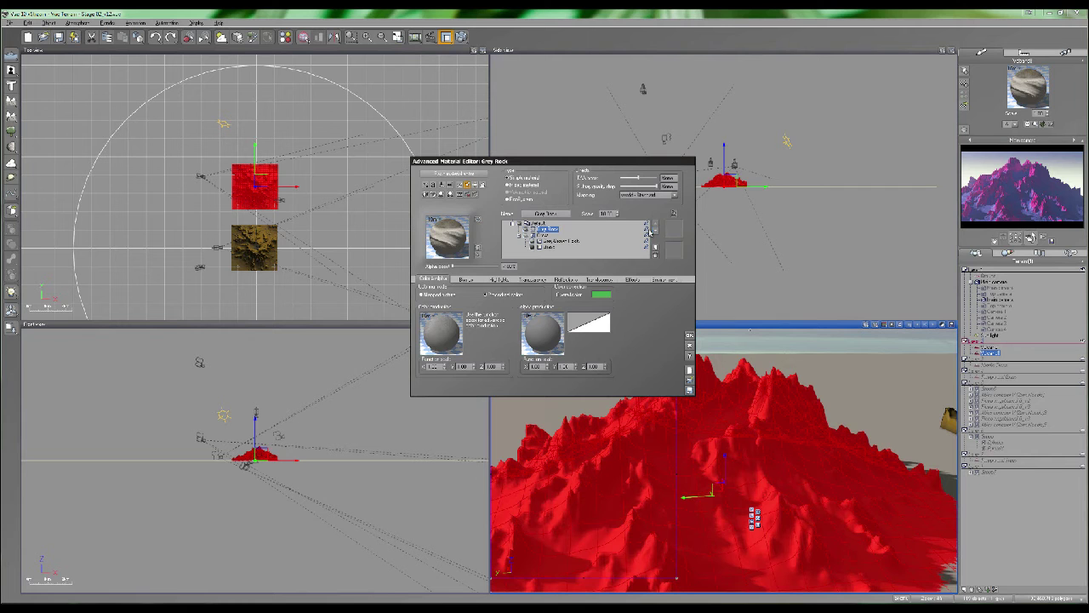
{"action": "left_click", "coordinate": [646, 242]}
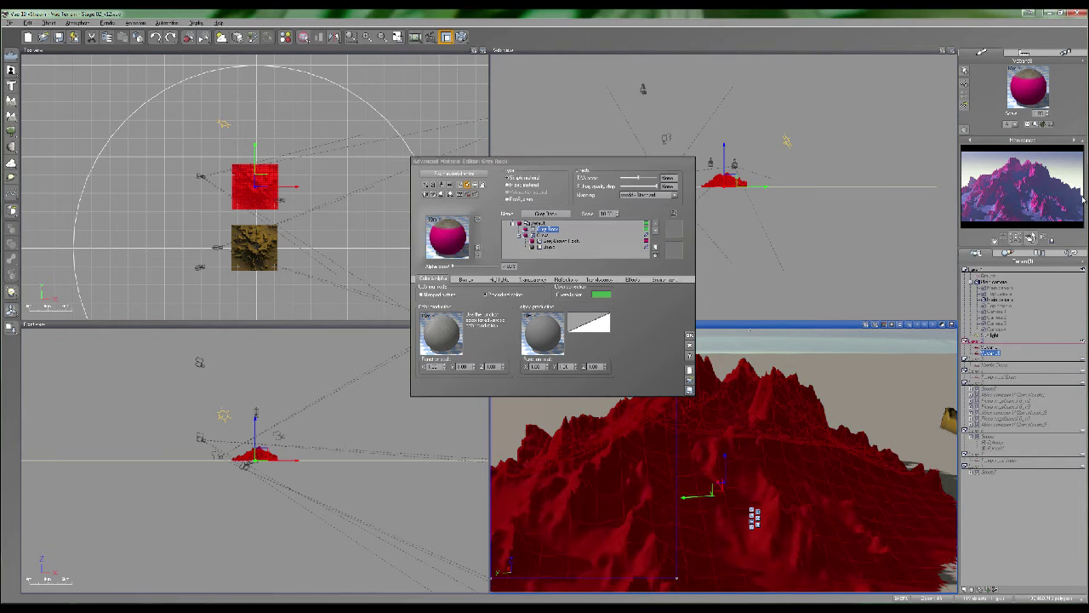
{"action": "left_click", "coordinate": [461, 37]}
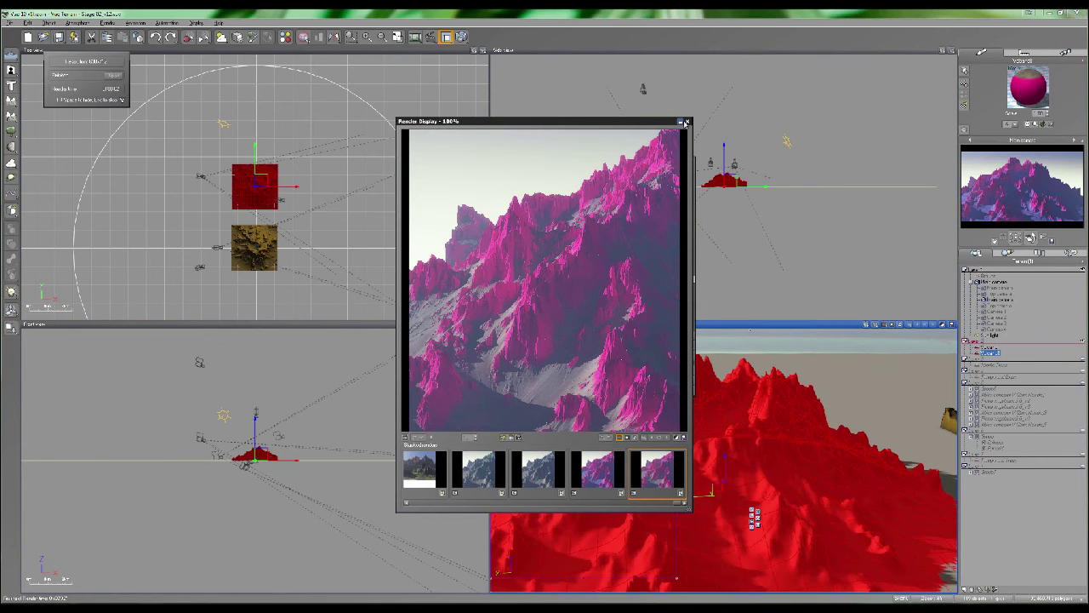
{"action": "left_click", "coordinate": [687, 122]}
Set the Grey Rock layer's alpha boost to 50 and render the mountain to check its coverage
{"action": "left_click", "coordinate": [512, 266]}
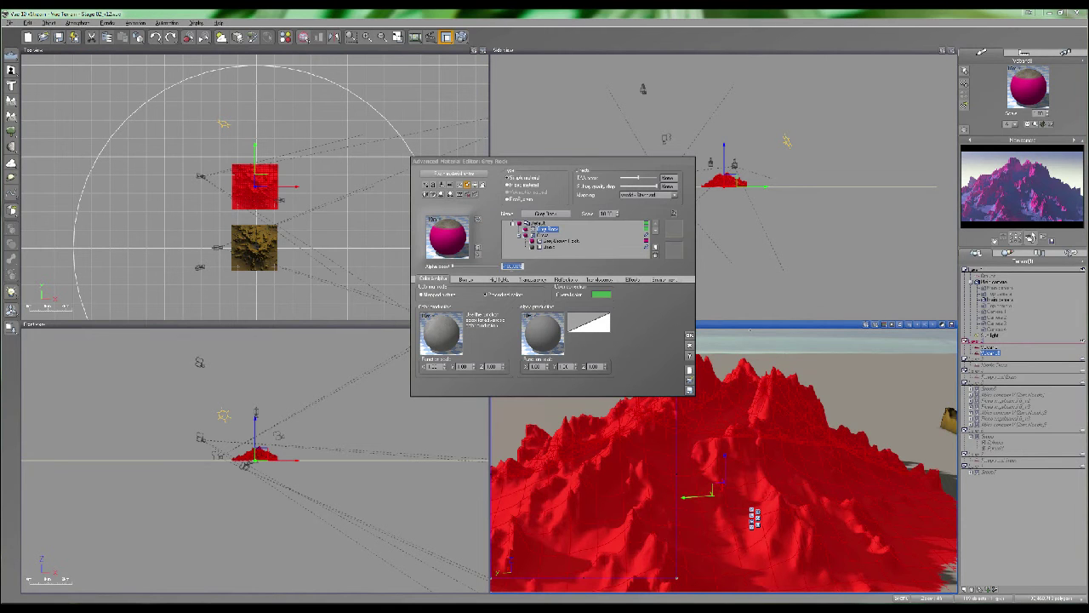
{"action": "type", "text": "50"}
{"action": "left_click", "coordinate": [460, 36]}
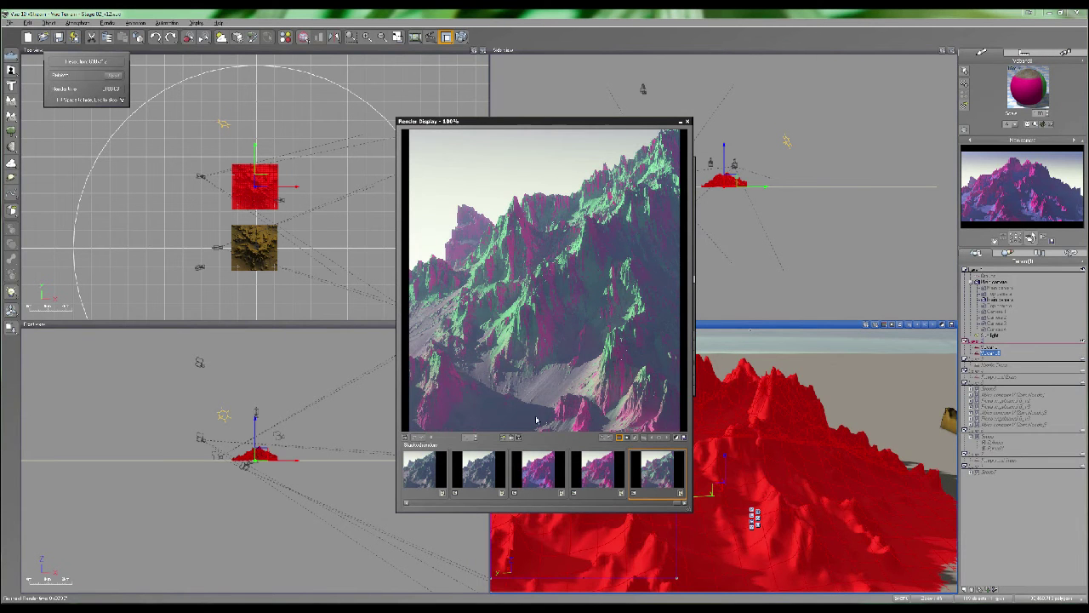
{"action": "left_click", "coordinate": [690, 121]}
Start adding another layer to the material and look through the rock materials for a suitable one
{"action": "left_click", "coordinate": [641, 252]}
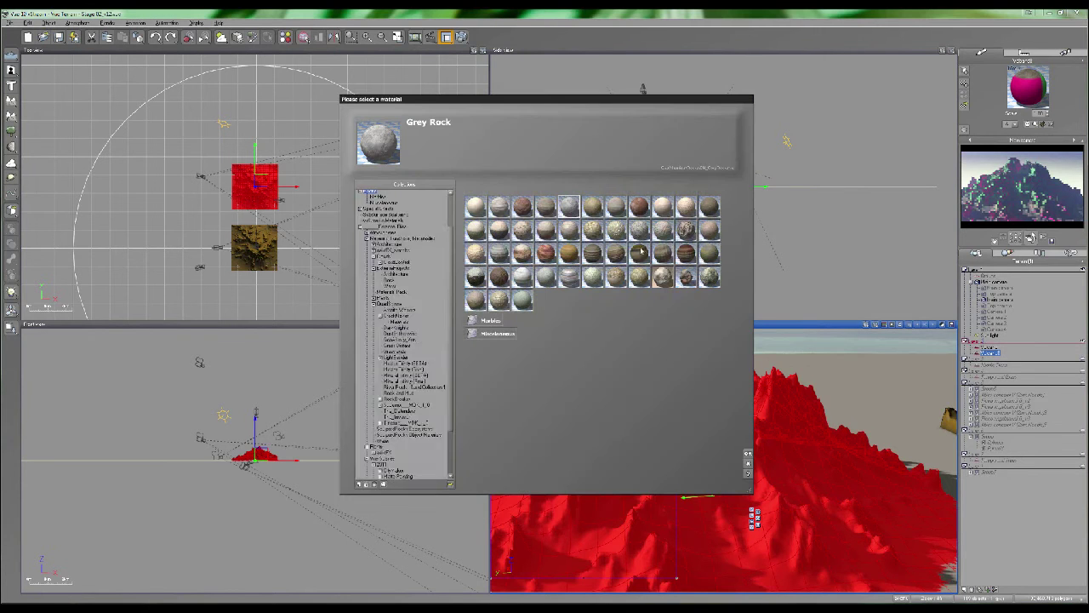
{"action": "left_click", "coordinate": [547, 209]}
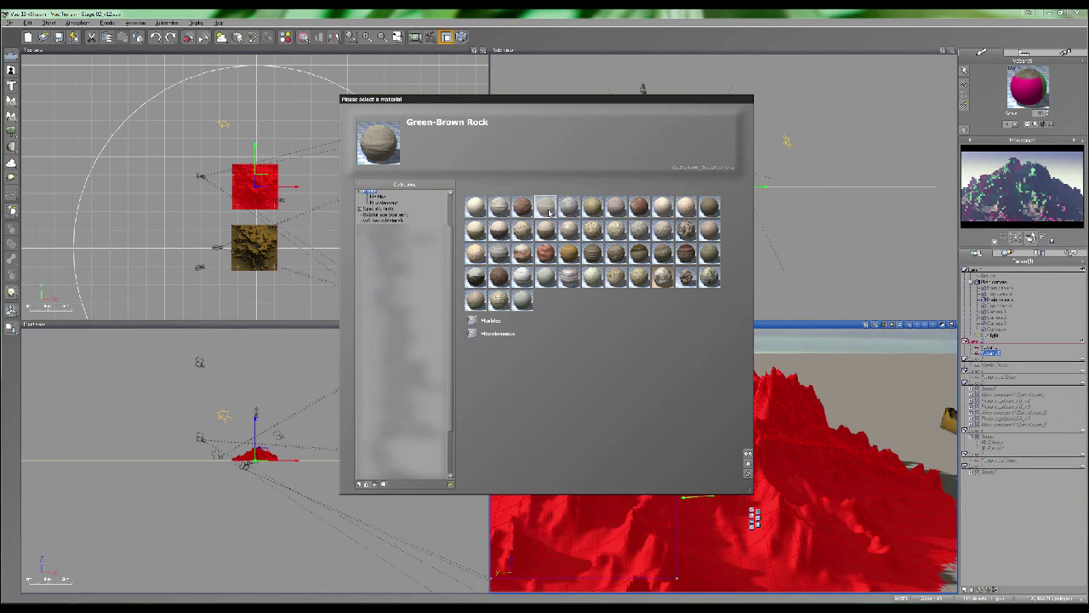
{"action": "key", "text": "Right"}
{"action": "key", "text": "Right"}
{"action": "key", "text": "Right"}
{"action": "key", "text": "Right"}
{"action": "key", "text": "Right"}
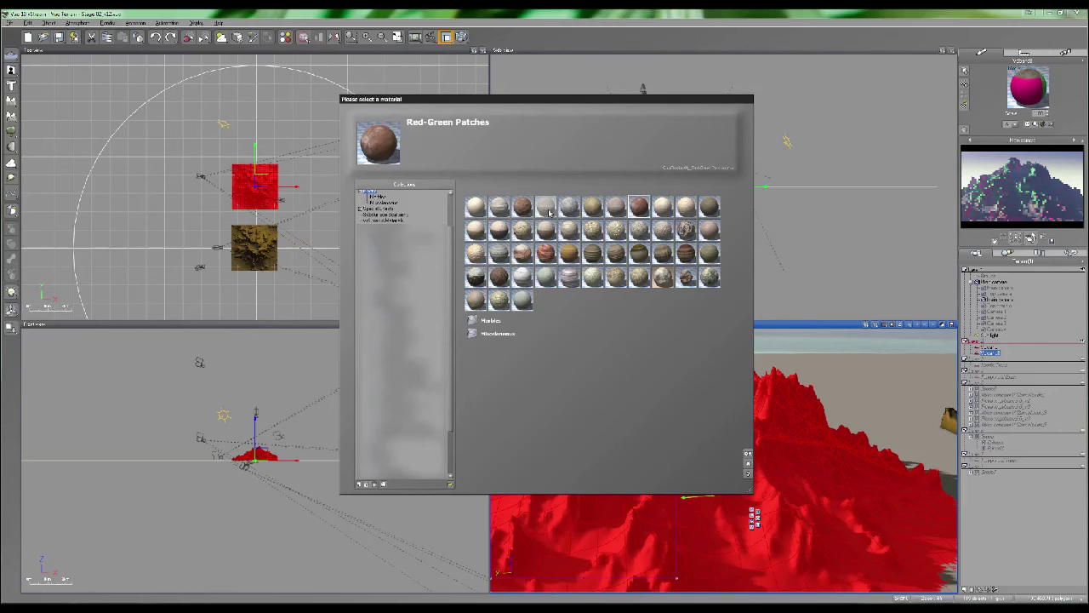
{"action": "key", "text": "Left"}
{"action": "key", "text": "Left"}
{"action": "key", "text": "Right"}
{"action": "key", "text": "Left"}
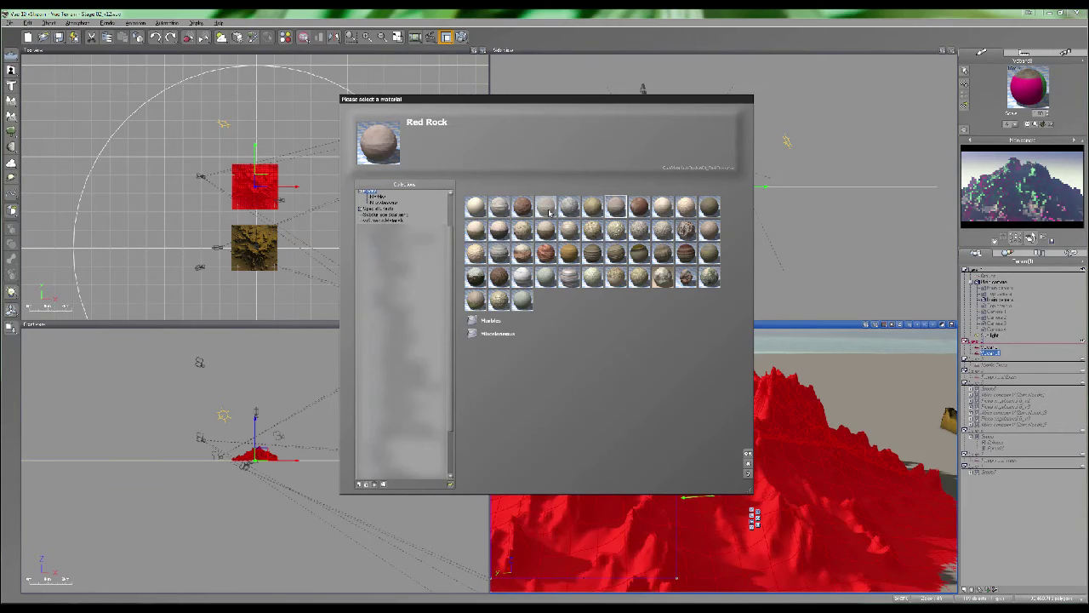
{"action": "key", "text": "Right"}
{"action": "key", "text": "Right"}
{"action": "key", "text": "Right"}
{"action": "key", "text": "Right"}
{"action": "key", "text": "Right"}
{"action": "key", "text": "Right"}
{"action": "key", "text": "Right"}
{"action": "key", "text": "Right"}
{"action": "key", "text": "Left"}
{"action": "key", "text": "Right"}
{"action": "key", "text": "Right"}
{"action": "key", "text": "Right"}
{"action": "key", "text": "Right"}
{"action": "key", "text": "Right"}
{"action": "key", "text": "Right"}
{"action": "key", "text": "Right"}
{"action": "key", "text": "Right"}
{"action": "key", "text": "Right"}
{"action": "key", "text": "Right"}
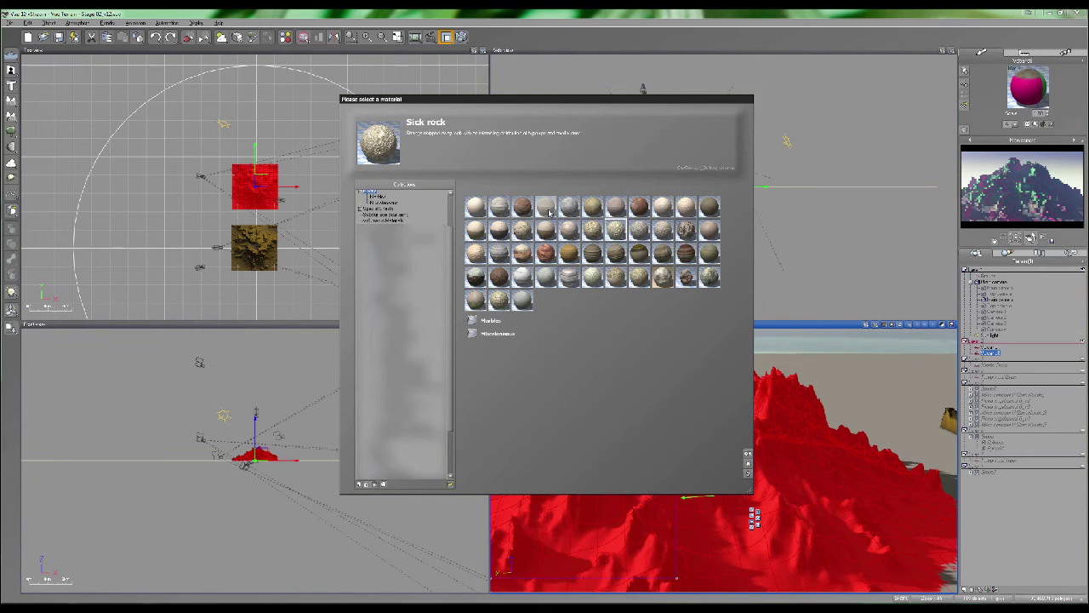
{"action": "key", "text": "Right"}
{"action": "key", "text": "Right"}
{"action": "key", "text": "Right"}
{"action": "key", "text": "Right"}
{"action": "key", "text": "Right"}
{"action": "key", "text": "Right"}
{"action": "key", "text": "Right"}
{"action": "key", "text": "Right"}
{"action": "key", "text": "Right"}
{"action": "key", "text": "Right"}
{"action": "key", "text": "Right"}
{"action": "key", "text": "Right"}
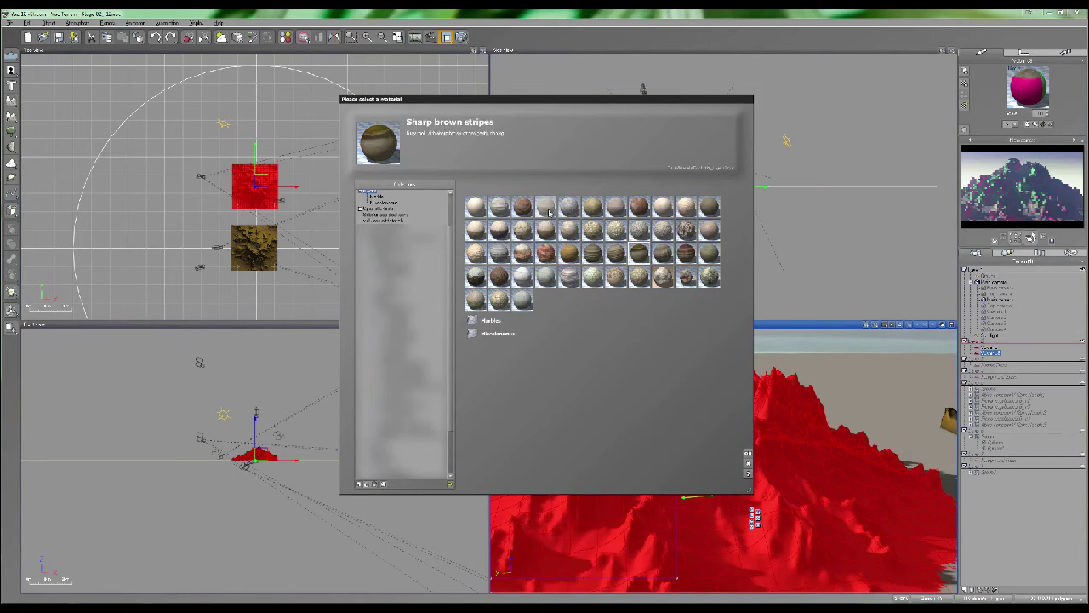
{"action": "key", "text": "Left"}
{"action": "key", "text": "Left"}
{"action": "key", "text": "Down"}
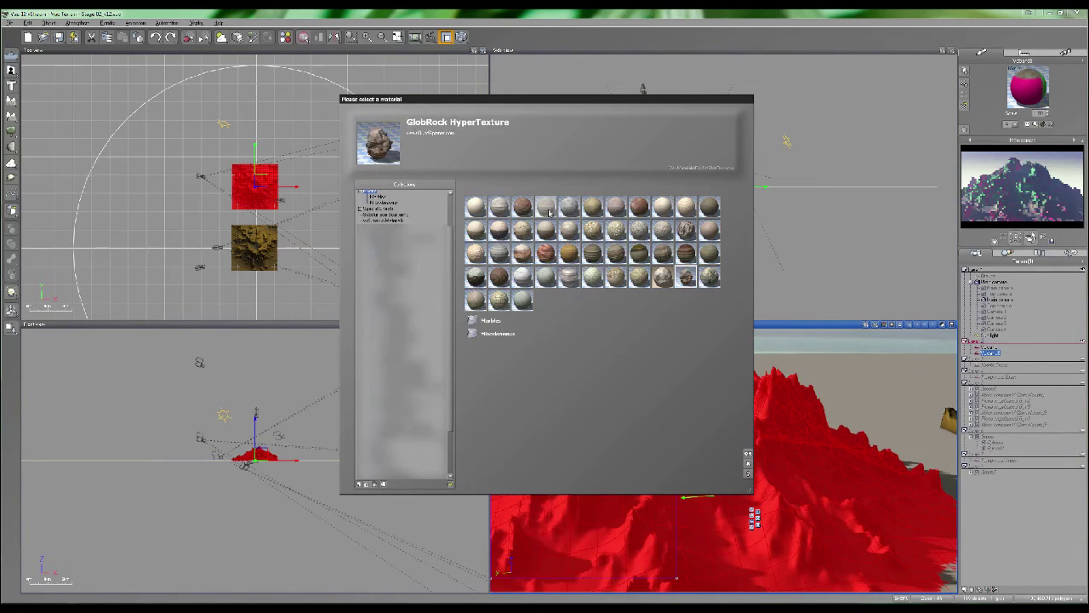
{"action": "key", "text": "Right"}
{"action": "key", "text": "Down"}
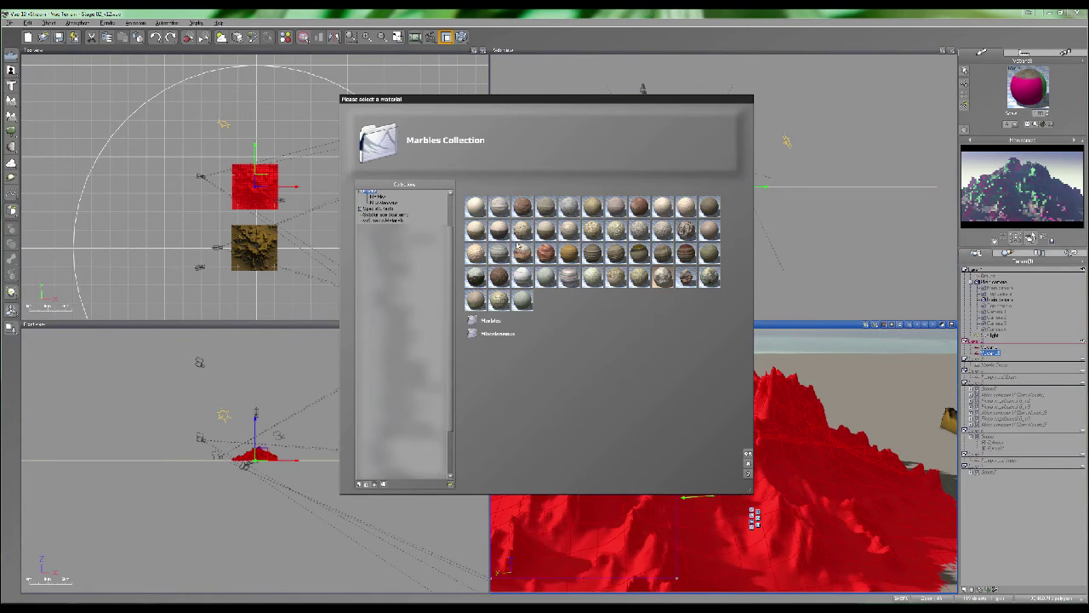
Look at the stone materials in the collection of material layers
{"action": "left_click_drag", "start_coordinate": [448, 232], "coordinate": [447, 201]}
{"action": "left_click", "coordinate": [373, 246]}
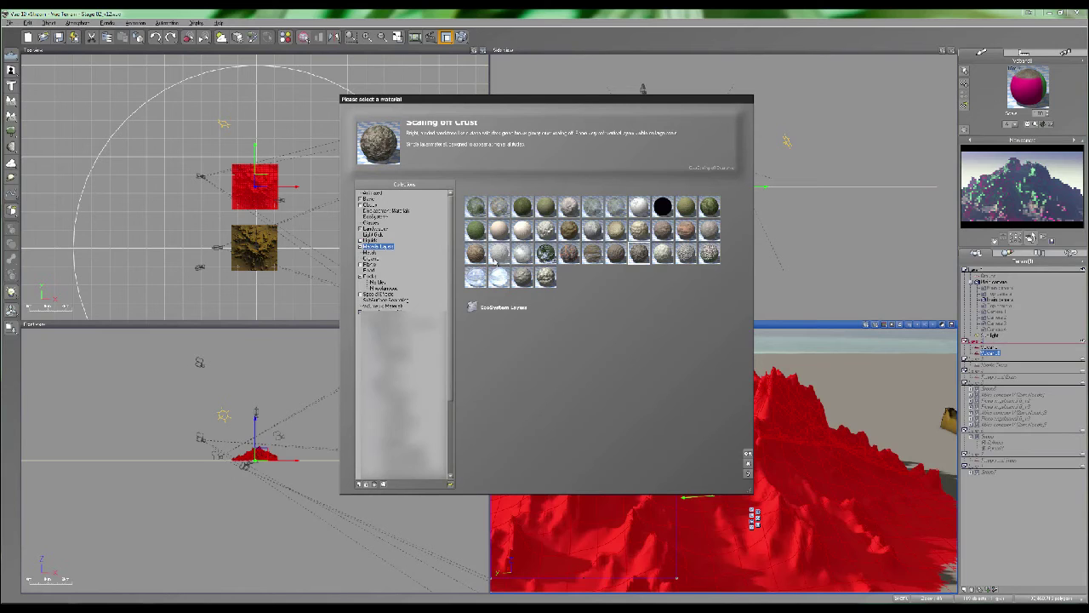
{"action": "left_click", "coordinate": [595, 233]}
{"action": "left_click", "coordinate": [662, 230]}
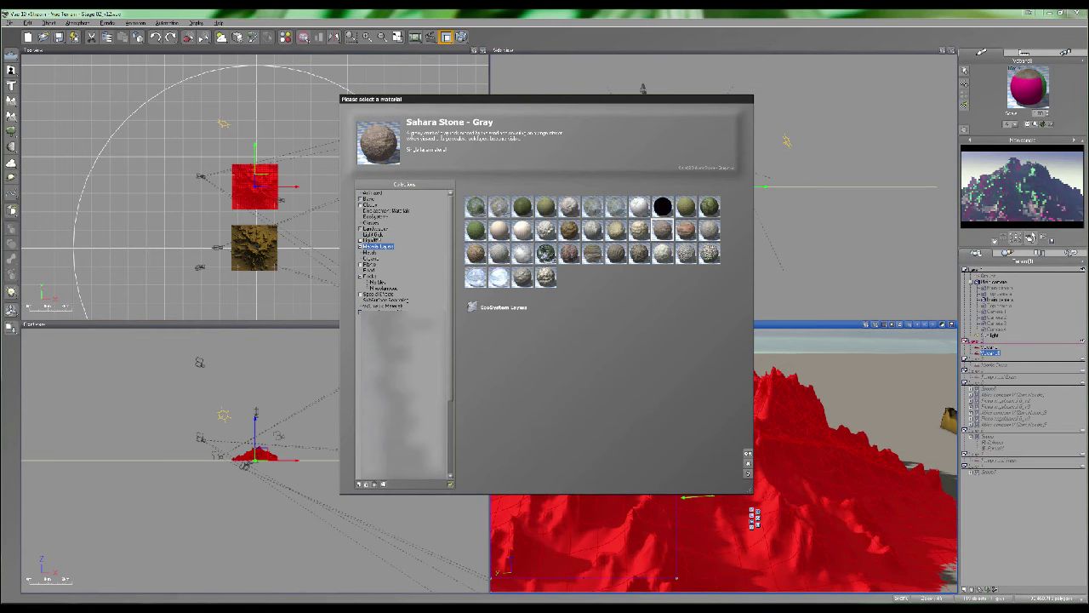
Look through the Landscapes collection for a suitable mountain rock material
{"action": "key", "text": "Up"}
{"action": "key", "text": "Up"}
{"action": "key", "text": "Up"}
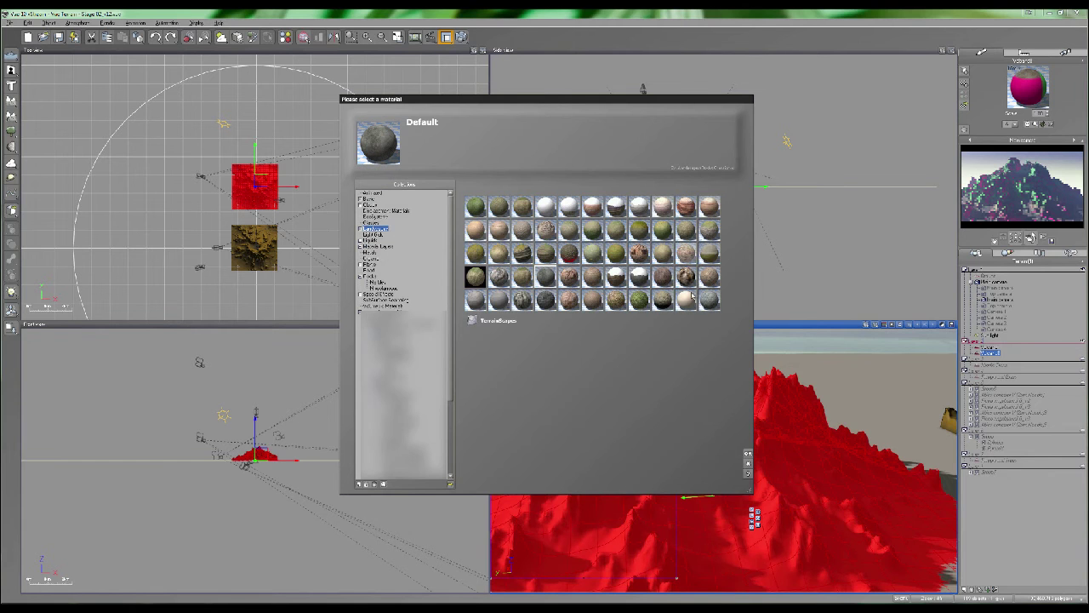
{"action": "left_click", "coordinate": [712, 303]}
{"action": "key", "text": "Left"}
{"action": "key", "text": "Left"}
{"action": "key", "text": "Left"}
{"action": "key", "text": "Left"}
{"action": "key", "text": "Left"}
{"action": "key", "text": "Left"}
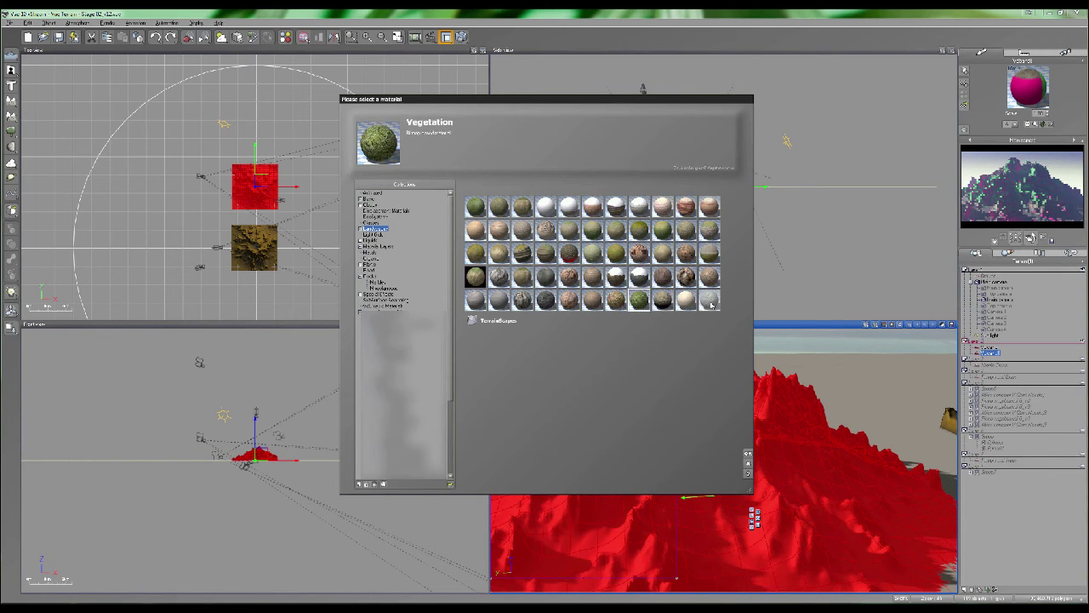
{"action": "key", "text": "Left"}
{"action": "key", "text": "Left"}
{"action": "key", "text": "Left"}
{"action": "key", "text": "Left"}
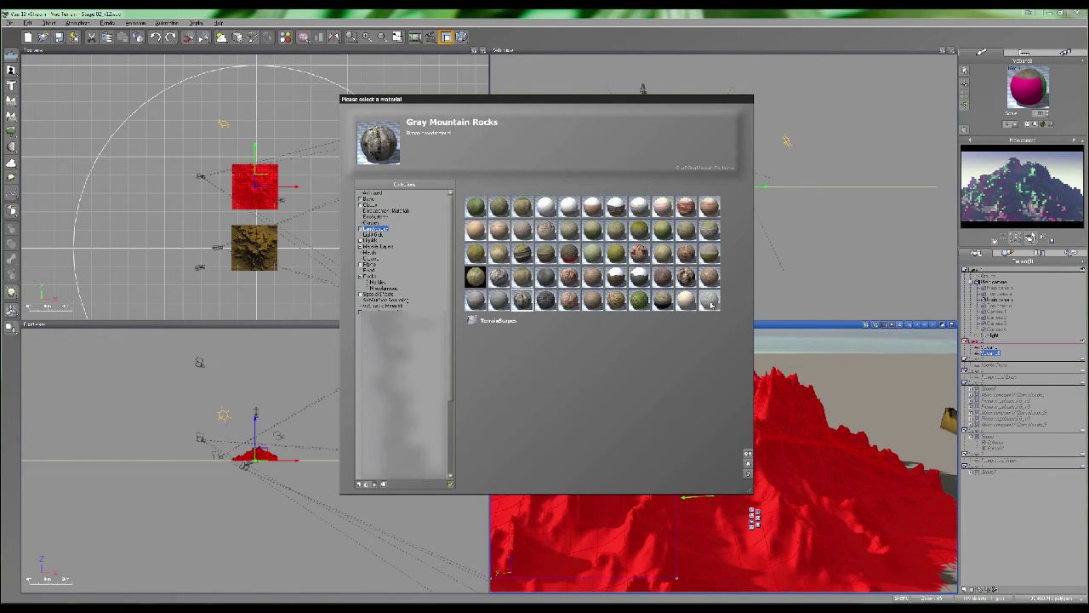
{"action": "key", "text": "Left"}
{"action": "key", "text": "Left"}
{"action": "key", "text": "Left"}
{"action": "key", "text": "Left"}
{"action": "key", "text": "Left"}
{"action": "key", "text": "Left"}
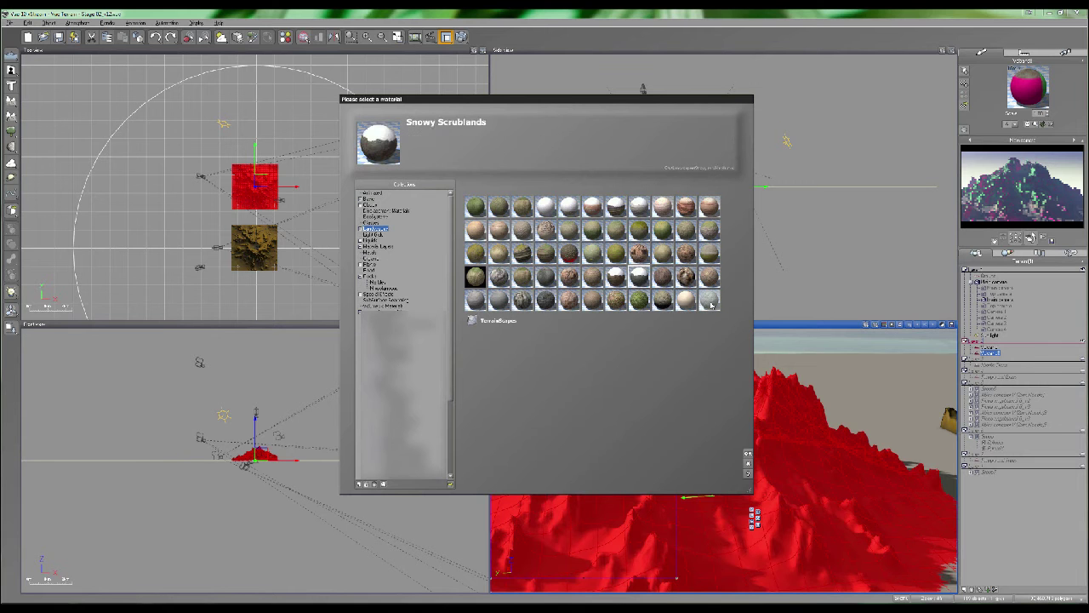
{"action": "key", "text": "Left"}
{"action": "key", "text": "Left"}
{"action": "key", "text": "Left"}
{"action": "key", "text": "Left"}
{"action": "key", "text": "Left"}
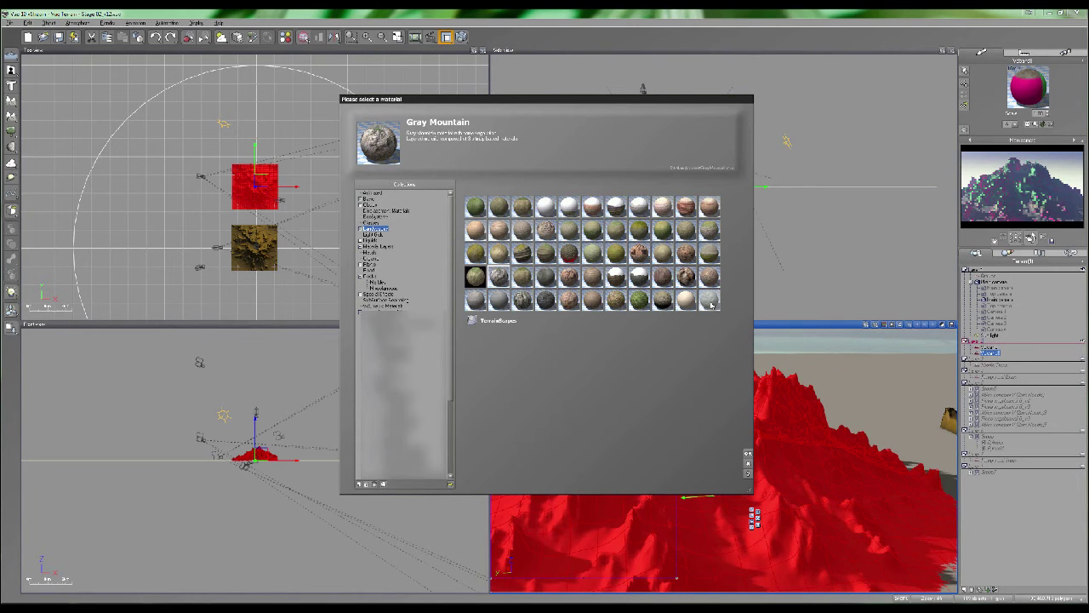
{"action": "key", "text": "Left"}
{"action": "key", "text": "Left"}
{"action": "key", "text": "Left"}
{"action": "key", "text": "Left"}
{"action": "key", "text": "Left"}
{"action": "key", "text": "Left"}
{"action": "key", "text": "Left"}
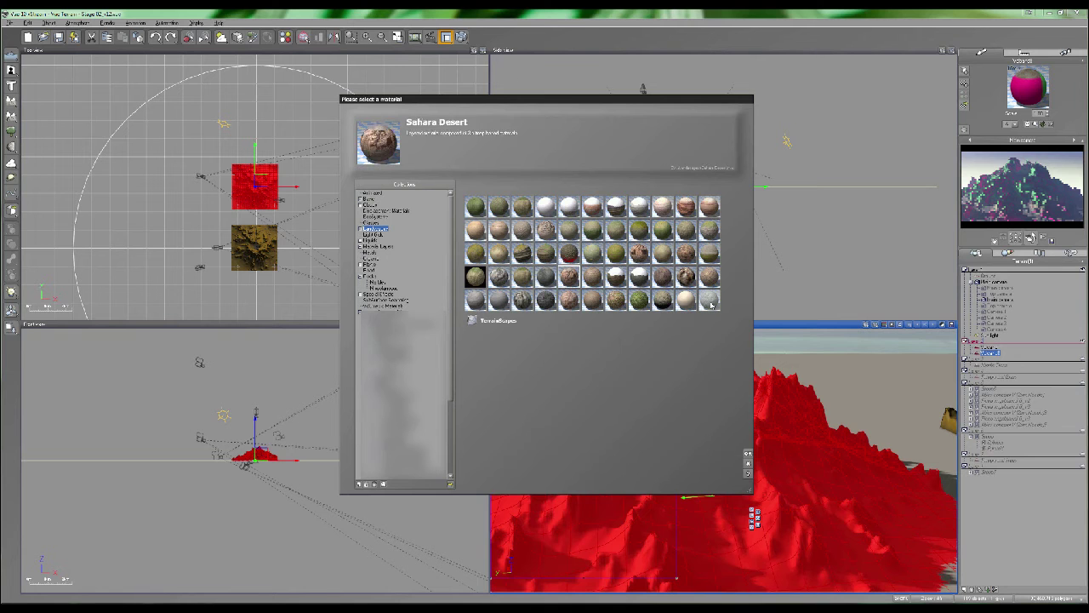
{"action": "key", "text": "Right"}
{"action": "key", "text": "Right"}
{"action": "key", "text": "Right"}
{"action": "key", "text": "Right"}
{"action": "key", "text": "Right"}
{"action": "key", "text": "Right"}
{"action": "key", "text": "Right"}
{"action": "key", "text": "Up"}
{"action": "key", "text": "Down"}
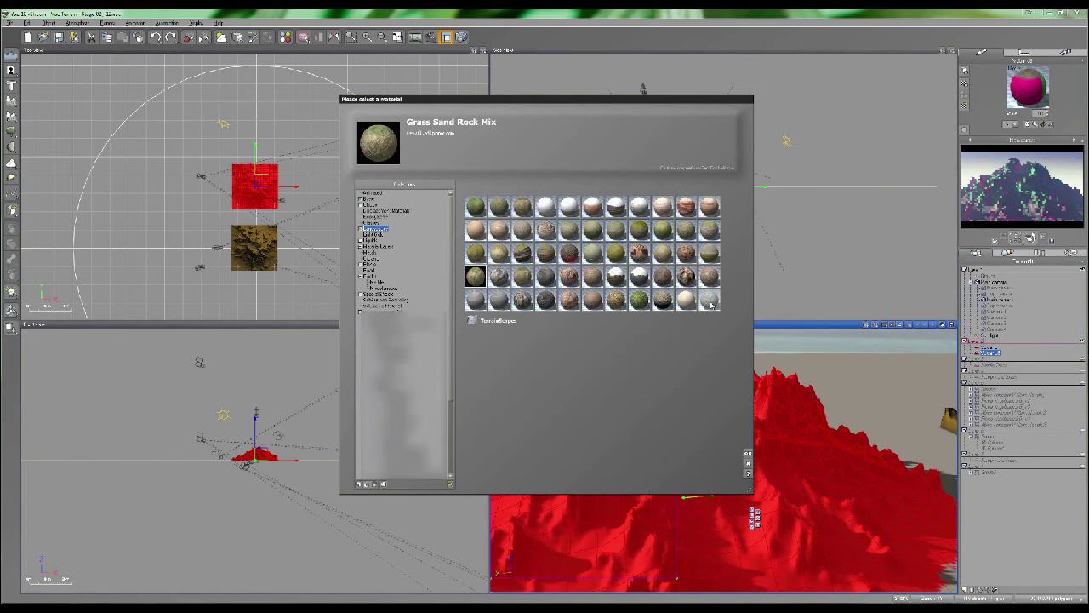
{"action": "key", "text": "Down"}
{"action": "key", "text": "Right"}
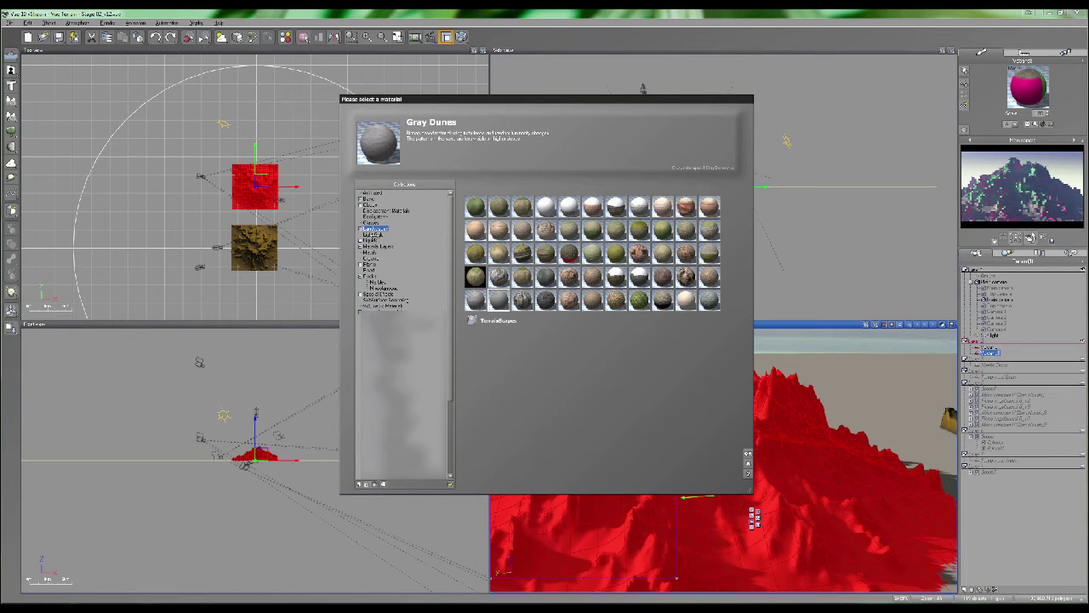
Add Sahara Stone - Orange from the material layers as the top layer and lower the upper limit of its altitude range
{"action": "left_click", "coordinate": [374, 246]}
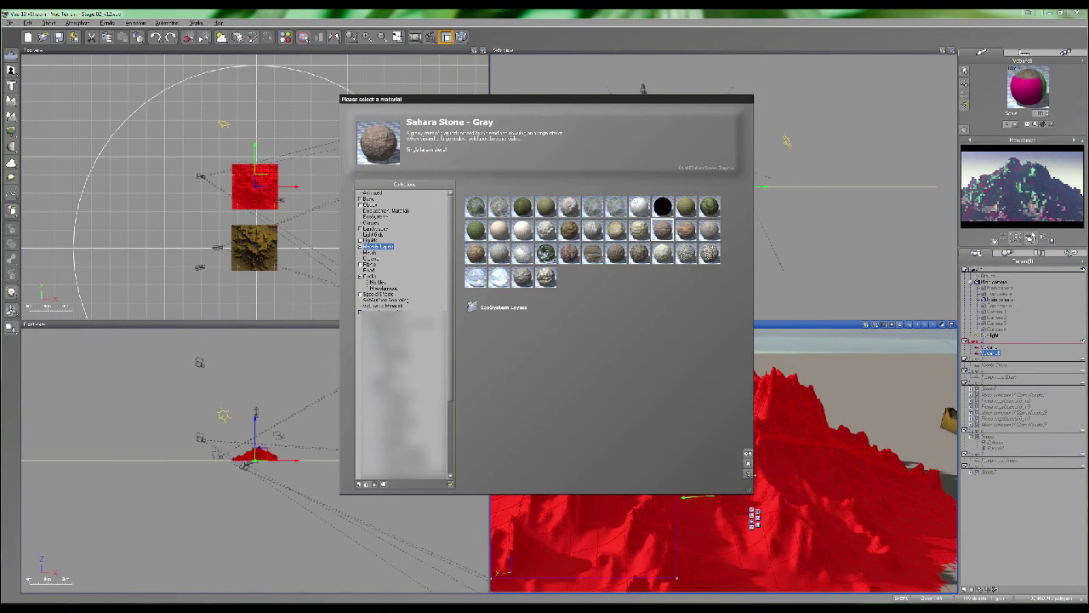
{"action": "left_click", "coordinate": [686, 230]}
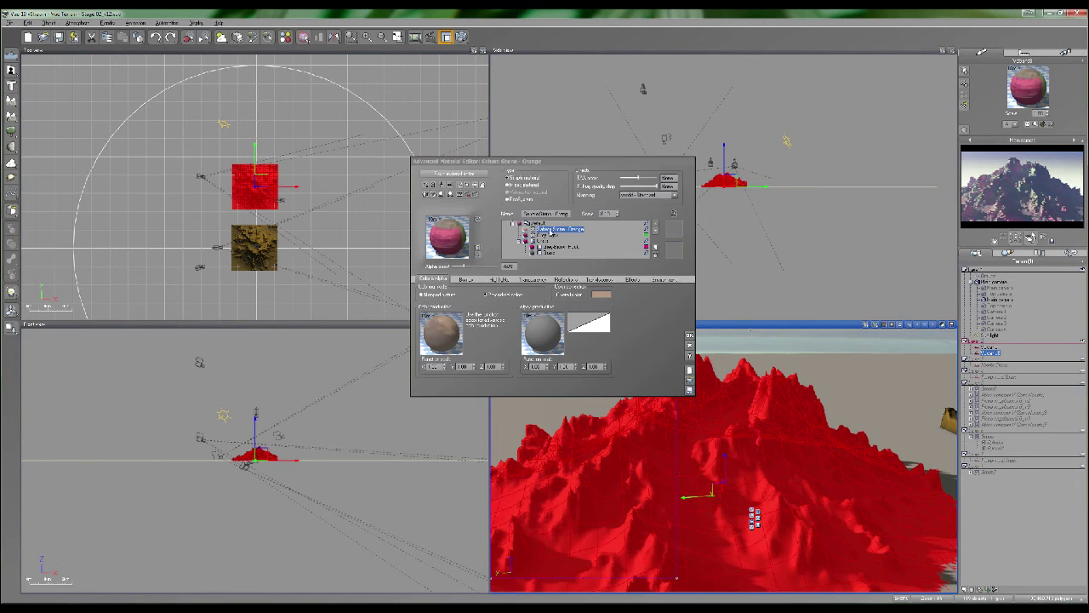
{"action": "left_click", "coordinate": [665, 279]}
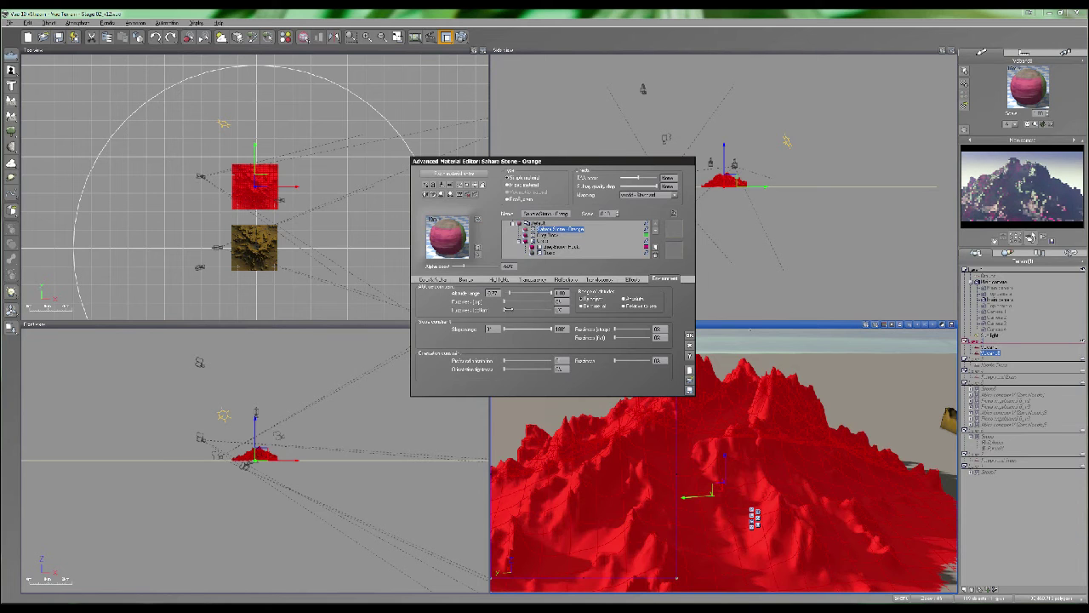
{"action": "left_click_drag", "start_coordinate": [552, 292], "coordinate": [540, 293]}
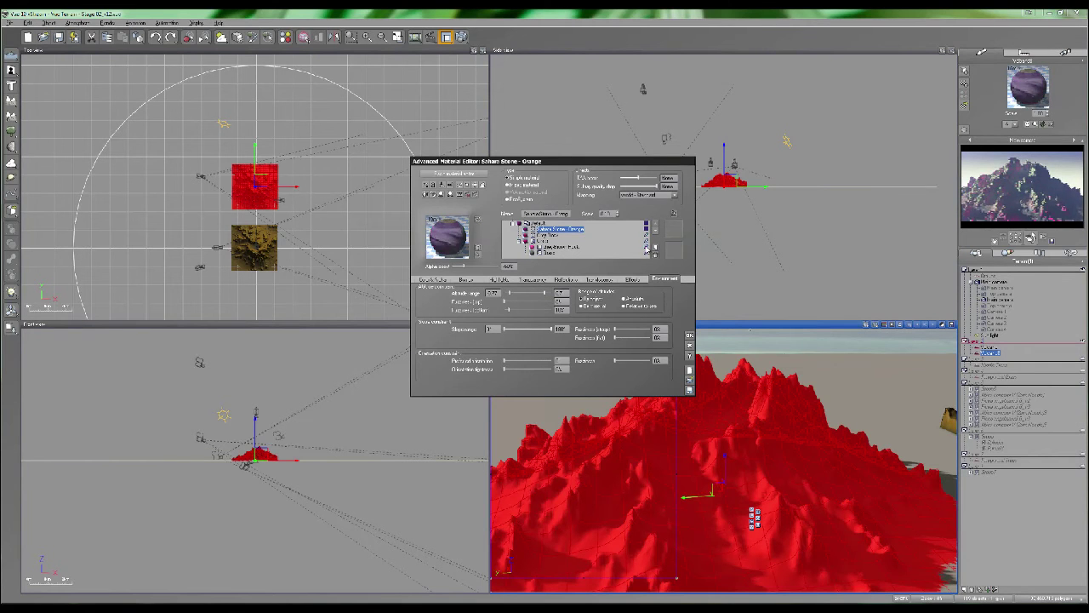
Highlight the Sahara Stone - Orange layer on the terrain with a bright magenta color to show its distribution
{"action": "left_click", "coordinate": [645, 228]}
{"action": "left_click", "coordinate": [646, 228]}
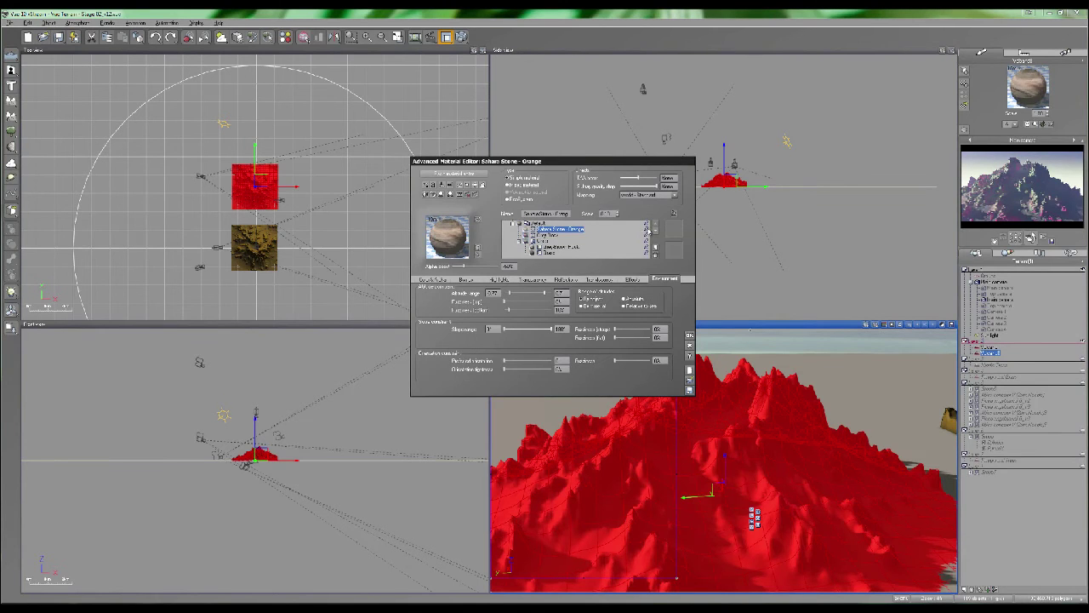
{"action": "left_click", "coordinate": [646, 228]}
{"action": "left_click", "coordinate": [714, 221]}
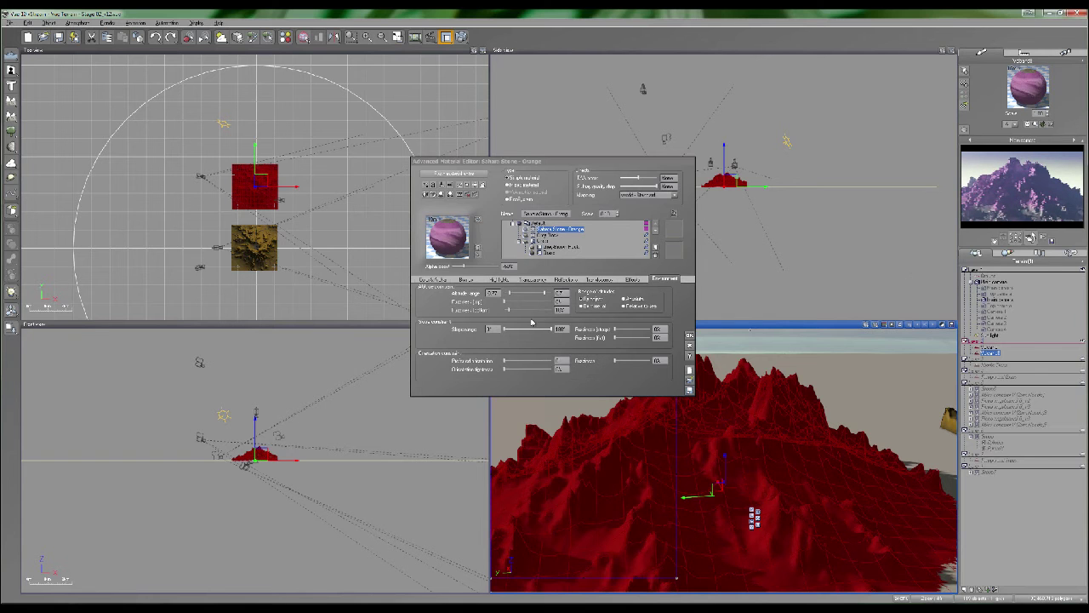
{"action": "left_click", "coordinate": [647, 229]}
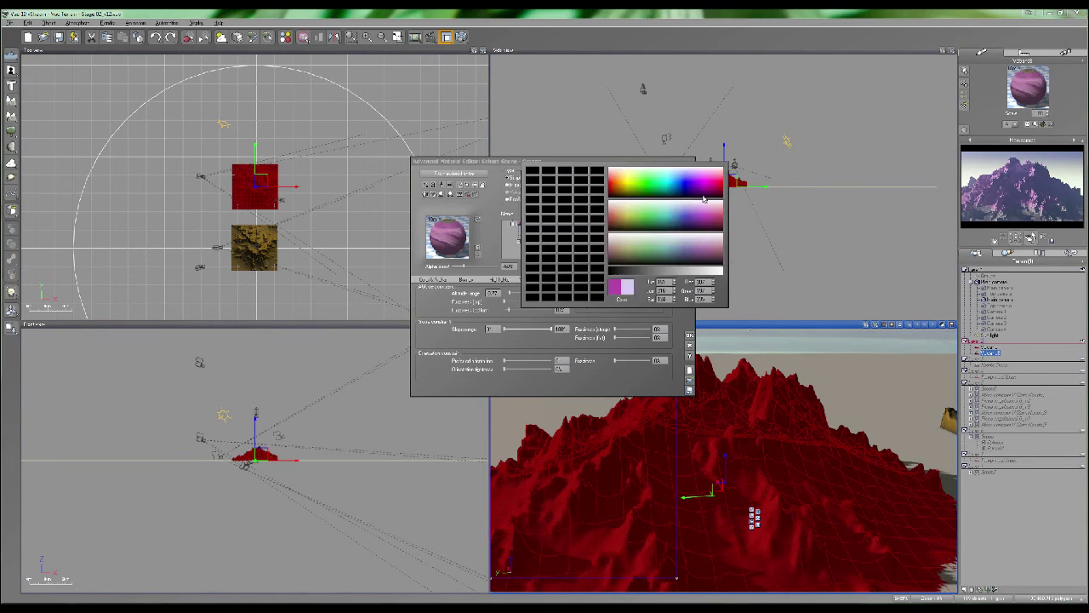
{"action": "left_click", "coordinate": [705, 186]}
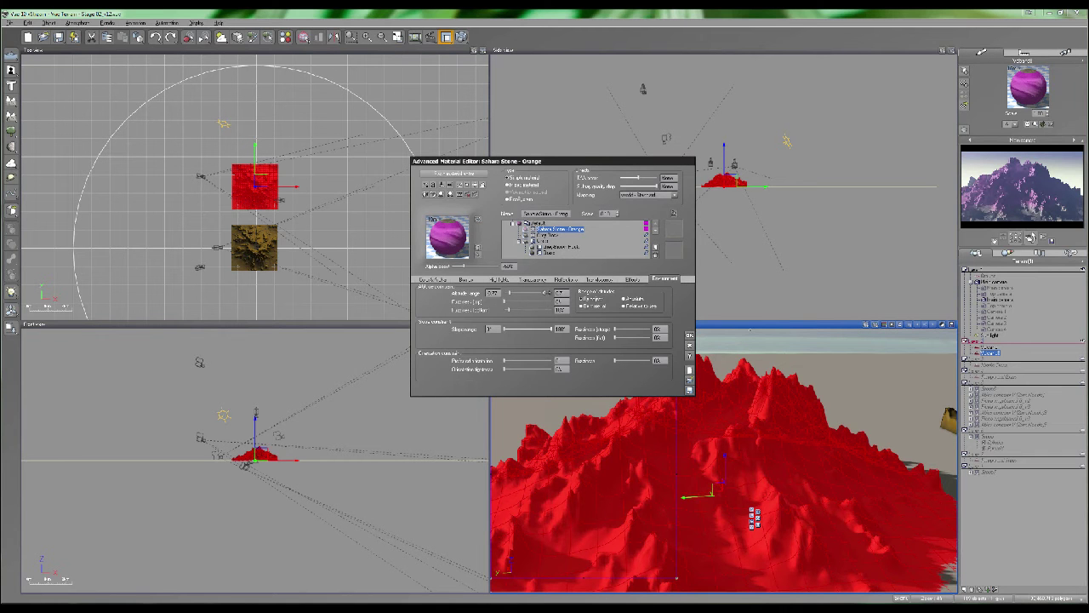
Restrict Sahara Stone - Orange to the lower part of the mountain by further reducing its upper altitude limit
{"action": "left_click_drag", "start_coordinate": [517, 302], "coordinate": [532, 292]}
{"action": "left_click", "coordinate": [1056, 198]}
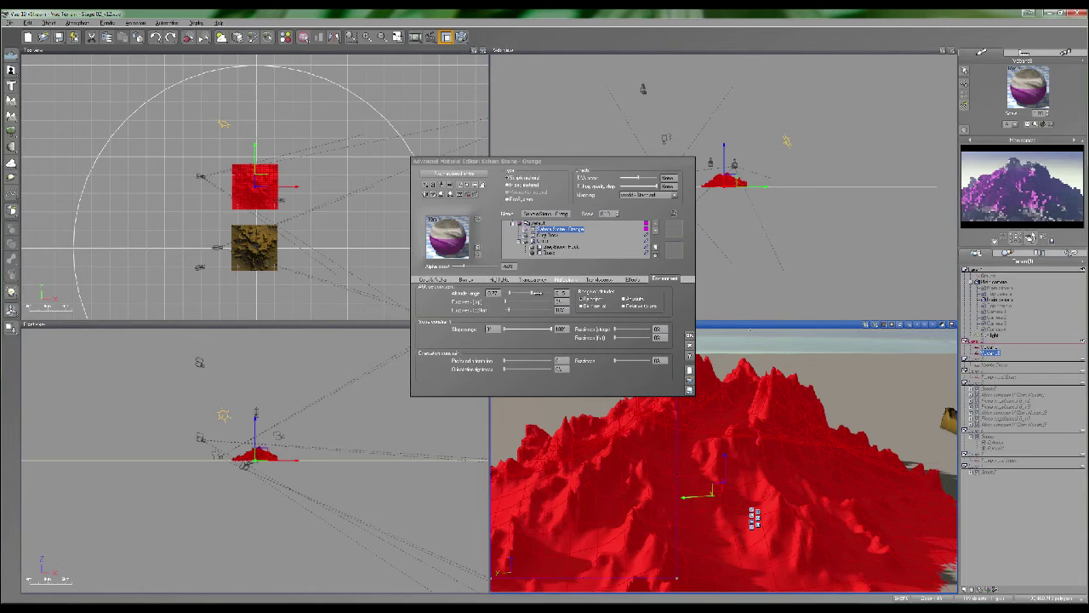
{"action": "left_click", "coordinate": [532, 292]}
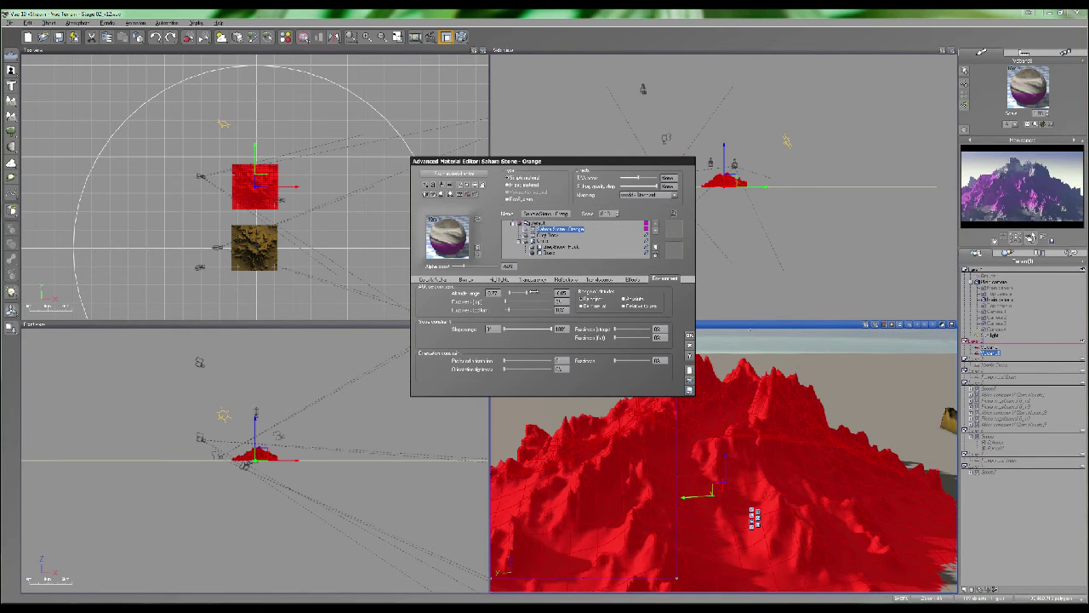
Compare the Grey-Brown Rock and Grey Rock layers with Sahara Stone - Orange and set the latter's alpha boost to 0%
{"action": "left_click", "coordinate": [563, 247]}
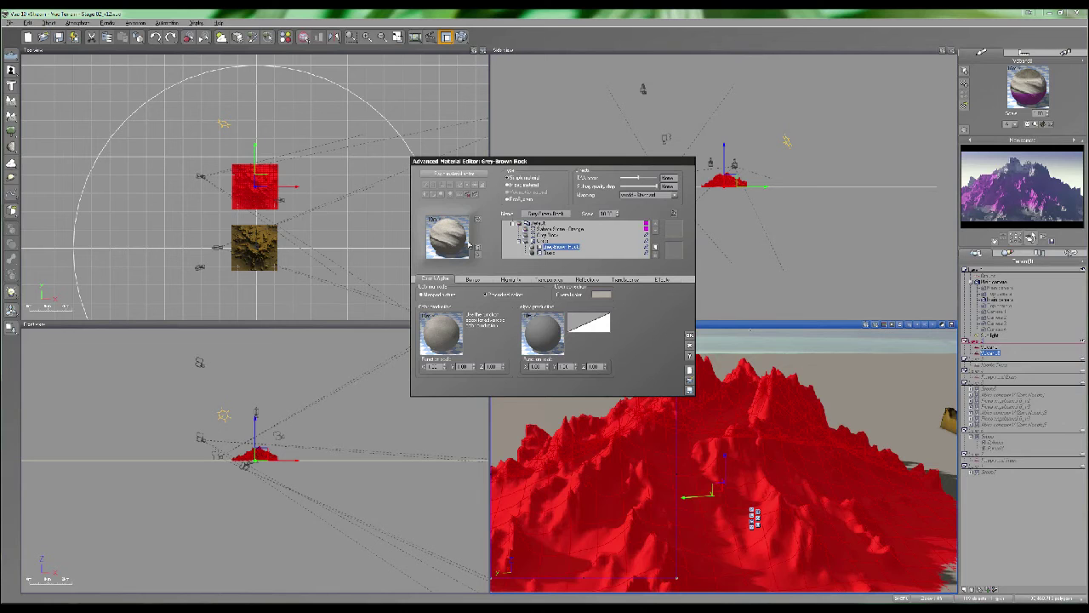
{"action": "left_click", "coordinate": [547, 235]}
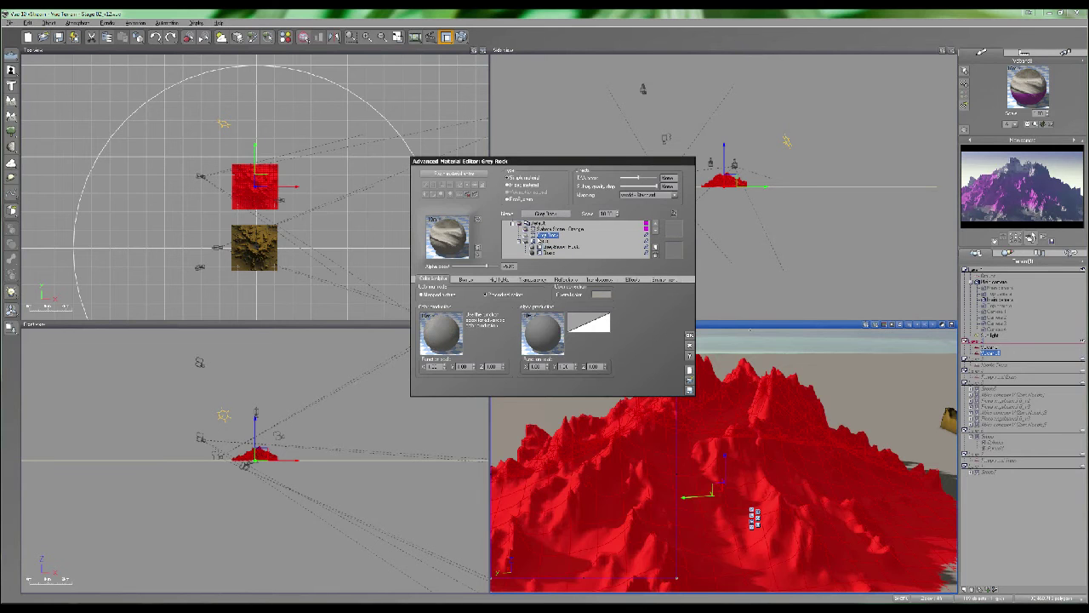
{"action": "left_click", "coordinate": [557, 229]}
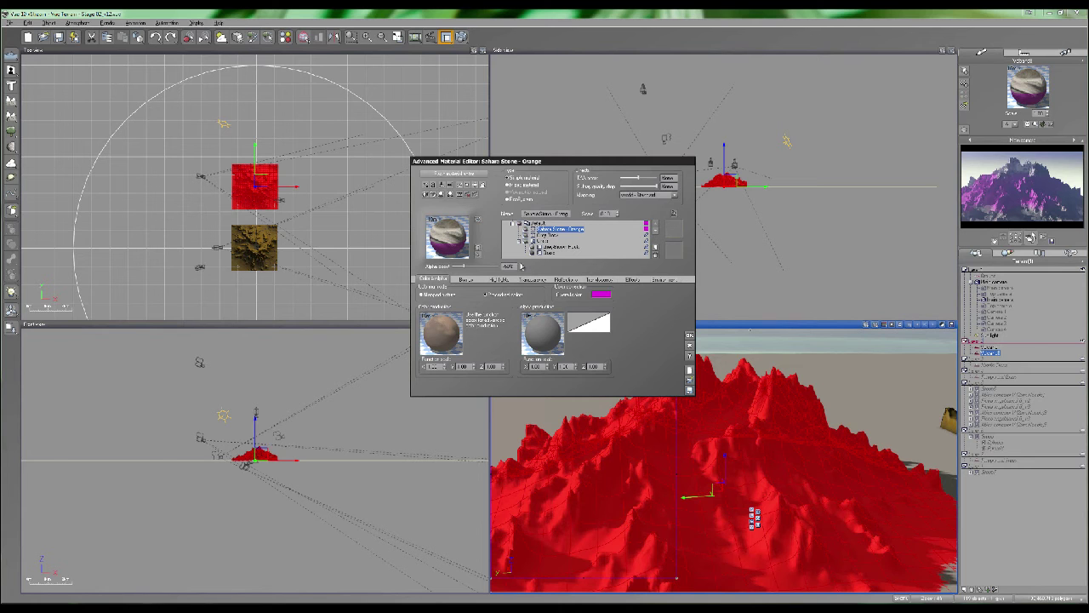
{"action": "left_click", "coordinate": [511, 266]}
{"action": "type", "text": "0"}
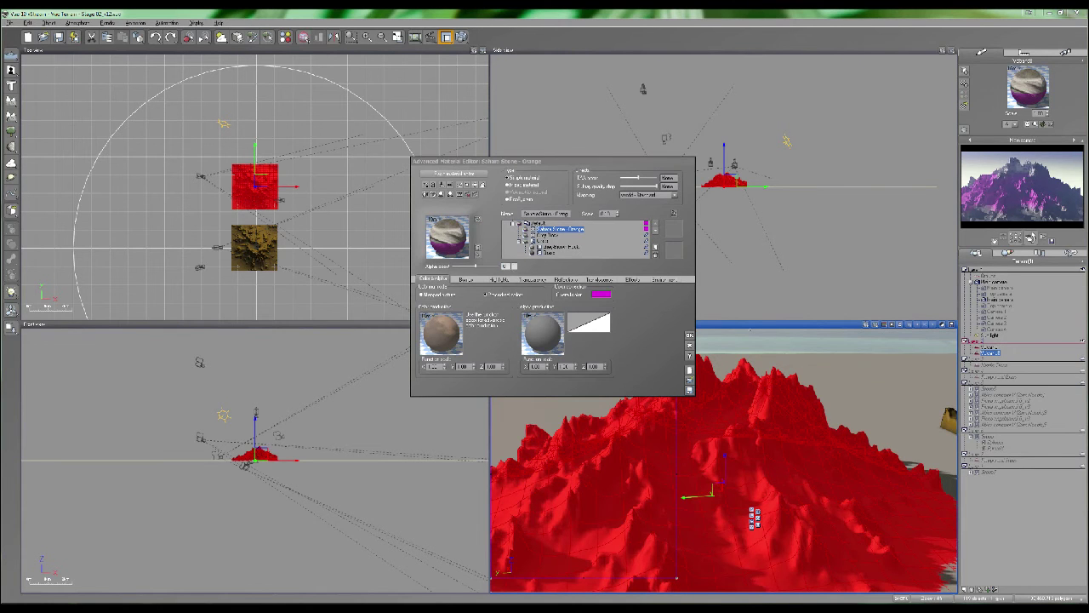
Set the minimum of the Sahara Stone - Orange layer's slope range to 17°
{"action": "left_click", "coordinate": [665, 279]}
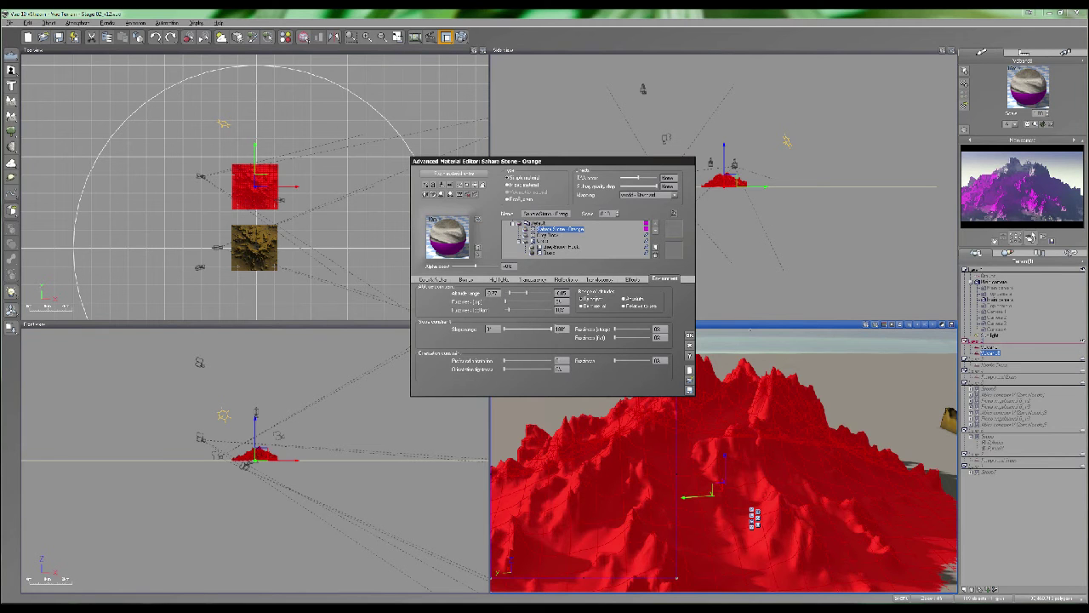
{"action": "double_click", "coordinate": [559, 329]}
{"action": "left_click", "coordinate": [495, 328]}
{"action": "type", "text": "45"}
{"action": "left_click", "coordinate": [531, 321]}
{"action": "double_click", "coordinate": [493, 329]}
{"action": "type", "text": "17"}
{"action": "key", "text": "Return"}
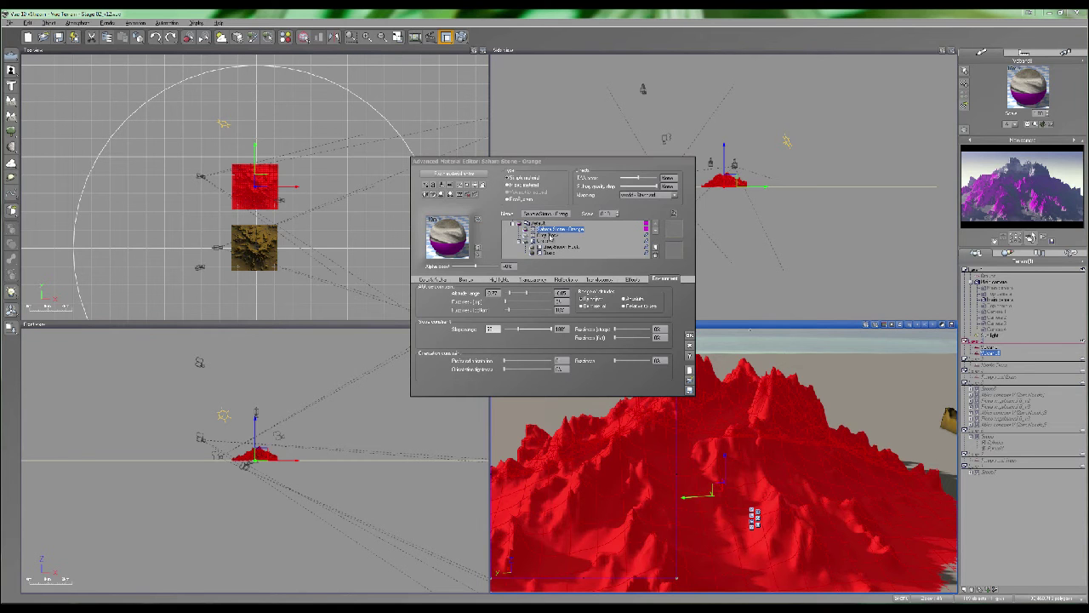
Check Grey Rock's orientation settings and increase the preferred orientation and orientation tightness of Sahara Stone - Orange
{"action": "left_click", "coordinate": [549, 235]}
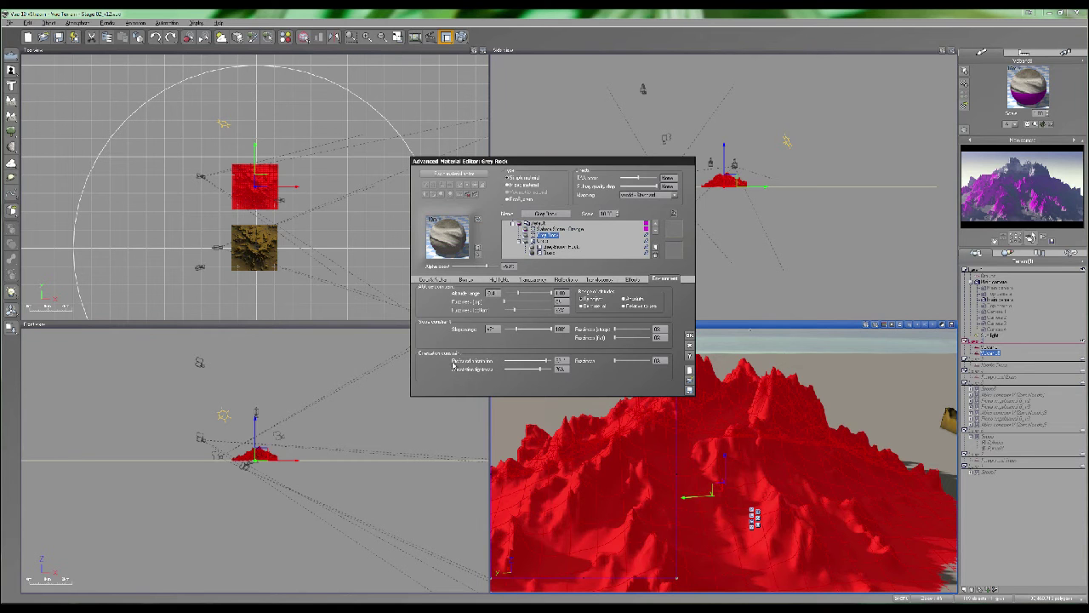
{"action": "left_click", "coordinate": [562, 360]}
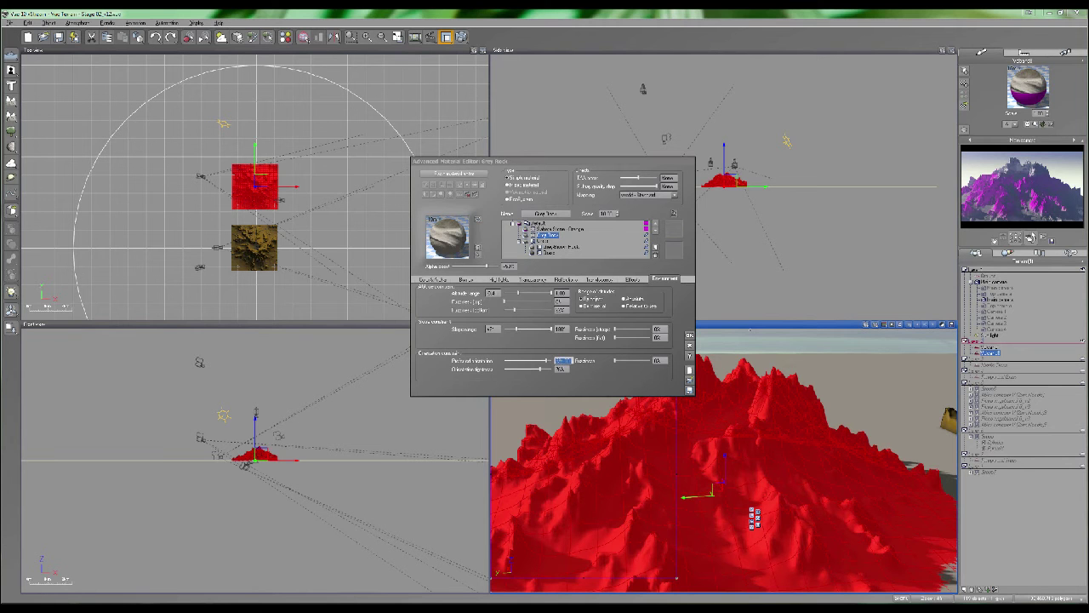
{"action": "left_click", "coordinate": [545, 228]}
{"action": "left_click_drag", "start_coordinate": [513, 360], "coordinate": [535, 361]}
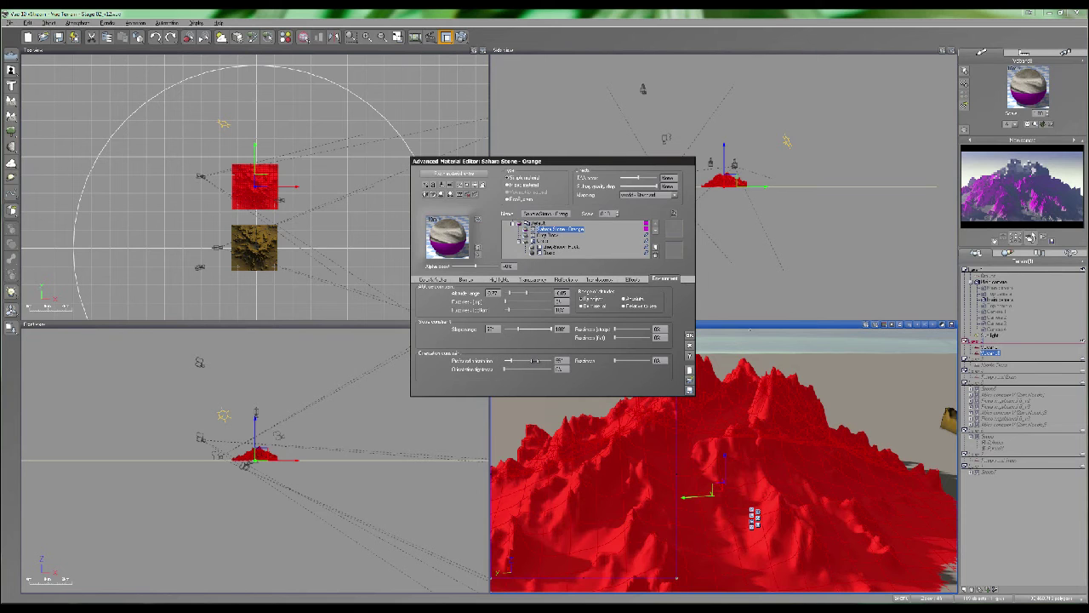
{"action": "left_click_drag", "start_coordinate": [508, 368], "coordinate": [536, 370]}
{"action": "right_click", "coordinate": [1021, 207]}
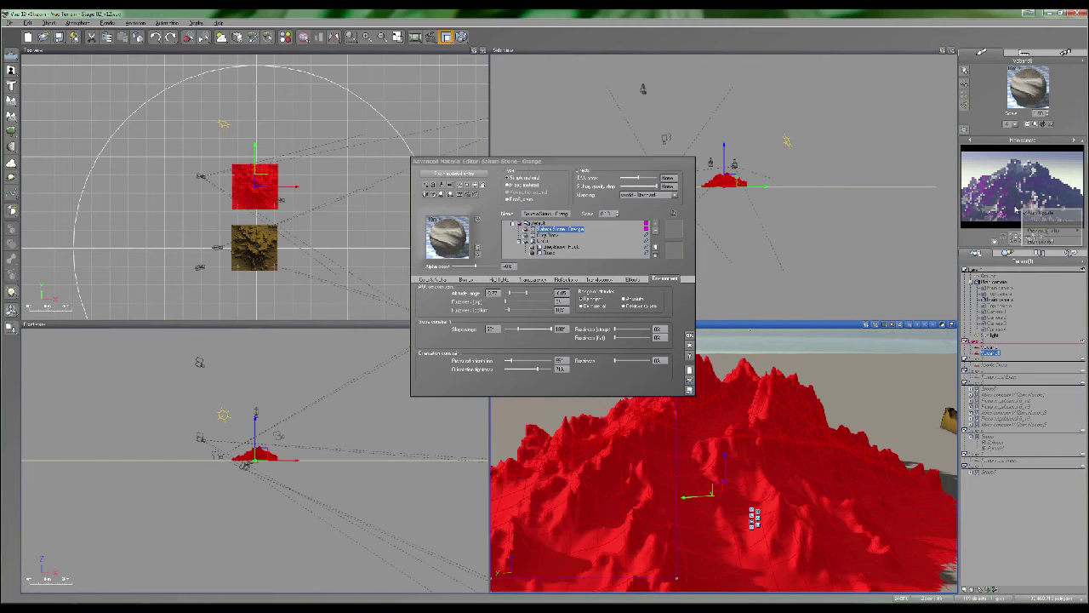
{"action": "left_click", "coordinate": [995, 212]}
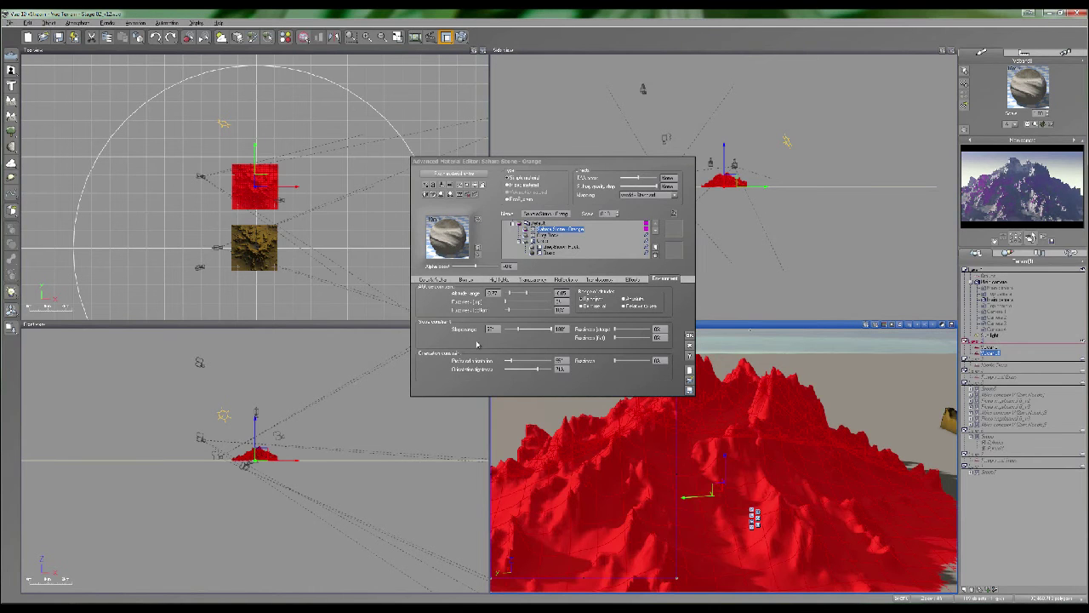
{"action": "left_click", "coordinate": [537, 370]}
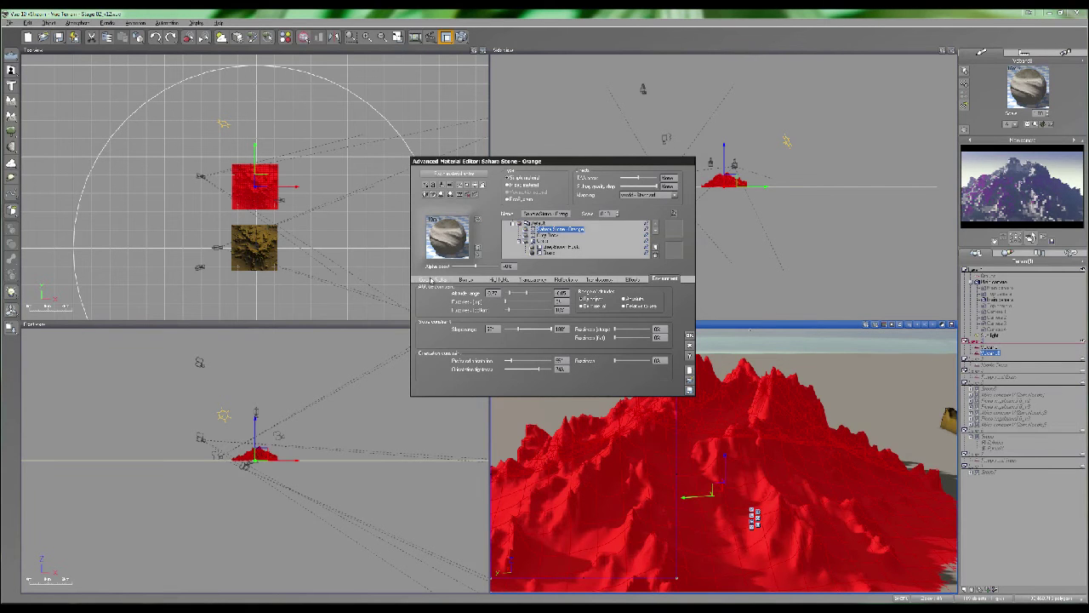
Lighten the overall color of the Sahara Stone - Orange layer to a pale beige
{"action": "left_click", "coordinate": [431, 279]}
{"action": "left_click", "coordinate": [602, 296]}
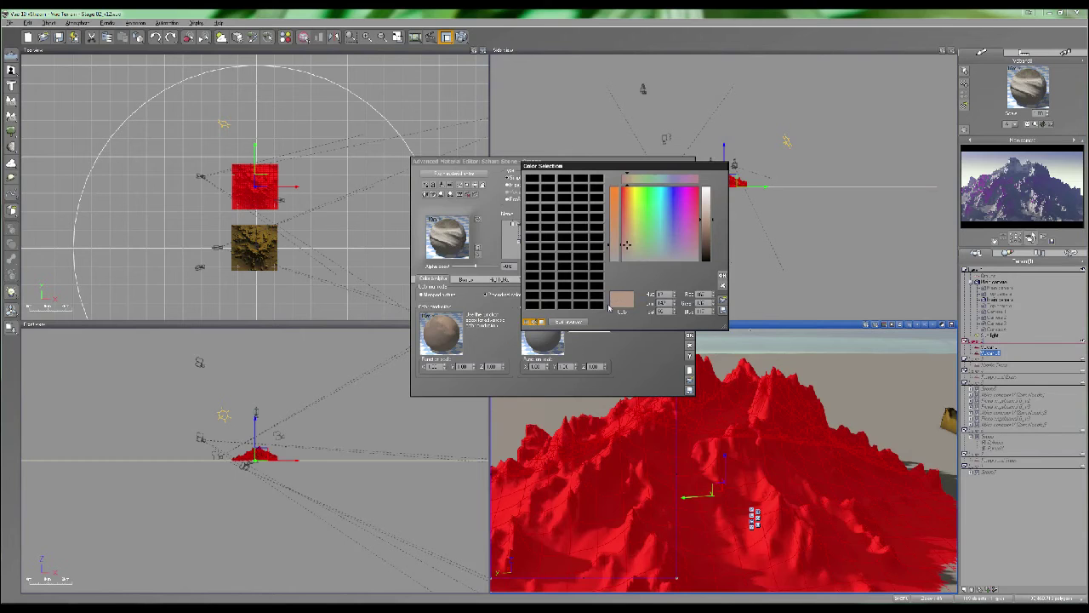
{"action": "left_click_drag", "start_coordinate": [716, 243], "coordinate": [707, 206]}
{"action": "left_click", "coordinate": [724, 278]}
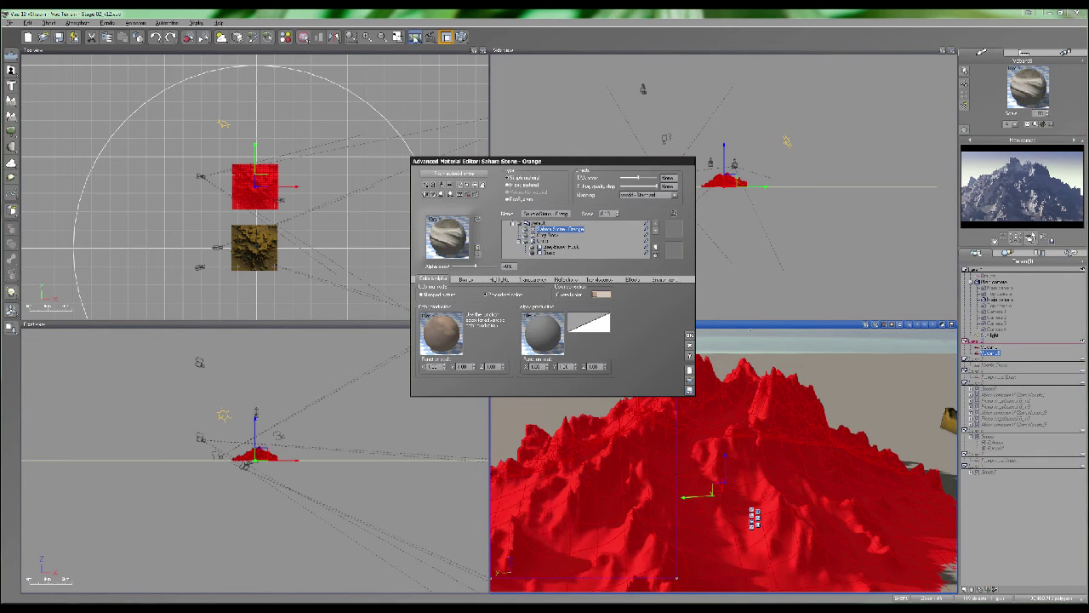
Review an earlier render of the dark rocky mountain in the render history as a color reference
{"action": "left_click", "coordinate": [414, 36]}
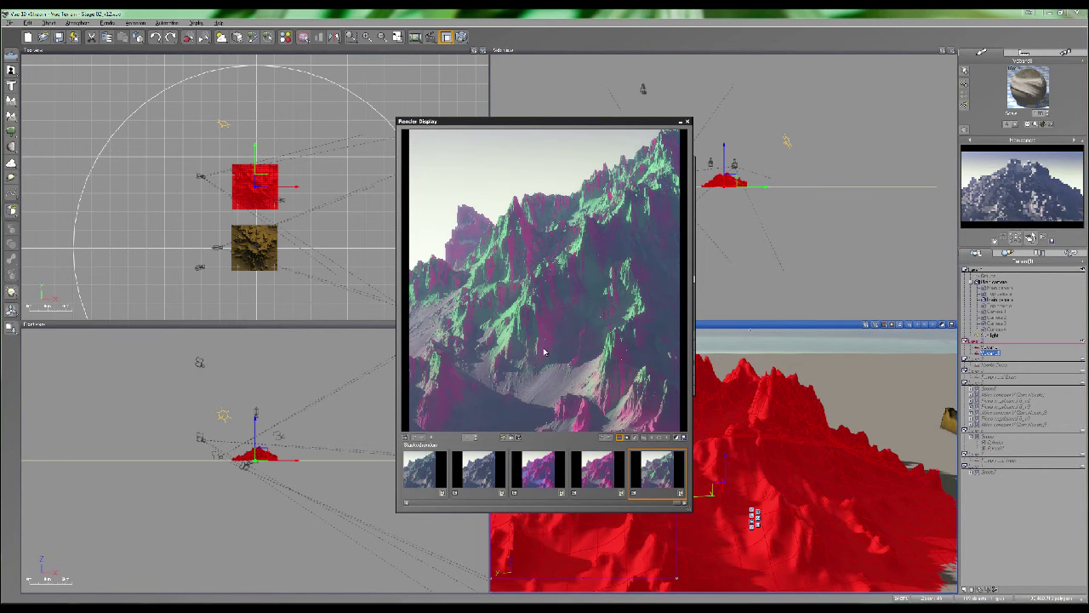
{"action": "left_click", "coordinate": [473, 503]}
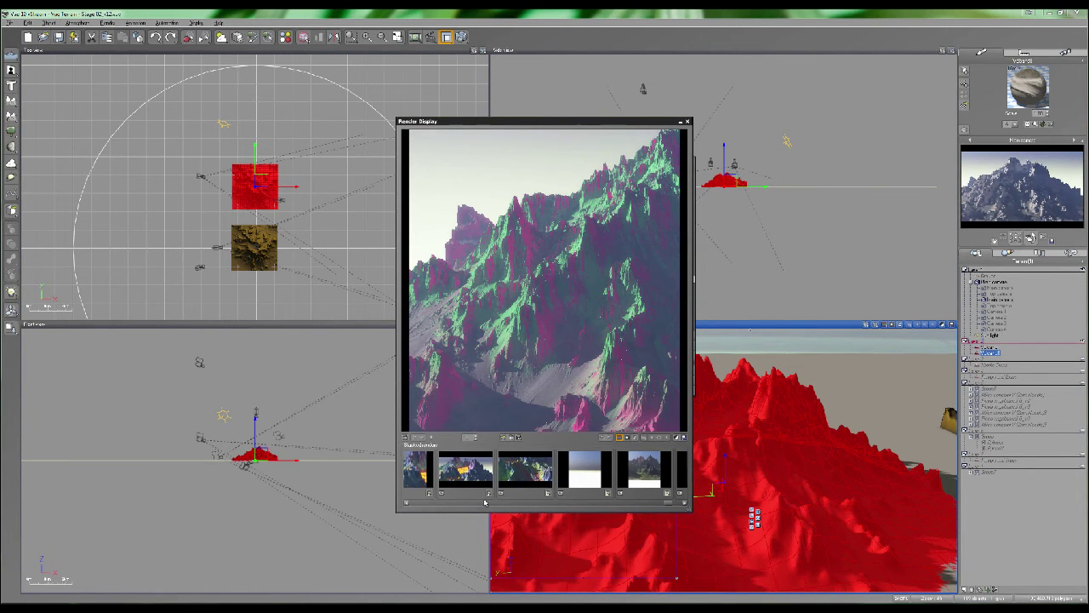
{"action": "left_click", "coordinate": [644, 471]}
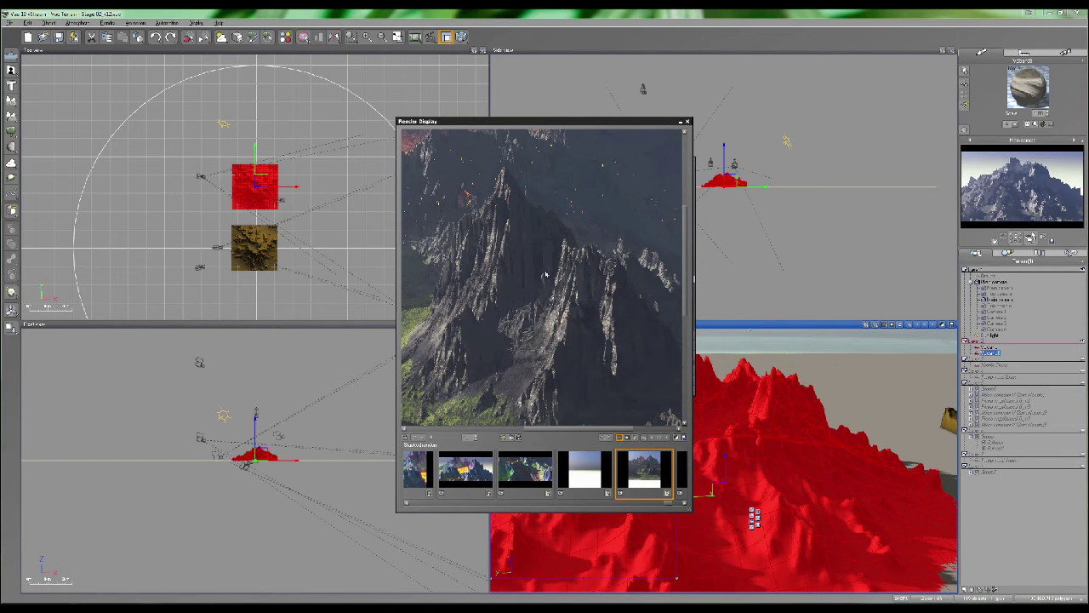
{"action": "left_click", "coordinate": [687, 122]}
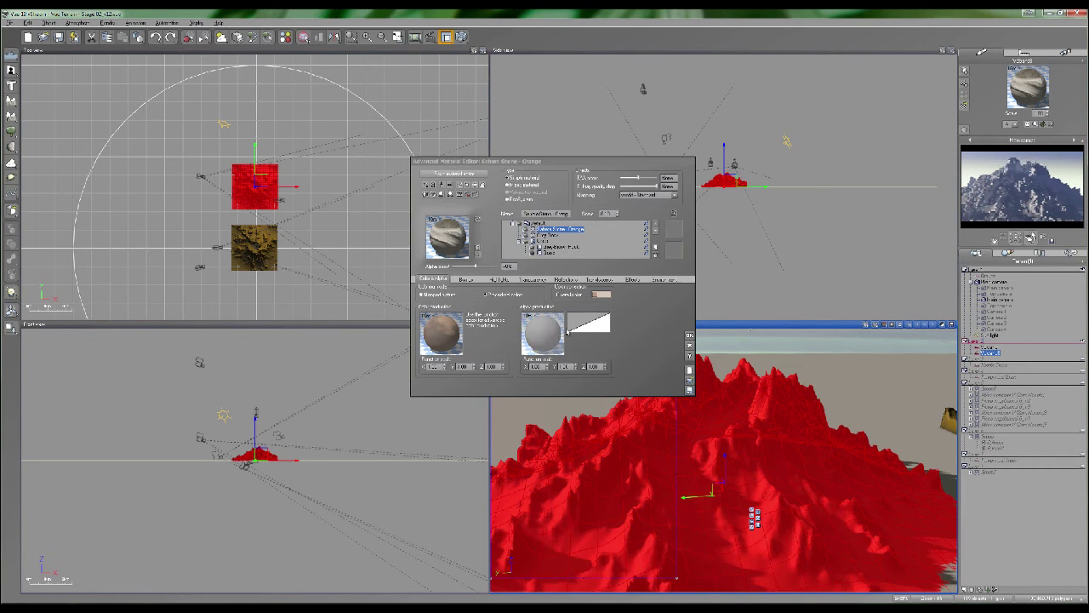
Change the overall color of the Grey Rock layer to a darker, slightly warm grey
{"action": "left_click", "coordinate": [532, 246]}
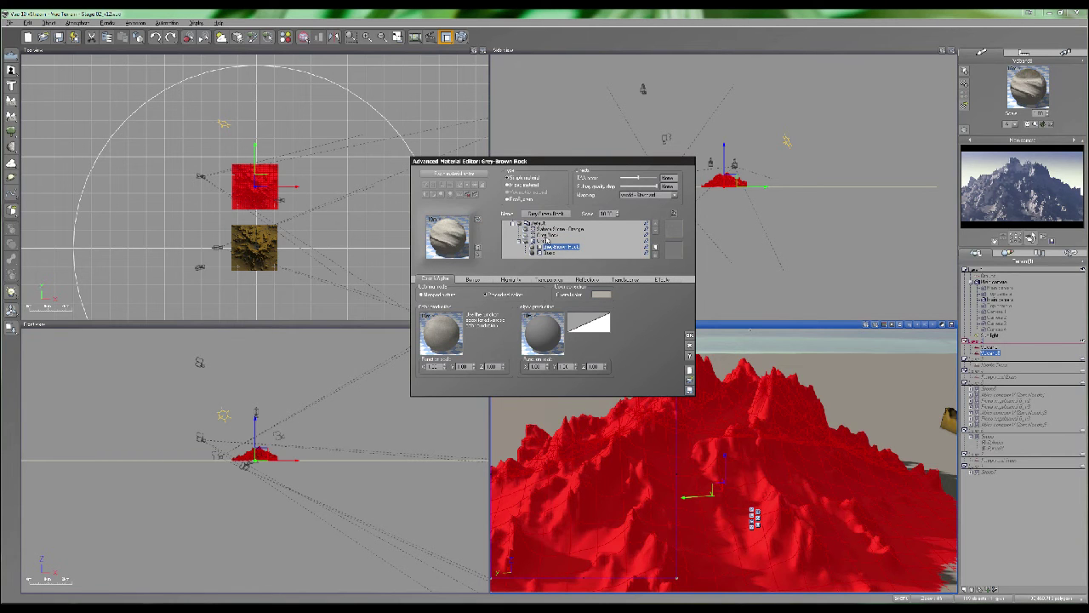
{"action": "left_click", "coordinate": [545, 236]}
{"action": "right_click", "coordinate": [602, 294]}
{"action": "left_click", "coordinate": [621, 299]}
{"action": "left_click", "coordinate": [617, 256]}
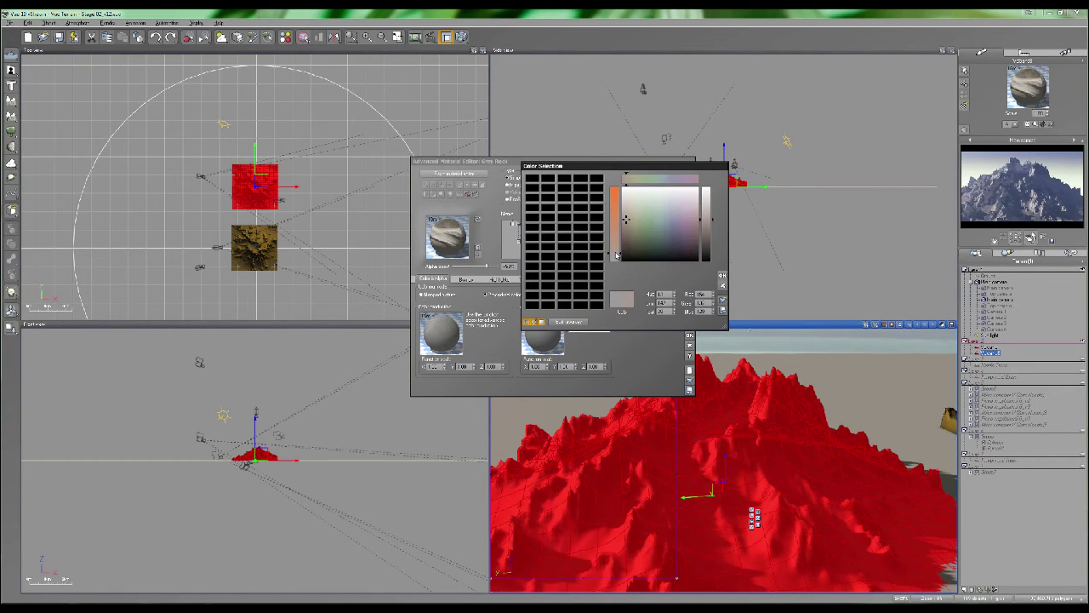
{"action": "left_click_drag", "start_coordinate": [629, 249], "coordinate": [627, 247]}
{"action": "left_click_drag", "start_coordinate": [706, 223], "coordinate": [706, 236]}
{"action": "left_click", "coordinate": [616, 258]}
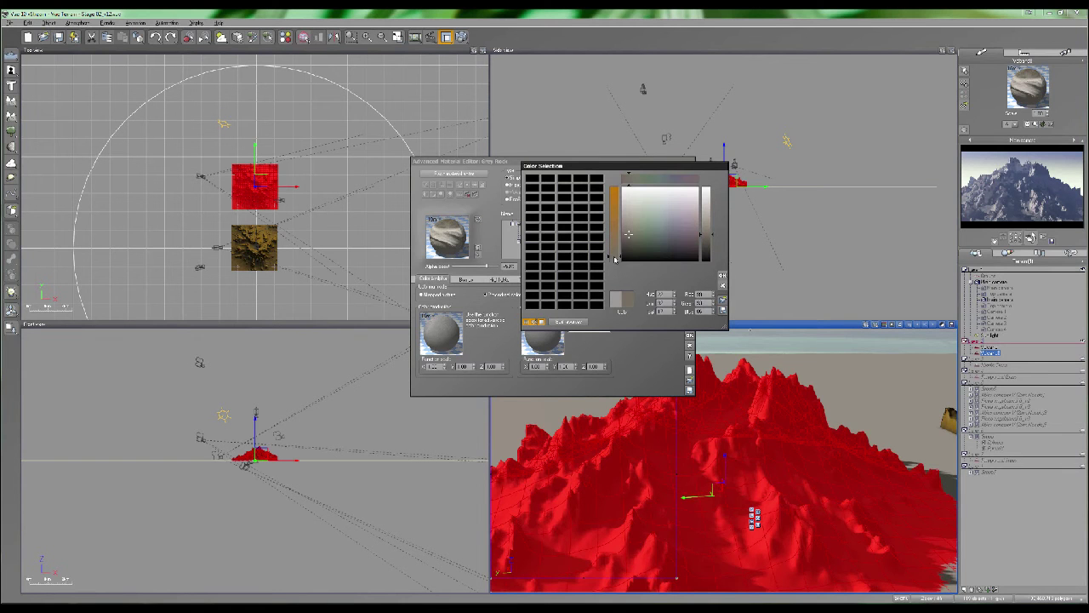
{"action": "left_click_drag", "start_coordinate": [629, 234], "coordinate": [631, 240]}
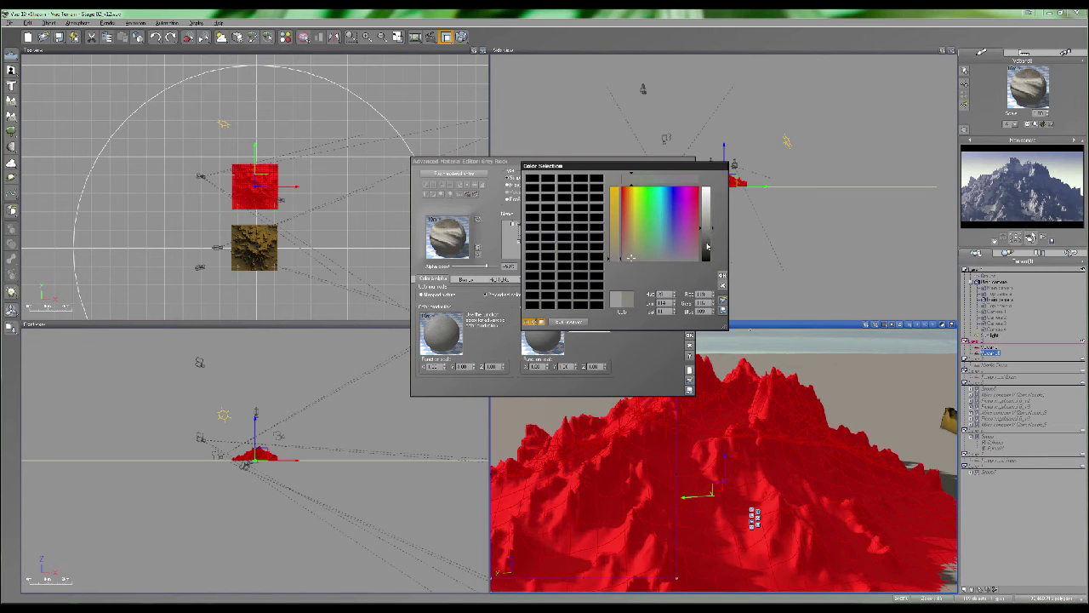
{"action": "left_click", "coordinate": [707, 247]}
{"action": "left_click", "coordinate": [721, 276]}
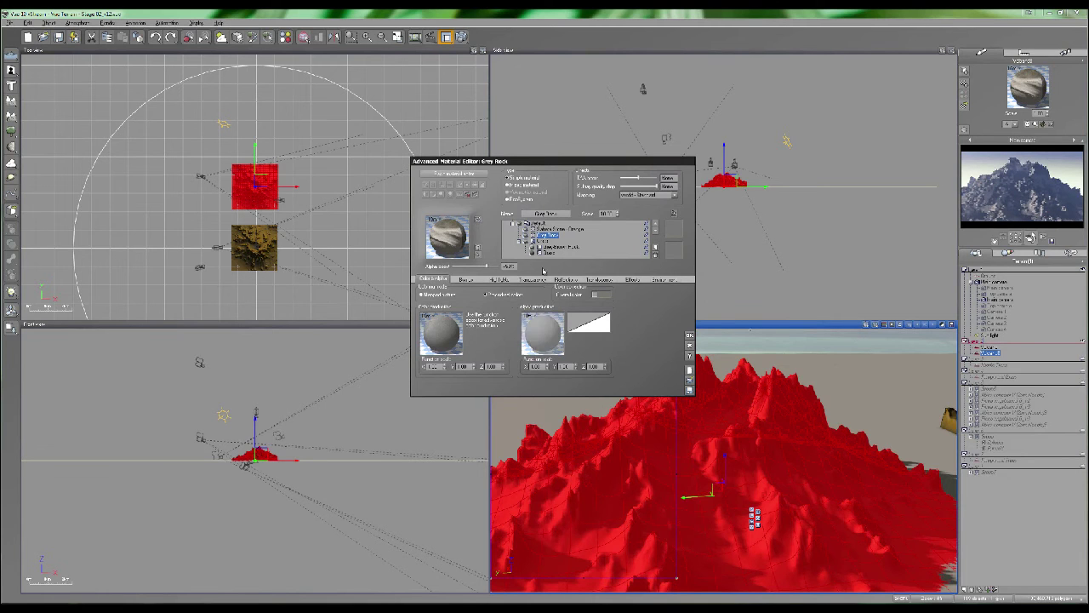
Darken the overall color of Sahara Stone - Orange to a muted brown and accept the material changes
{"action": "left_click", "coordinate": [553, 230]}
{"action": "right_click", "coordinate": [606, 296]}
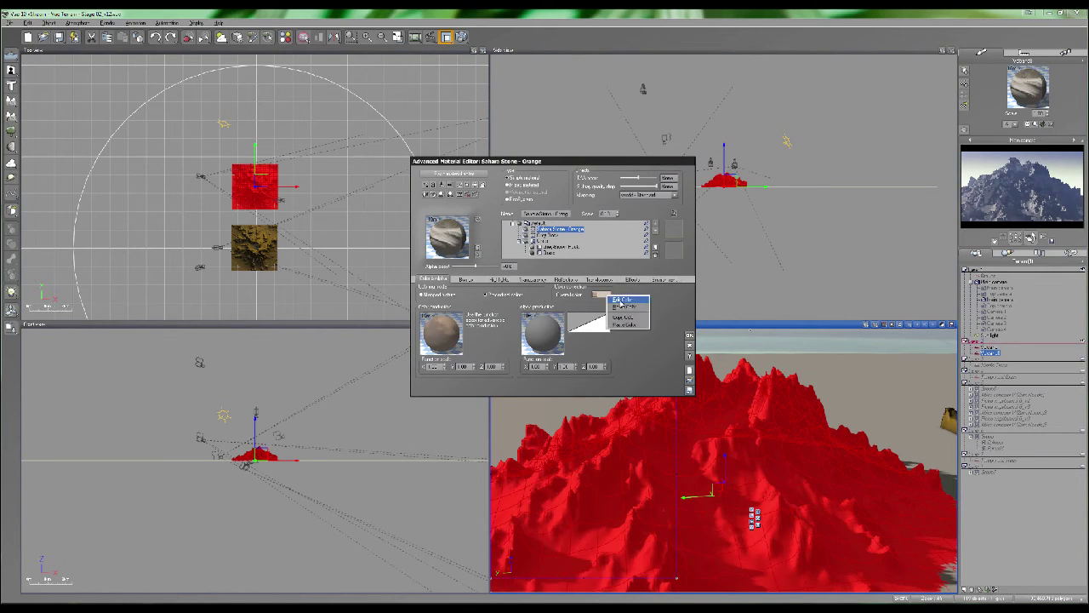
{"action": "left_click", "coordinate": [621, 300]}
{"action": "left_click", "coordinate": [706, 226]}
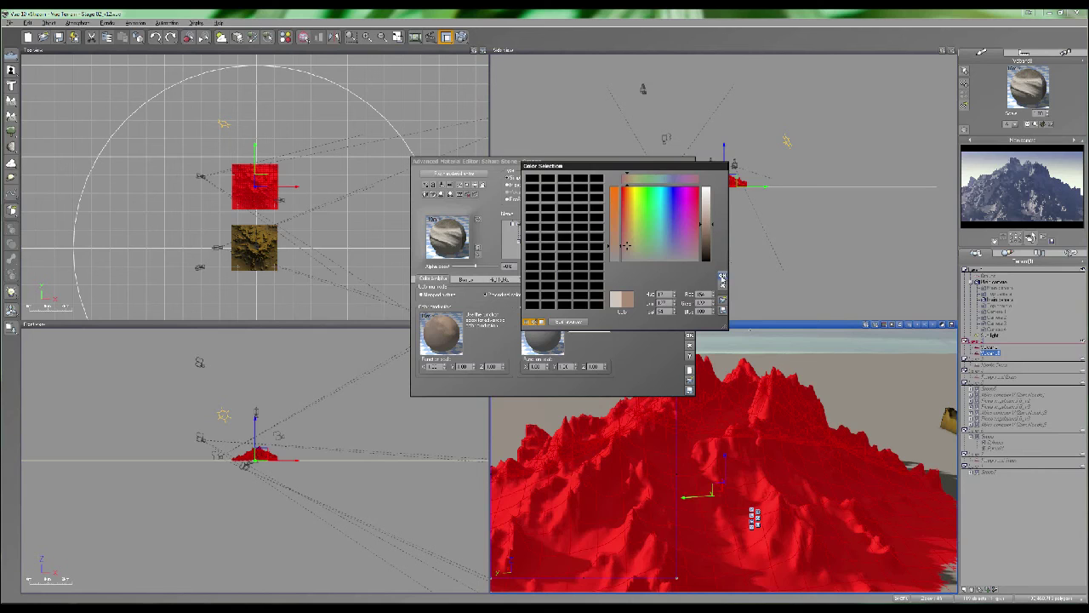
{"action": "left_click", "coordinate": [706, 217]}
{"action": "left_click", "coordinate": [722, 276]}
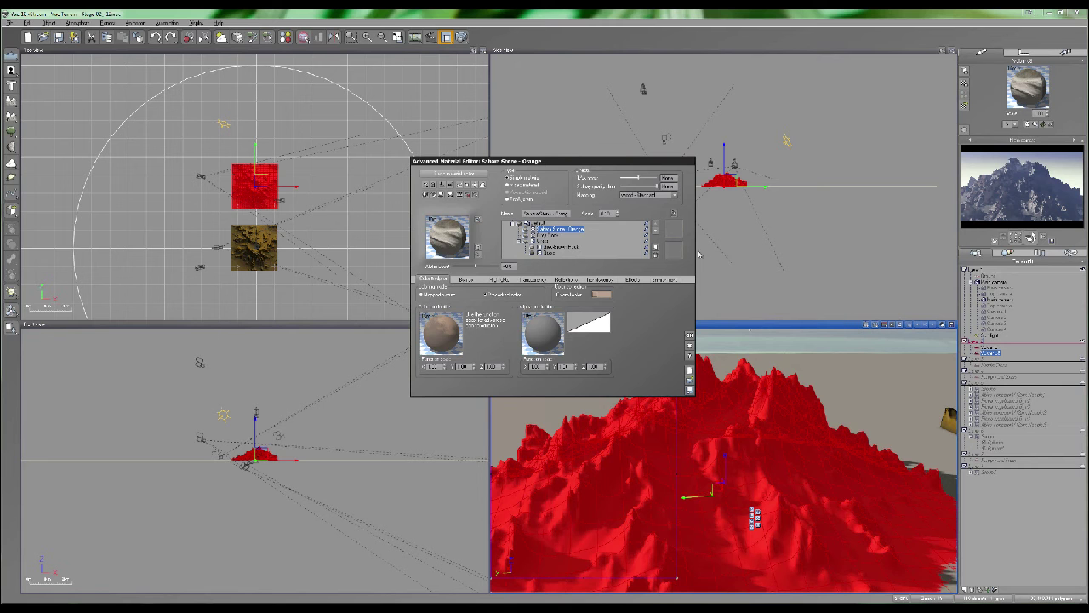
{"action": "left_click", "coordinate": [689, 334]}
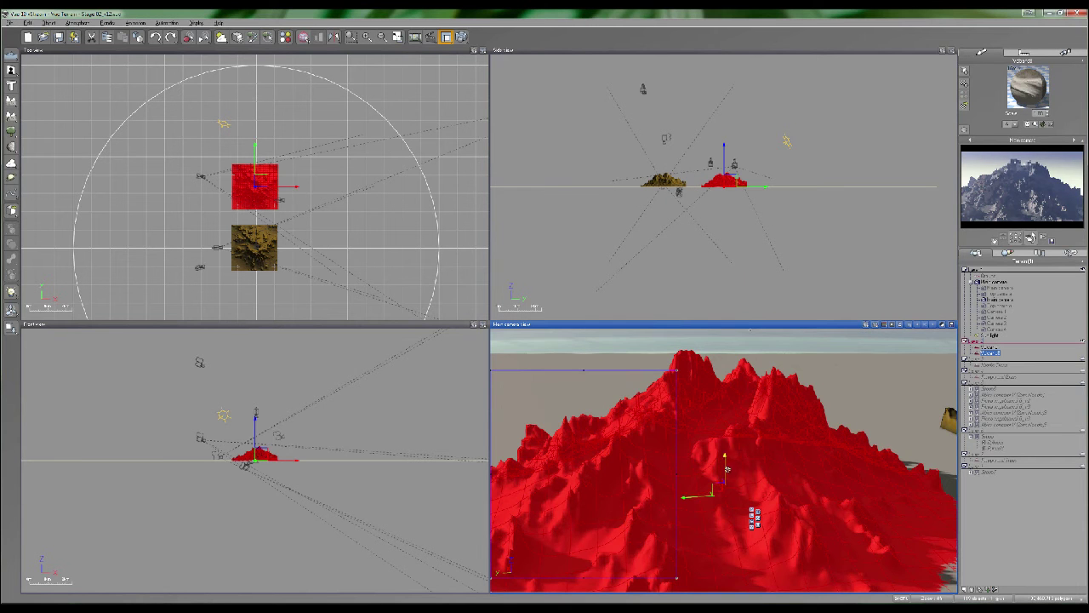
Reframe the main camera on the mountain from a lower viewpoint and test-render a region over its central slopes
{"action": "right_click_drag", "start_coordinate": [723, 445], "coordinate": [724, 414]}
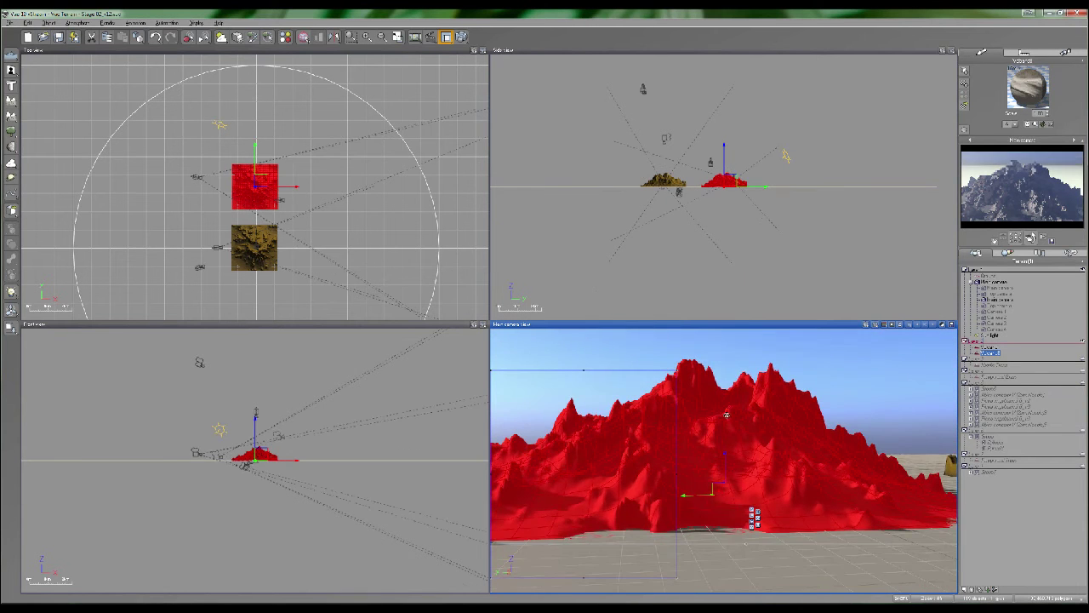
{"action": "scroll", "coordinate": [736, 432], "scroll_direction": "up", "scroll_amount": 3}
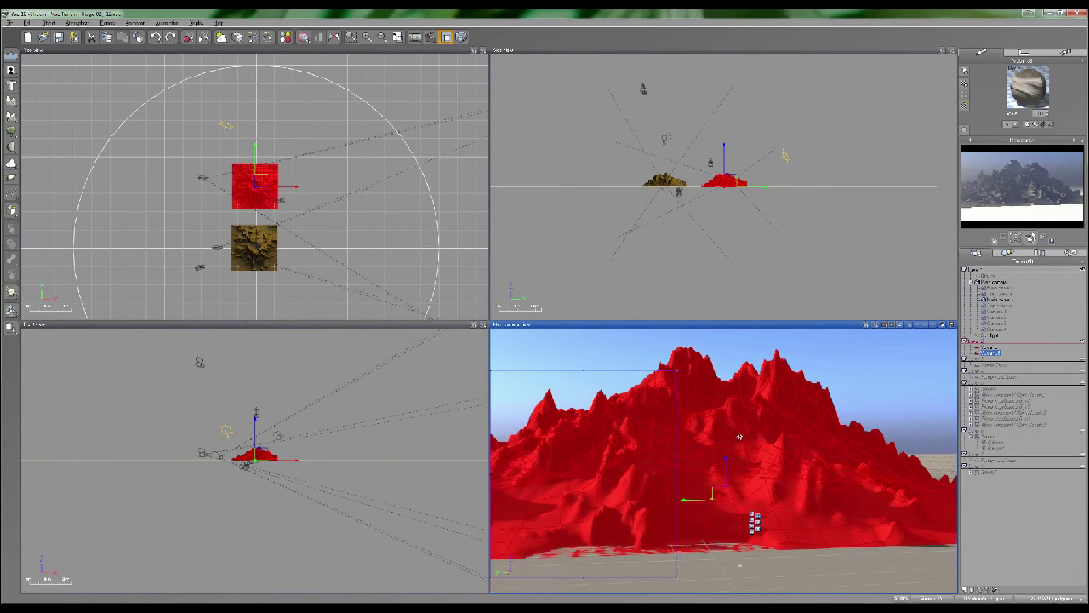
{"action": "scroll", "coordinate": [737, 434], "scroll_direction": "up", "scroll_amount": 2}
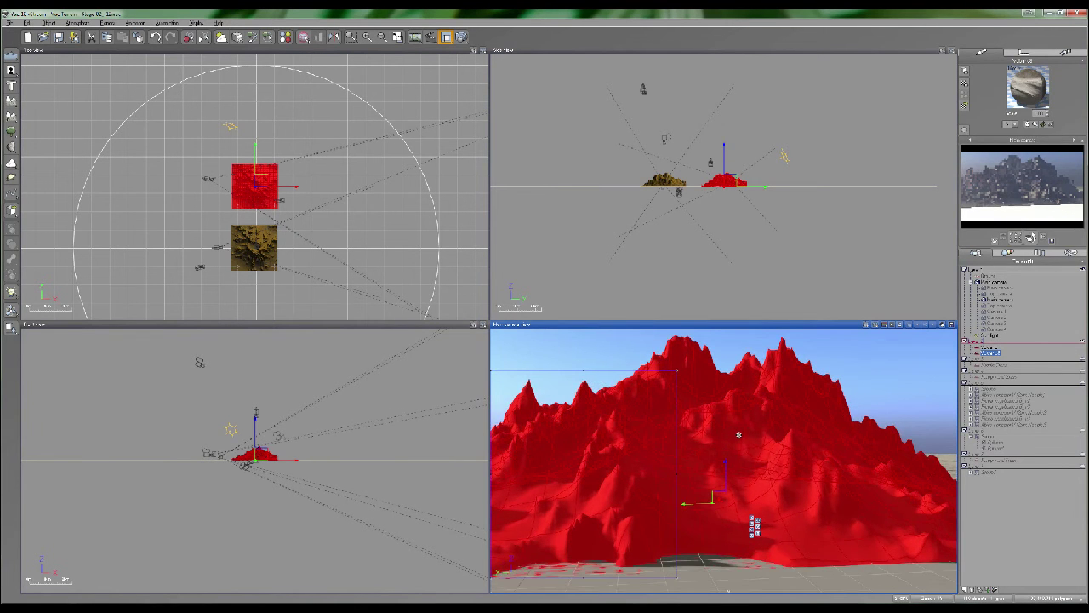
{"action": "scroll", "coordinate": [740, 447], "scroll_direction": "up", "scroll_amount": 3}
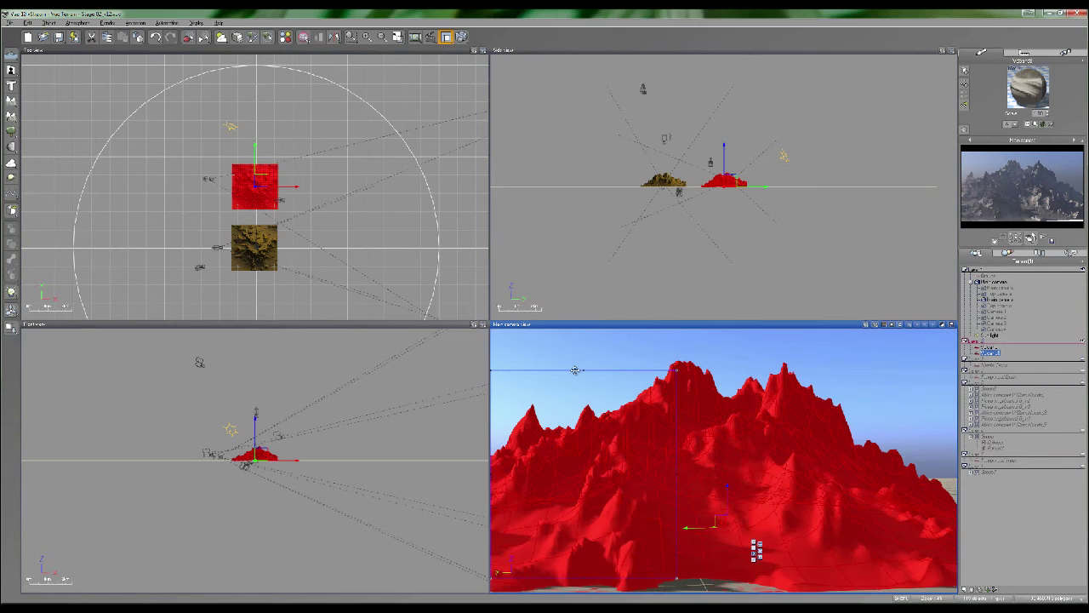
{"action": "left_click", "coordinate": [462, 37]}
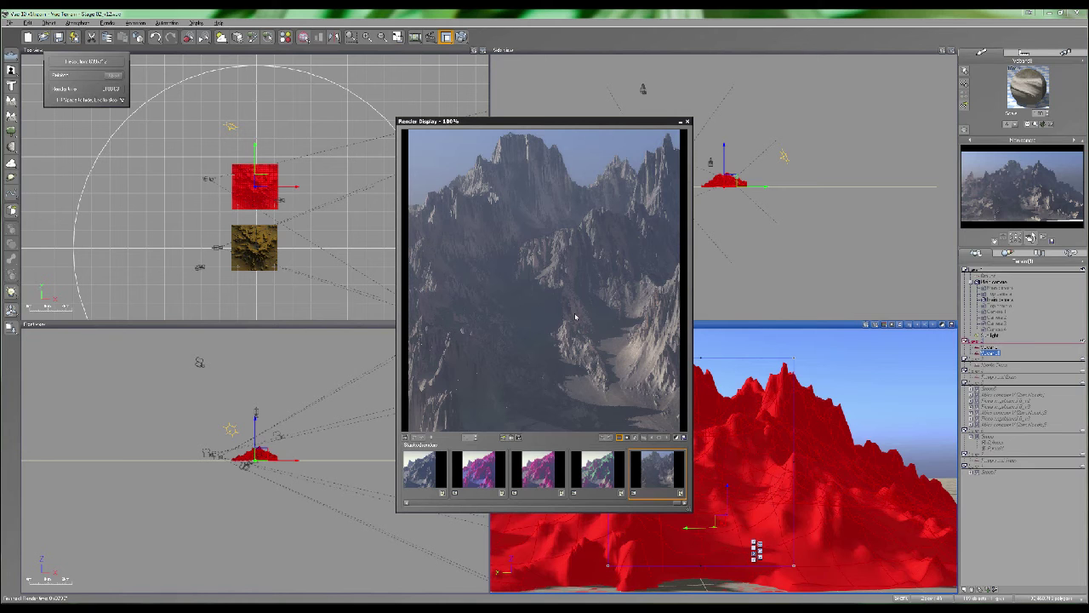
{"action": "left_click_drag", "start_coordinate": [628, 304], "coordinate": [582, 262]}
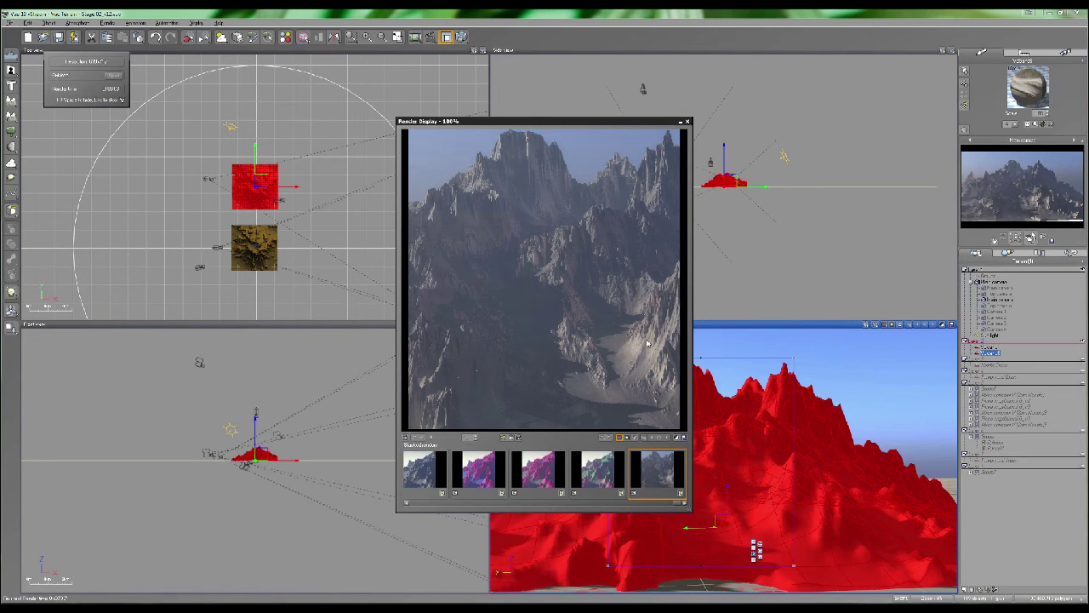
{"action": "left_click", "coordinate": [688, 121]}
Check the atmosphere's light settings without changing them and review the last render of the mountain
{"action": "left_click", "coordinate": [221, 38]}
{"action": "left_click", "coordinate": [280, 271]}
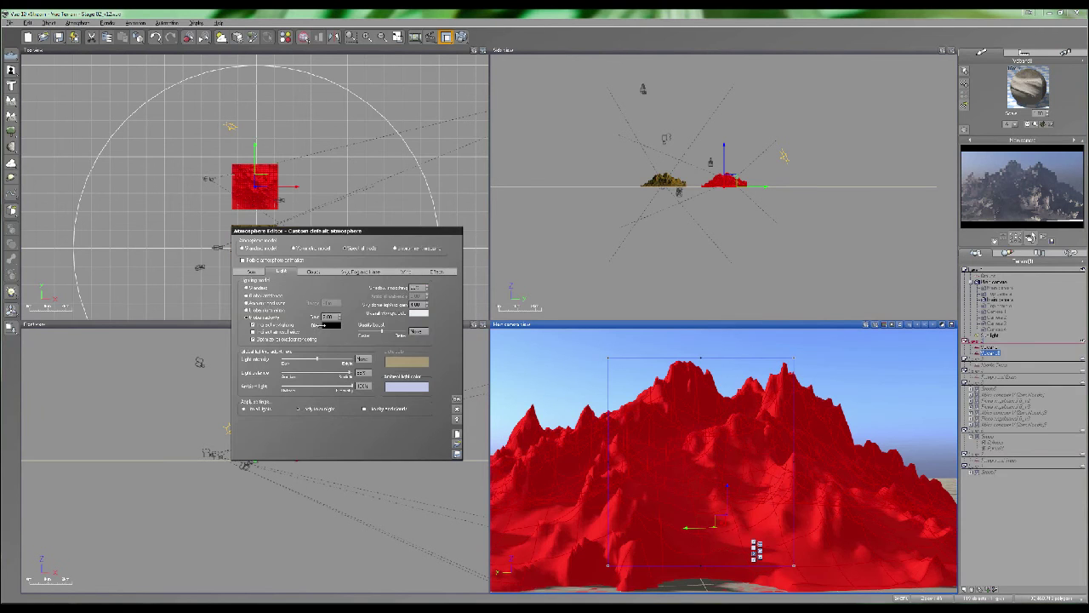
{"action": "double_click", "coordinate": [328, 317]}
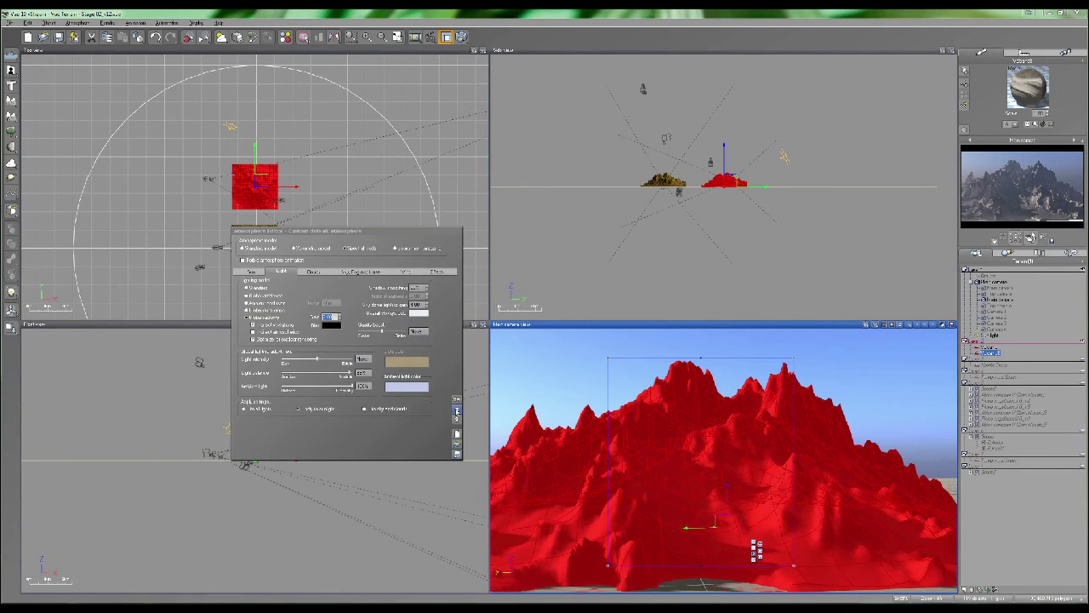
{"action": "left_click", "coordinate": [457, 411]}
{"action": "left_click", "coordinate": [415, 38]}
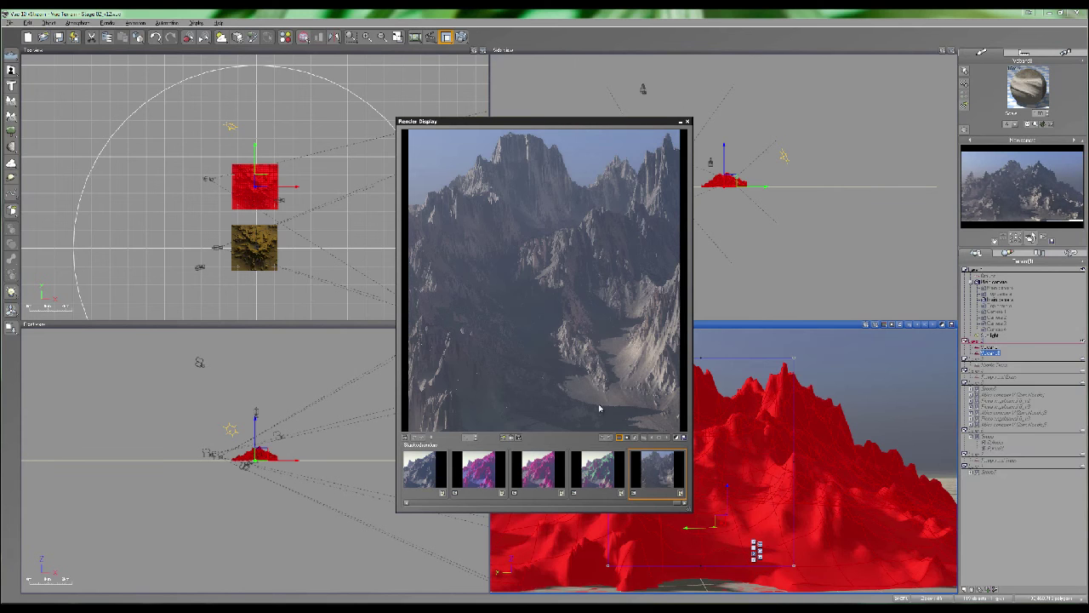
{"action": "left_click", "coordinate": [688, 121]}
Add the Grass Layer preset as a new layer above Sahara Stone - Orange in the terrain's material
{"action": "right_click", "coordinate": [1021, 82]}
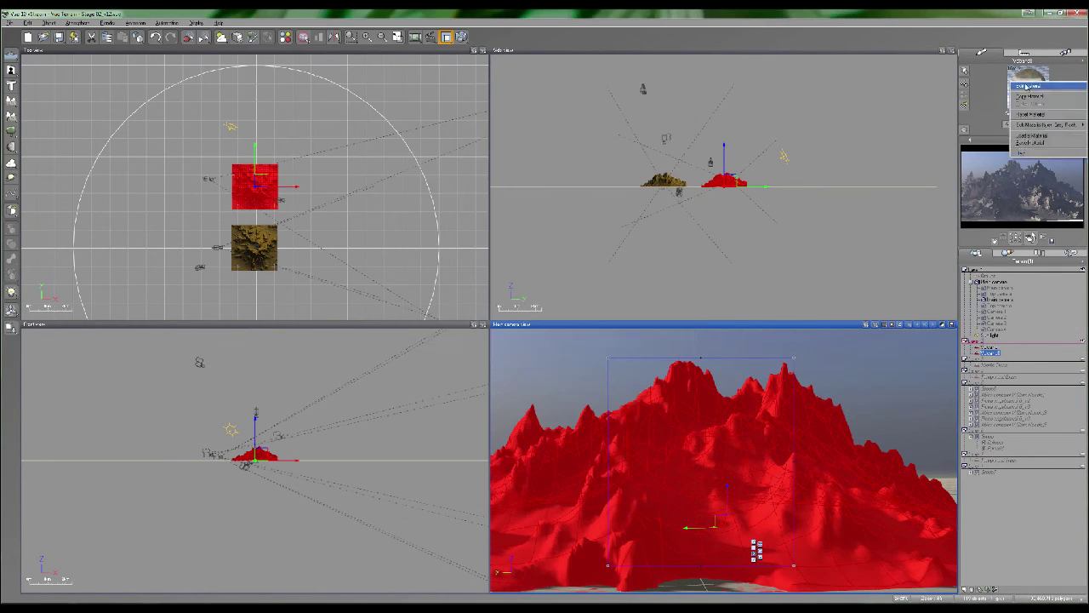
{"action": "left_click", "coordinate": [1028, 87]}
{"action": "left_click", "coordinate": [550, 235]}
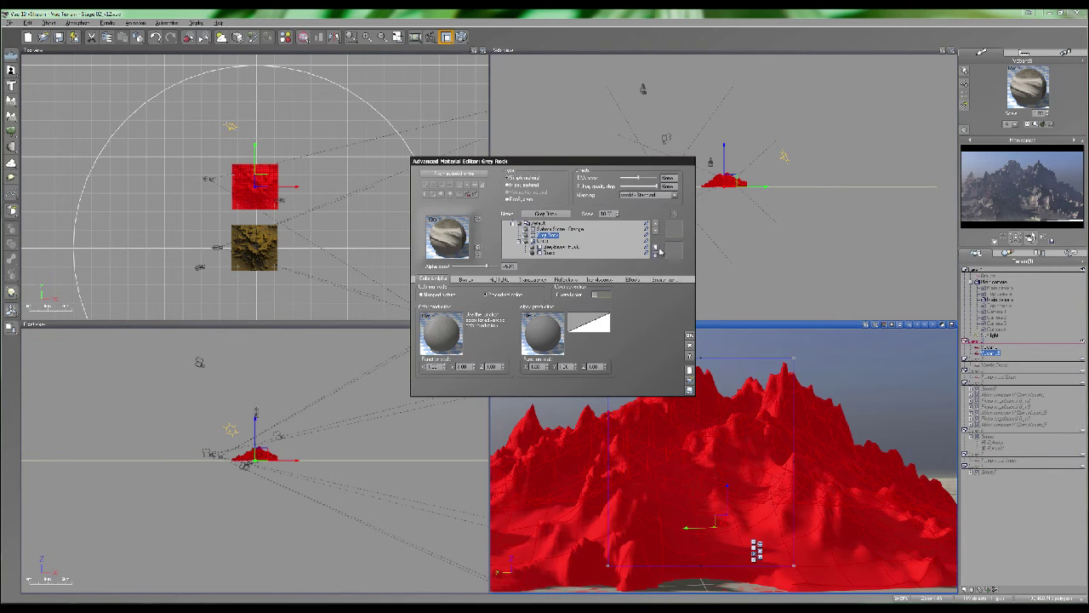
{"action": "left_click", "coordinate": [561, 229]}
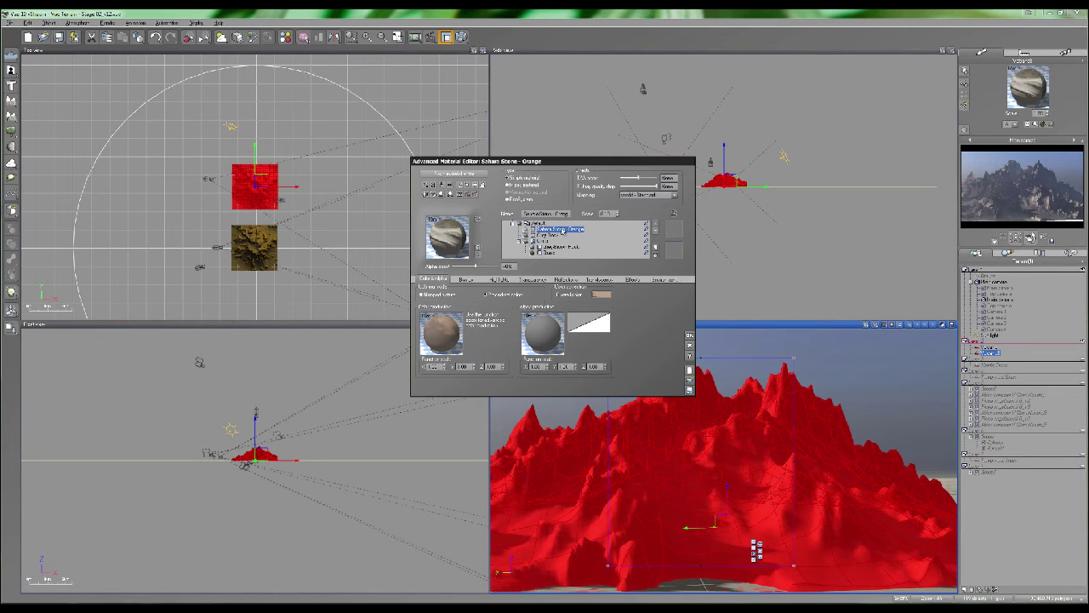
{"action": "left_click", "coordinate": [550, 235]}
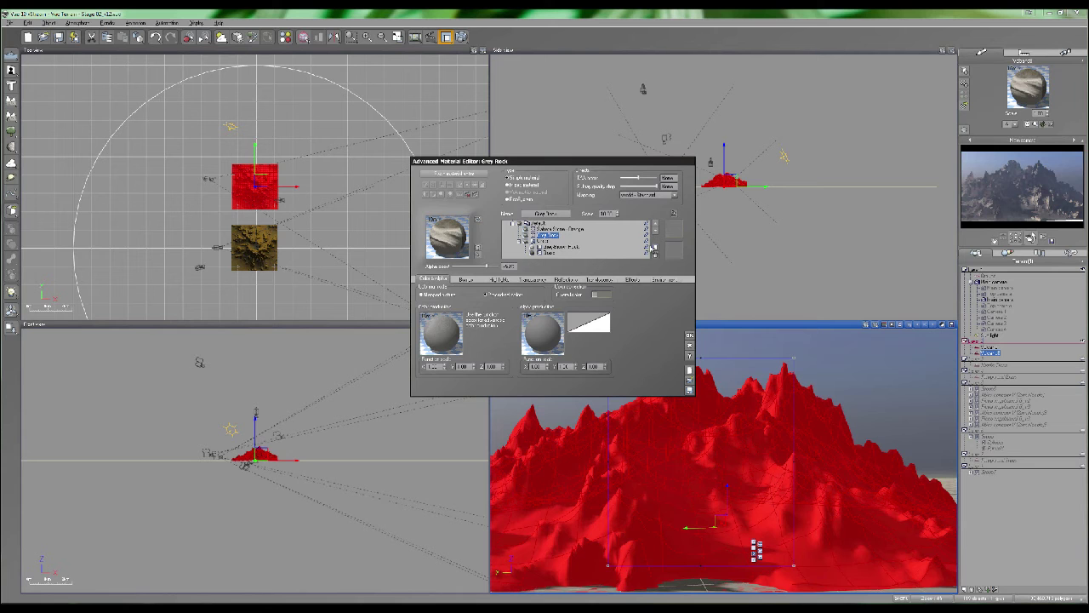
{"action": "double_click", "coordinate": [546, 236]}
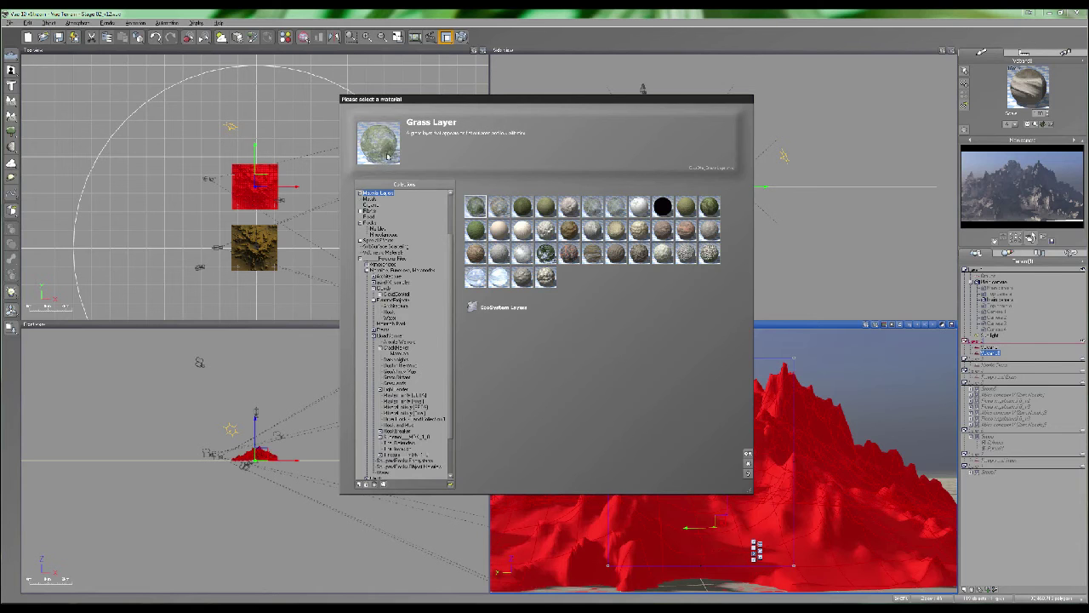
{"action": "double_click", "coordinate": [476, 207]}
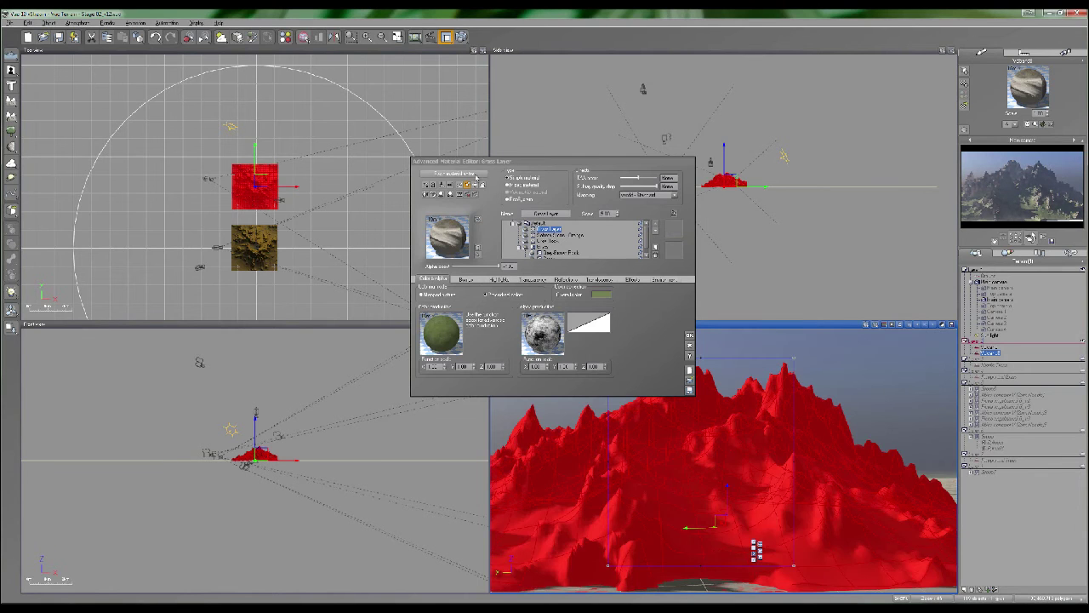
Set the alpha boost of the Grass Layer to 0%
{"action": "left_click", "coordinate": [510, 265]}
{"action": "left_click_drag", "start_coordinate": [499, 265], "coordinate": [476, 265]}
{"action": "left_click", "coordinate": [511, 265]}
{"action": "type", "text": "0"}
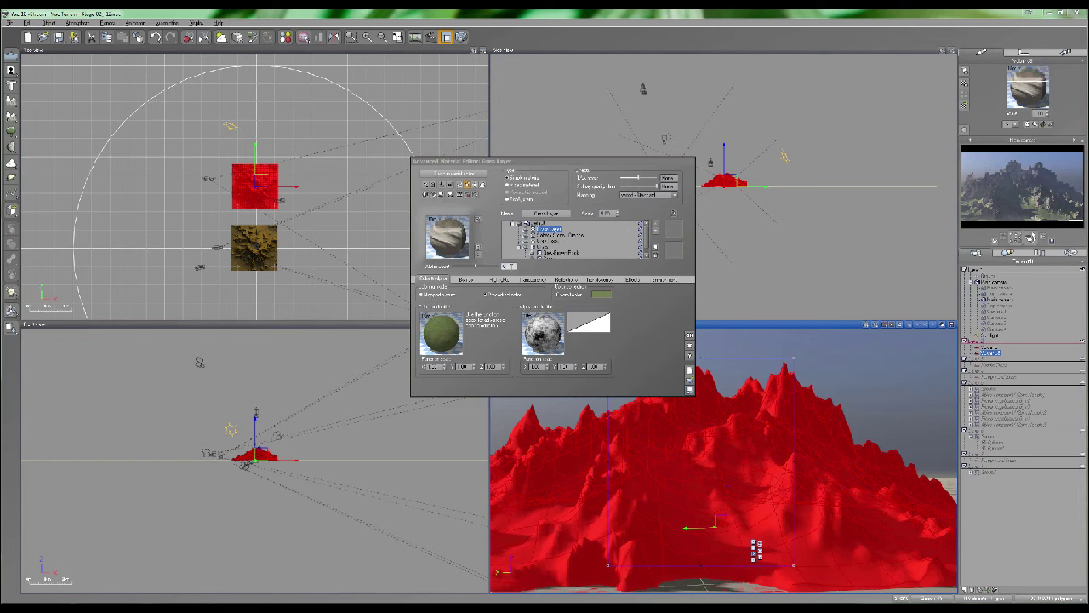
{"action": "key", "text": "Return"}
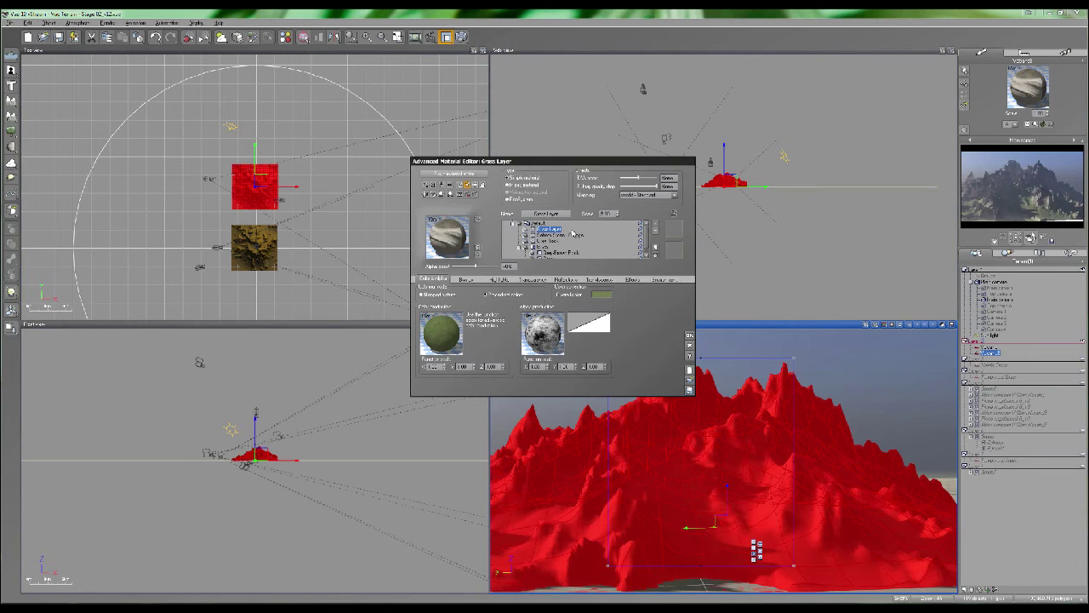
Give the Grass Layer a bright red highlight color and test-render the region to check its distribution
{"action": "left_click", "coordinate": [640, 231]}
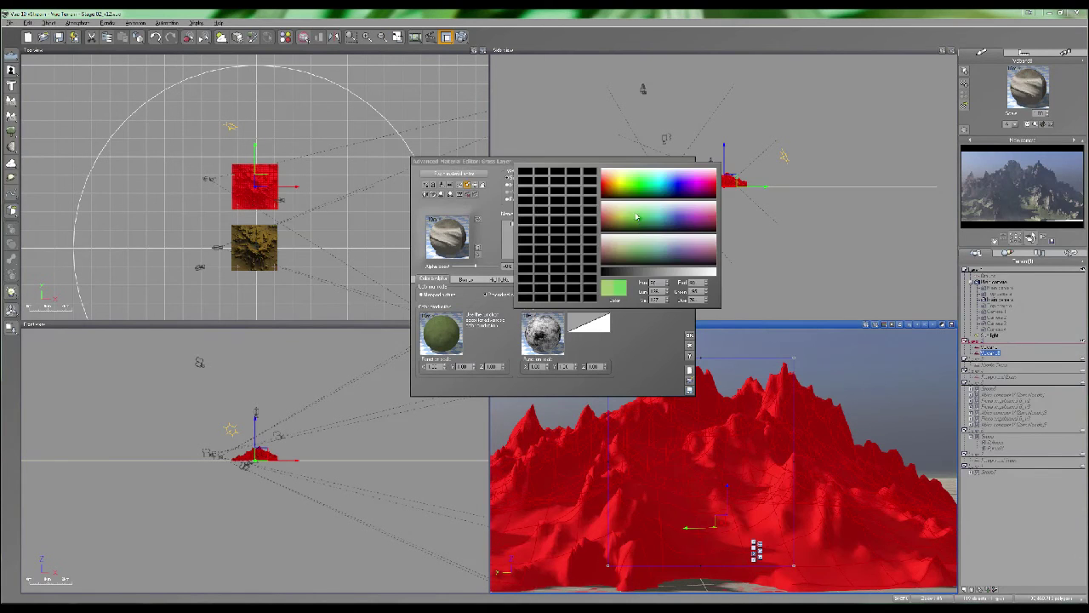
{"action": "left_click_drag", "start_coordinate": [636, 183], "coordinate": [604, 186]}
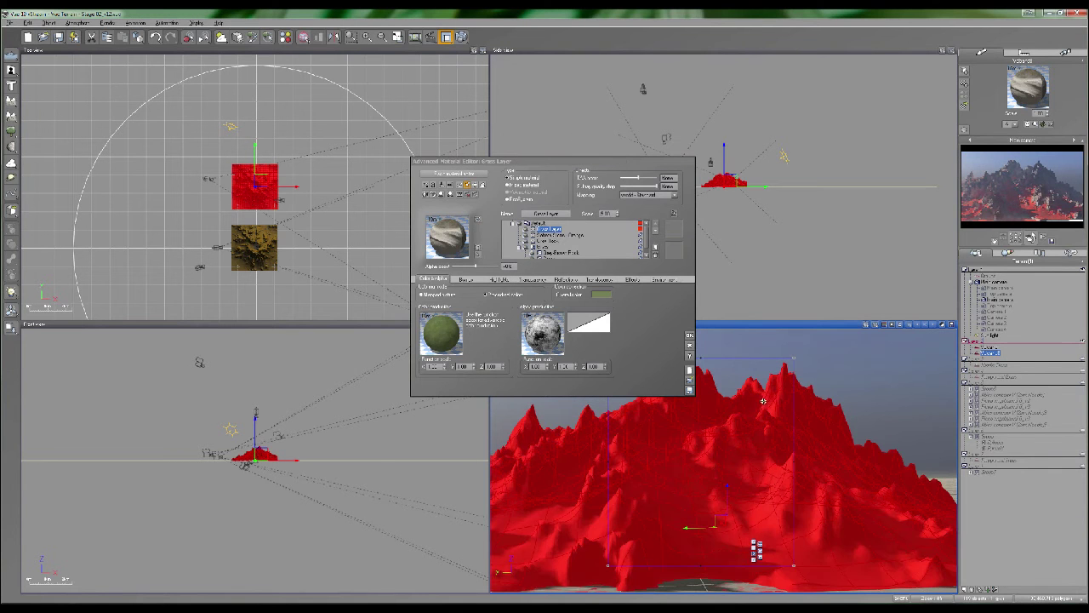
{"action": "left_click", "coordinate": [461, 37]}
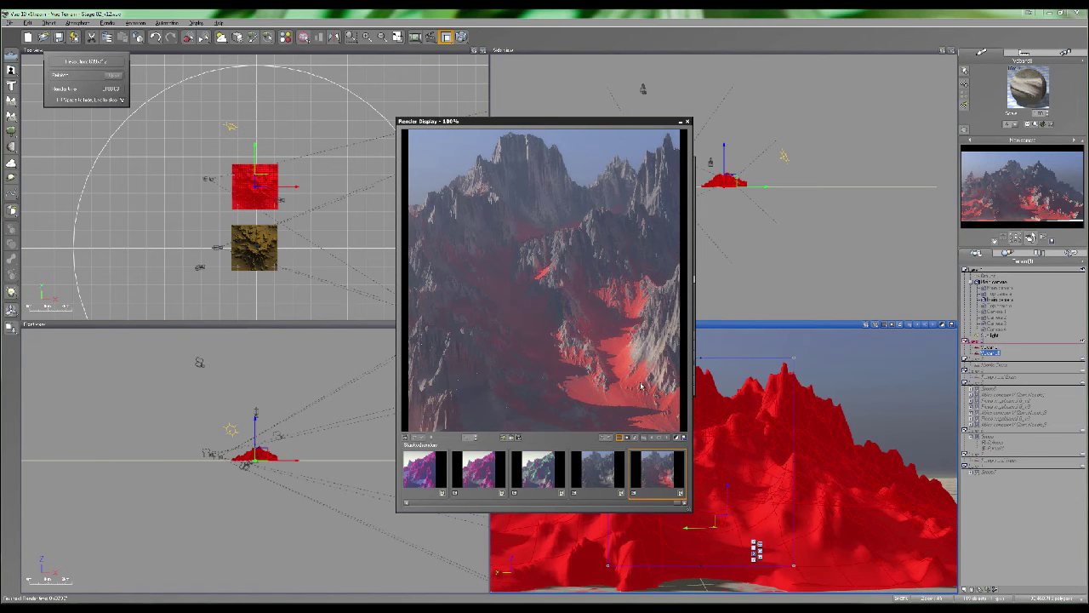
{"action": "left_click", "coordinate": [688, 121]}
Reshape the Grass Layer's alpha filter with added points so low sections surround a narrow peak, and accept the curve
{"action": "left_click", "coordinate": [663, 279]}
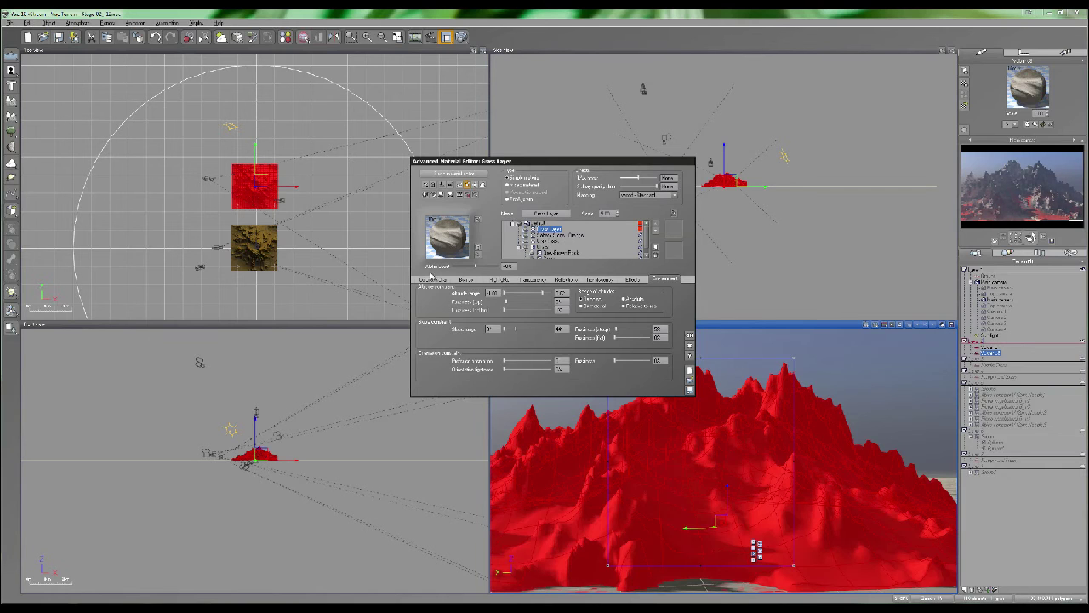
{"action": "left_click", "coordinate": [433, 279]}
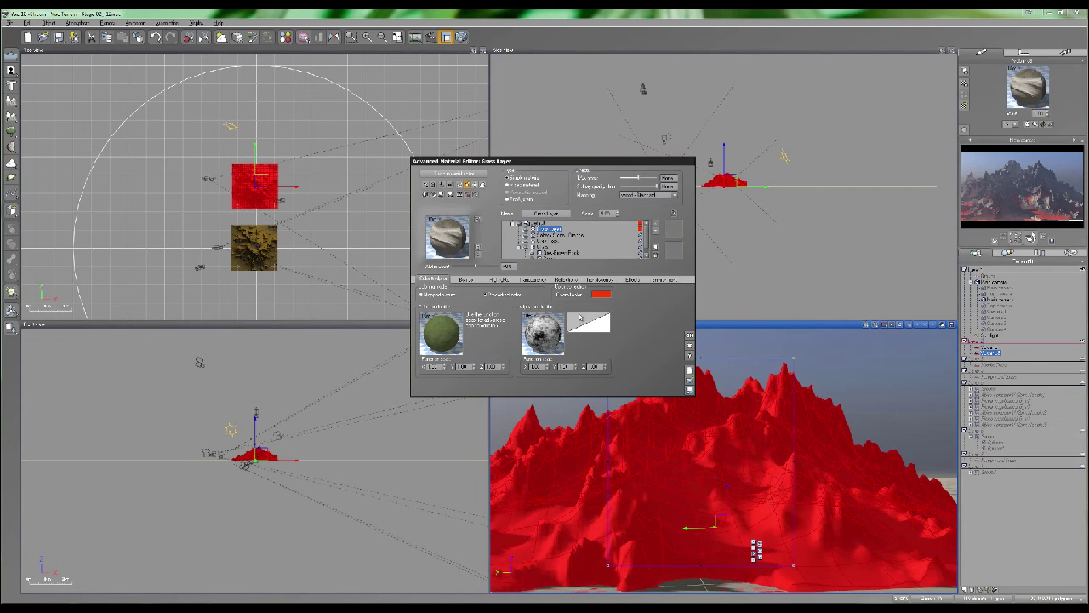
{"action": "left_click", "coordinate": [589, 323]}
{"action": "left_click_drag", "start_coordinate": [730, 235], "coordinate": [662, 239]}
{"action": "left_click", "coordinate": [626, 279]}
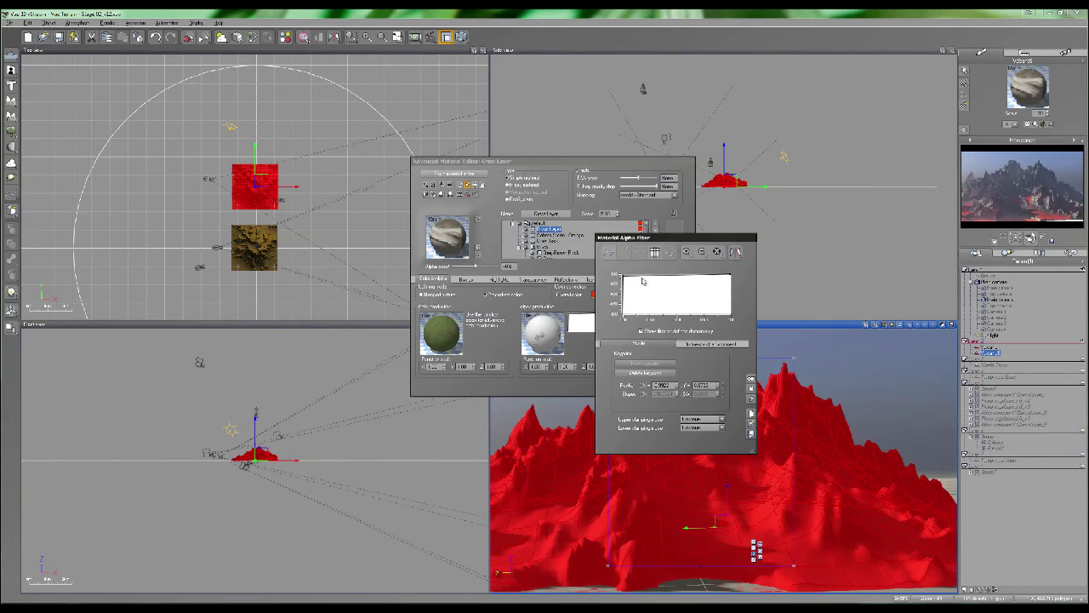
{"action": "left_click", "coordinate": [649, 307]}
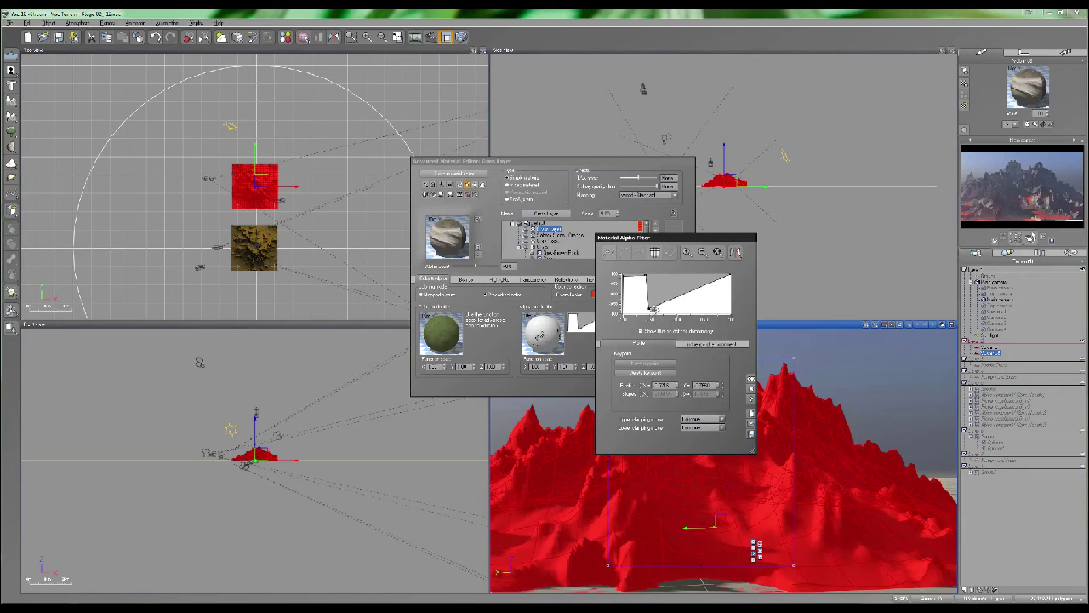
{"action": "left_click", "coordinate": [685, 307]}
{"action": "left_click", "coordinate": [698, 295]}
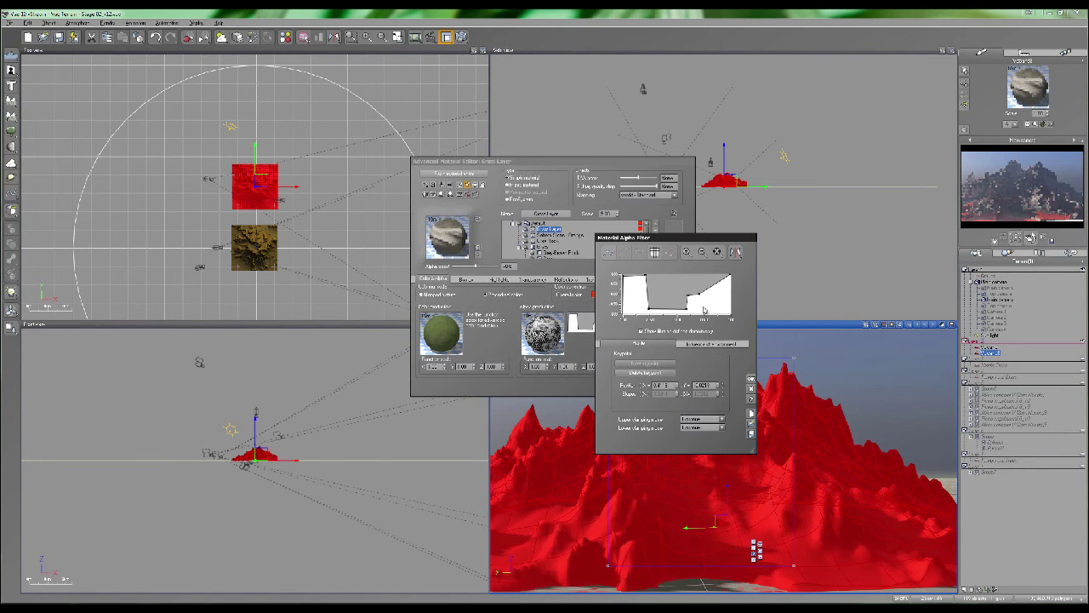
{"action": "left_click", "coordinate": [701, 311]}
{"action": "left_click", "coordinate": [720, 312]}
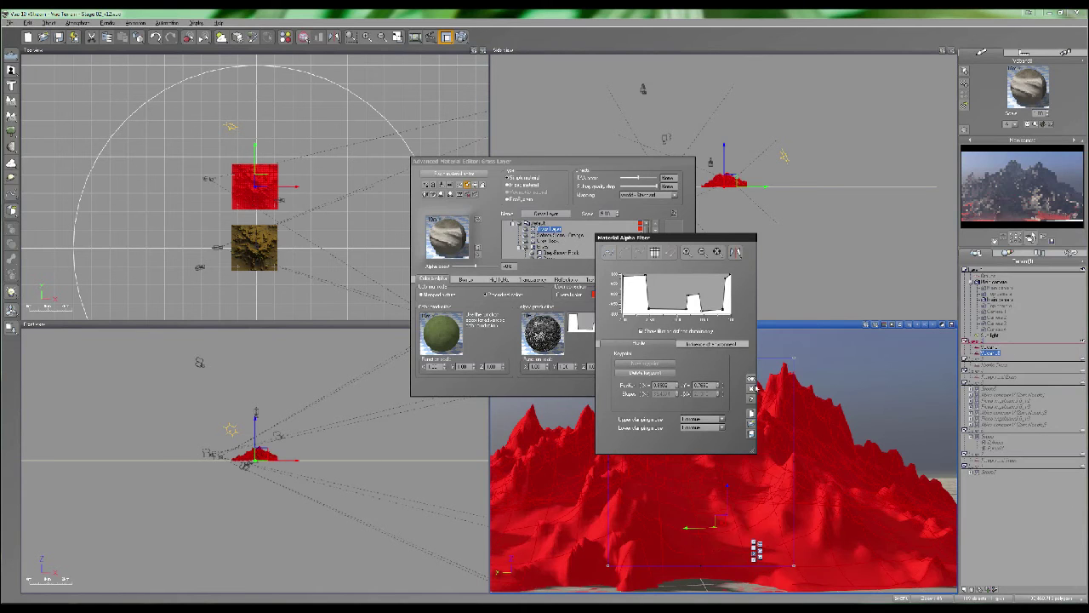
{"action": "left_click", "coordinate": [751, 378]}
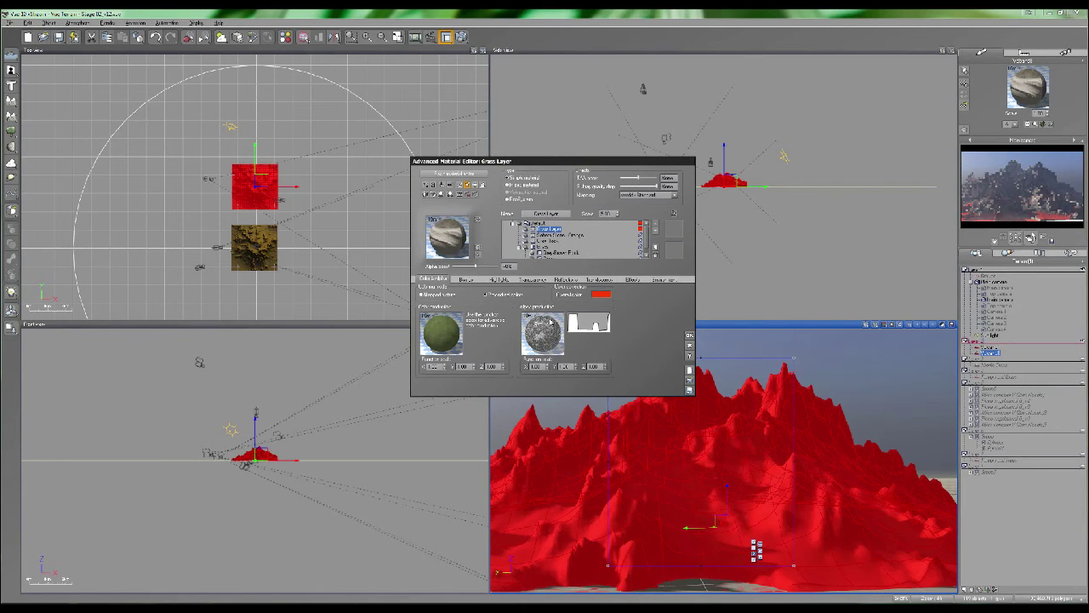
Test-render the region with the new alpha filter and raise the Grass Layer's alpha boost
{"action": "left_click", "coordinate": [460, 37]}
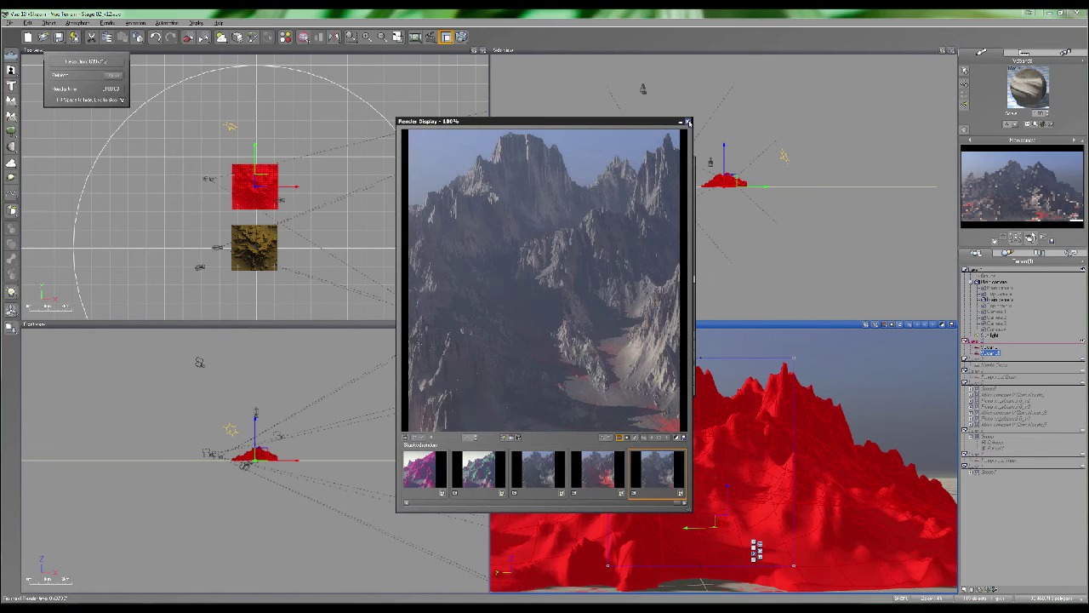
{"action": "left_click", "coordinate": [689, 121]}
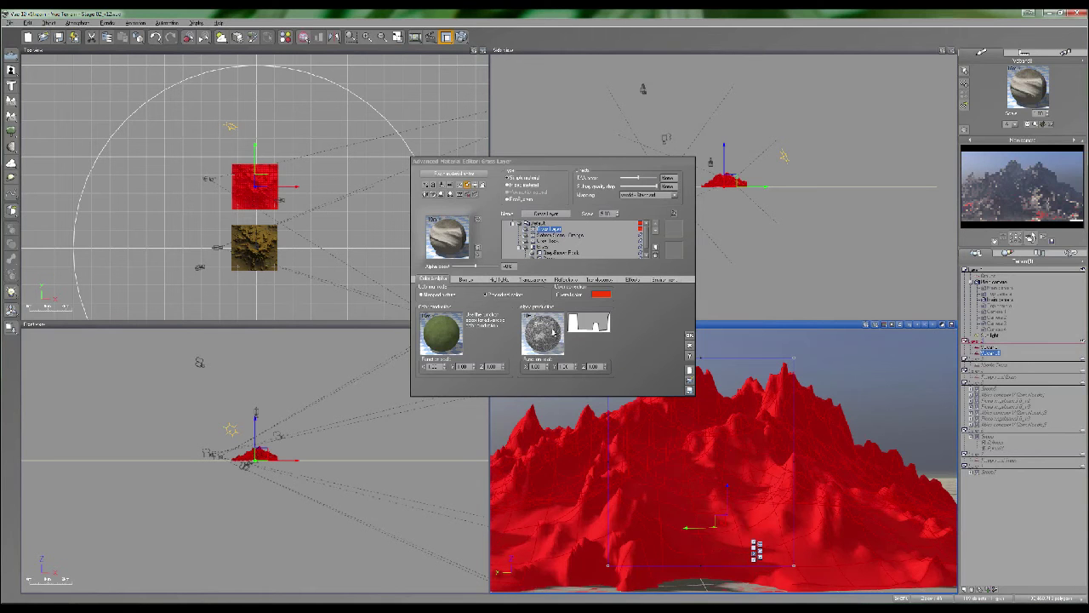
{"action": "left_click", "coordinate": [488, 273]}
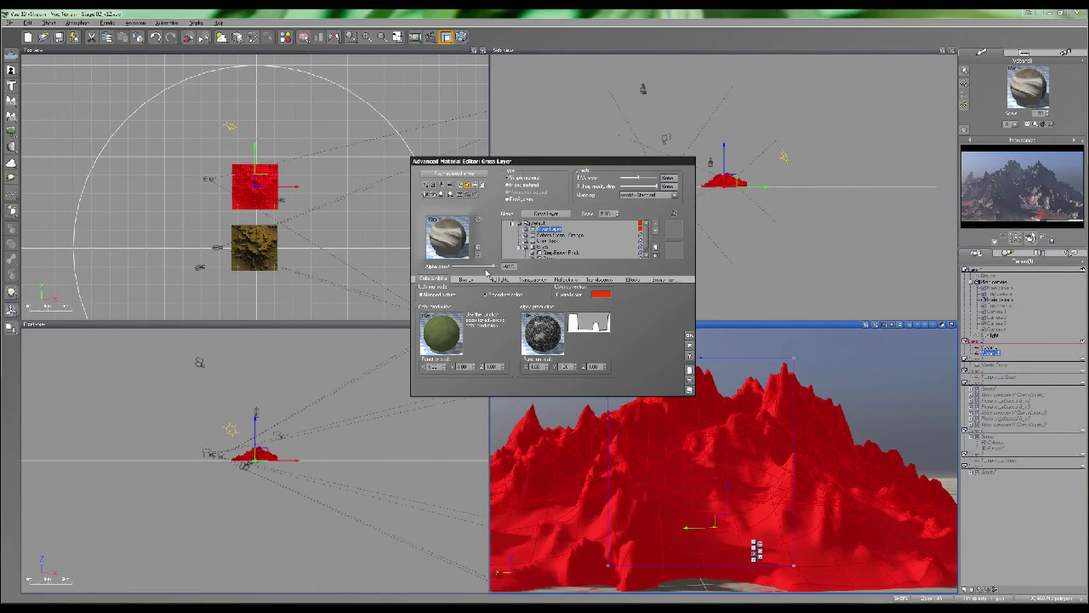
{"action": "left_click", "coordinate": [1024, 239]}
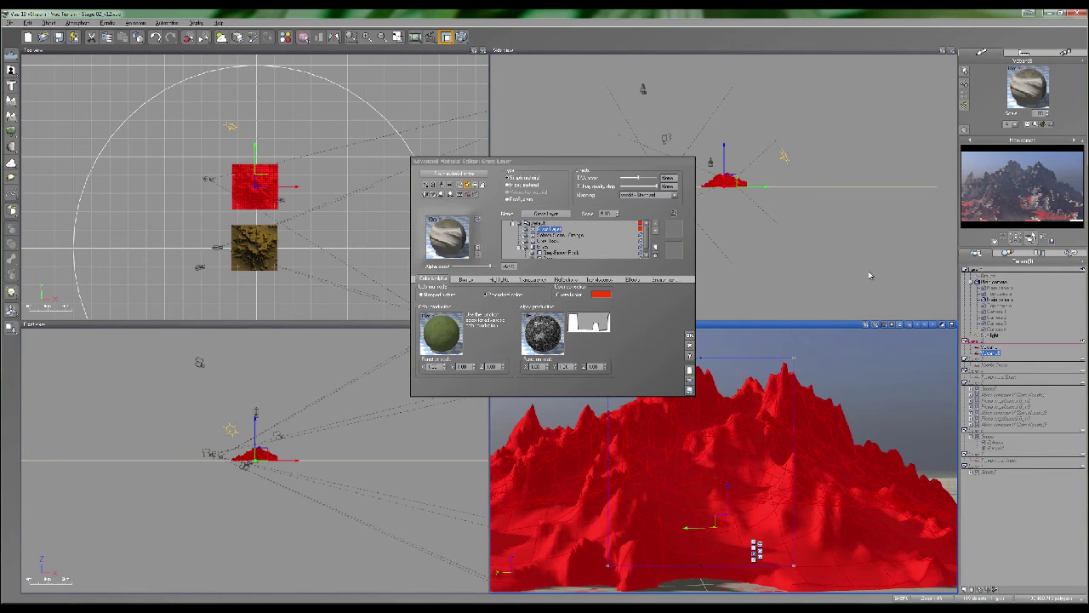
Refine the Grass Layer's alpha filter by adding low points that split the high plateau into narrow peaks
{"action": "left_click", "coordinate": [589, 322]}
{"action": "left_click_drag", "start_coordinate": [644, 276], "coordinate": [642, 283]}
{"action": "double_click", "coordinate": [633, 310]}
{"action": "double_click", "coordinate": [665, 303]}
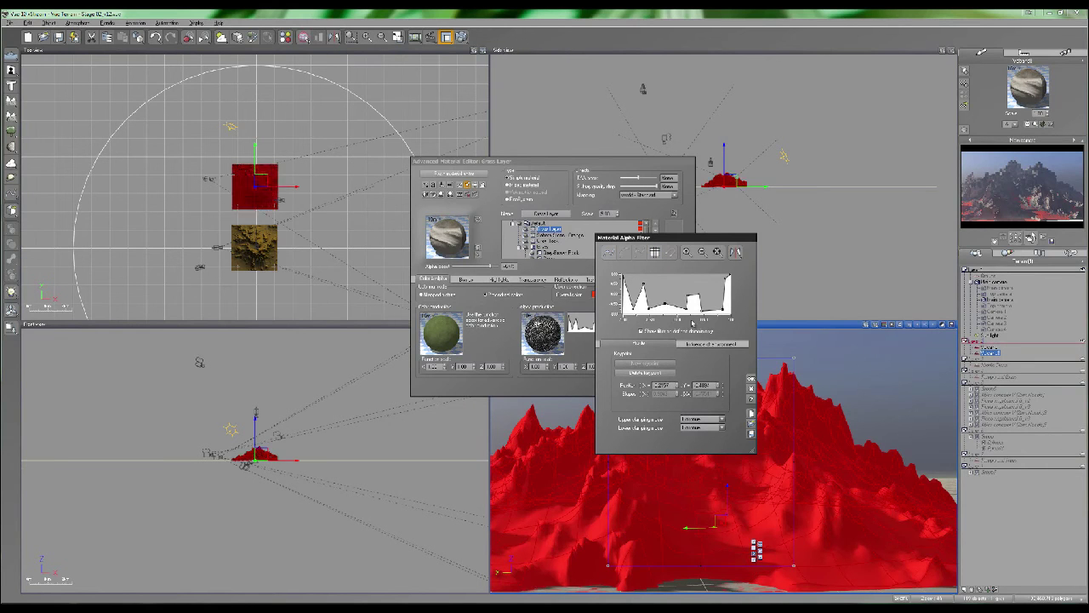
{"action": "left_click", "coordinate": [751, 378]}
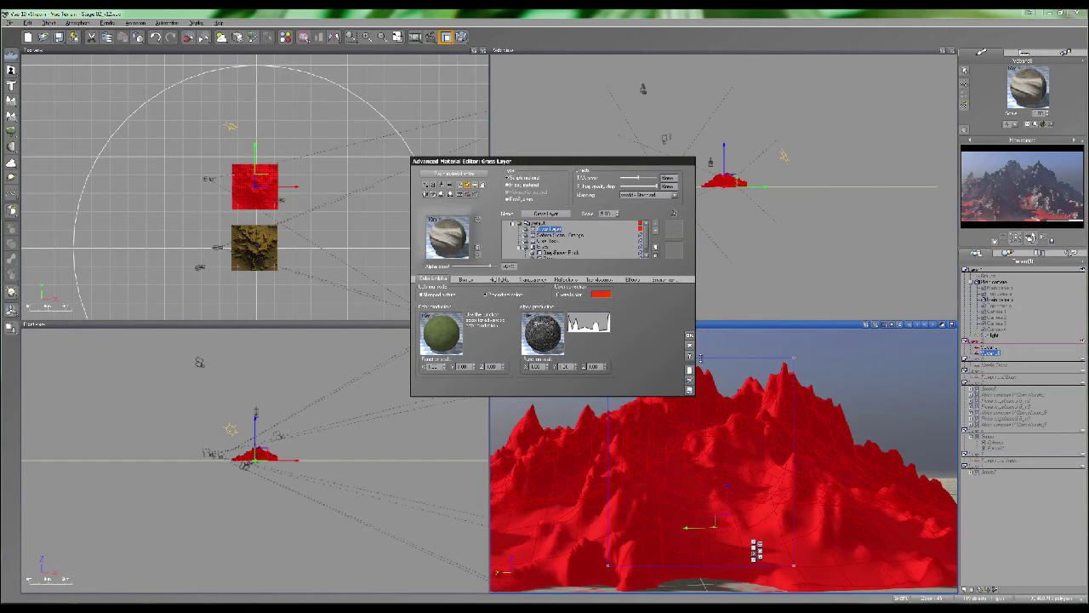
Shrink the render region from its upper edge down to the lower slopes and test-render it
{"action": "left_click_drag", "start_coordinate": [700, 359], "coordinate": [701, 405]}
{"action": "left_click", "coordinate": [430, 37]}
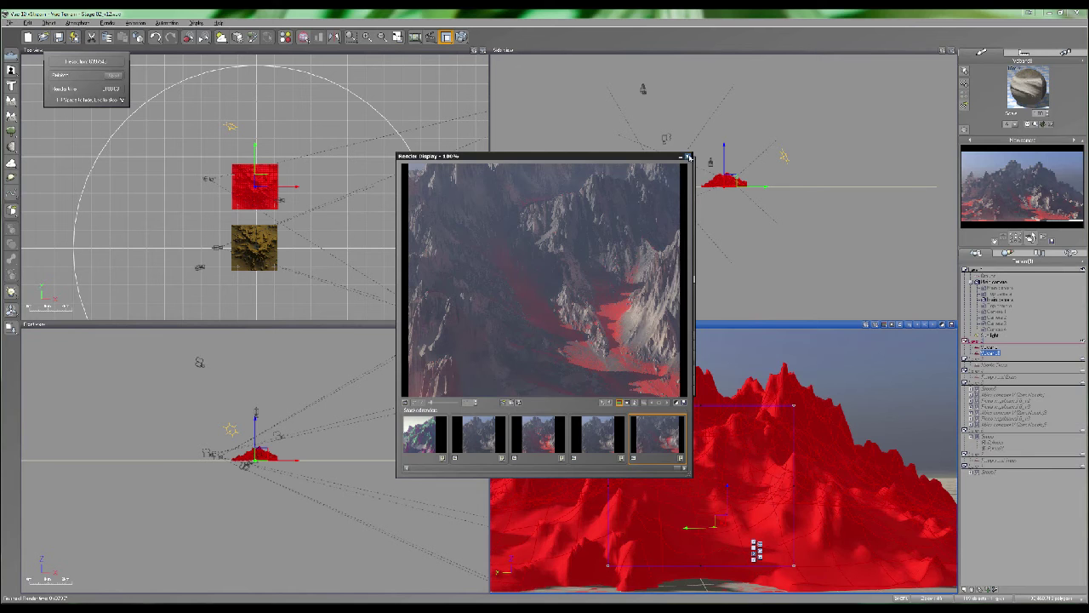
{"action": "left_click", "coordinate": [688, 157]}
Set the Grass Layer's alpha boost to 25%
{"action": "type", "text": "25"}
{"action": "key", "text": "Return"}
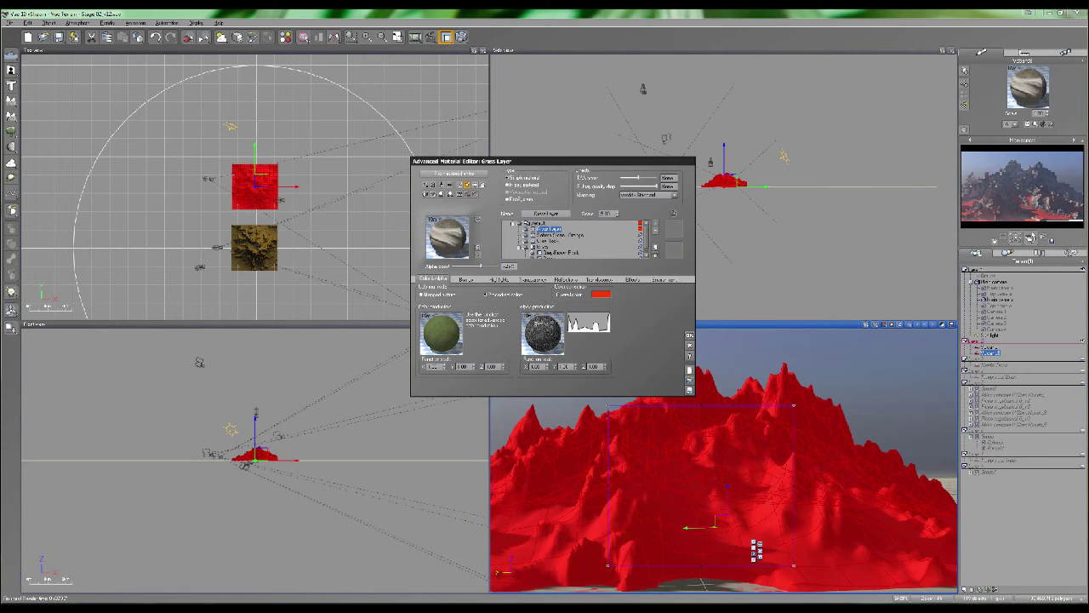
Test-render the region with the Grass Layer highlighted in red, accept the material, and test-render it again without the highlight
{"action": "key", "text": "F9"}
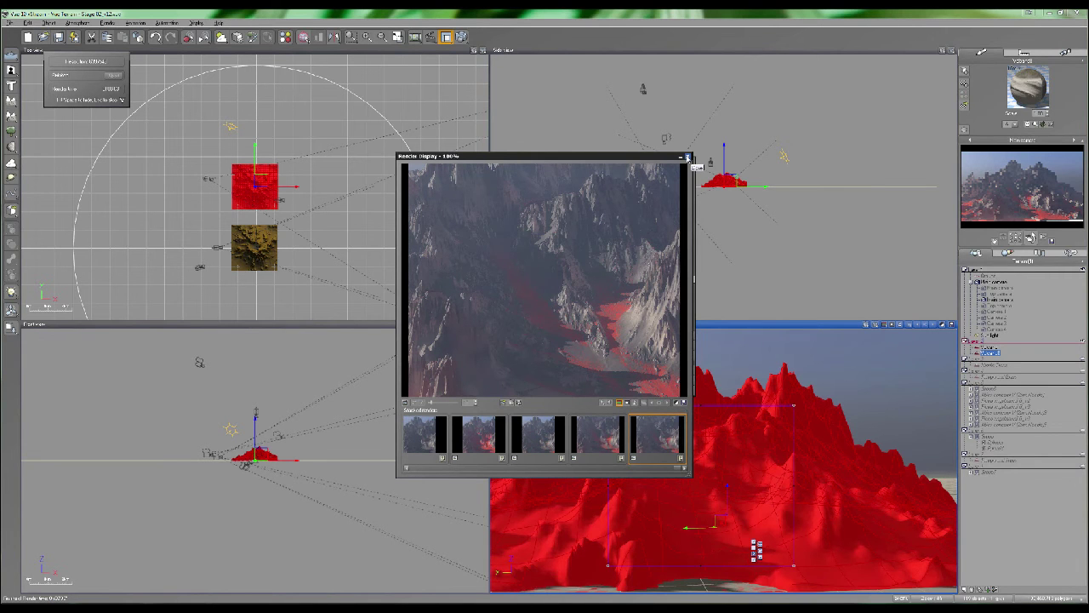
{"action": "left_click", "coordinate": [687, 157]}
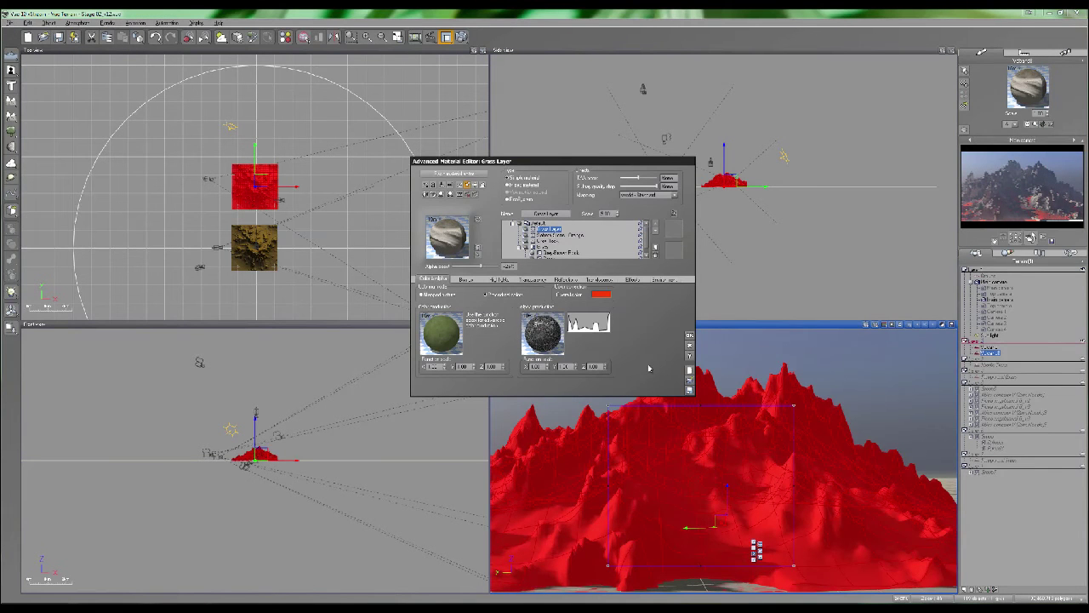
{"action": "left_click", "coordinate": [689, 336]}
{"action": "left_click", "coordinate": [460, 36]}
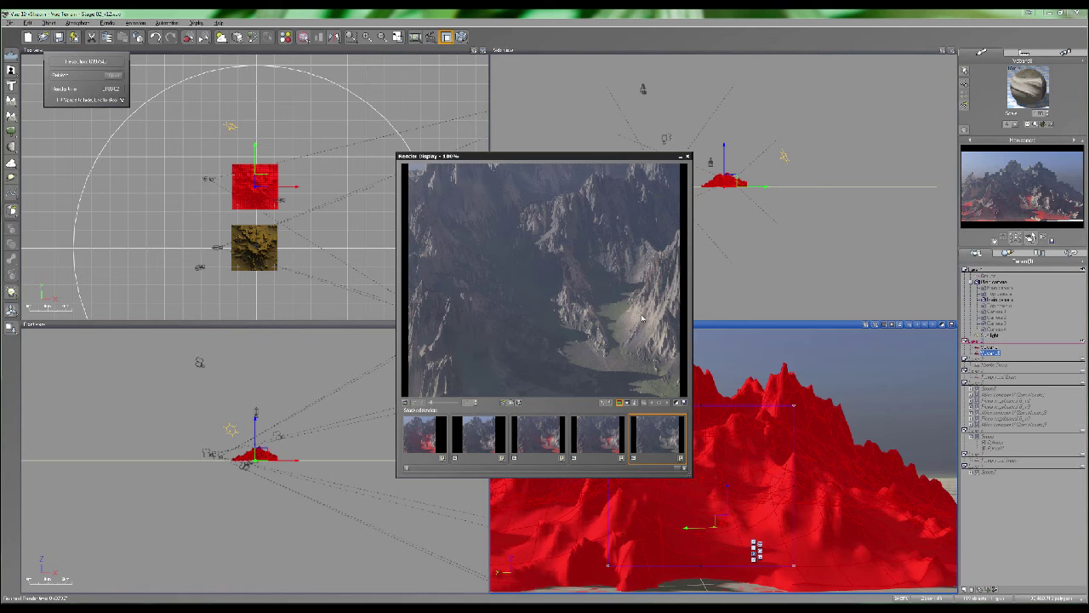
{"action": "left_click", "coordinate": [688, 158]}
Load the Grainy Fractal function as the Grass Layer's bump production
{"action": "double_click", "coordinate": [1028, 86]}
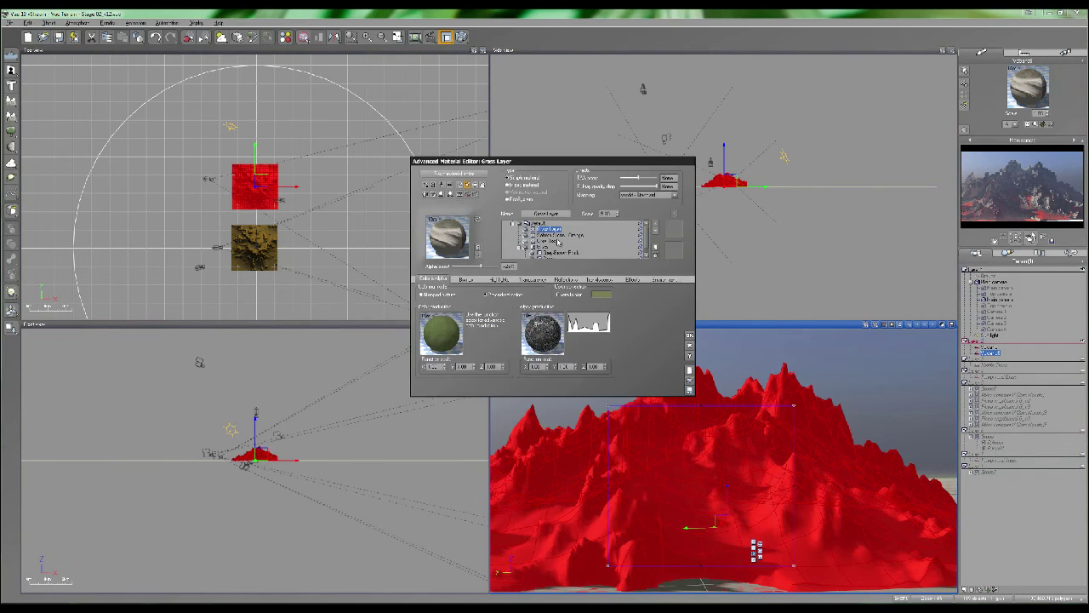
{"action": "left_click", "coordinate": [466, 279]}
{"action": "right_click", "coordinate": [437, 310]}
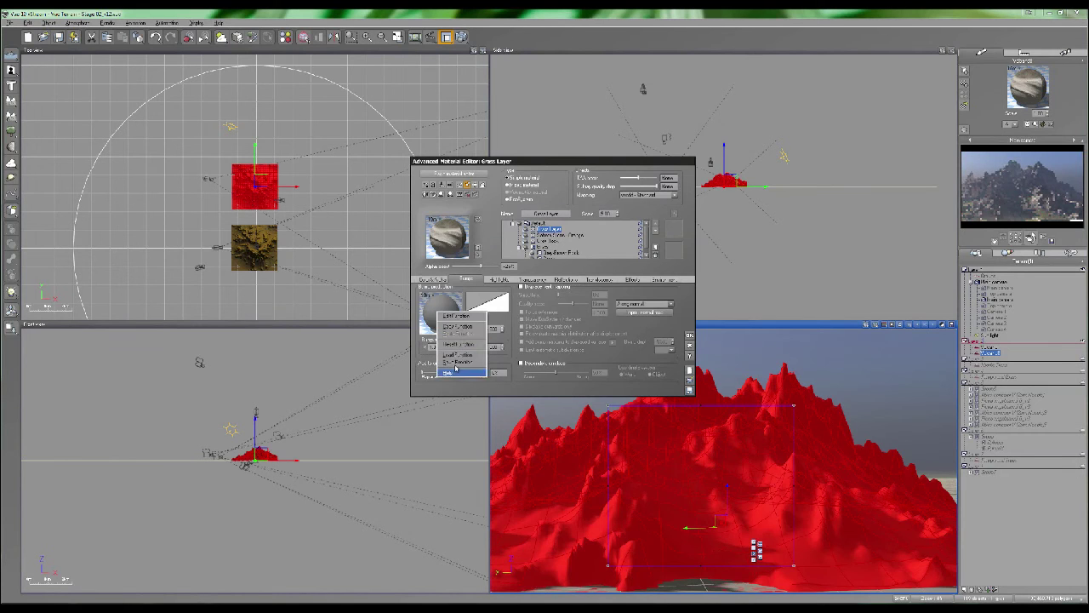
{"action": "left_click", "coordinate": [452, 357]}
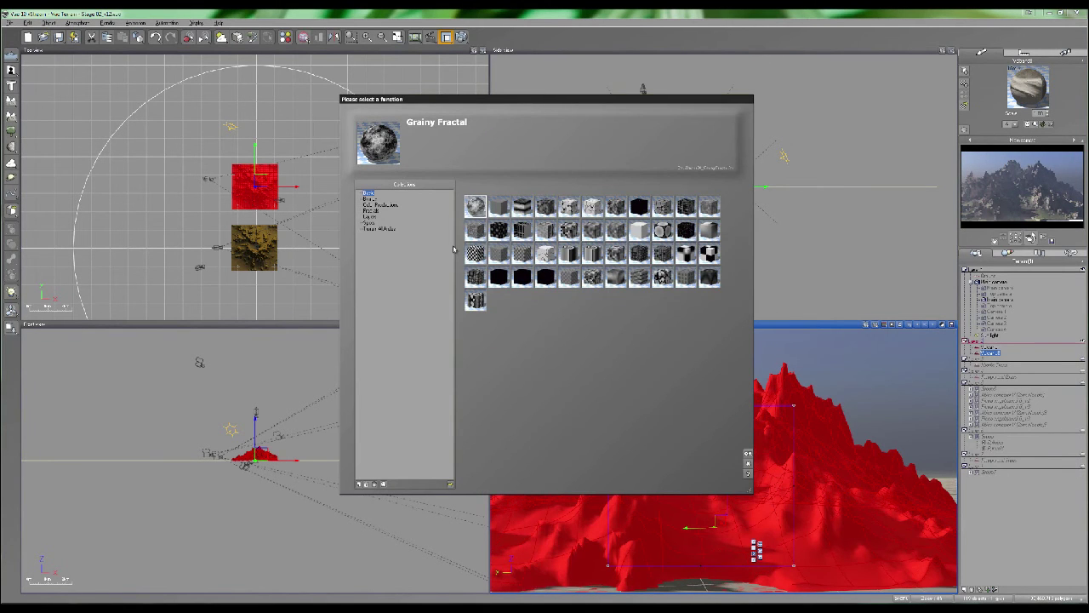
{"action": "double_click", "coordinate": [475, 207]}
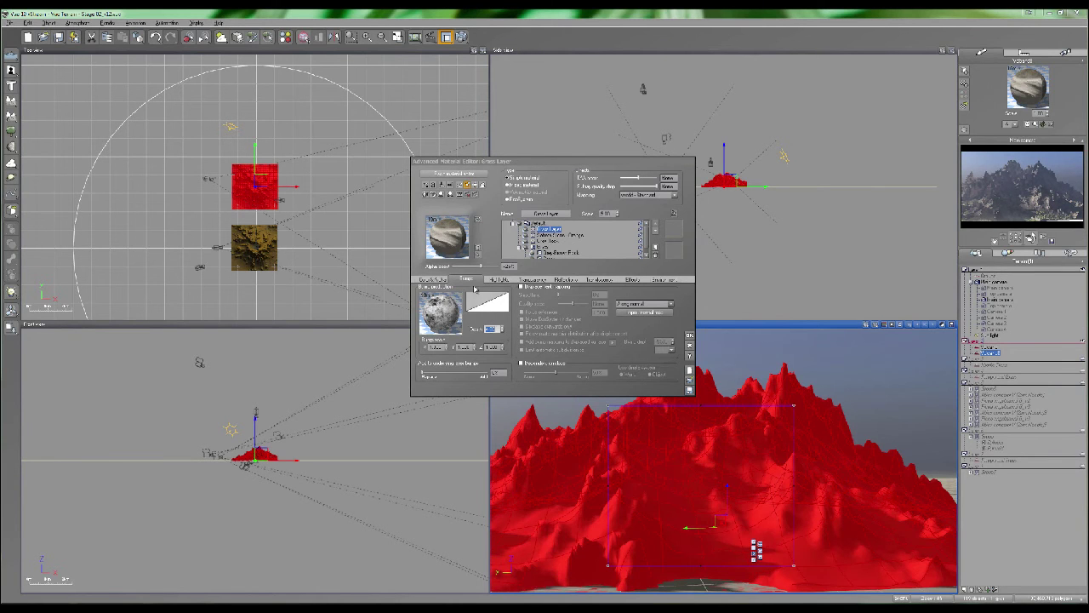
Highlight the Sahara Stone - Orange layer to inspect its coverage on the terrain
{"action": "left_click", "coordinate": [563, 235]}
{"action": "left_click", "coordinate": [555, 236]}
{"action": "left_click", "coordinate": [640, 234]}
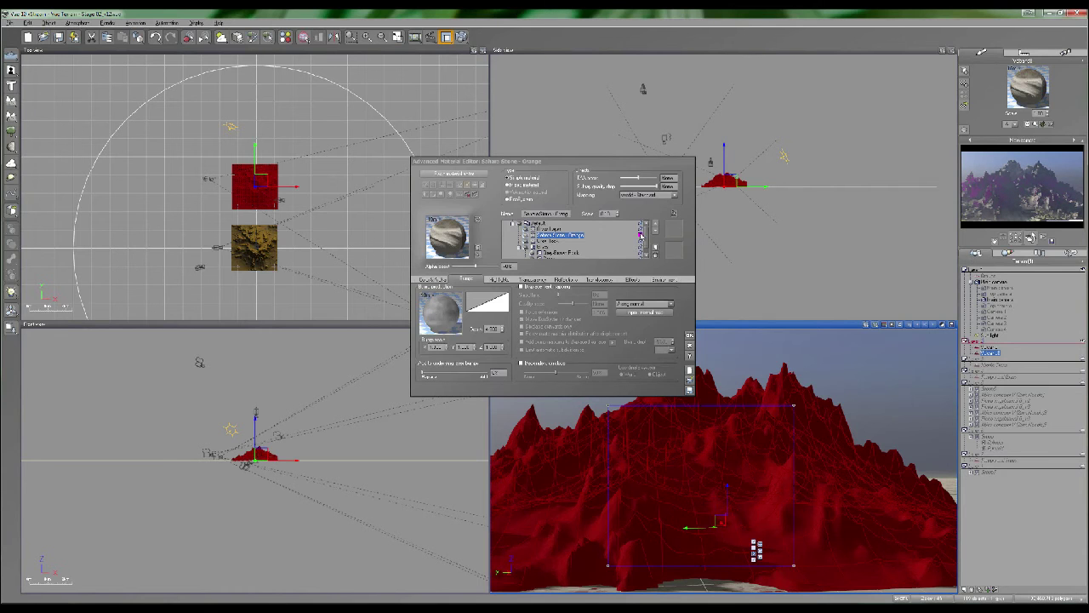
Increase the smallest feature size of the Grass Layer's bump fractal node and accept the function
{"action": "left_click", "coordinate": [546, 229]}
{"action": "double_click", "coordinate": [442, 317]}
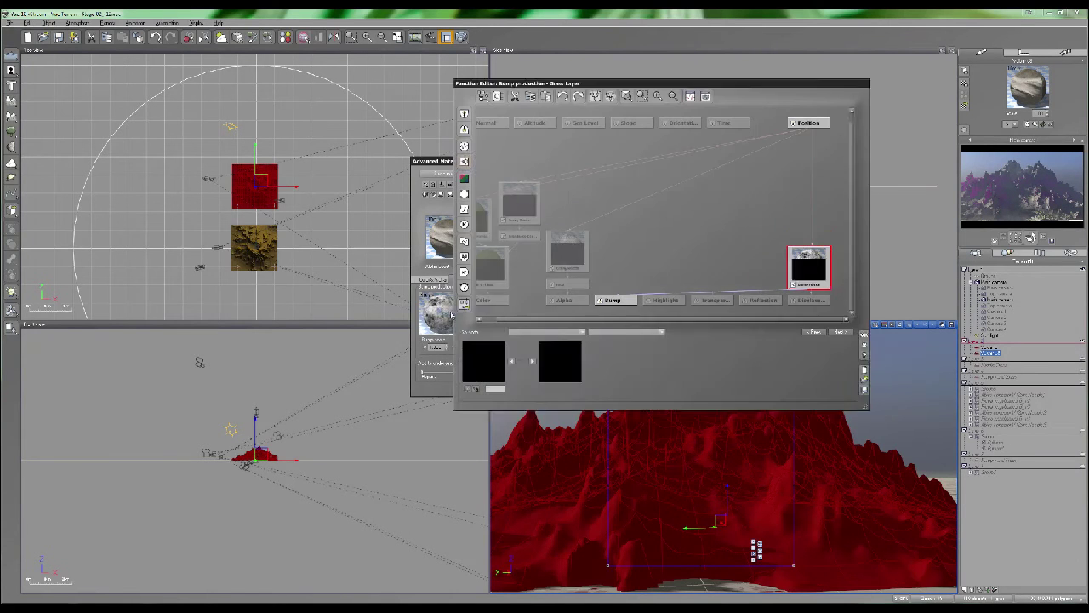
{"action": "left_click_drag", "start_coordinate": [819, 268], "coordinate": [772, 237]}
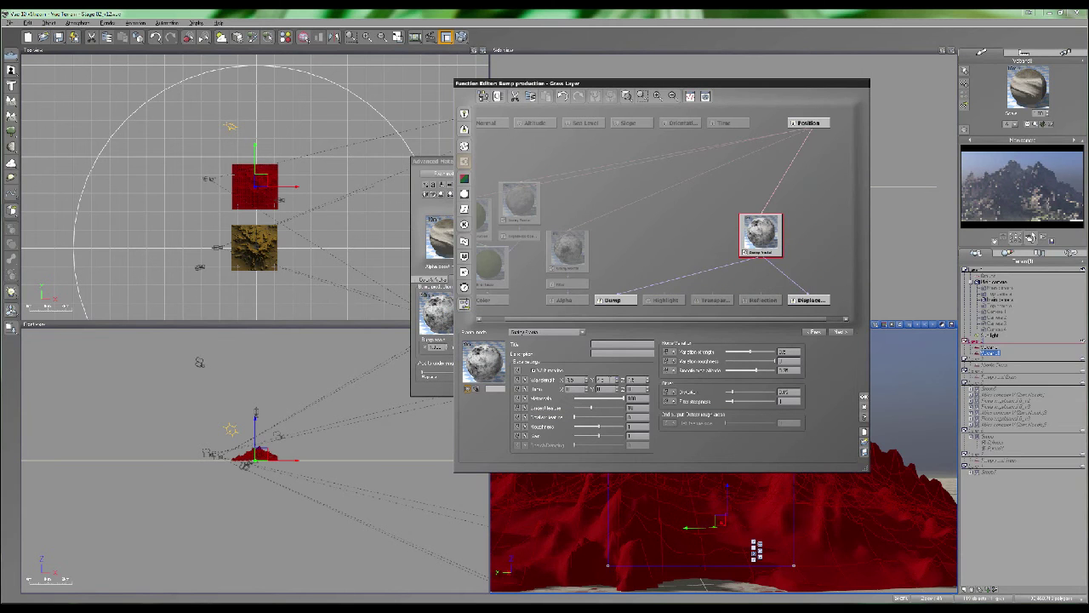
{"action": "mouse_move", "coordinate": [587, 417]}
{"action": "left_mouse_down"}
{"action": "mouse_move", "coordinate": [607, 417]}
{"action": "mouse_move", "coordinate": [586, 419]}
{"action": "left_mouse_up"}
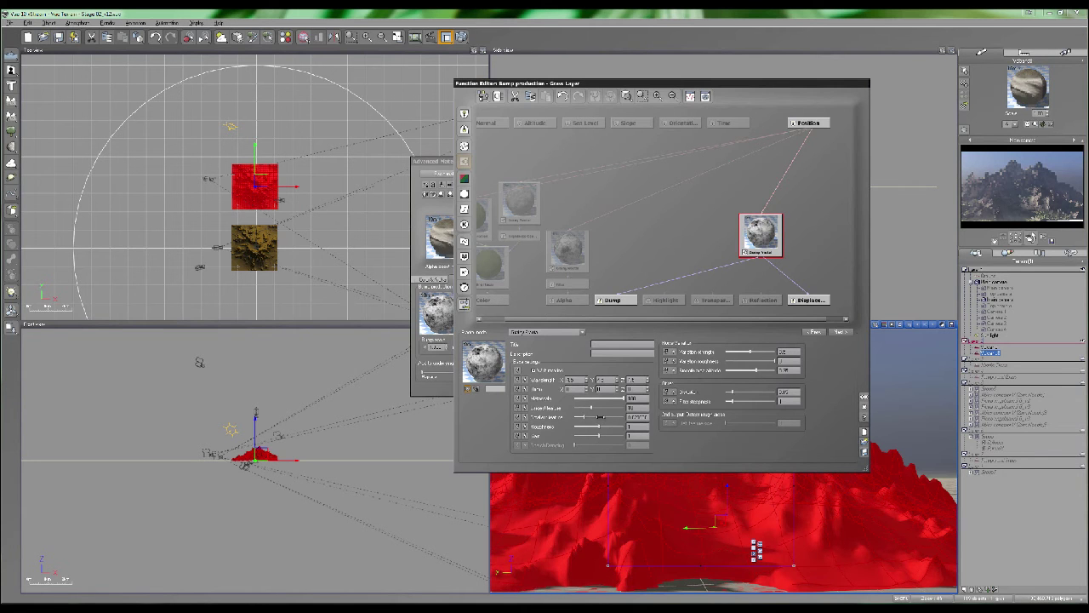
{"action": "left_click", "coordinate": [864, 400]}
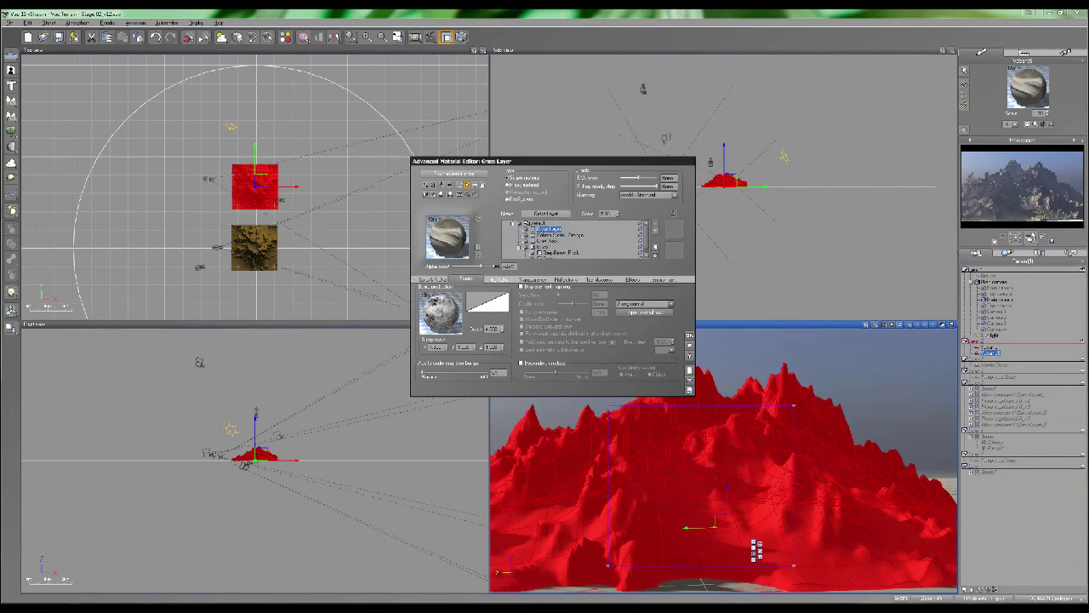
{"action": "left_click", "coordinate": [490, 329]}
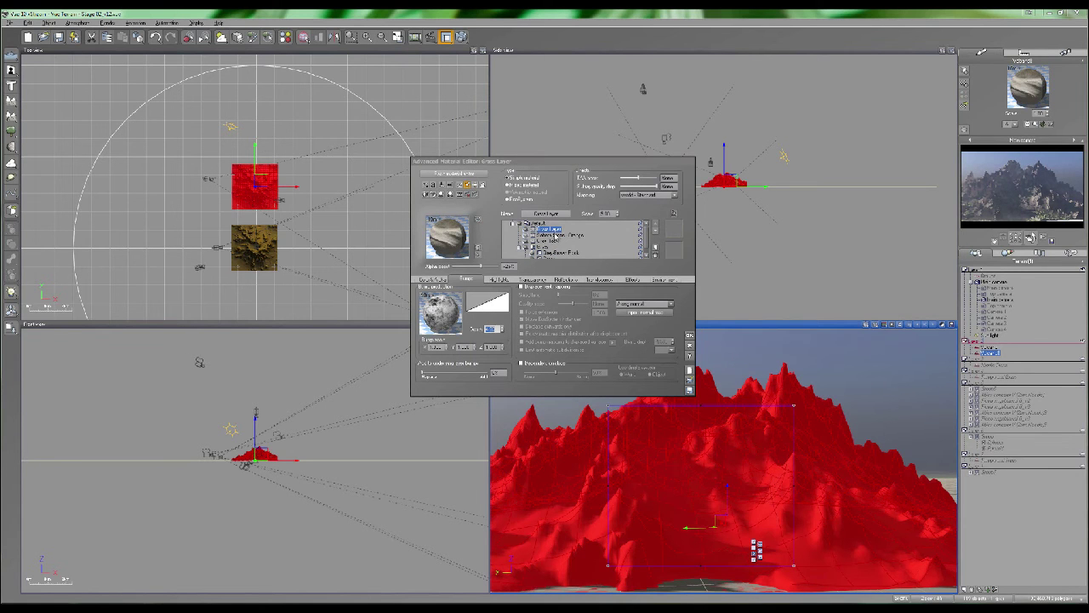
Select the Sahara Stone - Orange layer and review the last test render
{"action": "left_click", "coordinate": [555, 235]}
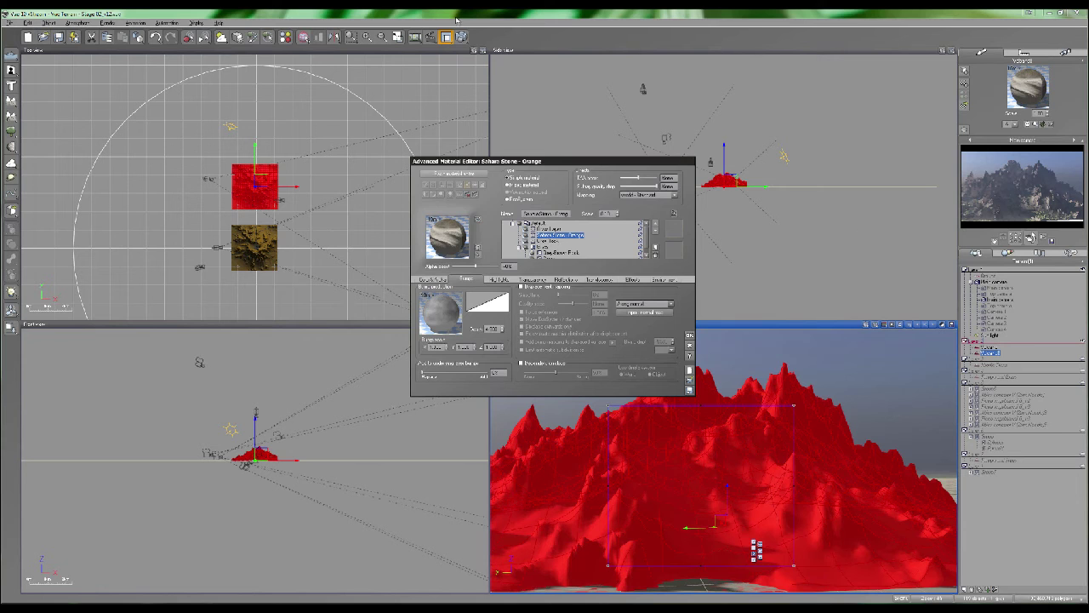
{"action": "left_click", "coordinate": [416, 38]}
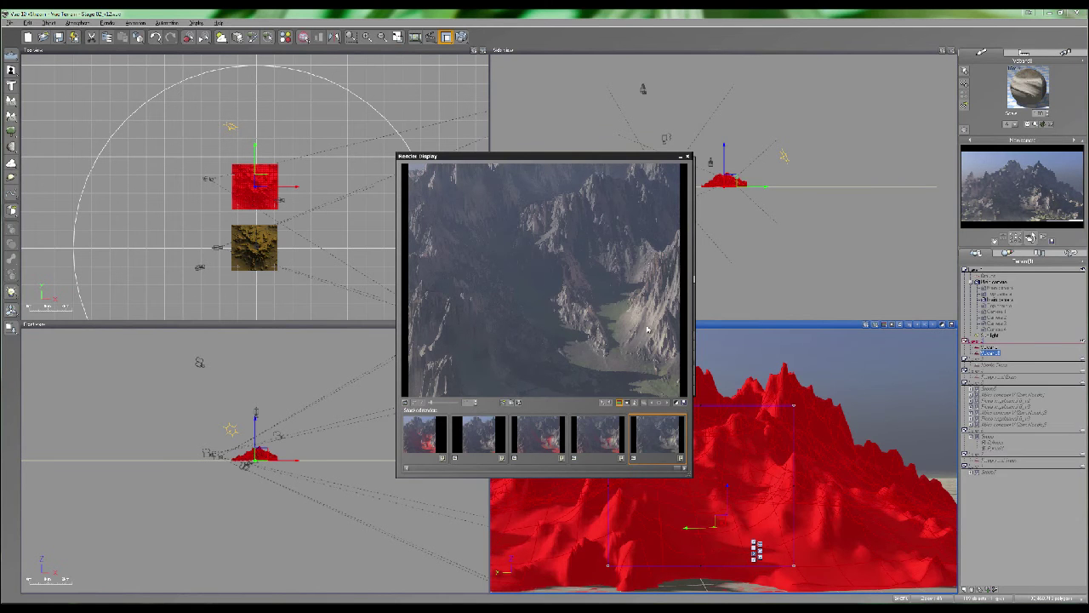
{"action": "left_click", "coordinate": [687, 157]}
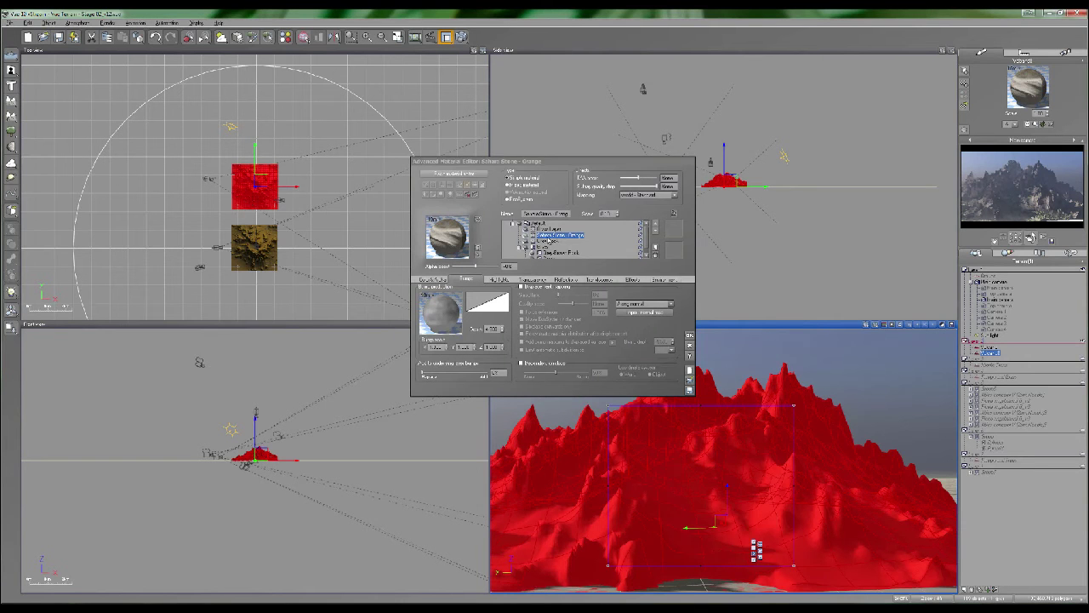
Highlight the Grey Rock layer in green and test-render the region to examine its distribution
{"action": "left_click", "coordinate": [548, 241]}
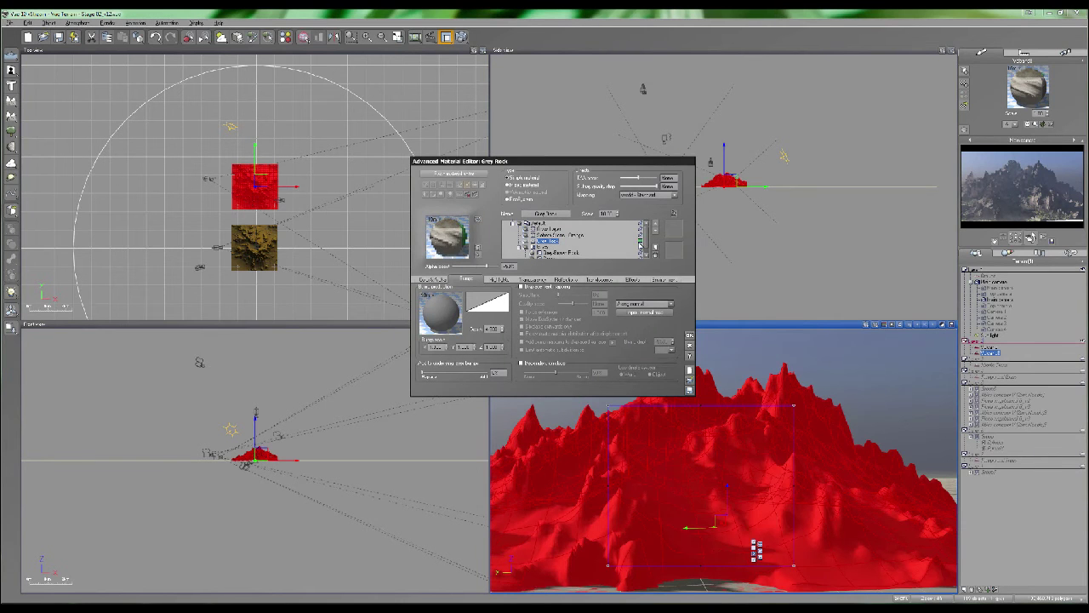
{"action": "left_click", "coordinate": [1020, 204]}
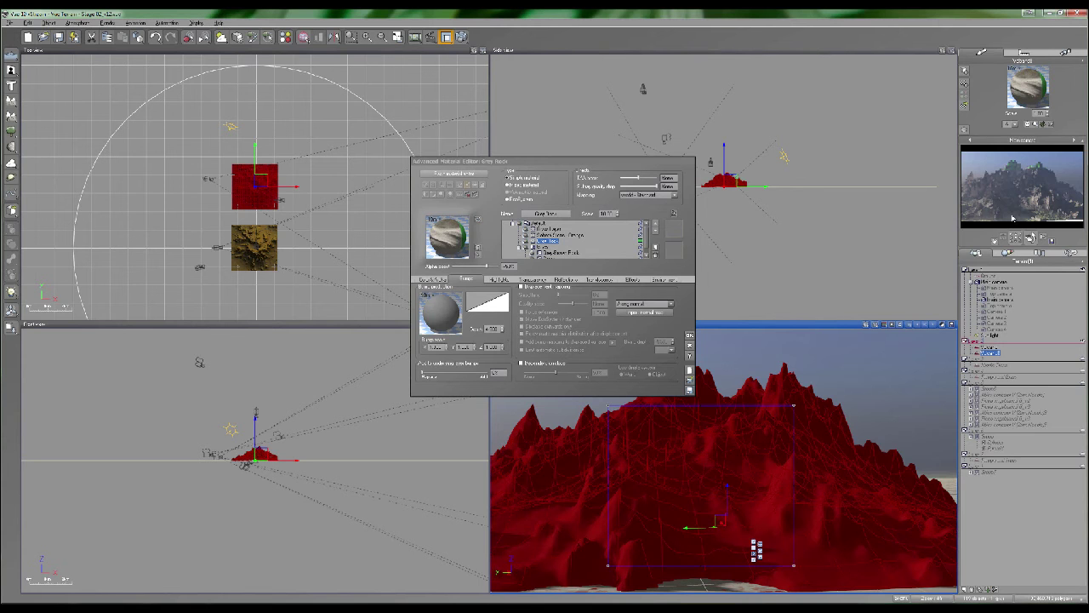
{"action": "left_click", "coordinate": [462, 37]}
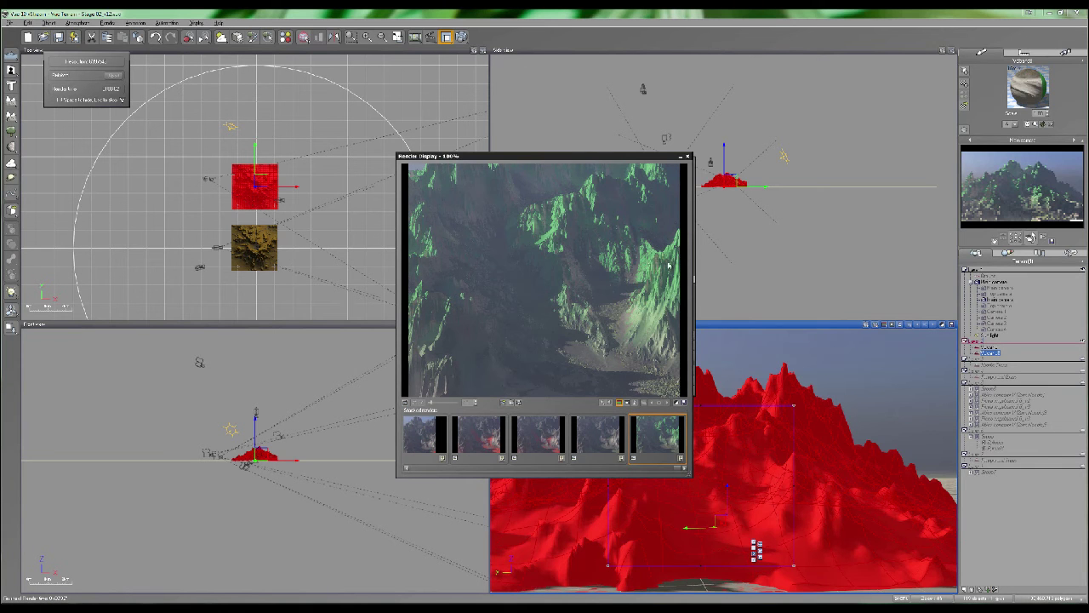
{"action": "left_click", "coordinate": [688, 156]}
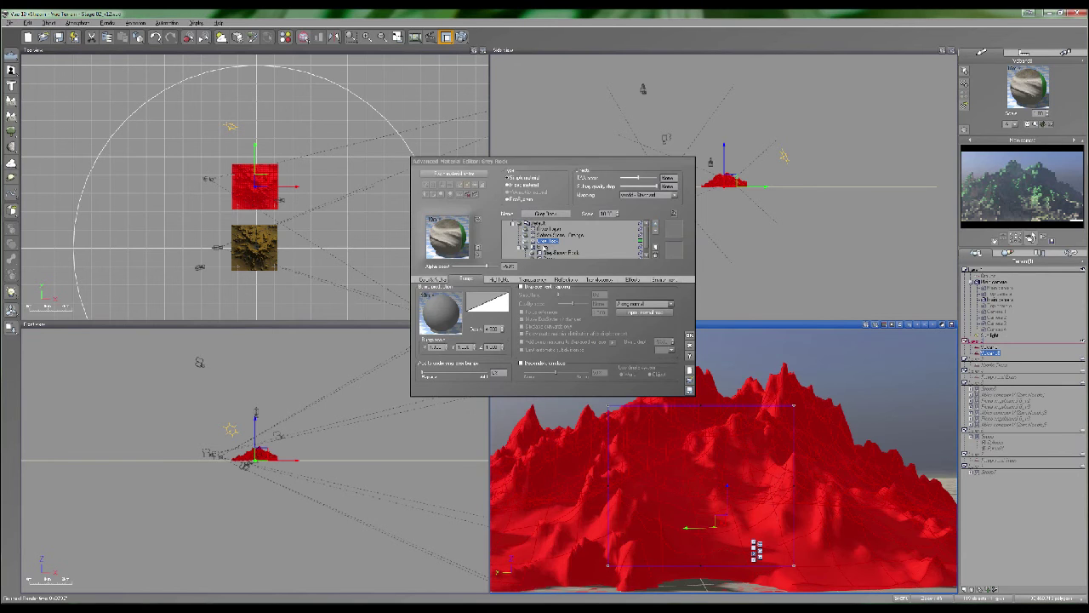
Copy the bump function of the Grass Layer
{"action": "left_click", "coordinate": [547, 229]}
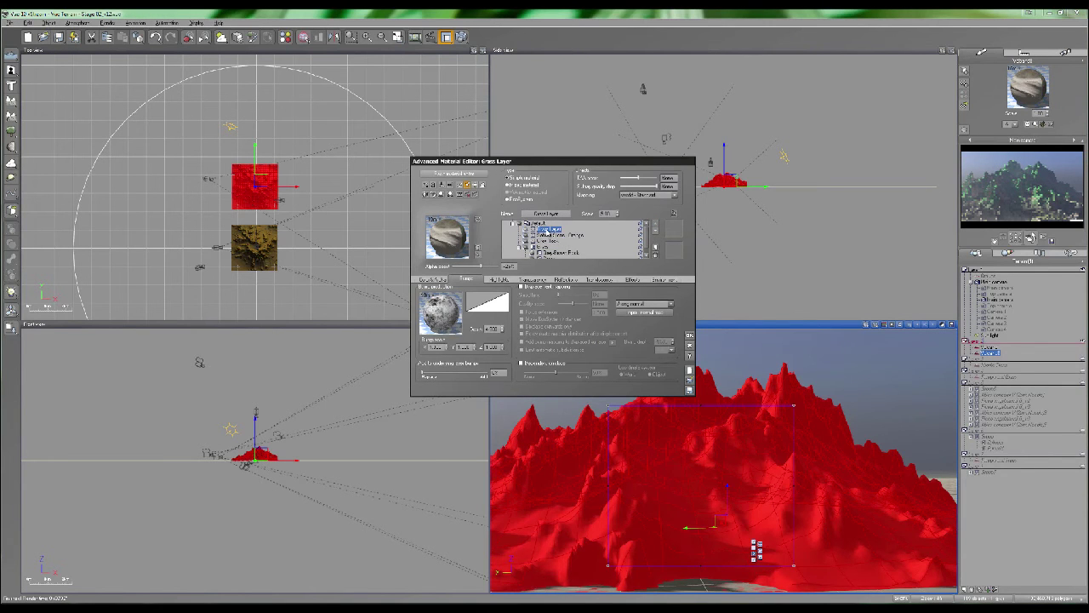
{"action": "right_click", "coordinate": [442, 306]}
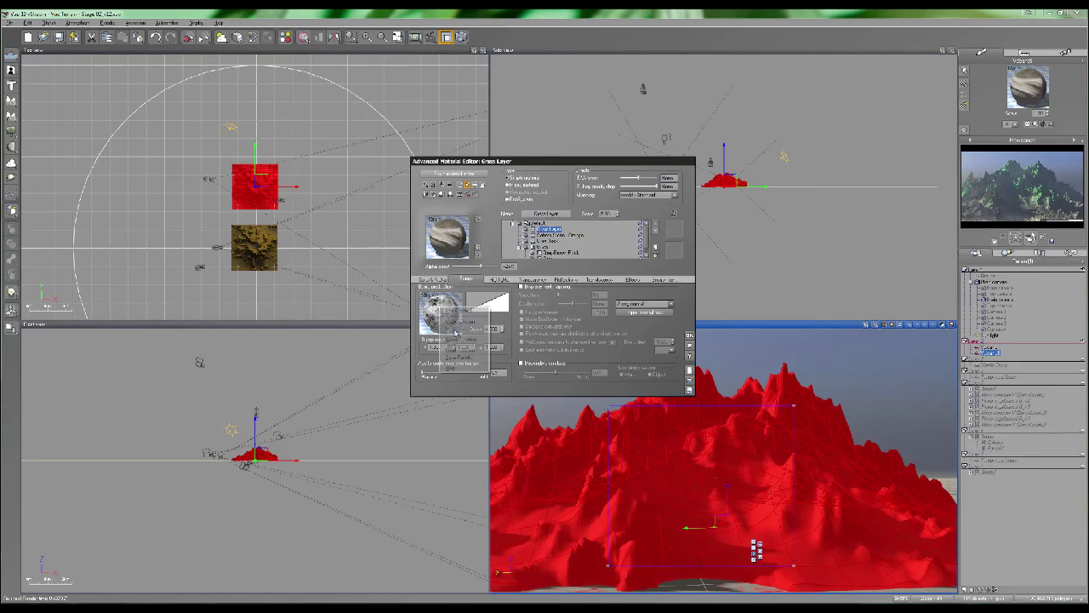
{"action": "left_click", "coordinate": [451, 321]}
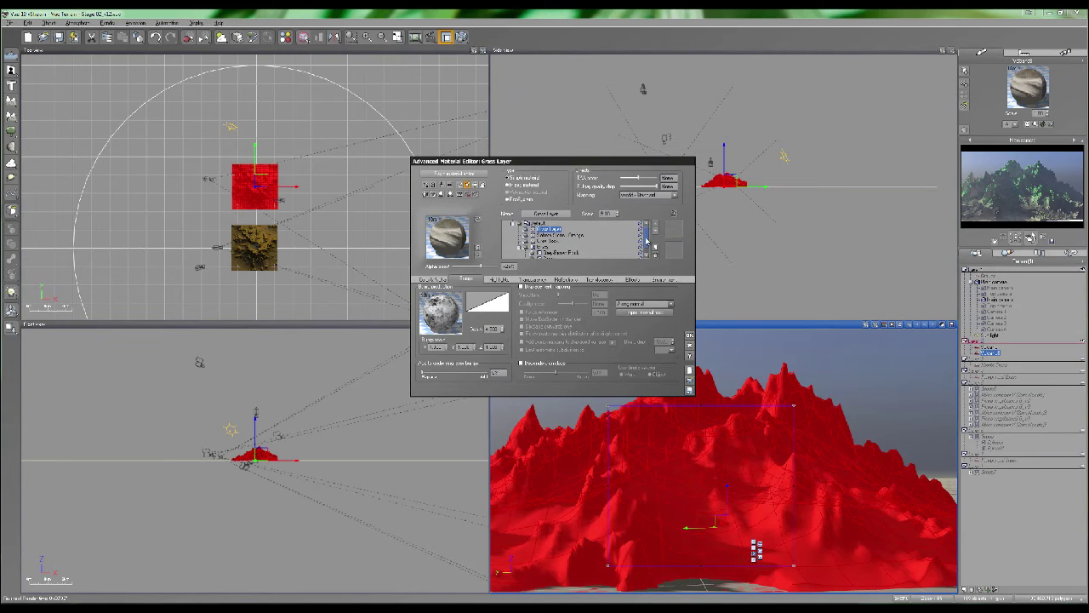
Paste the copied bump function into the Grass material and set the bump depth to 3 for both Grass and Grass Layer
{"action": "left_click_drag", "start_coordinate": [645, 236], "coordinate": [646, 245]}
{"action": "left_click", "coordinate": [550, 253]}
{"action": "right_click", "coordinate": [440, 306]}
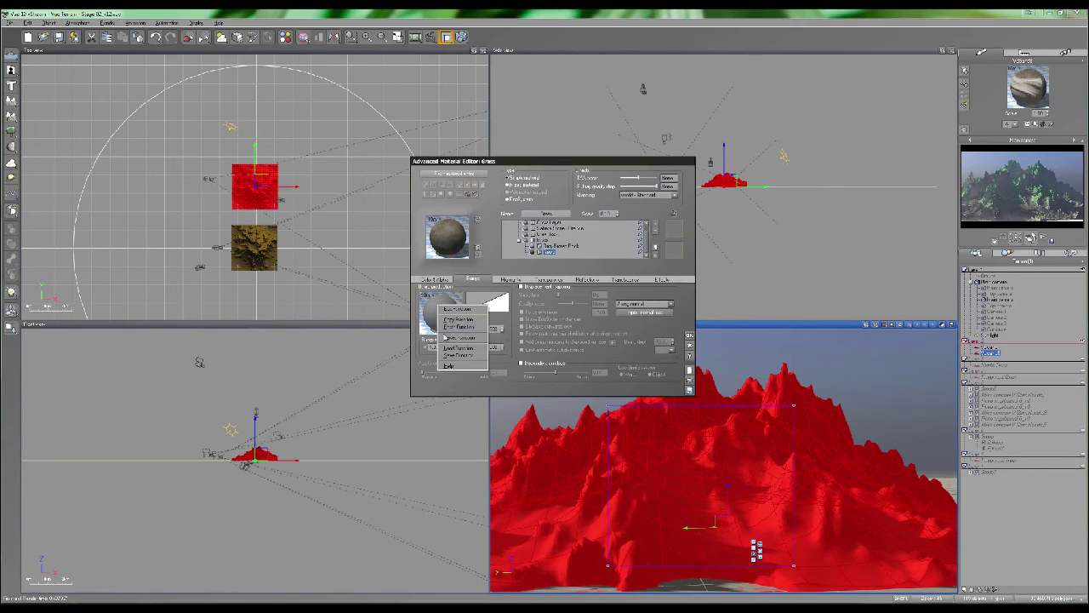
{"action": "left_click", "coordinate": [457, 328]}
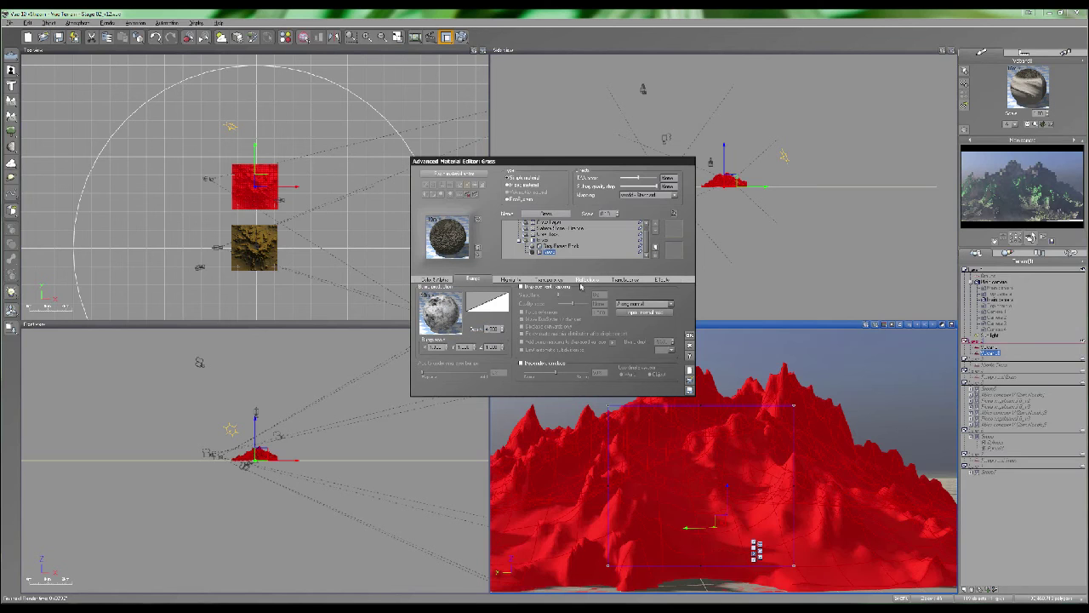
{"action": "left_click", "coordinate": [490, 329]}
{"action": "type", "text": "3"}
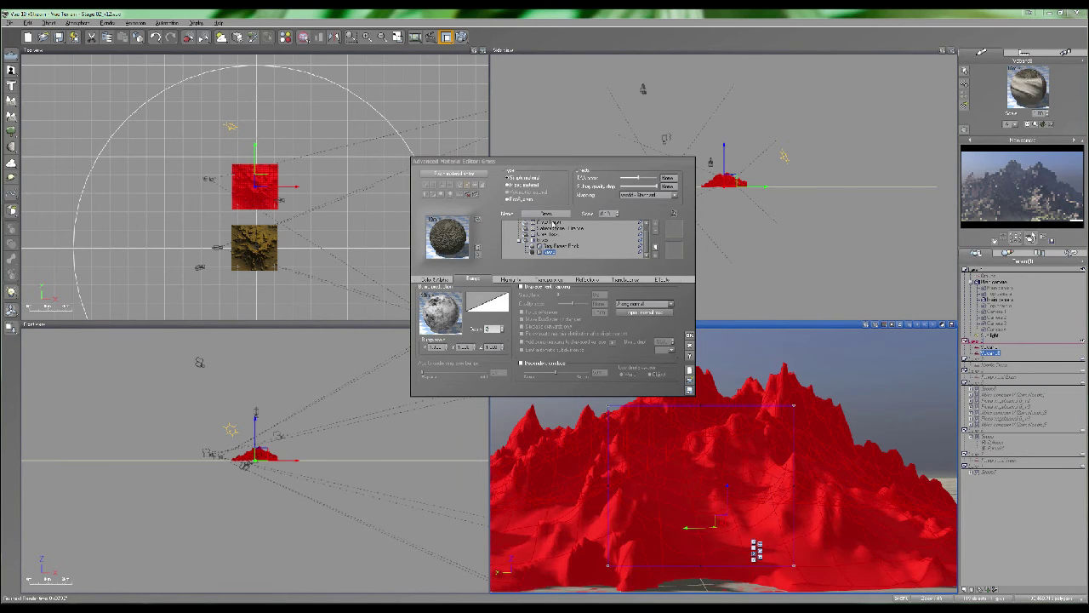
{"action": "left_click", "coordinate": [551, 222]}
{"action": "type", "text": "3"}
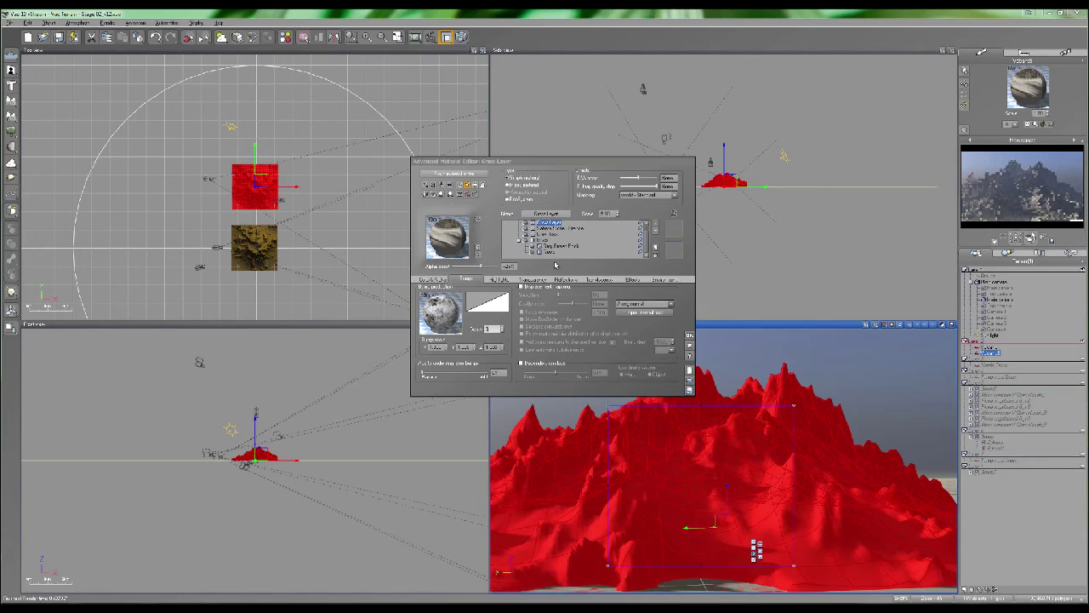
Load the Sediment & Grains fractal function as the bump of the Sahara Stone - Orange layer
{"action": "left_click", "coordinate": [551, 228]}
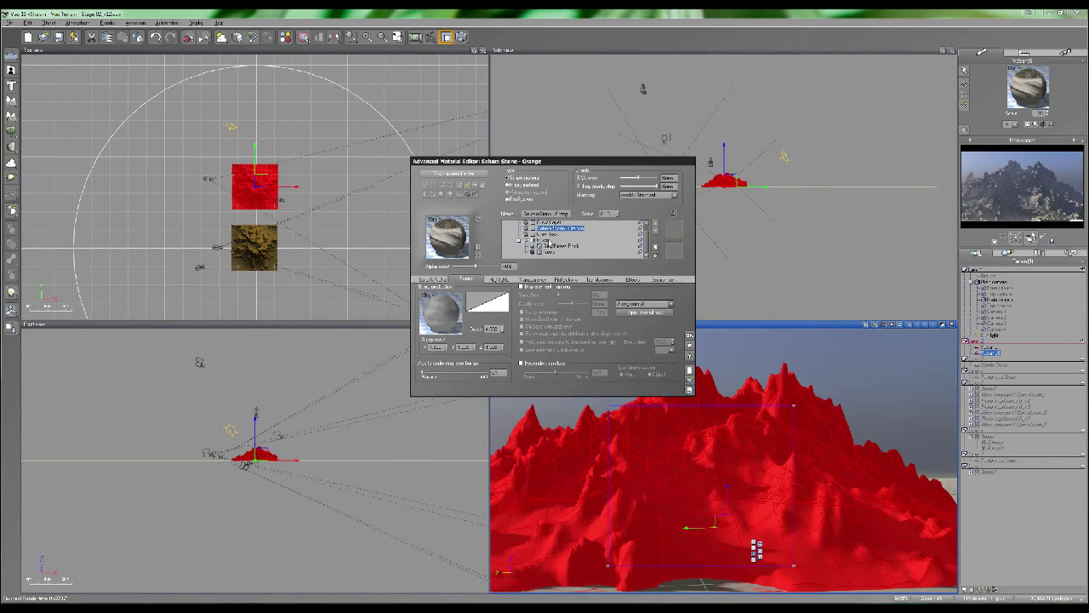
{"action": "right_click", "coordinate": [442, 321]}
{"action": "left_click", "coordinate": [464, 356]}
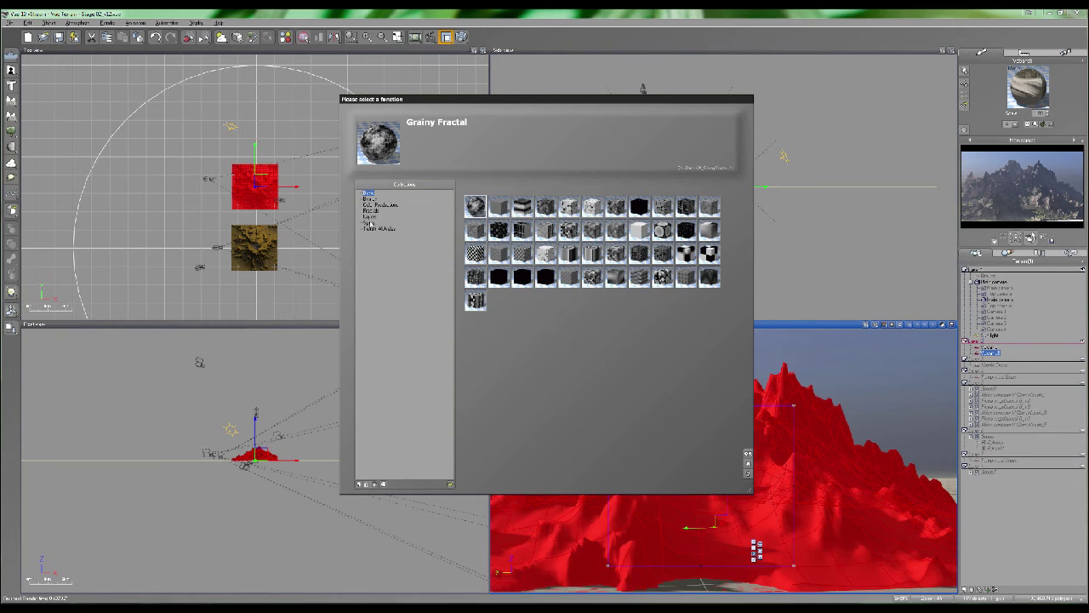
{"action": "left_click", "coordinate": [372, 211]}
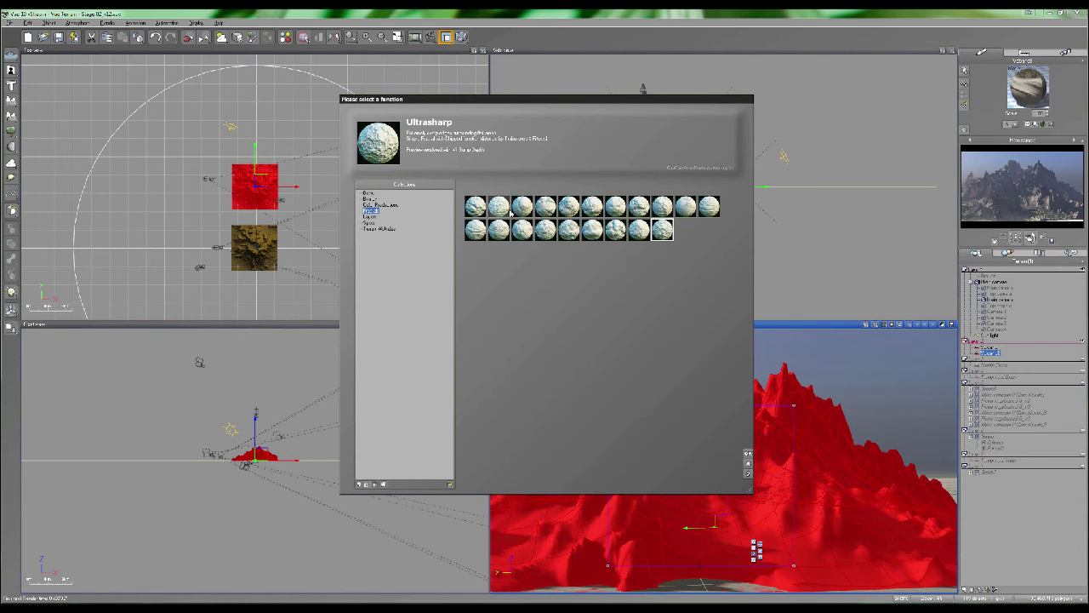
{"action": "left_click", "coordinate": [661, 207]}
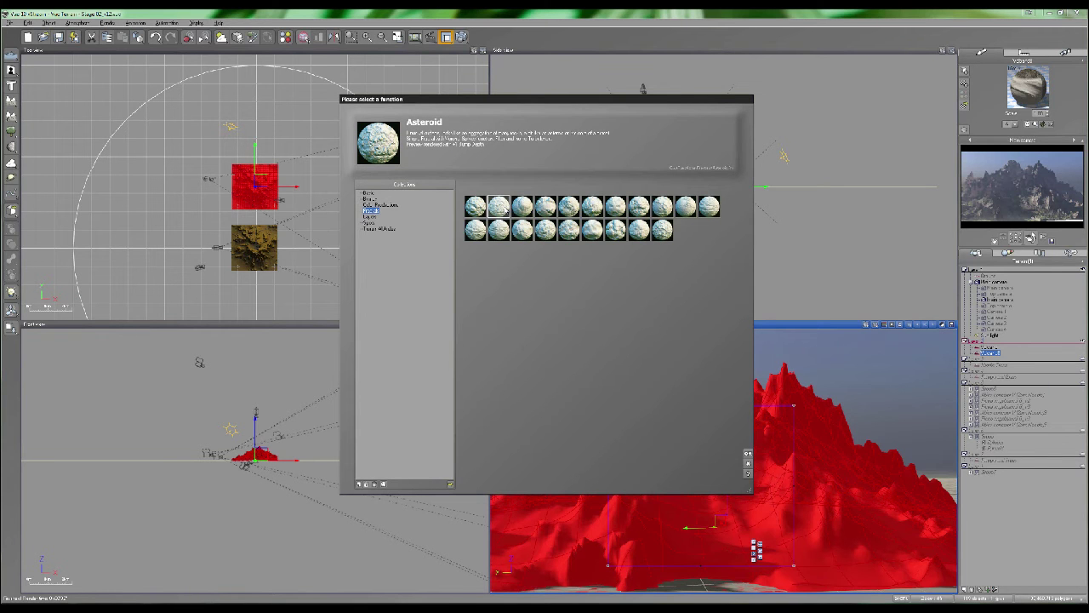
{"action": "left_click", "coordinate": [499, 229]}
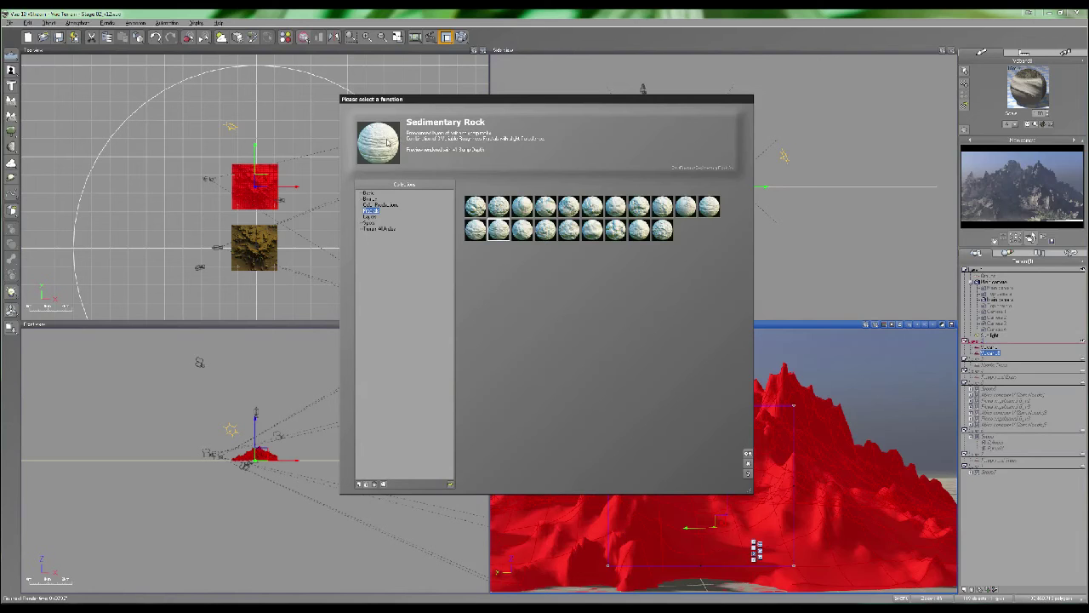
{"action": "left_click", "coordinate": [476, 232]}
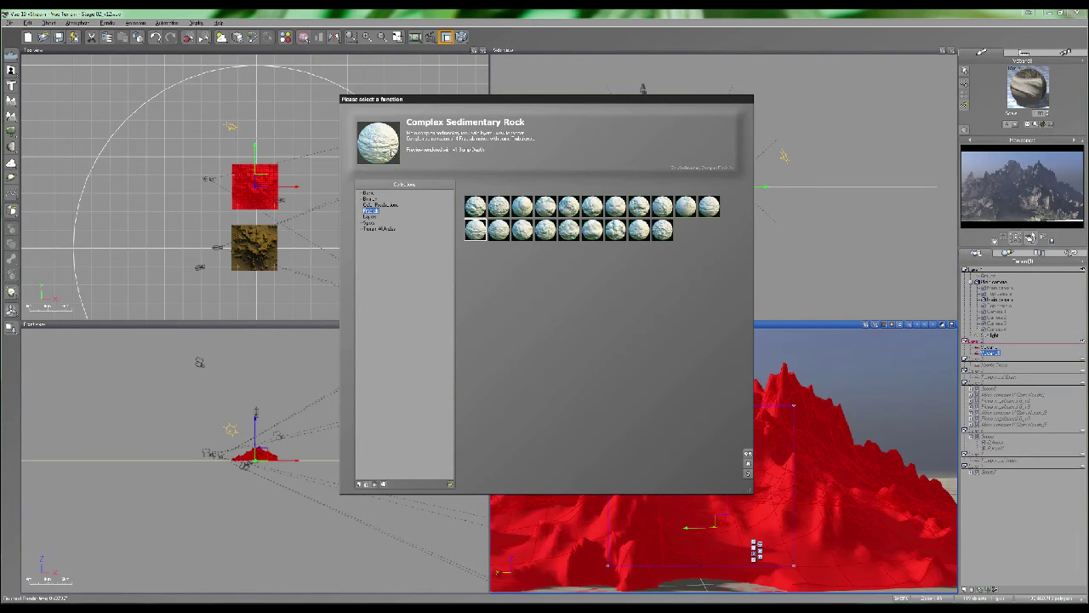
{"action": "left_click", "coordinate": [709, 206]}
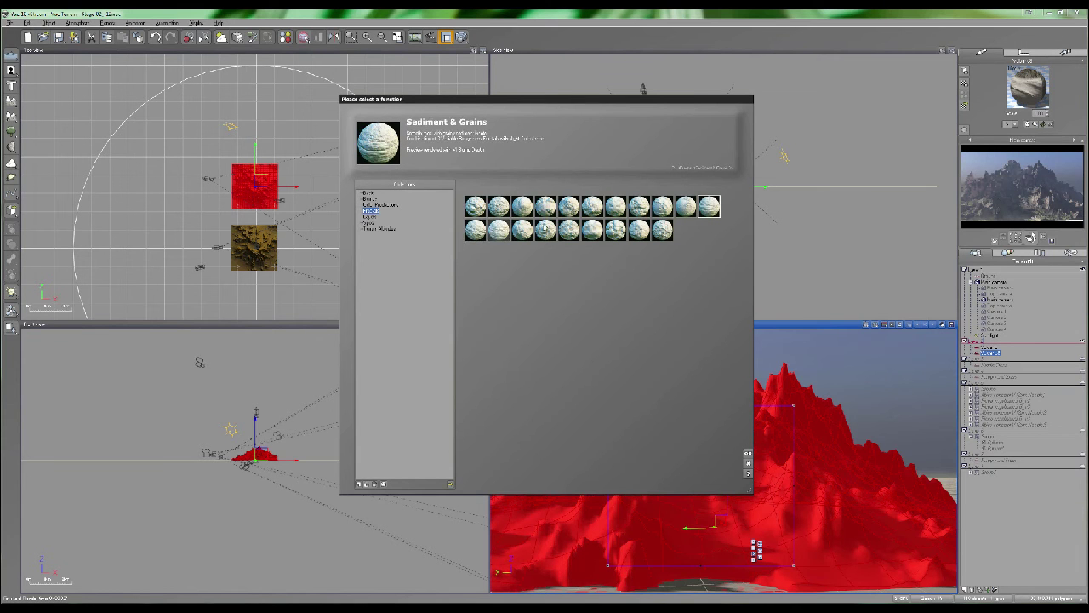
{"action": "double_click", "coordinate": [713, 207]}
Change the Grey Rock layer's bump depth and render the selected region
{"action": "type", "text": "-45"}
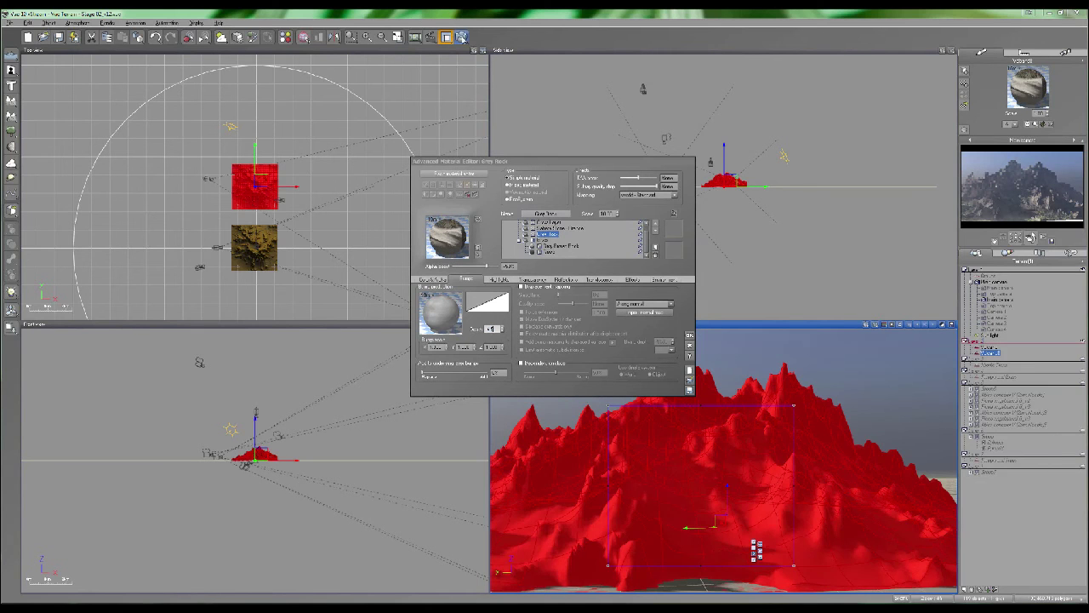
{"action": "key", "text": "Return"}
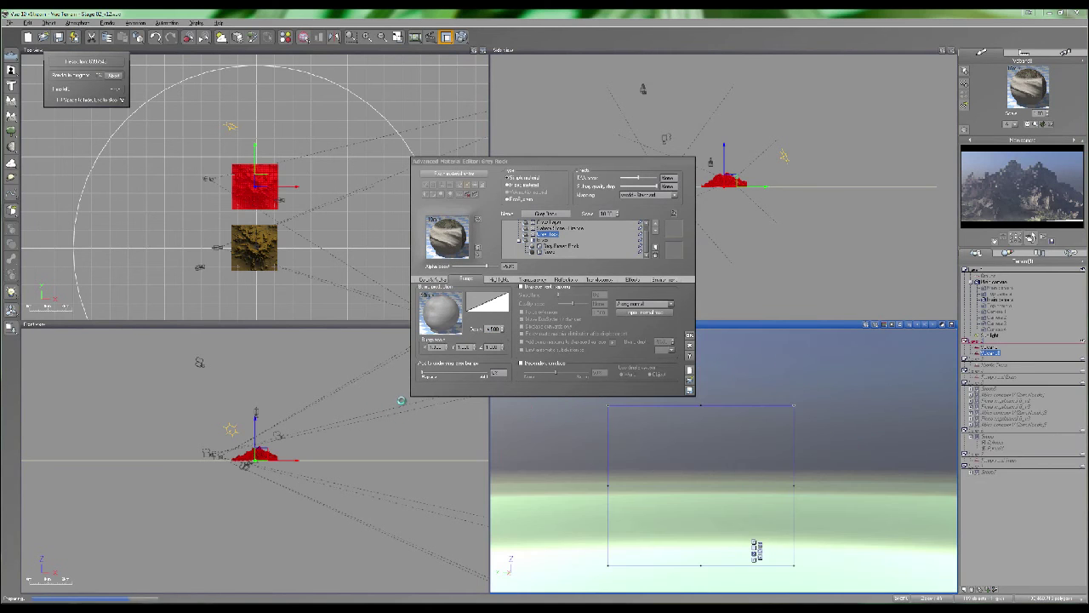
{"action": "key", "text": "ctrl+F9"}
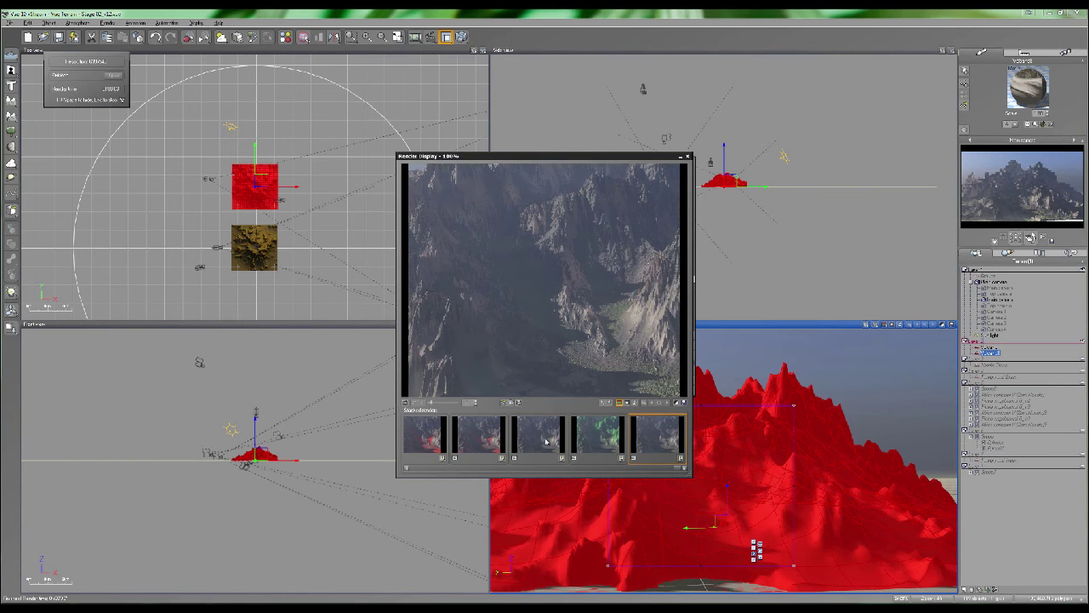
Clear all stacked renders and render the region again with the current material
{"action": "left_click", "coordinate": [596, 438]}
{"action": "left_click", "coordinate": [509, 403]}
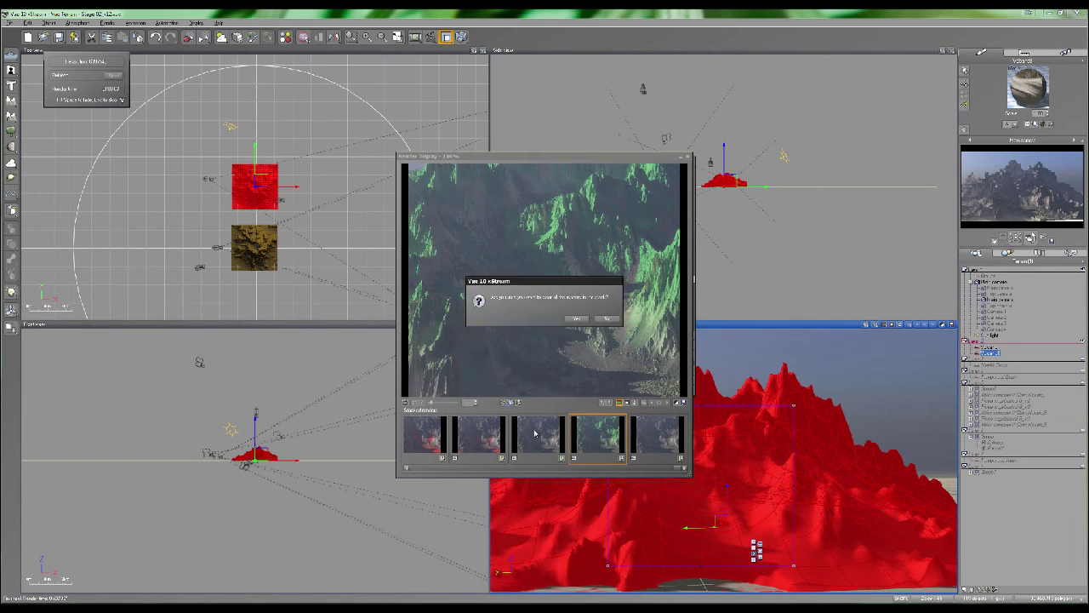
{"action": "left_click", "coordinate": [577, 320]}
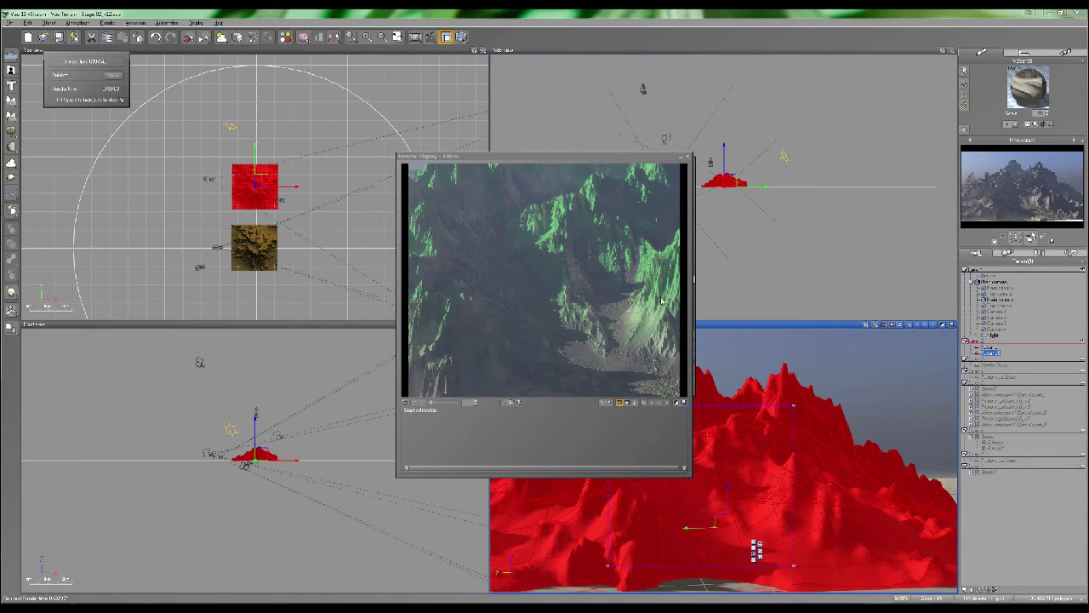
{"action": "left_click", "coordinate": [688, 157]}
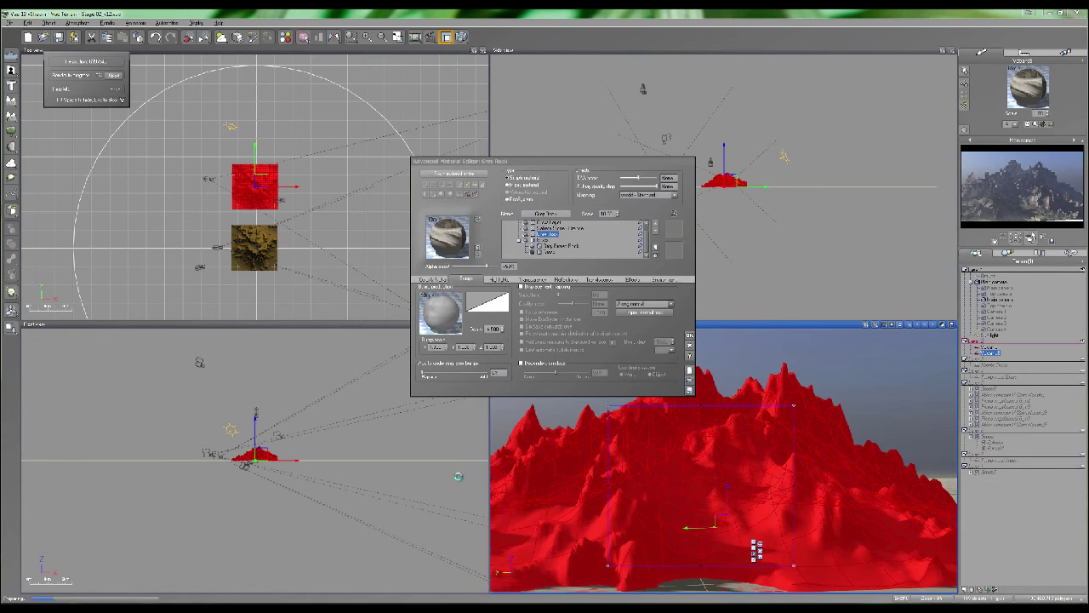
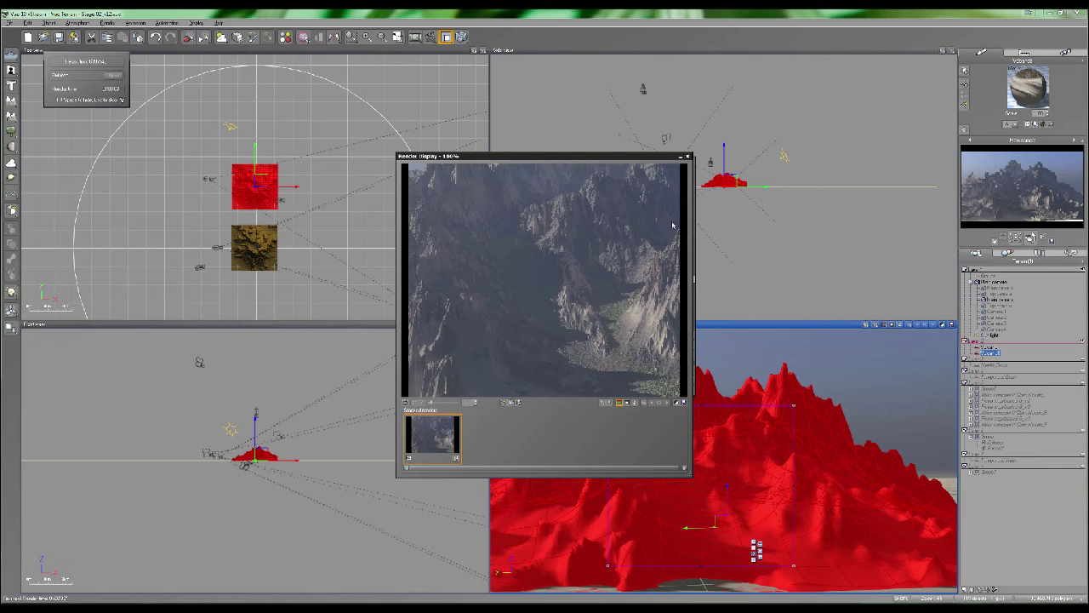
{"action": "left_click", "coordinate": [687, 156]}
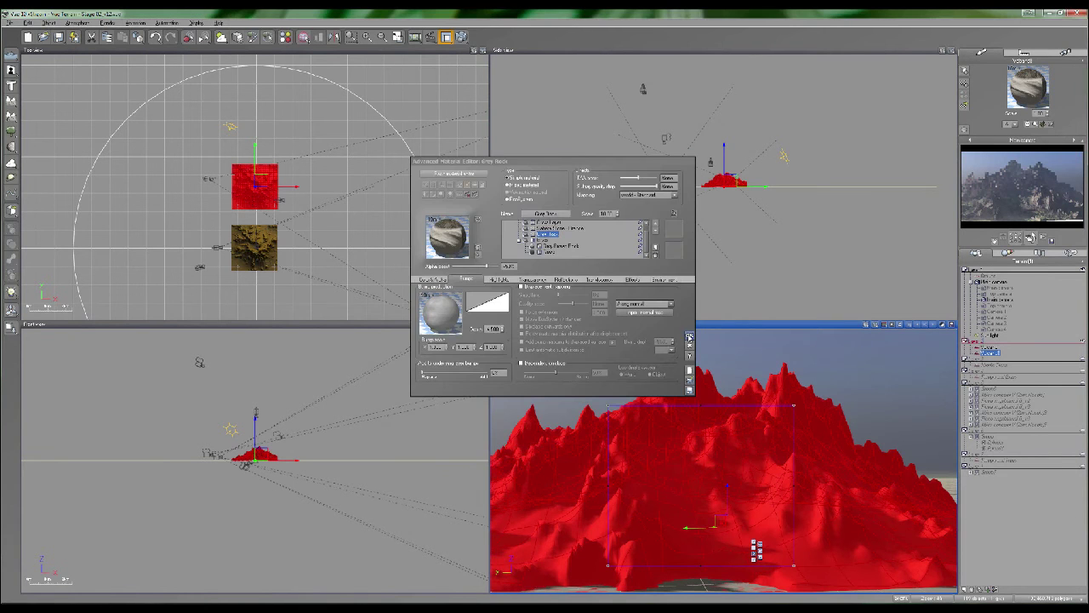
Accept the material edits, shrink the render region to the mountain's lower right slope, and render it for a close inspection
{"action": "left_click", "coordinate": [690, 337]}
{"action": "left_click_drag", "start_coordinate": [800, 421], "coordinate": [857, 459]}
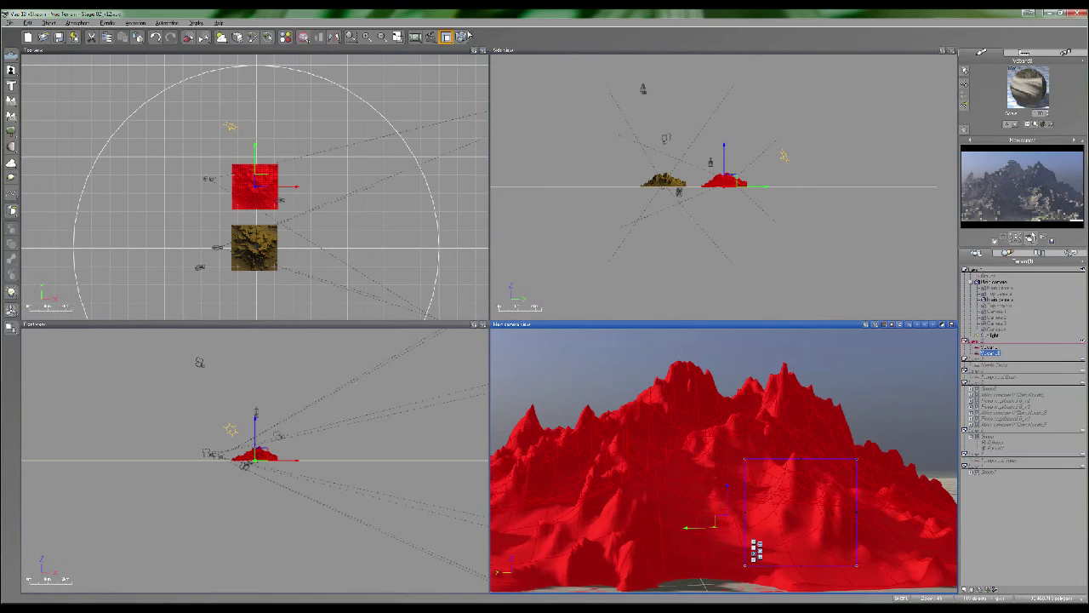
{"action": "left_click", "coordinate": [463, 37]}
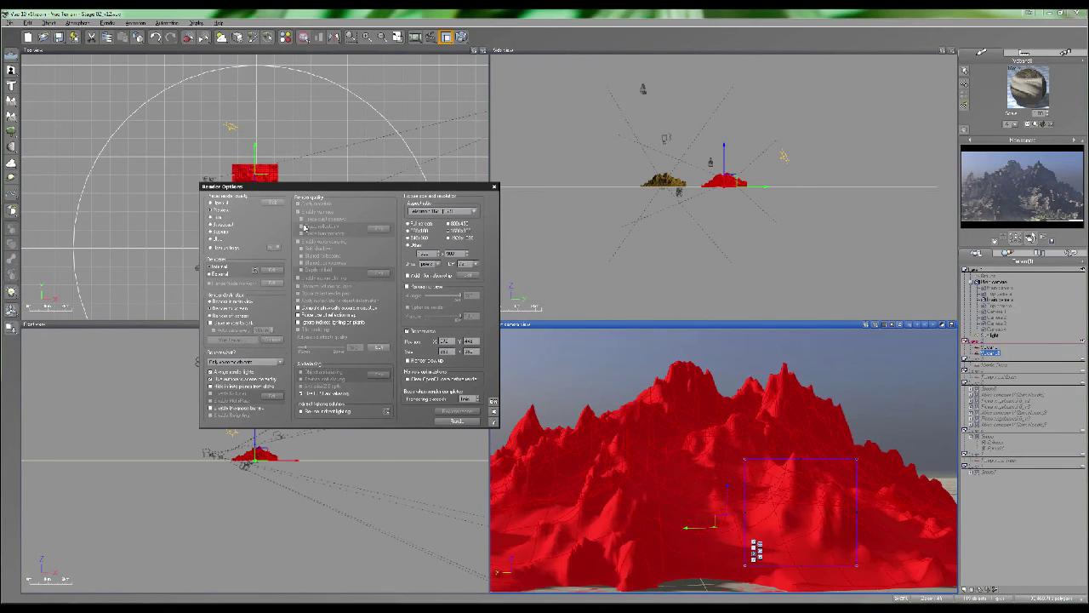
{"action": "left_click", "coordinate": [457, 421]}
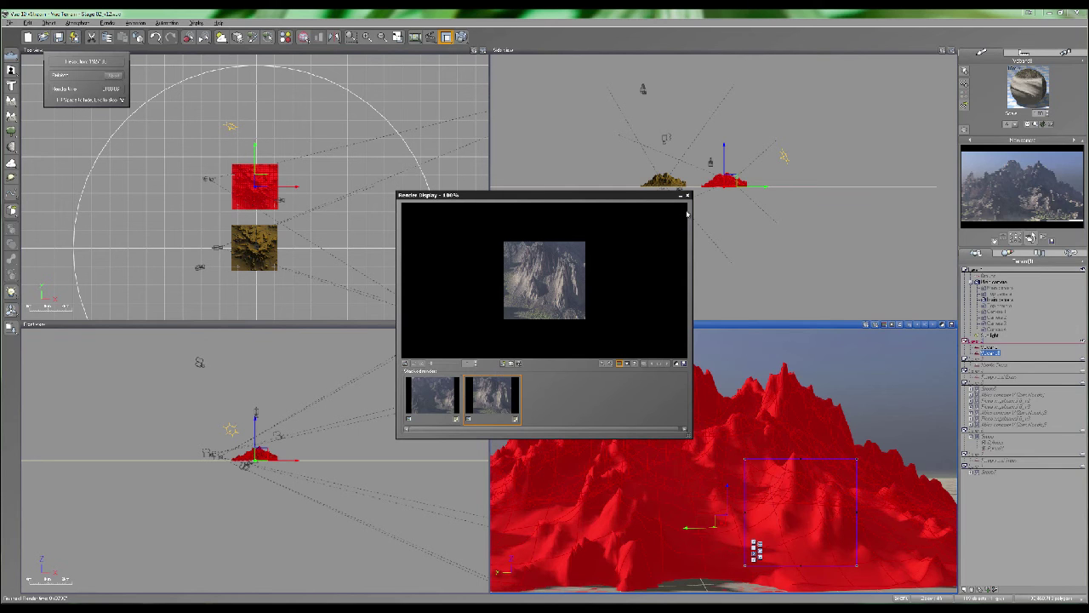
{"action": "scroll", "coordinate": [531, 274], "scroll_direction": "up", "scroll_amount": 3}
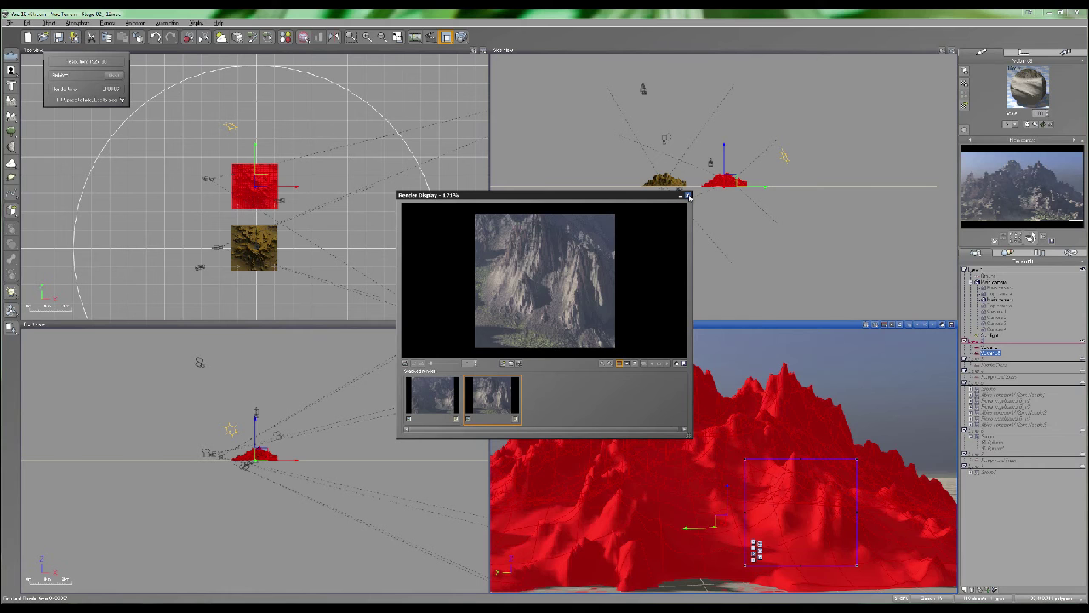
{"action": "left_click", "coordinate": [689, 196]}
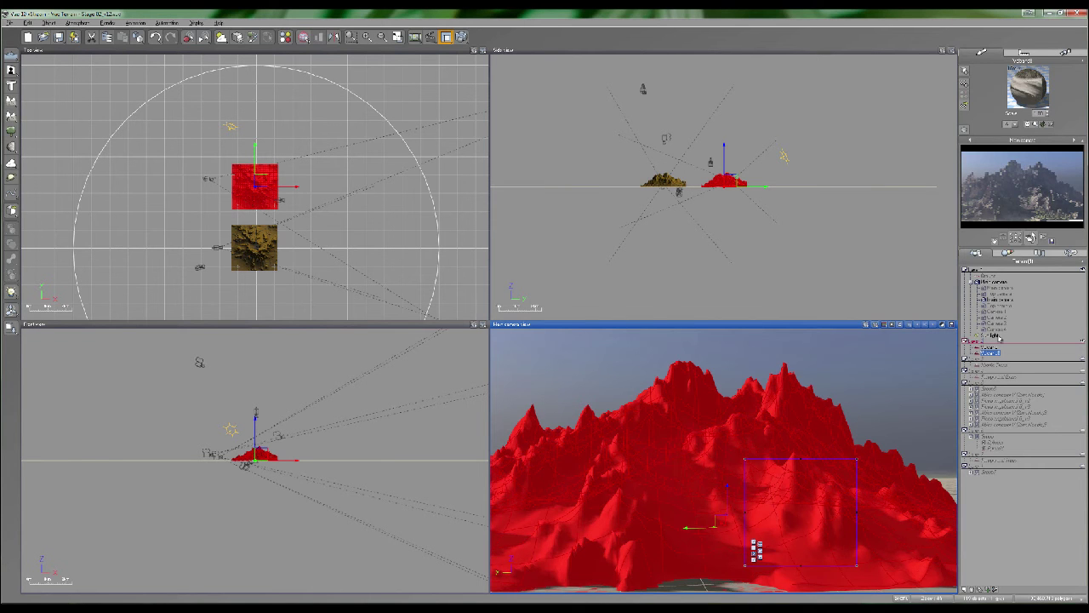
Inspect the second terrain's material and view the material presets available for an extra layer
{"action": "key", "text": "ctrl+d"}
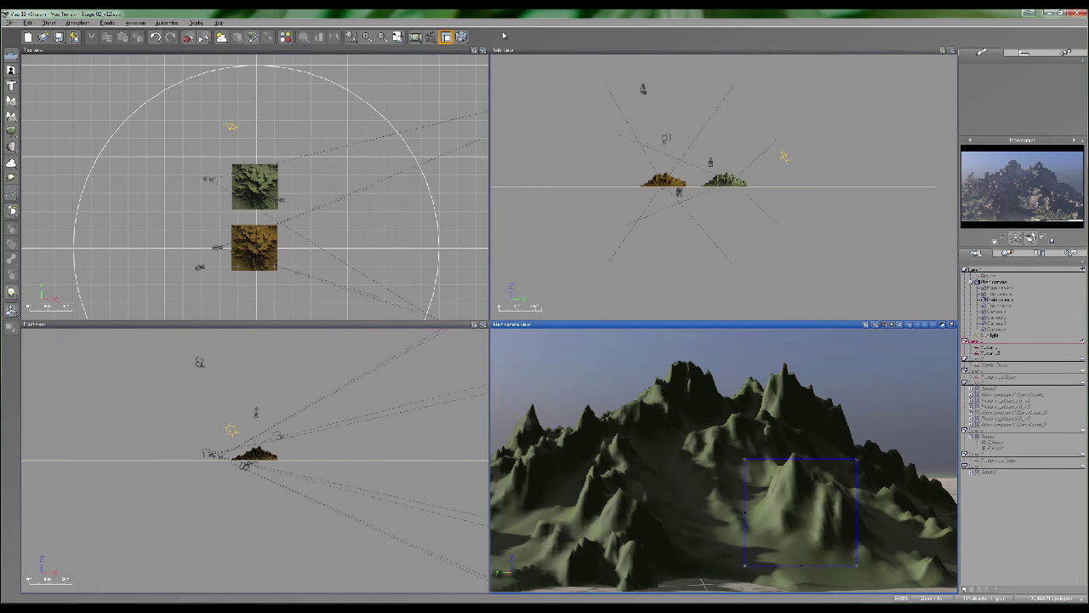
{"action": "double_click", "coordinate": [989, 352]}
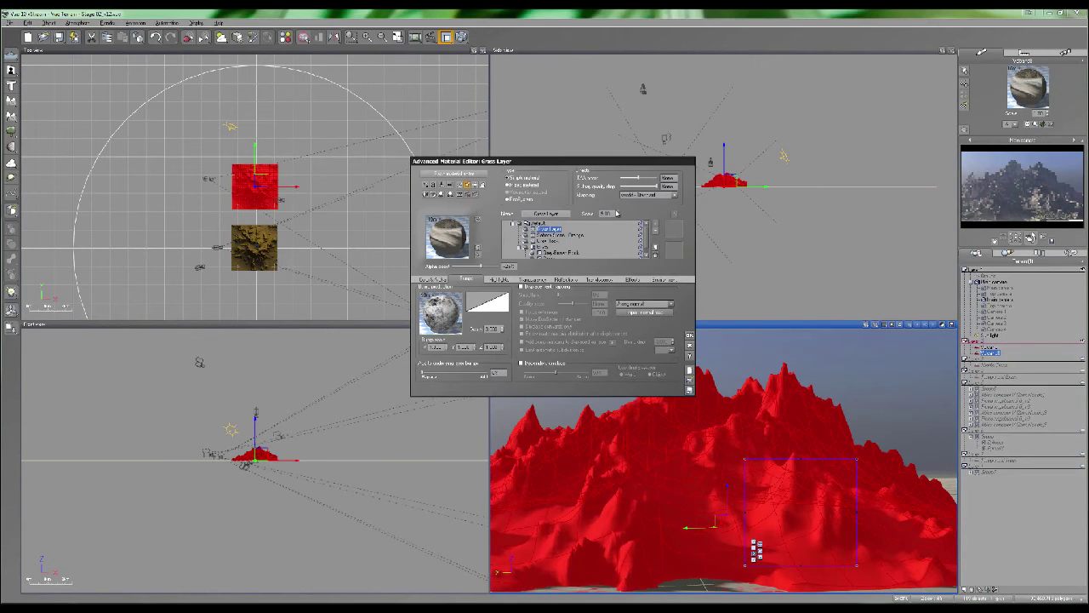
{"action": "left_click_drag", "start_coordinate": [555, 165], "coordinate": [538, 160]}
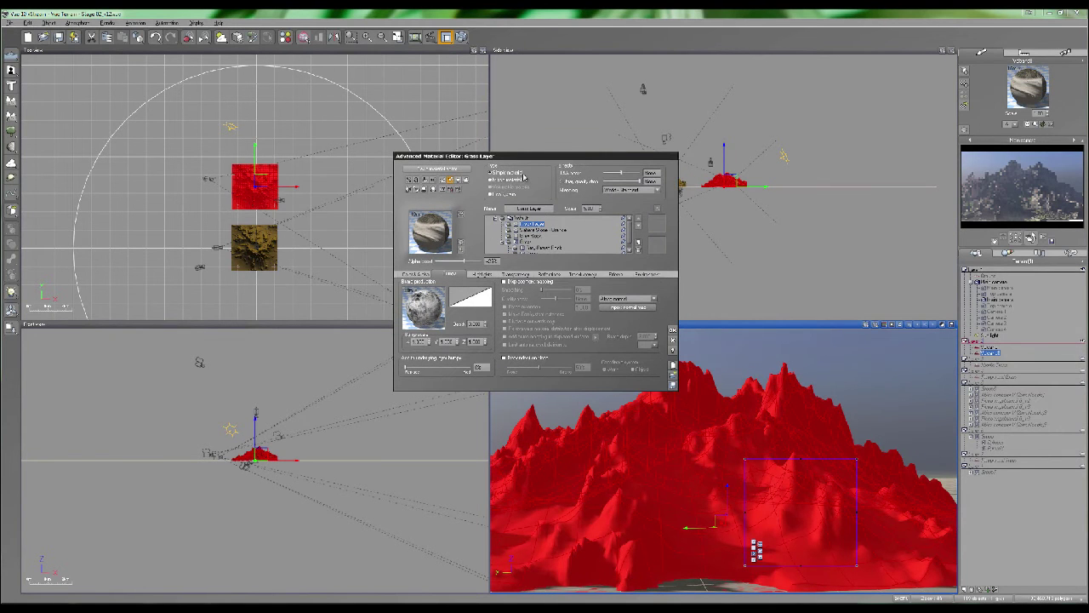
{"action": "left_click", "coordinate": [641, 245]}
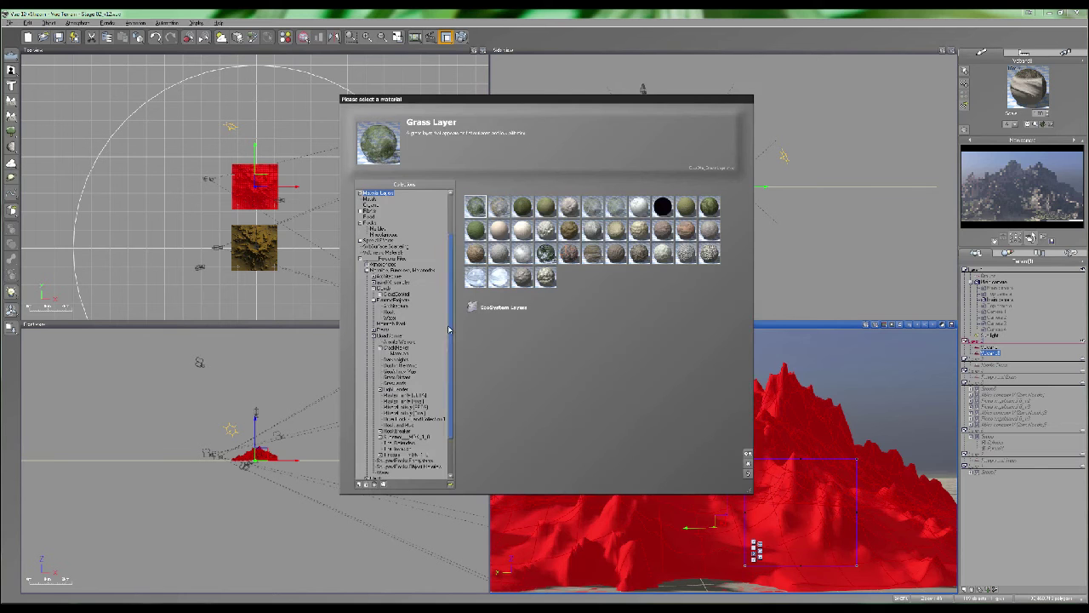
{"action": "left_click", "coordinate": [748, 460]}
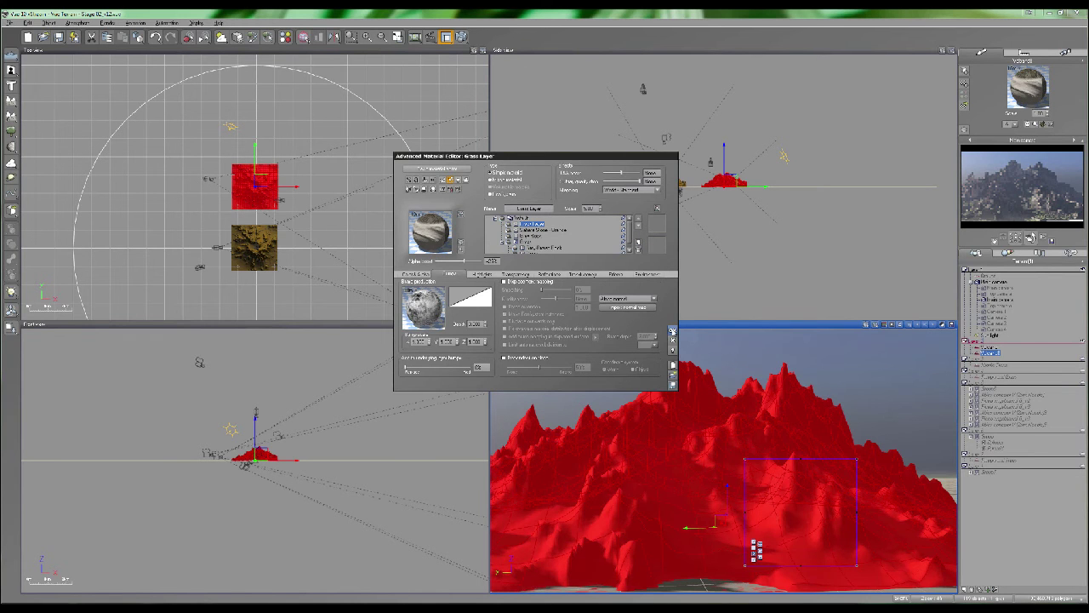
{"action": "left_click", "coordinate": [672, 330]}
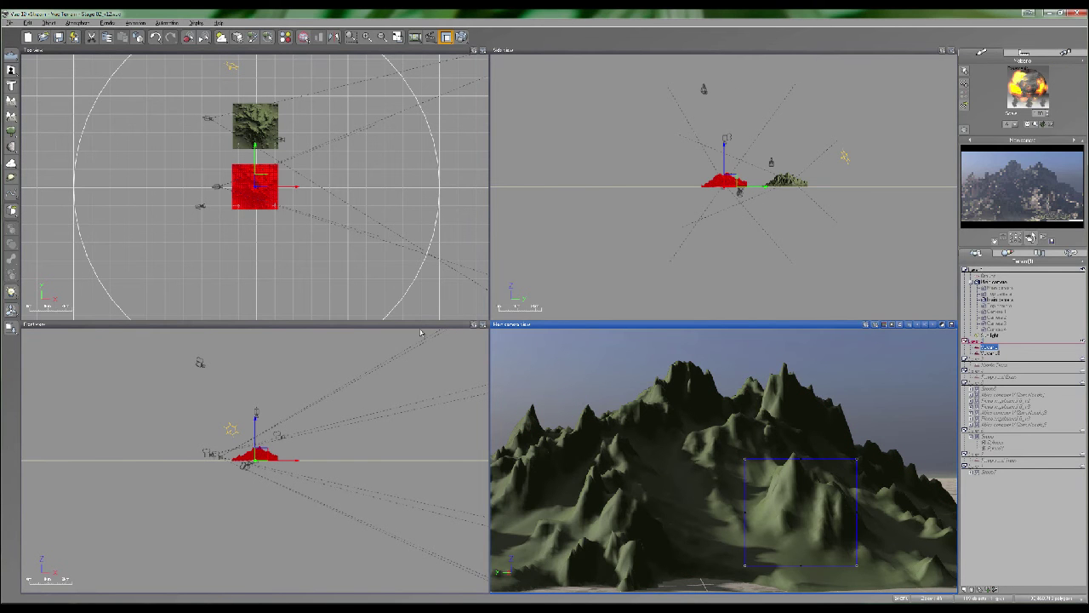
Inspect the first terrain's layered volcano material, including the bump settings of its Lava layer
{"action": "right_click_drag", "start_coordinate": [887, 496], "coordinate": [827, 433]}
{"action": "right_click_drag", "start_coordinate": [653, 482], "coordinate": [790, 456]}
{"action": "scroll", "coordinate": [758, 464], "scroll_direction": "up", "scroll_amount": 4}
{"action": "double_click", "coordinate": [1043, 91]}
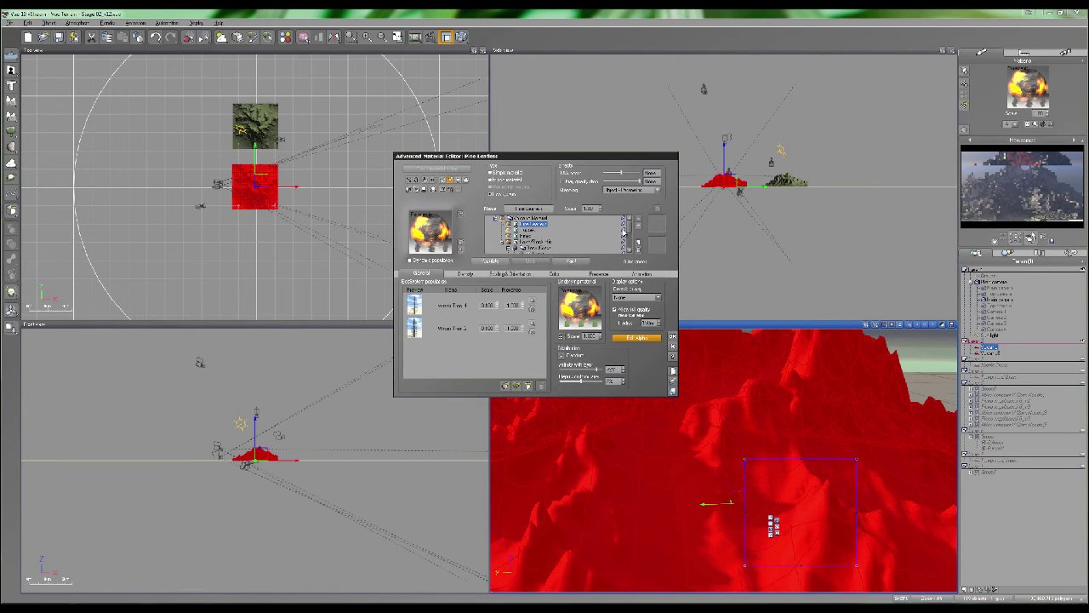
{"action": "scroll", "coordinate": [526, 241], "scroll_direction": "down", "scroll_amount": 5}
{"action": "left_click", "coordinate": [531, 246]}
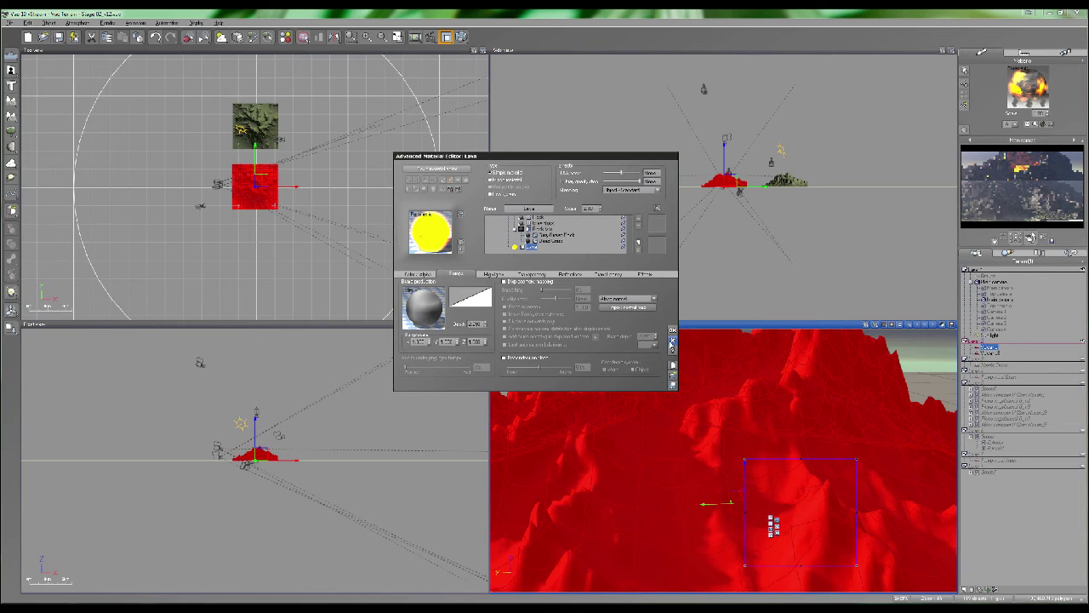
{"action": "left_click", "coordinate": [673, 340]}
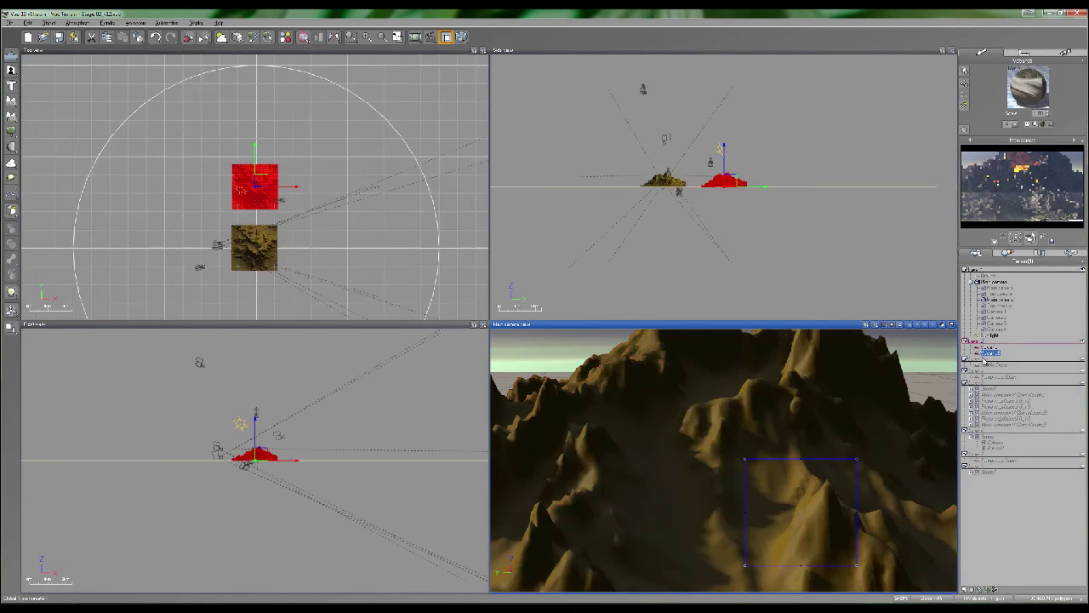
Frame the second terrain from a closer angle and open its layered rock and grass material for editing
{"action": "right_click_drag", "start_coordinate": [655, 434], "coordinate": [706, 460]}
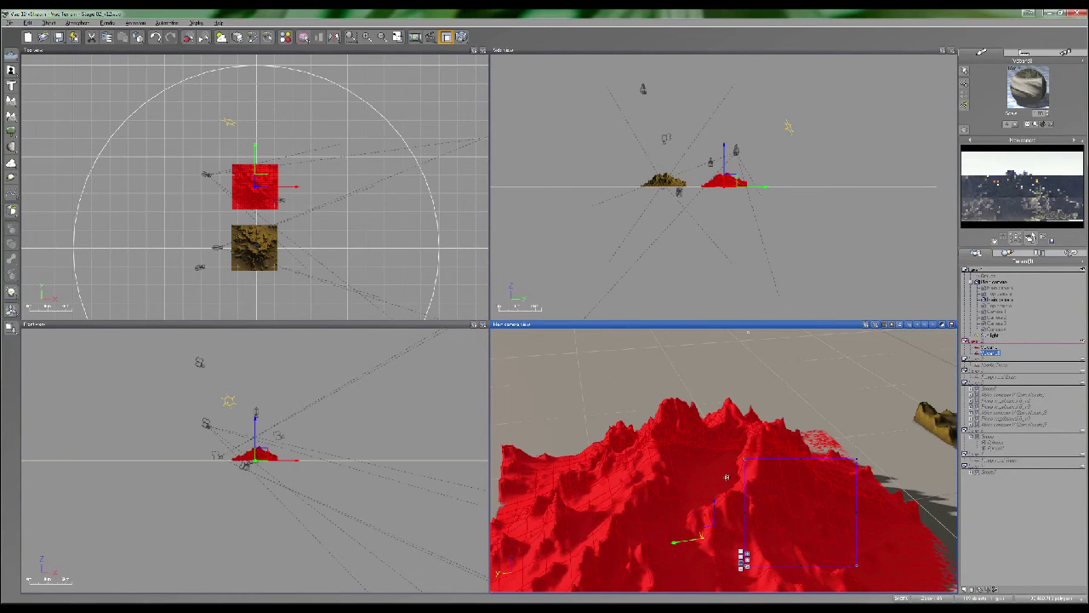
{"action": "right_click_drag", "start_coordinate": [720, 450], "coordinate": [716, 401]}
{"action": "right_click", "coordinate": [1026, 83]}
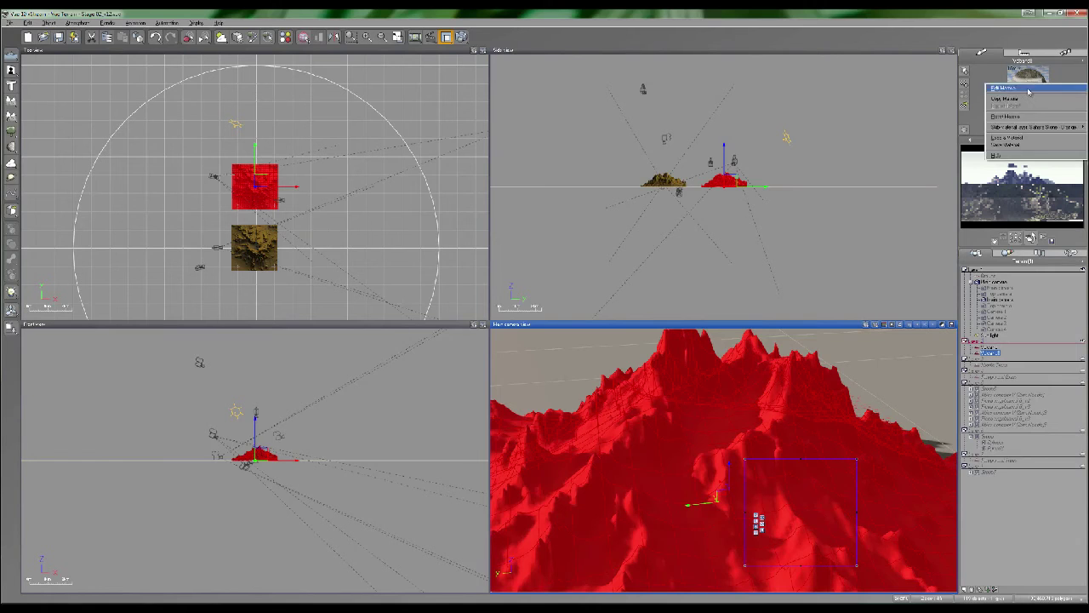
{"action": "left_click", "coordinate": [1028, 90]}
{"action": "left_click", "coordinate": [503, 241]}
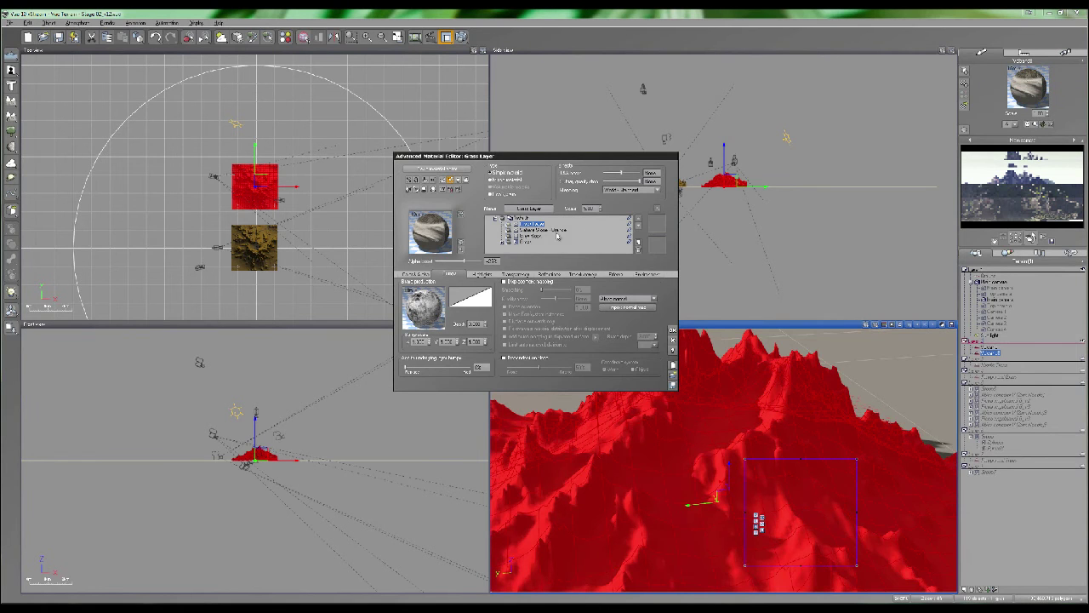
{"action": "left_click", "coordinate": [639, 245]}
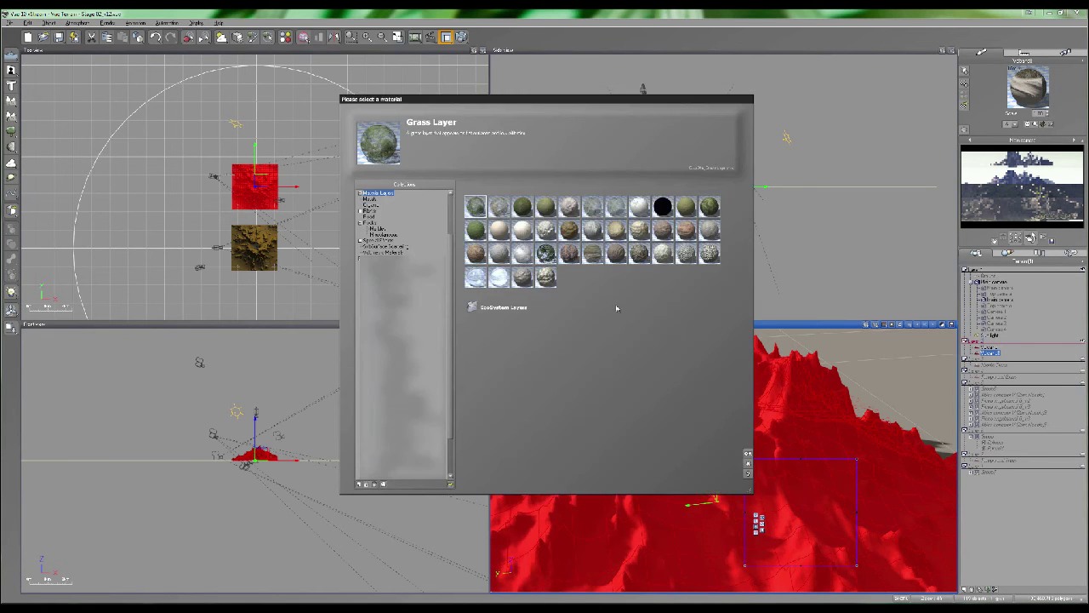
{"action": "left_click", "coordinate": [482, 211]}
{"action": "double_click", "coordinate": [474, 229]}
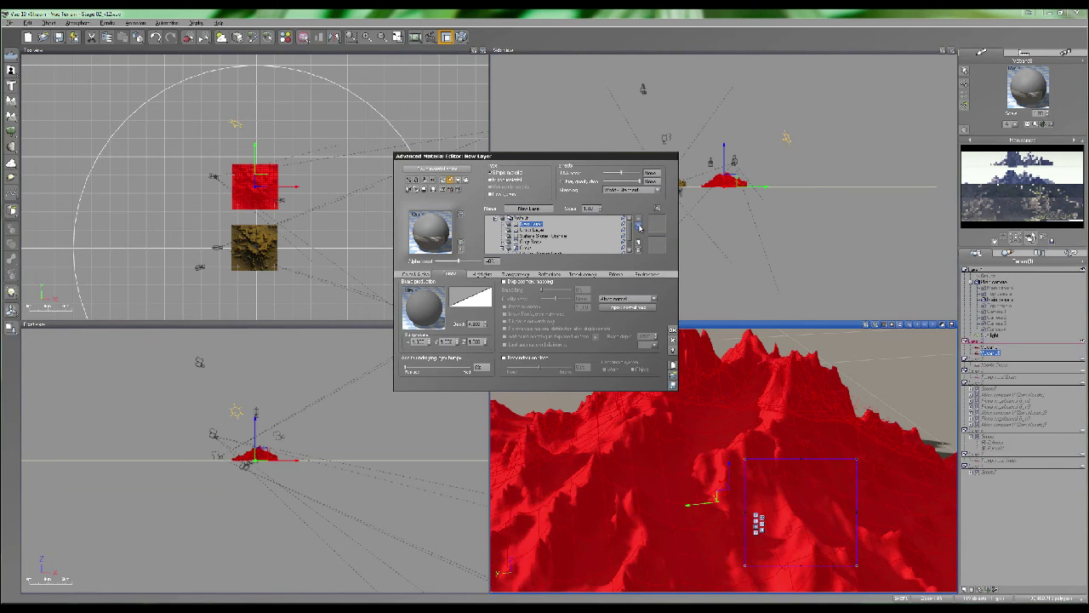
{"action": "left_click_drag", "start_coordinate": [629, 229], "coordinate": [630, 243]}
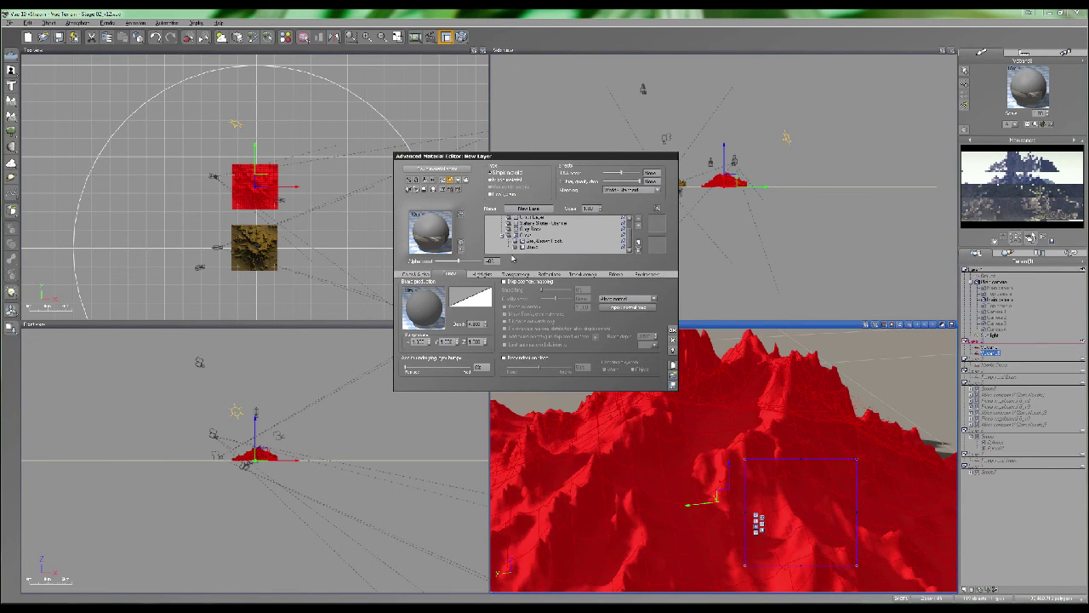
{"action": "left_click", "coordinate": [502, 235]}
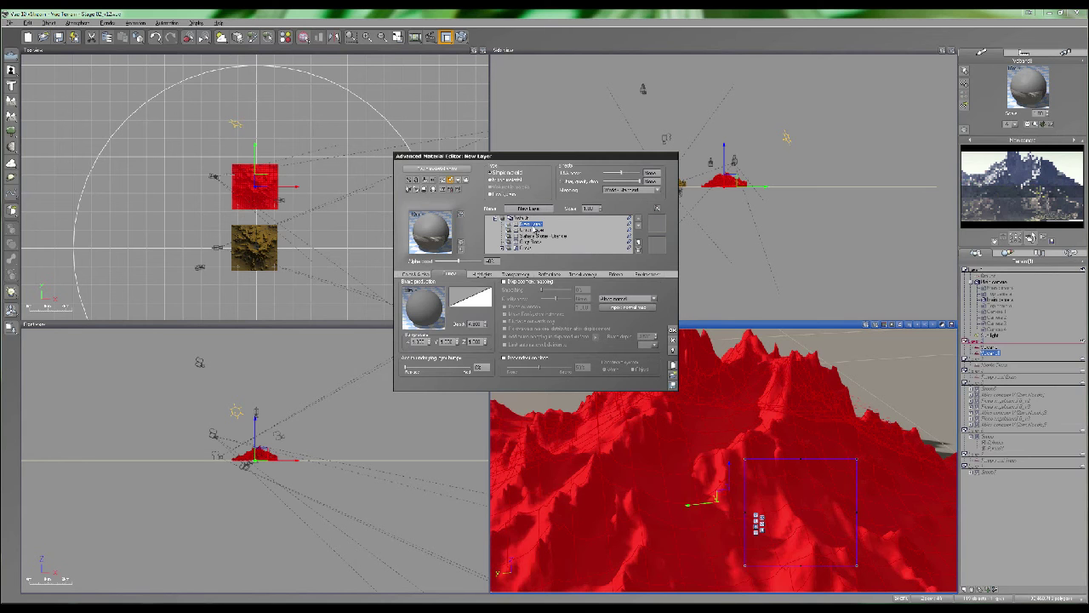
{"action": "left_click", "coordinate": [420, 274]}
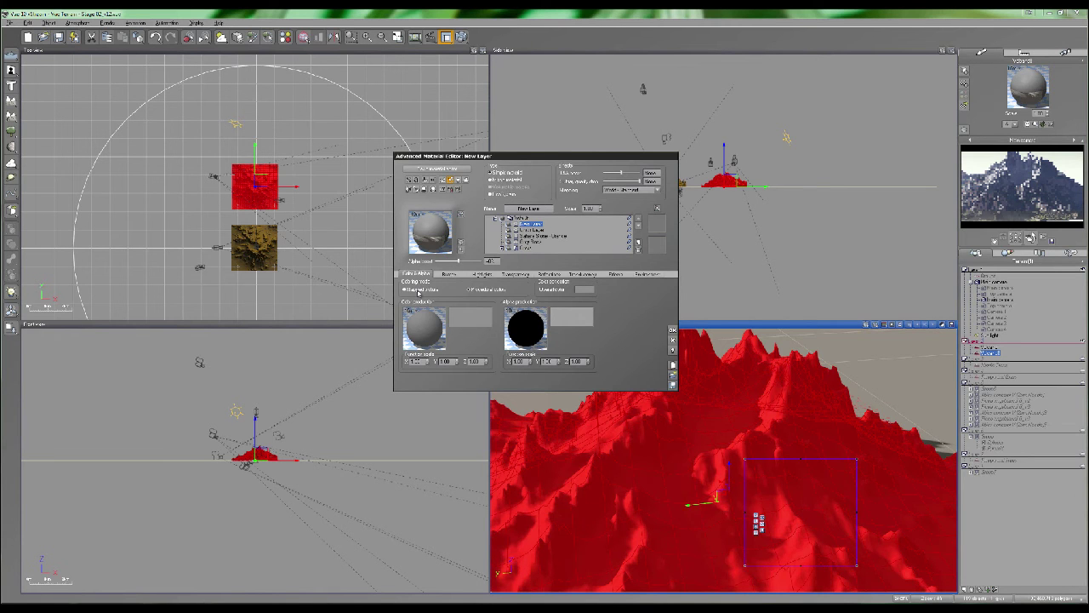
{"action": "left_click", "coordinate": [419, 291]}
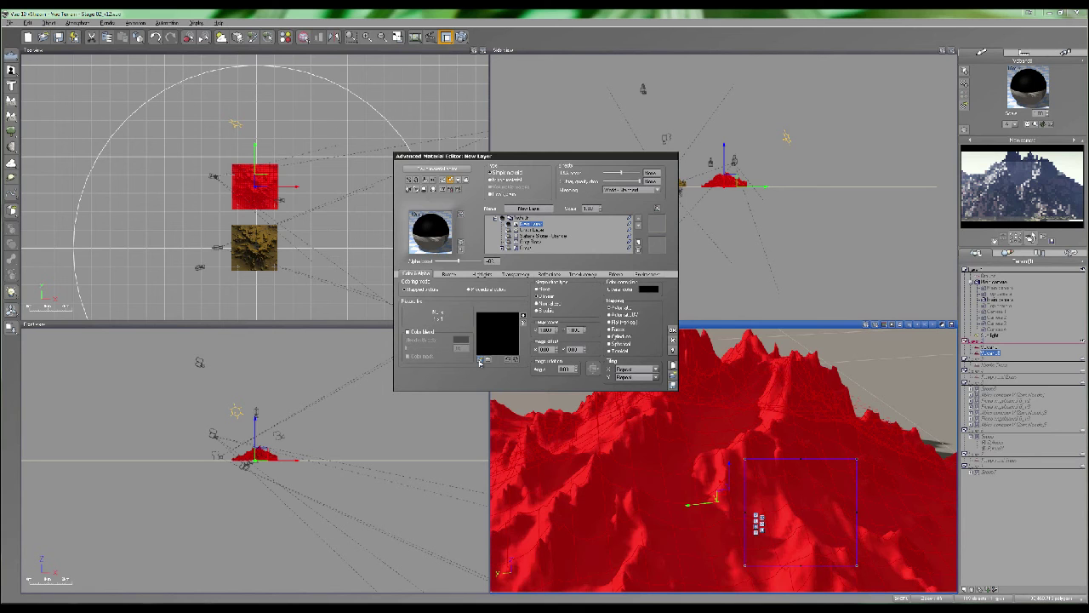
{"action": "left_click", "coordinate": [639, 251]}
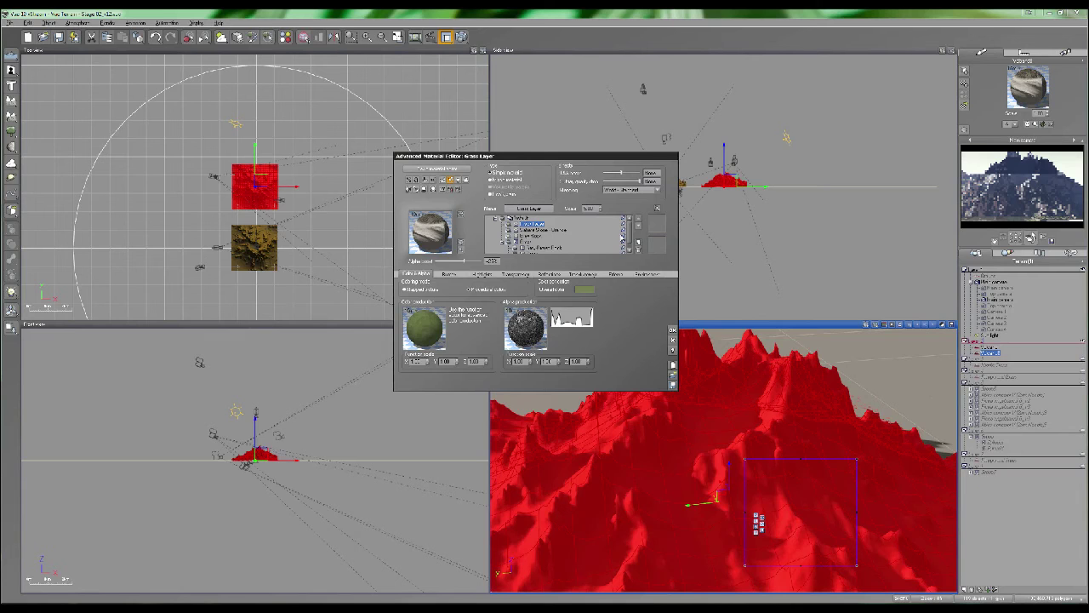
Browse the special effects, volumetric, subsurface scattering and liquid material collections for a lava preset to add as a layer
{"action": "left_click", "coordinate": [638, 241]}
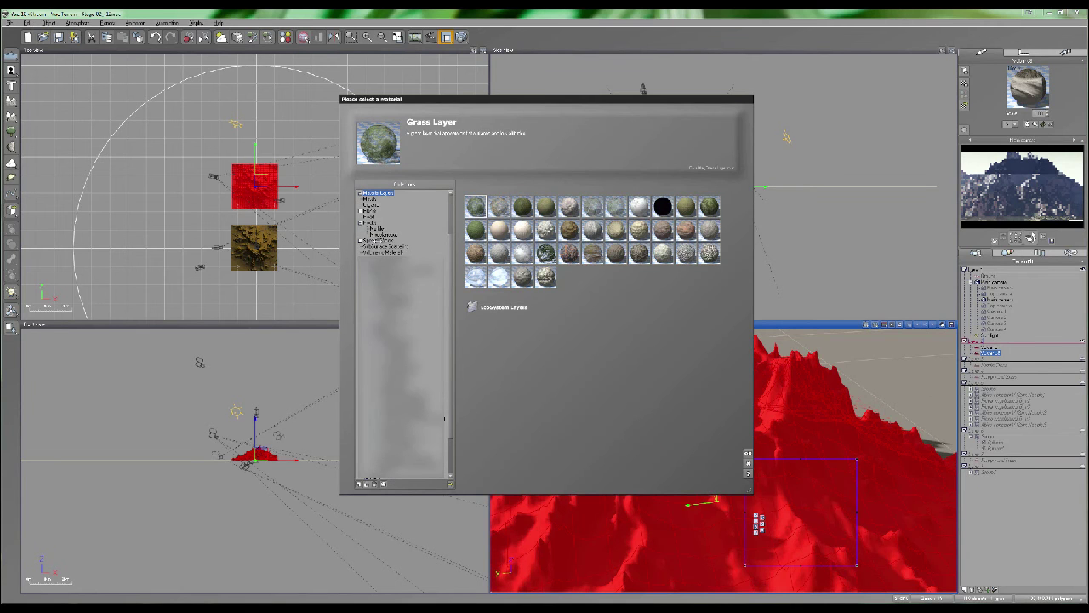
{"action": "left_click", "coordinate": [378, 242]}
{"action": "left_click", "coordinate": [379, 248]}
{"action": "left_click", "coordinate": [378, 241]}
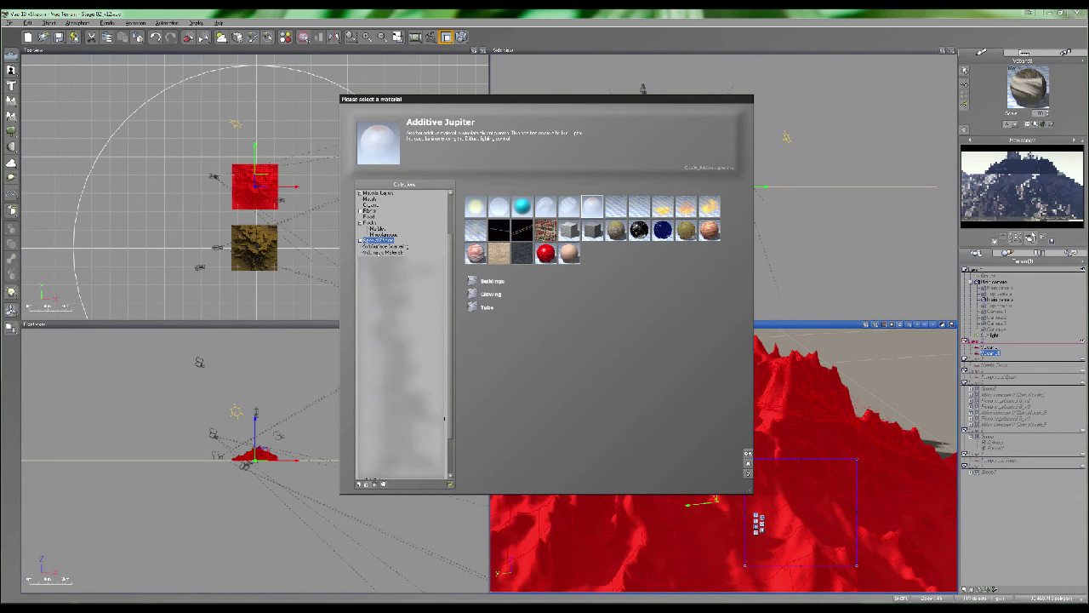
{"action": "left_click", "coordinate": [370, 253]}
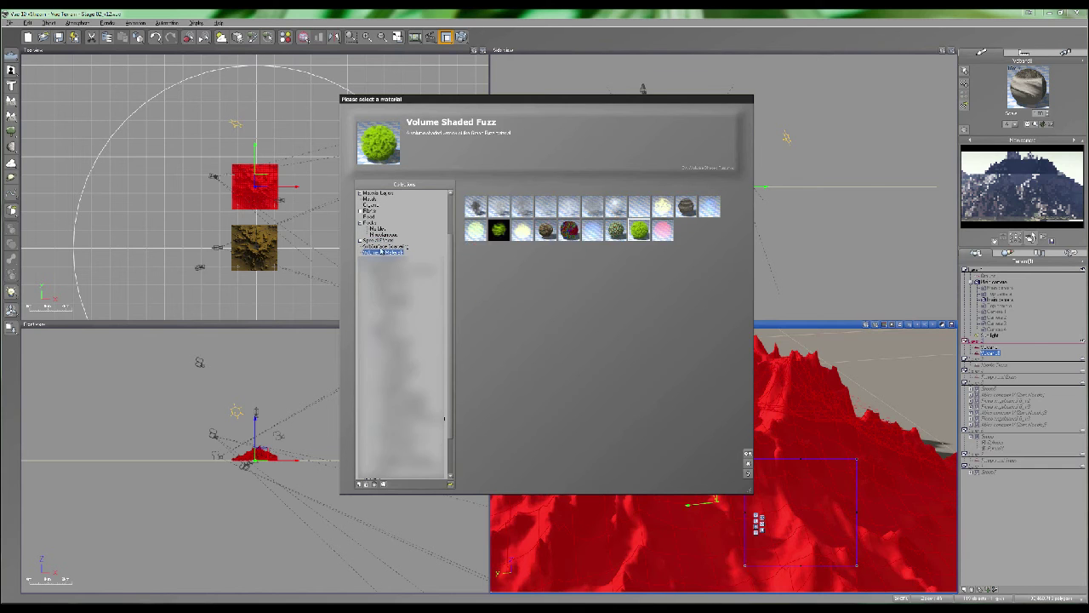
{"action": "left_click", "coordinate": [381, 246]}
{"action": "scroll", "coordinate": [380, 250], "scroll_direction": "up", "scroll_amount": 3}
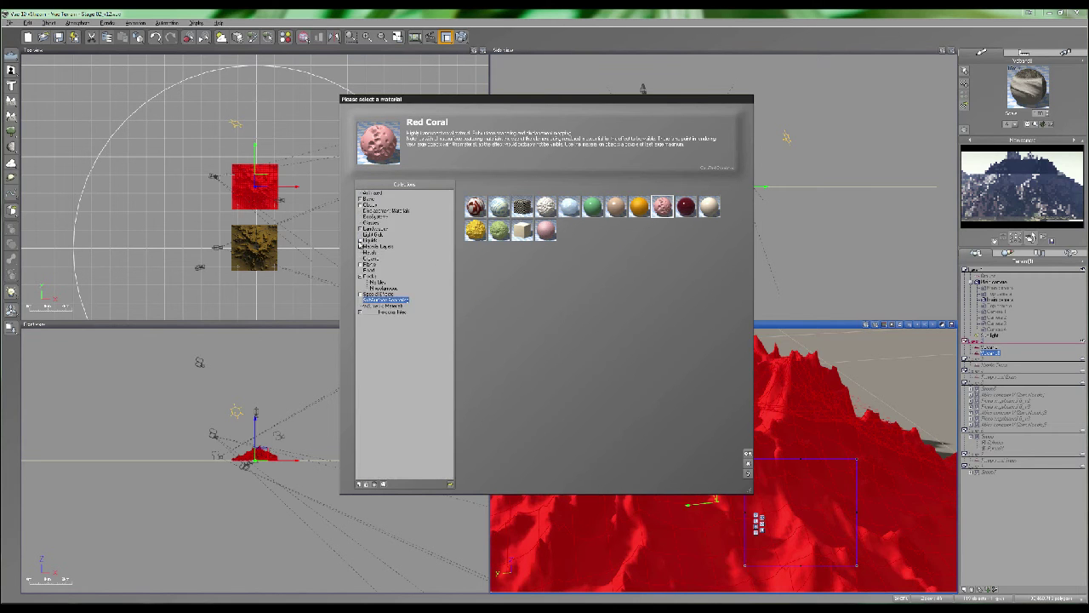
{"action": "left_click", "coordinate": [372, 258]}
{"action": "left_click", "coordinate": [375, 247]}
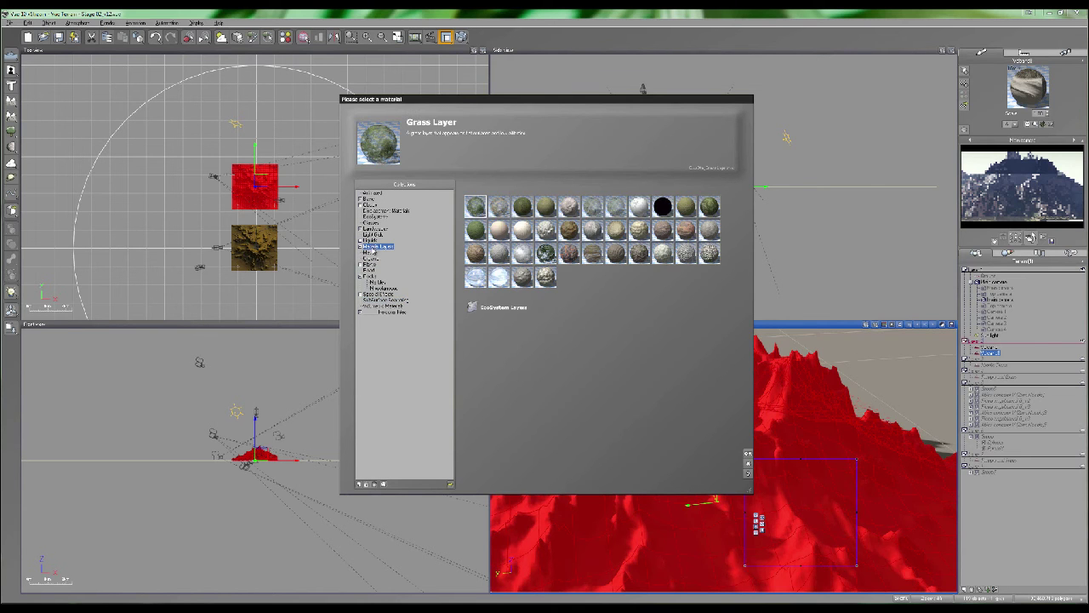
{"action": "left_click", "coordinate": [370, 241]}
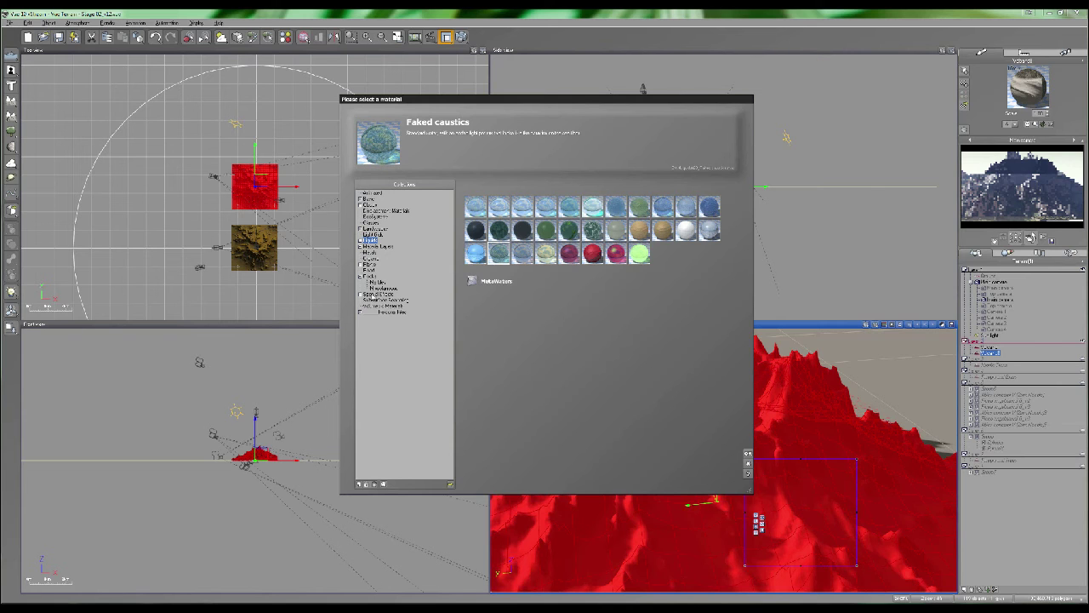
Add the Glowing Lava preset from the glowing special effects materials as a new layer above the Grass Layer
{"action": "left_click", "coordinate": [359, 294]}
{"action": "left_click", "coordinate": [379, 306]}
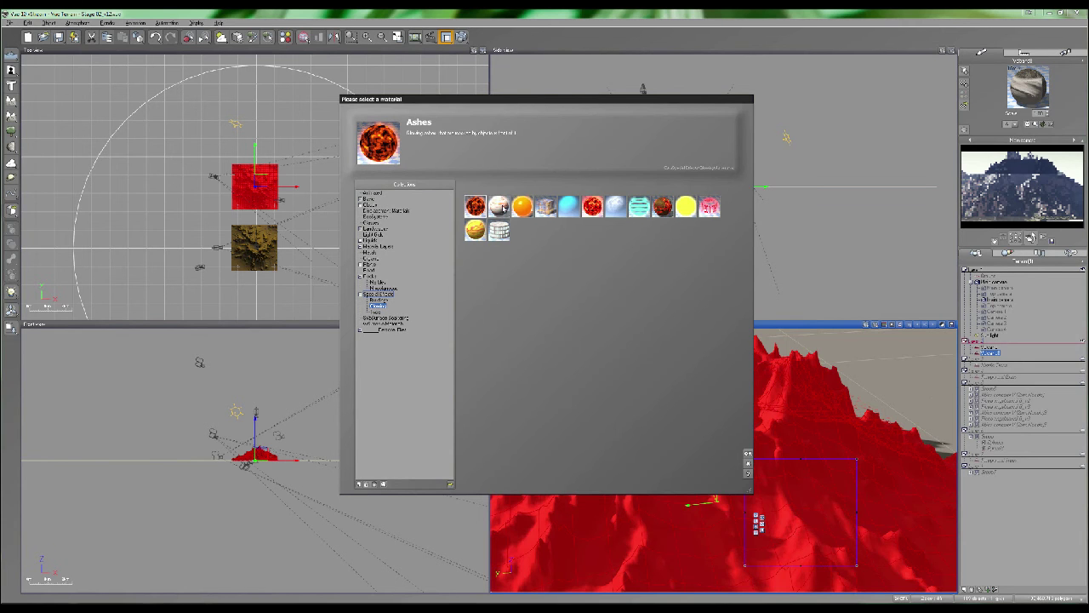
{"action": "left_click", "coordinate": [663, 210]}
{"action": "left_click", "coordinate": [592, 207]}
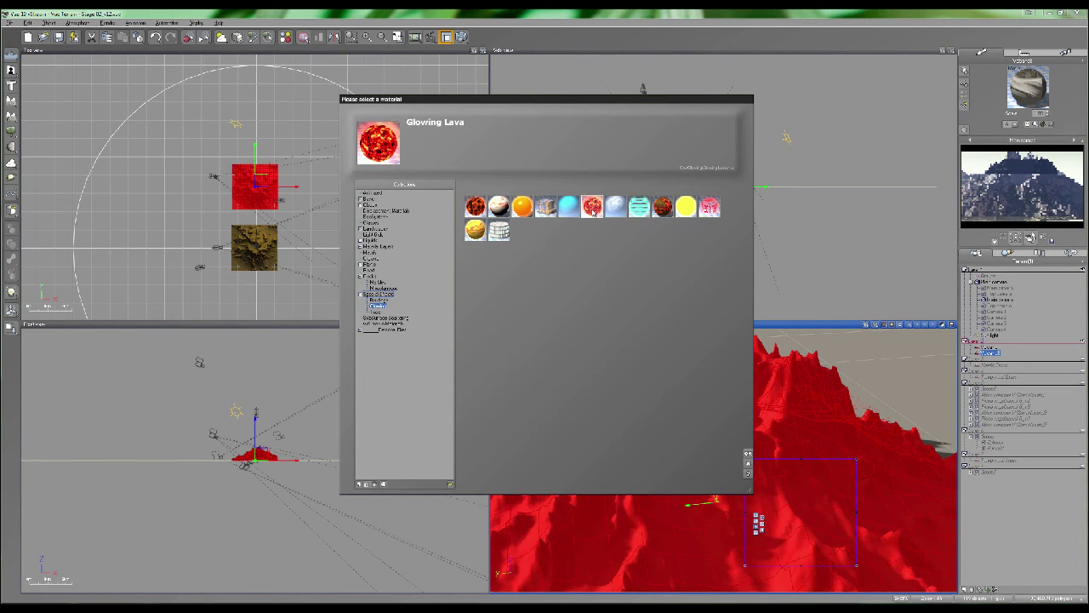
{"action": "double_click", "coordinate": [595, 208]}
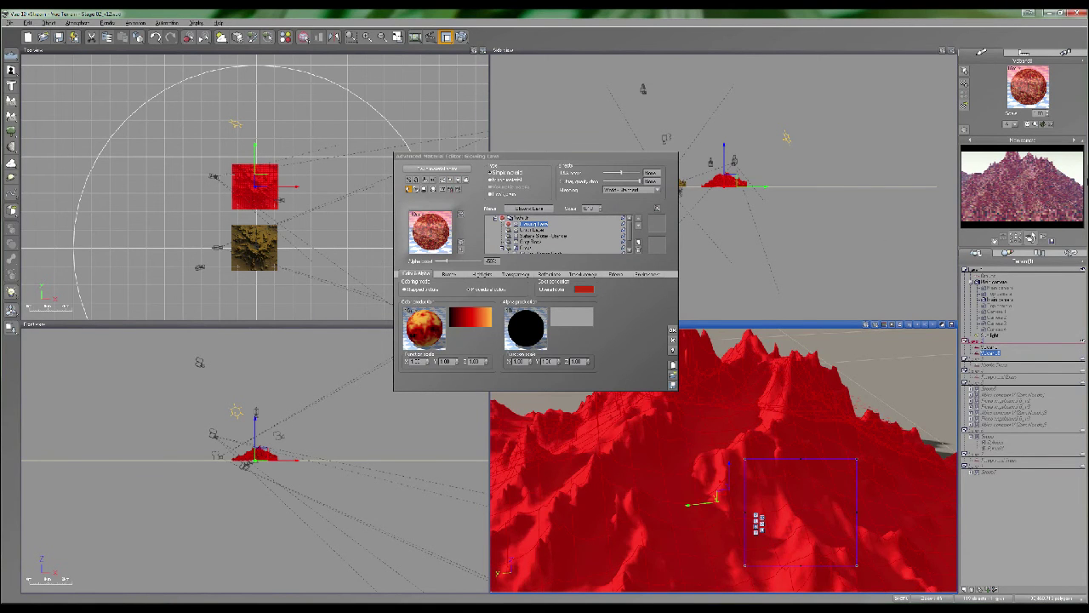
Set the alpha boost of the Glowing Lava layer to 0
{"action": "left_click", "coordinate": [449, 274]}
{"action": "left_click", "coordinate": [414, 273]}
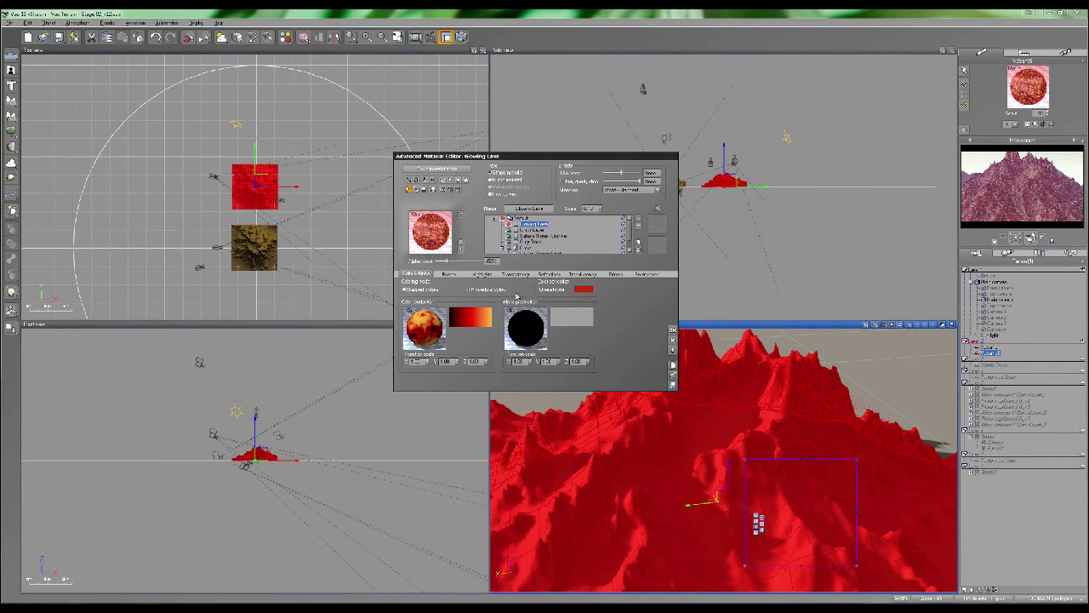
{"action": "left_click", "coordinate": [492, 260]}
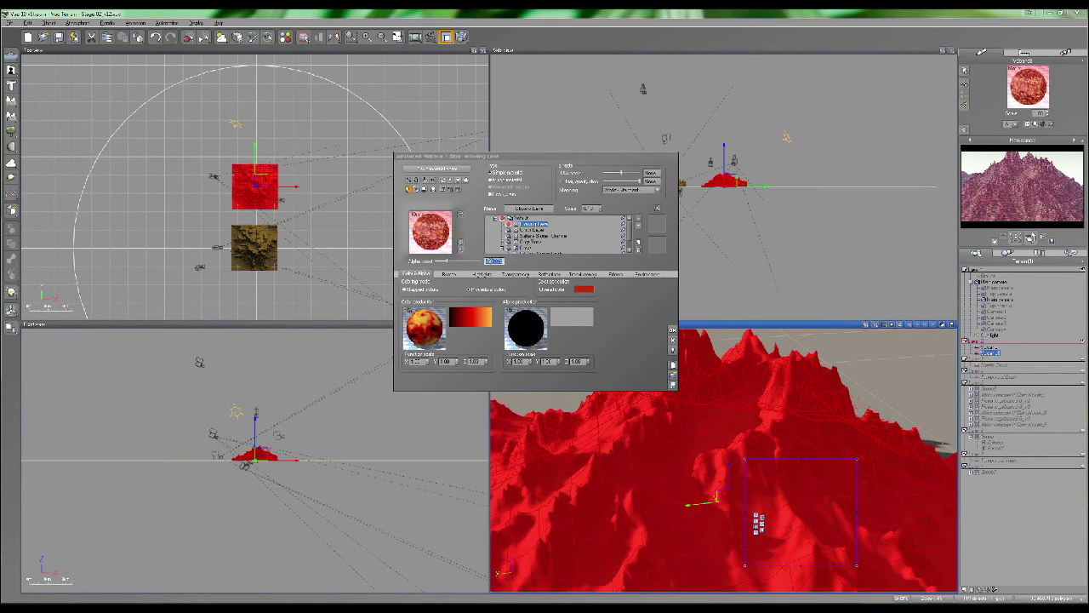
{"action": "type", "text": "0"}
{"action": "key", "text": "Return"}
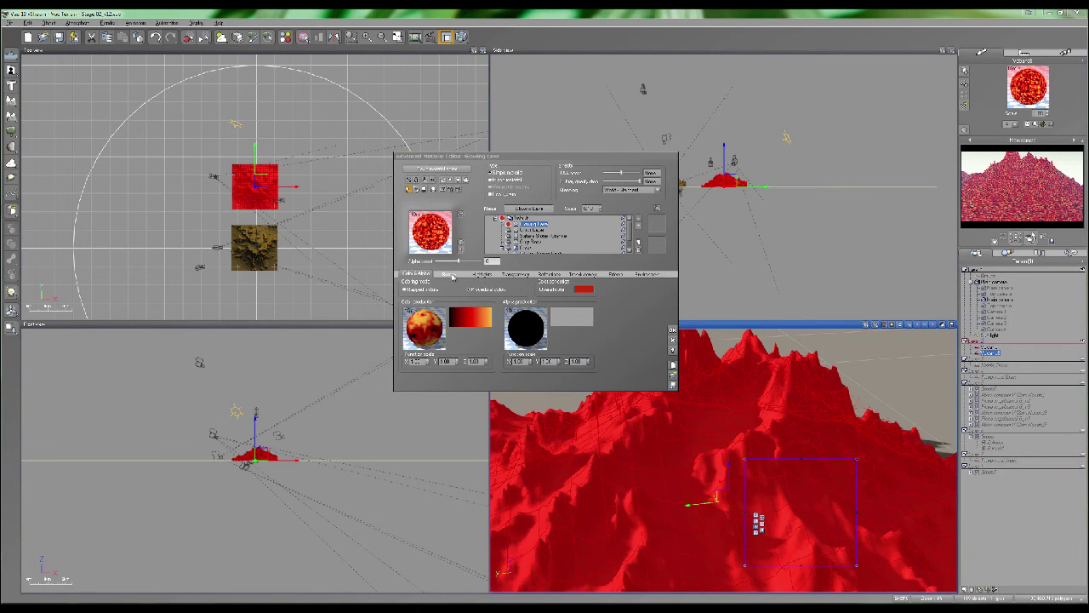
Add a projected texture map node to the Glowing Lava layer's function graph and connect it to the Alpha output
{"action": "left_click", "coordinate": [526, 331]}
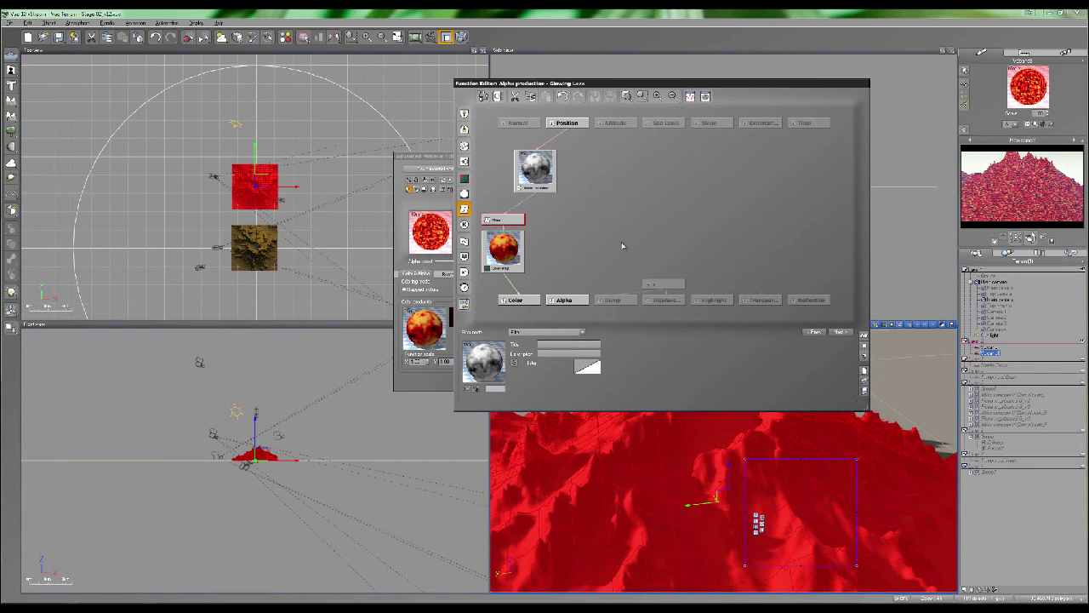
{"action": "left_click", "coordinate": [616, 236]}
{"action": "left_click", "coordinate": [566, 225]}
{"action": "left_click", "coordinate": [464, 194]}
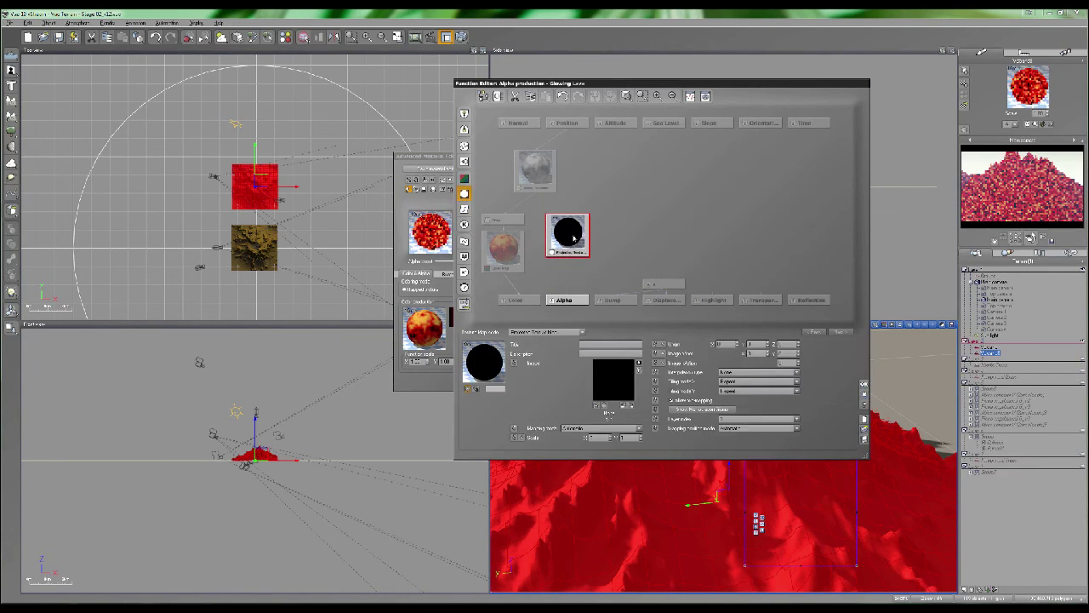
{"action": "left_click_drag", "start_coordinate": [566, 297], "coordinate": [575, 217]}
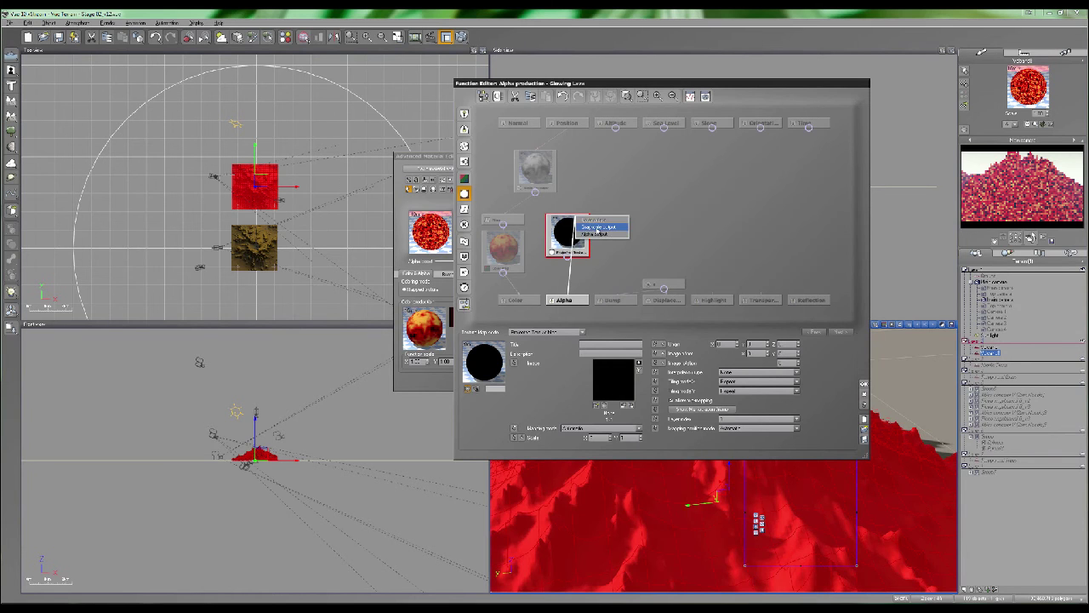
{"action": "left_click", "coordinate": [594, 235]}
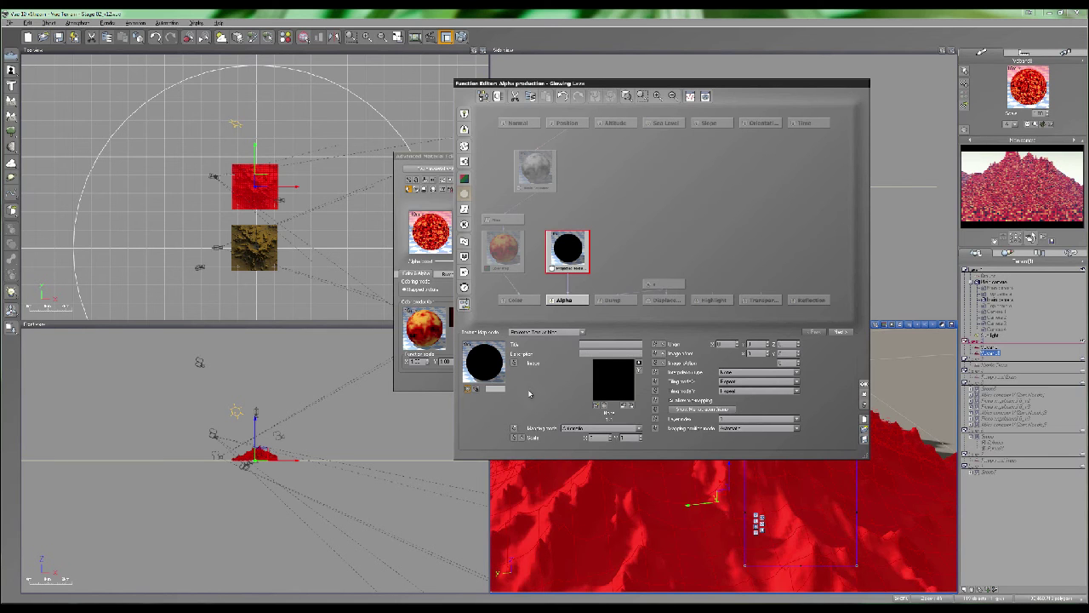
Browse the disk for the texture map's image and open the tutorial's Volcano Creation folder
{"action": "left_click", "coordinate": [596, 405]}
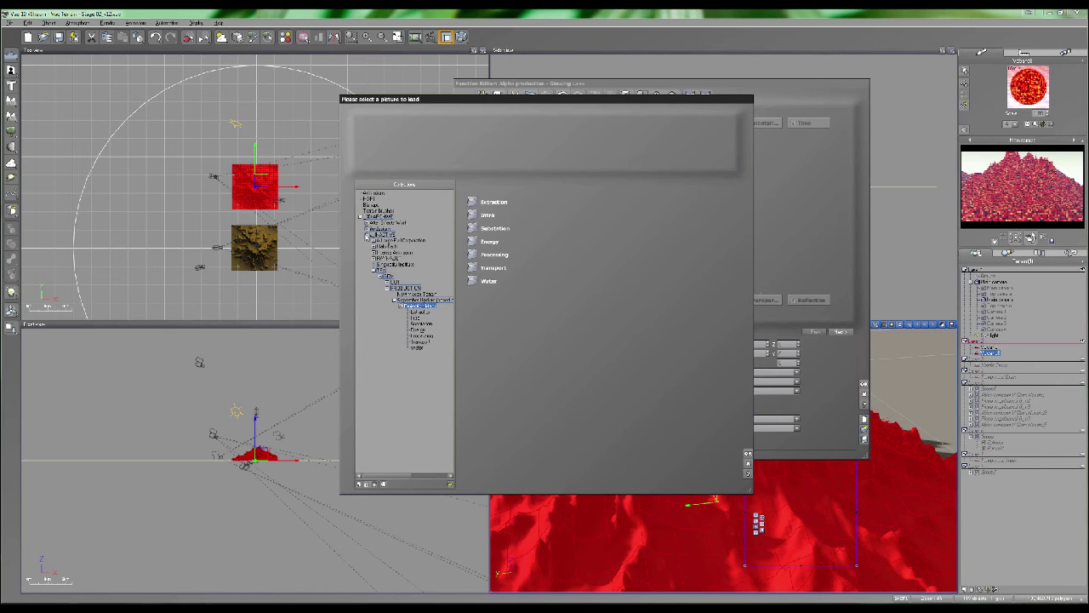
{"action": "left_click", "coordinate": [451, 483]}
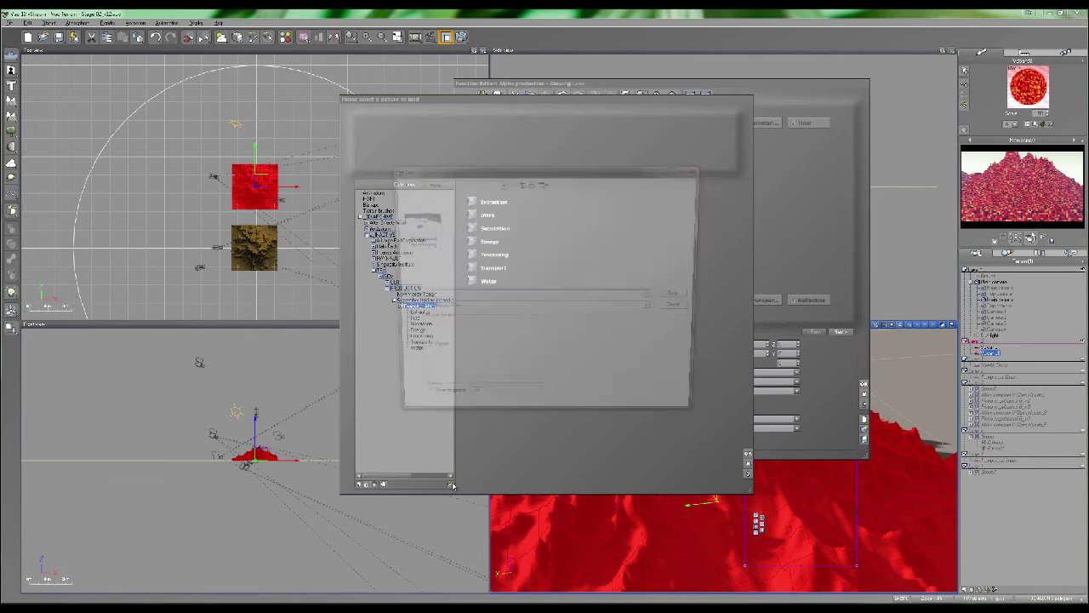
{"action": "left_click", "coordinate": [501, 183]}
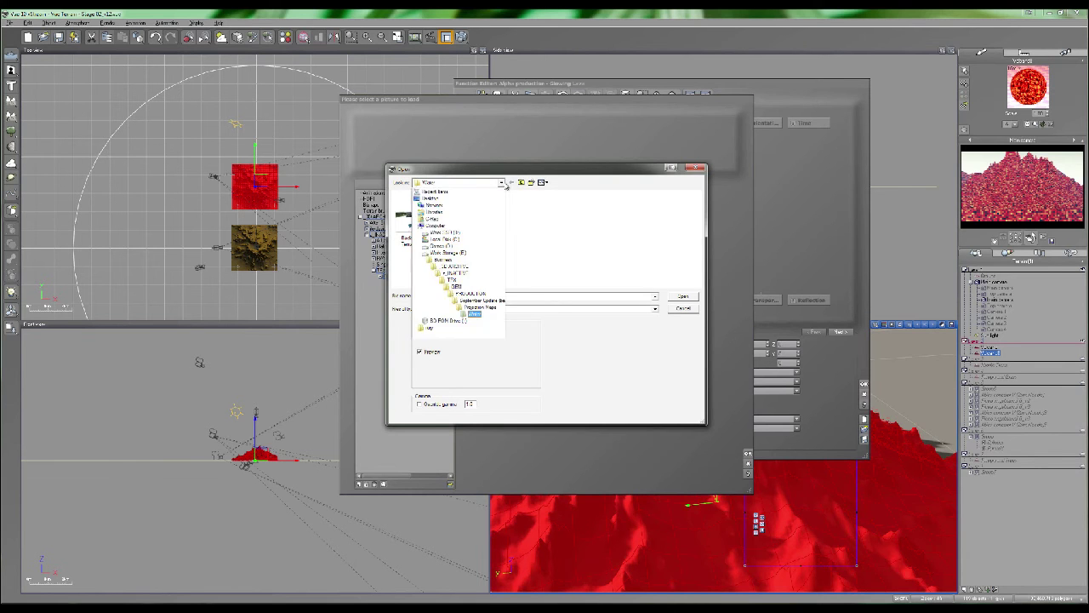
{"action": "left_click", "coordinate": [444, 239]}
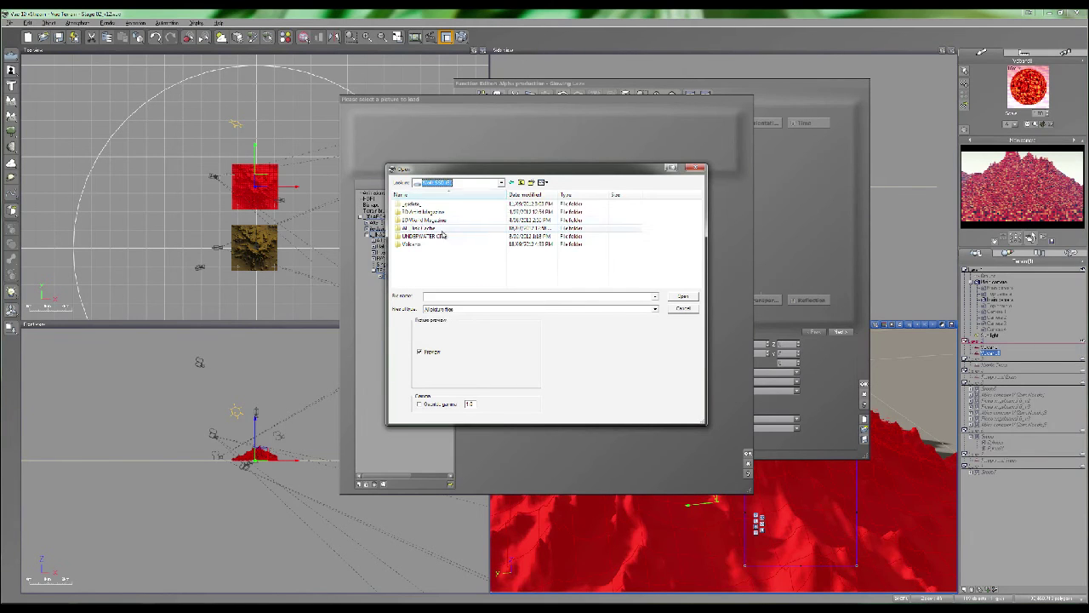
{"action": "double_click", "coordinate": [422, 224]}
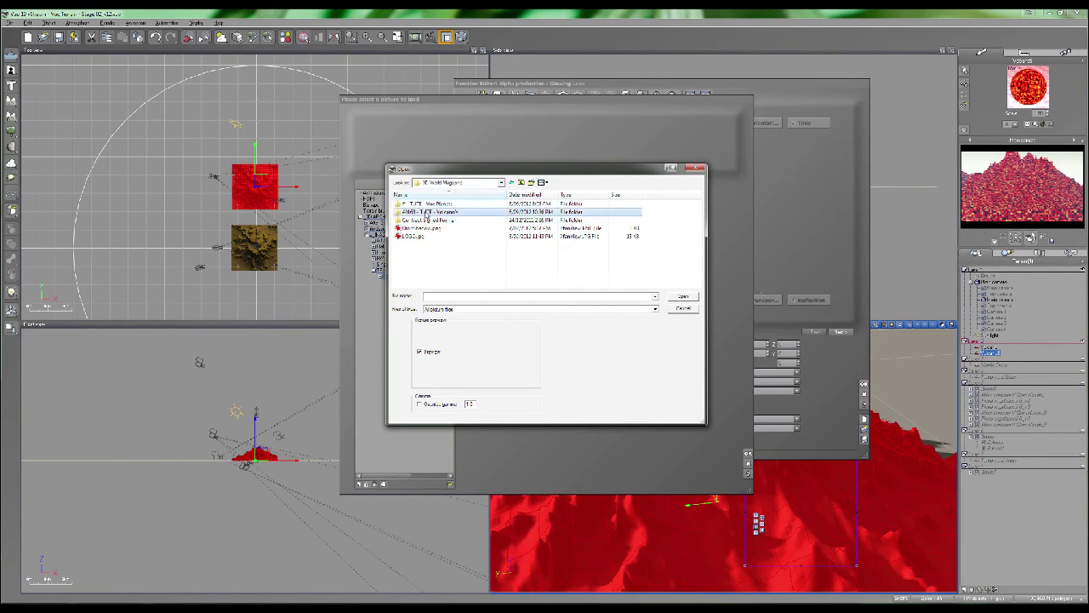
{"action": "double_click", "coordinate": [422, 214]}
{"action": "double_click", "coordinate": [449, 220]}
{"action": "key", "text": "BackSpace"}
{"action": "double_click", "coordinate": [420, 219]}
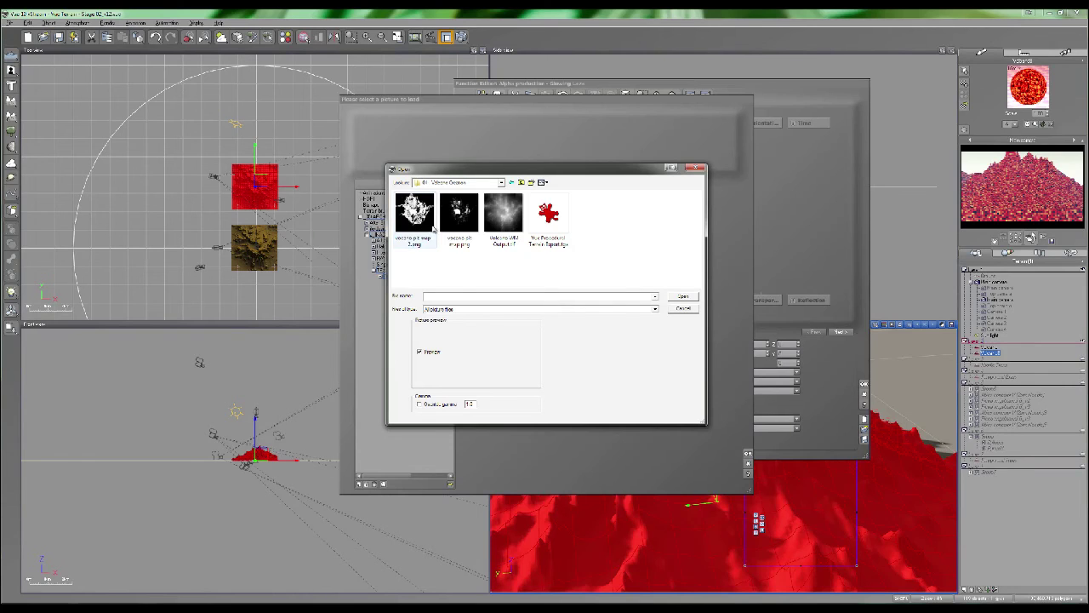
Compare the two pit map images, load volcano pit map.png into the projected texture map, and accept the Alpha function
{"action": "left_click", "coordinate": [412, 214]}
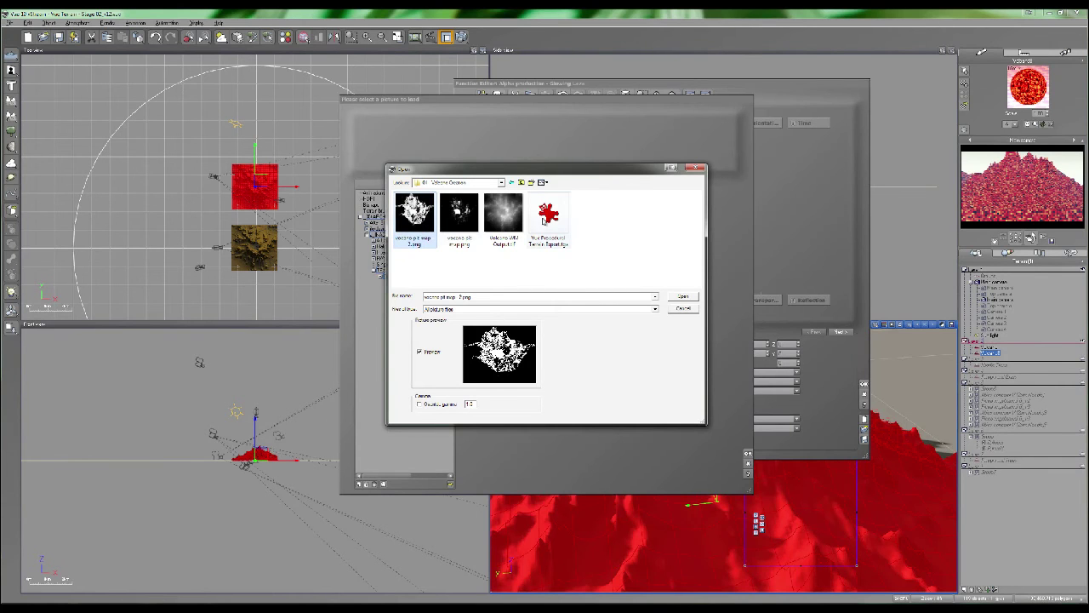
{"action": "left_click", "coordinate": [459, 223]}
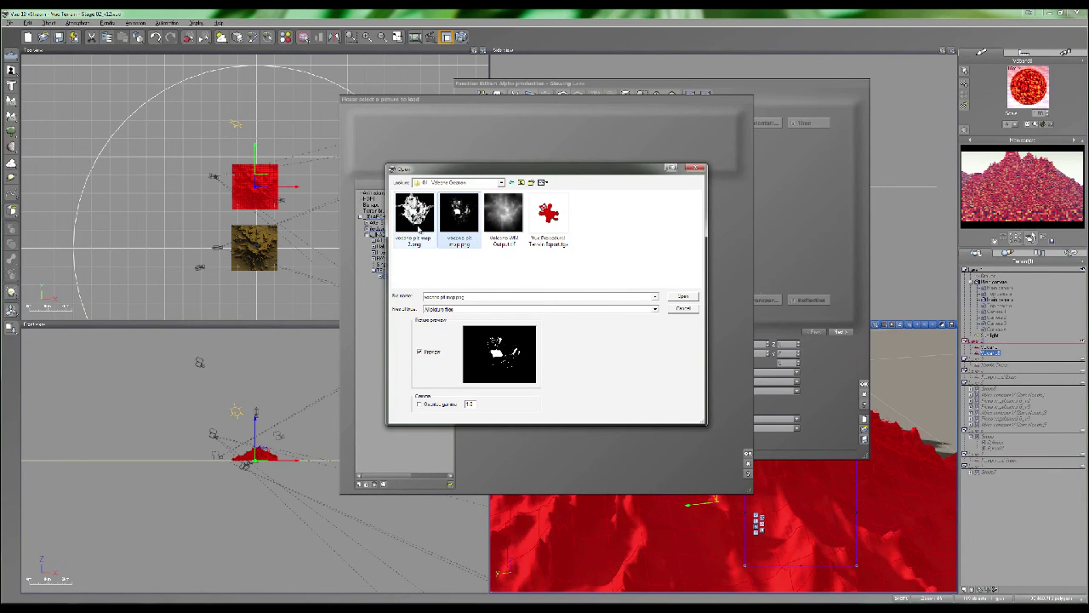
{"action": "left_click", "coordinate": [418, 218]}
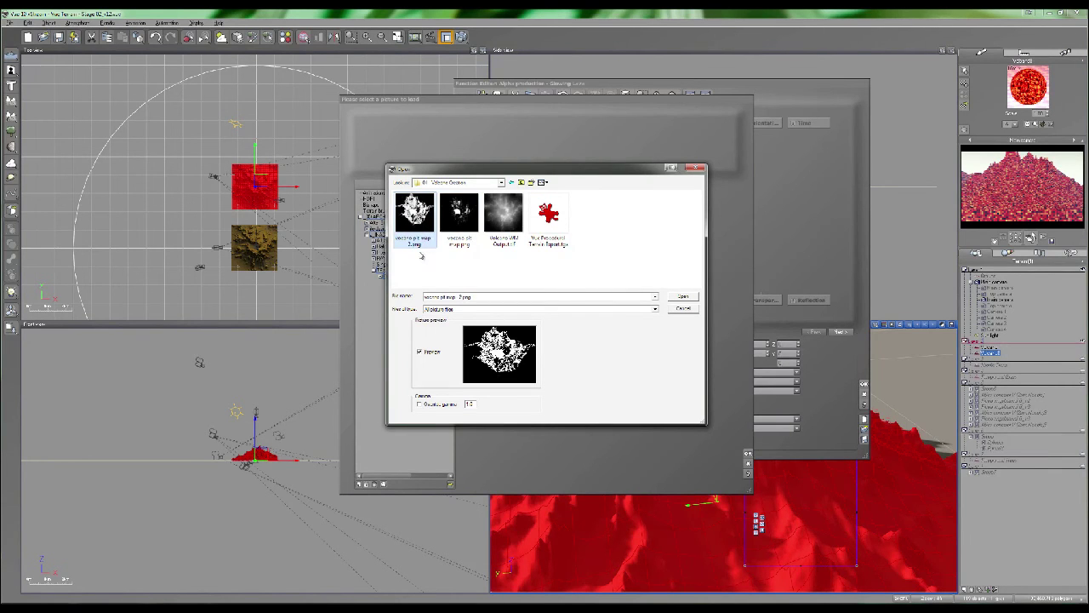
{"action": "left_click", "coordinate": [460, 220]}
{"action": "double_click", "coordinate": [459, 219]}
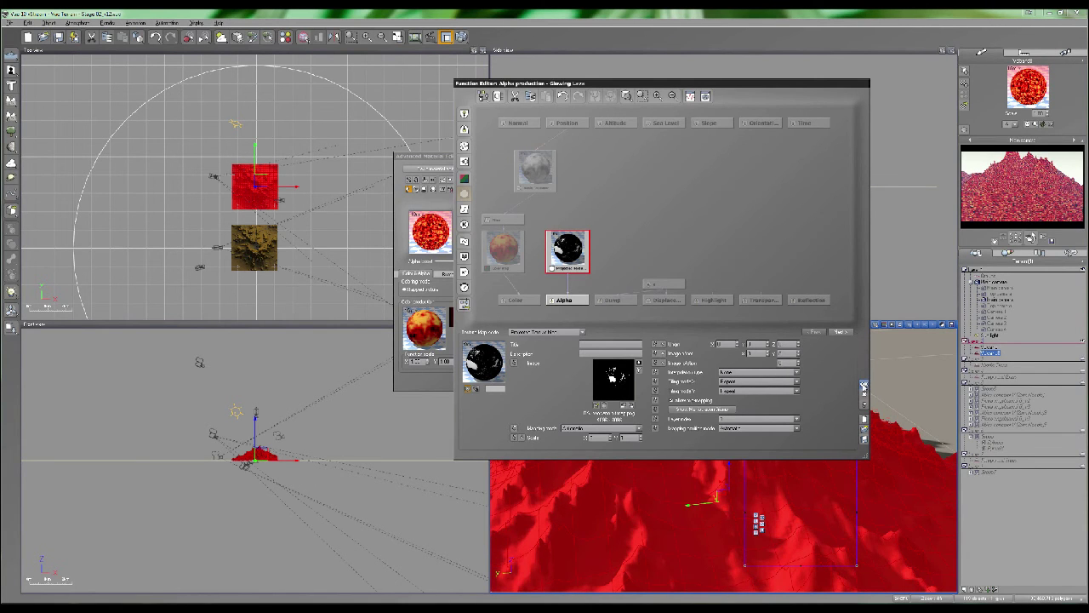
{"action": "left_click", "coordinate": [862, 384]}
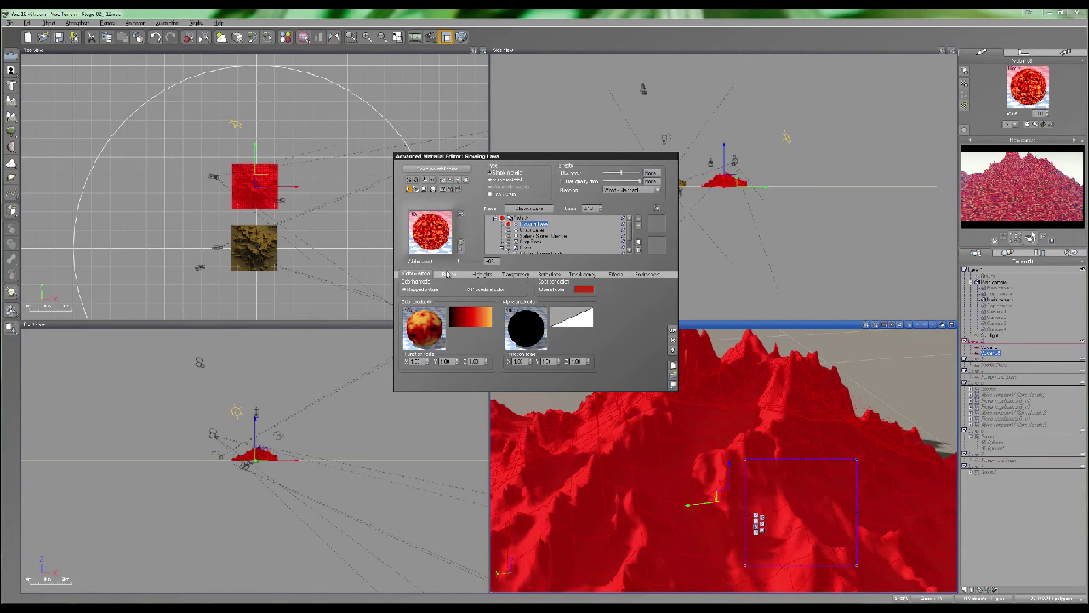
Invert the pit map image in the Glowing Lava layer's Alpha function, reposition its texture node, and accept the function
{"action": "double_click", "coordinate": [523, 336]}
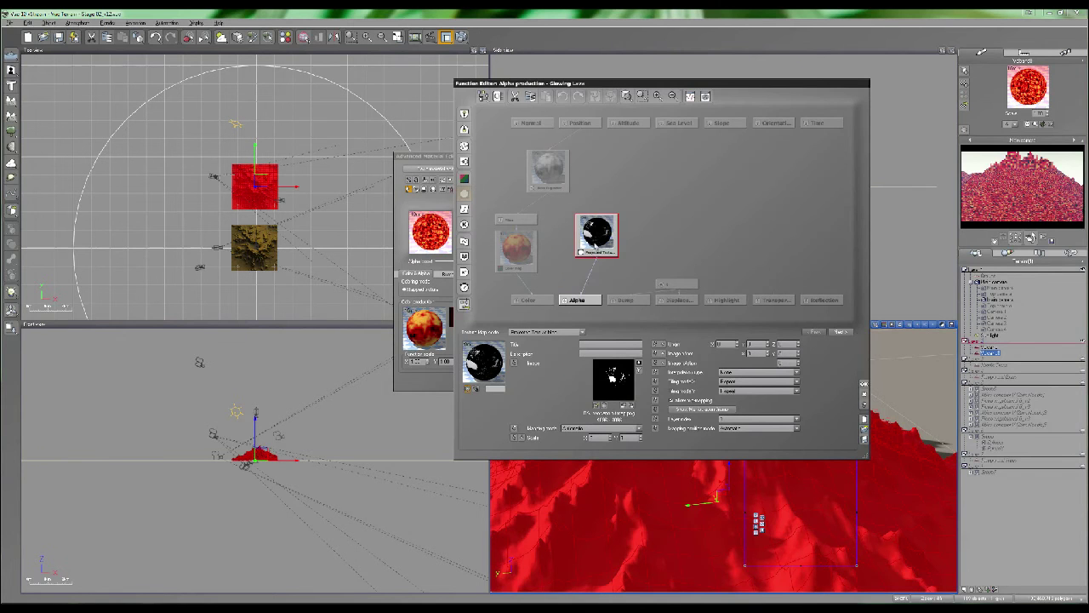
{"action": "left_click_drag", "start_coordinate": [580, 296], "coordinate": [599, 248]}
{"action": "left_click", "coordinate": [619, 258]}
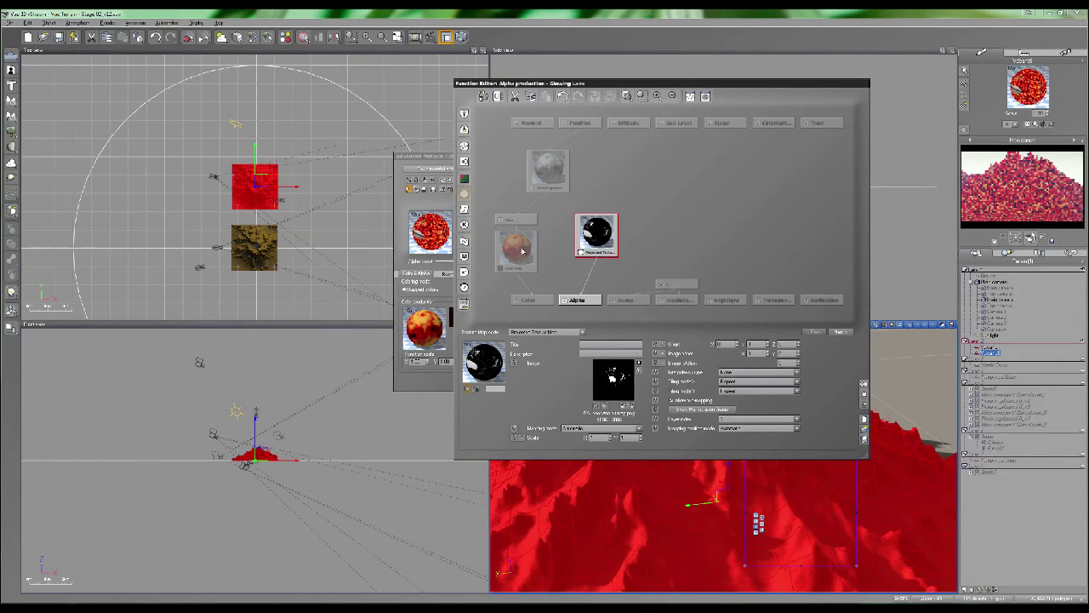
{"action": "left_click", "coordinate": [980, 191]}
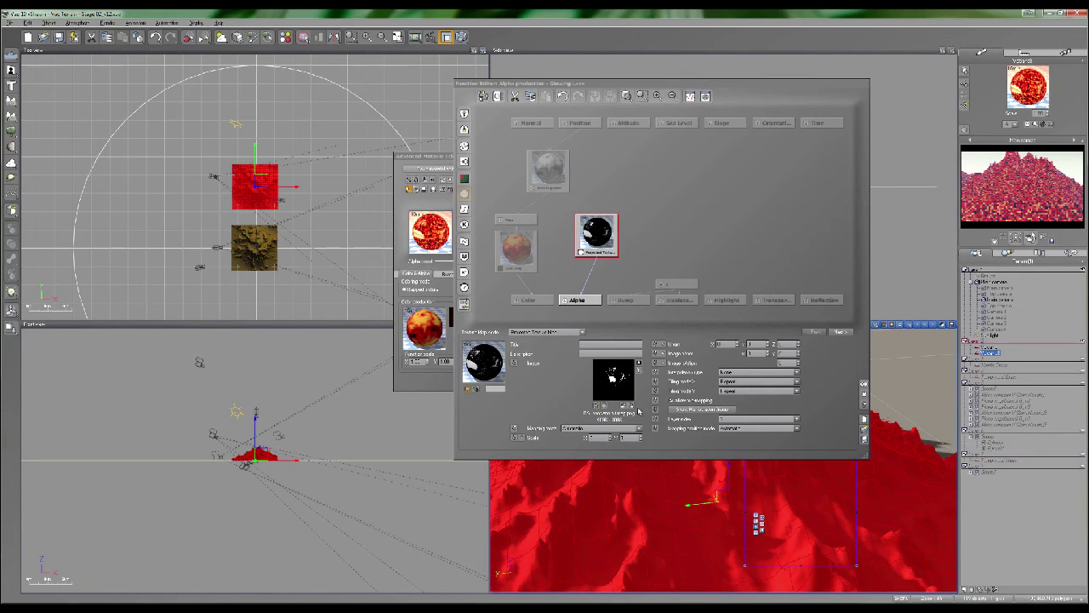
{"action": "left_click", "coordinate": [638, 363]}
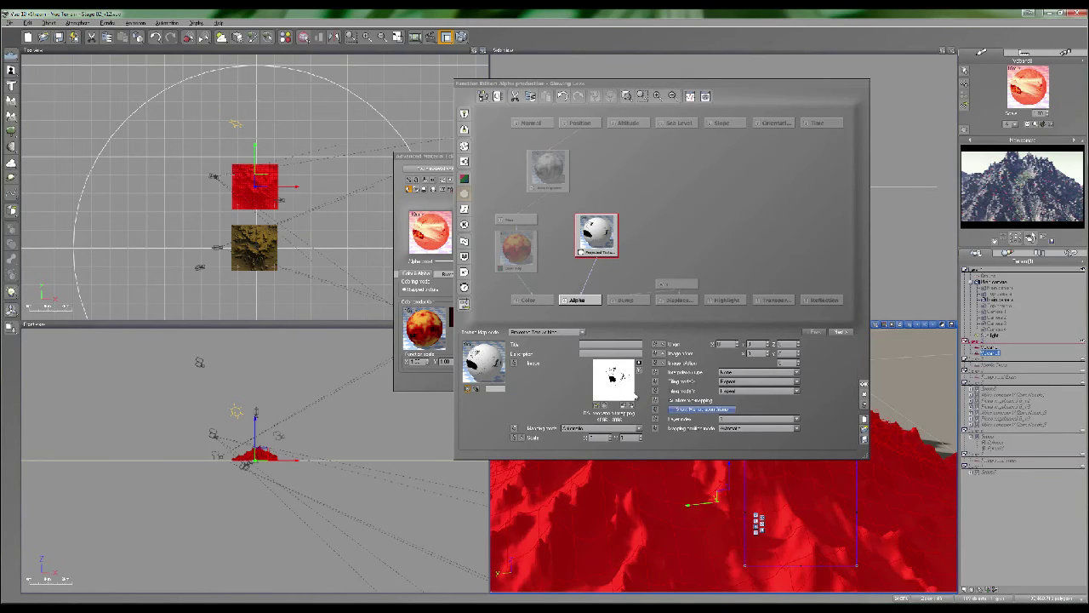
{"action": "left_click", "coordinate": [580, 250]}
{"action": "left_click_drag", "start_coordinate": [585, 241], "coordinate": [555, 256]}
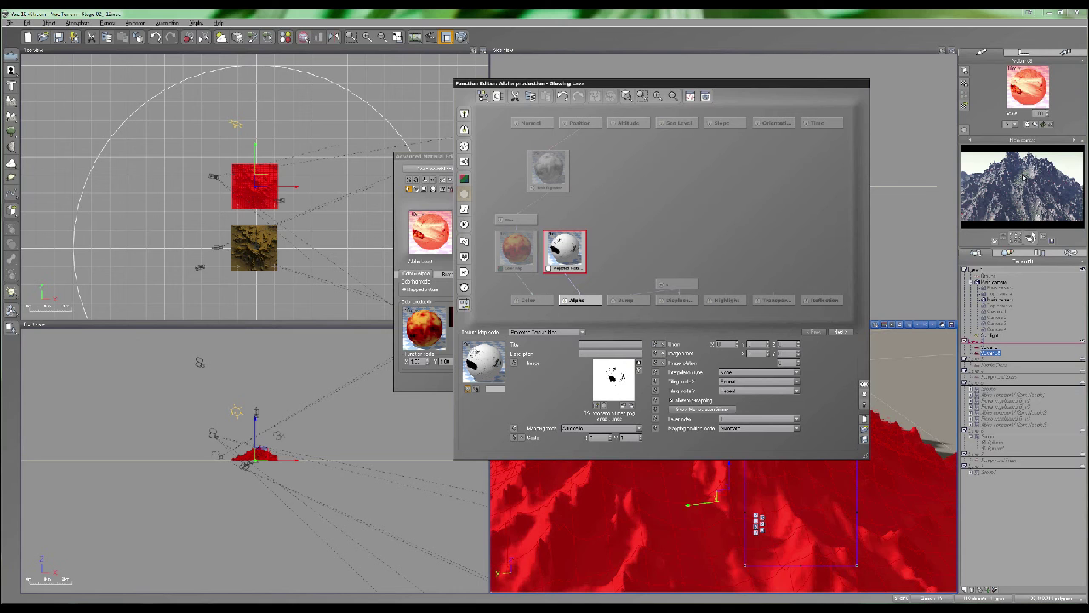
{"action": "left_click", "coordinate": [865, 384]}
Try Object - Parametric mapping on the Glowing Lava layer, settle on Object - Standard, and reopen its Alpha function graph
{"action": "left_click", "coordinate": [631, 189]}
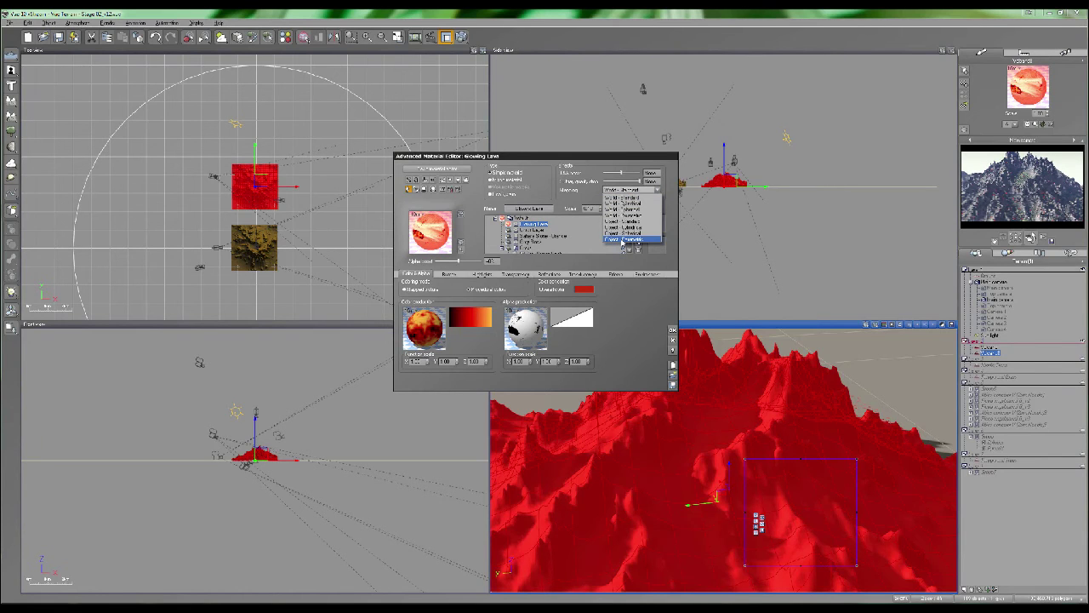
{"action": "left_click", "coordinate": [622, 239]}
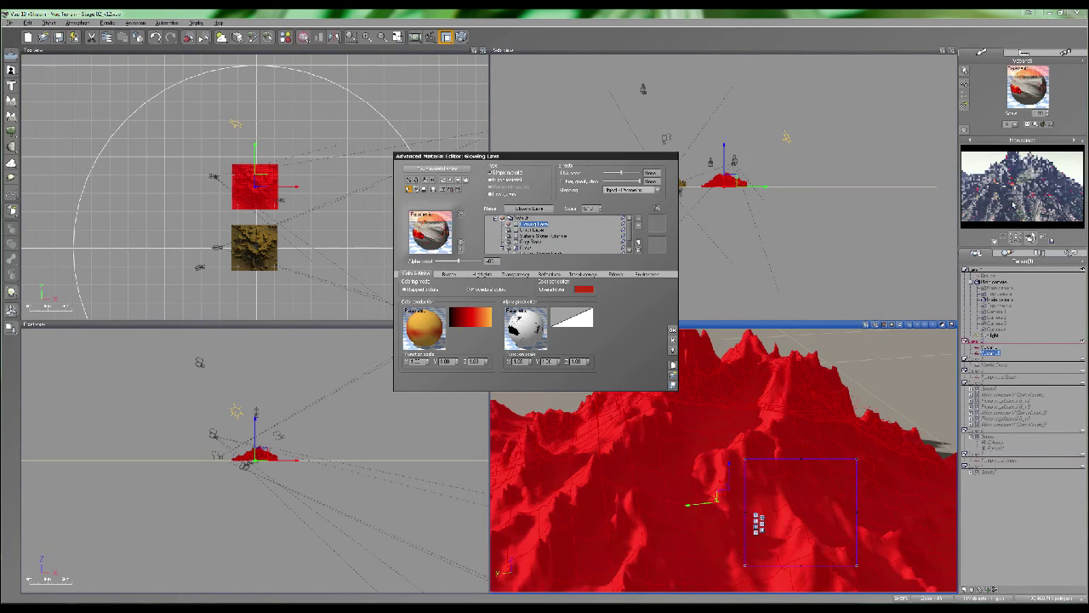
{"action": "left_click", "coordinate": [624, 189]}
{"action": "left_click", "coordinate": [622, 219]}
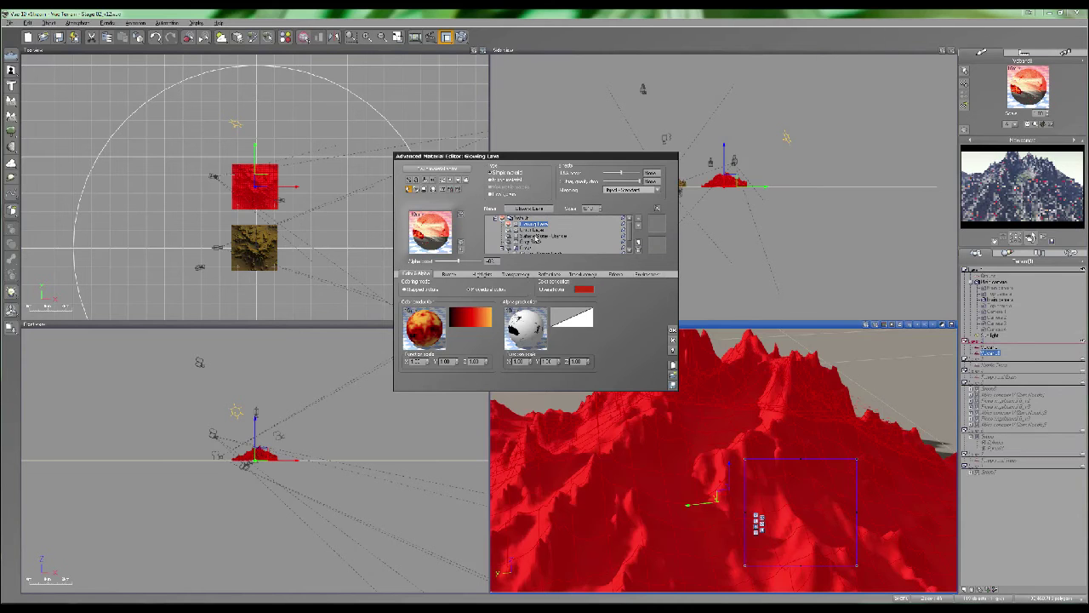
{"action": "double_click", "coordinate": [527, 333]}
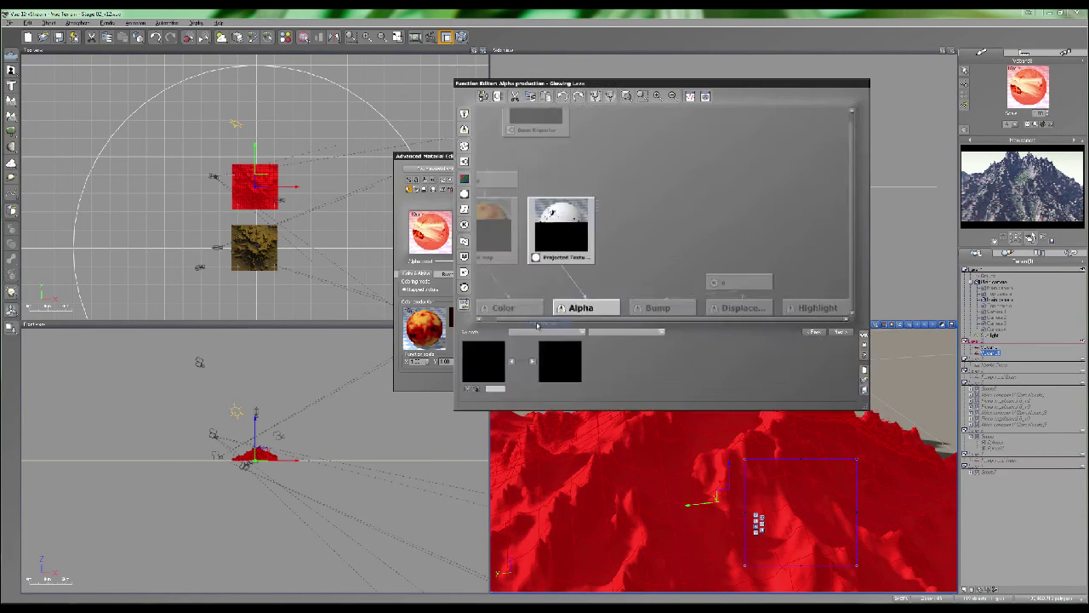
{"action": "left_click_drag", "start_coordinate": [568, 269], "coordinate": [599, 238]}
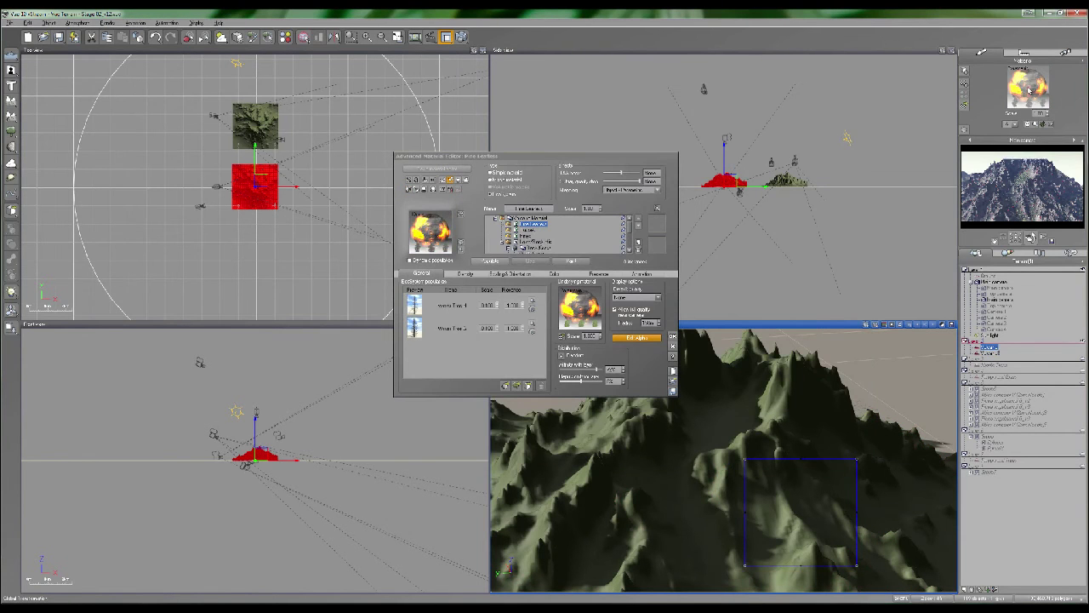
Select the Lava material within the finished volcano's material and open its alpha production function graph
{"action": "left_click_drag", "start_coordinate": [629, 230], "coordinate": [629, 239]}
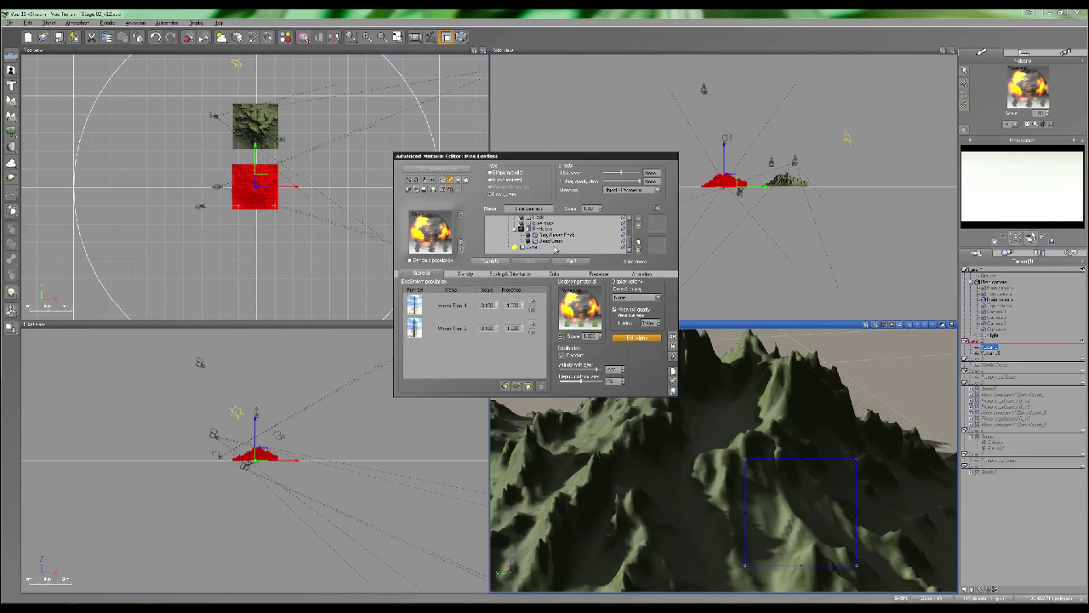
{"action": "left_click", "coordinate": [530, 248]}
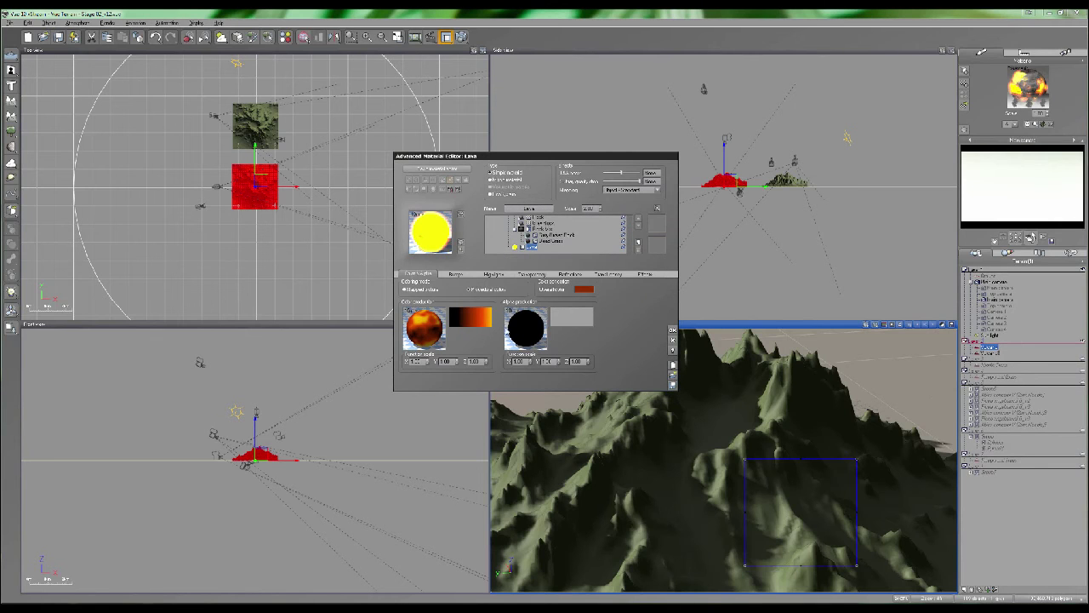
{"action": "left_click", "coordinate": [517, 315]}
{"action": "left_click", "coordinate": [527, 274]}
{"action": "left_click", "coordinate": [421, 276]}
{"action": "right_click", "coordinate": [527, 318]}
{"action": "left_click", "coordinate": [547, 324]}
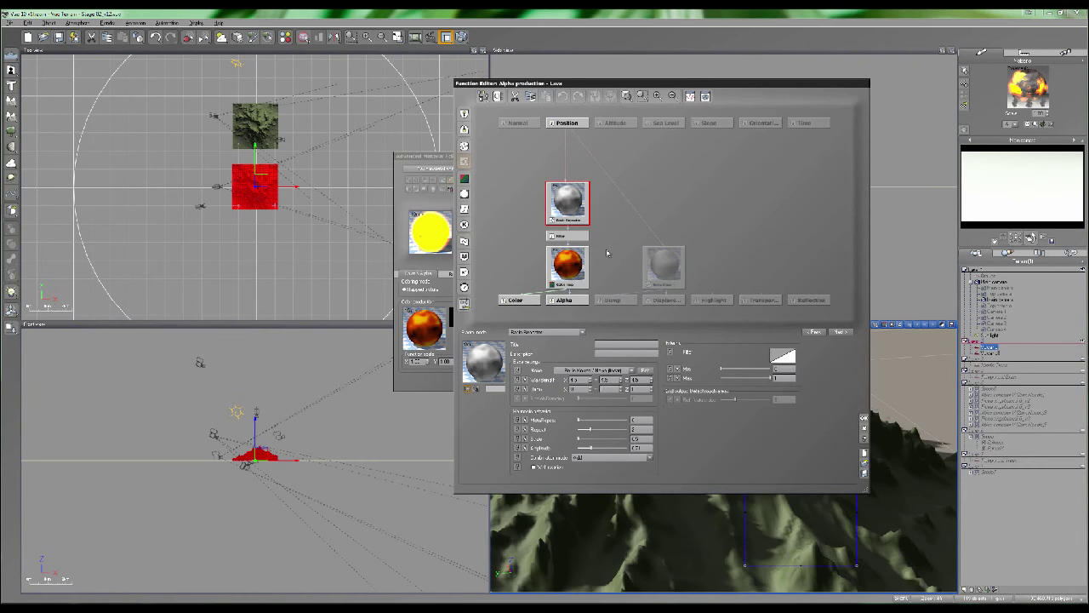
Spread out the noise and color map nodes to inspect the Lava function's connections, and close the graph without keeping changes
{"action": "left_click", "coordinate": [536, 245]}
{"action": "left_click_drag", "start_coordinate": [562, 189], "coordinate": [528, 189]}
{"action": "left_click_drag", "start_coordinate": [561, 219], "coordinate": [502, 219]}
{"action": "left_click_drag", "start_coordinate": [534, 189], "coordinate": [519, 189]}
{"action": "left_click_drag", "start_coordinate": [514, 256], "coordinate": [485, 257]}
{"action": "left_click", "coordinate": [675, 270]}
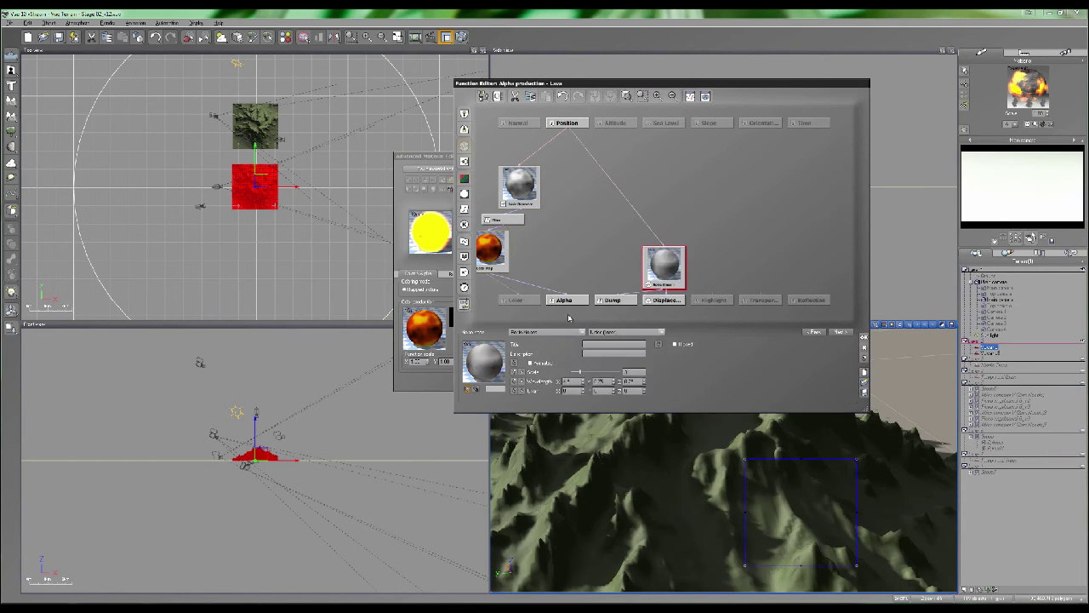
{"action": "left_click", "coordinate": [864, 347]}
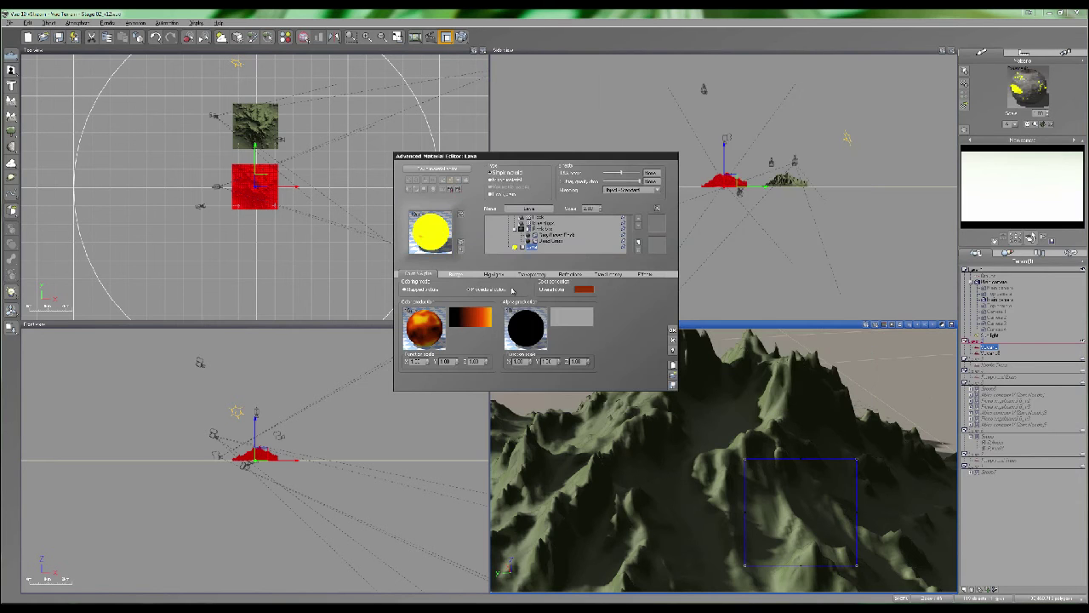
Review the Lava material's highlight, transparency and effects settings
{"action": "left_click", "coordinate": [493, 274]}
{"action": "left_click", "coordinate": [532, 274]}
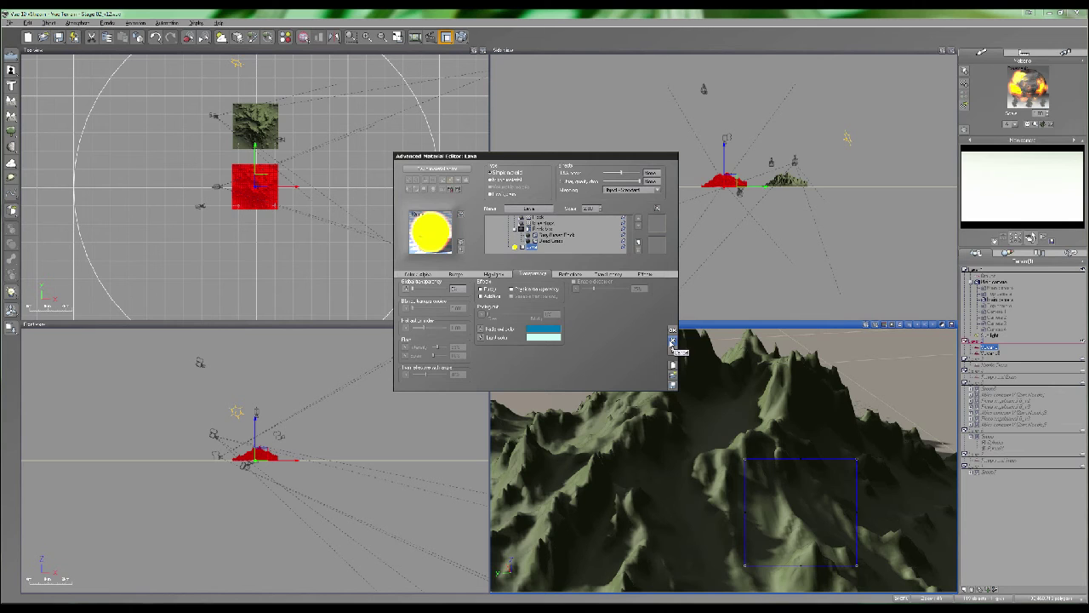
{"action": "left_click", "coordinate": [644, 274]}
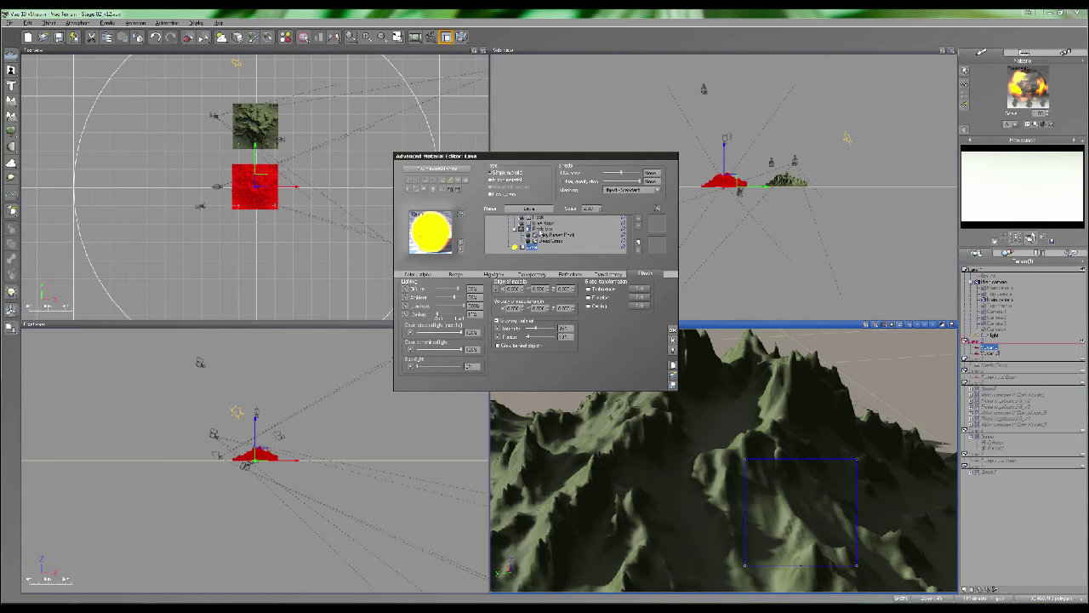
Select the Rock/Grass layered material and examine its sublayers and its place in the material hierarchy
{"action": "left_click", "coordinate": [515, 228]}
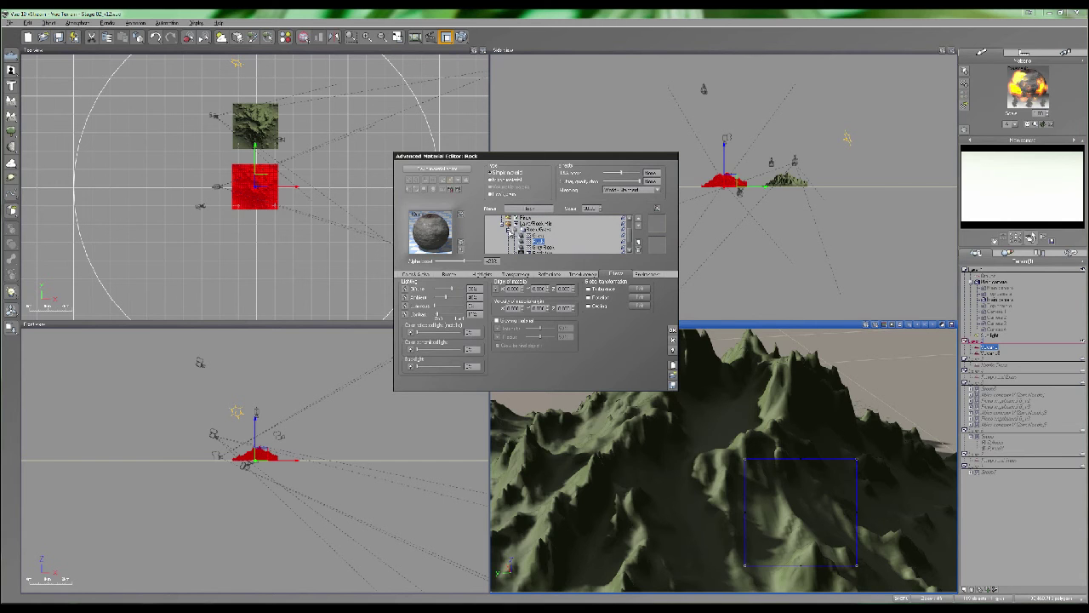
{"action": "left_click", "coordinate": [543, 230]}
{"action": "left_click", "coordinate": [507, 230]}
{"action": "scroll", "coordinate": [521, 242], "scroll_direction": "up", "scroll_amount": 1}
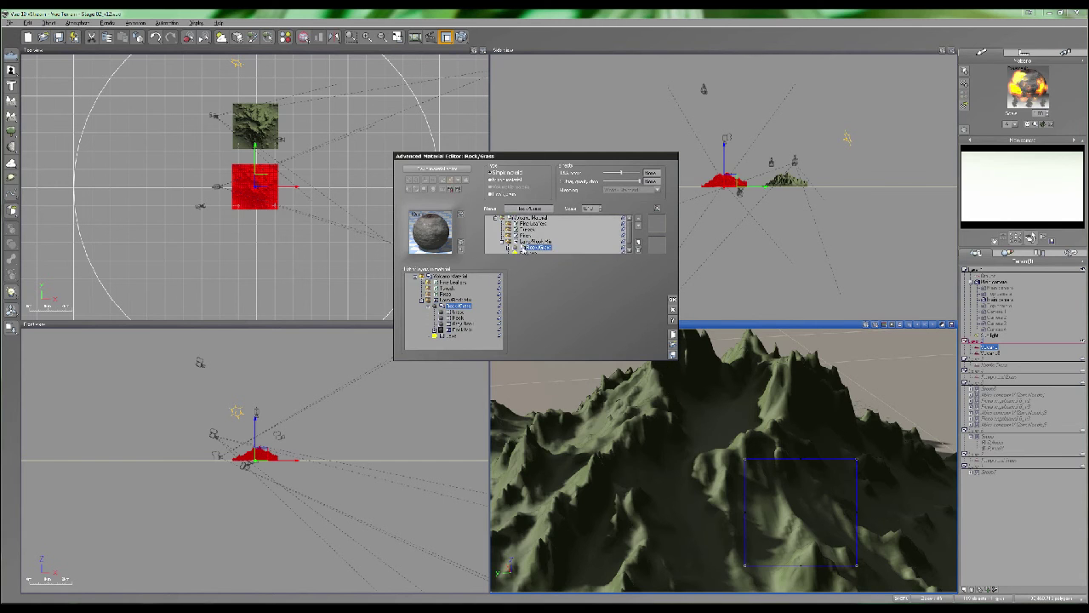
{"action": "scroll", "coordinate": [513, 250], "scroll_direction": "down", "scroll_amount": 3}
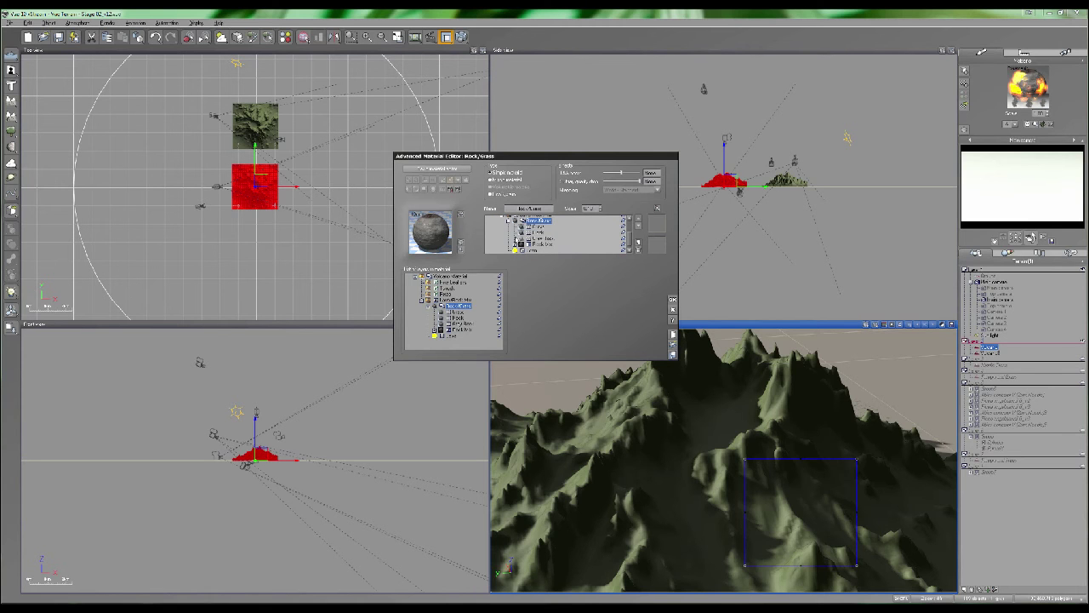
{"action": "scroll", "coordinate": [529, 242], "scroll_direction": "up", "scroll_amount": 2}
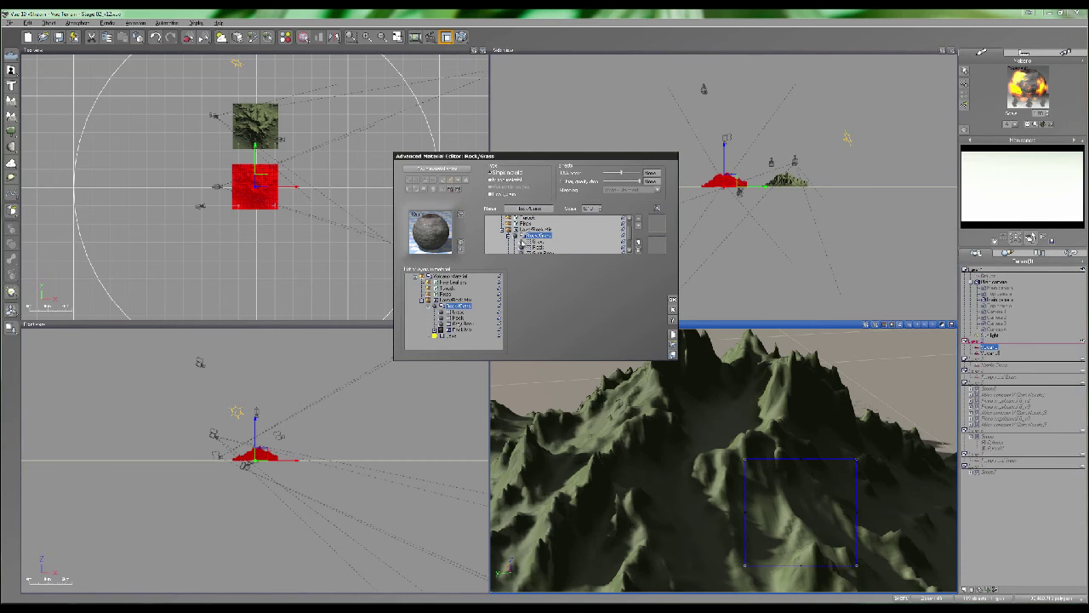
{"action": "scroll", "coordinate": [511, 243], "scroll_direction": "up", "scroll_amount": 2}
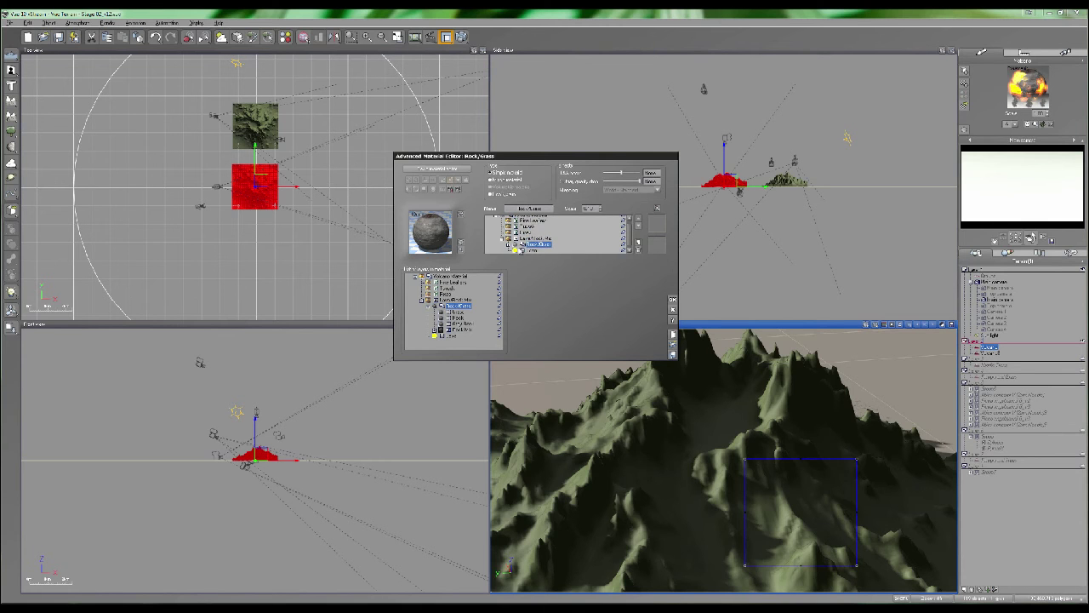
{"action": "scroll", "coordinate": [519, 238], "scroll_direction": "down", "scroll_amount": 3}
Inspect the Lava/Rock Mix, Rock Mix and Grass materials in turn, and collapse the Rock/Grass group
{"action": "left_click", "coordinate": [539, 221]}
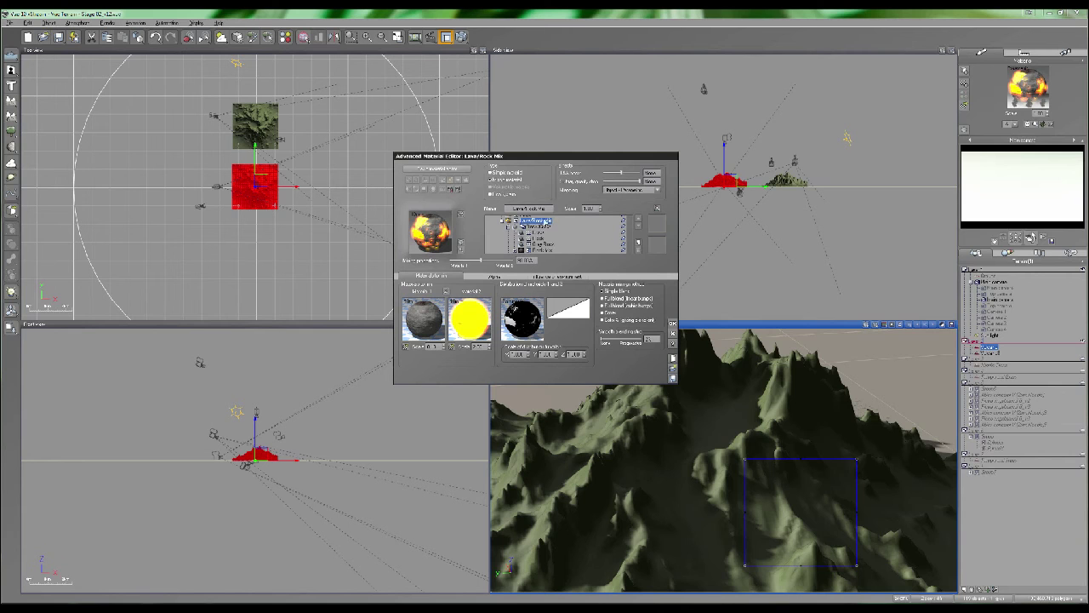
{"action": "left_click", "coordinate": [542, 248]}
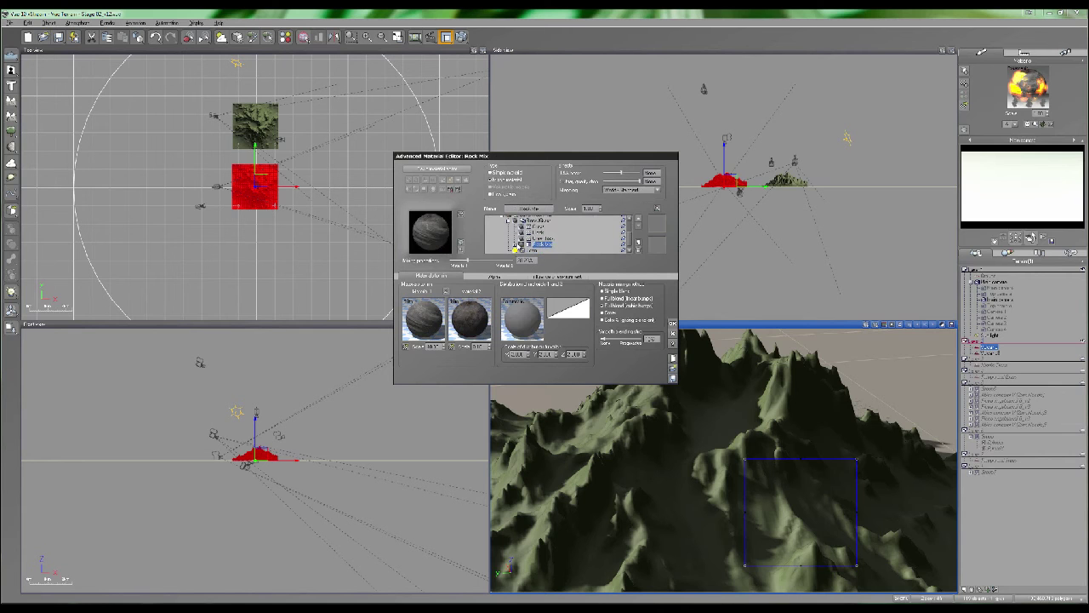
{"action": "scroll", "coordinate": [544, 248], "scroll_direction": "down", "scroll_amount": 1}
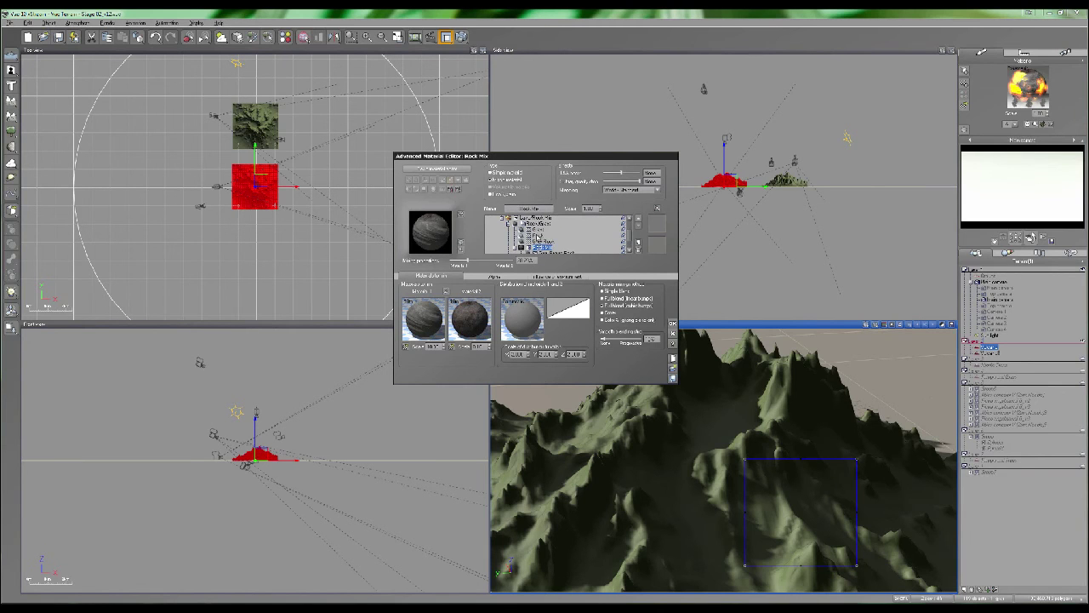
{"action": "left_click", "coordinate": [538, 232]}
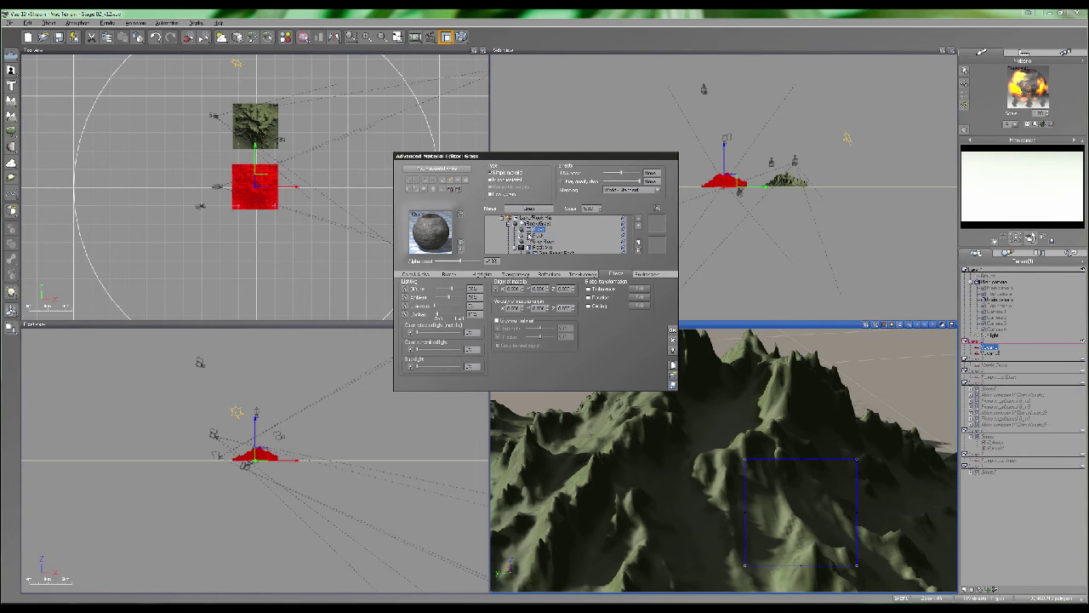
{"action": "left_click", "coordinate": [539, 241]}
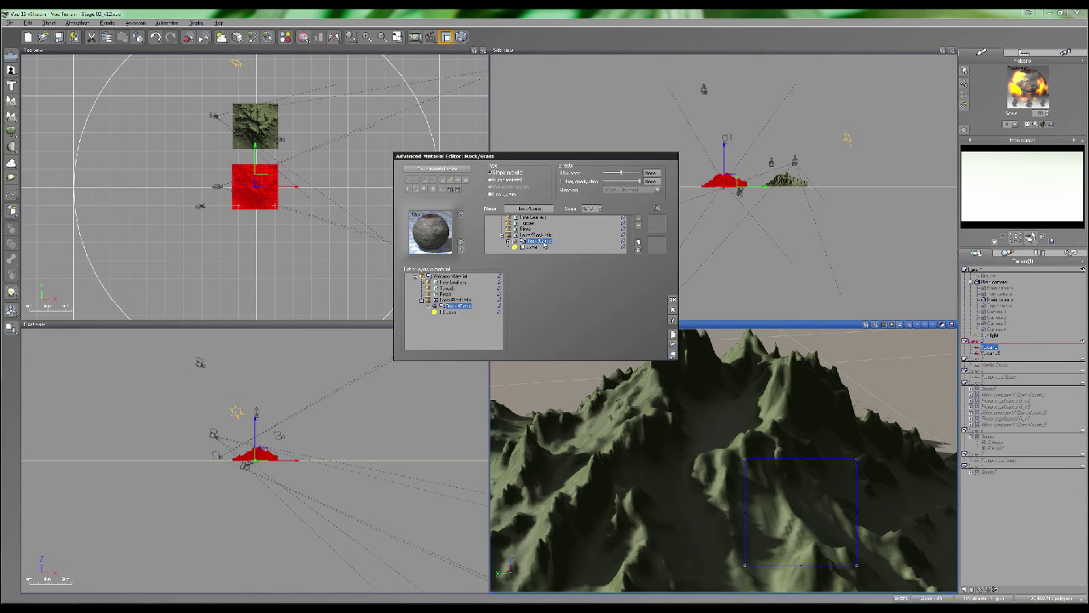
Review the Lava/Rock Mix material's environment influence, alpha and materials-to-mix settings
{"action": "left_click", "coordinate": [539, 235]}
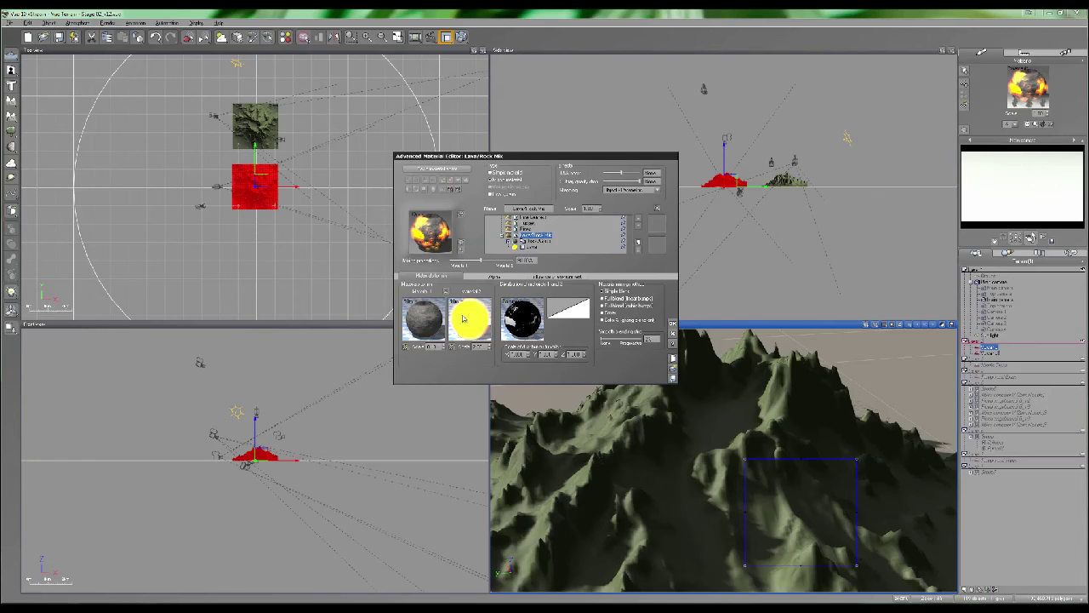
{"action": "left_click", "coordinate": [553, 276]}
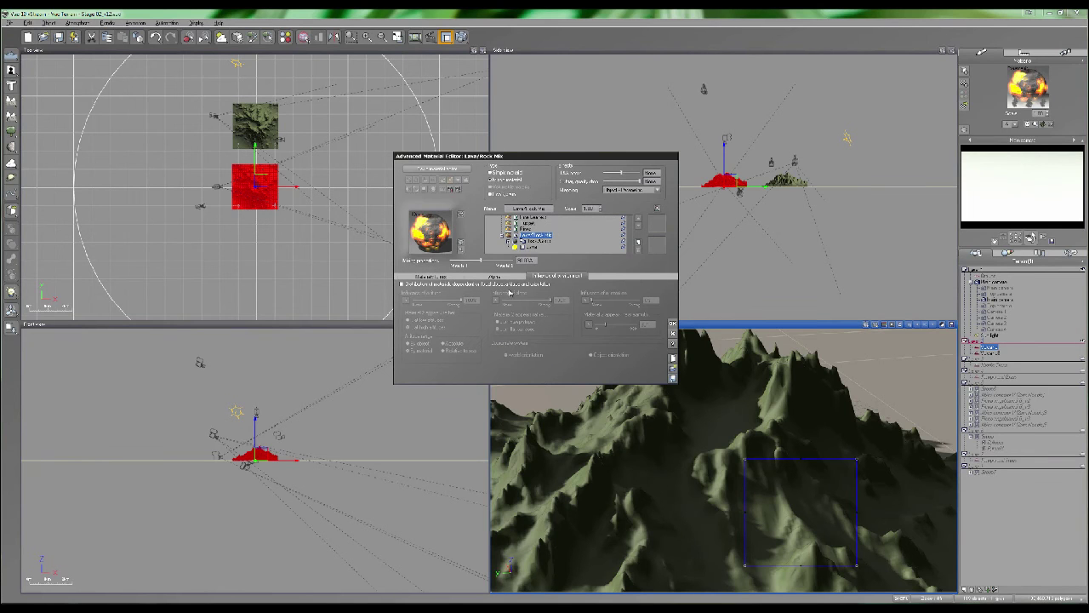
{"action": "left_click", "coordinate": [488, 277]}
{"action": "left_click", "coordinate": [436, 276]}
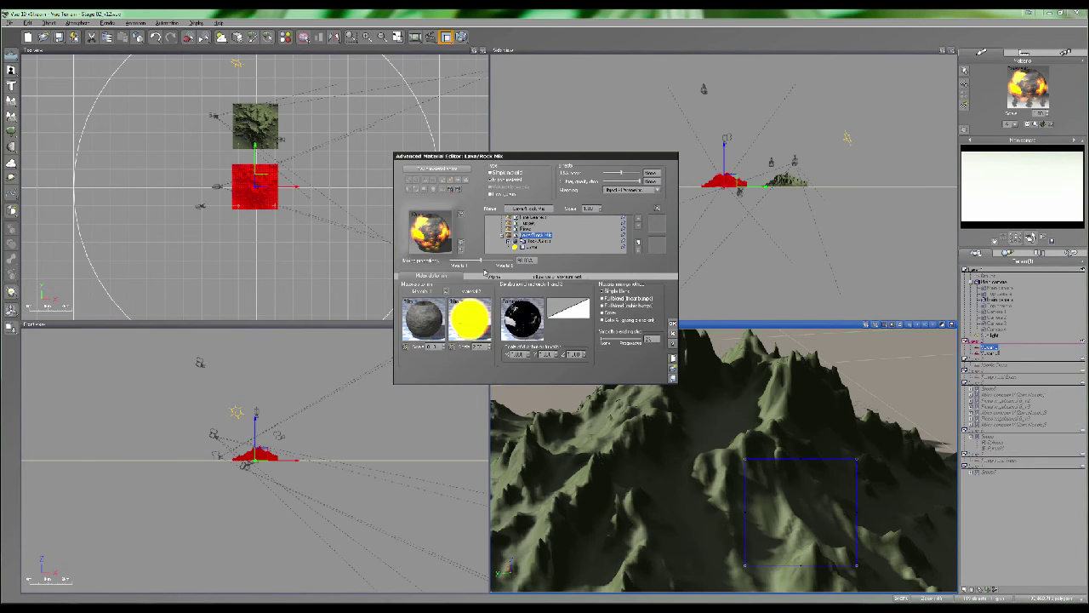
Examine the distribution map function of the Lava/Rock Mix, including its mapping mode, and close the material without changes
{"action": "left_click", "coordinate": [491, 277]}
{"action": "left_click", "coordinate": [438, 278]}
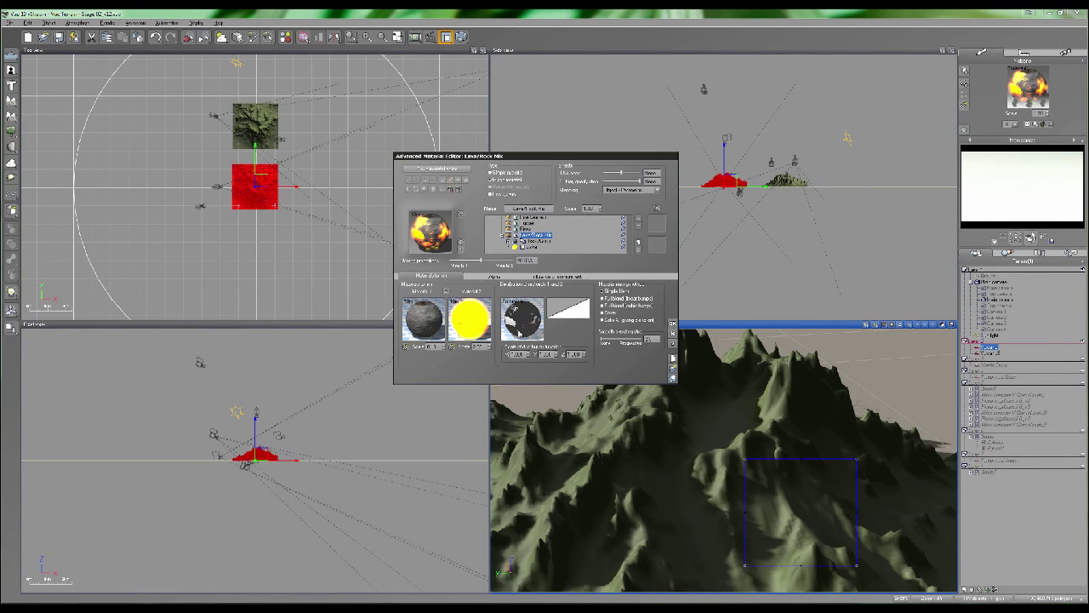
{"action": "double_click", "coordinate": [521, 323]}
{"action": "left_click", "coordinate": [527, 265]}
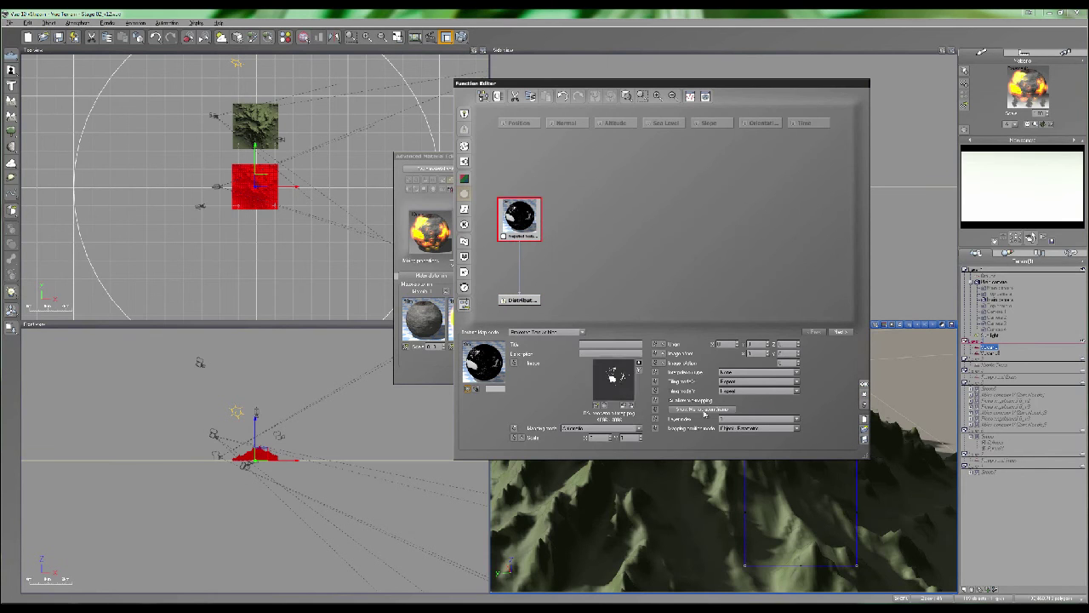
{"action": "left_click", "coordinate": [758, 428]}
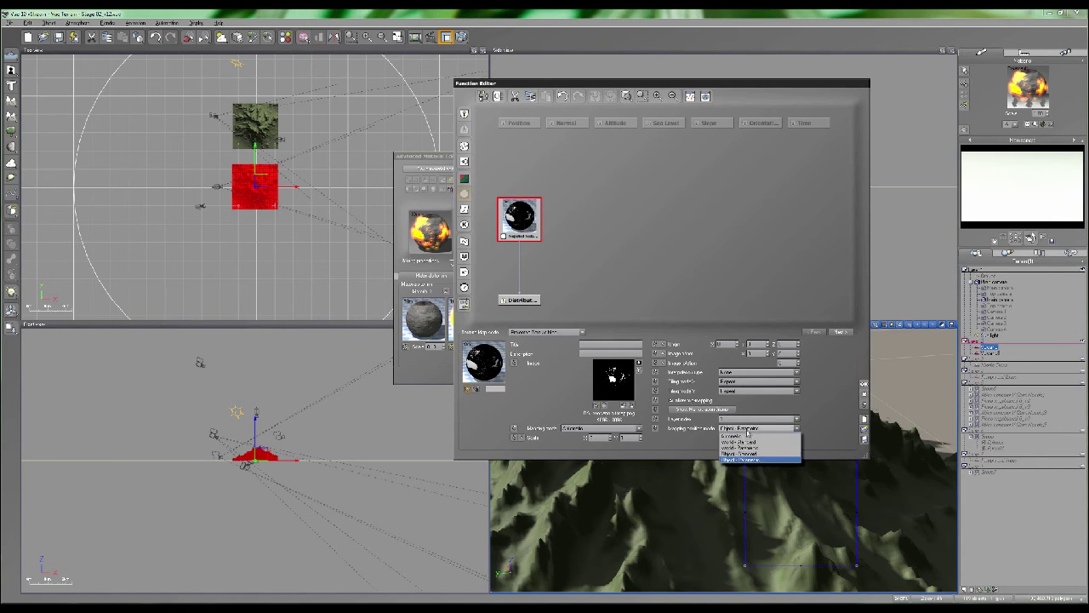
{"action": "left_click", "coordinate": [741, 461]}
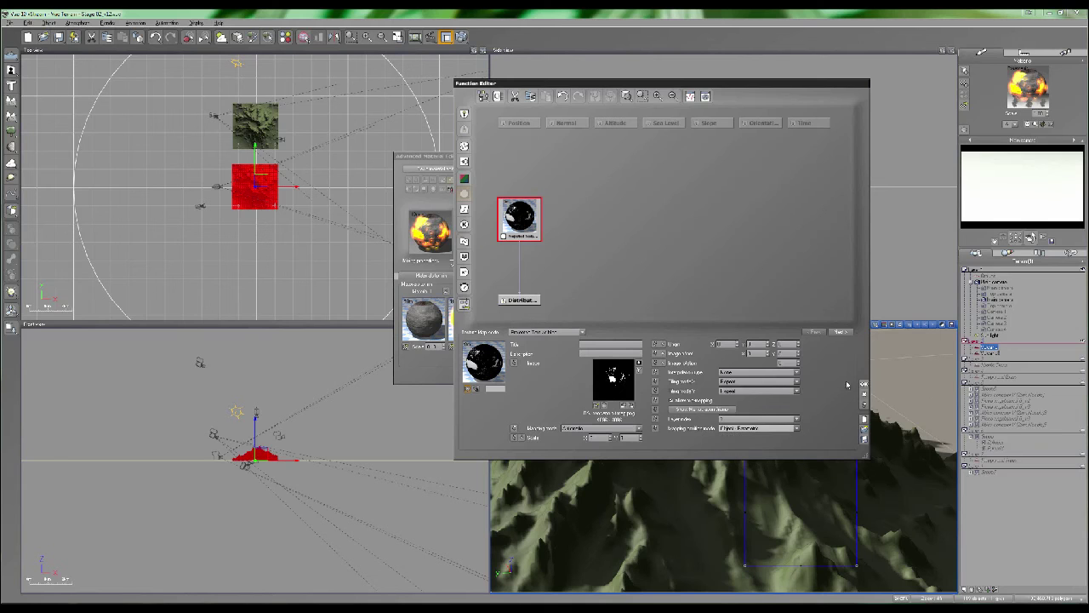
{"action": "left_click", "coordinate": [865, 384]}
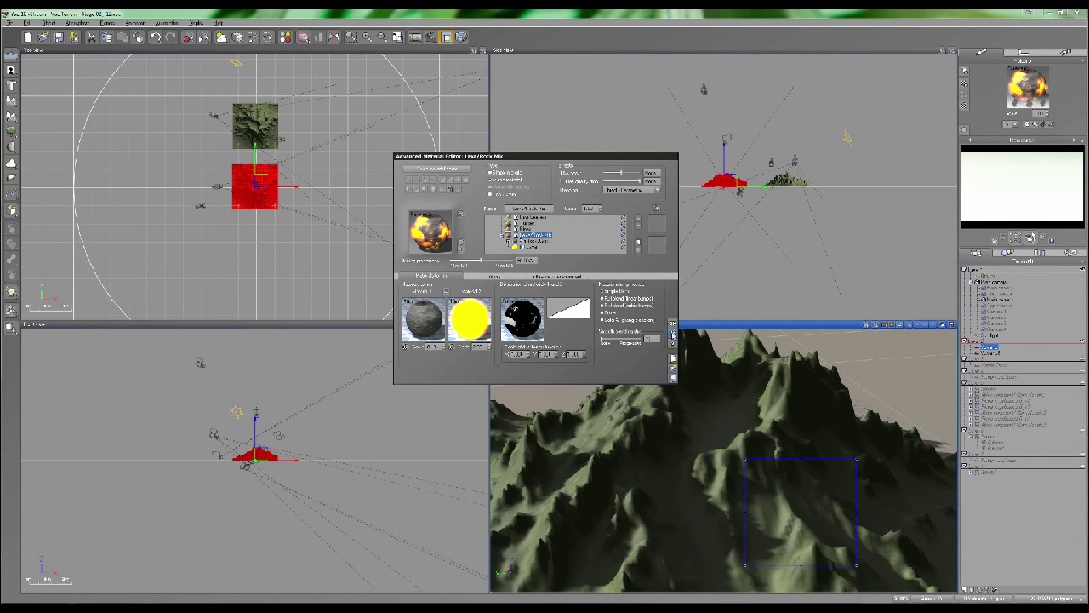
{"action": "left_click", "coordinate": [672, 335]}
Select the second volcano terrain and open its layered material for editing
{"action": "left_click", "coordinate": [998, 353]}
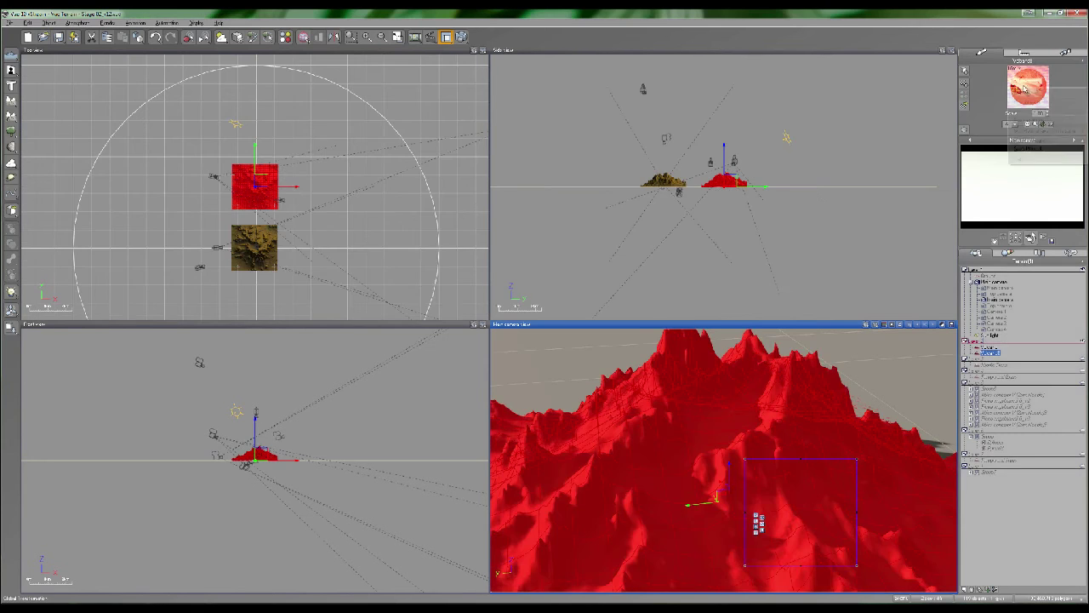
{"action": "double_click", "coordinate": [1018, 92]}
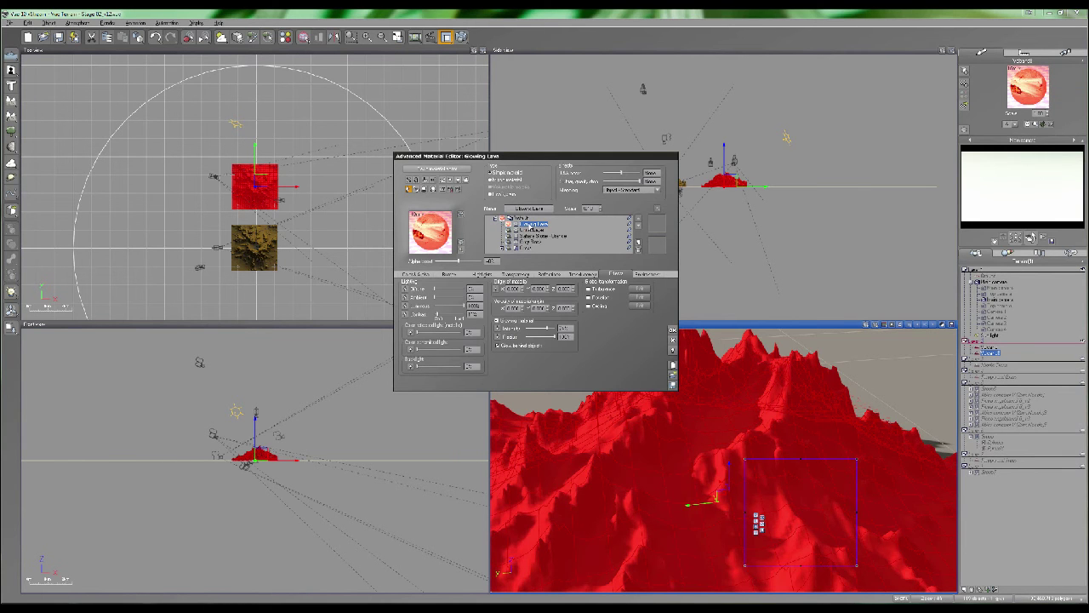
{"action": "left_click", "coordinate": [638, 247]}
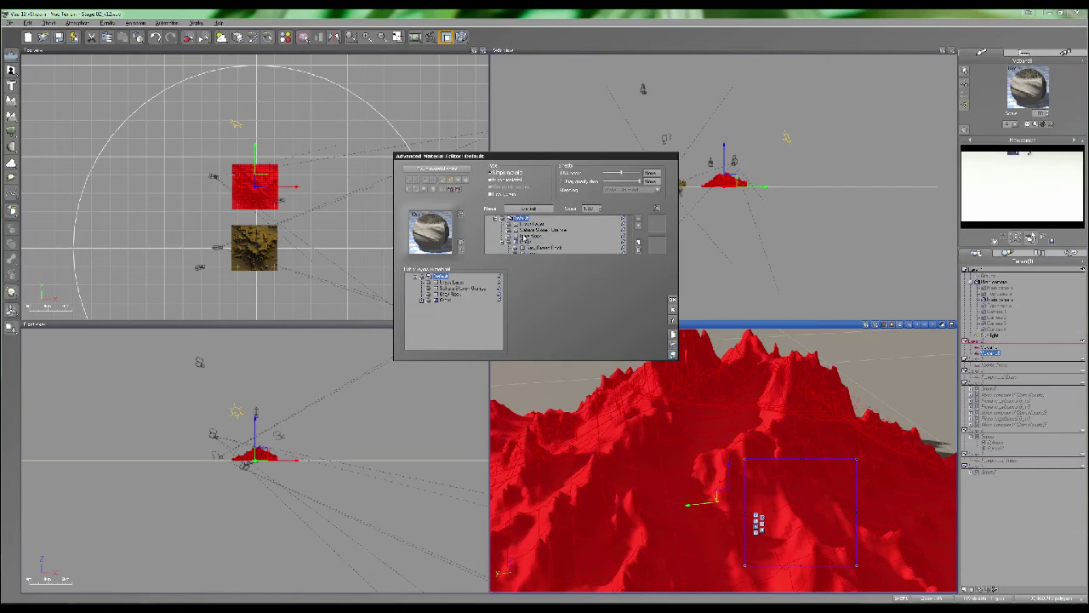
{"action": "left_click", "coordinate": [502, 223]}
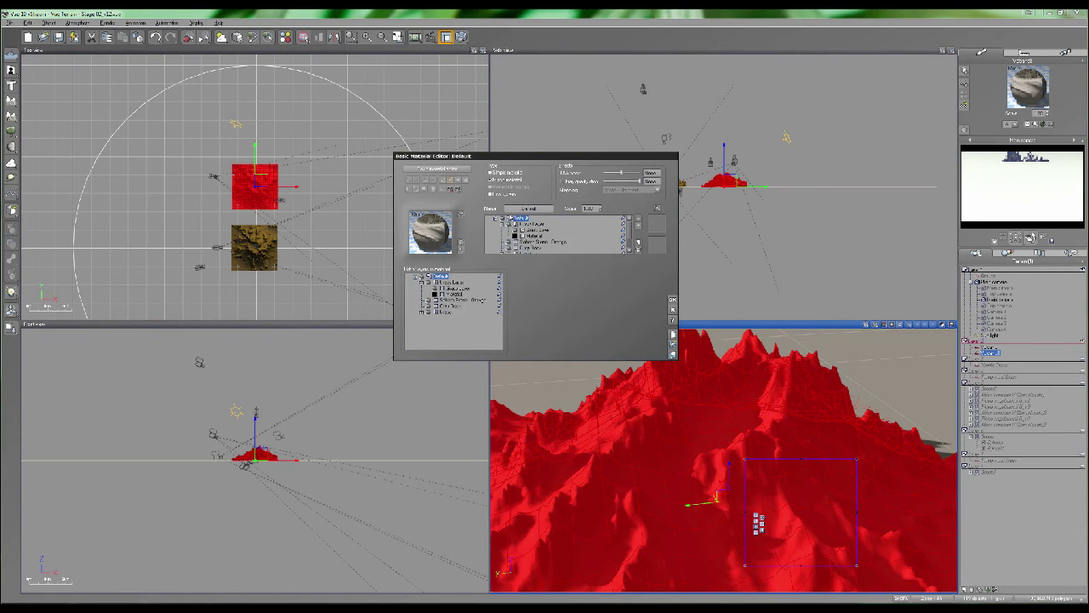
{"action": "left_click", "coordinate": [529, 223]}
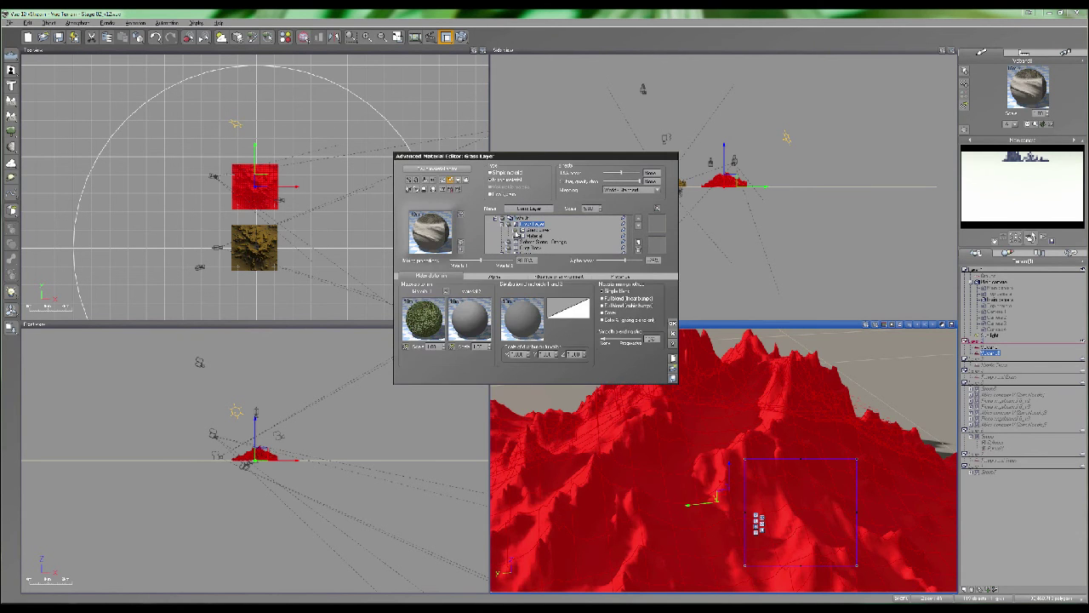
{"action": "left_click", "coordinate": [502, 224]}
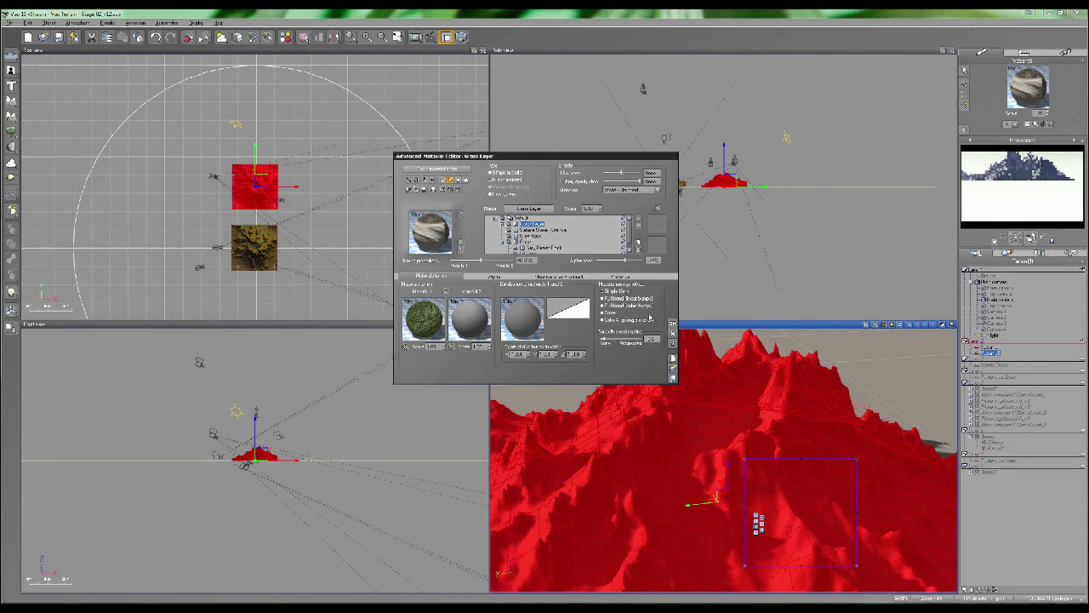
{"action": "left_click", "coordinate": [672, 335]}
Reopen the second volcano's material and review the Glowing Lava layer's bump, highlight, and colour and alpha settings
{"action": "right_click", "coordinate": [1020, 82]}
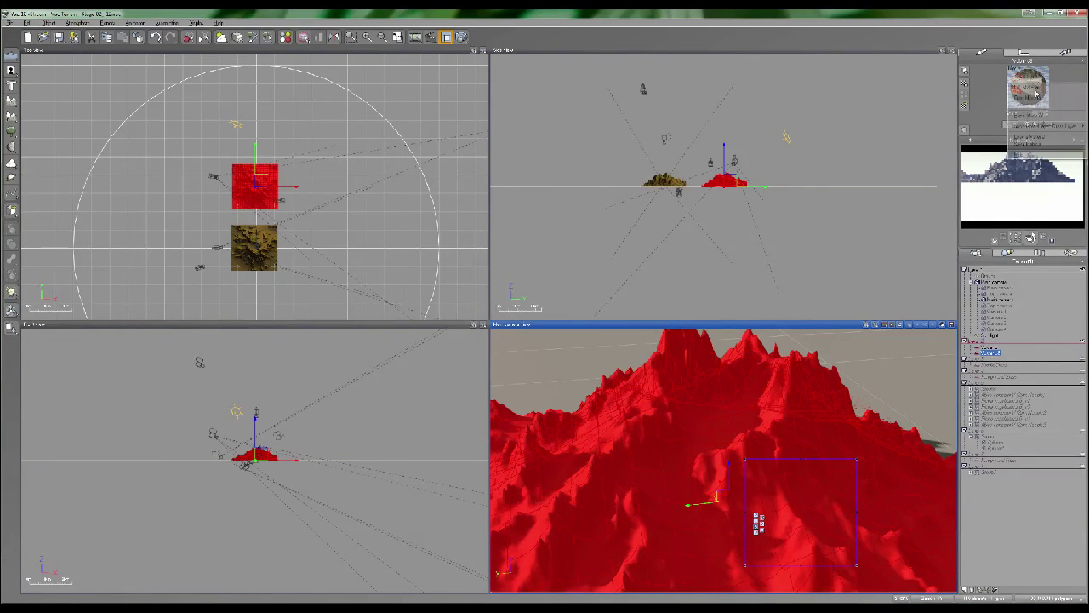
{"action": "left_click", "coordinate": [1033, 88]}
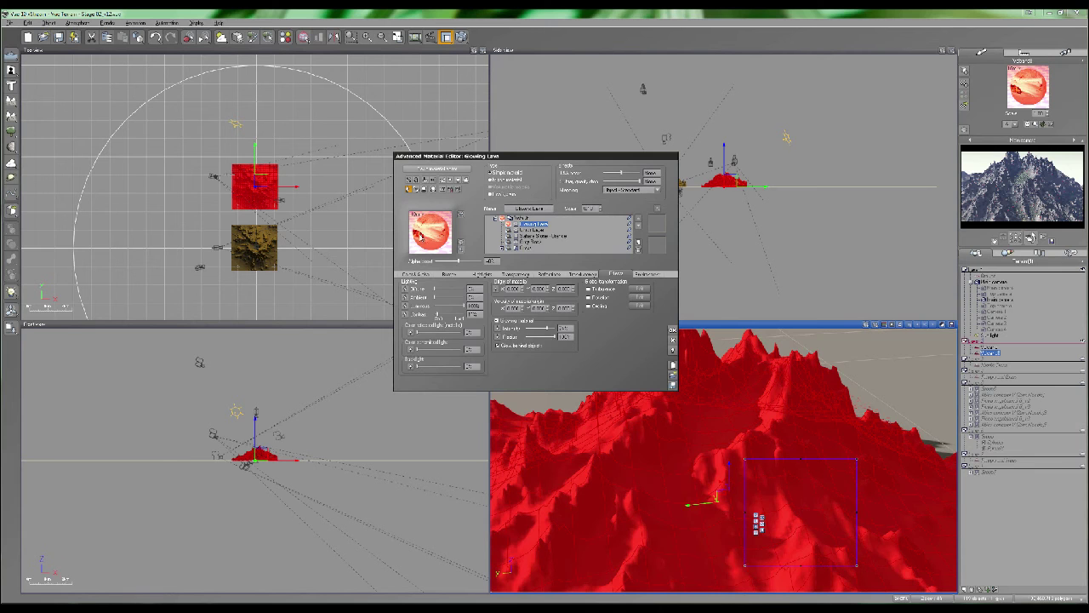
{"action": "left_click", "coordinate": [447, 273]}
{"action": "left_click", "coordinate": [480, 274]}
{"action": "left_click", "coordinate": [417, 275]}
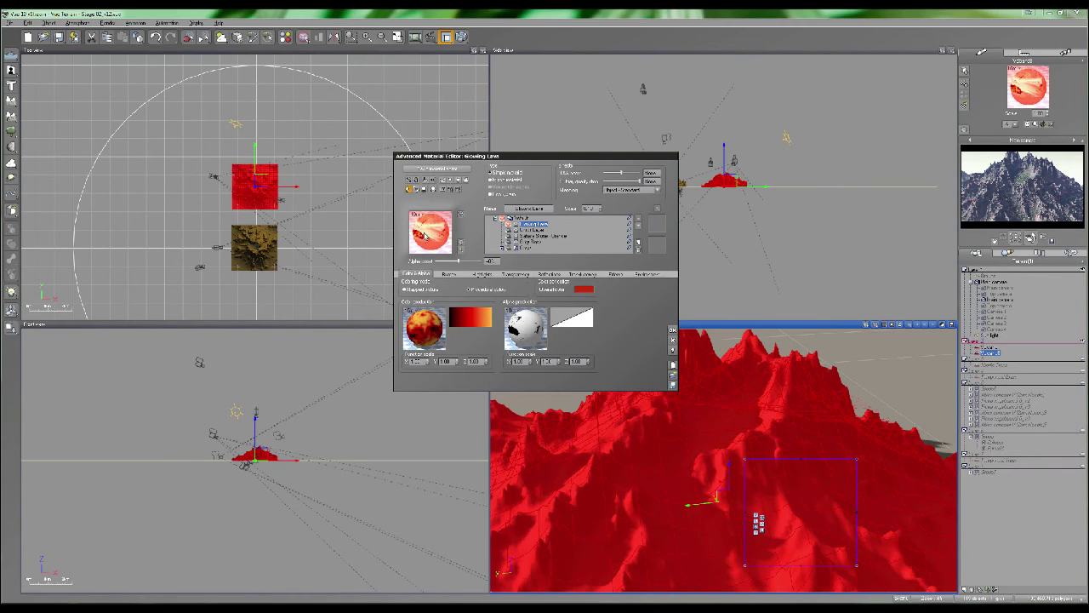
Check the Glowing Lava layer's environment constraints and set its mapping to Object - Parametric
{"action": "scroll", "coordinate": [734, 413], "scroll_direction": "down", "scroll_amount": 5}
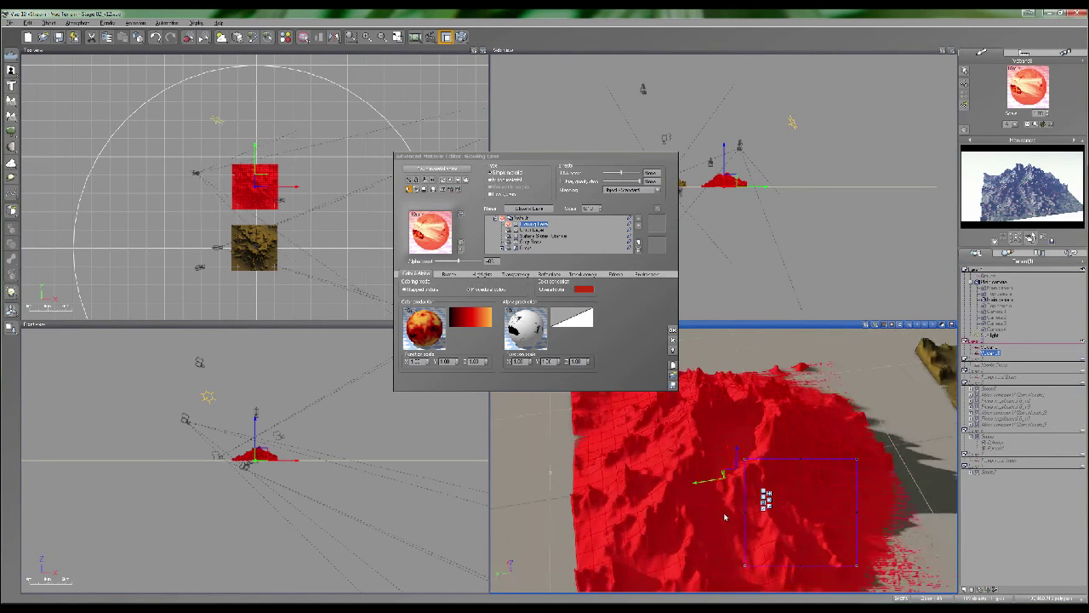
{"action": "left_click", "coordinate": [639, 275]}
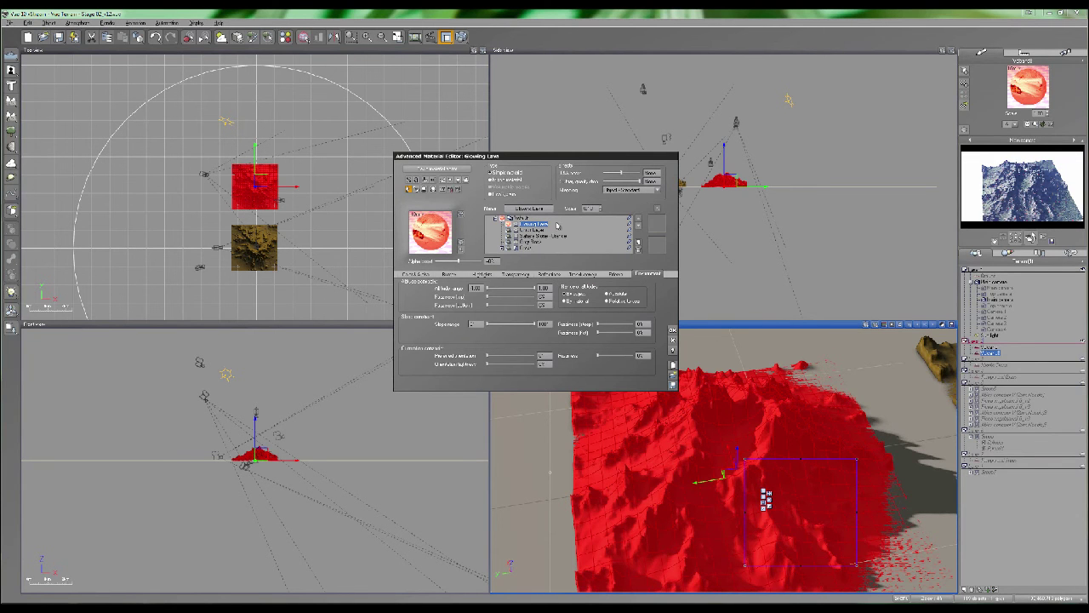
{"action": "left_click", "coordinate": [629, 194]}
{"action": "left_click", "coordinate": [626, 243]}
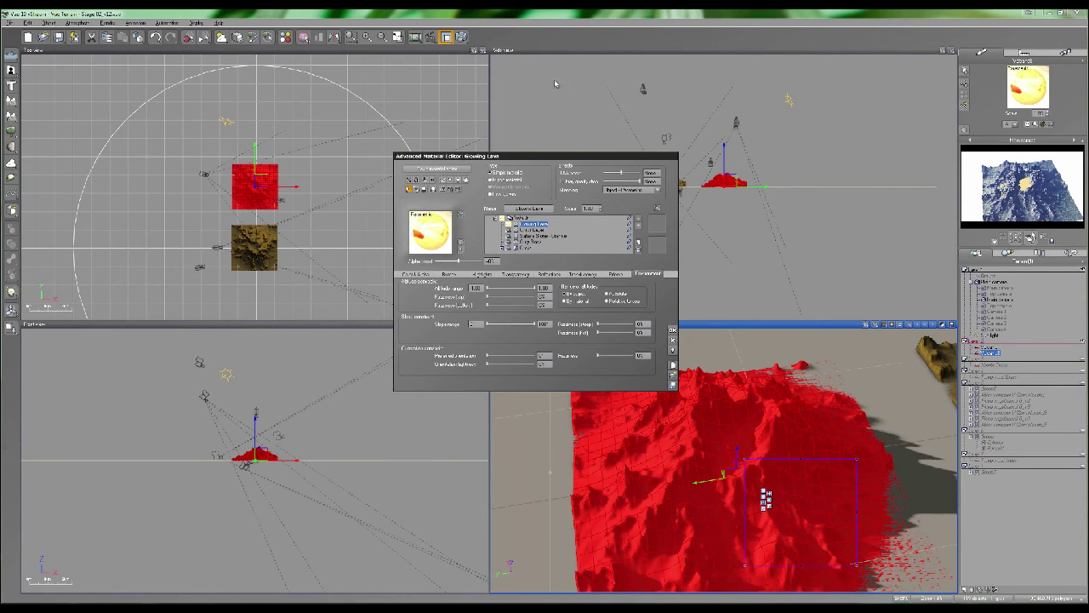
Set the render quality to Preview, render the volcano from the raised camera view, and close the render display
{"action": "left_click", "coordinate": [446, 37]}
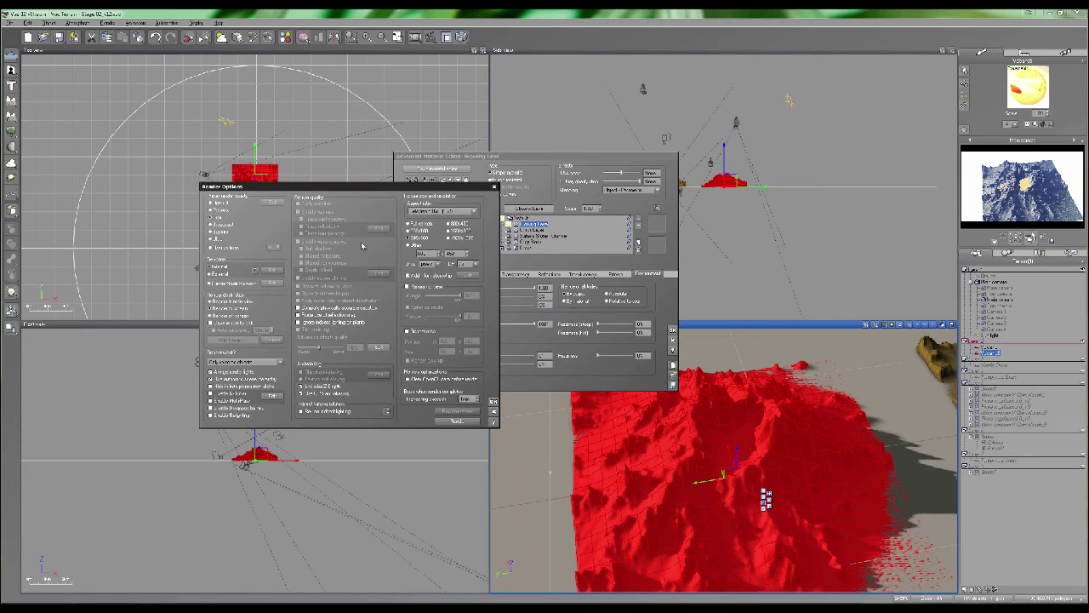
{"action": "left_click", "coordinate": [216, 209]}
{"action": "left_click", "coordinate": [452, 421]}
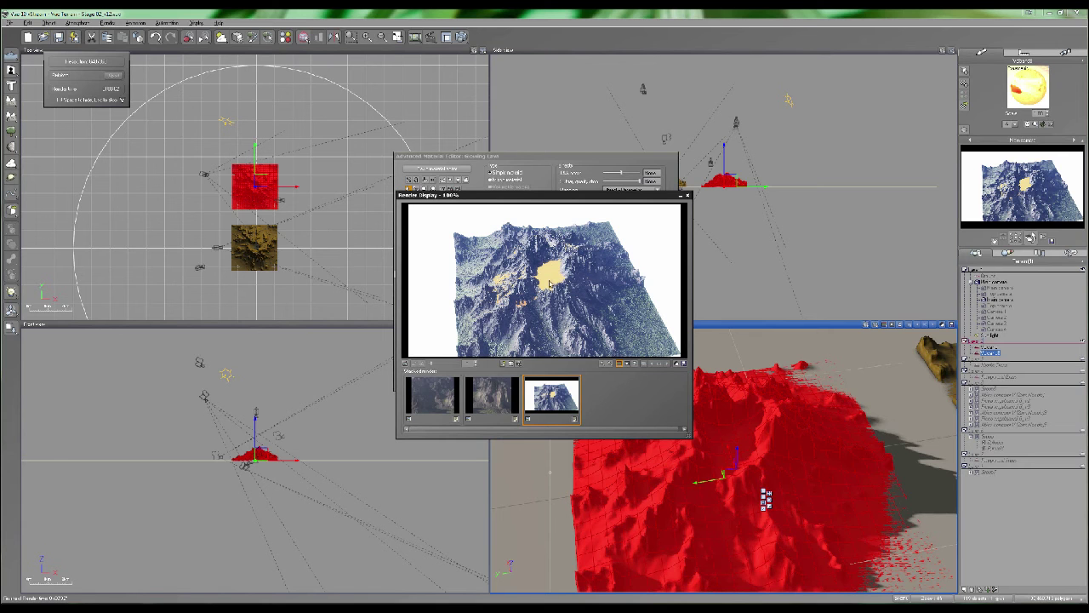
{"action": "left_click", "coordinate": [688, 196]}
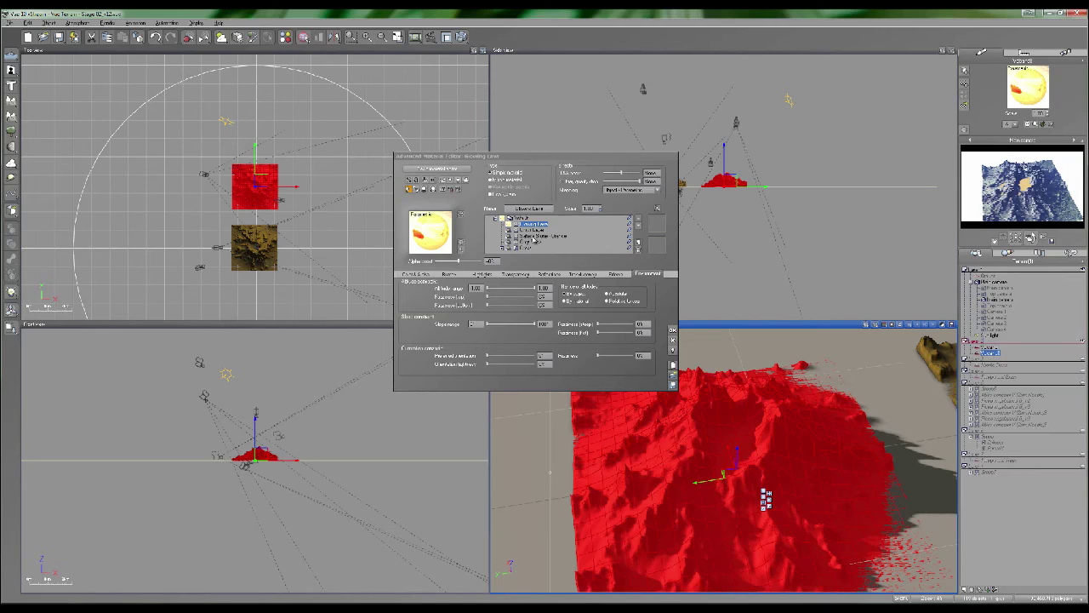
Set the mapping mode of the projected texture map in Glowing Lava's alpha production to Object - Parametric
{"action": "left_click", "coordinate": [416, 274]}
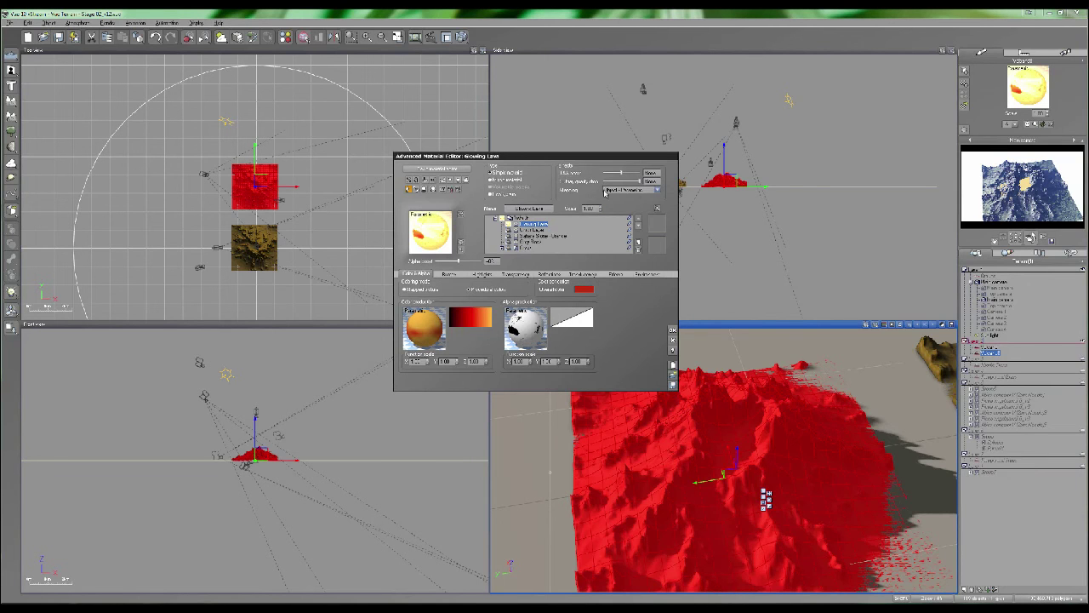
{"action": "right_click", "coordinate": [521, 316]}
{"action": "left_click", "coordinate": [534, 323]}
{"action": "left_click_drag", "start_coordinate": [570, 254], "coordinate": [585, 236]}
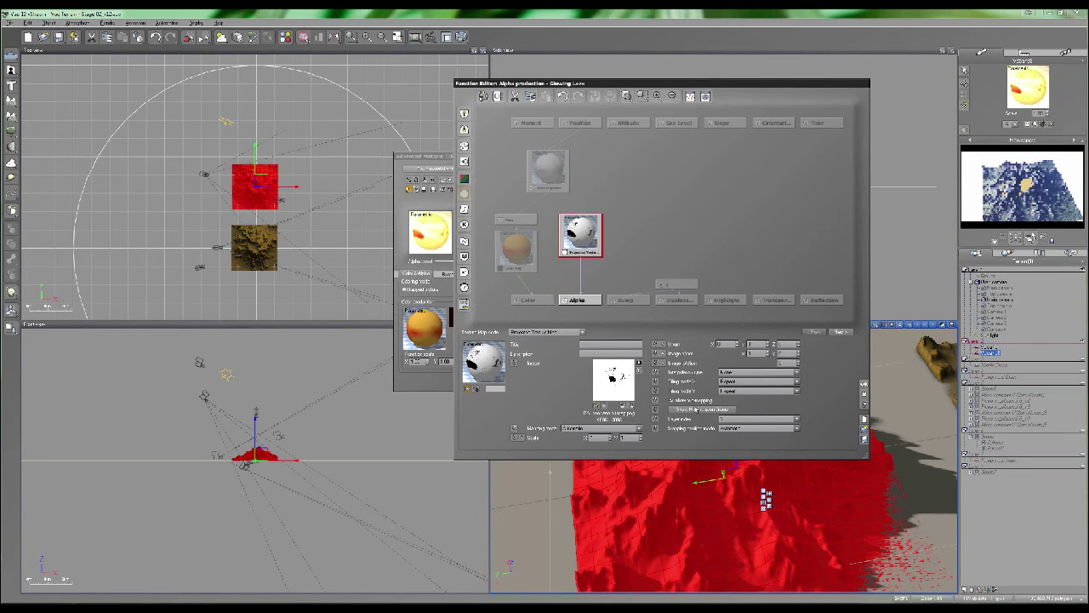
{"action": "left_click", "coordinate": [735, 428]}
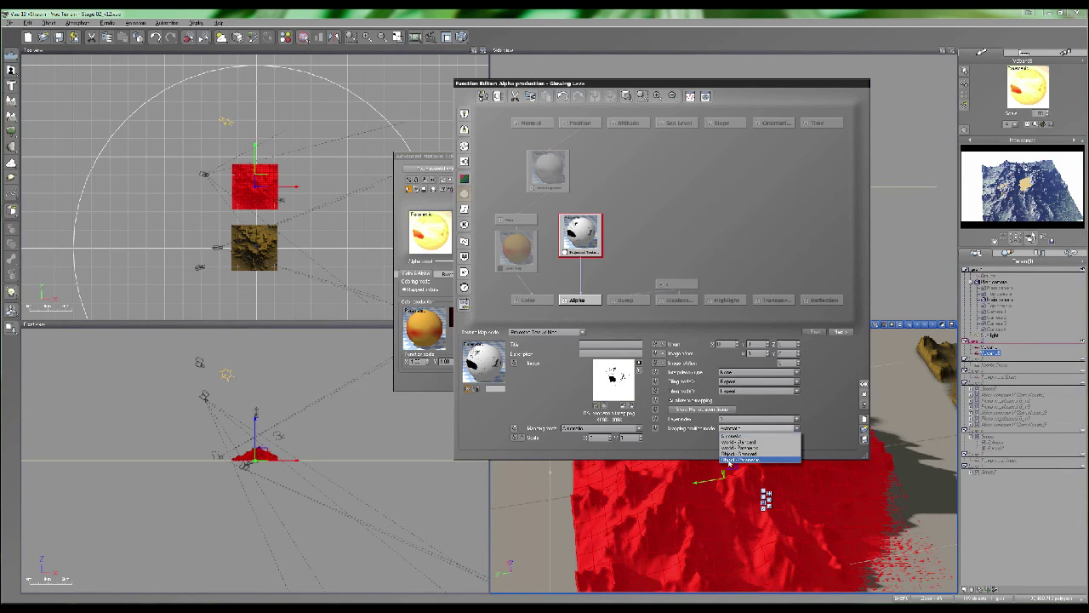
{"action": "left_click", "coordinate": [749, 459]}
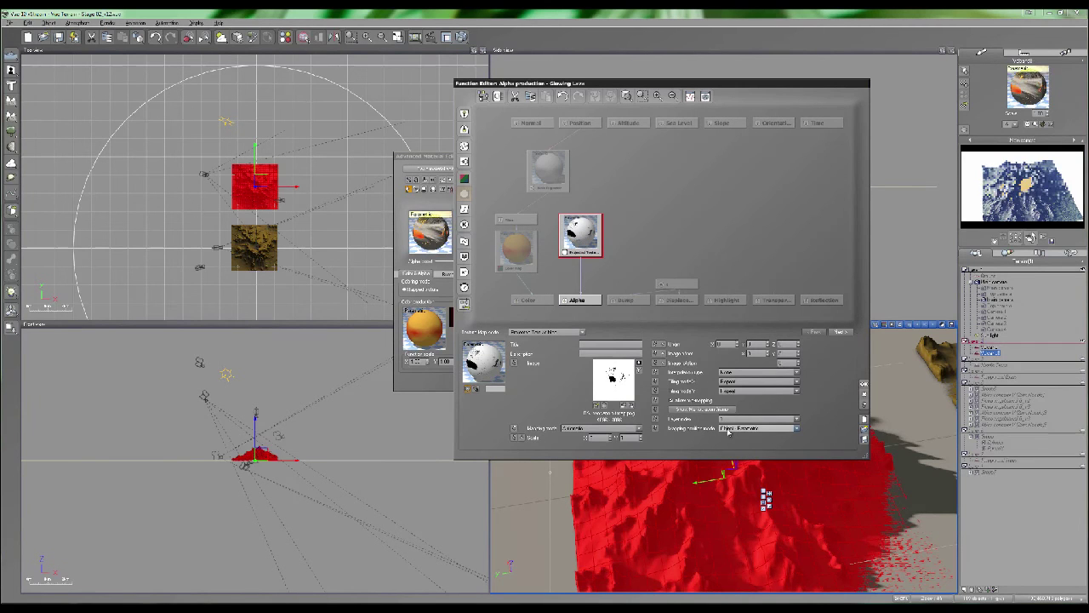
{"action": "left_click", "coordinate": [862, 386]}
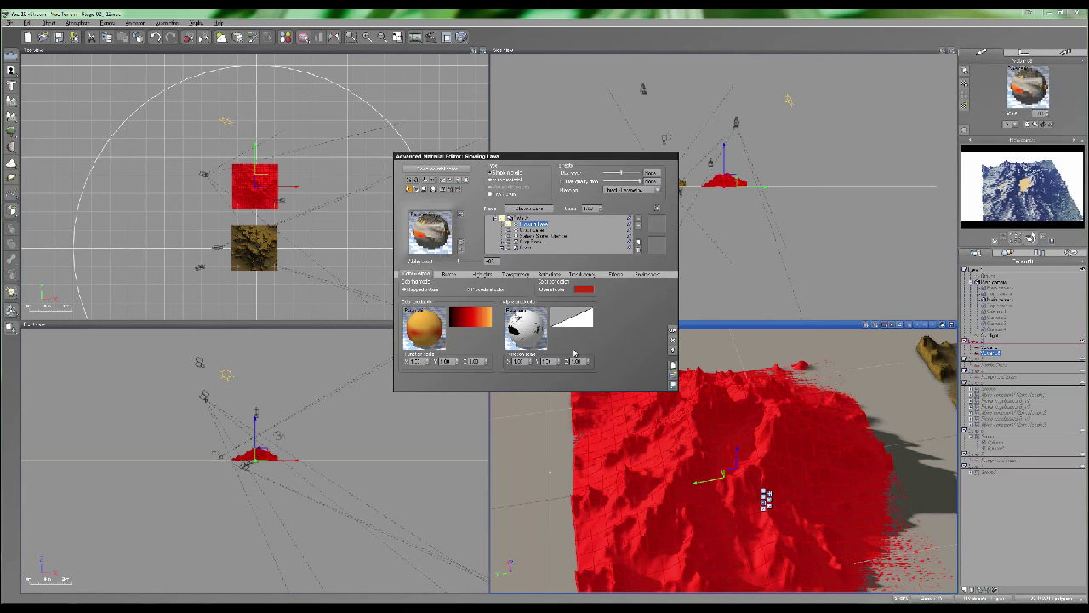
Set the Glowing Lava layer's mapping to World - Standard, render the volcano, and close the render display
{"action": "left_click", "coordinate": [615, 189]}
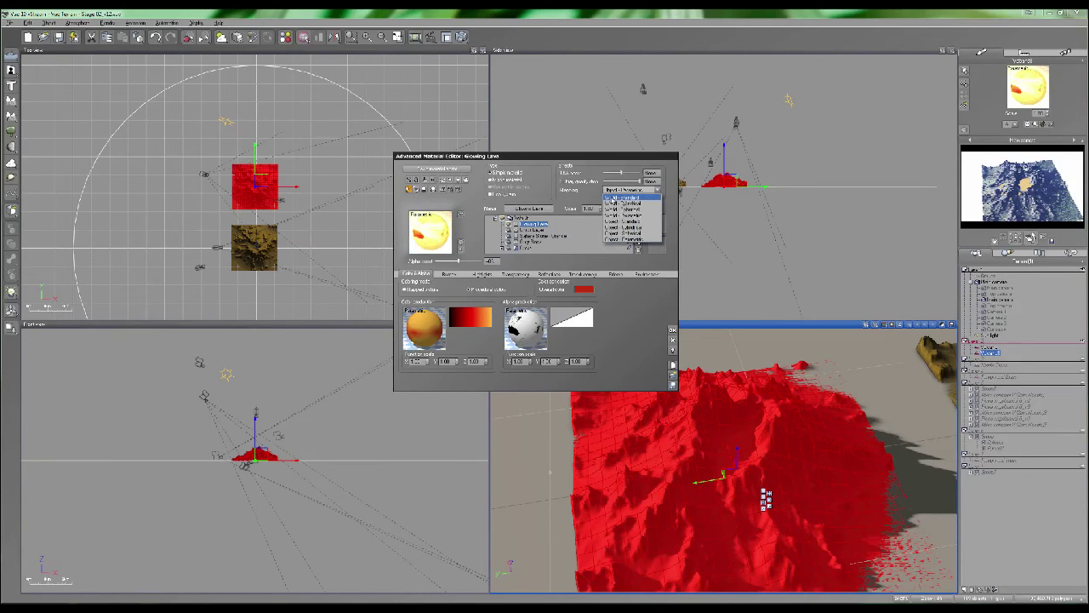
{"action": "left_click", "coordinate": [616, 194]}
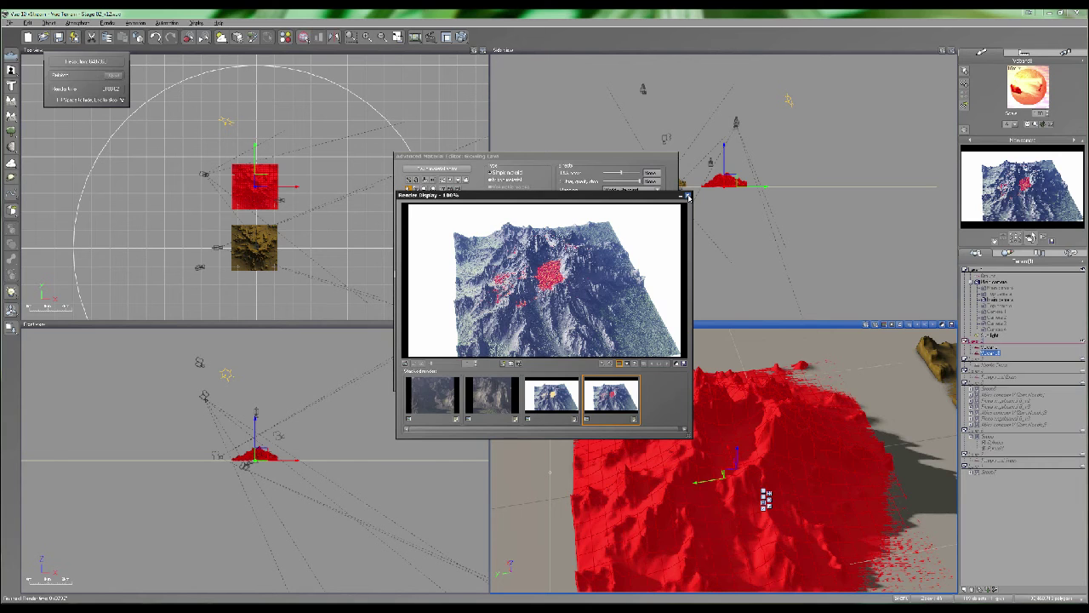
{"action": "left_click", "coordinate": [689, 197]}
Lower the camera to a side view of the volcano, check Glowing Lava's effects settings, and accept the material
{"action": "right_click_drag", "start_coordinate": [756, 431], "coordinate": [779, 445], "text": "ctrl"}
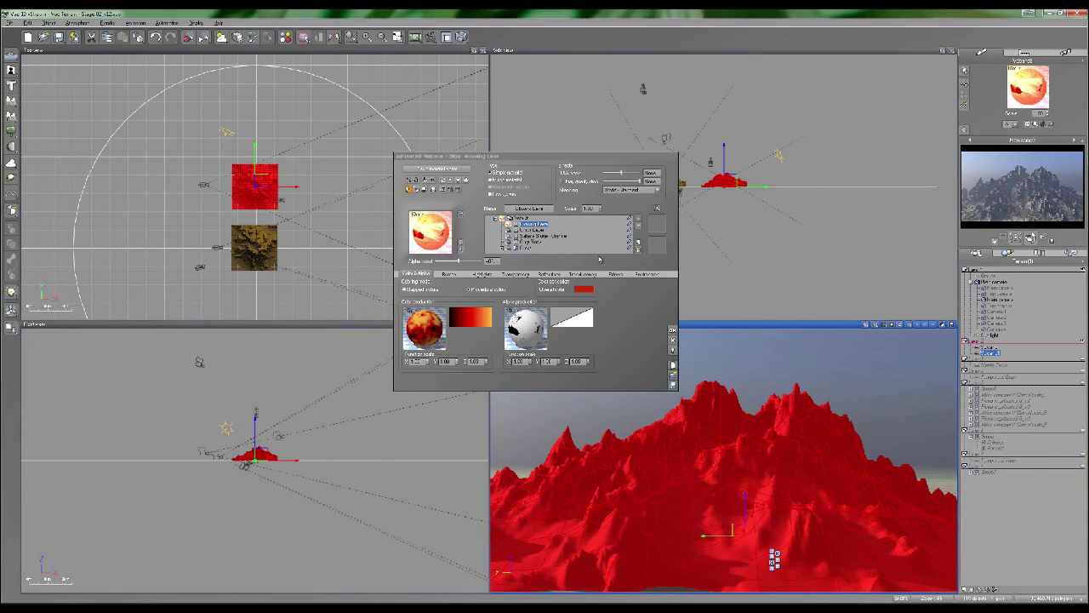
{"action": "left_click", "coordinate": [615, 274]}
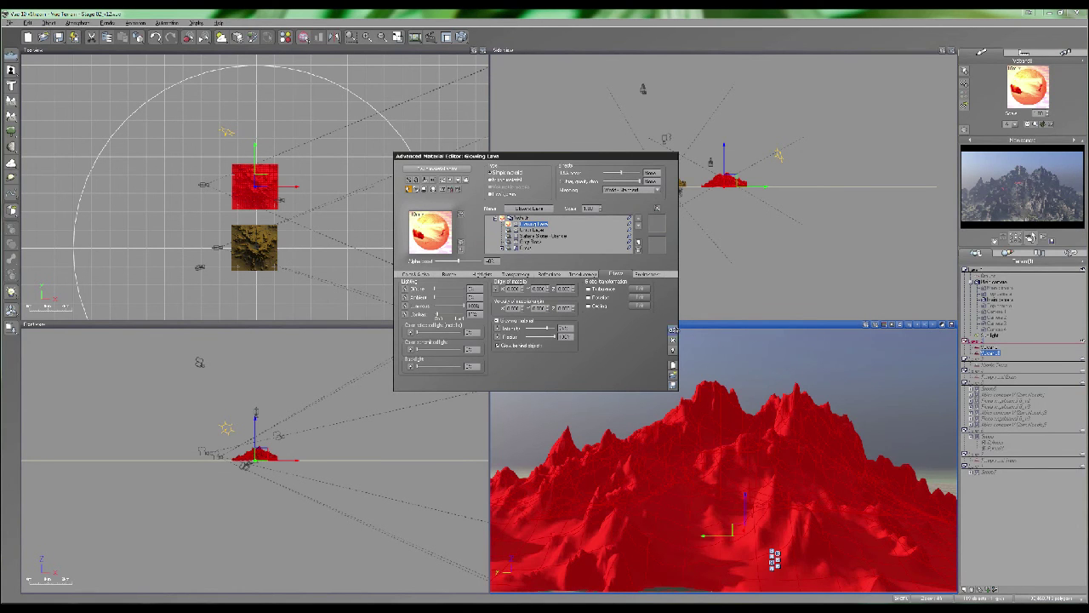
{"action": "left_click", "coordinate": [673, 330]}
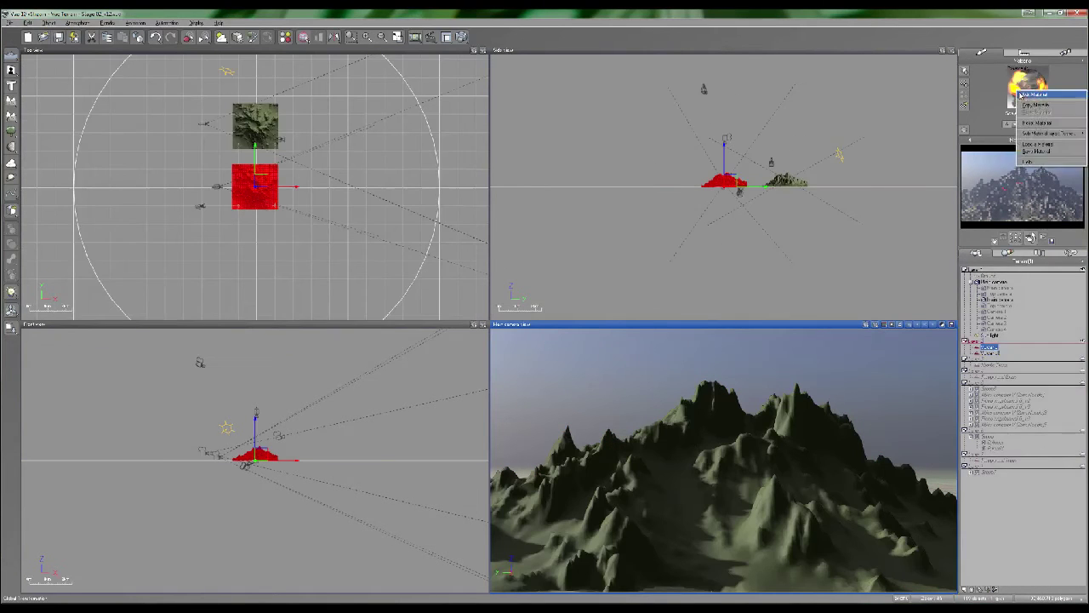
Check the glow intensity and radius of the finished volcano's Lava material and close it without changes
{"action": "double_click", "coordinate": [1028, 86]}
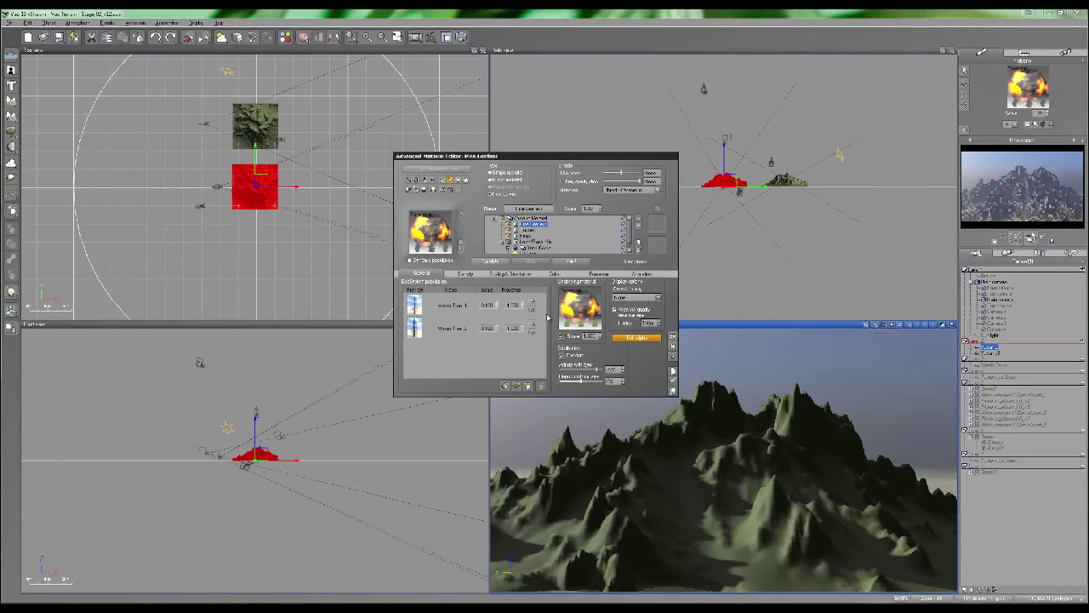
{"action": "scroll", "coordinate": [509, 242], "scroll_direction": "down", "scroll_amount": 1}
{"action": "left_click", "coordinate": [532, 246]}
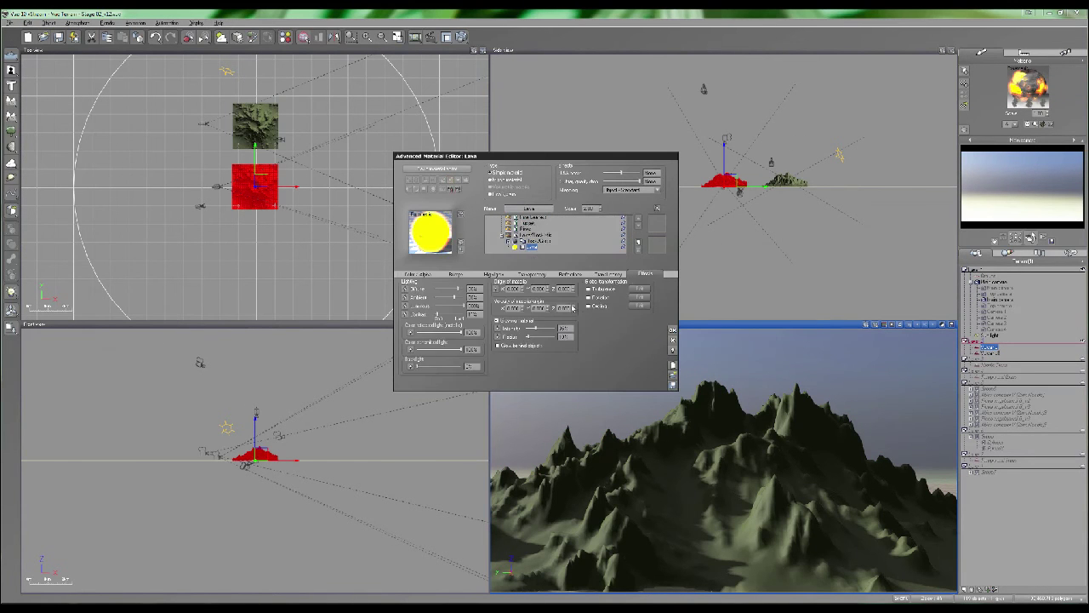
{"action": "left_click", "coordinate": [565, 329]}
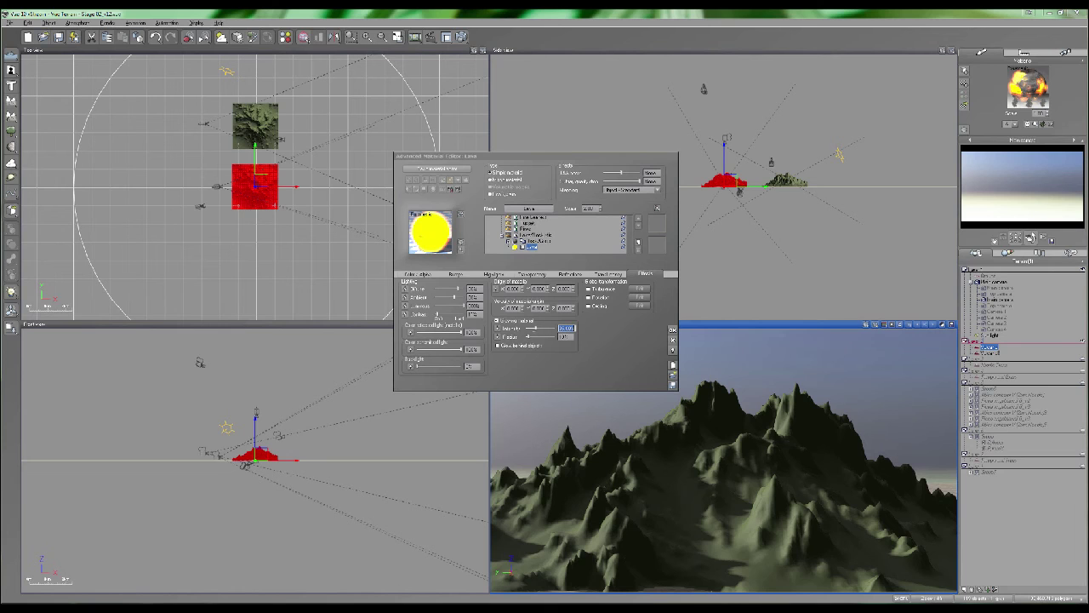
{"action": "key", "text": "Tab"}
{"action": "left_click", "coordinate": [480, 306]}
{"action": "left_click", "coordinate": [672, 340]}
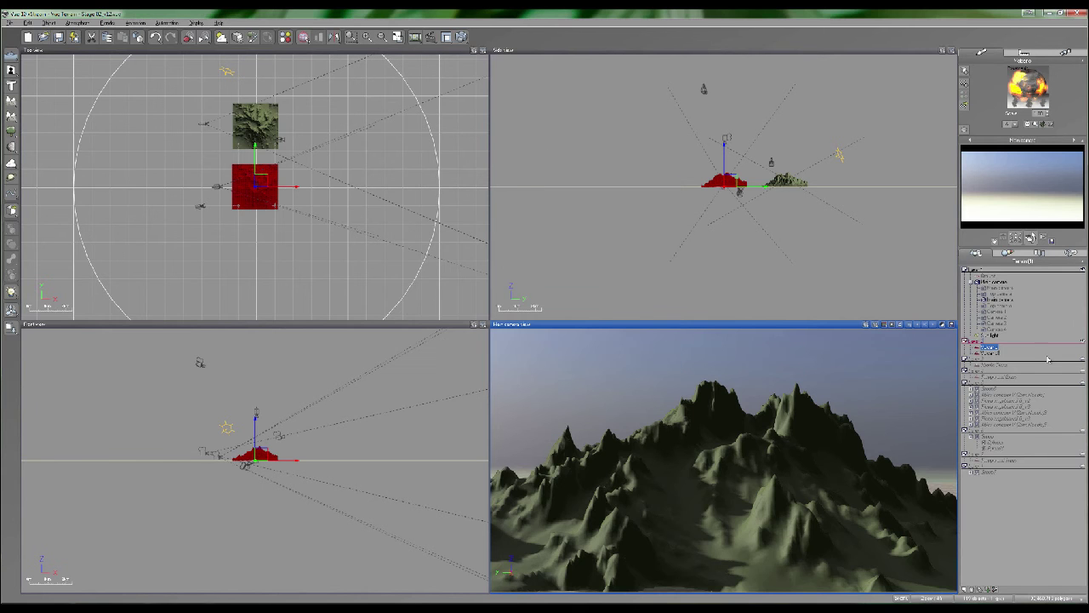
Open the duplicate volcano terrain's material and check the Glowing Lava layer's color and effects settings
{"action": "left_click", "coordinate": [995, 355]}
{"action": "right_click", "coordinate": [1023, 83]}
{"action": "left_click", "coordinate": [1033, 89]}
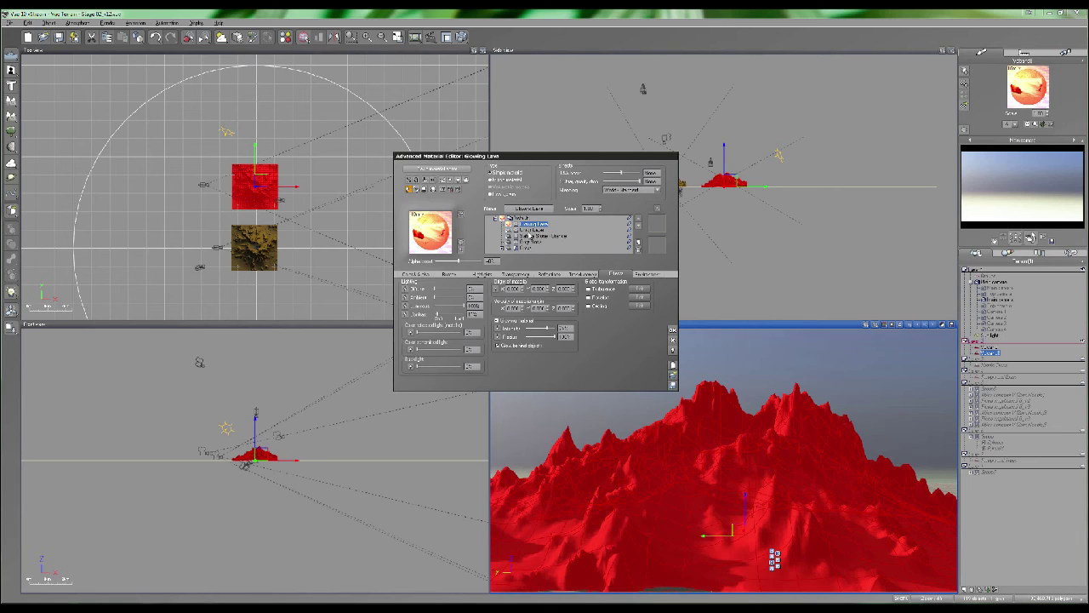
{"action": "left_click", "coordinate": [420, 274]}
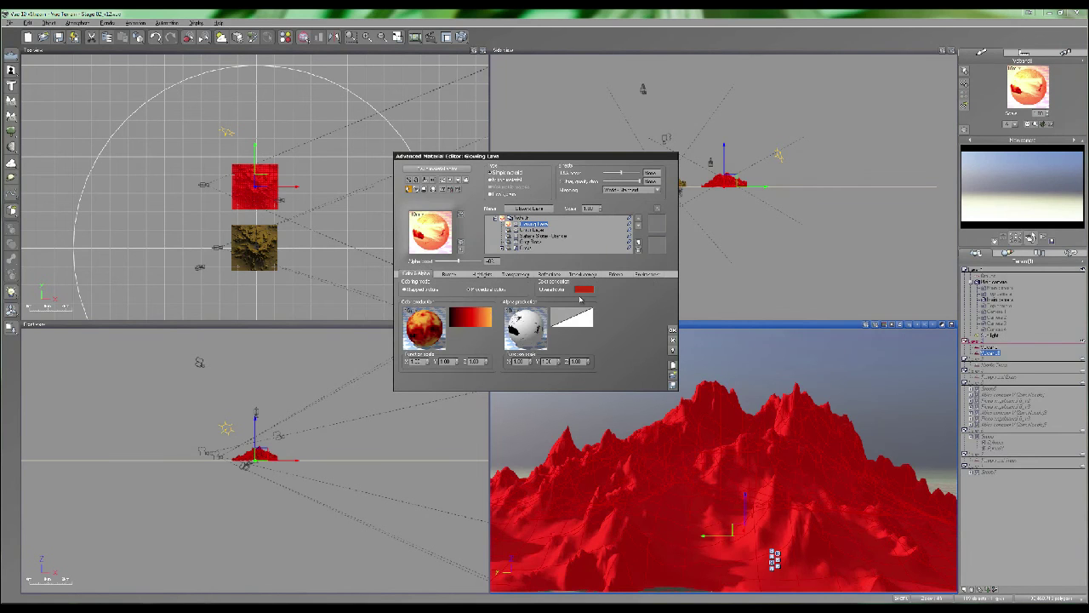
{"action": "left_click", "coordinate": [616, 274]}
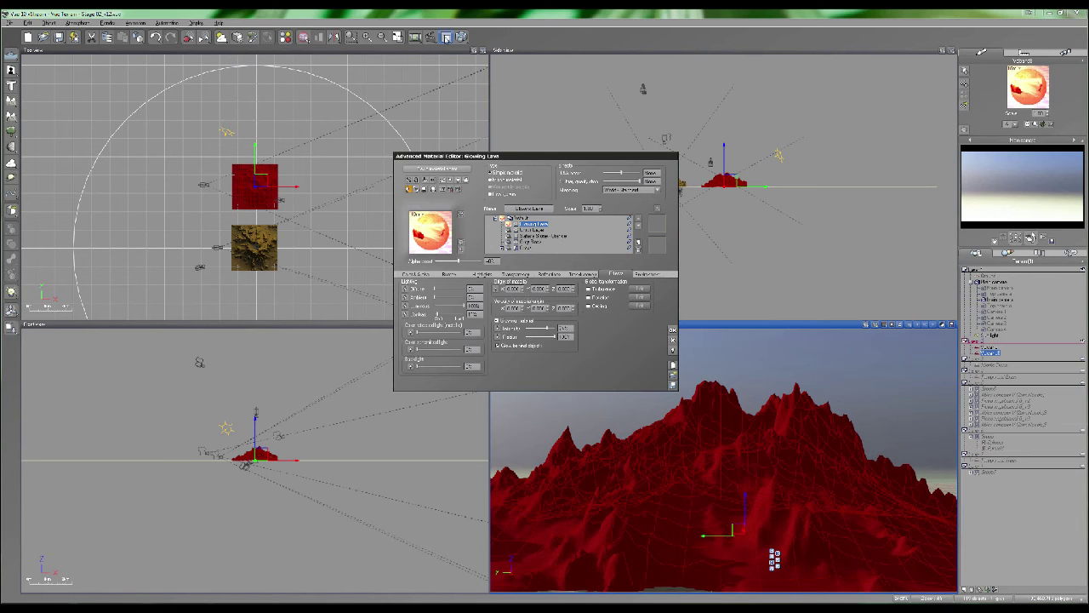
Define a render area around the volcano's summit, render it, and close the render display
{"action": "left_click", "coordinate": [446, 38]}
{"action": "left_click_drag", "start_coordinate": [826, 388], "coordinate": [587, 473]}
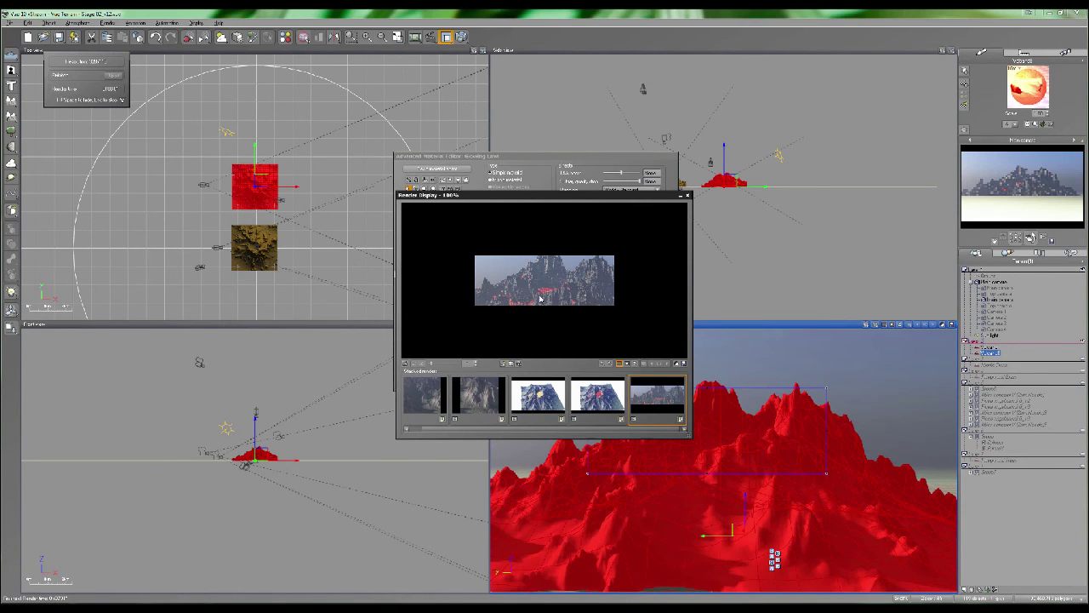
{"action": "left_click", "coordinate": [687, 196]}
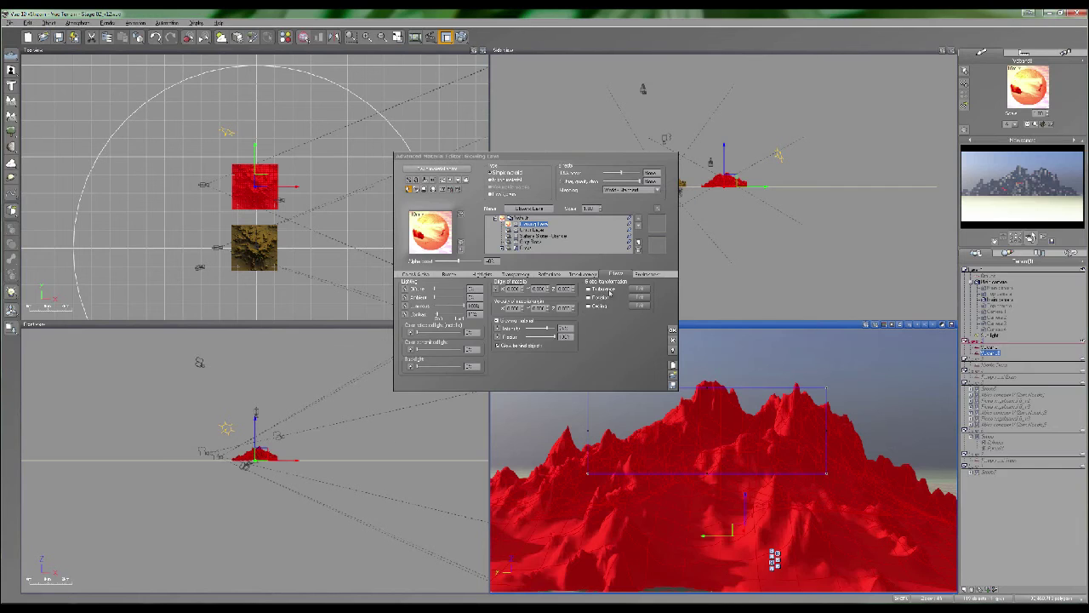
Lower Glowing Lava's glow intensity and radius, raise its luminosity, and test-render the summit area
{"action": "mouse_move", "coordinate": [547, 328]}
{"action": "left_mouse_down"}
{"action": "mouse_move", "coordinate": [529, 328]}
{"action": "mouse_move", "coordinate": [544, 336]}
{"action": "mouse_move", "coordinate": [531, 337]}
{"action": "left_mouse_up"}
{"action": "left_click", "coordinate": [476, 305]}
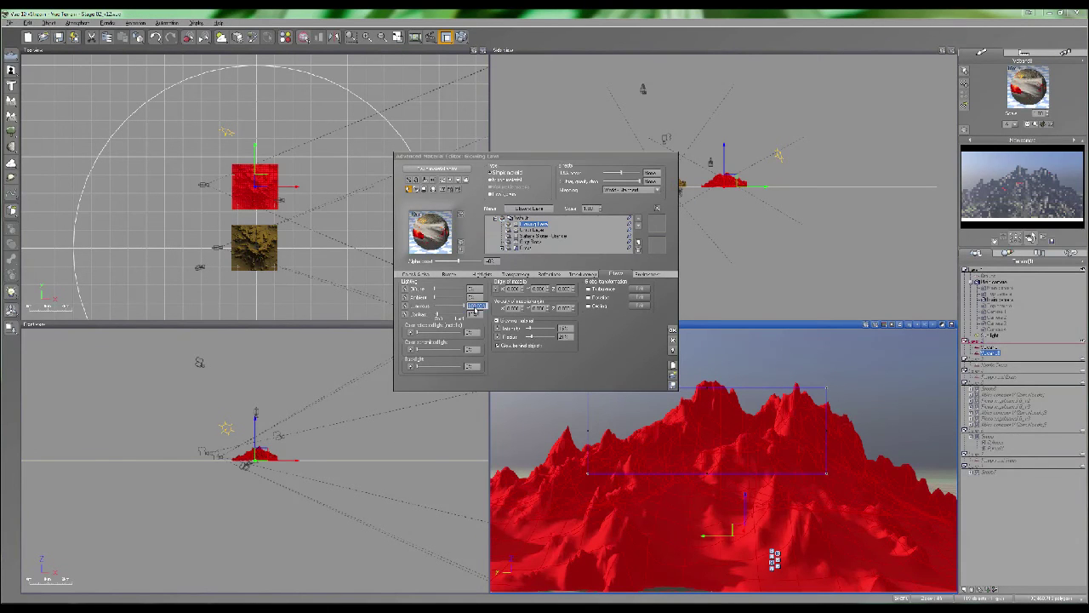
{"action": "key", "text": "Return"}
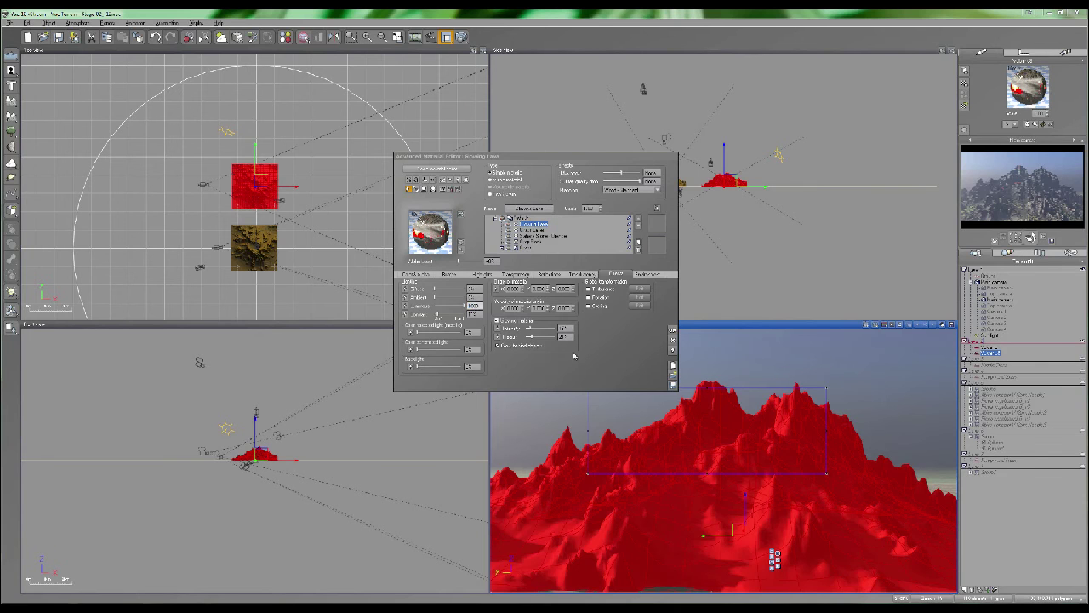
{"action": "left_click", "coordinate": [464, 38]}
{"action": "left_click", "coordinate": [462, 37]}
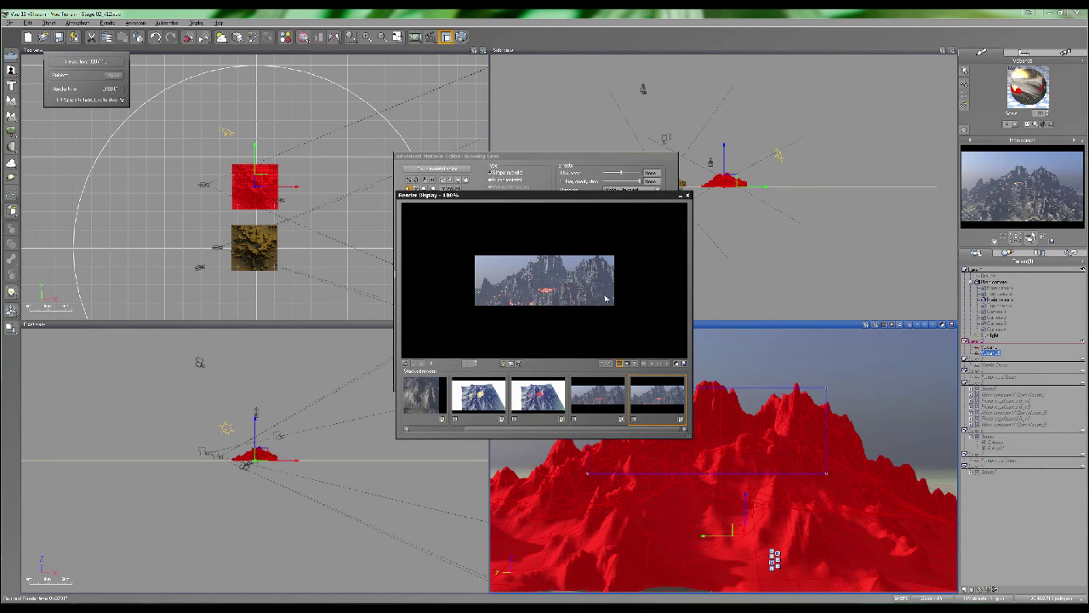
{"action": "left_click", "coordinate": [688, 196]}
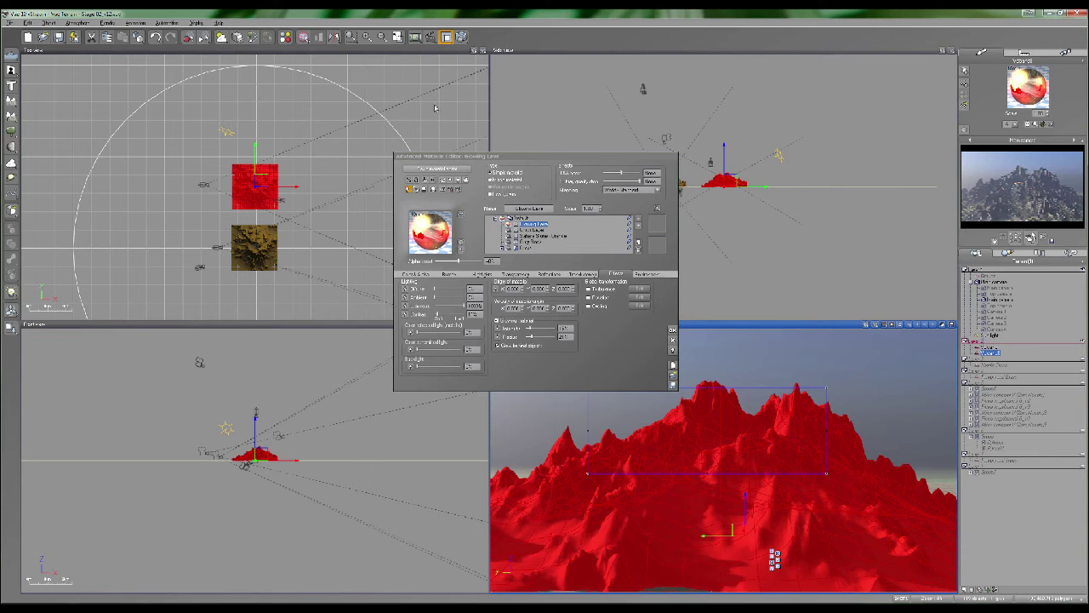
Render the summit area again with the current render options, close the render display, and accept the material
{"action": "key", "text": "ctrl+F9"}
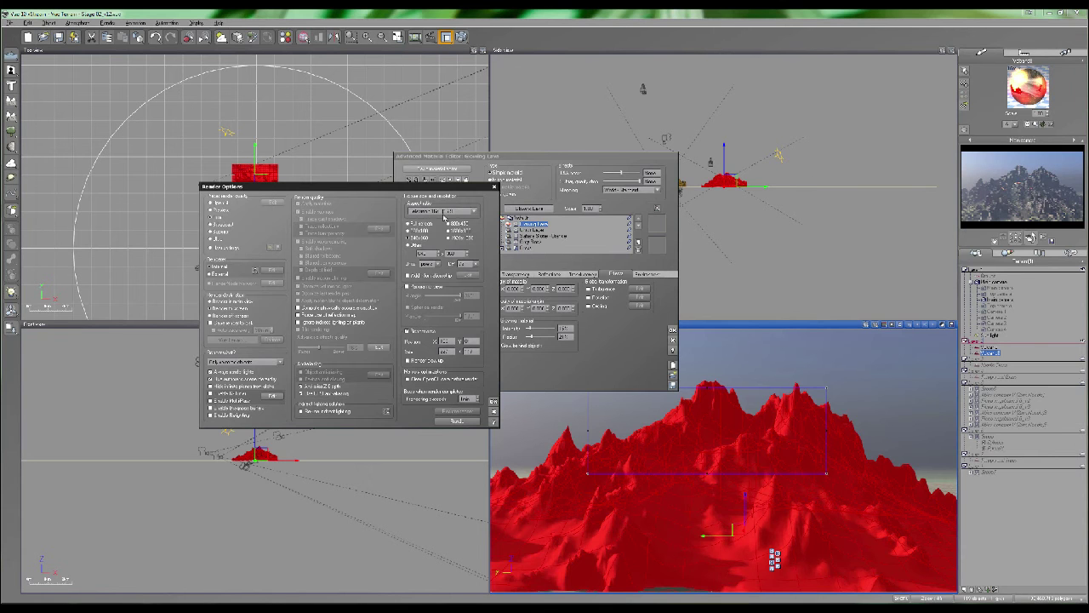
{"action": "left_click", "coordinate": [455, 421]}
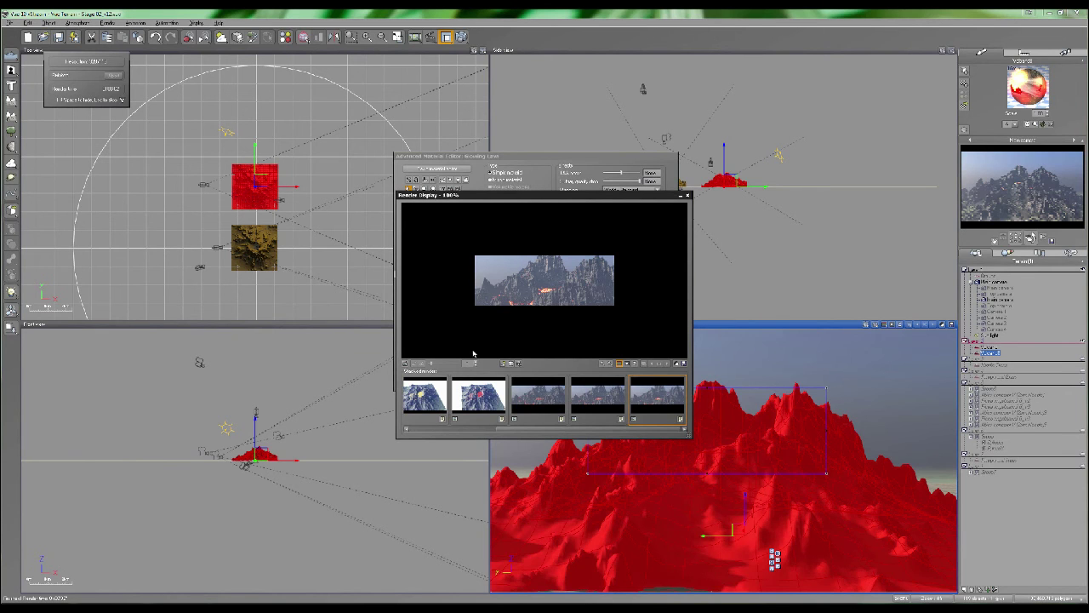
{"action": "left_click", "coordinate": [687, 196]}
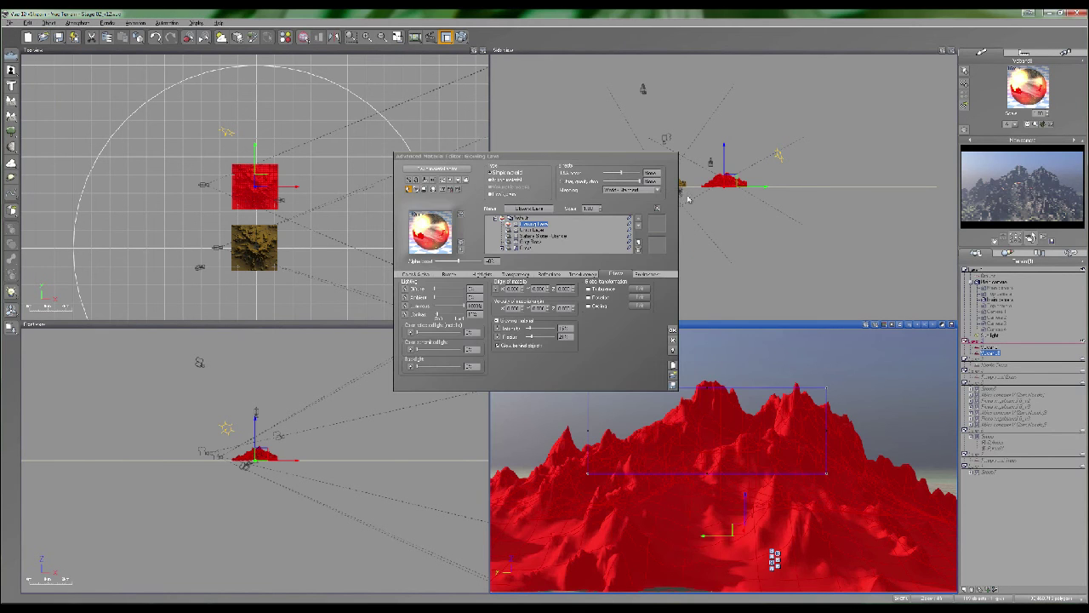
{"action": "left_click", "coordinate": [672, 330]}
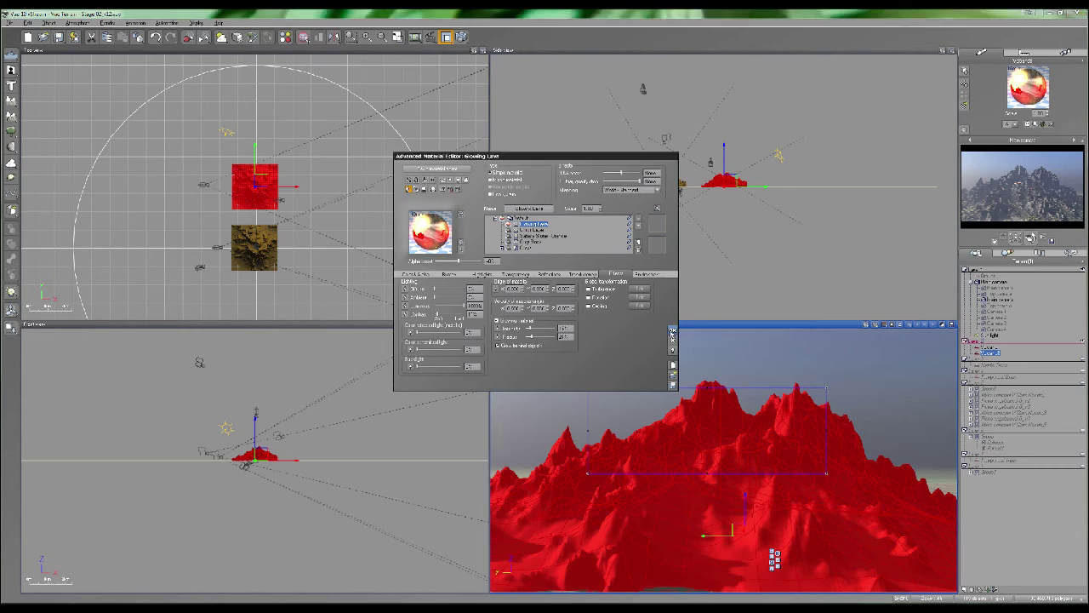
Check the effects settings of the finished volcano's Lava material and close its material editor
{"action": "left_click", "coordinate": [987, 348]}
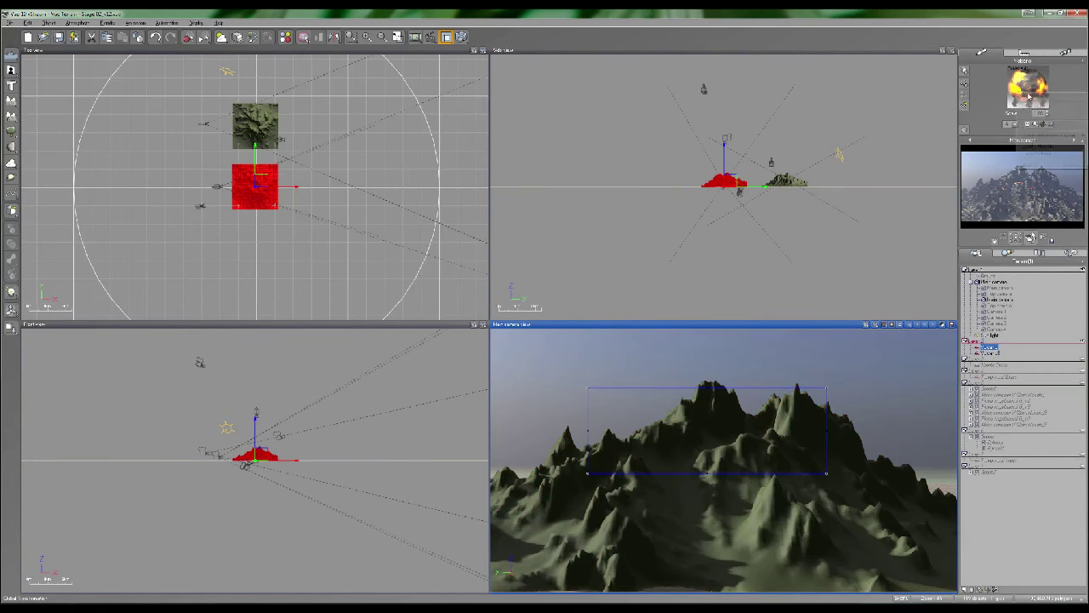
{"action": "double_click", "coordinate": [1028, 87]}
{"action": "scroll", "coordinate": [630, 238], "scroll_direction": "down", "scroll_amount": 2}
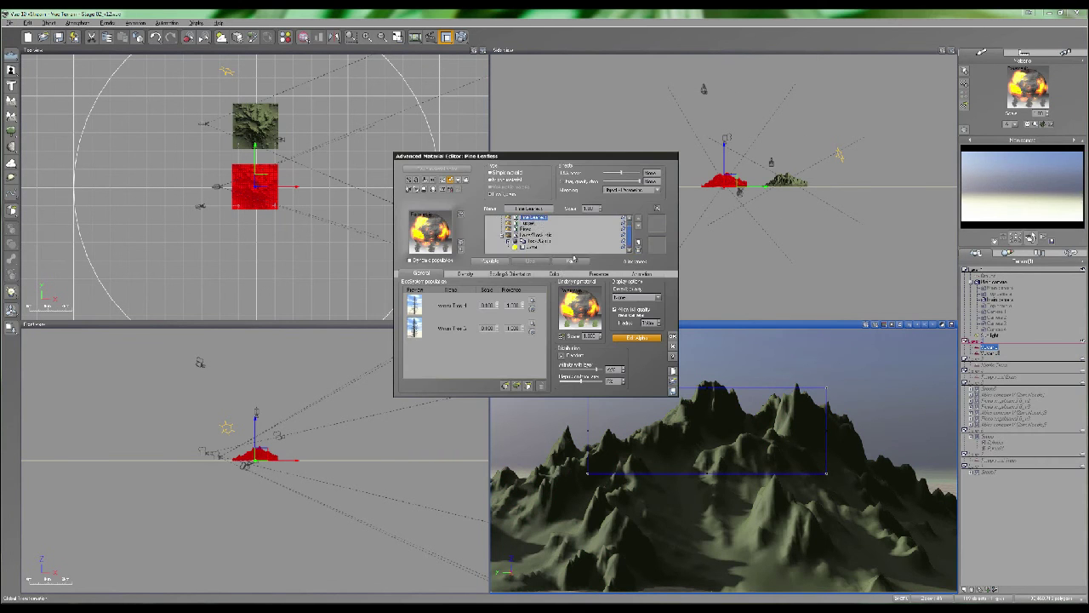
{"action": "left_click", "coordinate": [532, 247]}
{"action": "left_click", "coordinate": [565, 276]}
{"action": "left_click", "coordinate": [606, 276]}
{"action": "left_click", "coordinate": [638, 275]}
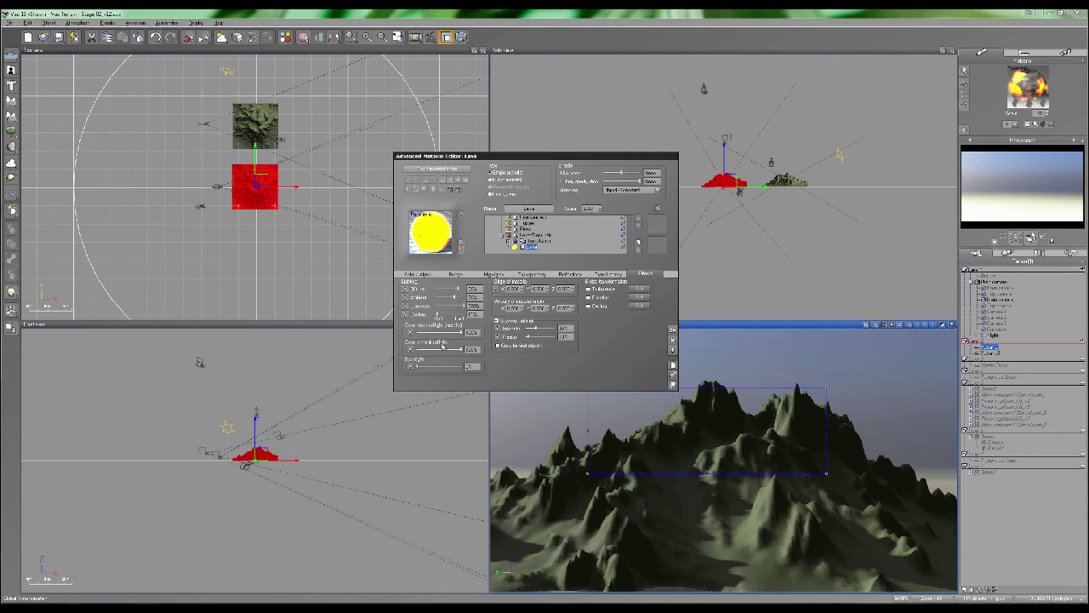
{"action": "left_click", "coordinate": [672, 331]}
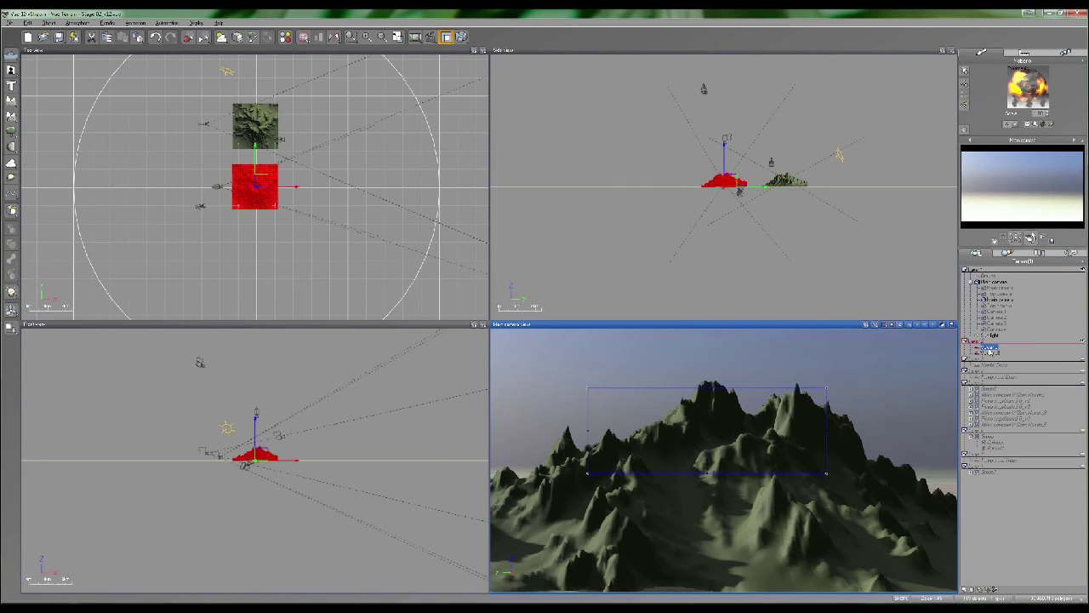
Set Glowing Lava's color reflected light and color transmitted light to 100% and test-render the summit area
{"action": "left_click", "coordinate": [768, 559]}
{"action": "double_click", "coordinate": [1027, 81]}
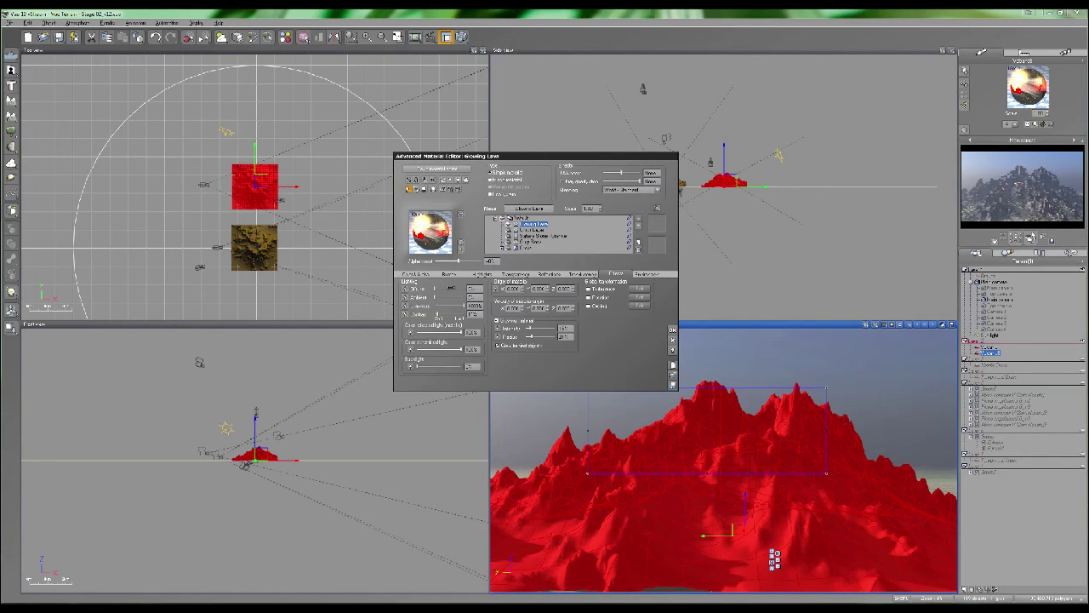
{"action": "left_click", "coordinate": [461, 37]}
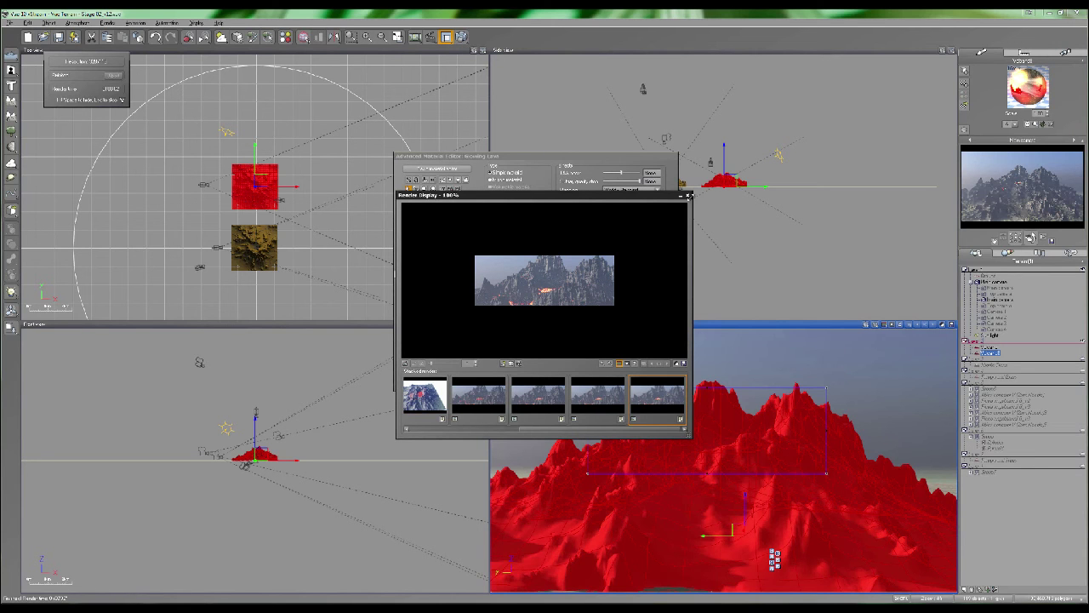
{"action": "left_click", "coordinate": [687, 195]}
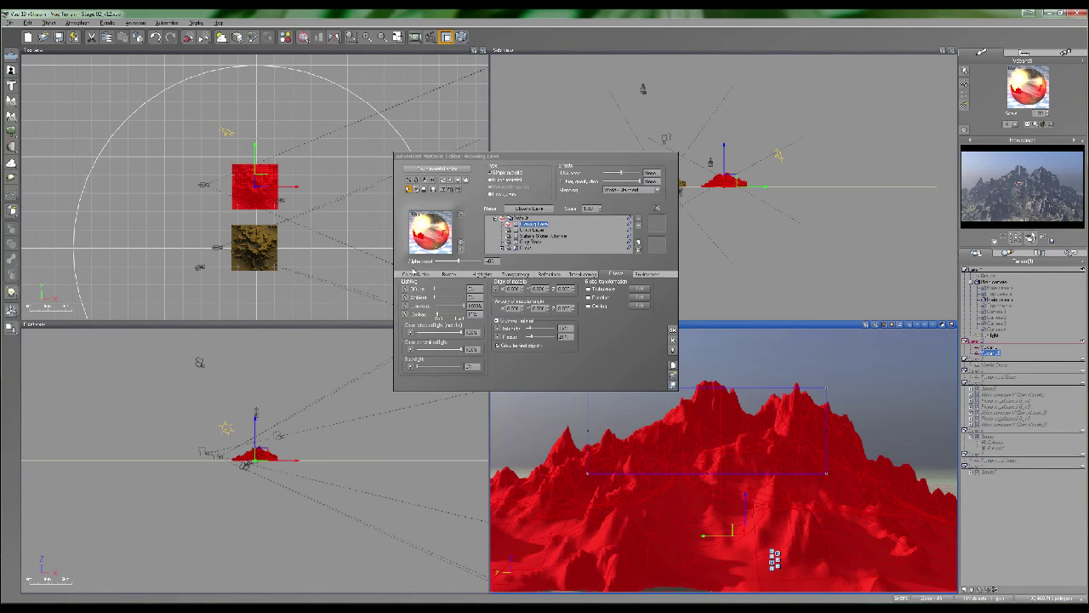
Examine Glowing Lava's color, bump, highlight, transparency, reflection, translucency, effects and environment settings
{"action": "left_click", "coordinate": [415, 274]}
{"action": "left_click", "coordinate": [454, 276]}
{"action": "left_click", "coordinate": [494, 274]}
{"action": "left_click", "coordinate": [516, 275]}
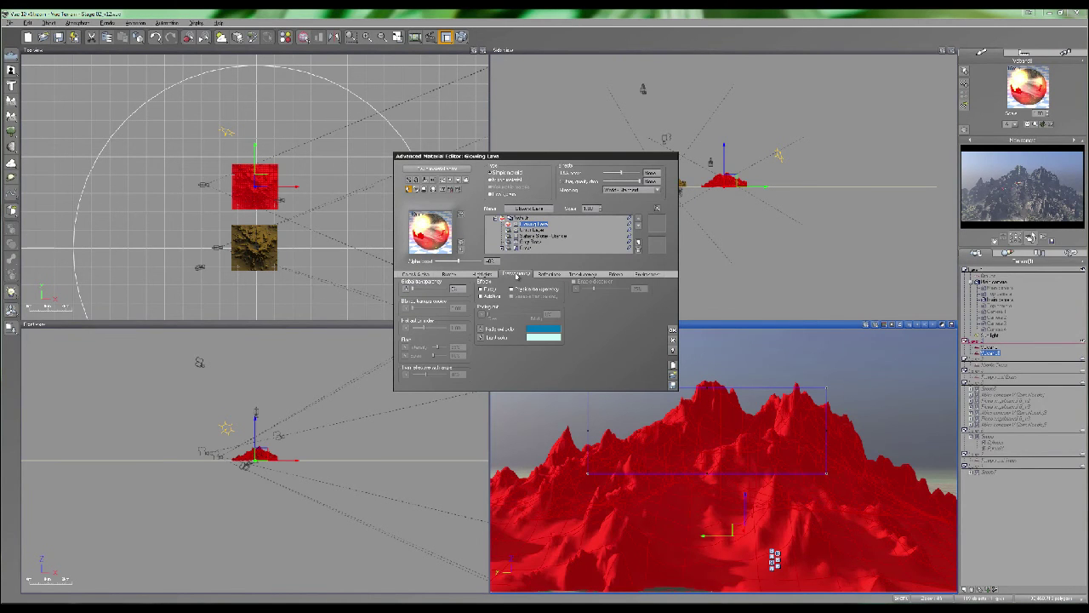
{"action": "left_click", "coordinate": [547, 274]}
{"action": "left_click", "coordinate": [583, 274]}
{"action": "left_click", "coordinate": [621, 275]}
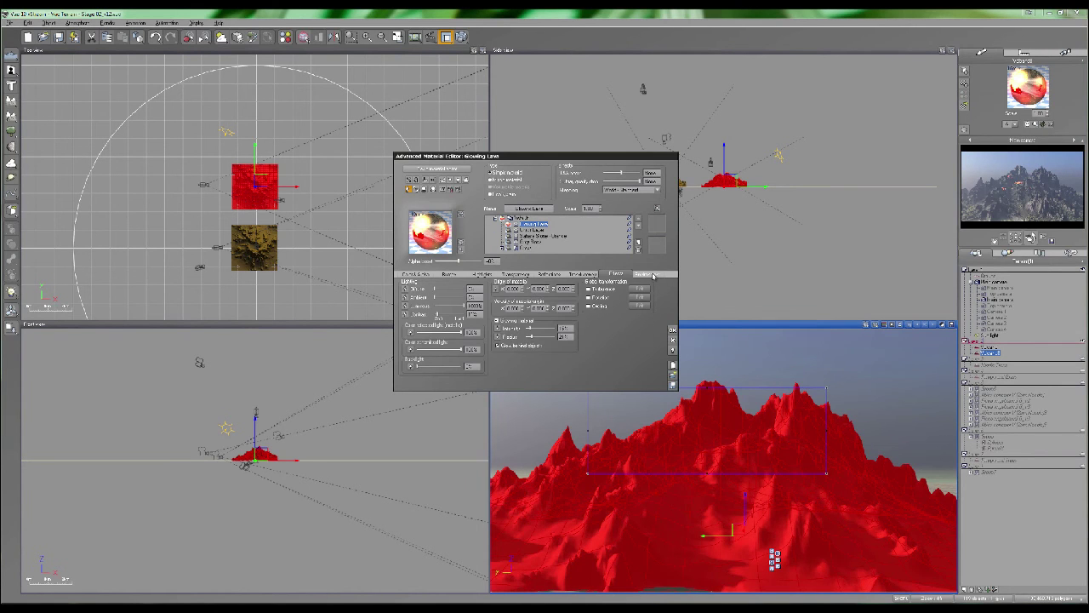
{"action": "left_click", "coordinate": [649, 274]}
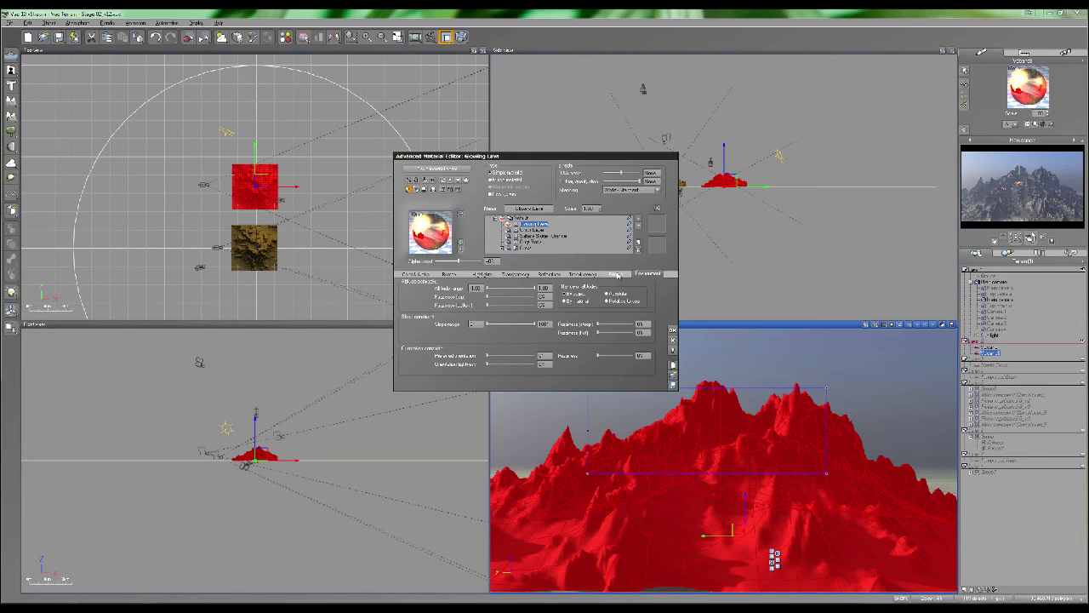
{"action": "left_click", "coordinate": [617, 275]}
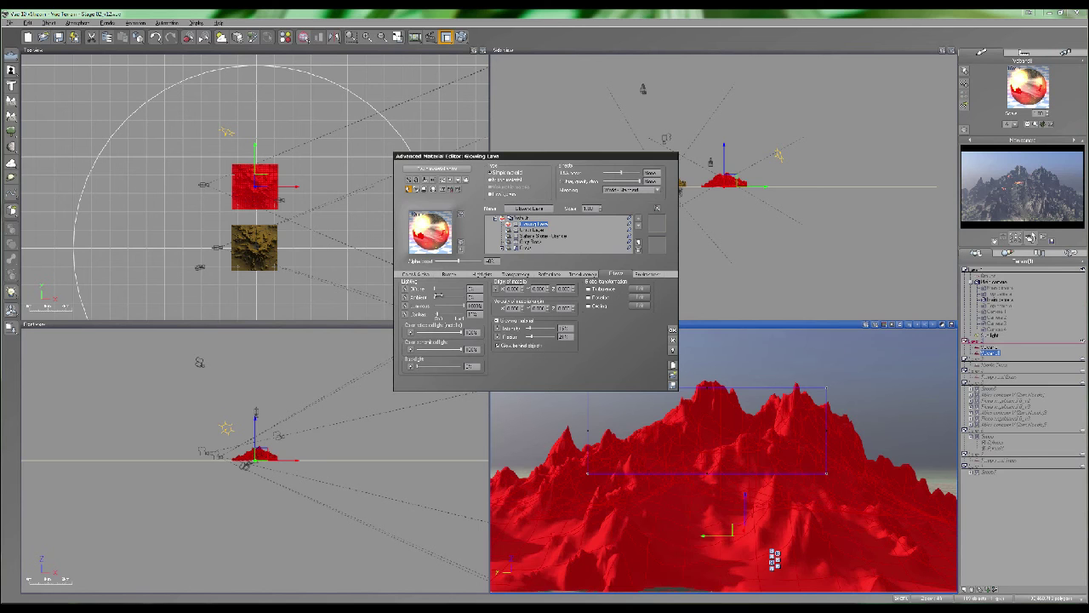
Set Glowing Lava's diffuse and ambient lighting to 100%, test-render the summit area, and close the material editor
{"action": "left_click_drag", "start_coordinate": [455, 296], "coordinate": [465, 289]}
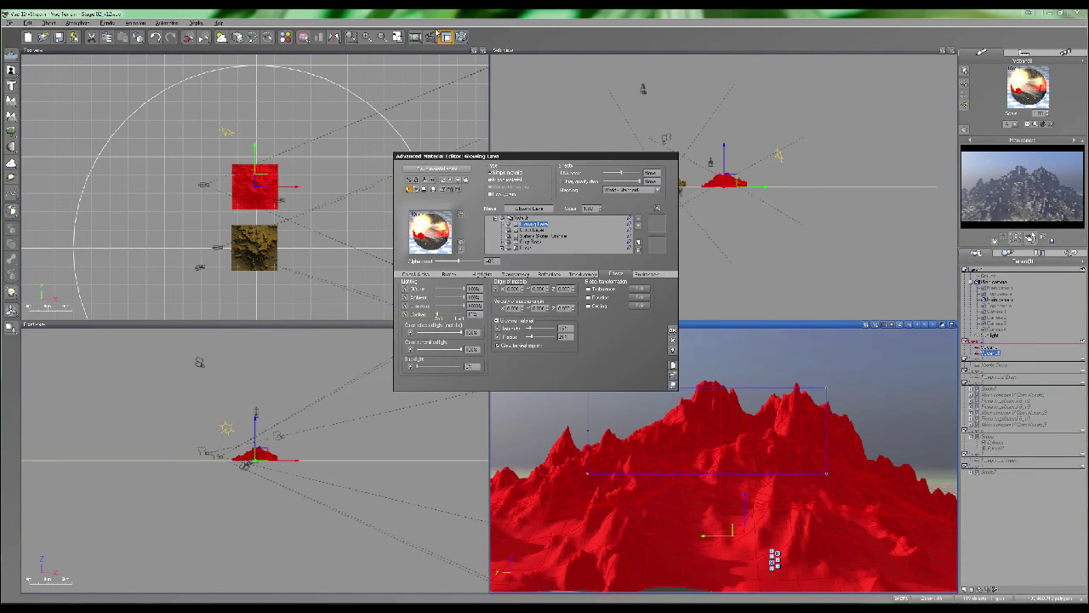
{"action": "left_click", "coordinate": [462, 36]}
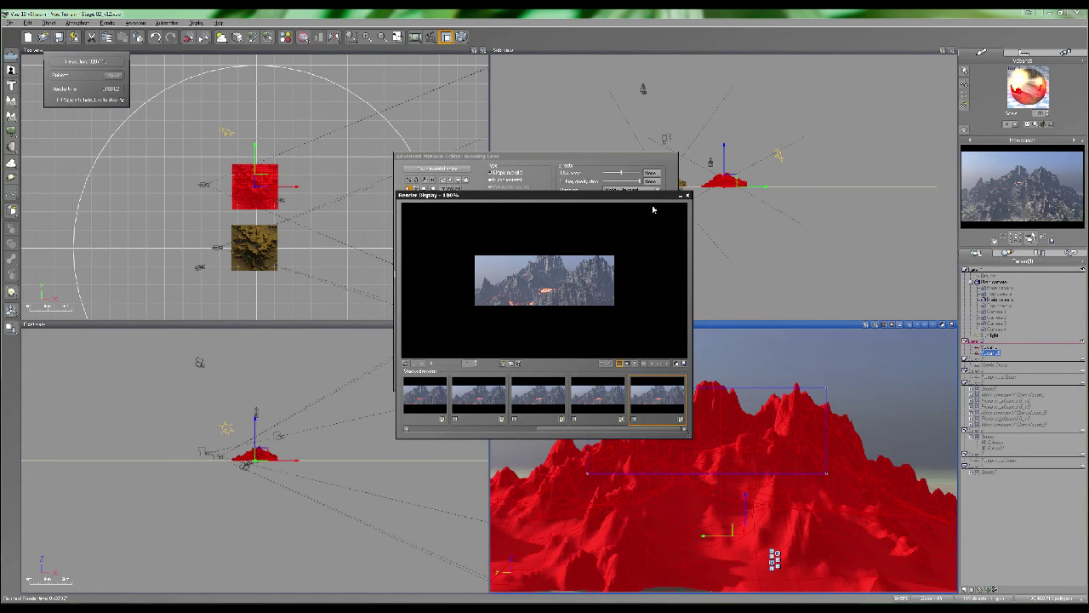
{"action": "left_click", "coordinate": [687, 195]}
{"action": "left_click", "coordinate": [672, 331]}
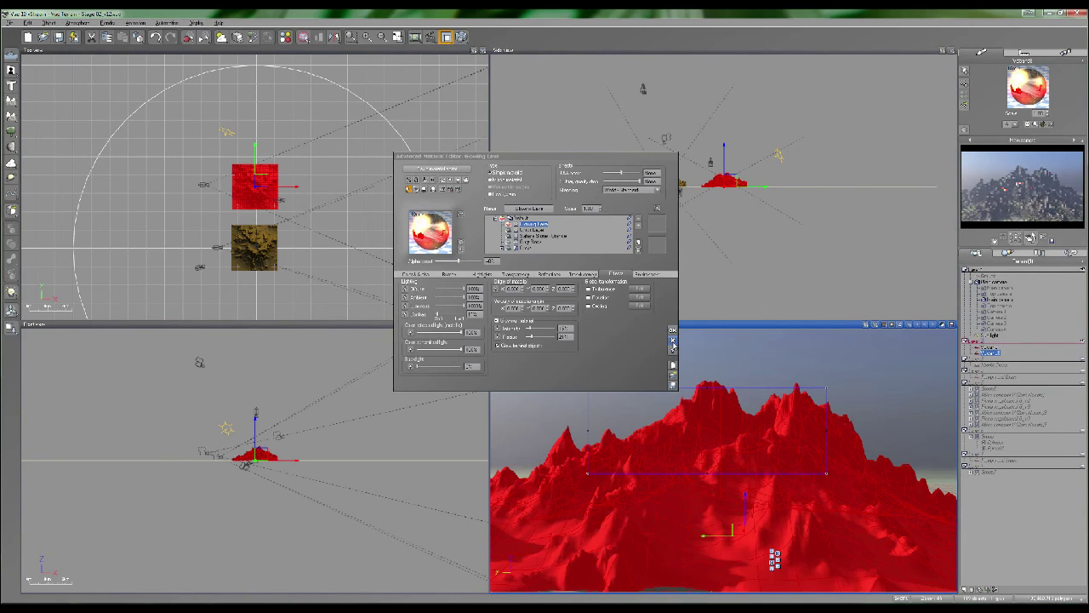
Select the finished volcano, move the camera to view it from above, and maximize the main camera view
{"action": "left_click", "coordinate": [991, 347]}
{"action": "middle_click_drag", "start_coordinate": [744, 435], "coordinate": [695, 427]}
{"action": "right_click_drag", "start_coordinate": [695, 426], "coordinate": [546, 503]}
{"action": "middle_click_drag", "start_coordinate": [546, 504], "coordinate": [502, 532]}
{"action": "right_click_drag", "start_coordinate": [502, 532], "coordinate": [706, 490]}
{"action": "middle_click_drag", "start_coordinate": [706, 489], "coordinate": [779, 472]}
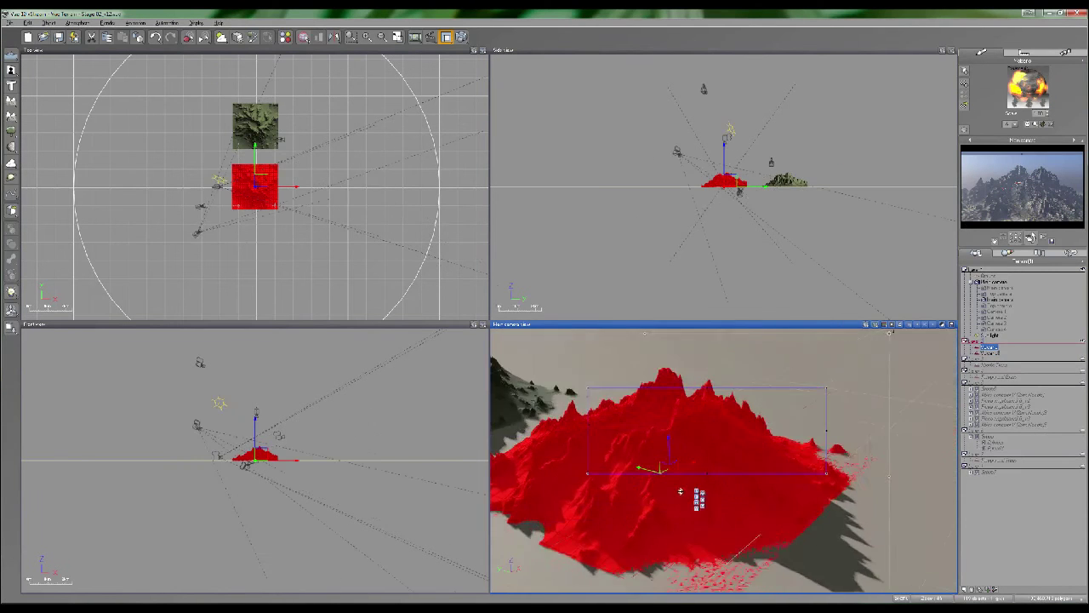
{"action": "right_click_drag", "start_coordinate": [778, 473], "coordinate": [763, 491]}
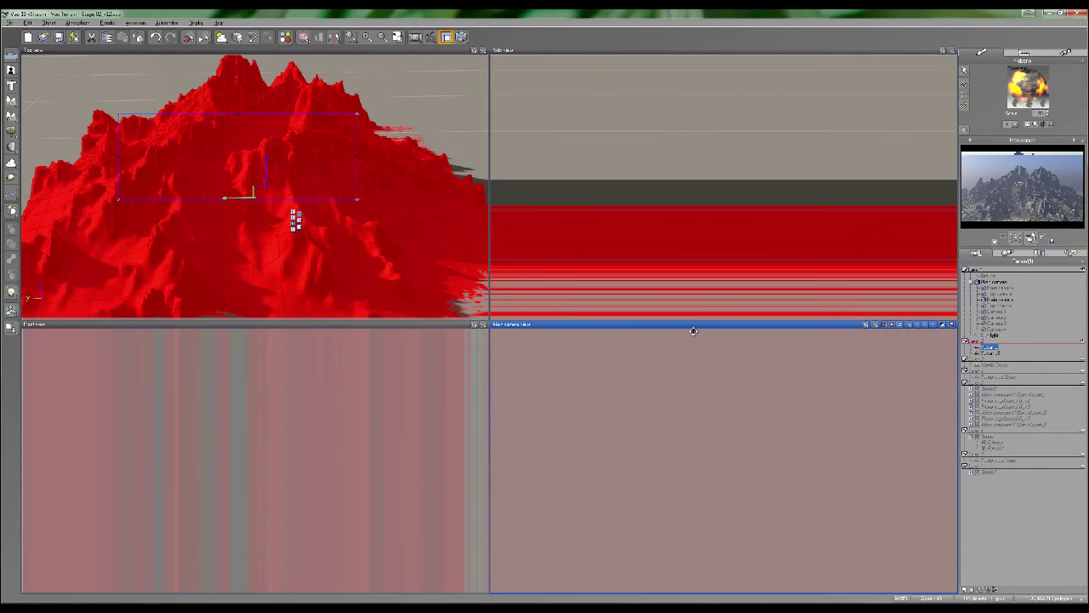
{"action": "double_click", "coordinate": [694, 330]}
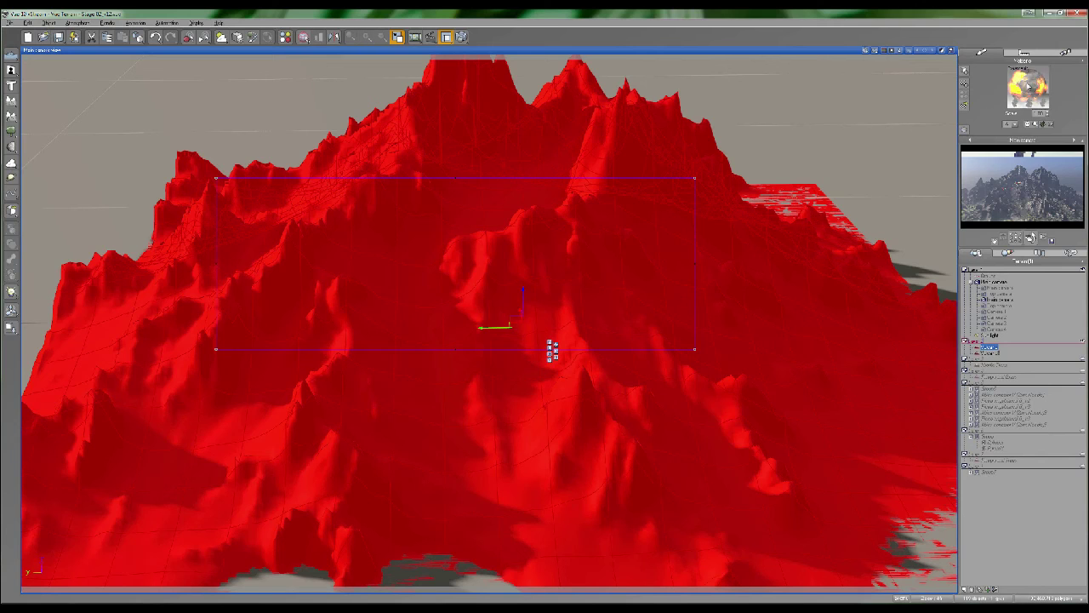
Open the finished volcano's layered material and change the LavaRock Mix layer's type to EcoSystem
{"action": "double_click", "coordinate": [1028, 87]}
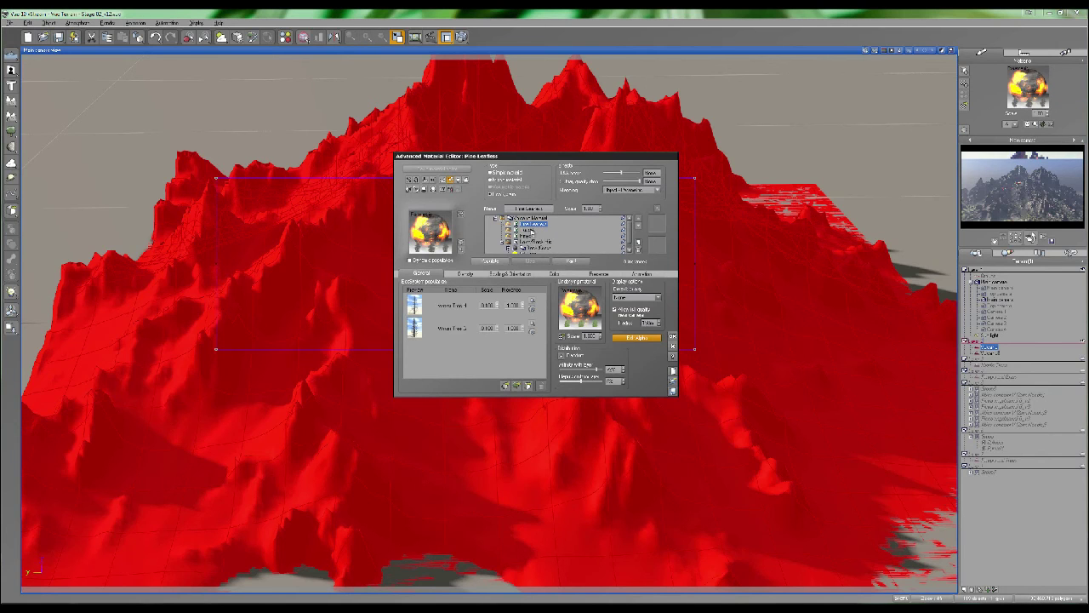
{"action": "left_click", "coordinate": [528, 235]}
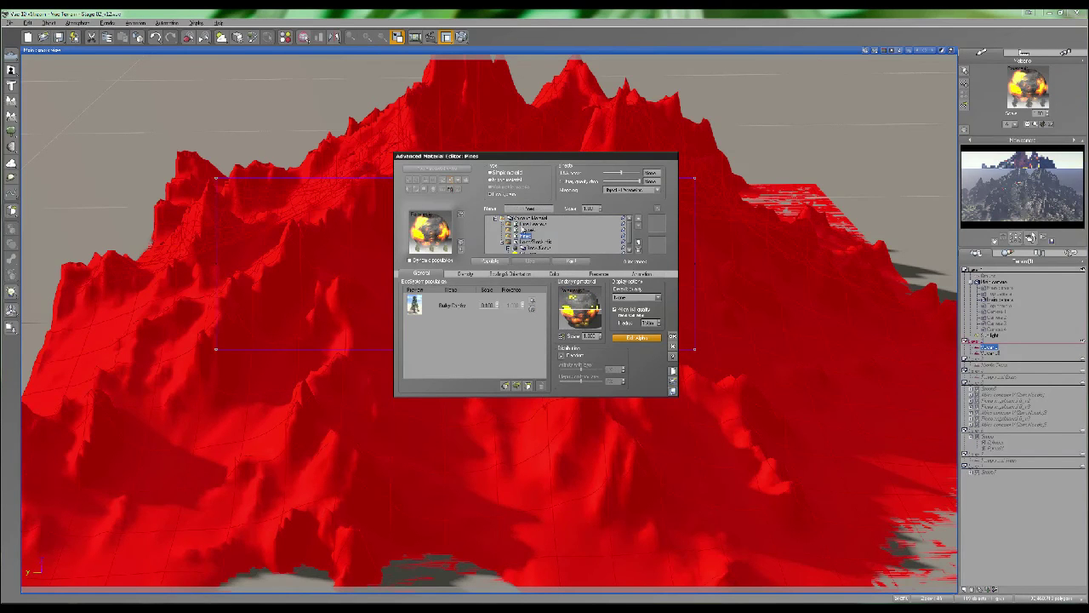
{"action": "left_click", "coordinate": [535, 242]}
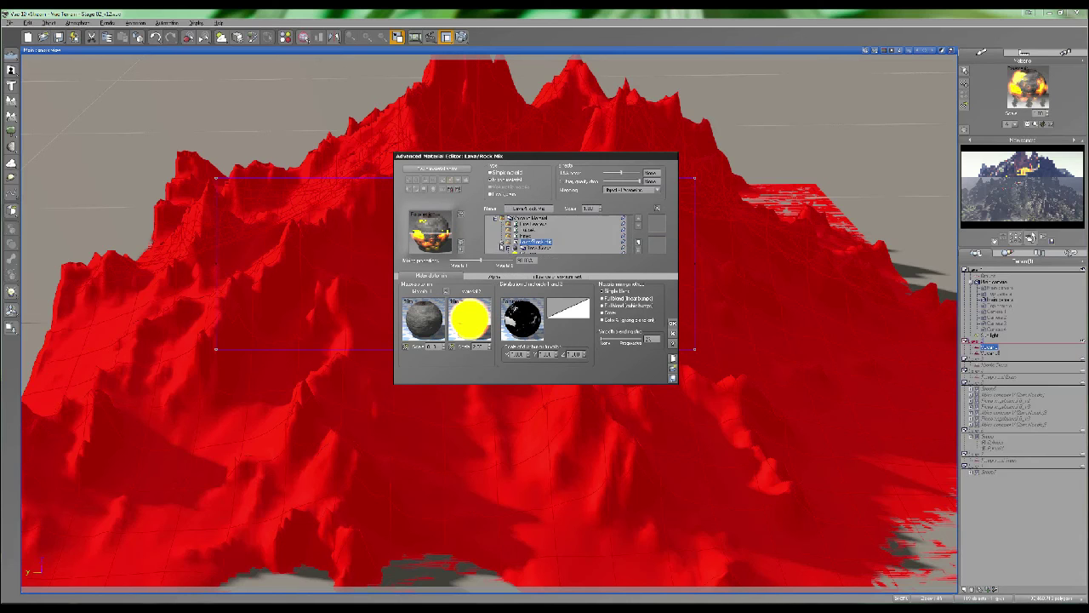
{"action": "left_click", "coordinate": [501, 242]}
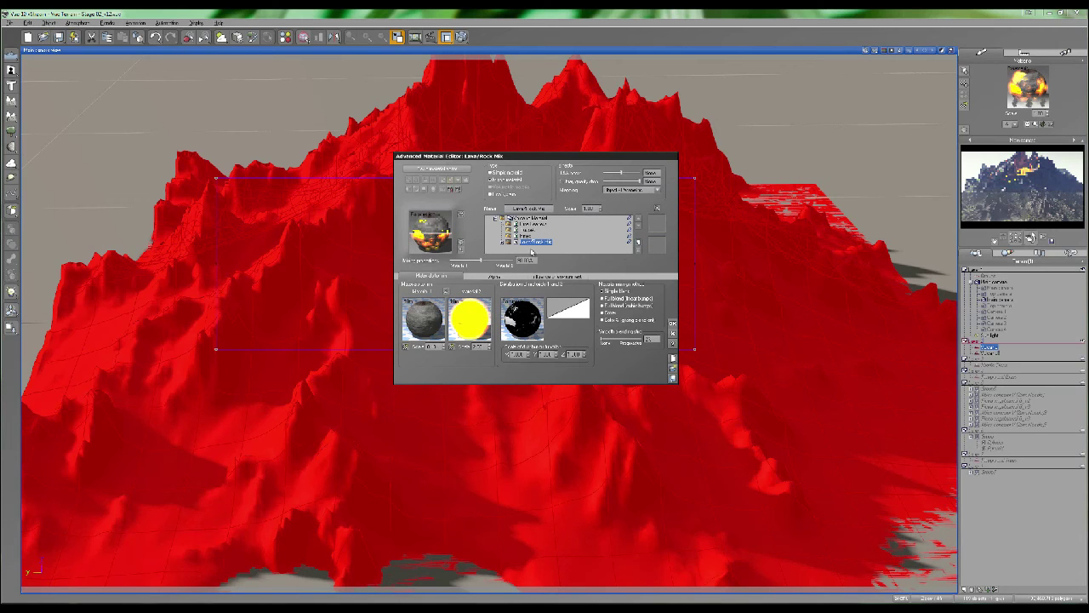
{"action": "left_click", "coordinate": [494, 195]}
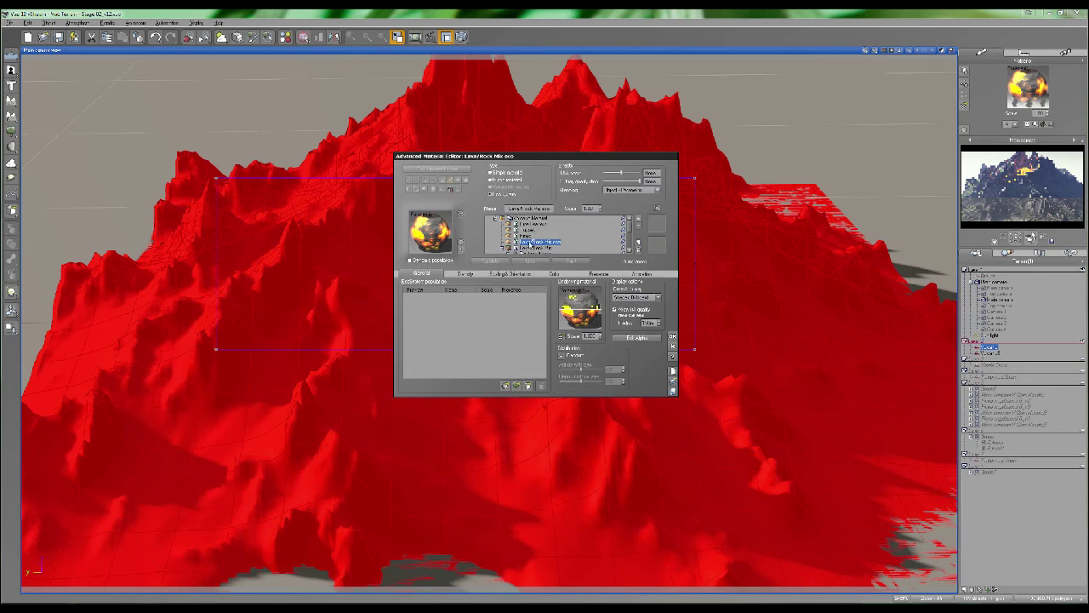
Remove the LavaRock Mix eco layer and browse the tree species available for the Pines layer's population
{"action": "left_click", "coordinate": [638, 250]}
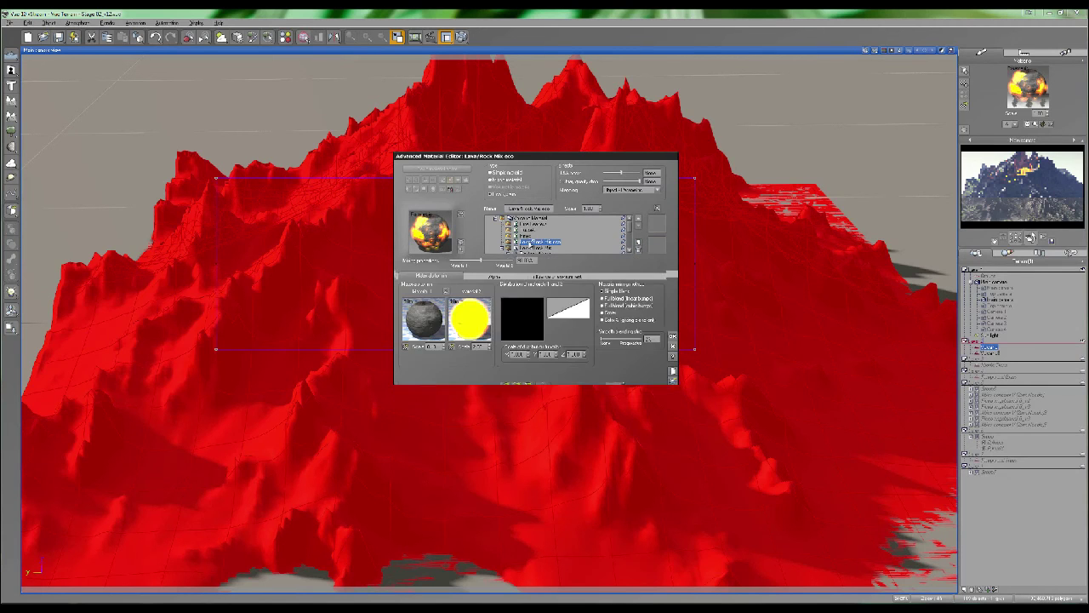
{"action": "left_click", "coordinate": [507, 236]}
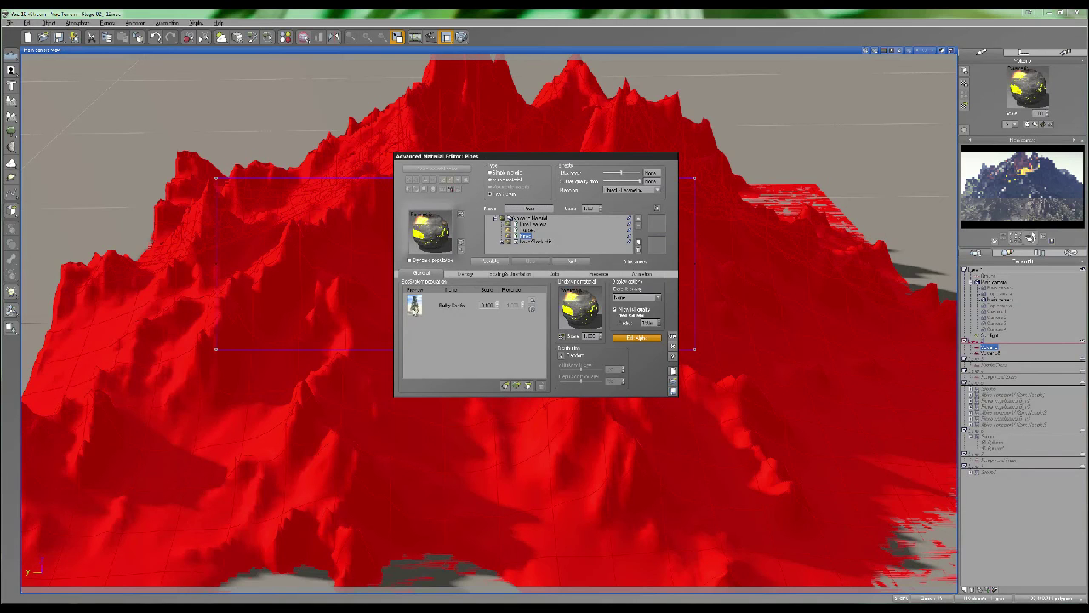
{"action": "left_click", "coordinate": [471, 313]}
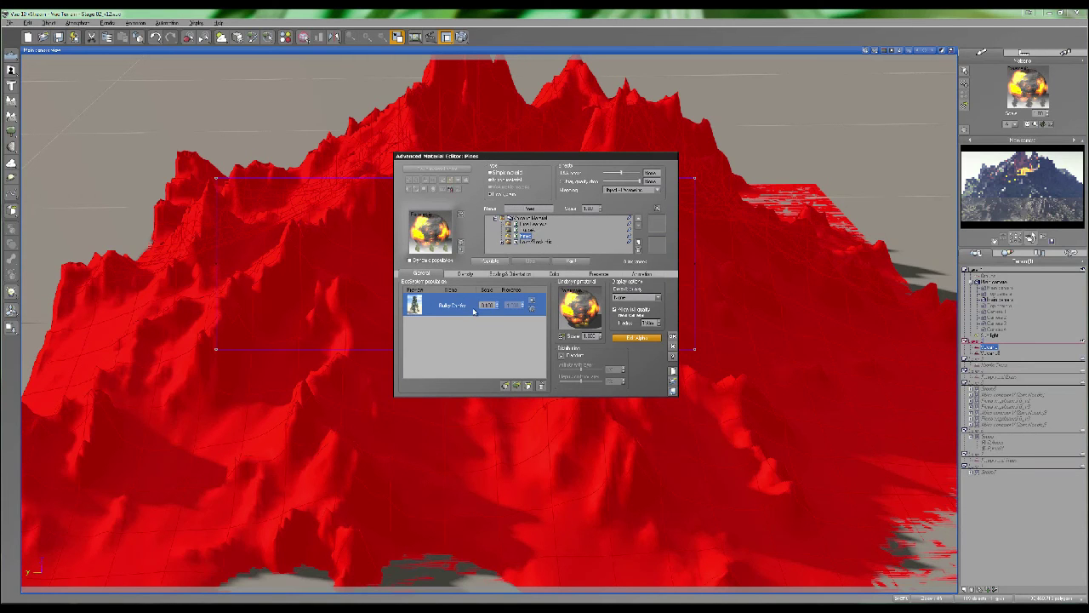
{"action": "left_click", "coordinate": [506, 386]}
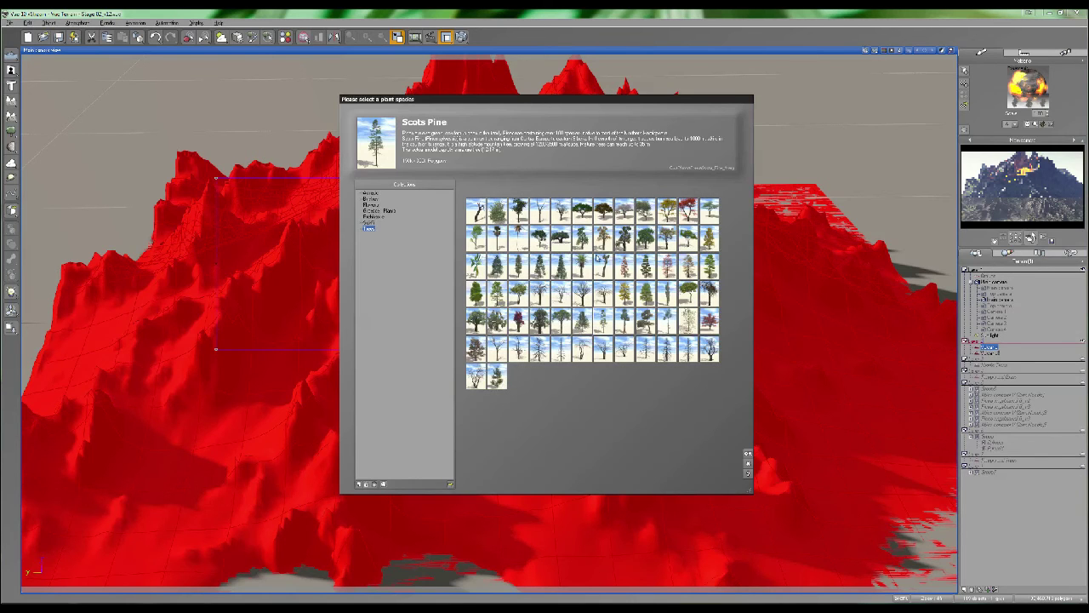
{"action": "double_click", "coordinate": [663, 324]}
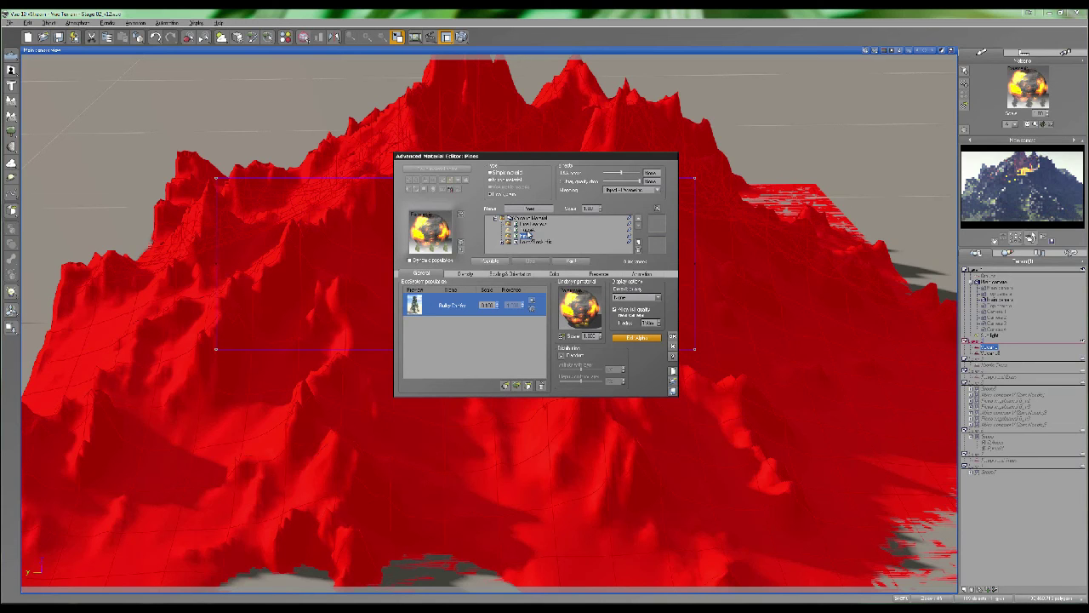
Examine the plant populations of the Tussock, Pines and Pine Leafless ecosystem layers
{"action": "left_click", "coordinate": [536, 230]}
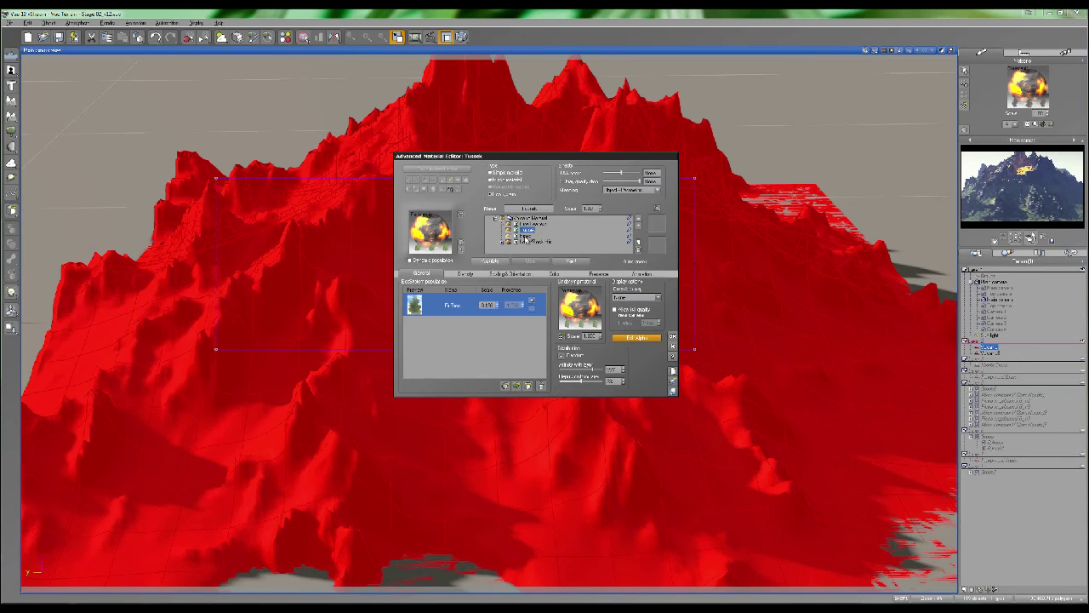
{"action": "left_click", "coordinate": [525, 237]}
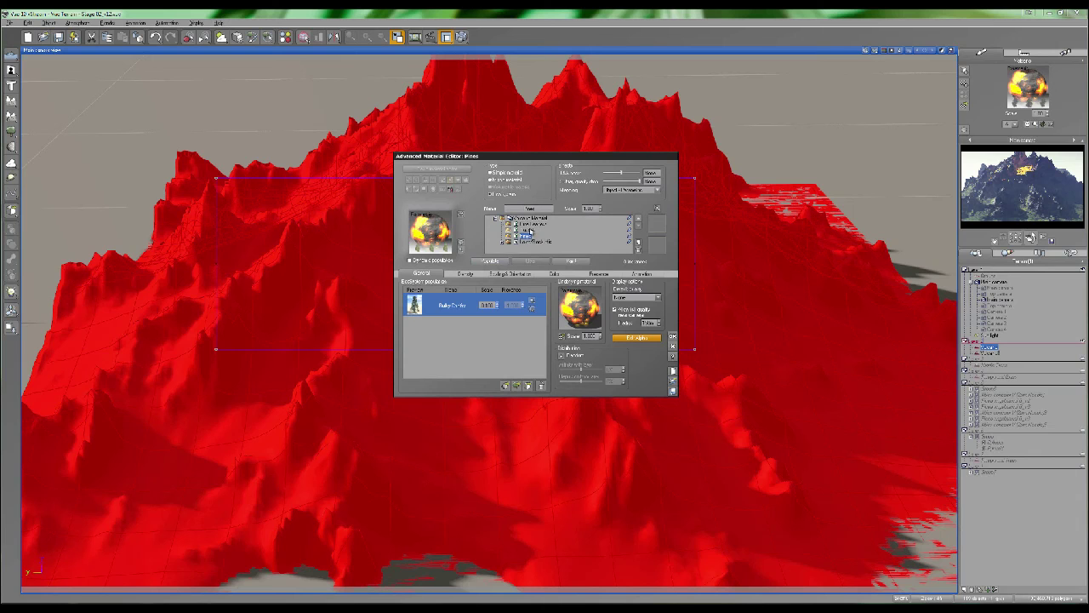
{"action": "left_click", "coordinate": [528, 230]}
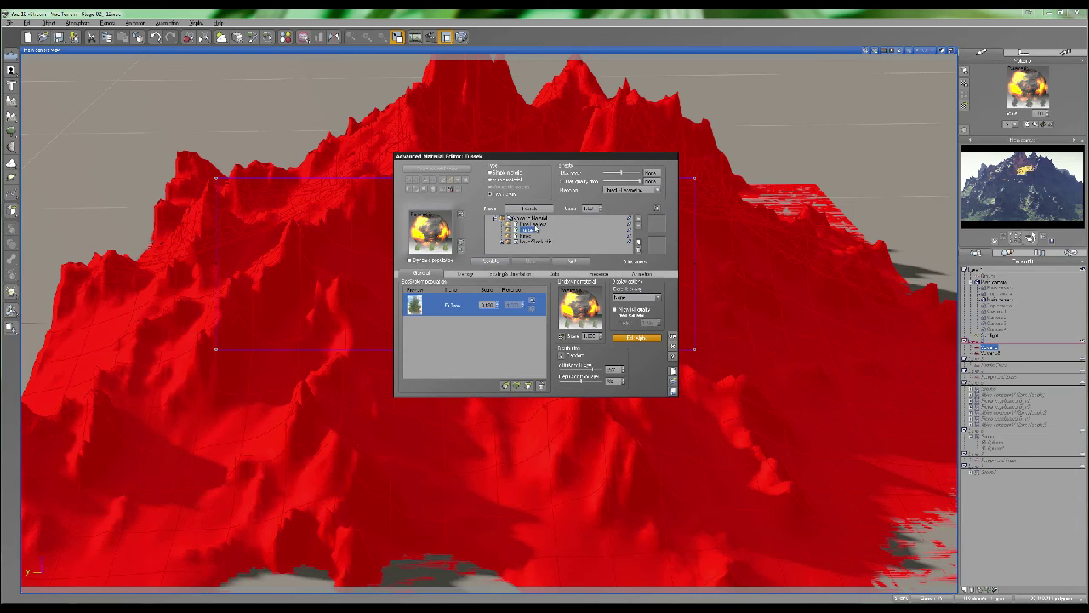
{"action": "left_click", "coordinate": [532, 223]}
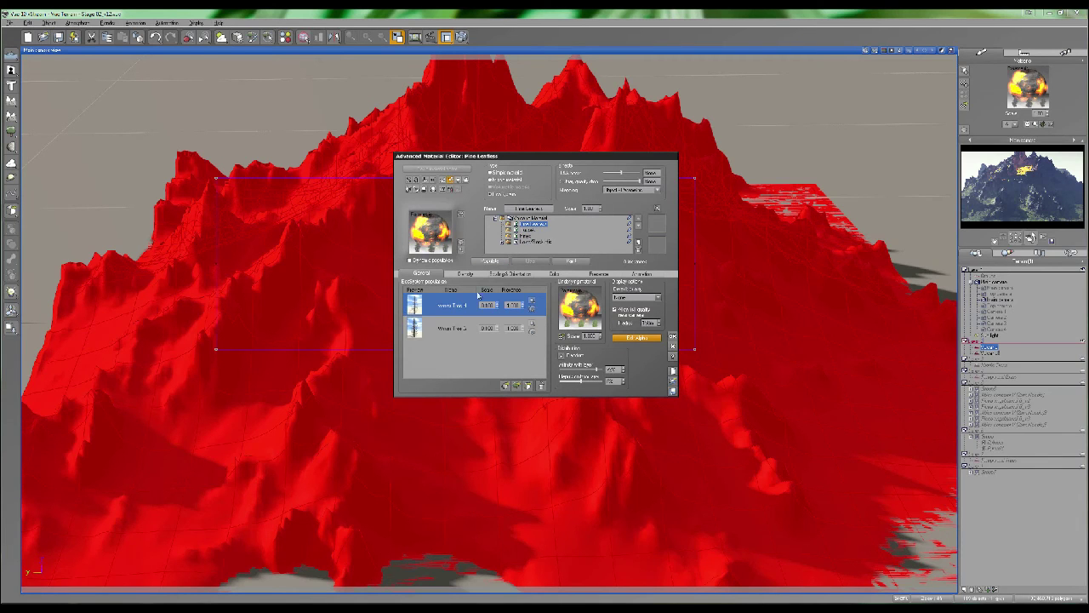
Populate the volcano's Pines layer, accept the material, and inspect the tree coverage from low and high camera angles
{"action": "left_click", "coordinate": [526, 235]}
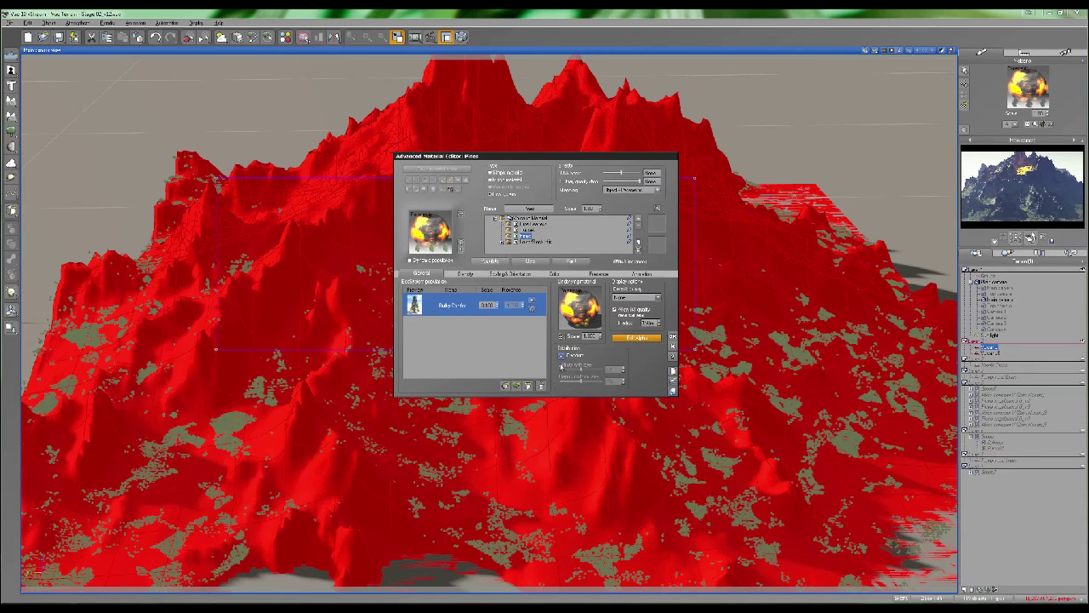
{"action": "left_click", "coordinate": [672, 337]}
{"action": "right_click_drag", "start_coordinate": [508, 427], "coordinate": [612, 366]}
{"action": "middle_click_drag", "start_coordinate": [611, 368], "coordinate": [595, 412]}
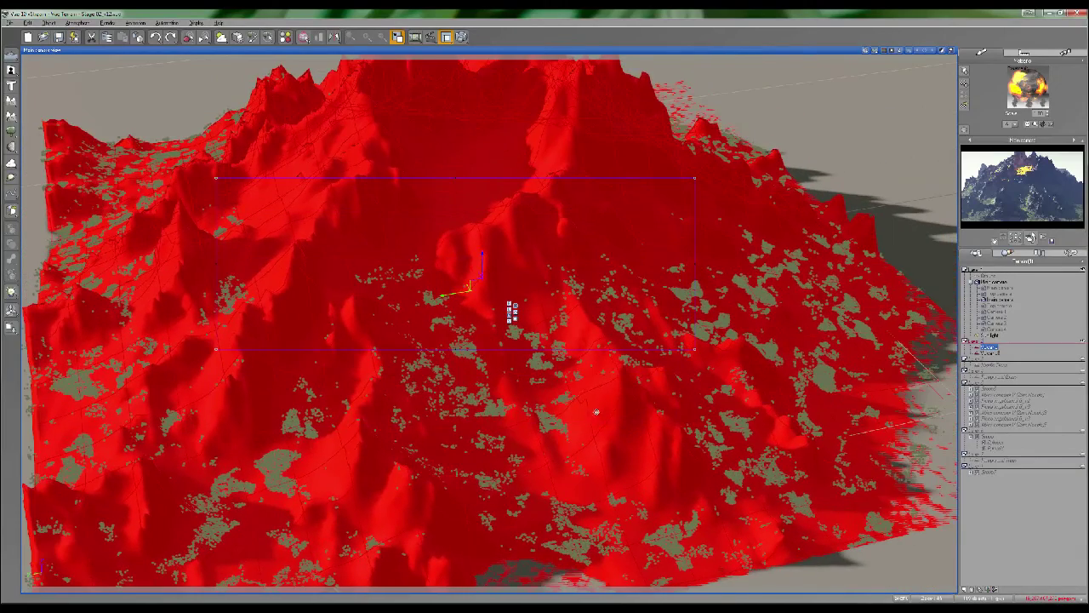
{"action": "scroll", "coordinate": [594, 417], "scroll_direction": "down", "scroll_amount": 5}
{"action": "scroll", "coordinate": [594, 425], "scroll_direction": "up", "scroll_amount": 2}
{"action": "middle_click_drag", "start_coordinate": [510, 412], "coordinate": [441, 262]}
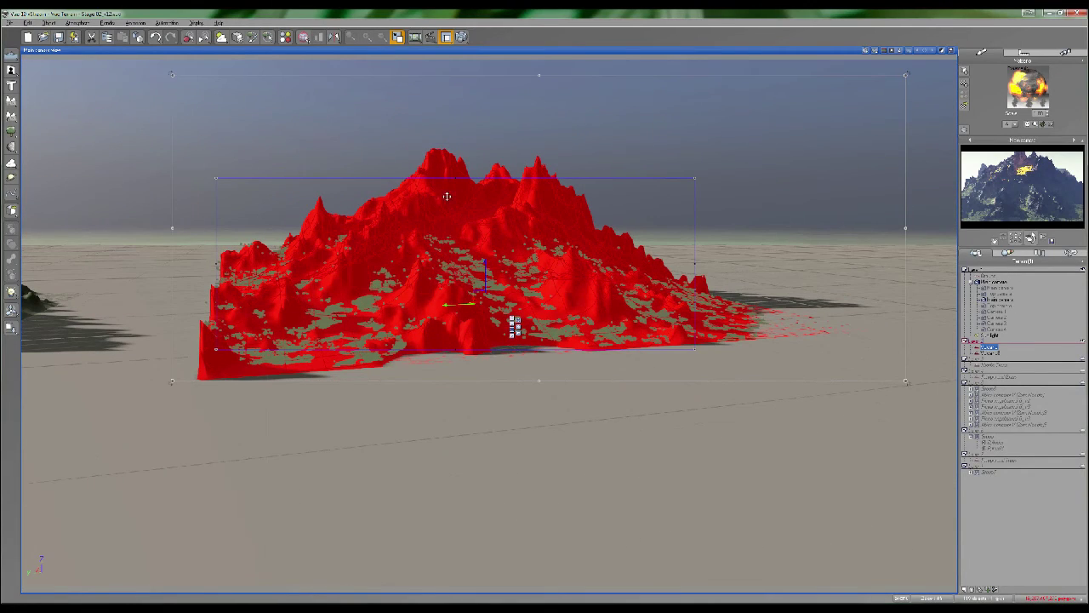
{"action": "middle_click_drag", "start_coordinate": [540, 195], "coordinate": [515, 298]}
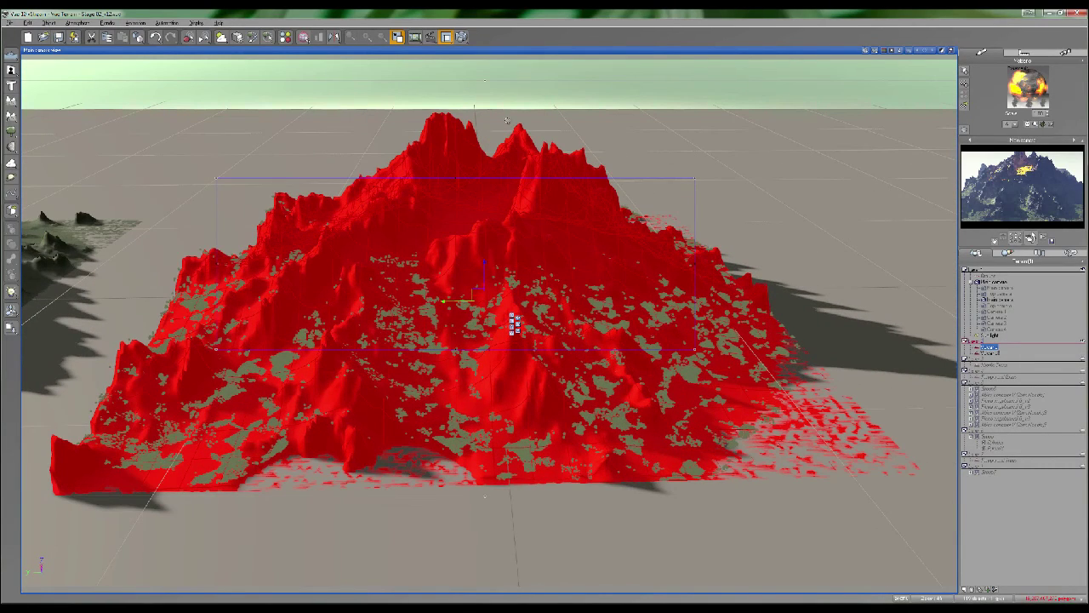
{"action": "double_click", "coordinate": [492, 50]}
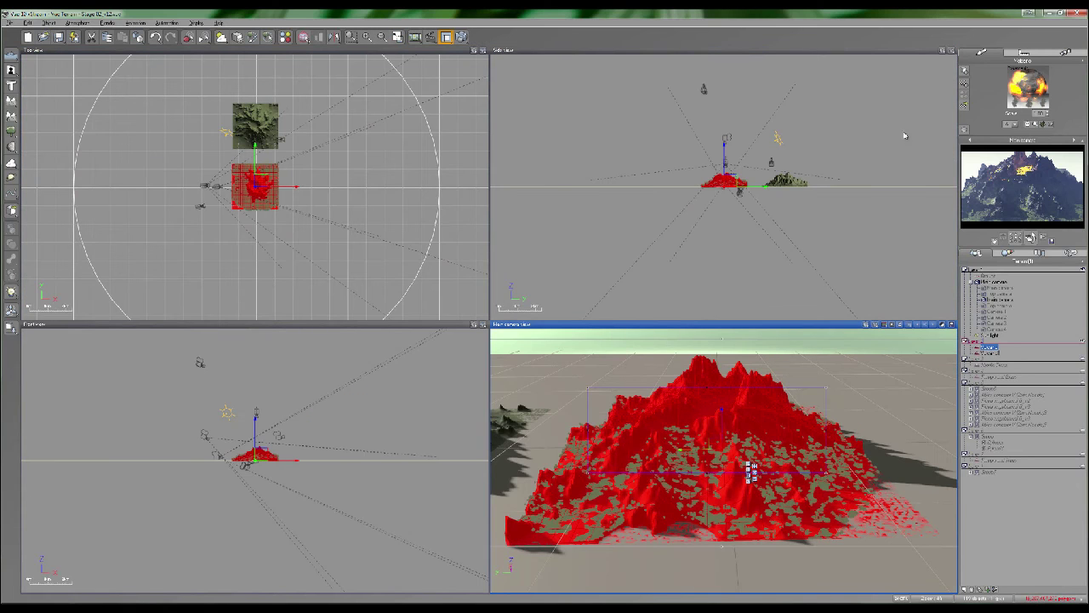
Reopen the volcano's material and show the Pines layer's density settings
{"action": "right_click", "coordinate": [1035, 87]}
{"action": "left_click", "coordinate": [1045, 91]}
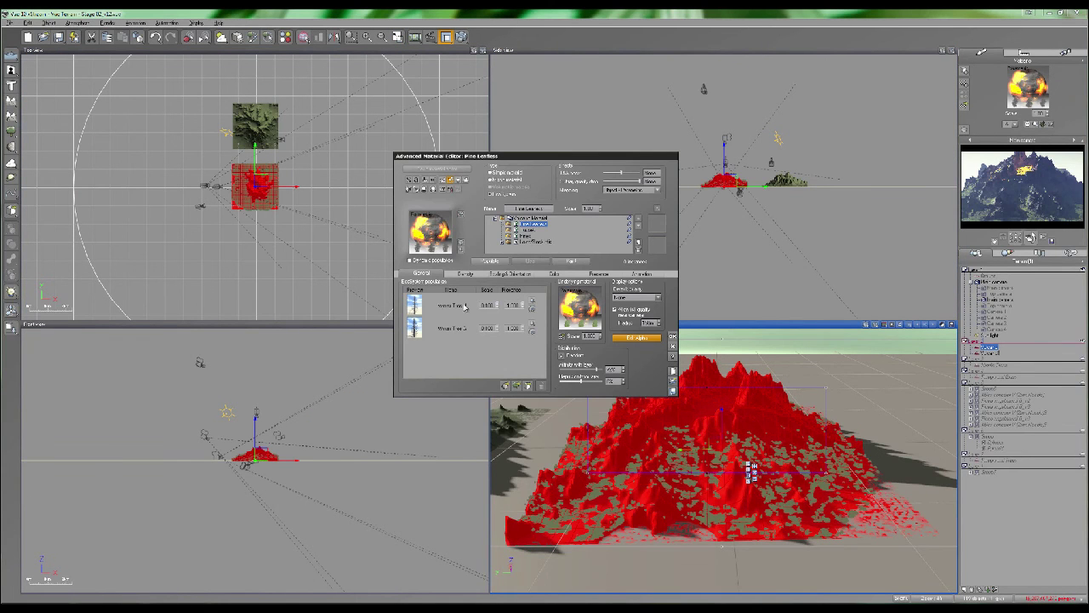
{"action": "left_click", "coordinate": [525, 235]}
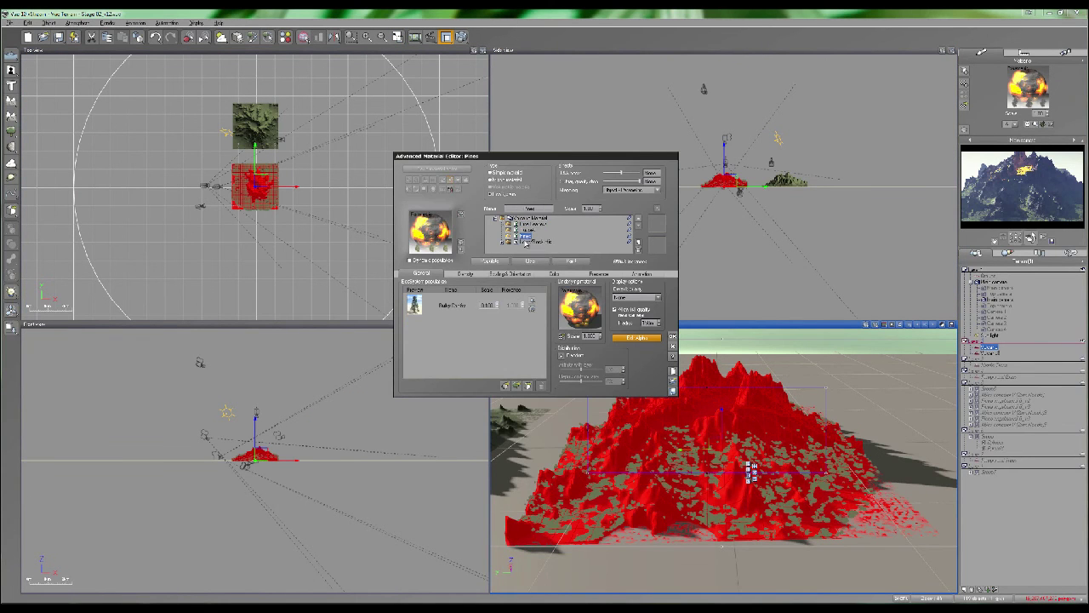
{"action": "double_click", "coordinate": [487, 306]}
{"action": "left_click", "coordinate": [465, 274]}
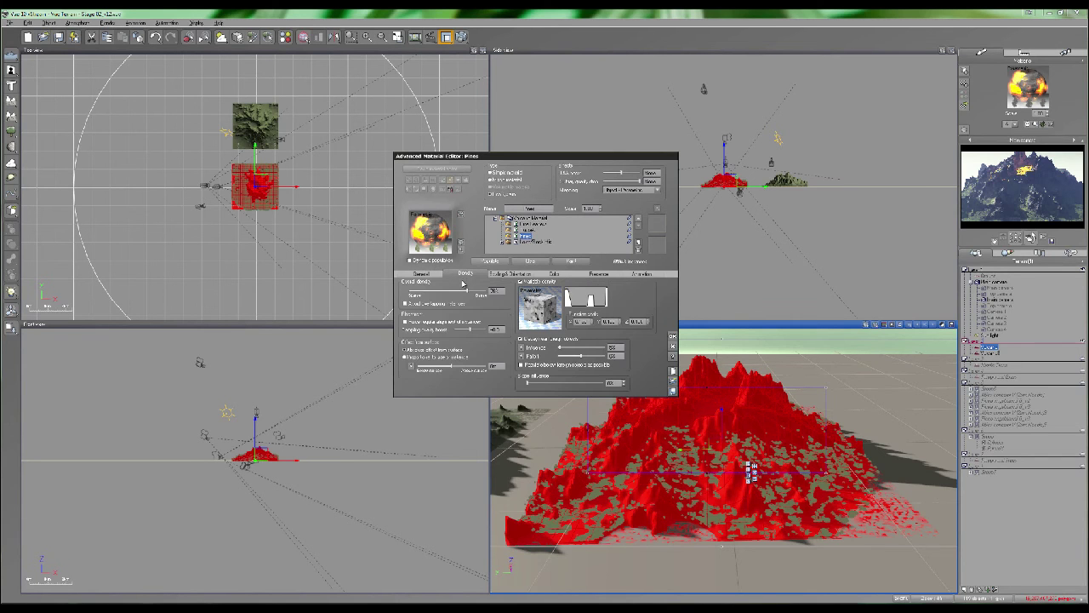
Browse the function presets and load Noise (smooth) as the Pines layer's variable density function
{"action": "left_click", "coordinate": [542, 286]}
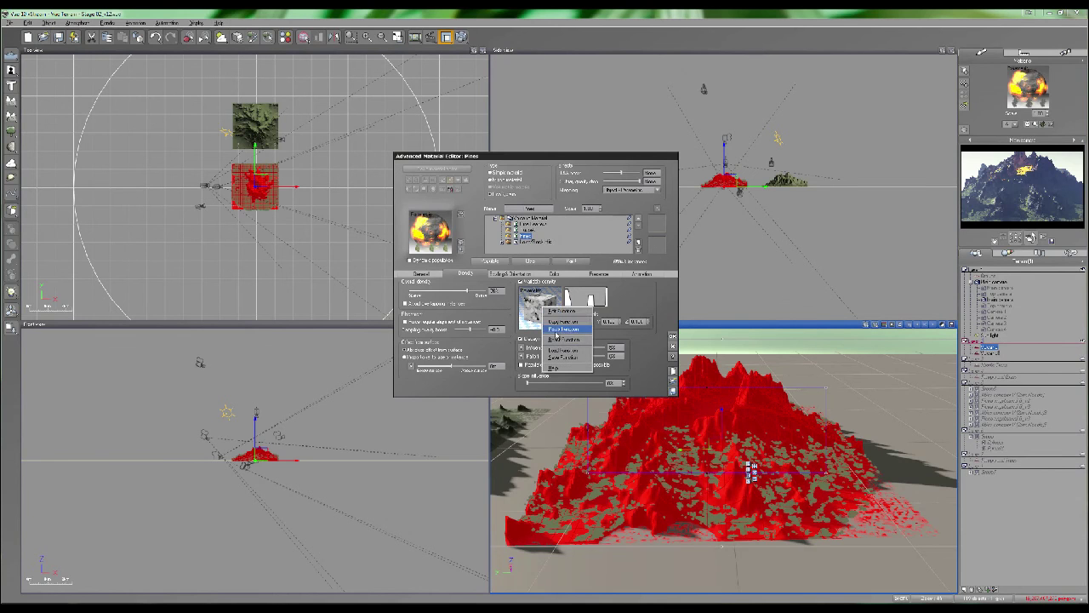
{"action": "left_click", "coordinate": [561, 352]}
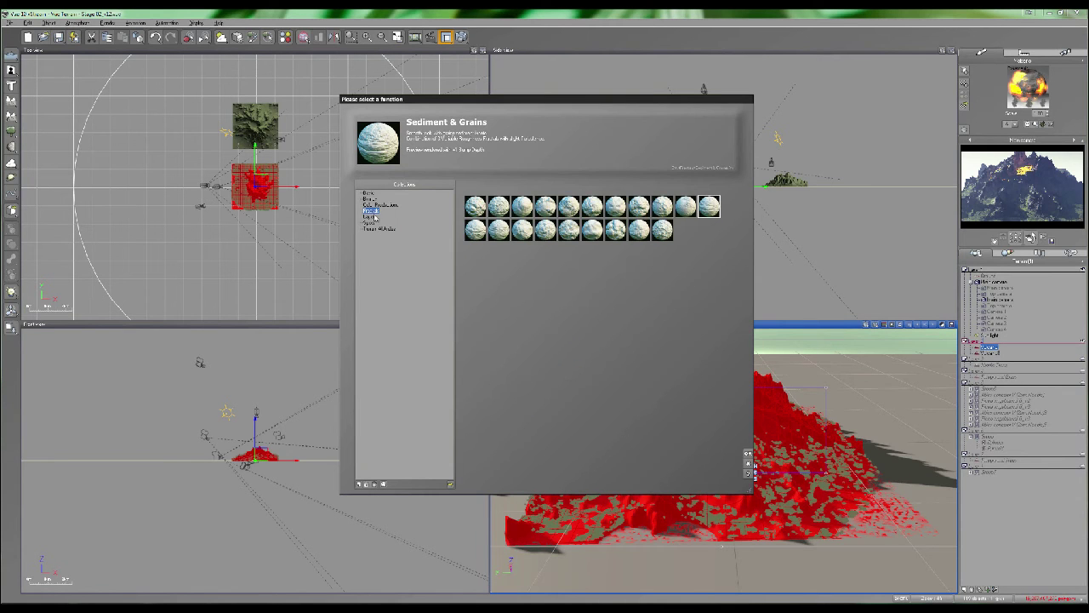
{"action": "left_click", "coordinate": [369, 198]}
{"action": "left_click", "coordinate": [368, 192]}
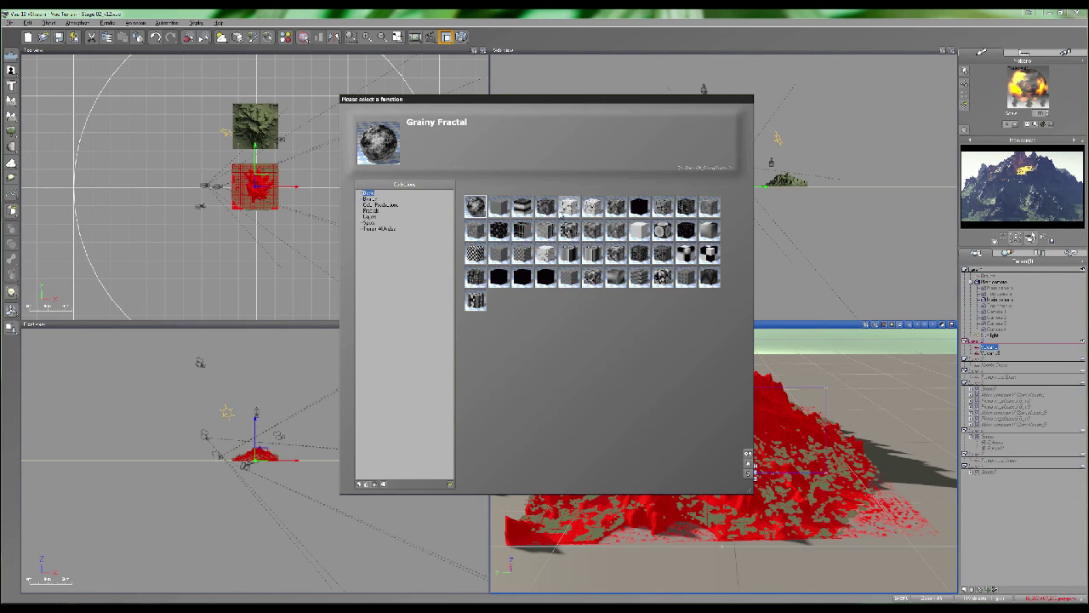
{"action": "left_click", "coordinate": [616, 230]}
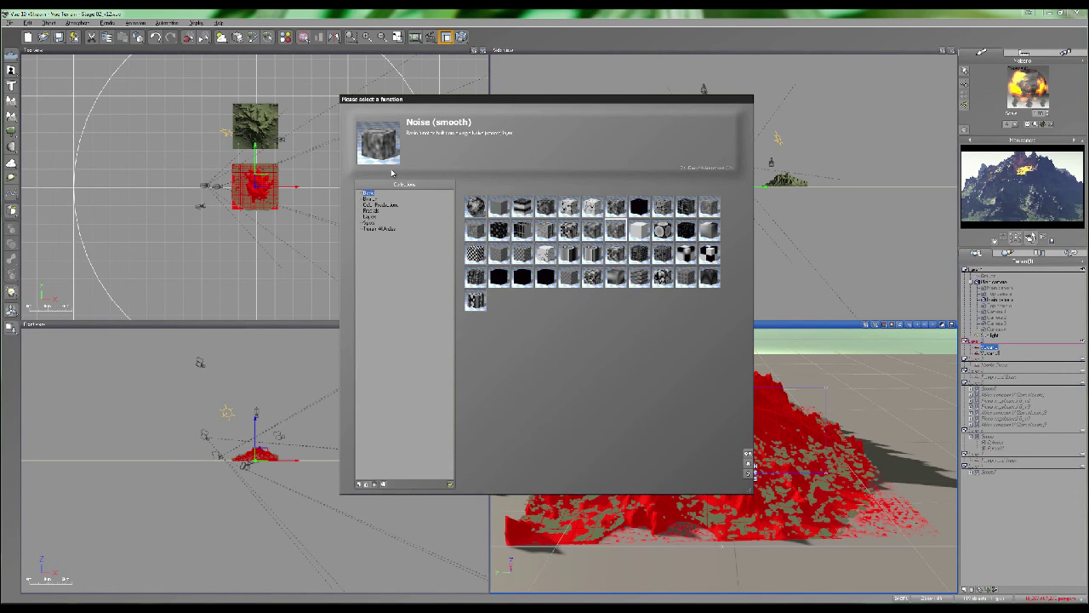
{"action": "left_click", "coordinate": [371, 210]}
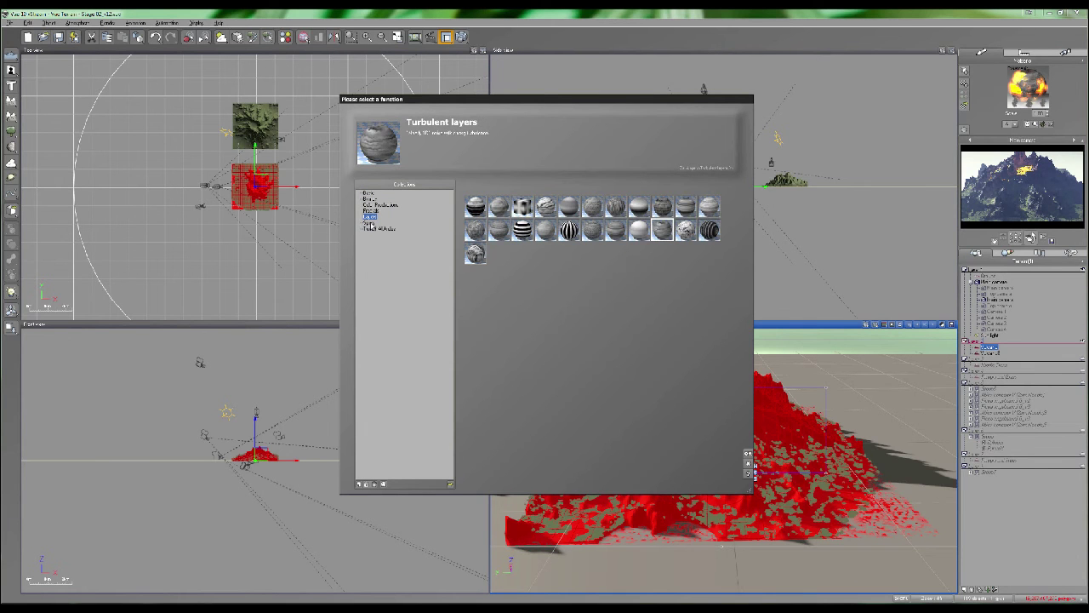
{"action": "left_click", "coordinate": [369, 222]}
{"action": "left_click", "coordinate": [375, 228]}
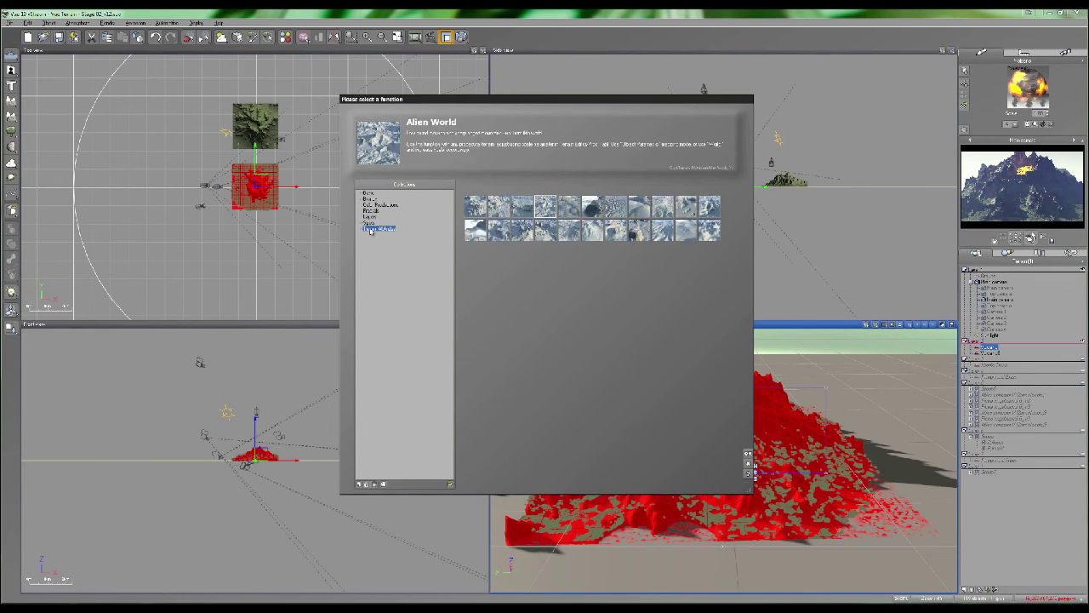
{"action": "left_click", "coordinate": [367, 205]}
{"action": "left_click", "coordinate": [367, 199]}
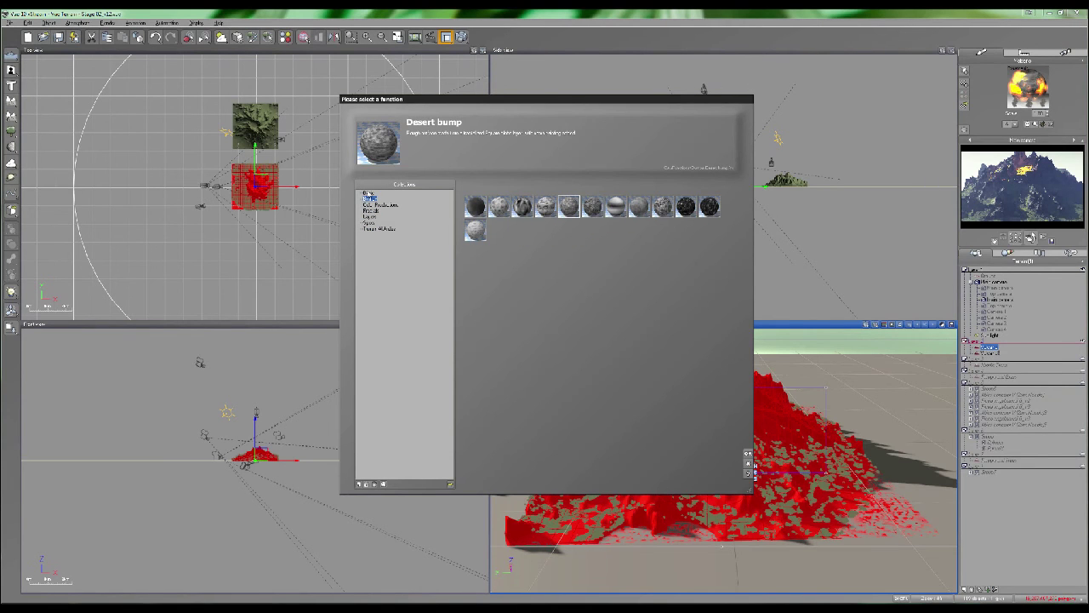
{"action": "left_click", "coordinate": [368, 192]}
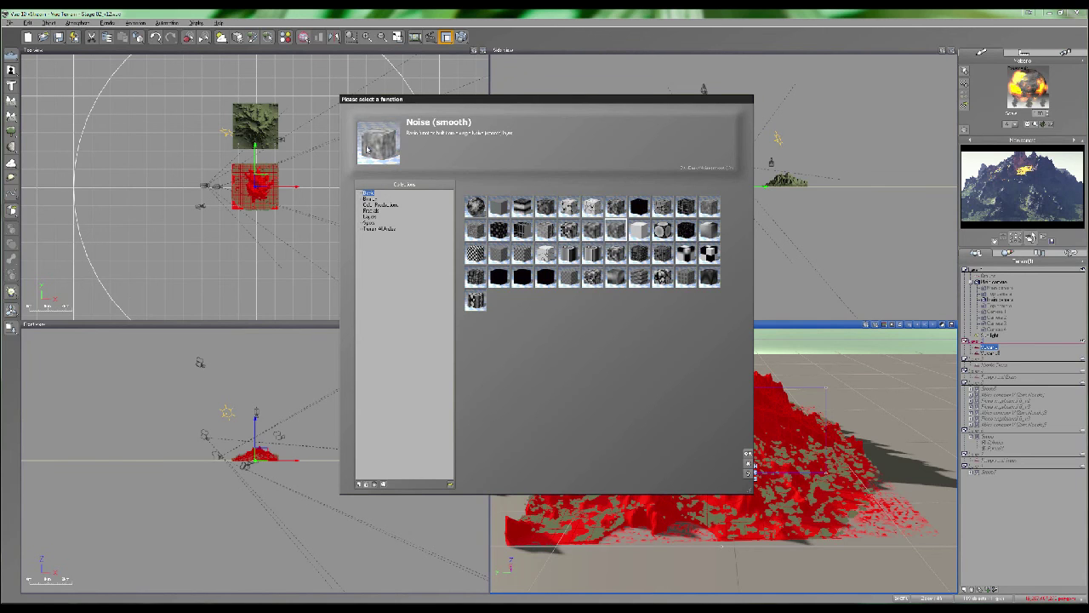
{"action": "left_click", "coordinate": [599, 231]}
{"action": "left_click", "coordinate": [616, 232]}
{"action": "left_click", "coordinate": [616, 232]}
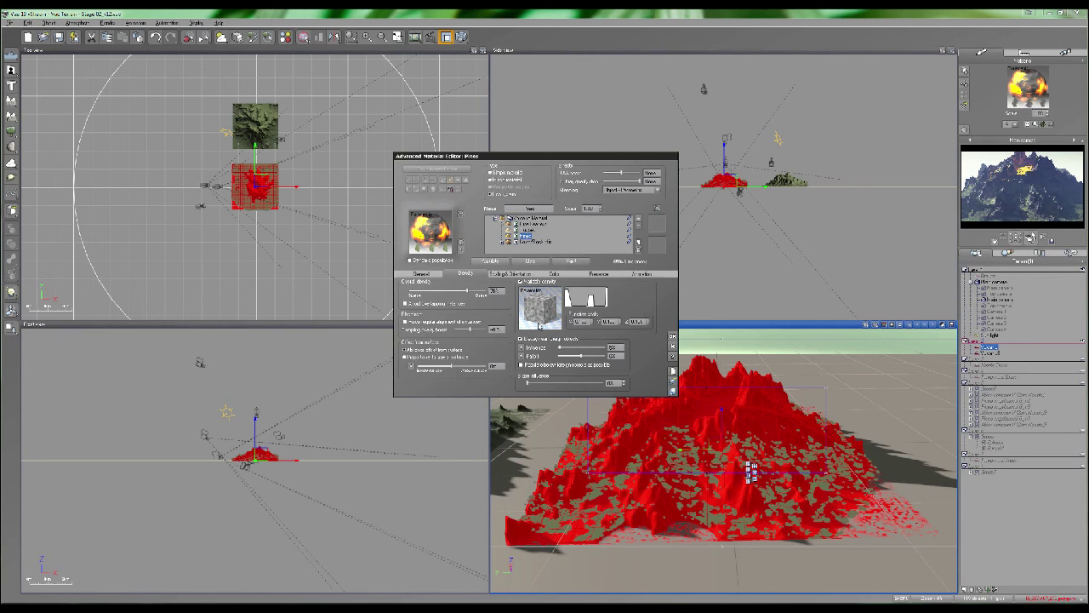
Open the Pines density function for editing and insert a filter node between the fractal node and the Density output
{"action": "right_click", "coordinate": [549, 303]}
{"action": "left_click", "coordinate": [560, 308]}
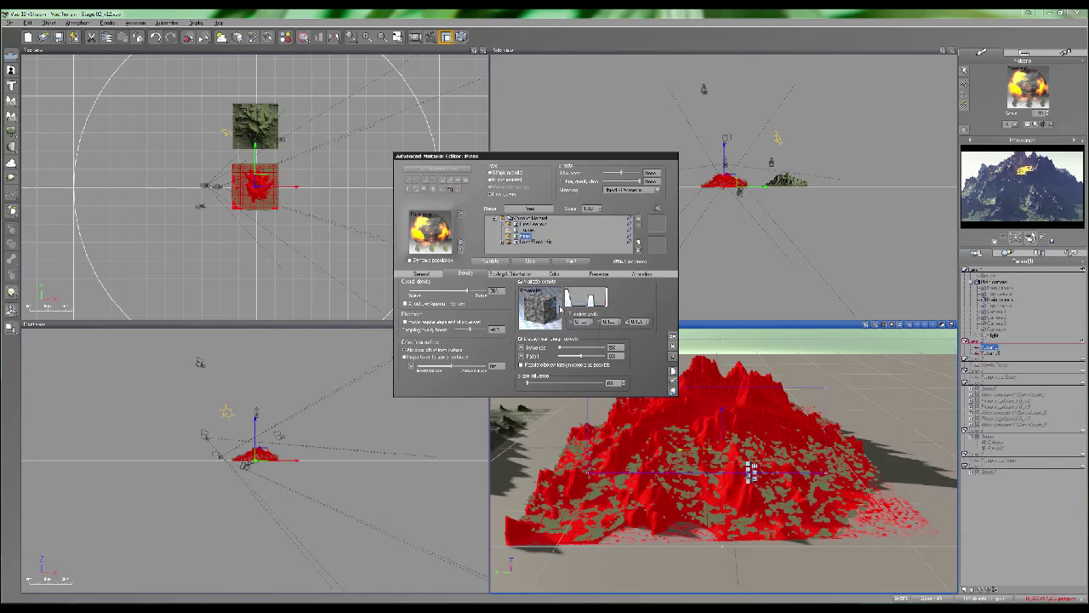
{"action": "left_click_drag", "start_coordinate": [597, 271], "coordinate": [600, 220]}
{"action": "left_click", "coordinate": [617, 259]}
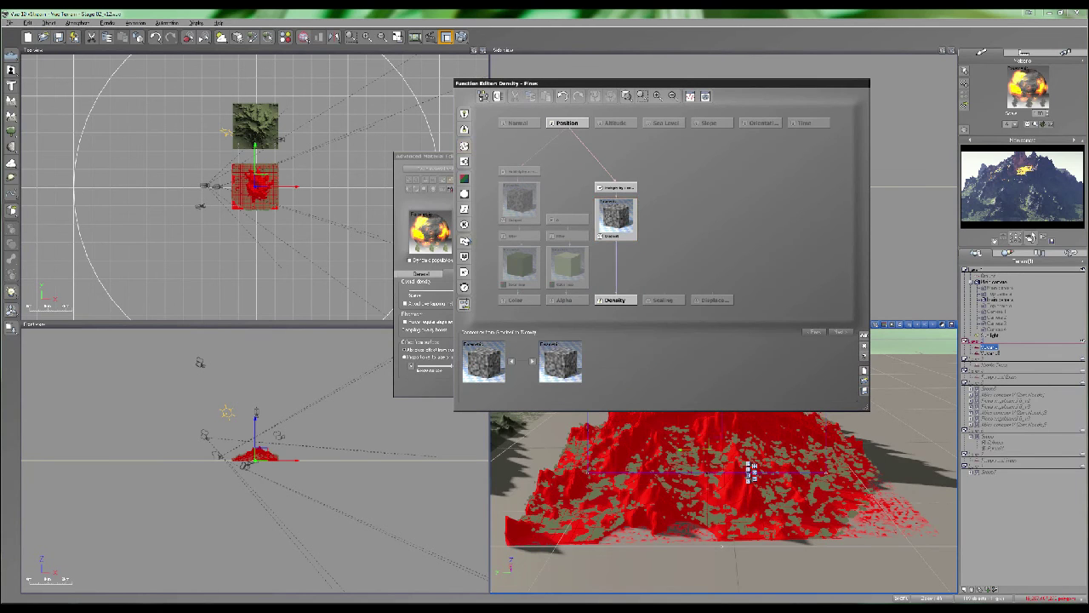
{"action": "left_click", "coordinate": [464, 208]}
Try a multi-peaked terrain profile preset in the density function's filter node, and leave the function editor
{"action": "left_click", "coordinate": [587, 367]}
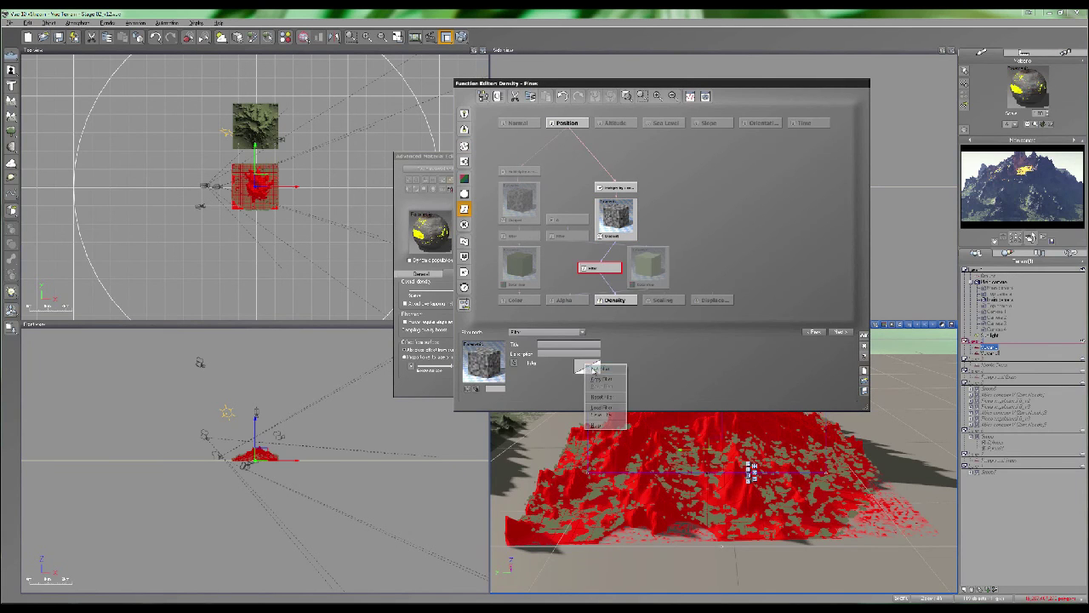
{"action": "left_click", "coordinate": [601, 406]}
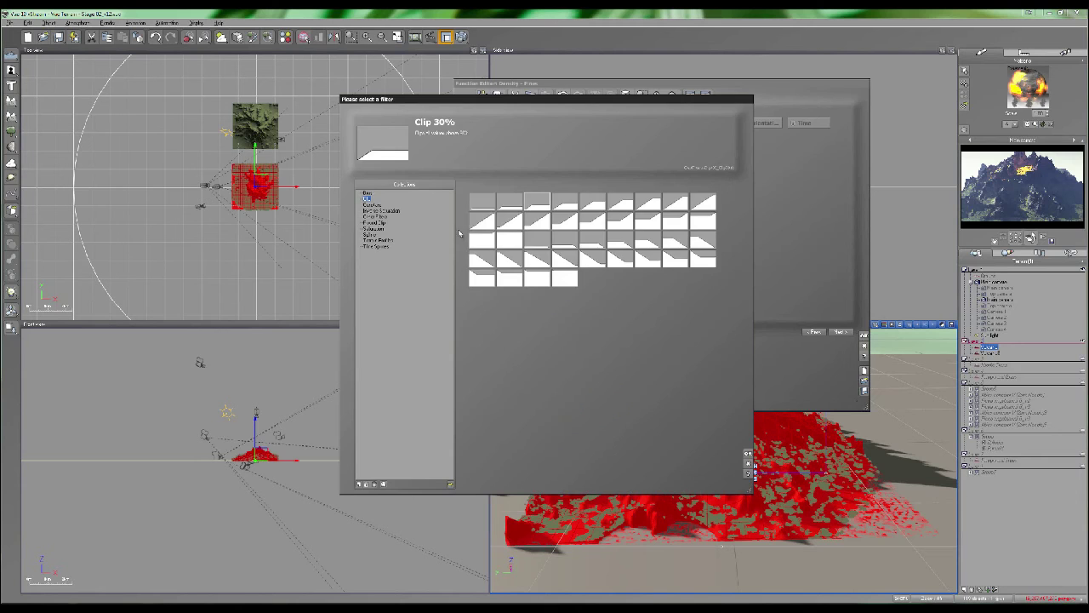
{"action": "left_click", "coordinate": [374, 228]}
{"action": "left_click", "coordinate": [369, 234]}
{"action": "left_click", "coordinate": [375, 241]}
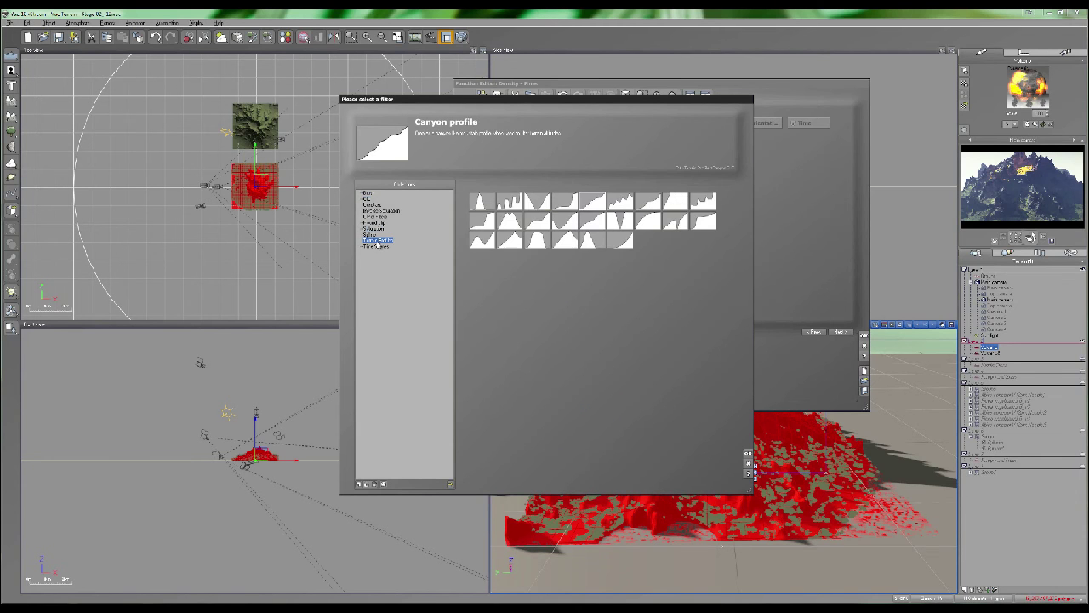
{"action": "double_click", "coordinate": [515, 205]}
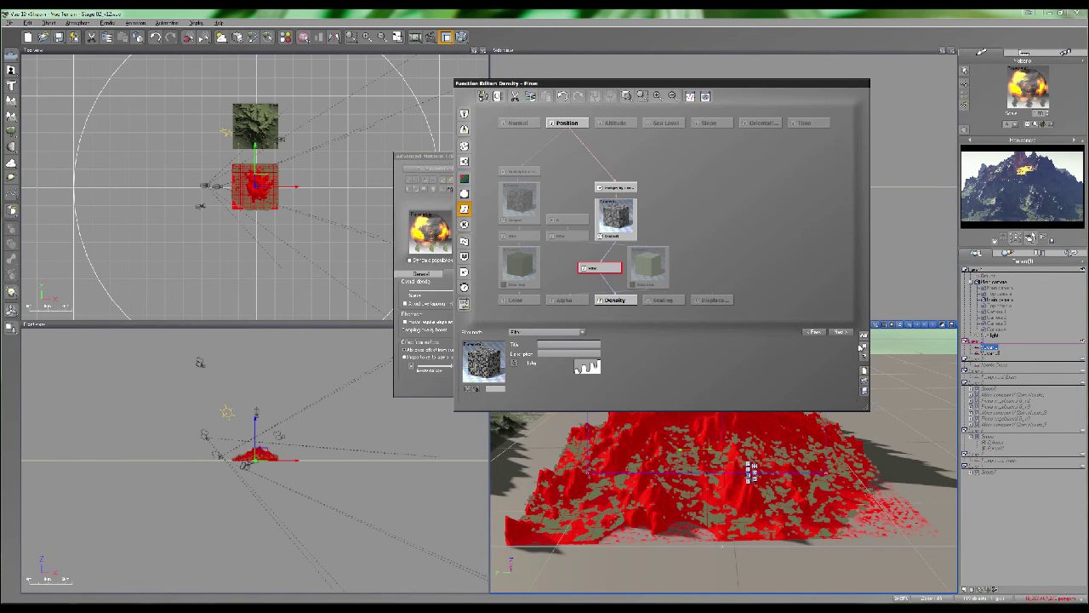
{"action": "left_click", "coordinate": [864, 345]}
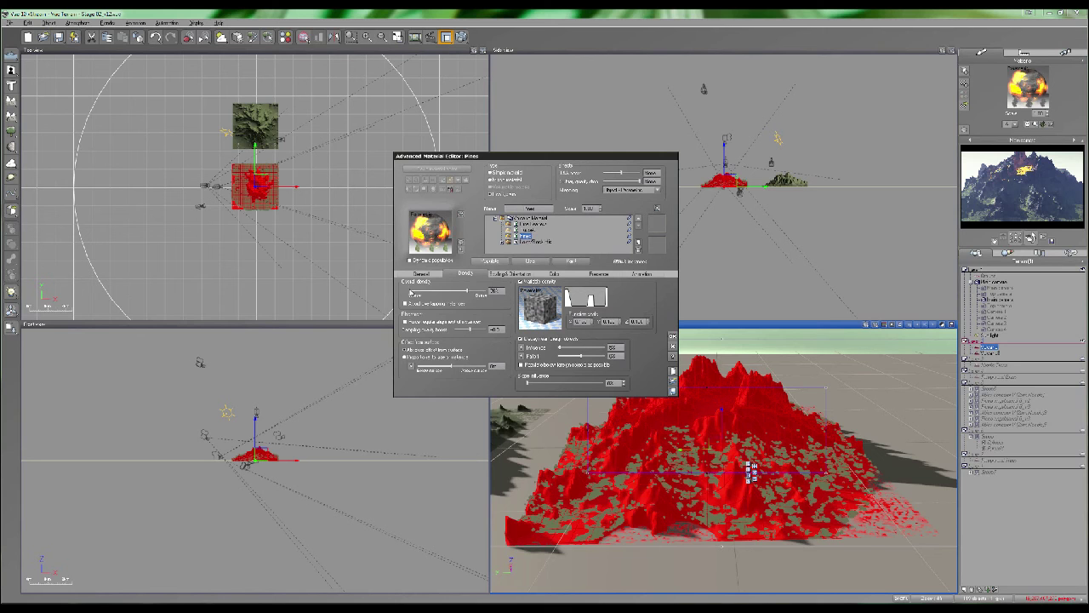
{"action": "right_click_drag", "start_coordinate": [766, 495], "coordinate": [749, 487]}
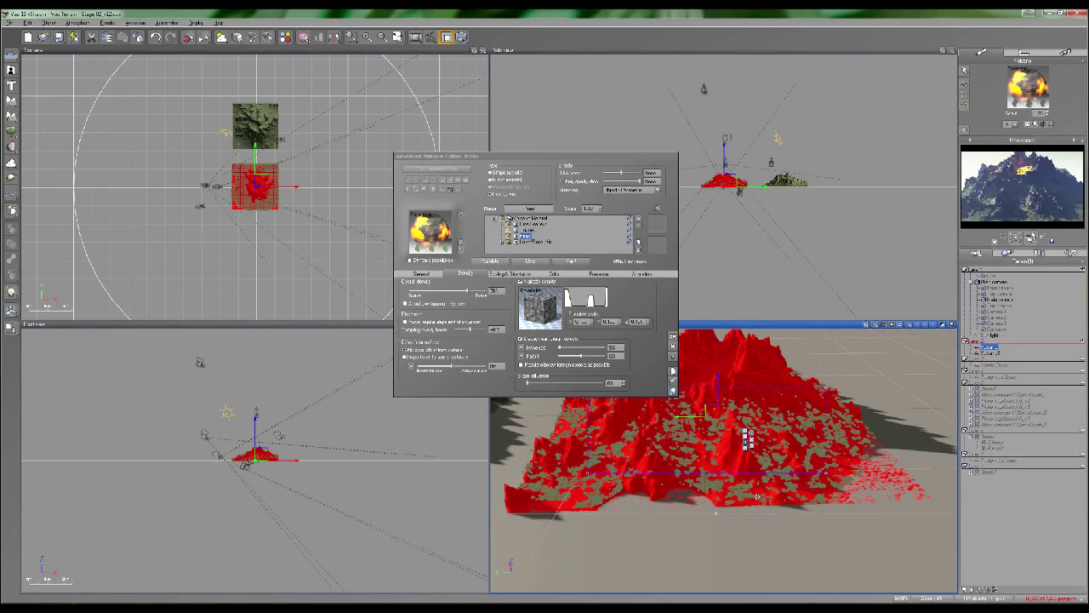
{"action": "scroll", "coordinate": [710, 473], "scroll_direction": "up", "scroll_amount": 2}
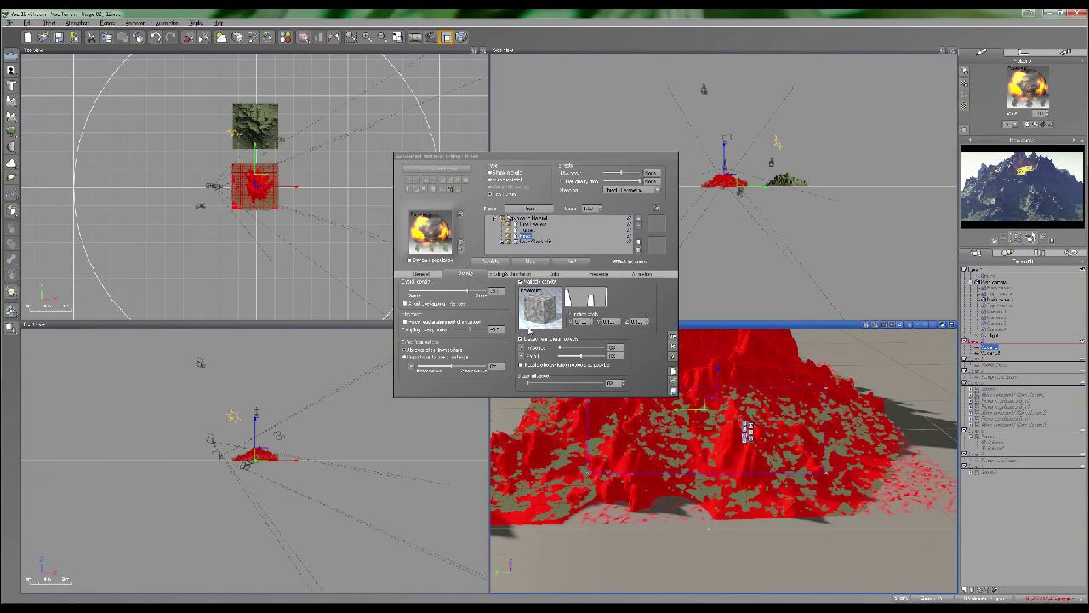
Inspect the pine patches up close on the volcano, check the Pines layer's scaling and orientation settings, and close the material editor
{"action": "scroll", "coordinate": [719, 438], "scroll_direction": "up", "scroll_amount": 3}
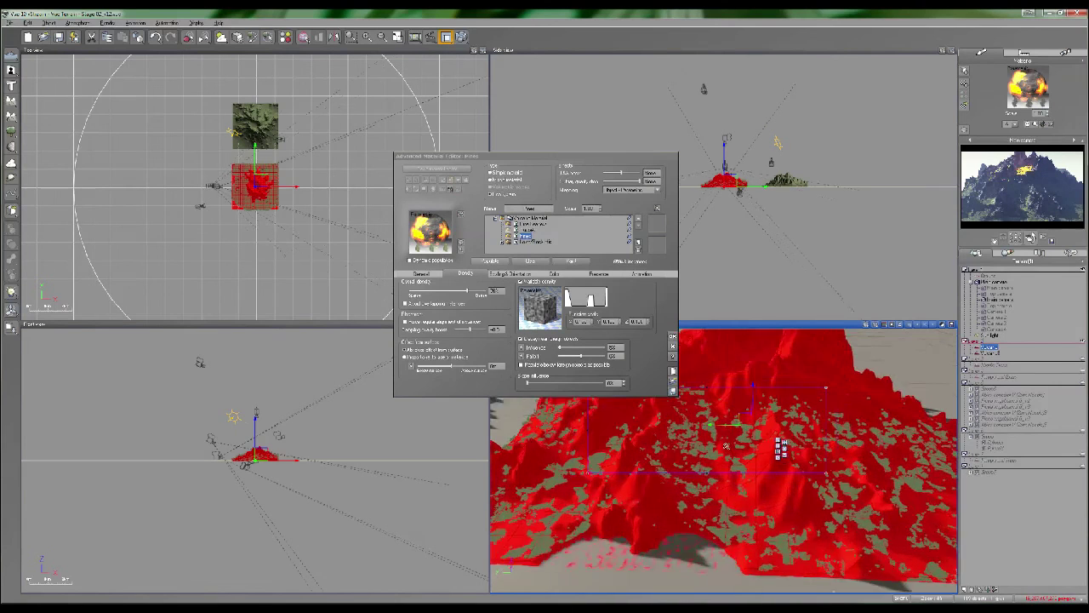
{"action": "scroll", "coordinate": [726, 446], "scroll_direction": "up", "scroll_amount": 5}
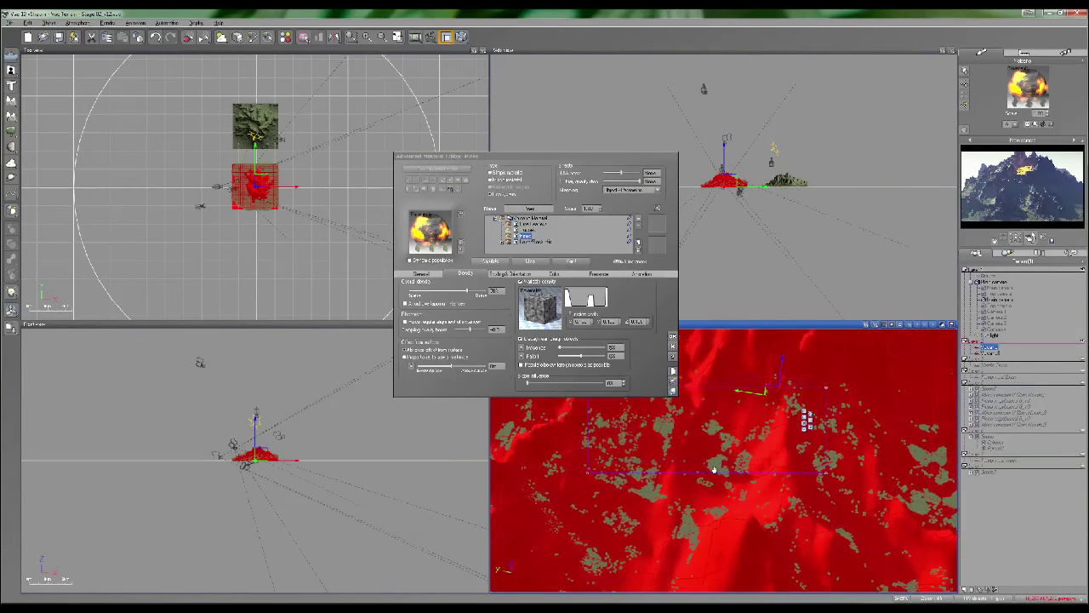
{"action": "scroll", "coordinate": [713, 468], "scroll_direction": "up", "scroll_amount": 5}
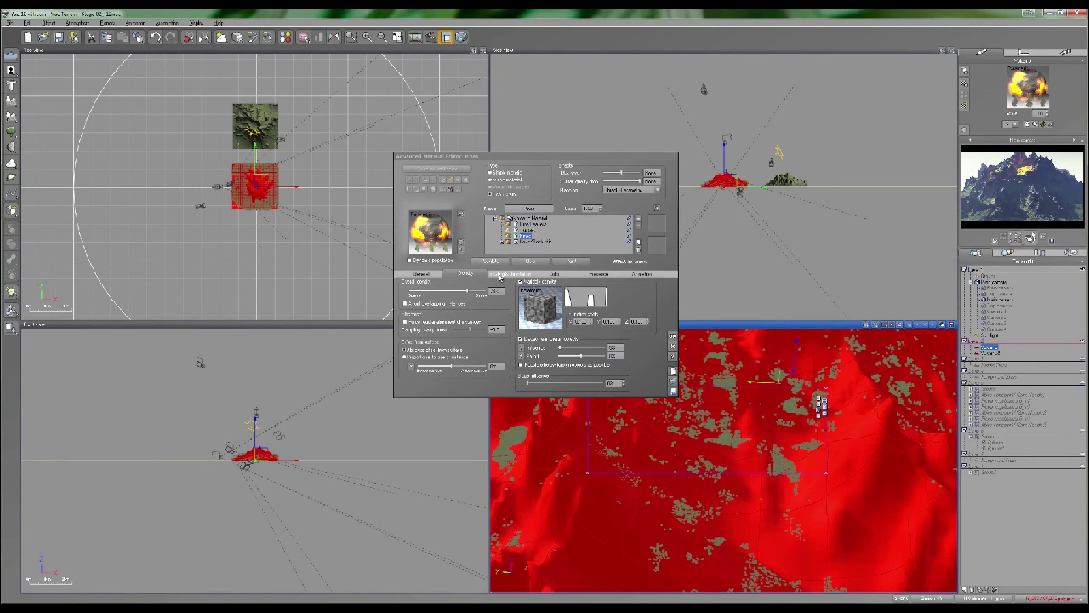
{"action": "left_click", "coordinate": [500, 274]}
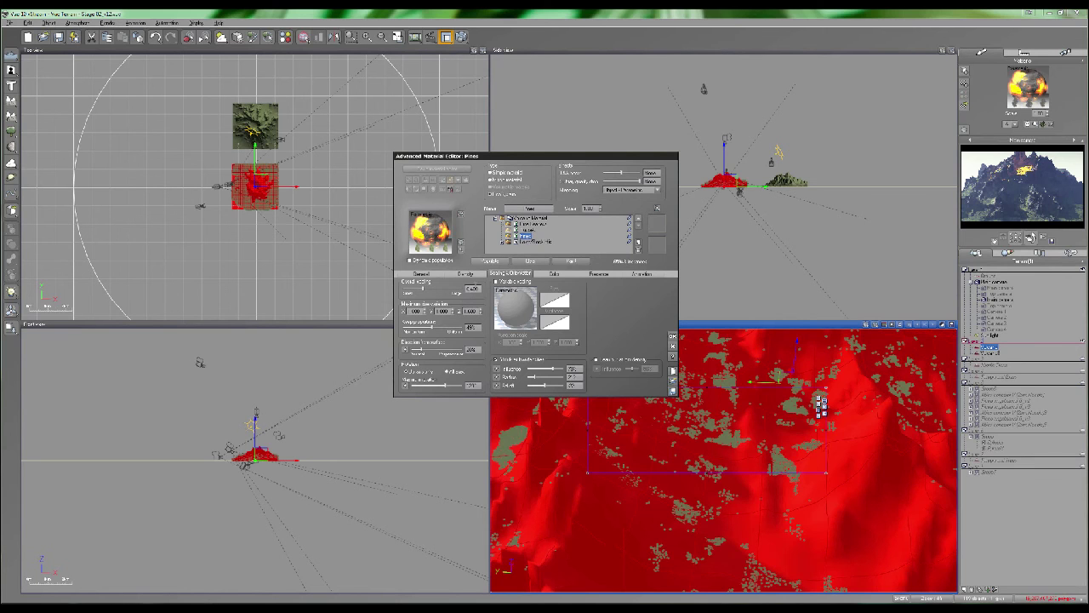
{"action": "left_click", "coordinate": [673, 337]}
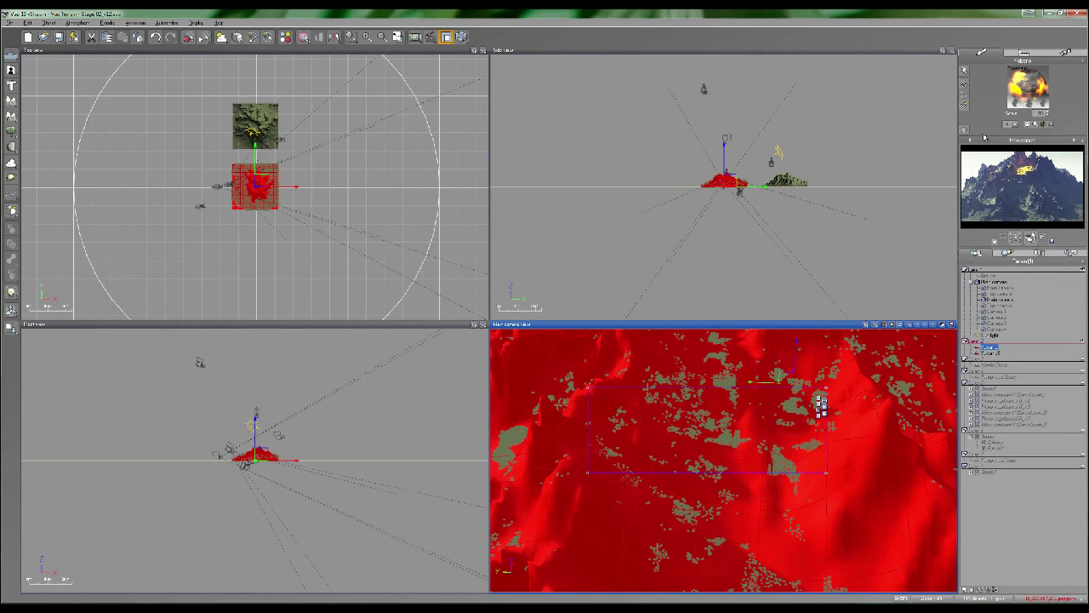
View the volcano's object size values and reopen its material on the leafless pine layer
{"action": "left_click", "coordinate": [1023, 53]}
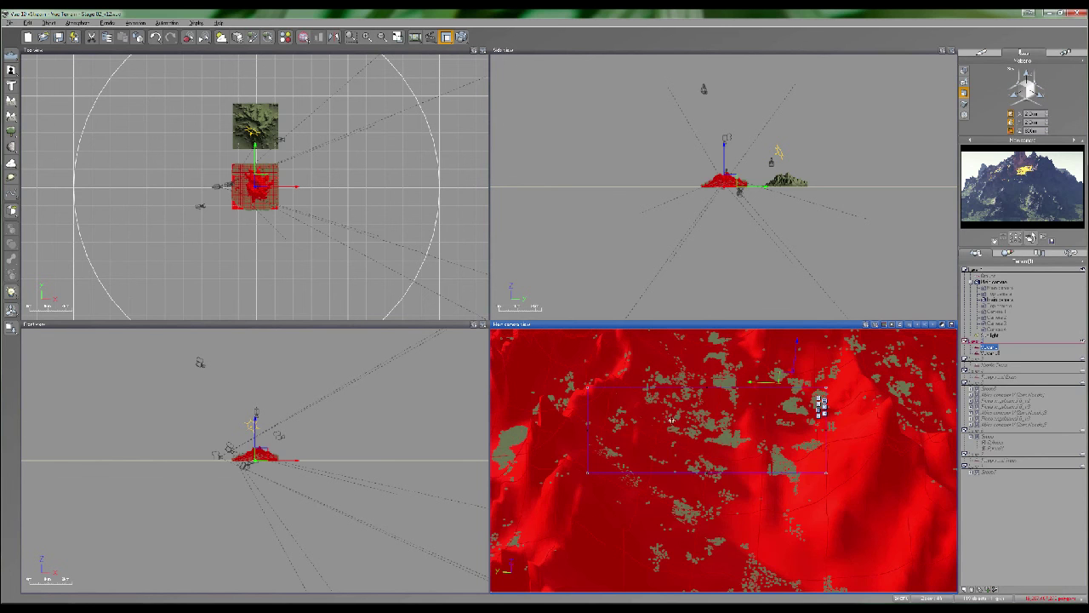
{"action": "mouse_move", "coordinate": [840, 414]}
{"action": "right_mouse_down"}
{"action": "mouse_move", "coordinate": [844, 397]}
{"action": "mouse_move", "coordinate": [837, 437]}
{"action": "mouse_move", "coordinate": [833, 415]}
{"action": "right_mouse_up"}
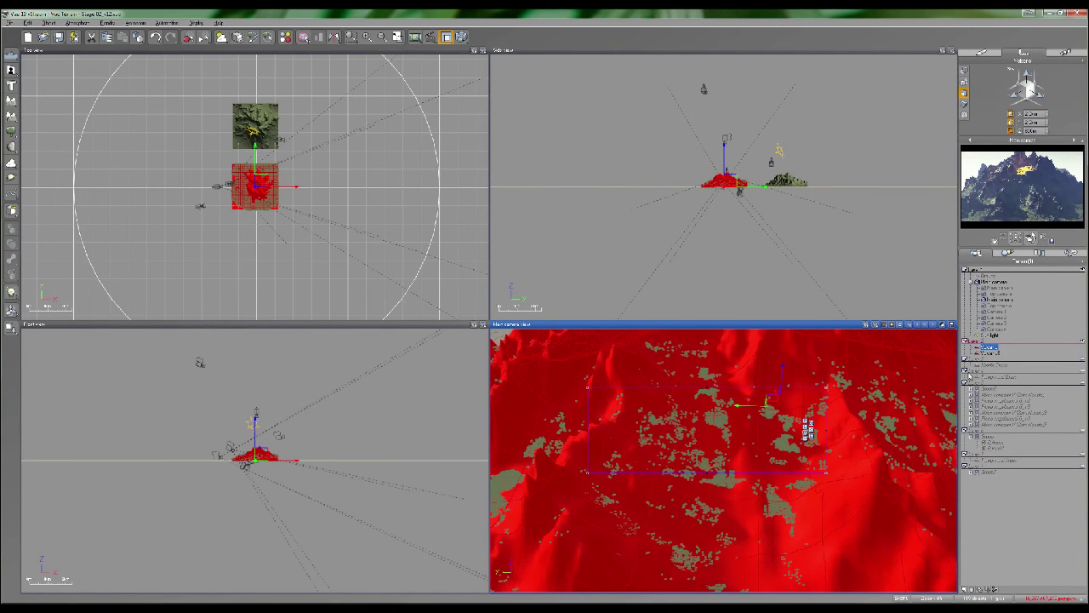
{"action": "left_click", "coordinate": [985, 54]}
{"action": "right_click", "coordinate": [1018, 83]}
{"action": "left_click", "coordinate": [1040, 88]}
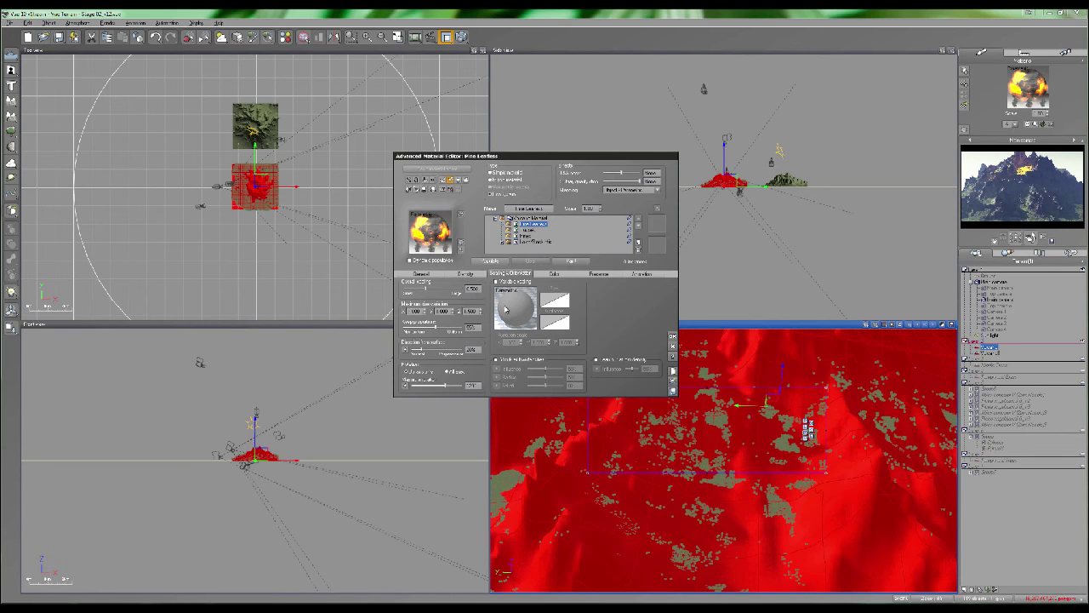
Try different proportion amounts for the leafless pine layer's maximum size variation
{"action": "left_click", "coordinate": [475, 289]}
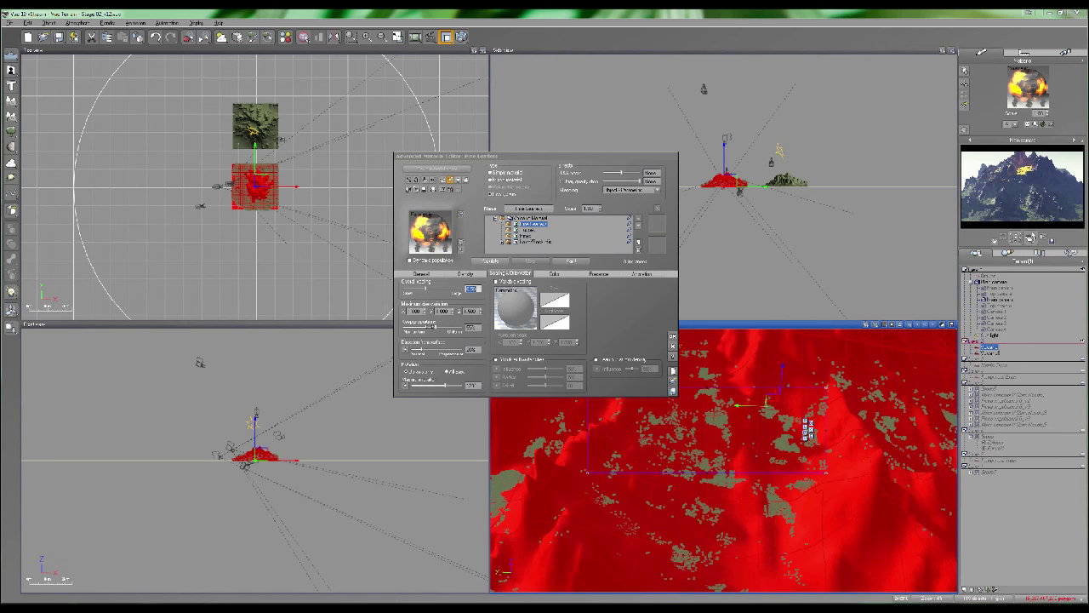
{"action": "left_click", "coordinate": [477, 312]}
{"action": "left_click", "coordinate": [435, 326]}
{"action": "left_click_drag", "start_coordinate": [433, 327], "coordinate": [486, 333]}
{"action": "left_click_drag", "start_coordinate": [421, 311], "coordinate": [400, 313]}
{"action": "left_click_drag", "start_coordinate": [460, 327], "coordinate": [437, 327]}
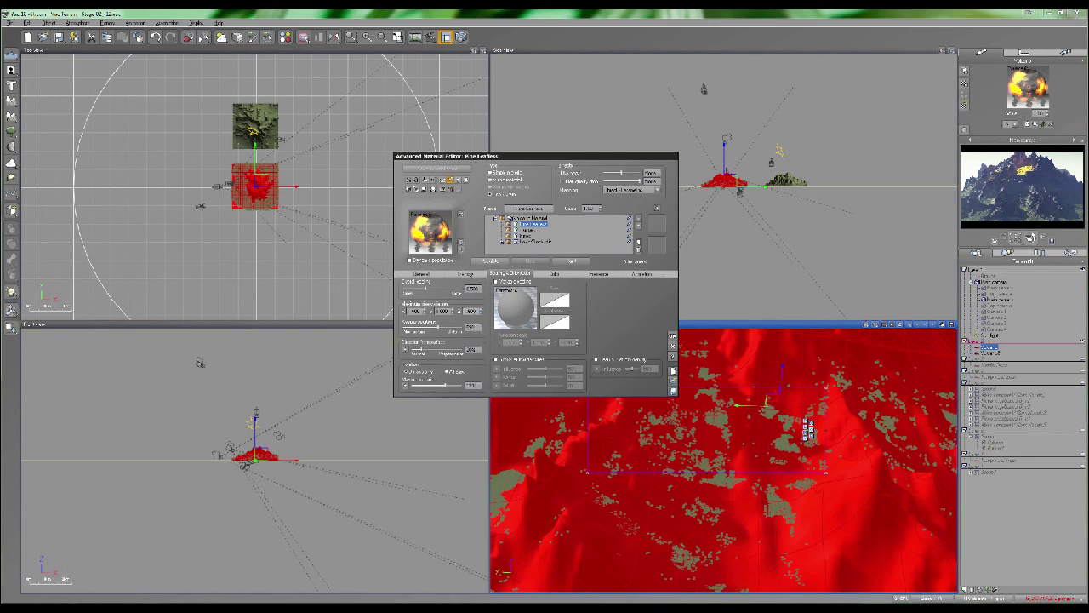
Review the leafless pine layer's color and presence settings, and the Pines layer's density, scaling and low-density shrink settings
{"action": "left_click", "coordinate": [554, 274]}
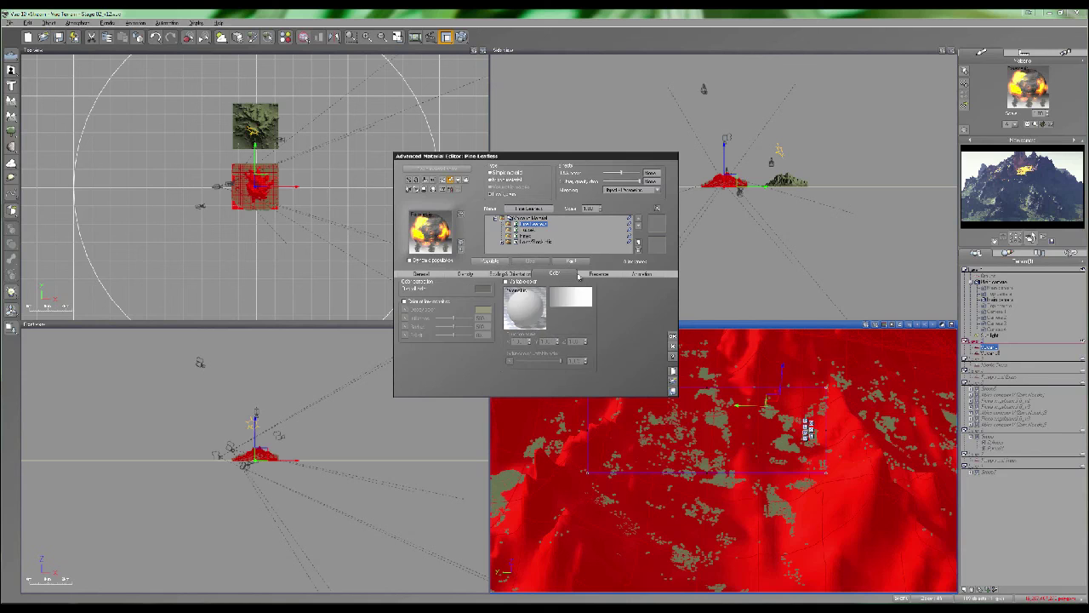
{"action": "left_click", "coordinate": [600, 274]}
{"action": "left_click", "coordinate": [526, 235]}
{"action": "left_click", "coordinate": [507, 273]}
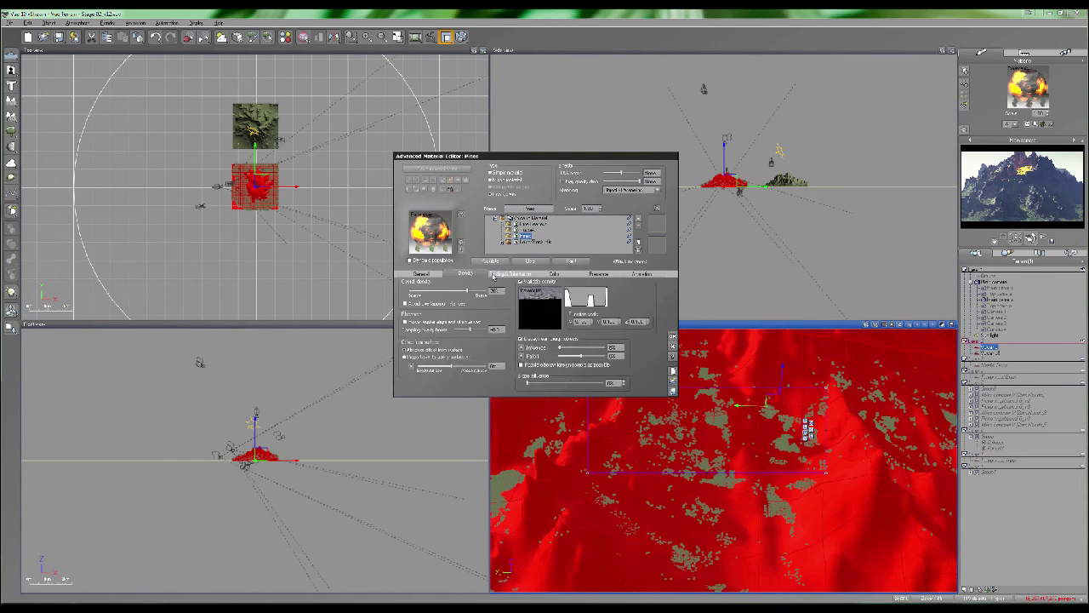
{"action": "left_click", "coordinate": [473, 274]}
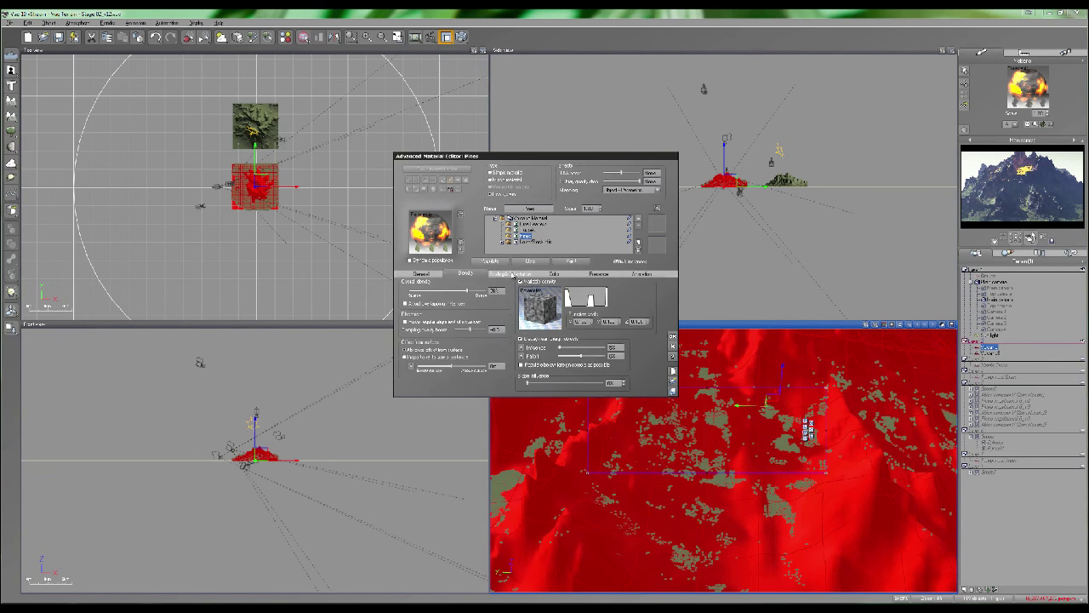
{"action": "left_click", "coordinate": [511, 274]}
{"action": "left_click", "coordinate": [472, 327]}
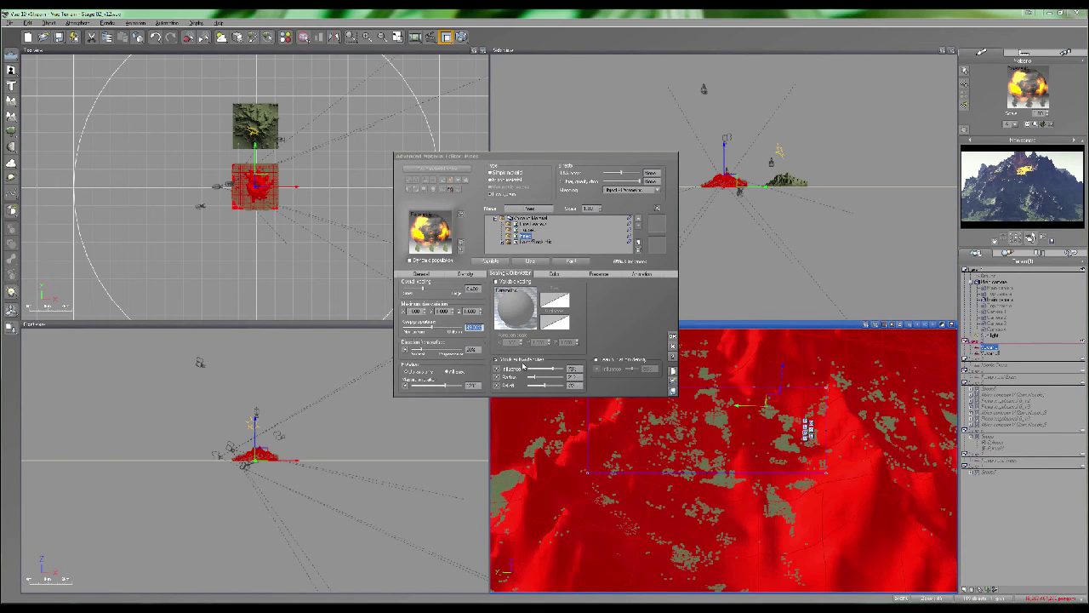
{"action": "left_click", "coordinate": [522, 364]}
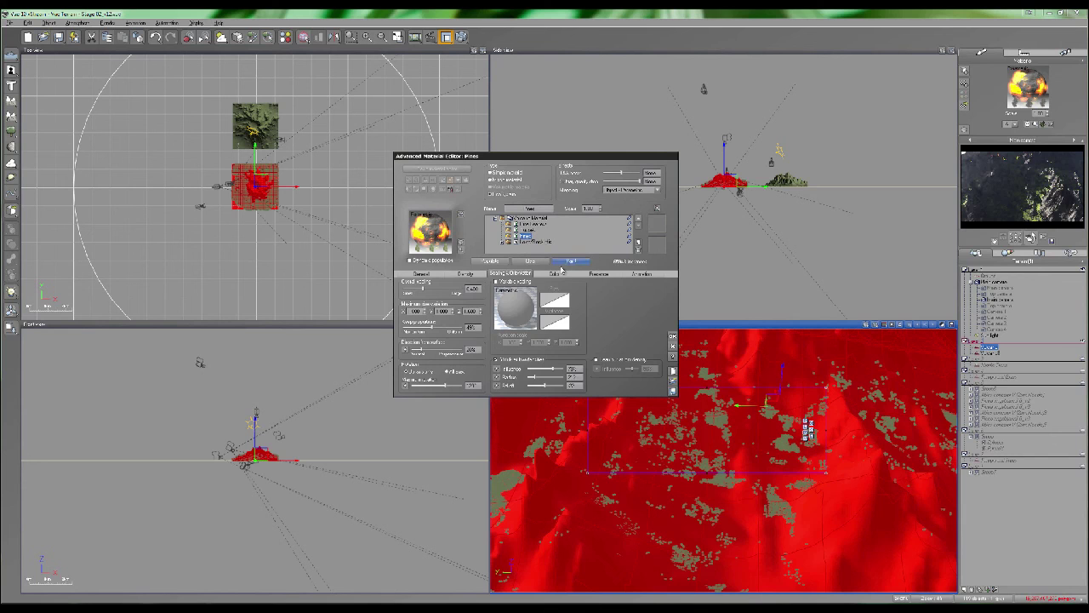
Browse the function presets for the Pines layer's variable color and preview Crystals without loading it
{"action": "left_click", "coordinate": [554, 273]}
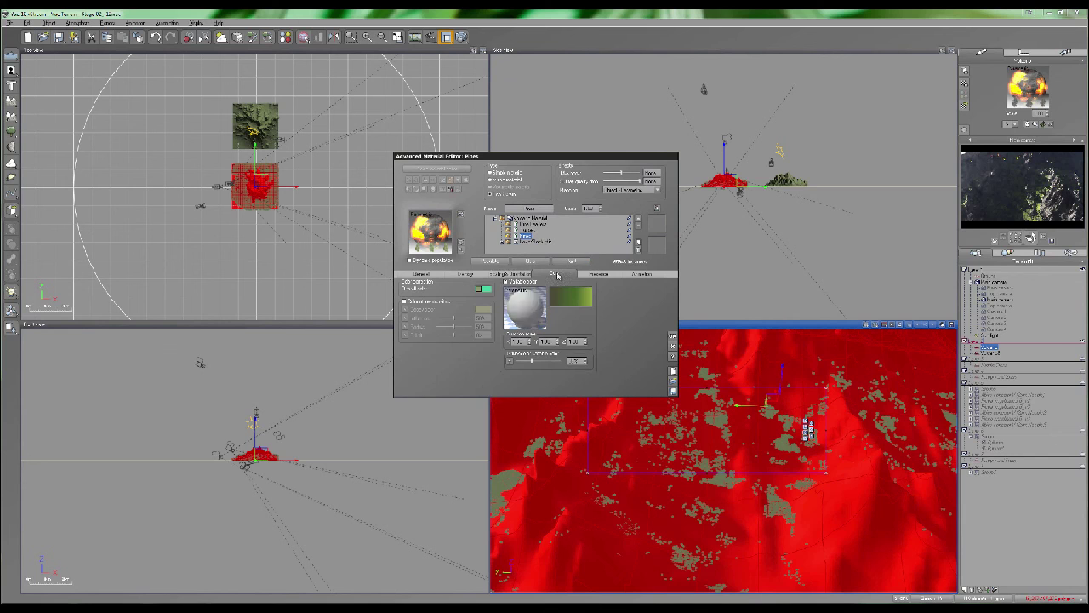
{"action": "right_click", "coordinate": [527, 306]}
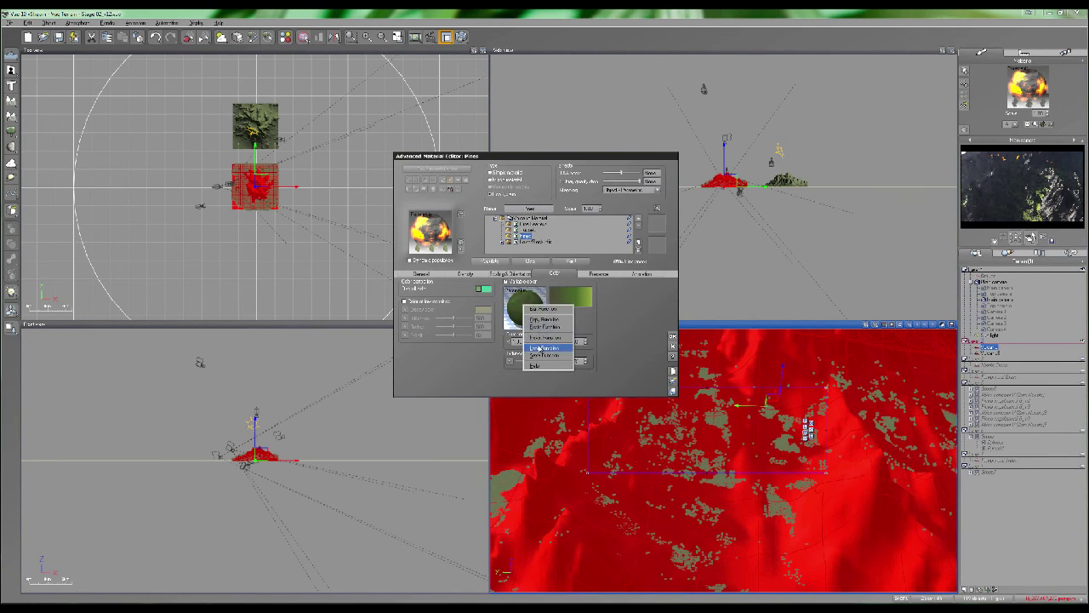
{"action": "left_click", "coordinate": [539, 338]}
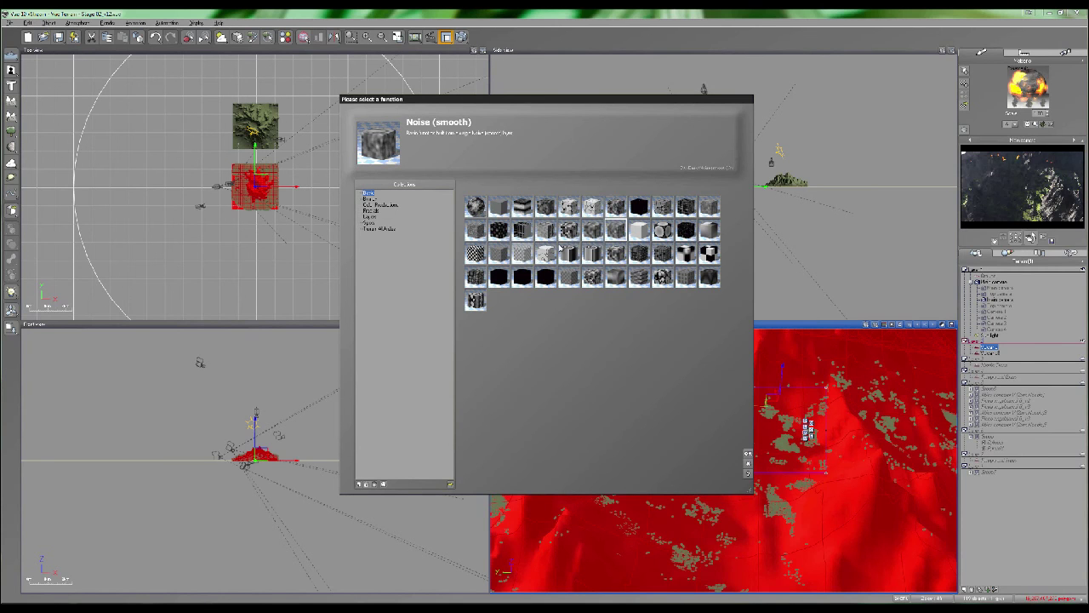
{"action": "left_click", "coordinate": [615, 207]}
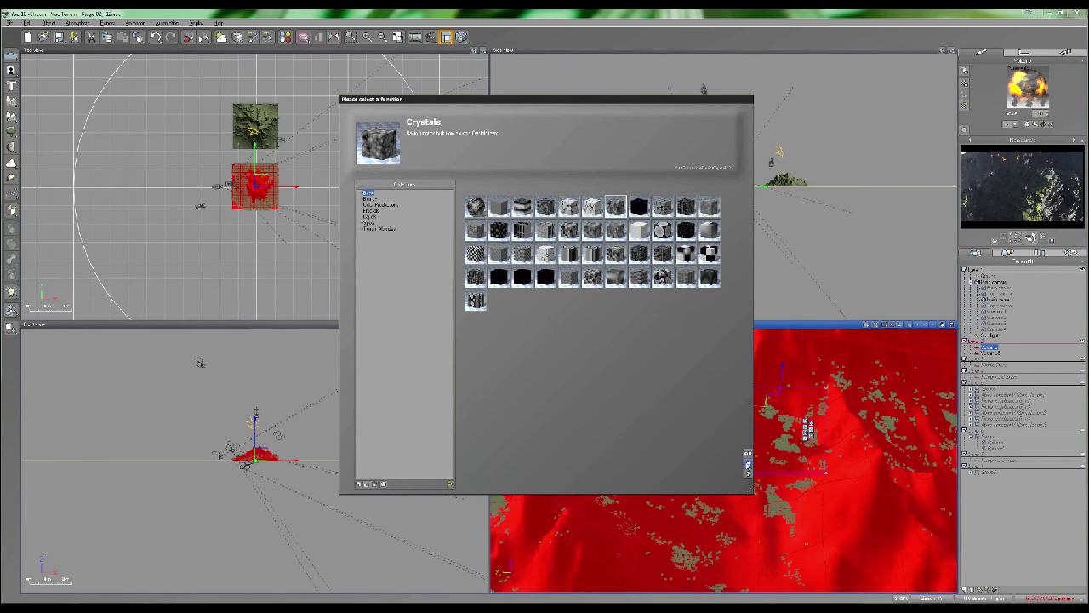
{"action": "left_click", "coordinate": [748, 463]}
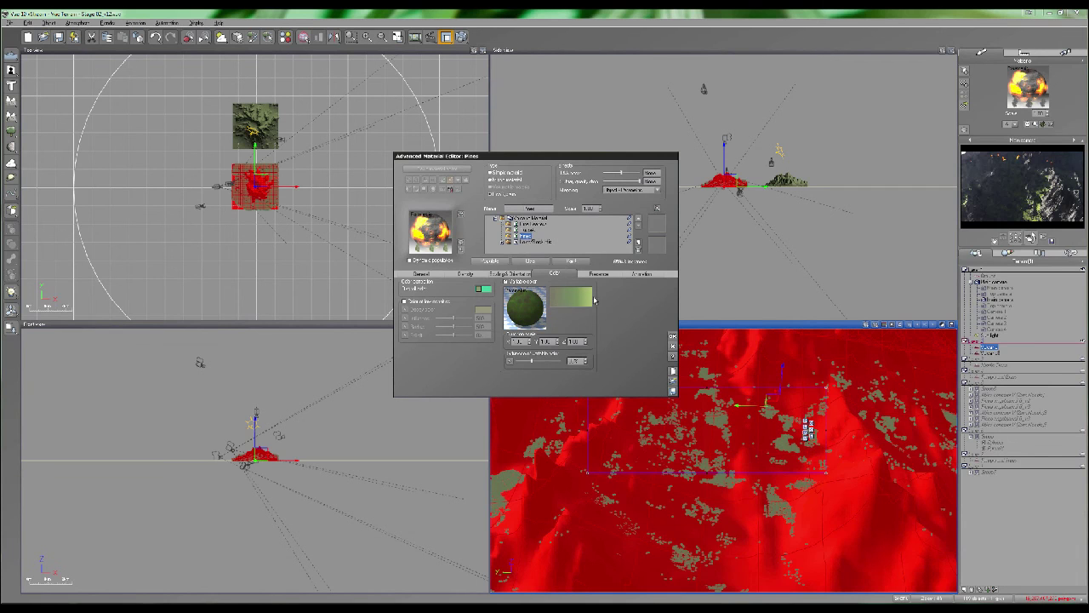
Browse the color map presets for the Pines layer's variable color and leave without loading one
{"action": "right_click", "coordinate": [559, 300]}
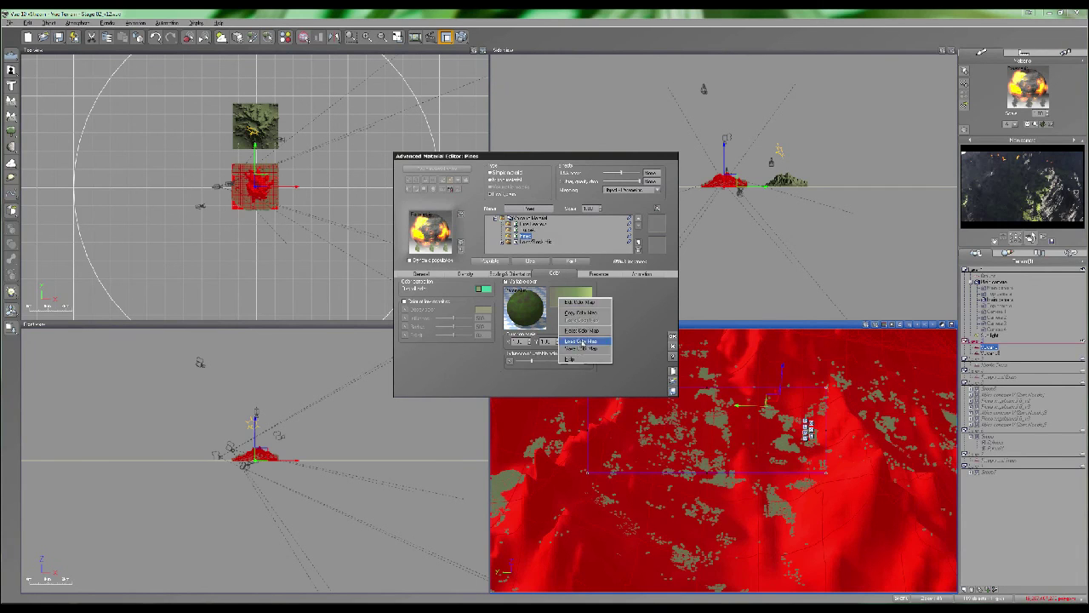
{"action": "left_click", "coordinate": [586, 346]}
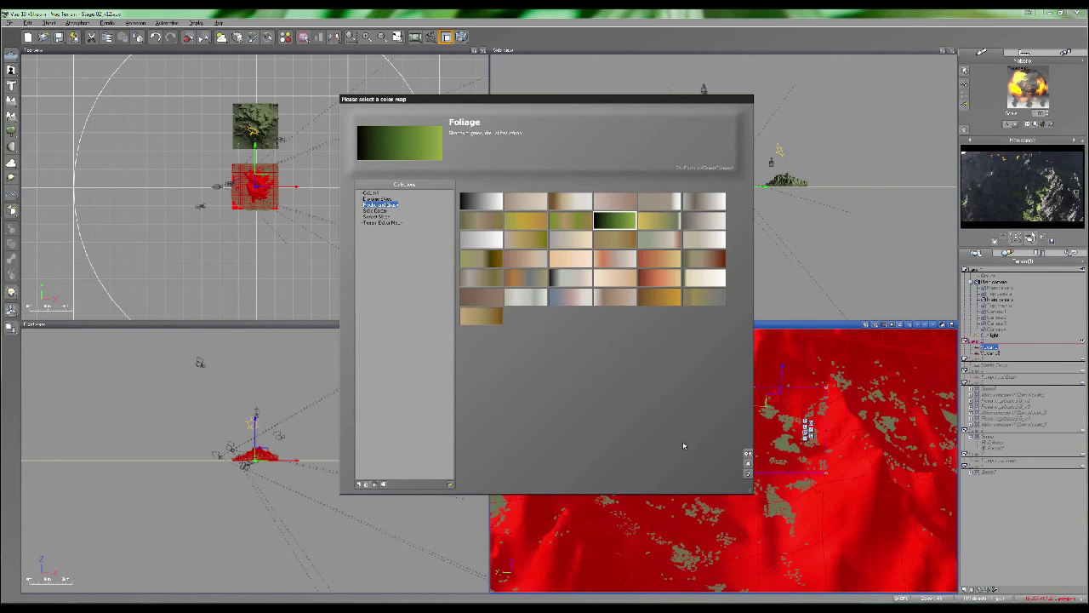
{"action": "left_click", "coordinate": [748, 463]}
Open the Pines layer's color map for editing, inspect its intermediate green color key, and leave the map without applying changes
{"action": "right_click", "coordinate": [565, 297]}
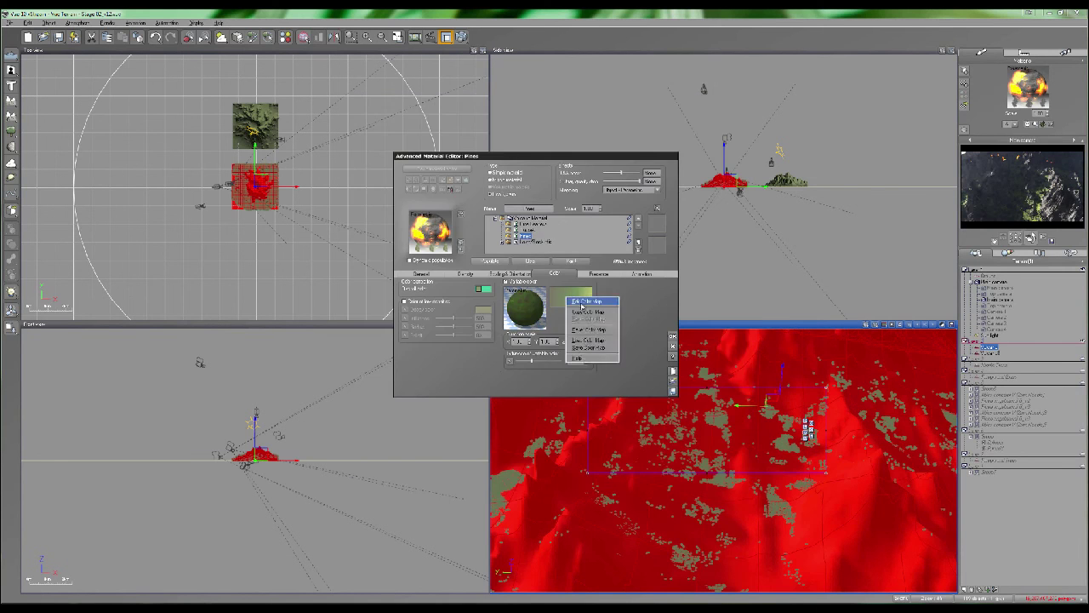
{"action": "left_click", "coordinate": [571, 301]}
{"action": "left_click_drag", "start_coordinate": [275, 280], "coordinate": [420, 260]}
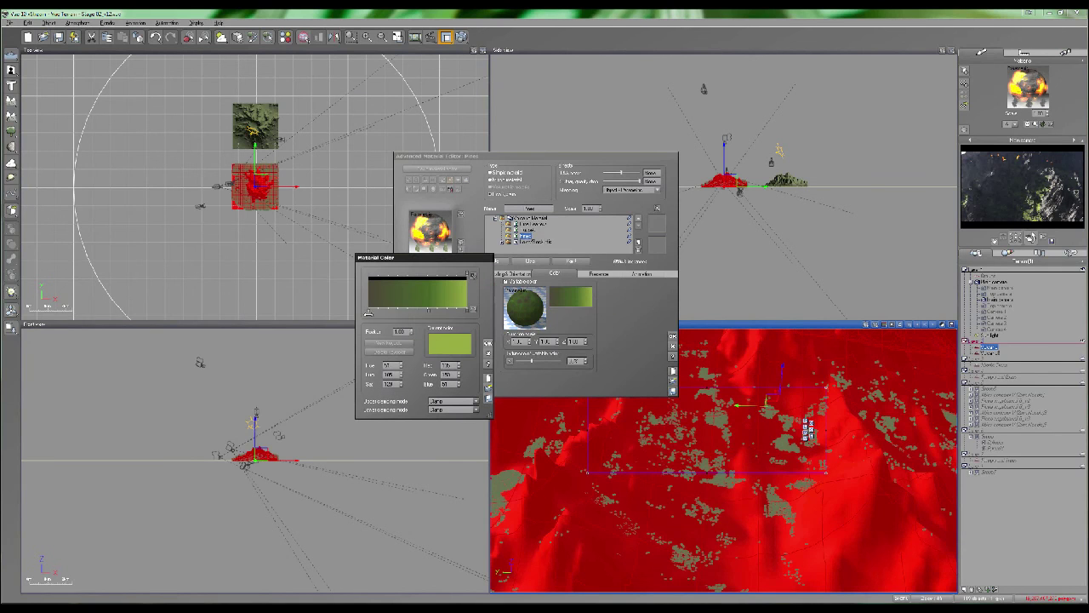
{"action": "left_click_drag", "start_coordinate": [428, 311], "coordinate": [435, 314]}
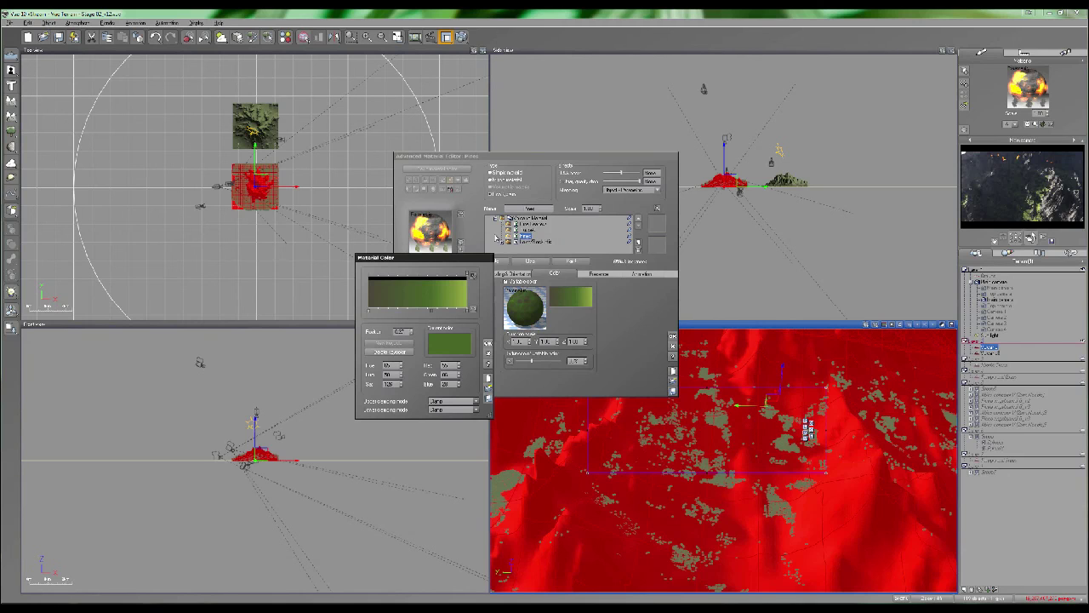
{"action": "left_click", "coordinate": [488, 353]}
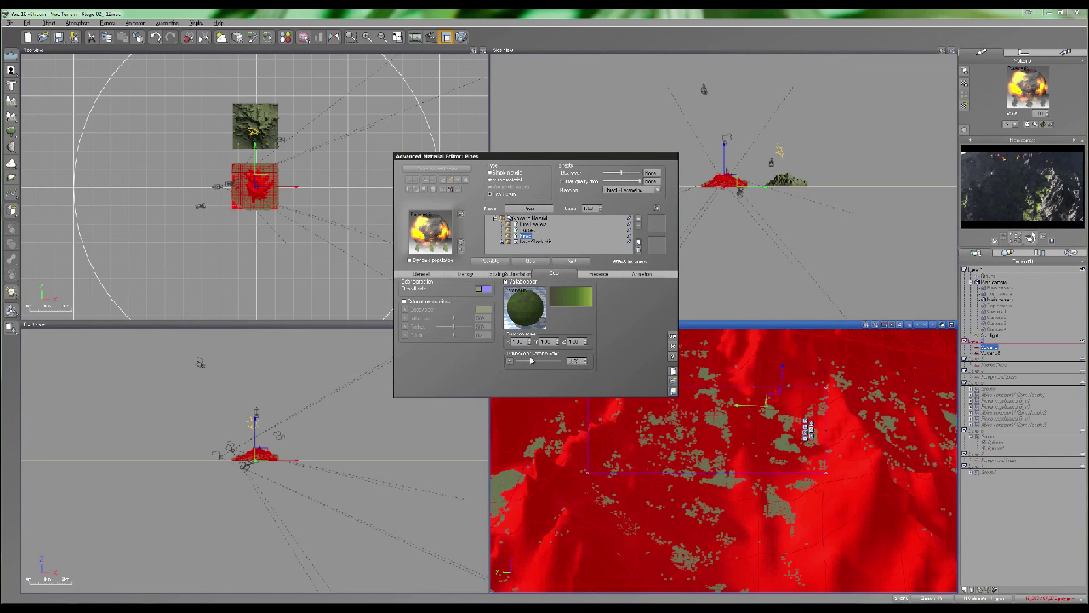
Try different influence amounts for the Pines layer's variable color
{"action": "left_click_drag", "start_coordinate": [538, 362], "coordinate": [543, 370]}
{"action": "left_click_drag", "start_coordinate": [558, 362], "coordinate": [538, 361]}
{"action": "mouse_move", "coordinate": [535, 360]}
{"action": "left_mouse_down"}
{"action": "mouse_move", "coordinate": [523, 361]}
{"action": "mouse_move", "coordinate": [542, 361]}
{"action": "left_mouse_up"}
Show the Pines layer's presence settings and check the upper limit of its altitude range against the volcano view
{"action": "left_click", "coordinate": [606, 274]}
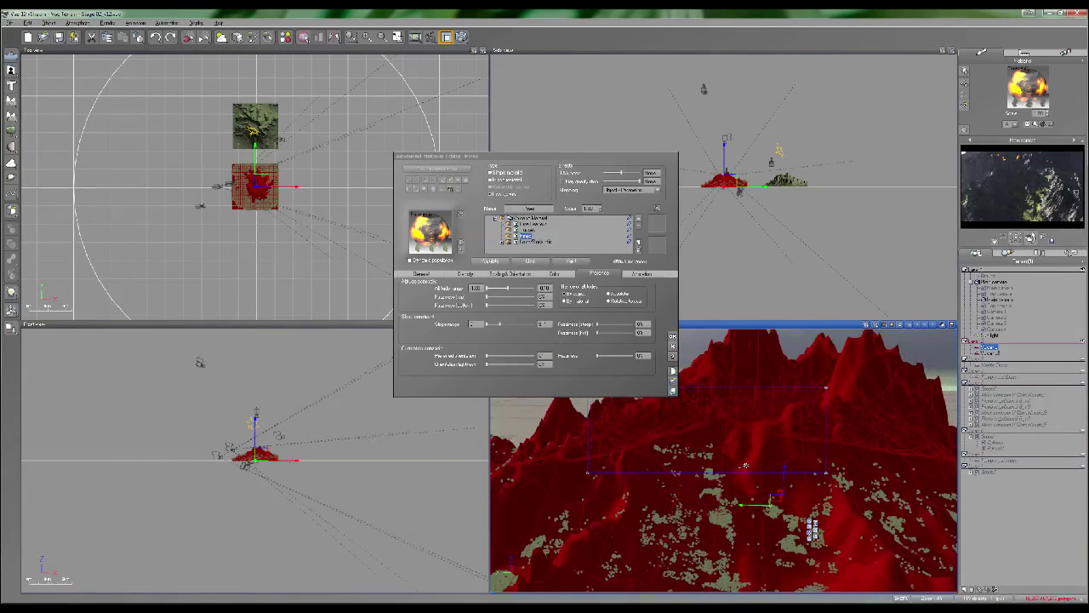
{"action": "right_click_drag", "start_coordinate": [714, 443], "coordinate": [676, 412]}
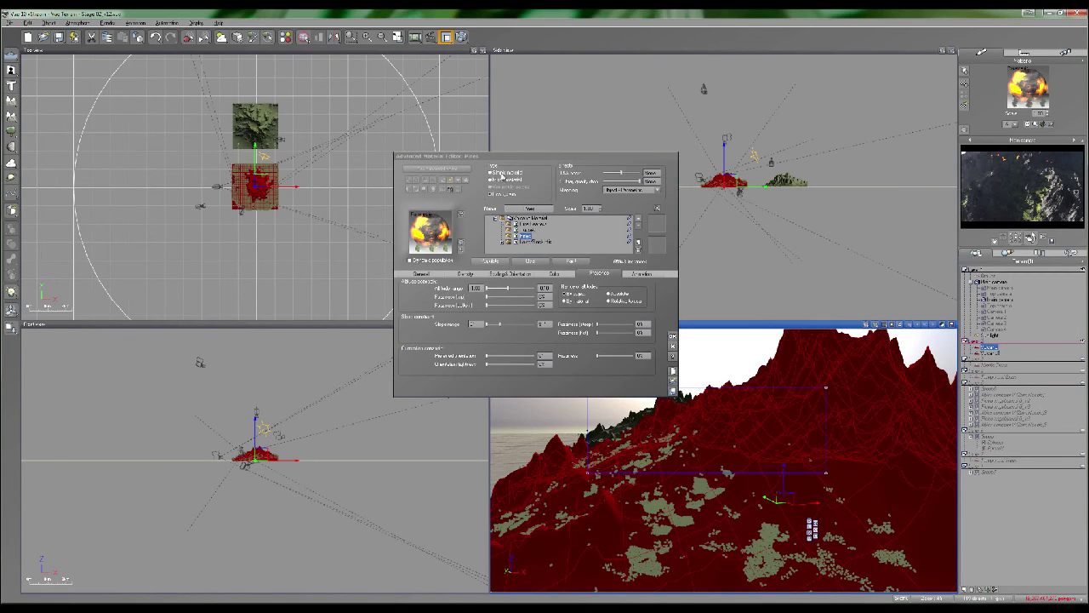
{"action": "left_click_drag", "start_coordinate": [521, 158], "coordinate": [434, 139]}
{"action": "left_click", "coordinate": [458, 270]}
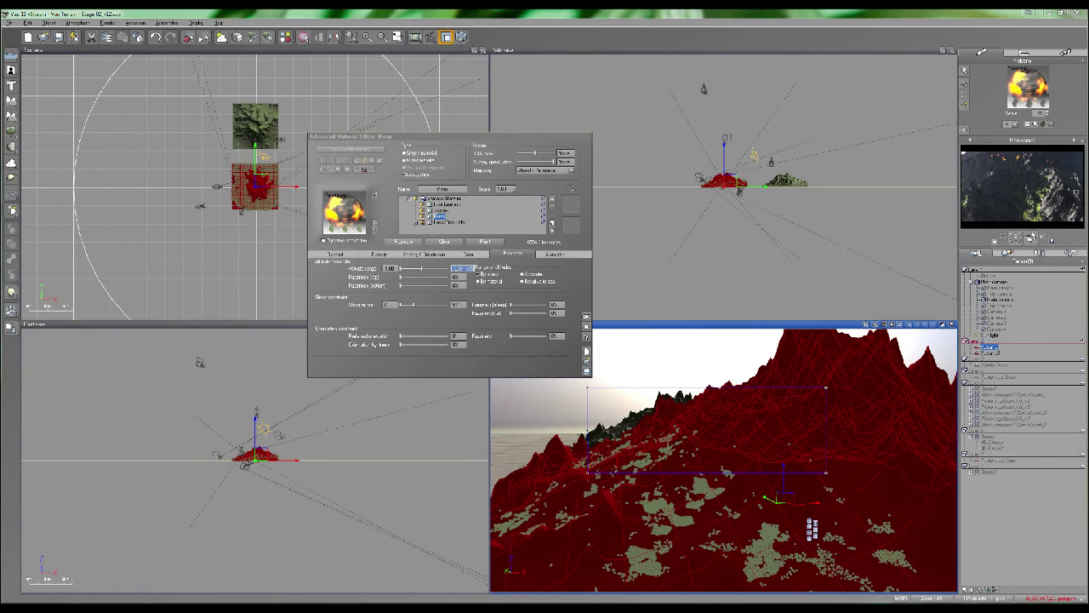
{"action": "key", "text": "Return"}
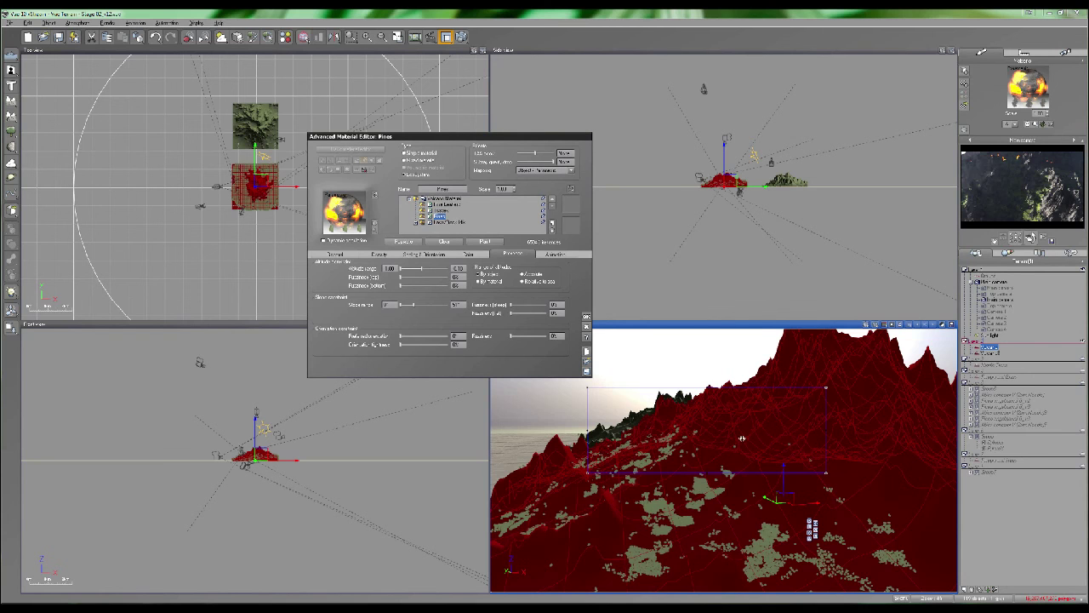
Examine the pine patches on the volcano's slopes from other angles in relation to the Pines layer's slope range
{"action": "left_click_drag", "start_coordinate": [736, 443], "coordinate": [646, 422]}
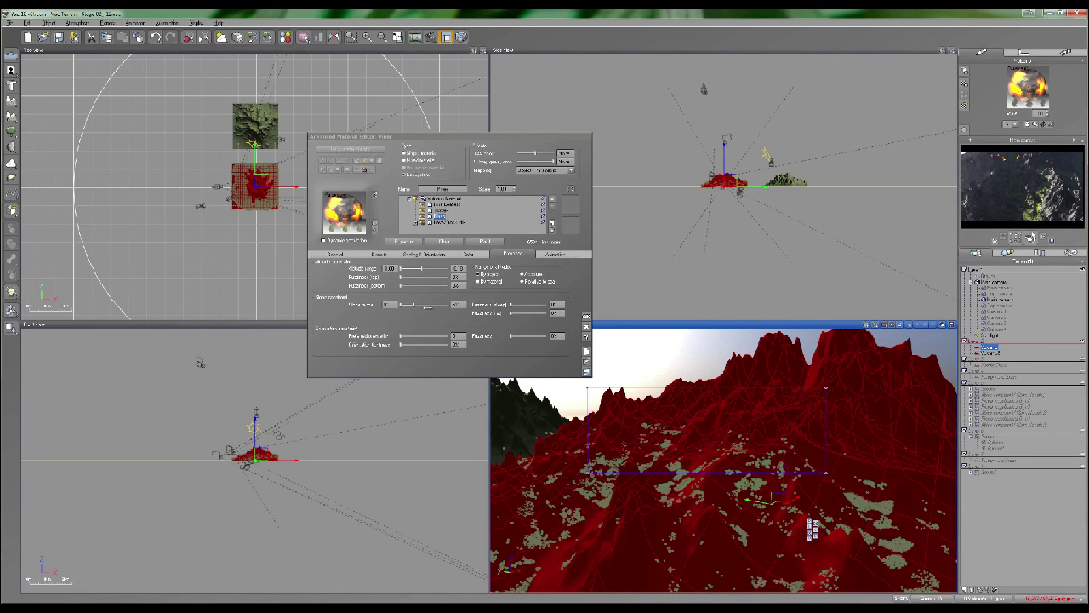
{"action": "right_click_drag", "start_coordinate": [746, 485], "coordinate": [630, 441]}
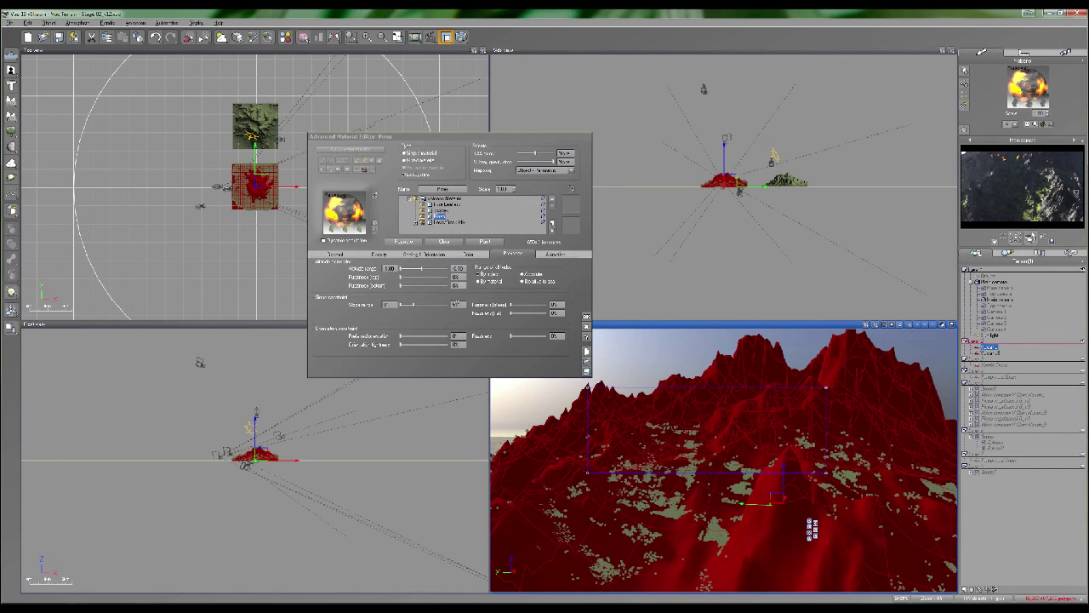
{"action": "left_click_drag", "start_coordinate": [465, 305], "coordinate": [423, 306]}
Select the leafless pine layer and show its plant population and density settings
{"action": "left_click", "coordinate": [442, 210]}
{"action": "left_click", "coordinate": [444, 205]}
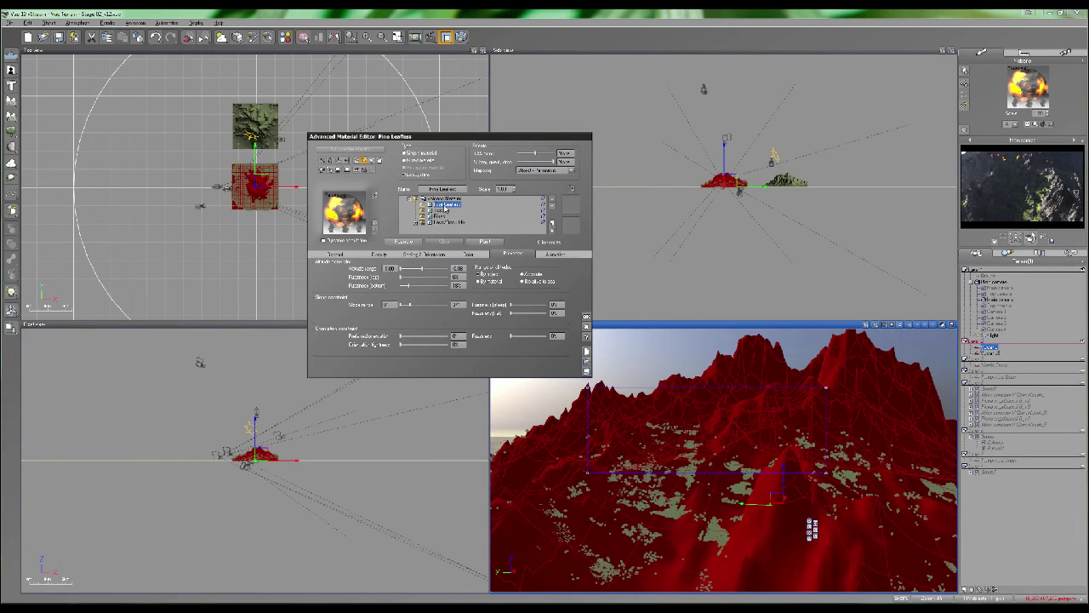
{"action": "left_click", "coordinate": [352, 254]}
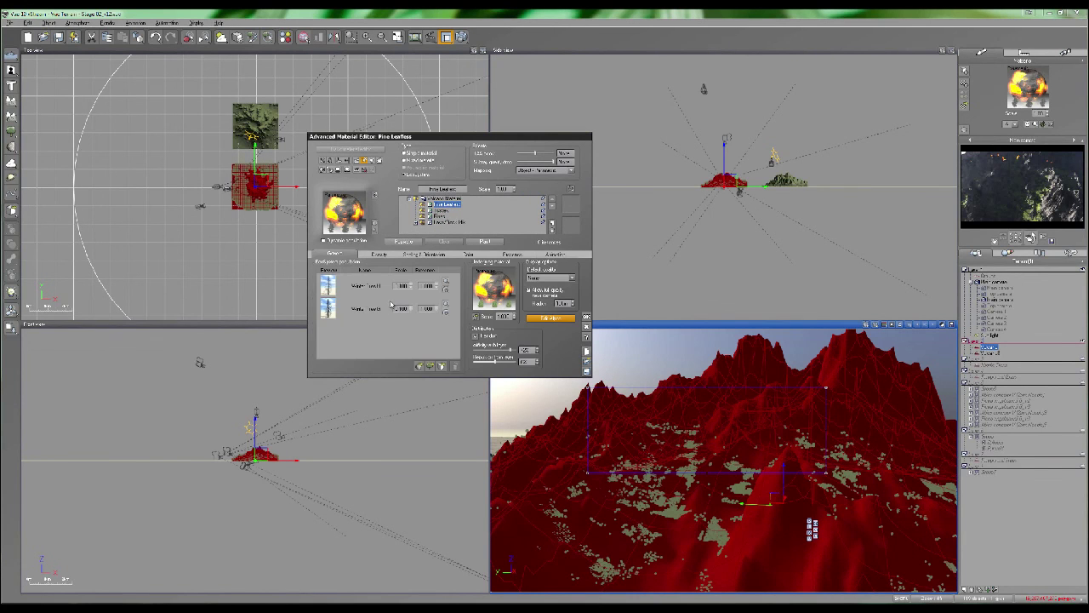
{"action": "left_click", "coordinate": [379, 254]}
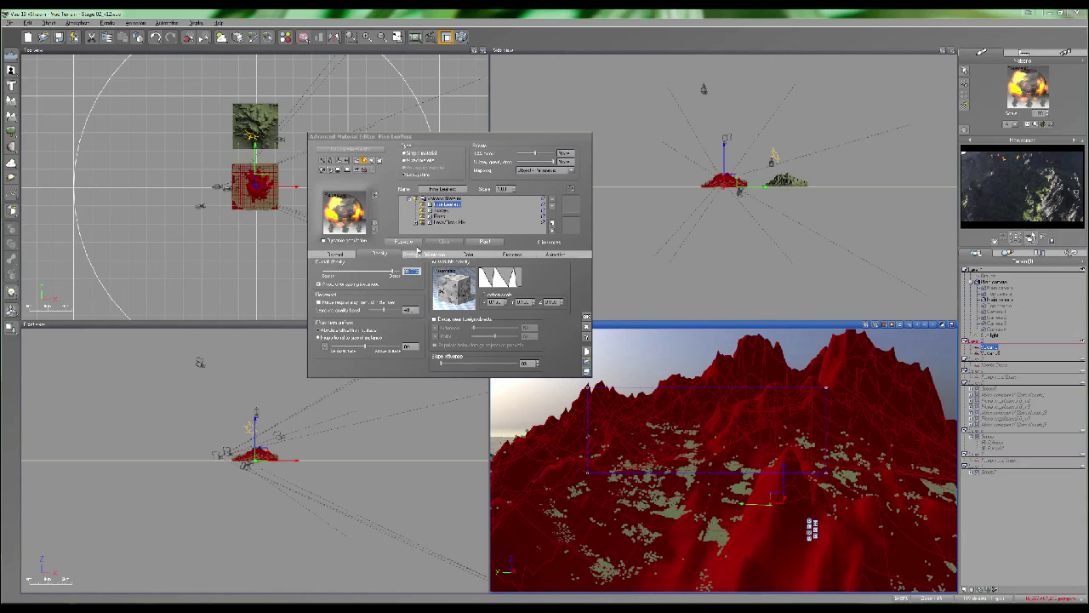
Repopulate the leafless pine layer on the volcano and raise its overall density slightly
{"action": "left_click", "coordinate": [440, 216]}
{"action": "left_click", "coordinate": [444, 204]}
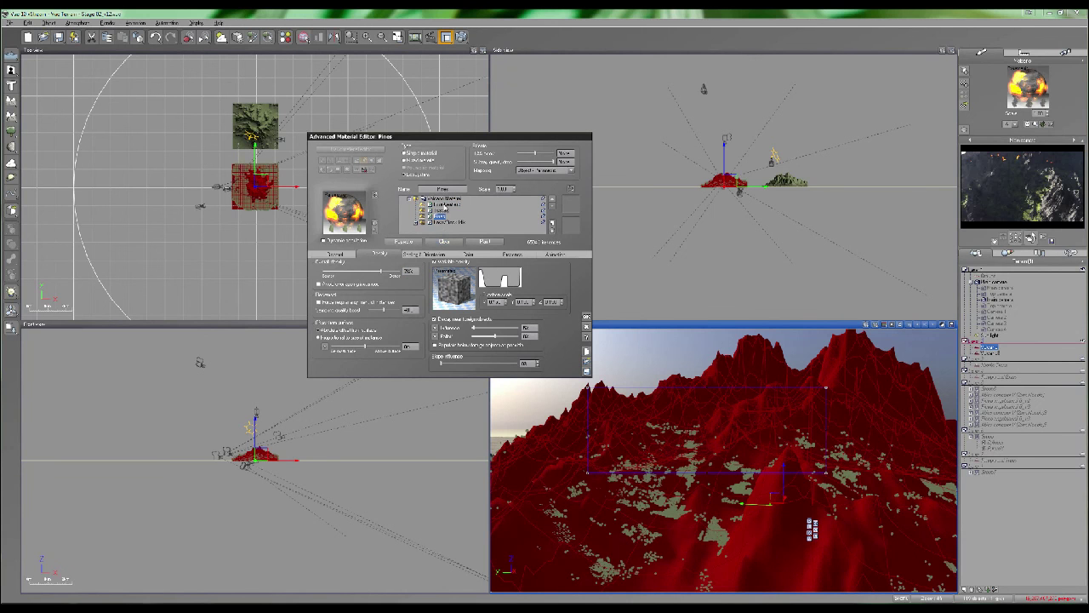
{"action": "left_click", "coordinate": [405, 242]}
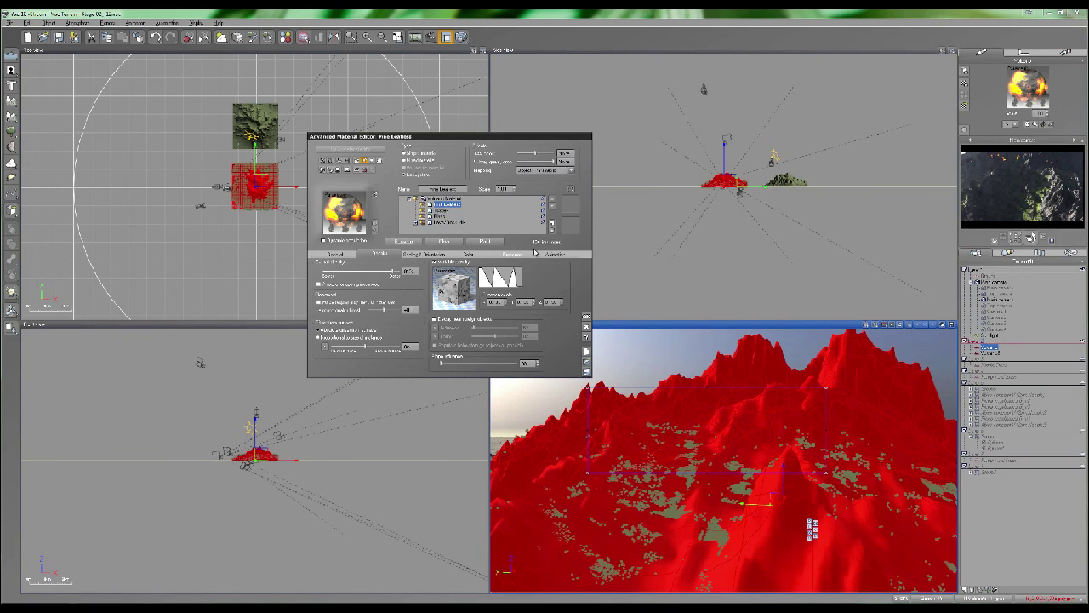
{"action": "mouse_move", "coordinate": [729, 429]}
{"action": "right_mouse_down"}
{"action": "mouse_move", "coordinate": [749, 399]}
{"action": "mouse_move", "coordinate": [745, 413]}
{"action": "mouse_move", "coordinate": [786, 450]}
{"action": "mouse_move", "coordinate": [700, 451]}
{"action": "mouse_move", "coordinate": [720, 439]}
{"action": "right_mouse_up"}
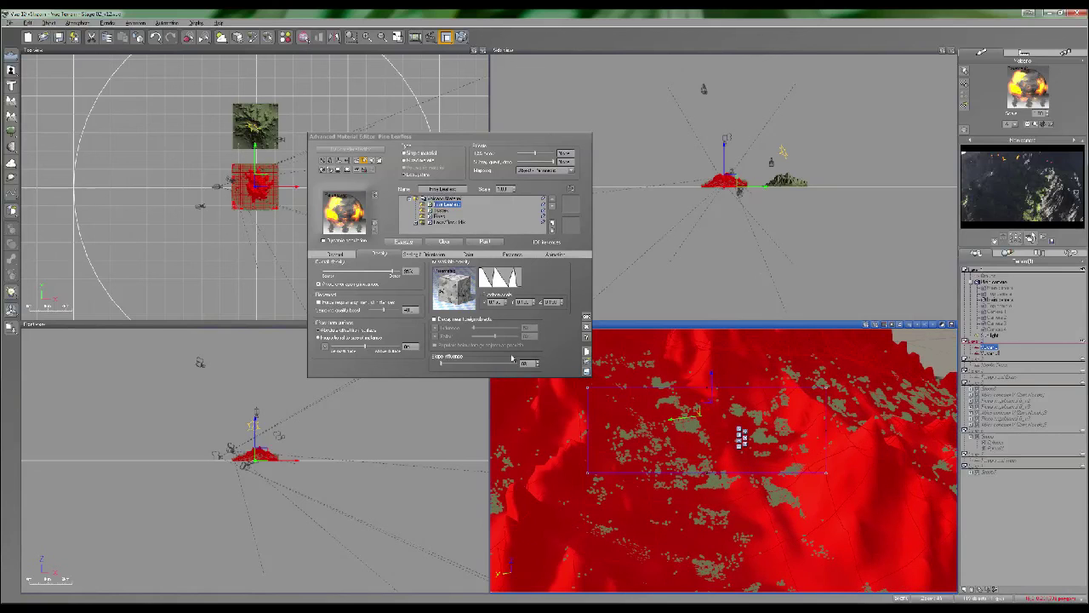
{"action": "left_click_drag", "start_coordinate": [392, 271], "coordinate": [395, 272]}
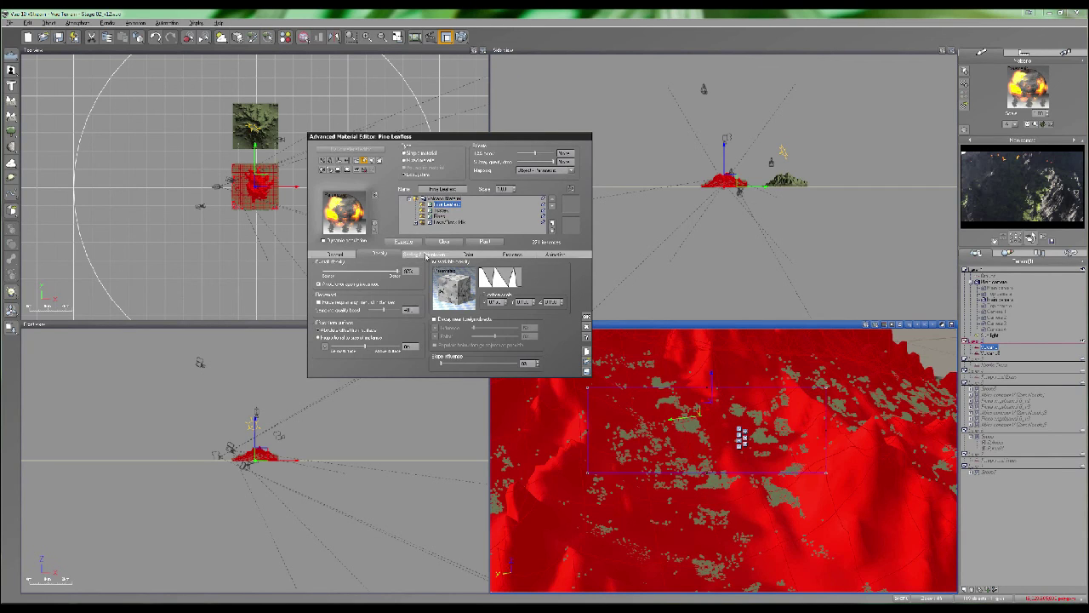
Show the leafless pine layer's scaling and orientation settings and check its overall scaling against the volcano's slopes
{"action": "left_click", "coordinate": [426, 256]}
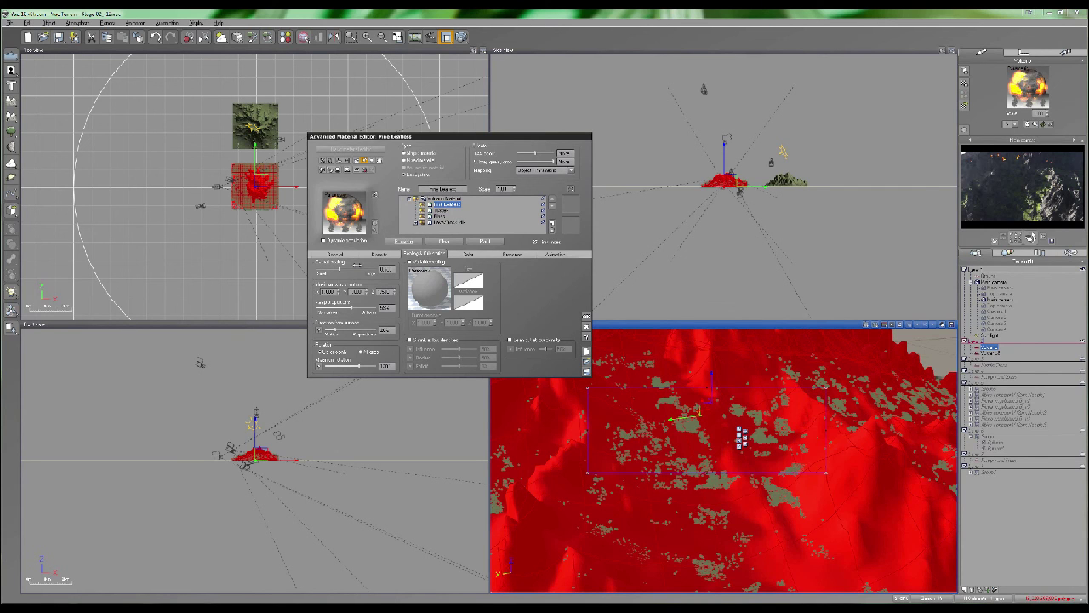
{"action": "left_click", "coordinate": [387, 269]}
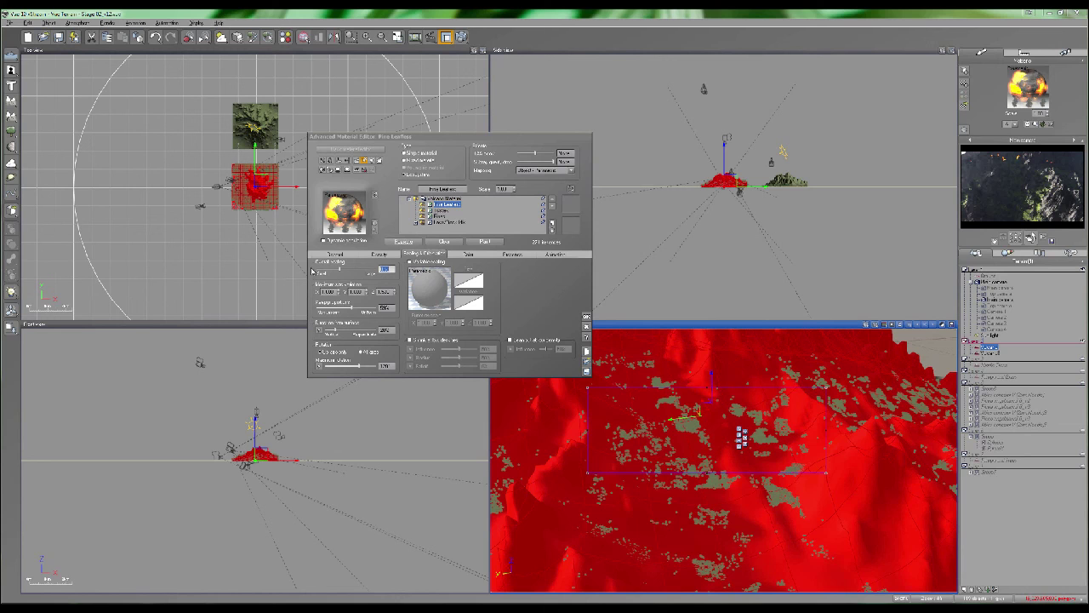
{"action": "key", "text": "Return"}
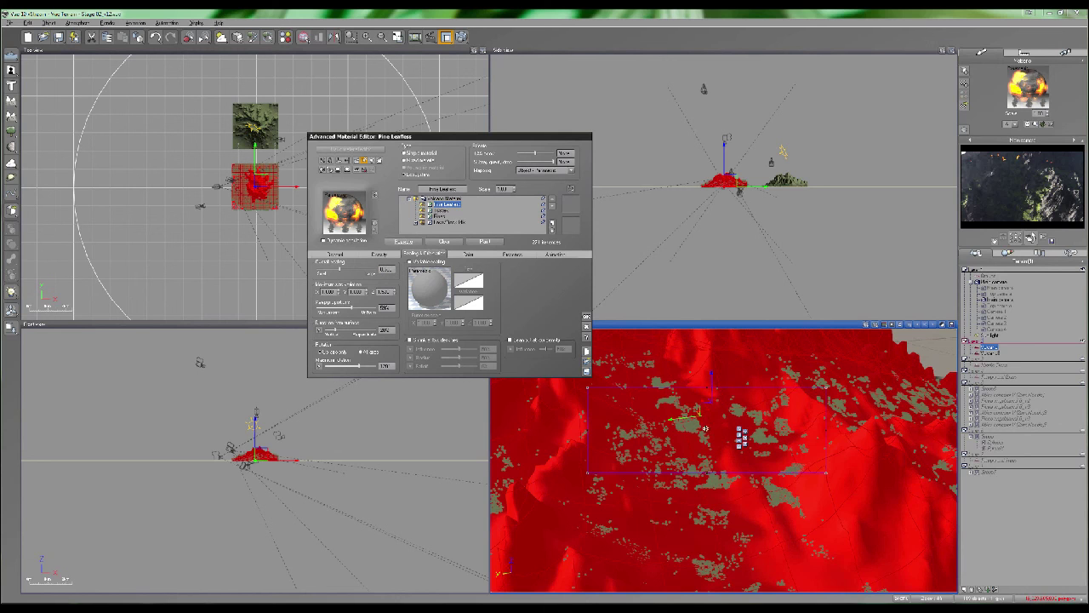
{"action": "right_click_drag", "start_coordinate": [705, 452], "coordinate": [701, 439]}
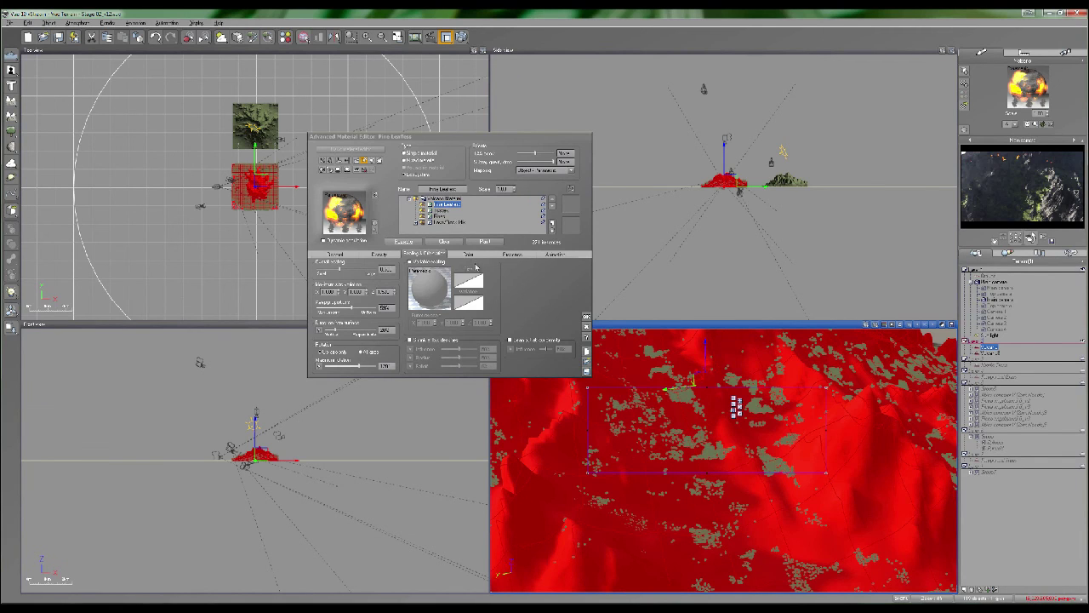
Review the leafless pine layer's color settings and the upper limits of its altitude and slope presence ranges
{"action": "left_click", "coordinate": [467, 254]}
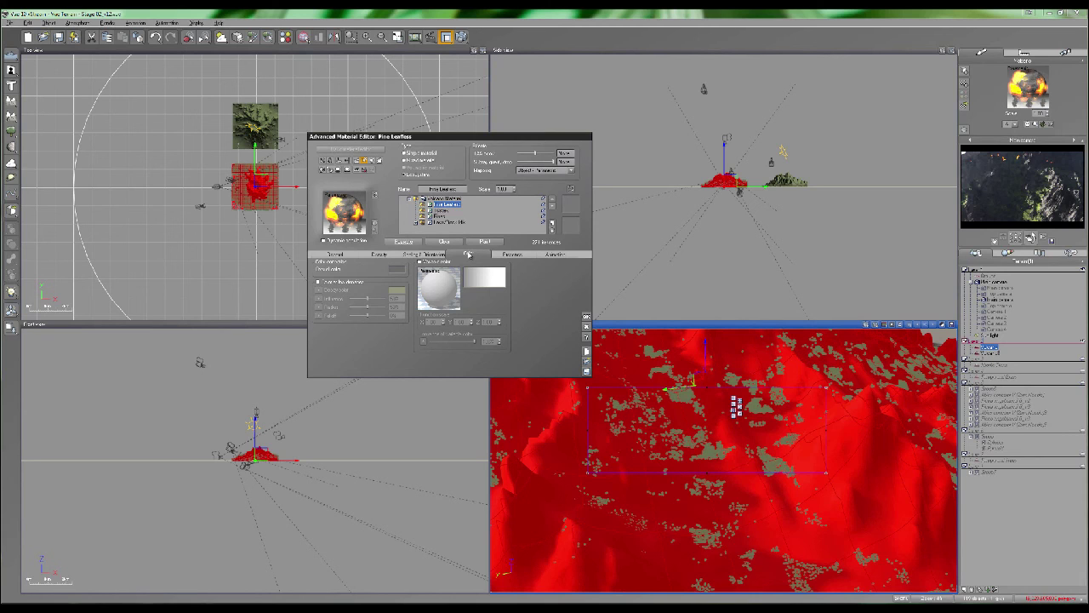
{"action": "left_click", "coordinate": [510, 256]}
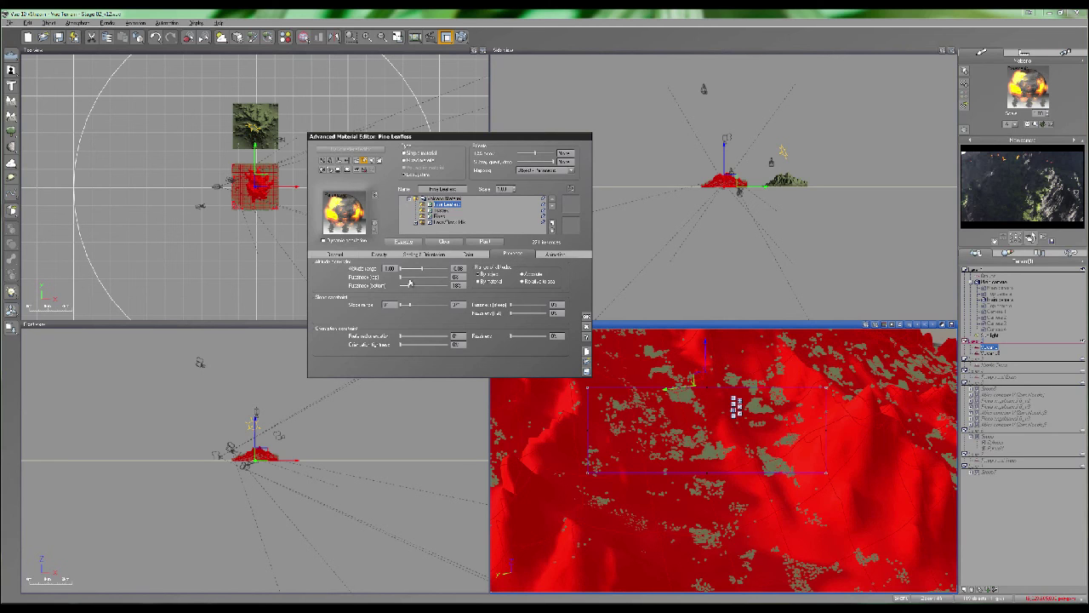
{"action": "left_click", "coordinate": [462, 268]}
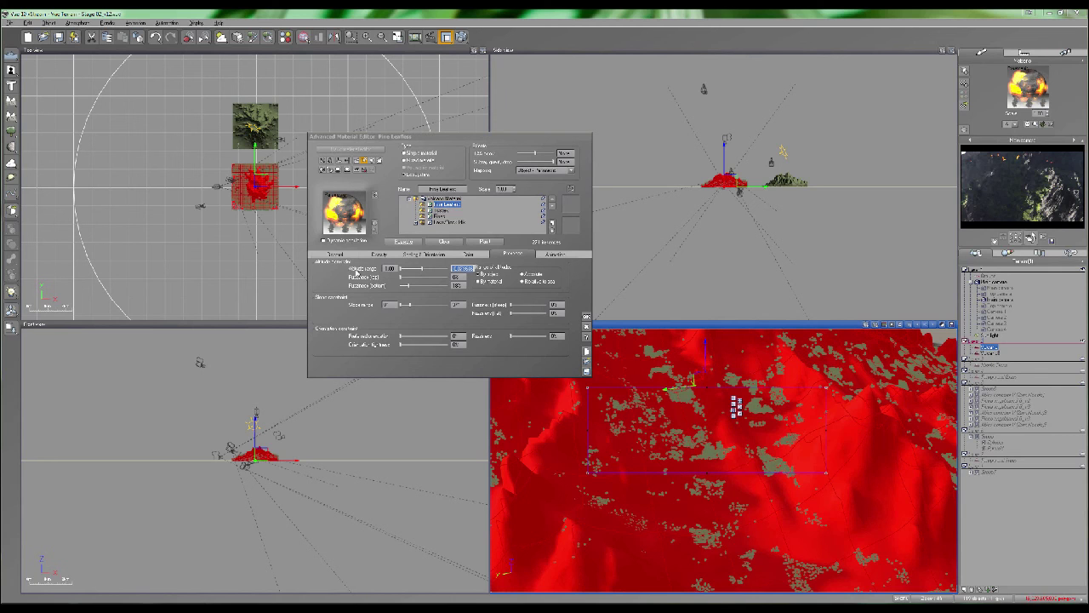
{"action": "left_click", "coordinate": [458, 305]}
Check the leafless pine layer's affinity with other layers, then move it one place down in the layer stack and repopulate it
{"action": "left_click", "coordinate": [335, 253]}
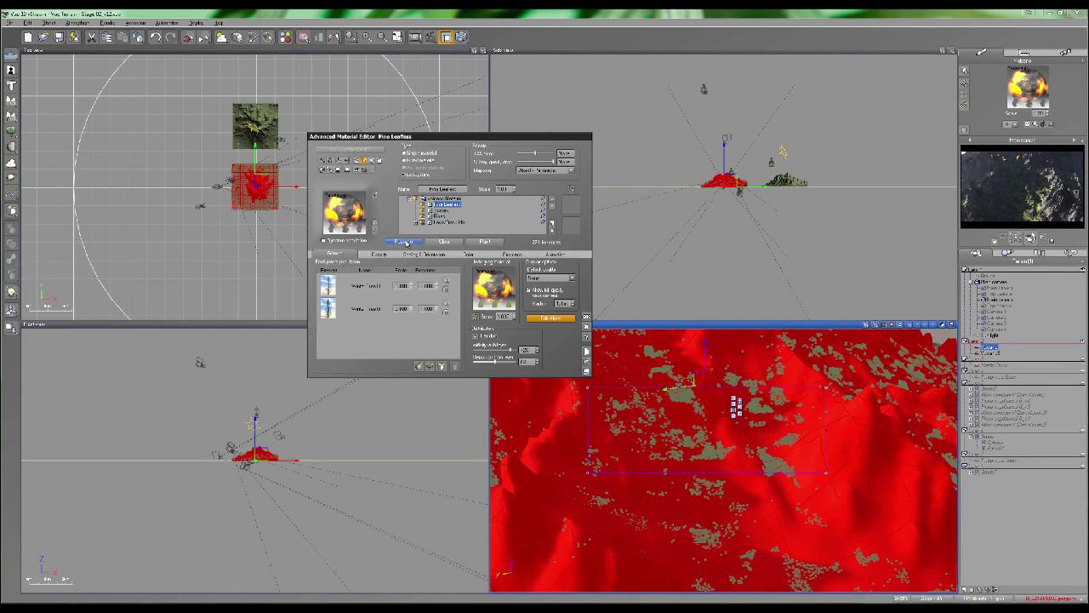
{"action": "left_click", "coordinate": [526, 350]}
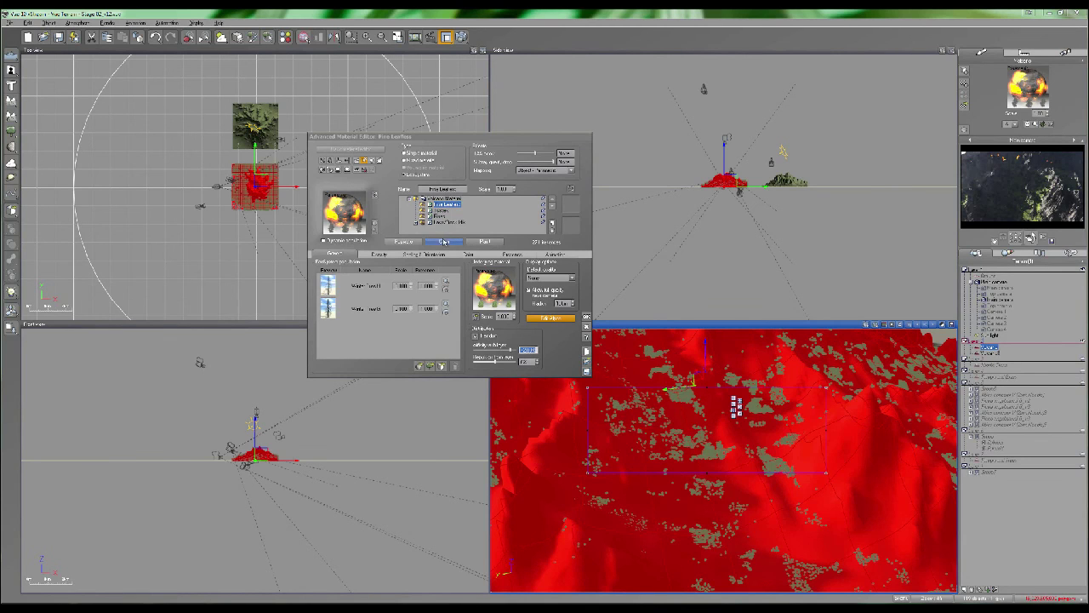
{"action": "left_click", "coordinate": [442, 212]}
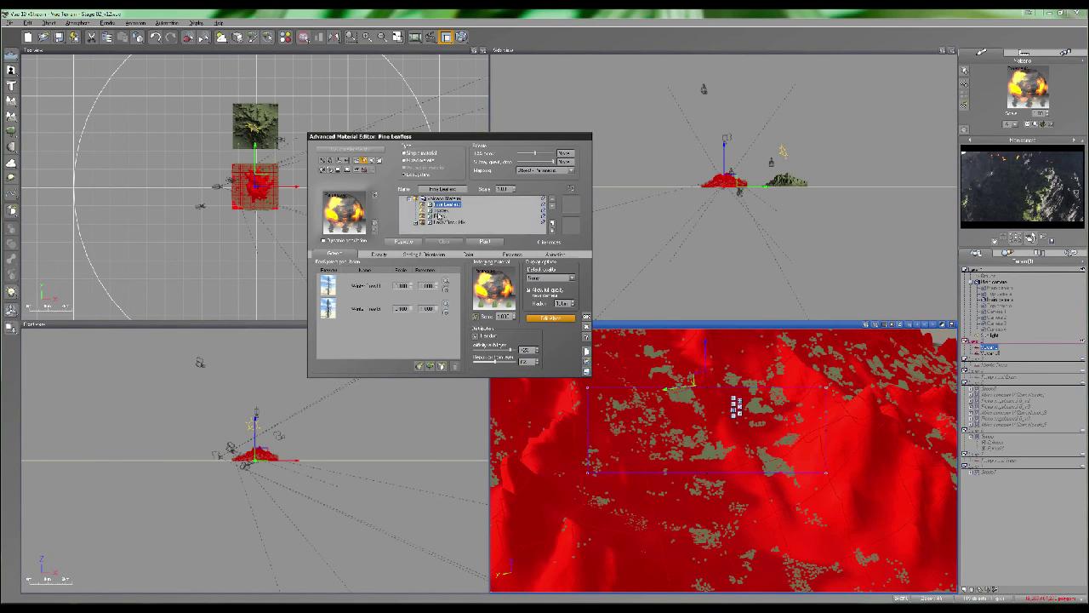
{"action": "left_click", "coordinate": [441, 205]}
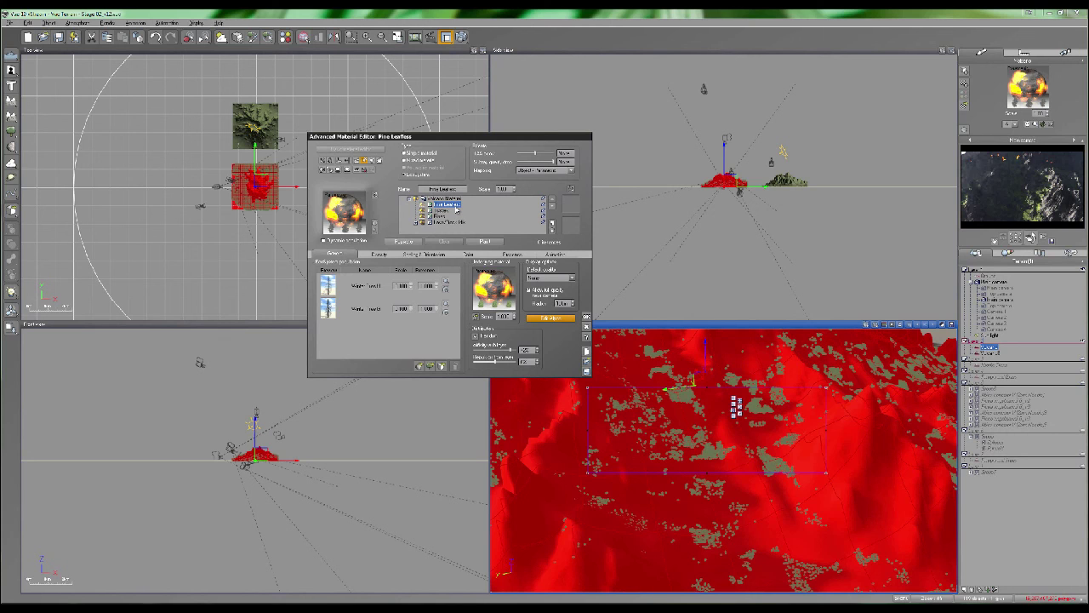
{"action": "left_click", "coordinate": [444, 210]}
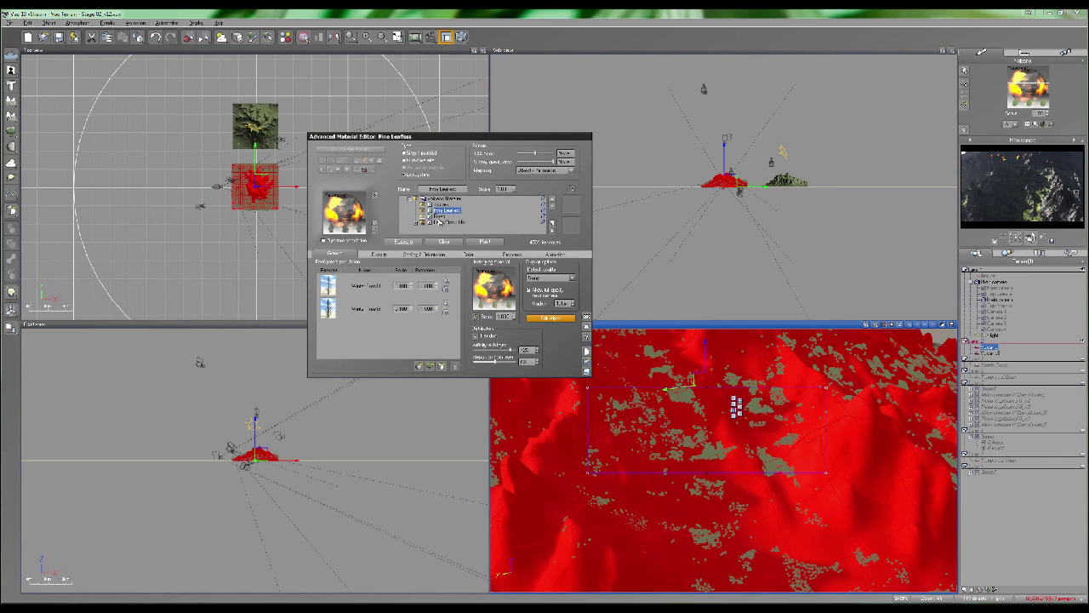
Set the leafless pine layer's default display quality to Billboard and zoom in on the trees in an enlarged camera view
{"action": "mouse_move", "coordinate": [774, 449]}
{"action": "right_mouse_down"}
{"action": "mouse_move", "coordinate": [748, 450]}
{"action": "mouse_move", "coordinate": [740, 409]}
{"action": "mouse_move", "coordinate": [766, 434]}
{"action": "mouse_move", "coordinate": [758, 442]}
{"action": "right_mouse_up"}
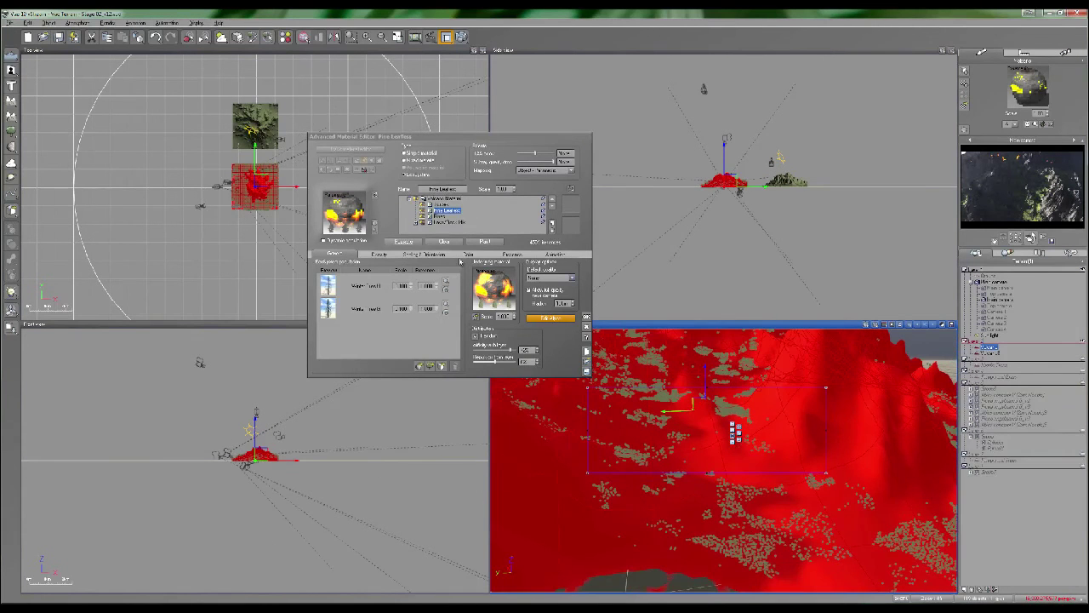
{"action": "left_click", "coordinate": [549, 278]}
{"action": "left_click", "coordinate": [544, 290]}
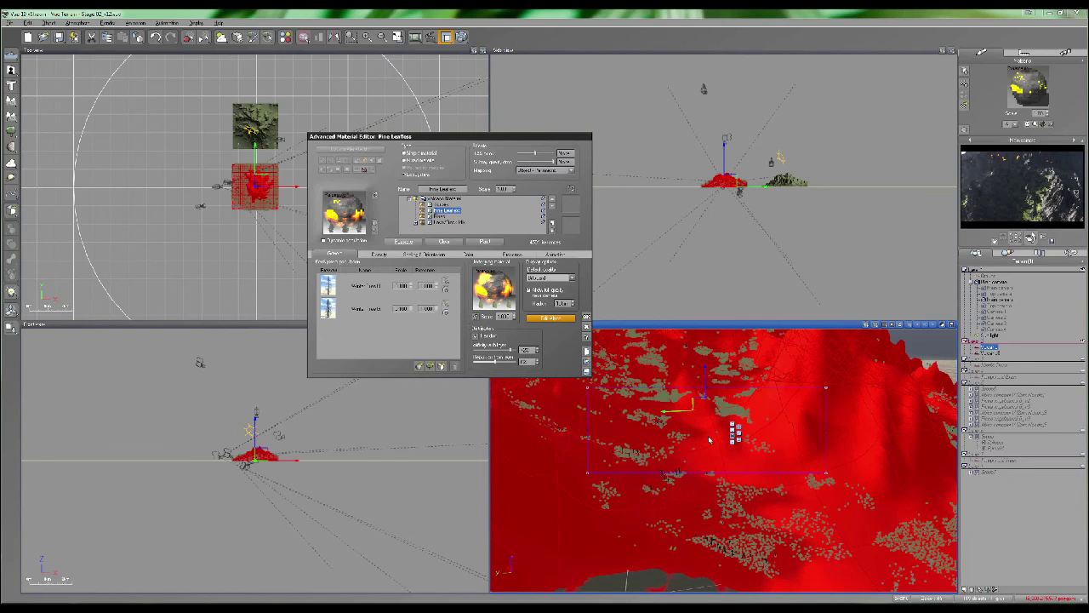
{"action": "double_click", "coordinate": [669, 329]}
{"action": "right_click_drag", "start_coordinate": [671, 391], "coordinate": [647, 400]}
{"action": "scroll", "coordinate": [664, 385], "scroll_direction": "up", "scroll_amount": 3}
{"action": "scroll", "coordinate": [639, 382], "scroll_direction": "up", "scroll_amount": 2}
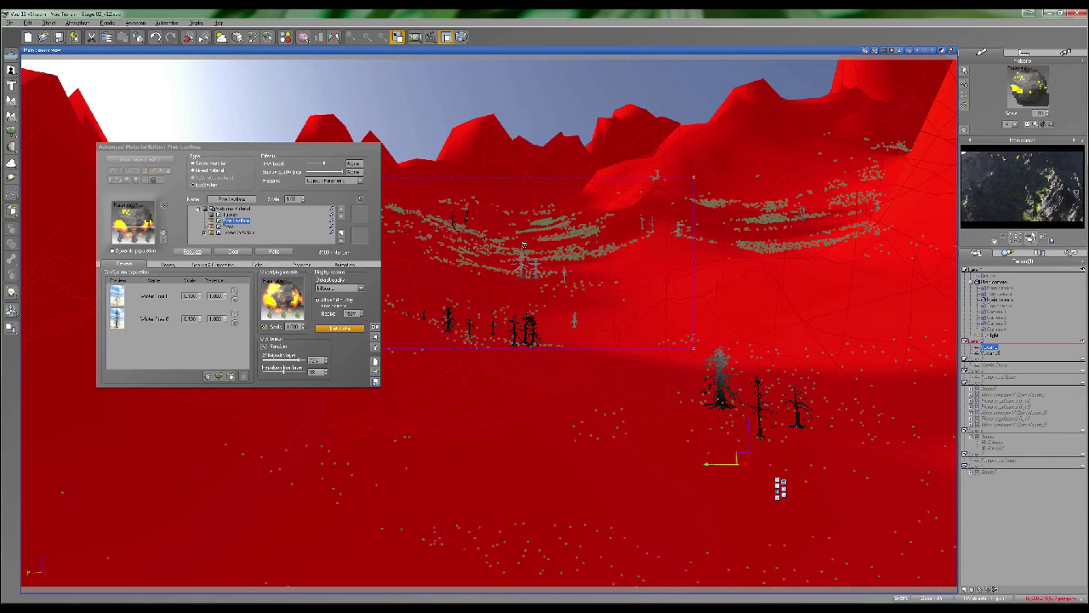
Set the Pines layer's default display quality to Billboard and move the material editor clear of the trees
{"action": "left_click", "coordinate": [228, 226]}
{"action": "left_click", "coordinate": [339, 288]}
{"action": "left_click", "coordinate": [328, 302]}
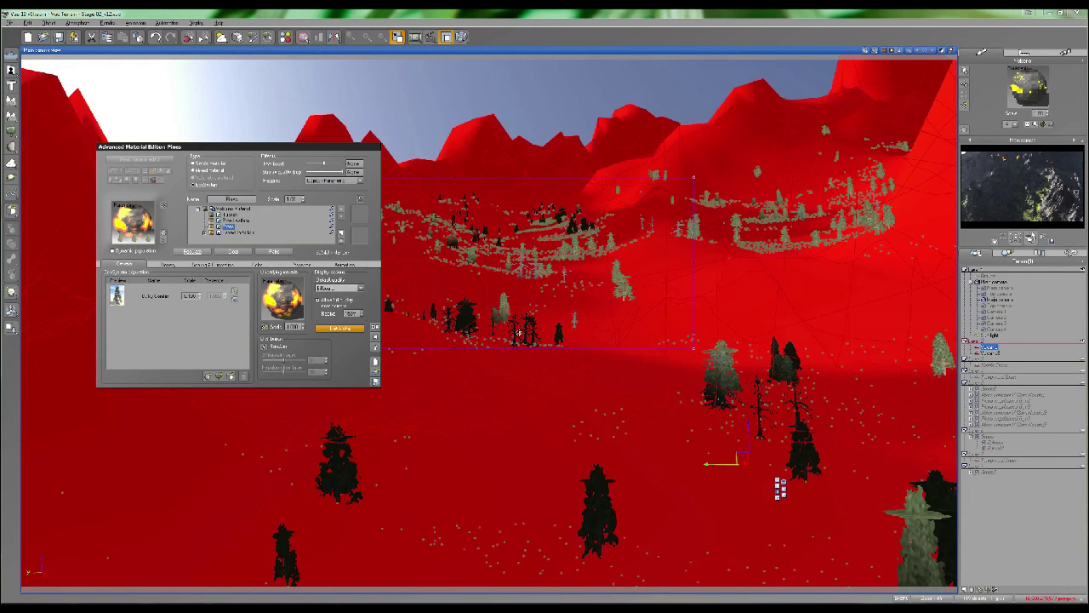
{"action": "left_click_drag", "start_coordinate": [302, 148], "coordinate": [238, 81]}
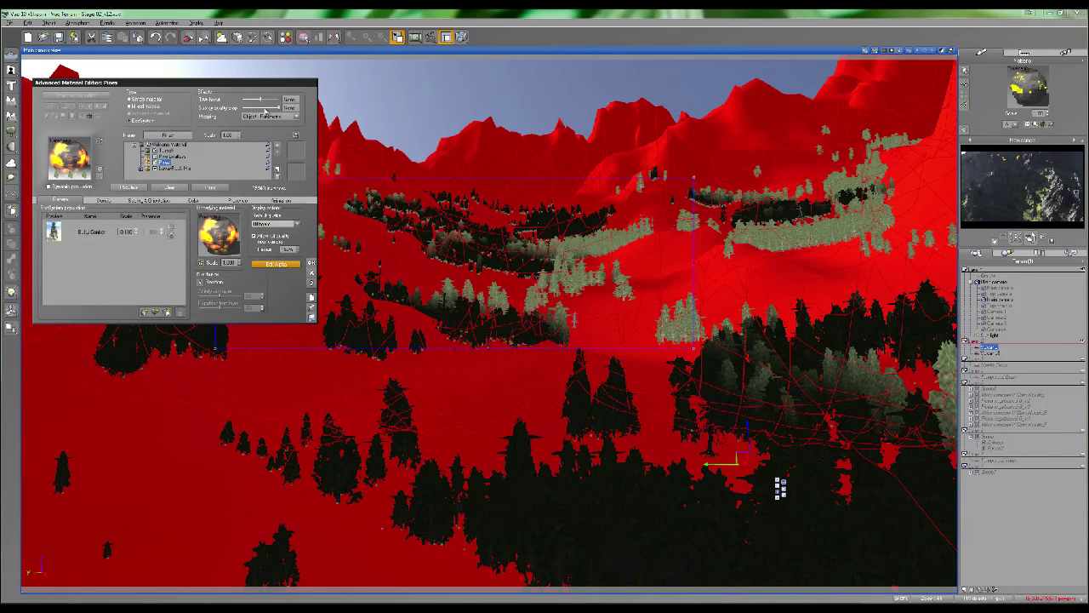
Try Shaded Billboard as the Pines layer's display quality and compare it with the leafless pines from another angle
{"action": "left_click", "coordinate": [274, 224]}
{"action": "left_click", "coordinate": [272, 243]}
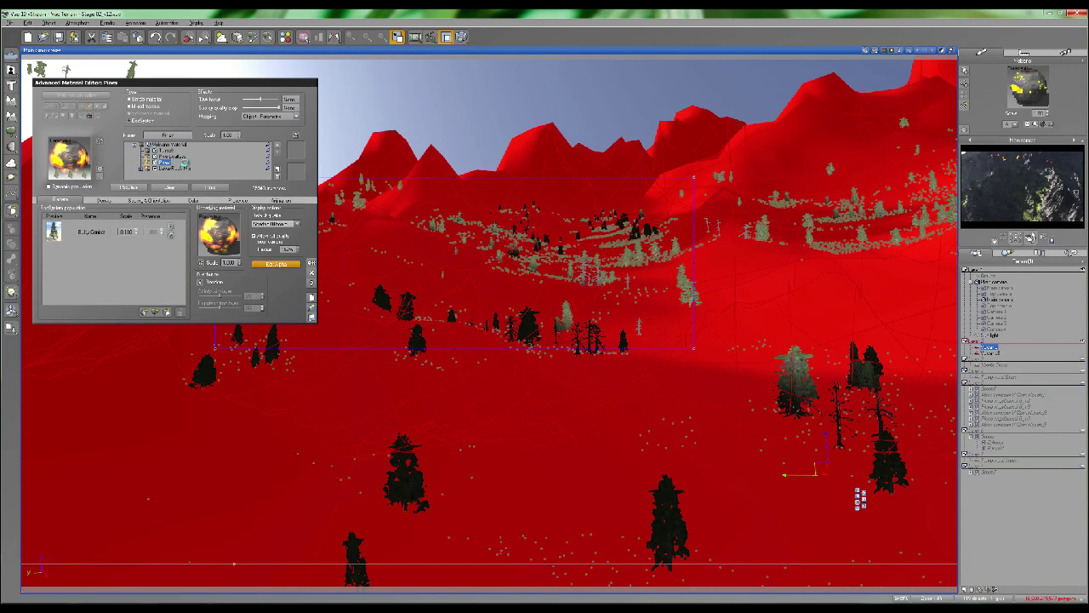
{"action": "left_click", "coordinate": [170, 156]}
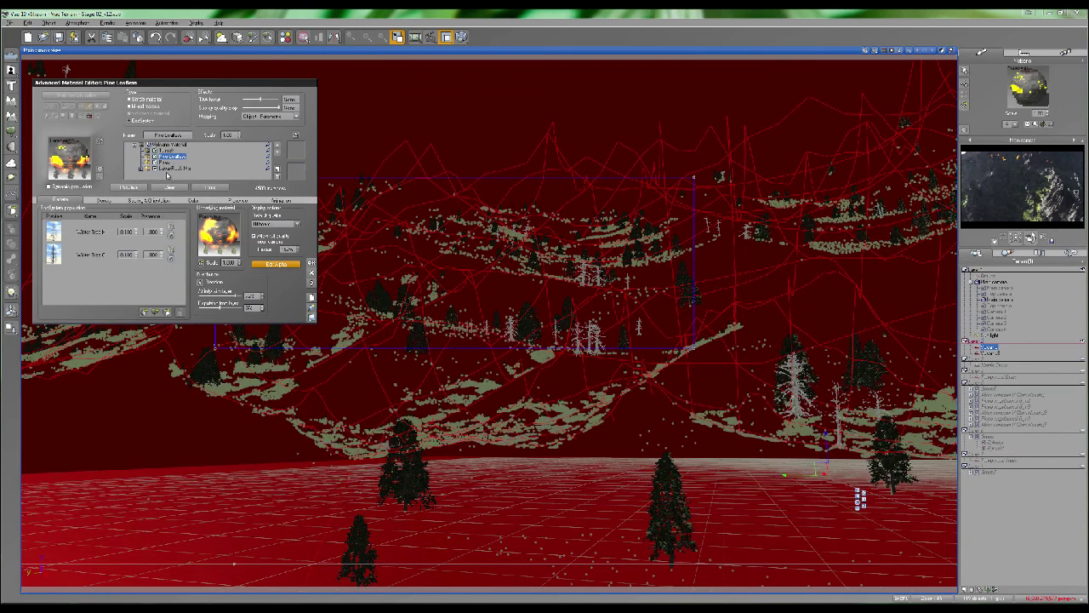
{"action": "right_click_drag", "start_coordinate": [557, 320], "coordinate": [559, 333]}
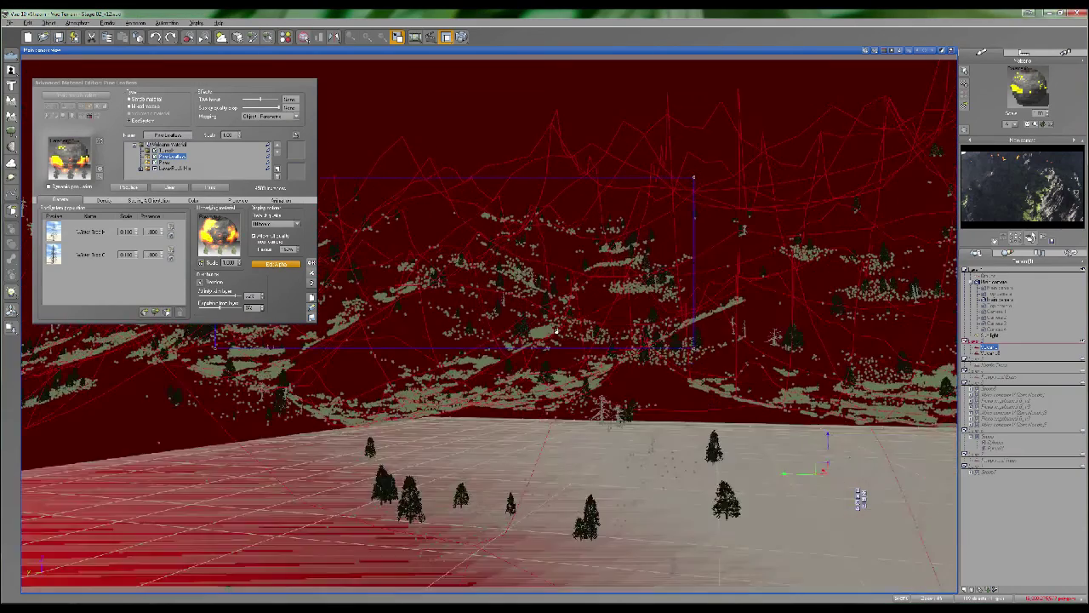
Set the Pines layer's display quality back to Billboard and examine the pine patches across the slopes
{"action": "left_click", "coordinate": [166, 163]}
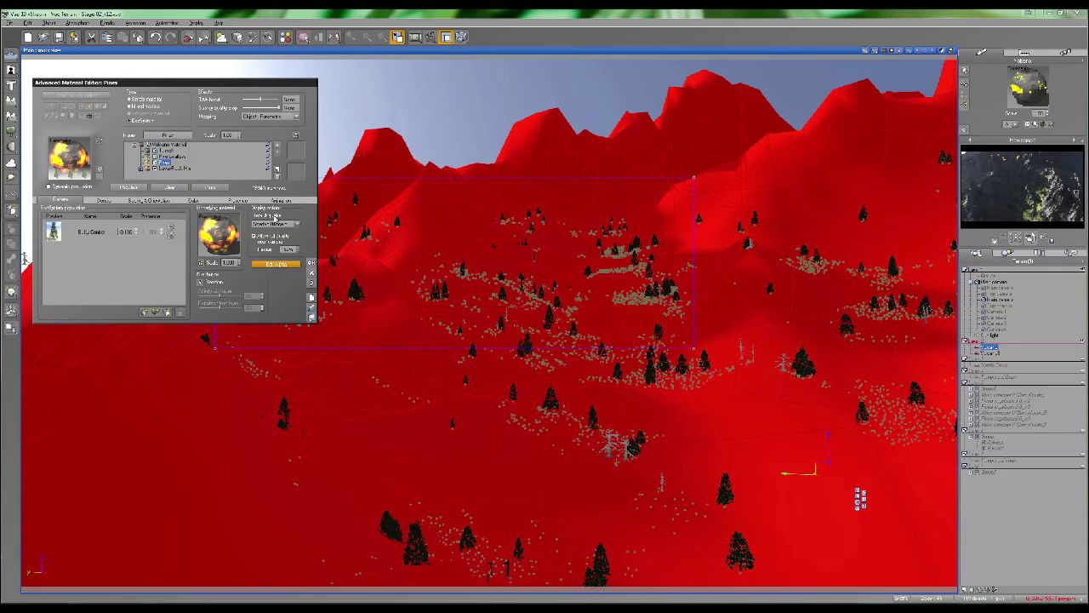
{"action": "left_click", "coordinate": [276, 223]}
{"action": "left_click", "coordinate": [266, 241]}
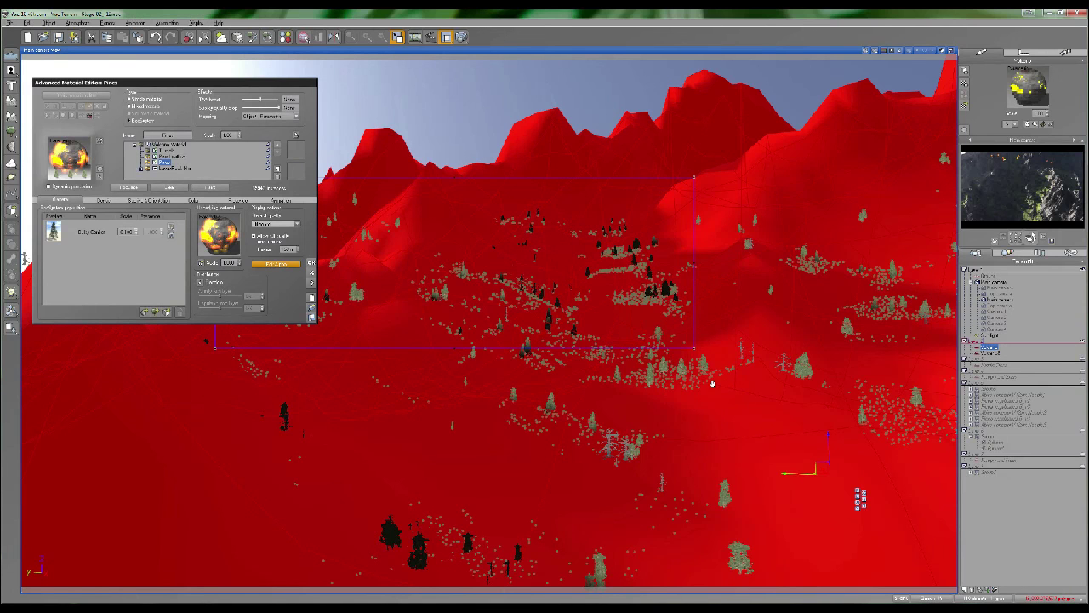
{"action": "mouse_move", "coordinate": [722, 380]}
{"action": "right_mouse_down"}
{"action": "mouse_move", "coordinate": [567, 248]}
{"action": "mouse_move", "coordinate": [544, 244]}
{"action": "right_mouse_up"}
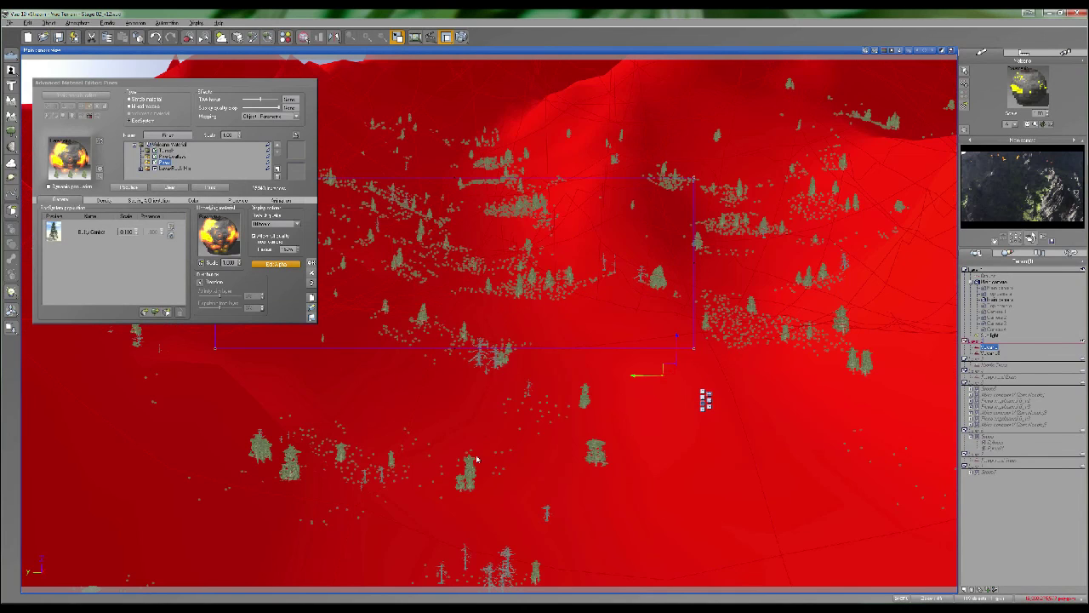
{"action": "mouse_move", "coordinate": [563, 388]}
{"action": "right_mouse_down"}
{"action": "mouse_move", "coordinate": [573, 391]}
{"action": "mouse_move", "coordinate": [559, 405]}
{"action": "right_mouse_up"}
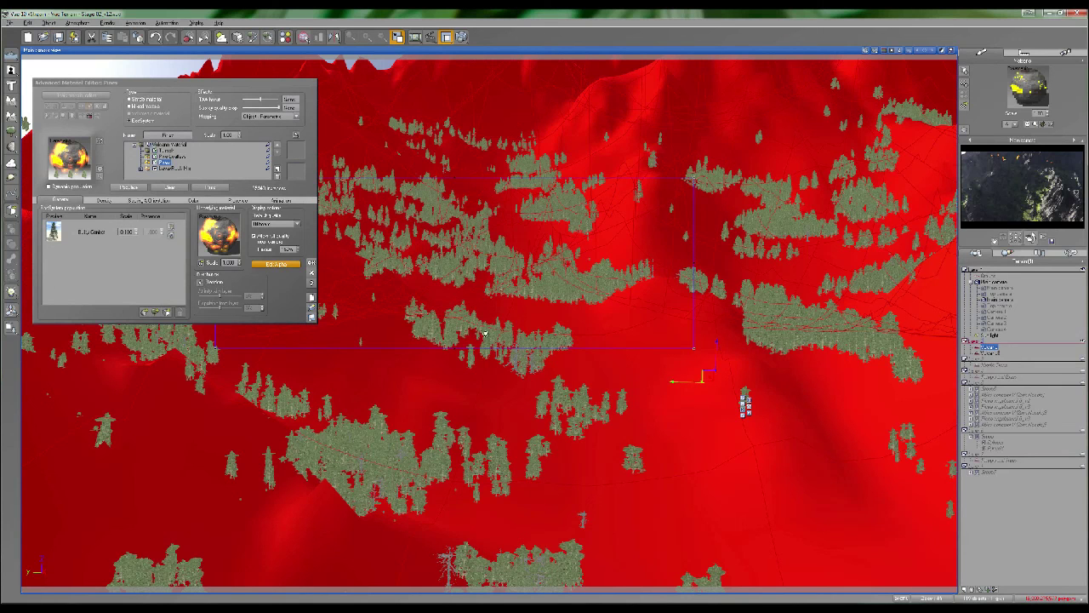
Set the Pines layer's default display quality to None
{"action": "left_click", "coordinate": [172, 156]}
{"action": "left_click", "coordinate": [167, 150]}
{"action": "left_click", "coordinate": [171, 156]}
{"action": "left_click", "coordinate": [166, 162]}
{"action": "left_click", "coordinate": [273, 224]}
{"action": "left_click", "coordinate": [262, 232]}
Set the leafless pine layer's default display quality to None
{"action": "left_click", "coordinate": [173, 157]}
{"action": "left_click", "coordinate": [272, 223]}
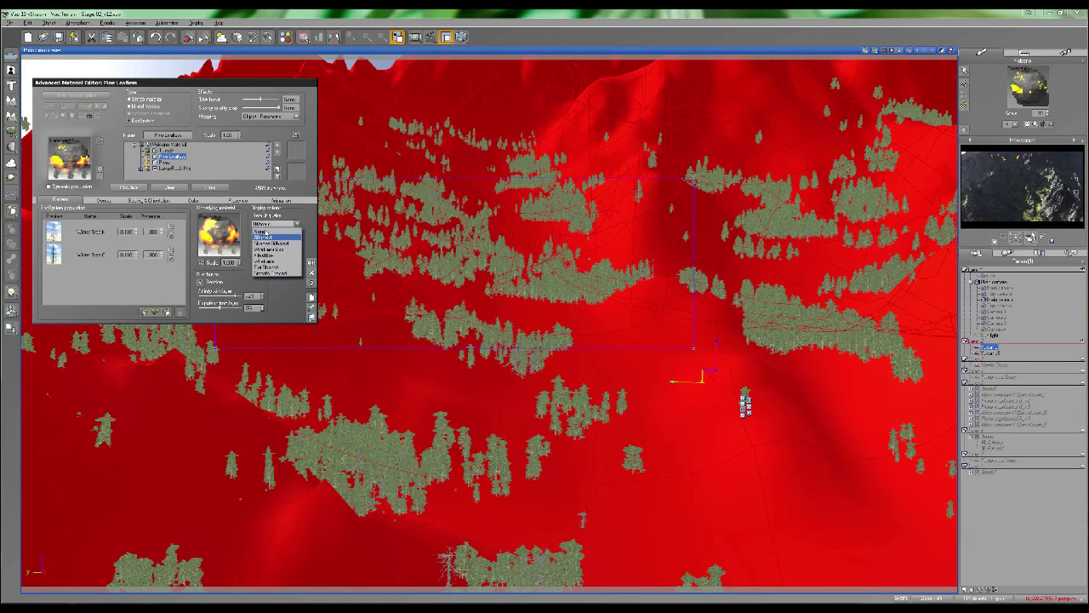
{"action": "left_click", "coordinate": [270, 235]}
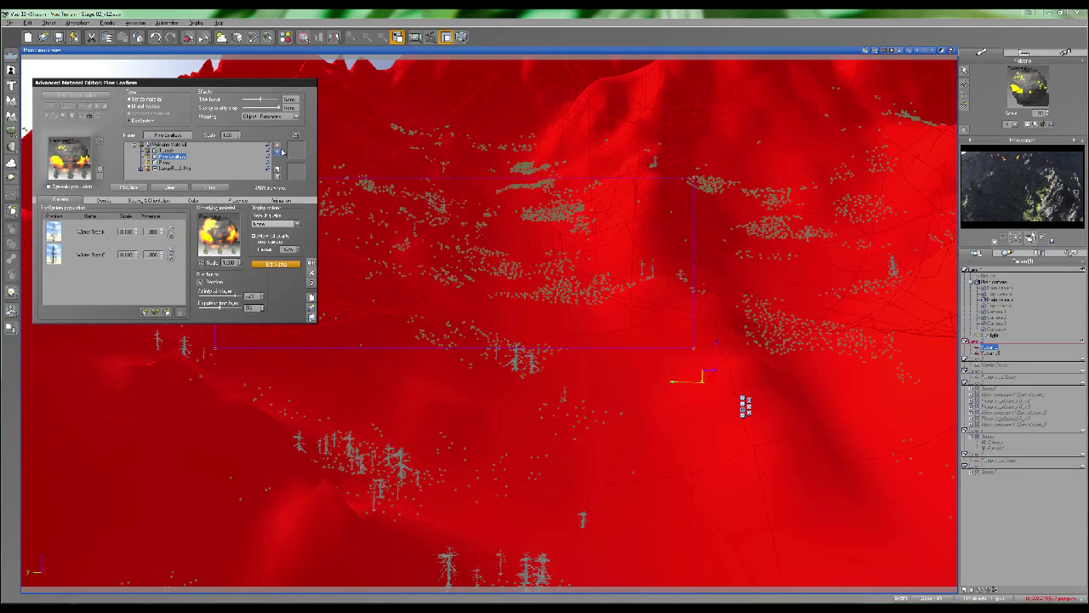
Move the leafless pine layer back to the top of the ecosystem layers and show the density settings of the layer directly below it
{"action": "left_click", "coordinate": [170, 157]}
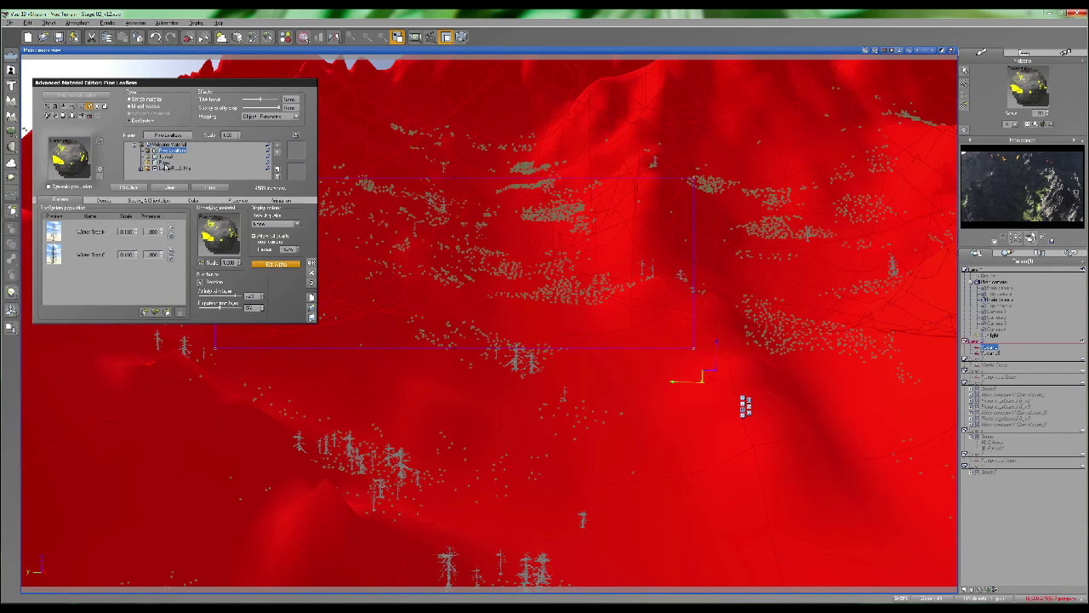
{"action": "left_click", "coordinate": [167, 158]}
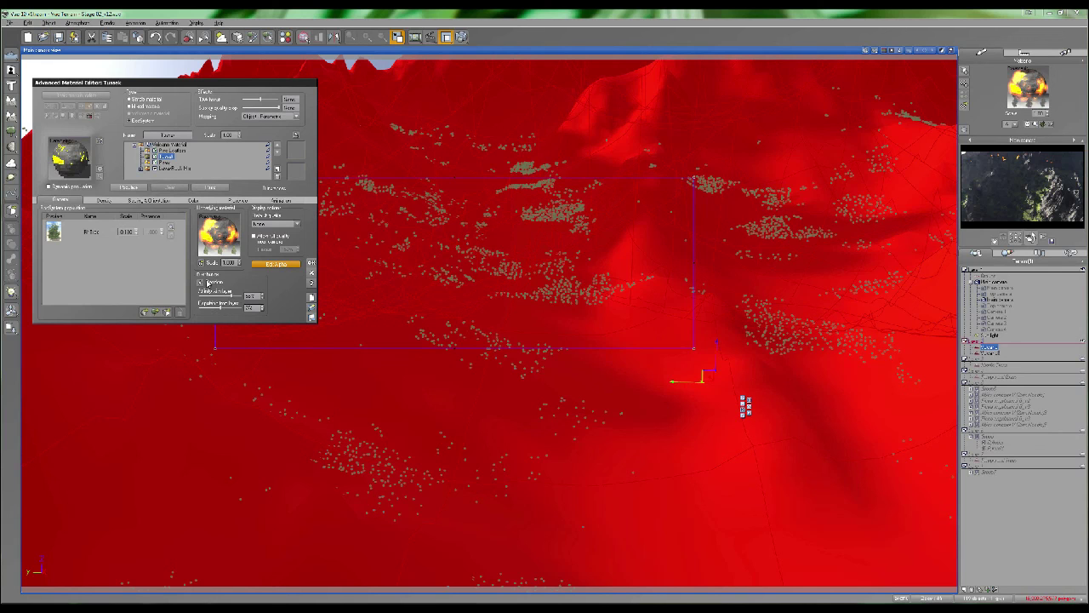
{"action": "left_click", "coordinate": [130, 188]}
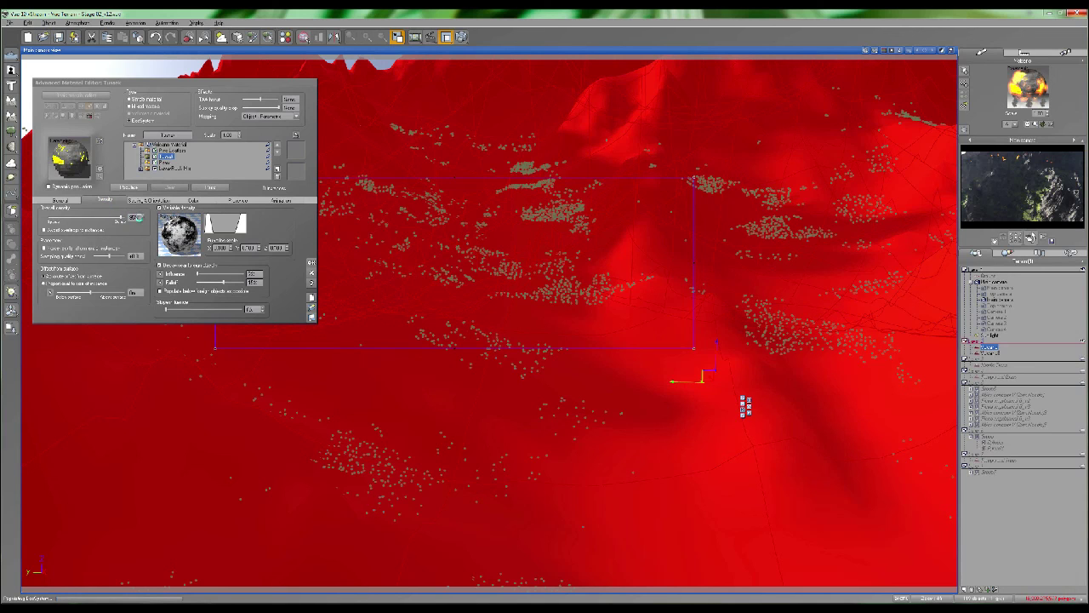
{"action": "left_click", "coordinate": [241, 222]}
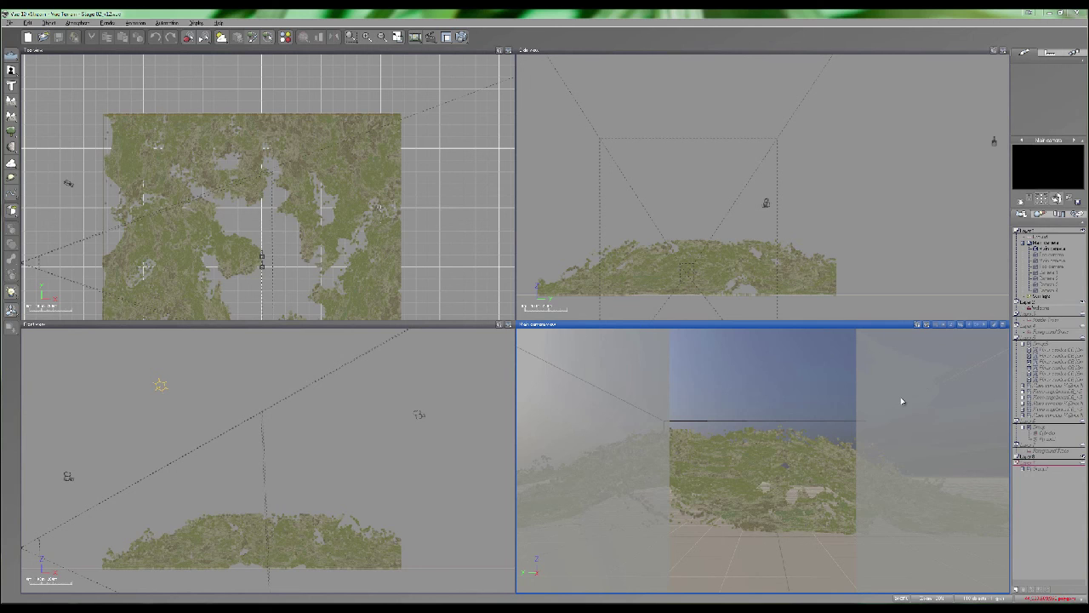
{"action": "right_click", "coordinate": [688, 245]}
{"action": "left_click", "coordinate": [712, 24]}
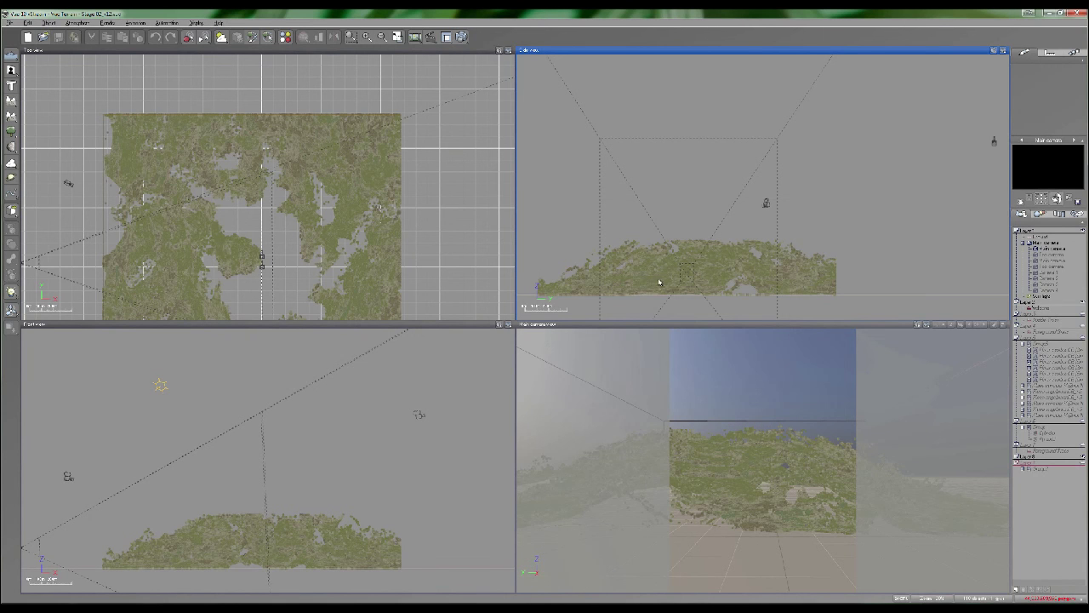
Select the volcano and reframe the enlarged main camera view to look across the plant-covered slopes up to the ridge
{"action": "left_click", "coordinate": [1044, 308]}
{"action": "right_click_drag", "start_coordinate": [771, 498], "coordinate": [722, 325]}
{"action": "double_click", "coordinate": [723, 325]}
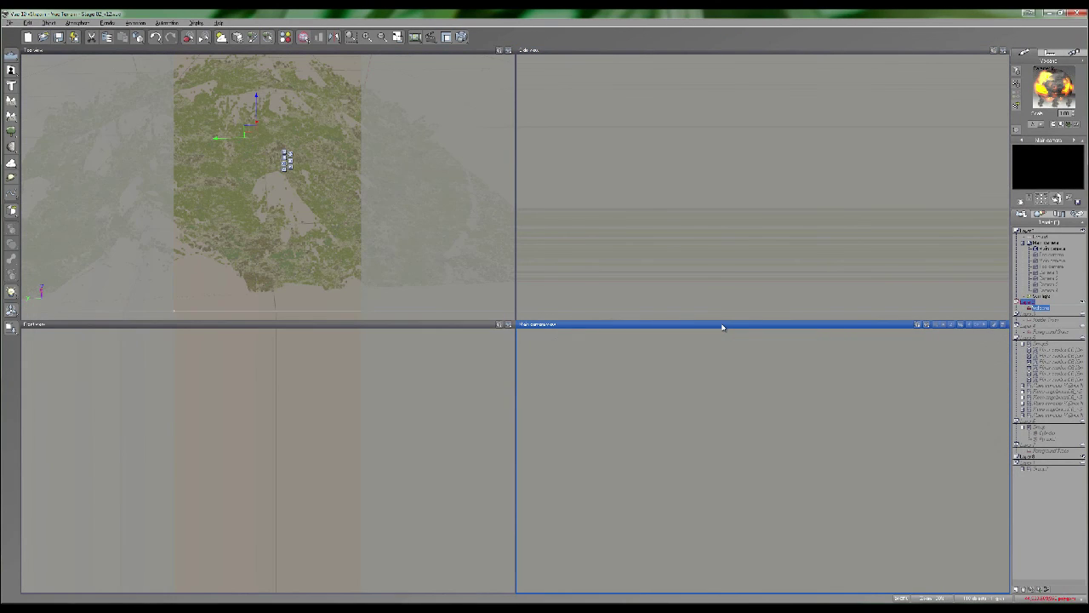
{"action": "double_click", "coordinate": [722, 327]}
{"action": "mouse_move", "coordinate": [644, 323]}
{"action": "right_mouse_down"}
{"action": "mouse_move", "coordinate": [613, 330]}
{"action": "mouse_move", "coordinate": [658, 320]}
{"action": "right_mouse_up"}
{"action": "left_click_drag", "start_coordinate": [658, 320], "coordinate": [653, 361]}
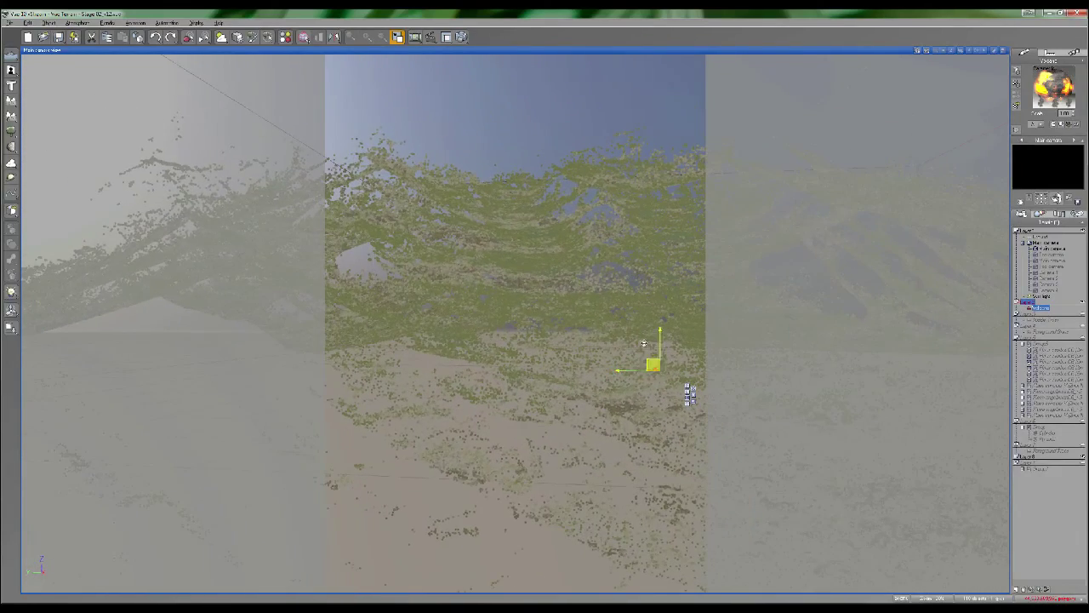
{"action": "left_click", "coordinate": [460, 37]}
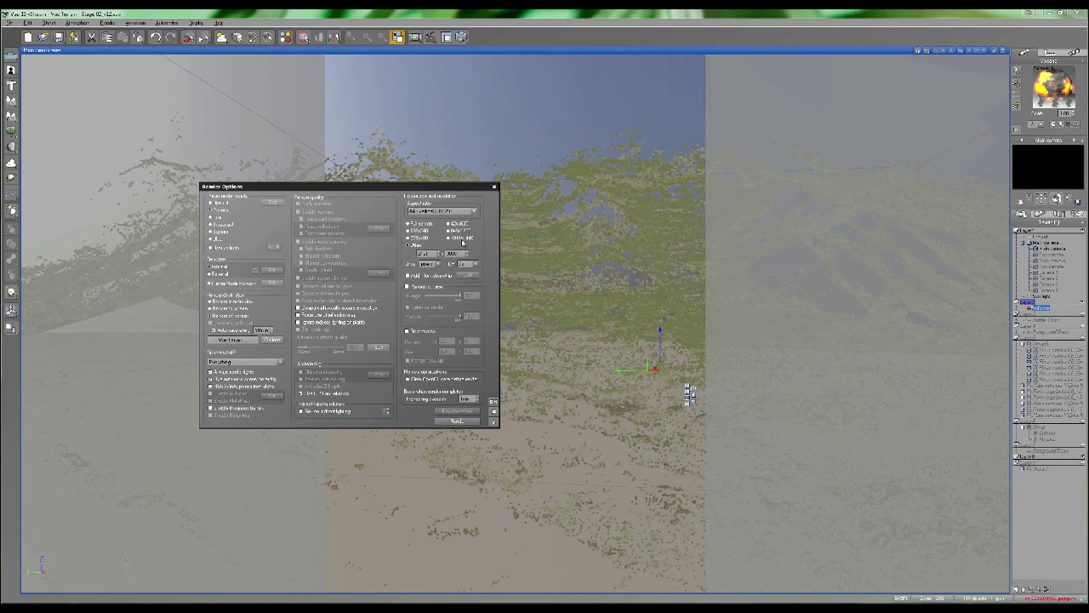
{"action": "left_click", "coordinate": [458, 420]}
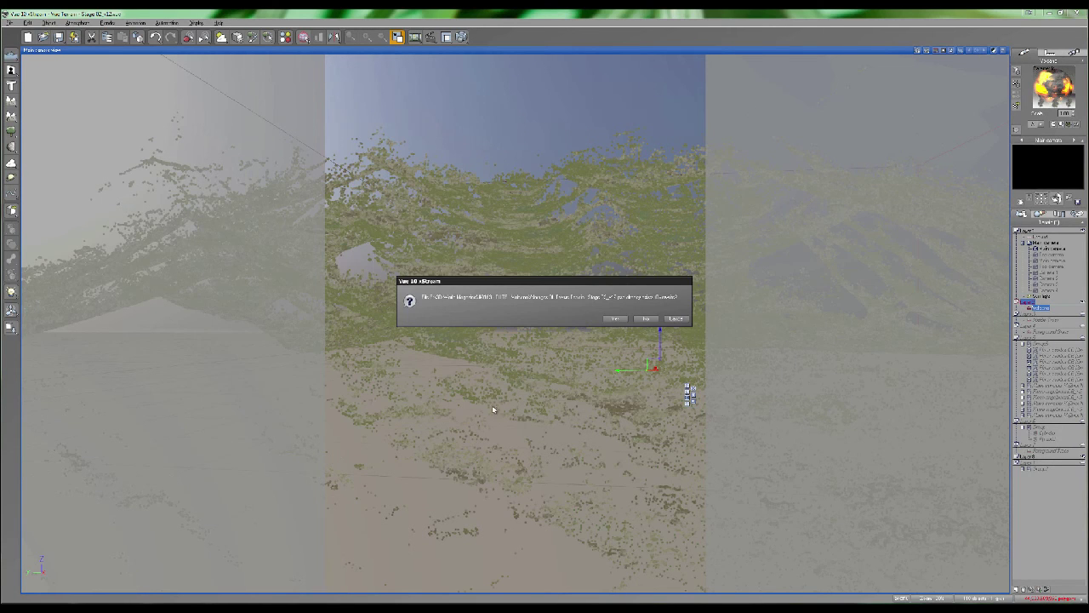
{"action": "left_click", "coordinate": [679, 320]}
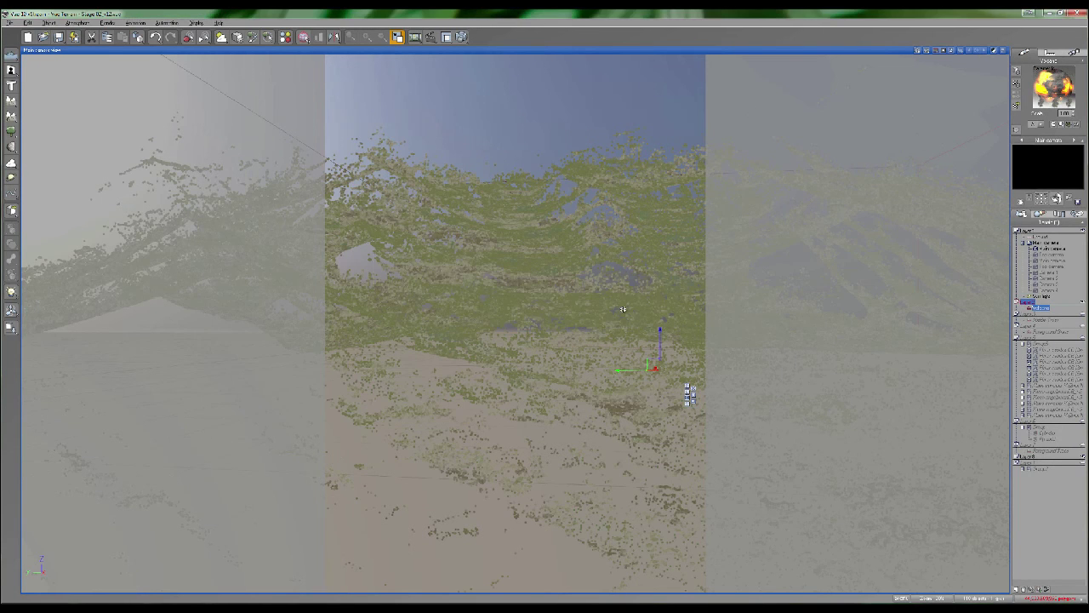
Turn off saving the render to disk and render the reframed main camera view
{"action": "left_click", "coordinate": [462, 37]}
{"action": "left_click", "coordinate": [215, 323]}
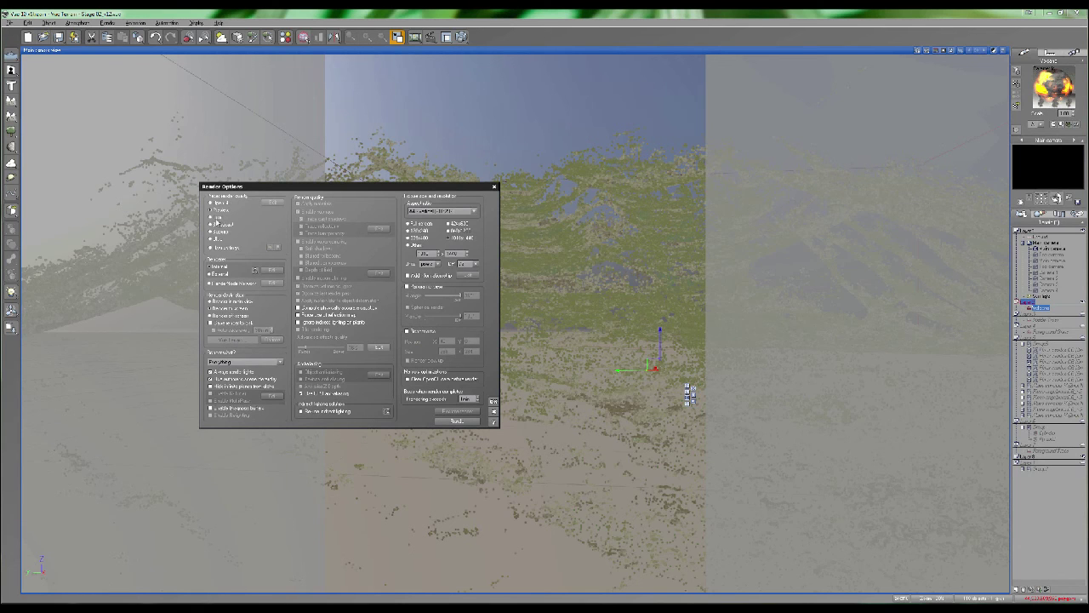
{"action": "left_click", "coordinate": [457, 421]}
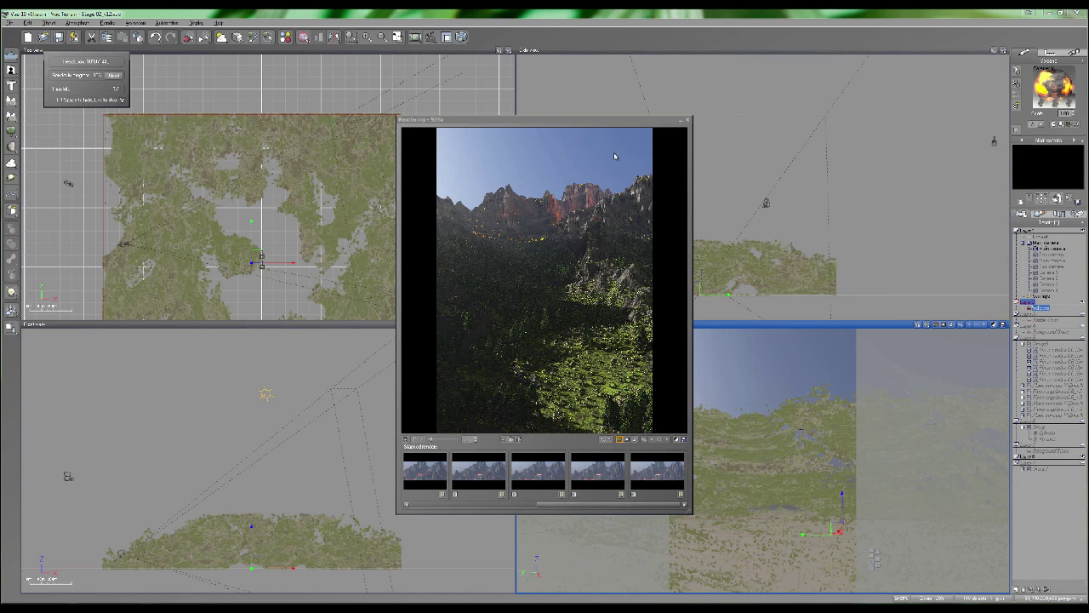
Examine the tree distribution on the sunlit and shaded volcano slopes in the enlarged render, up close and as a whole
{"action": "left_click_drag", "start_coordinate": [557, 119], "coordinate": [444, 40]}
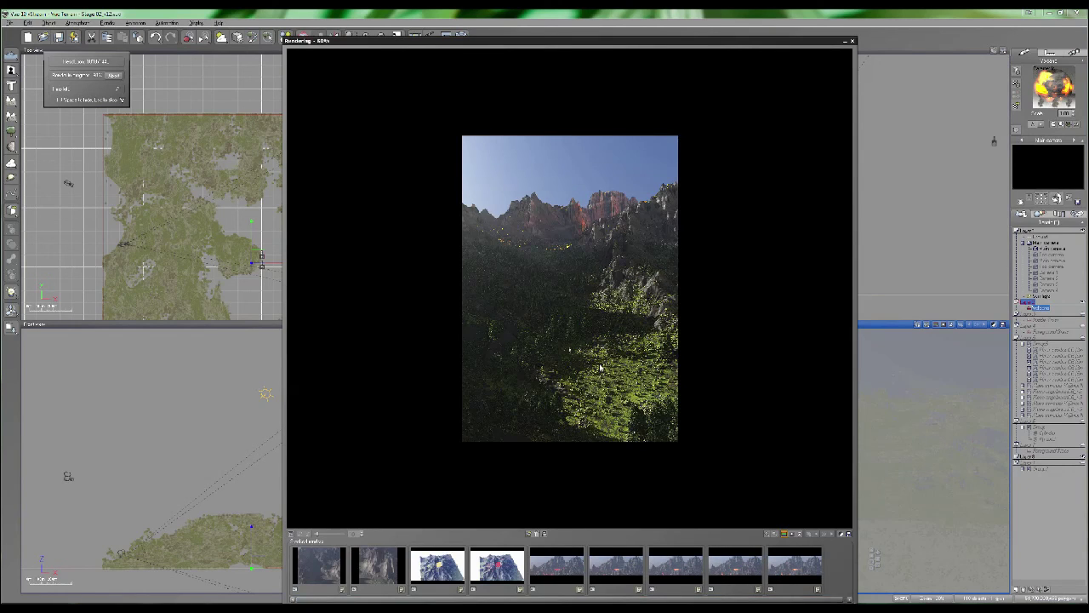
{"action": "scroll", "coordinate": [595, 374], "scroll_direction": "up", "scroll_amount": 3}
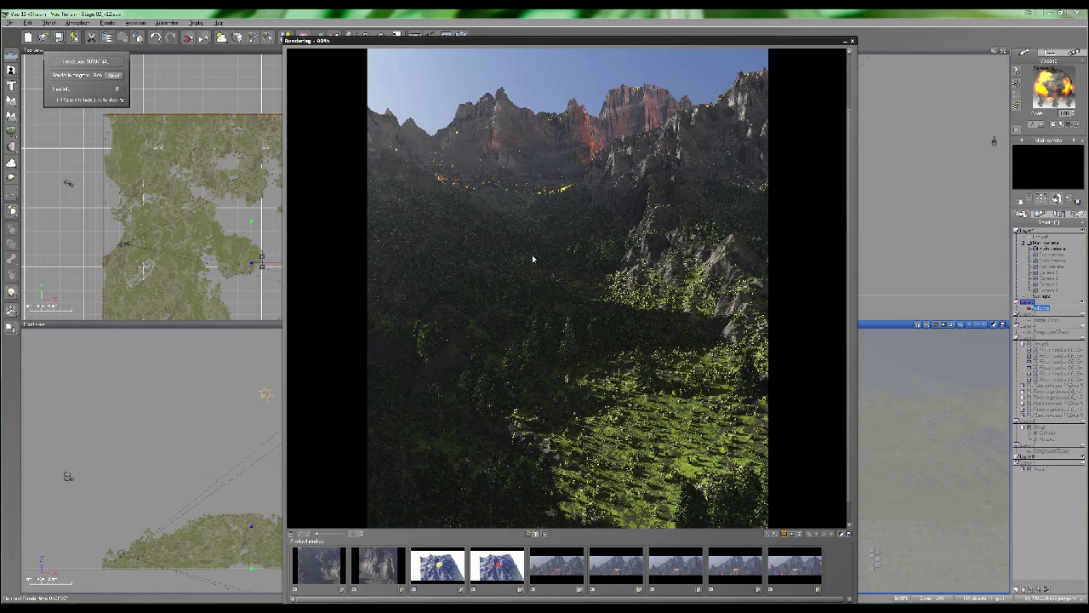
{"action": "scroll", "coordinate": [622, 307], "scroll_direction": "up", "scroll_amount": 4}
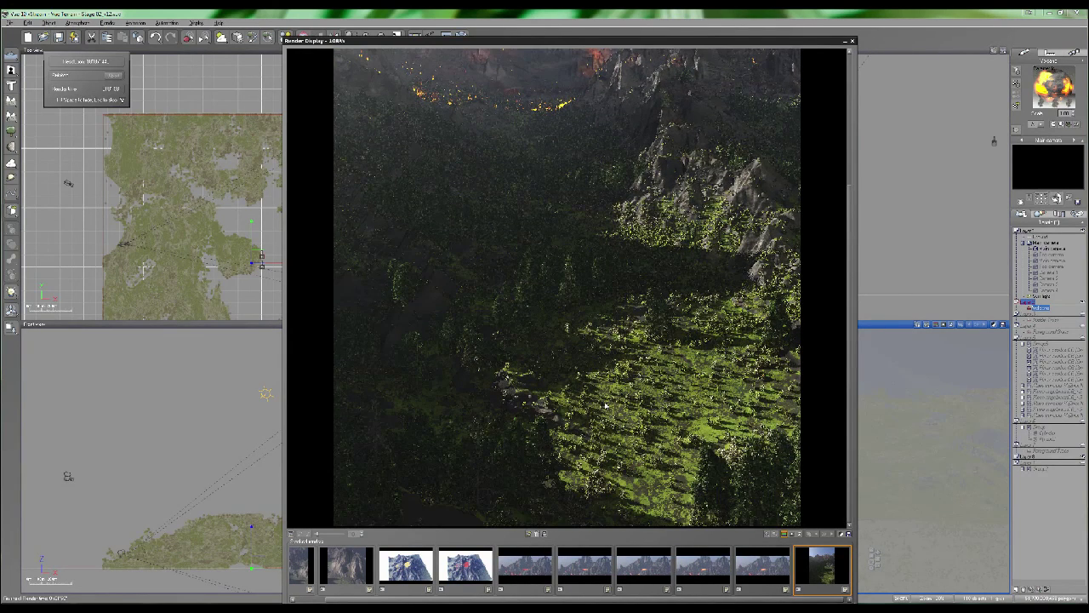
{"action": "left_click_drag", "start_coordinate": [635, 332], "coordinate": [636, 386]}
{"action": "scroll", "coordinate": [636, 387], "scroll_direction": "up", "scroll_amount": 1}
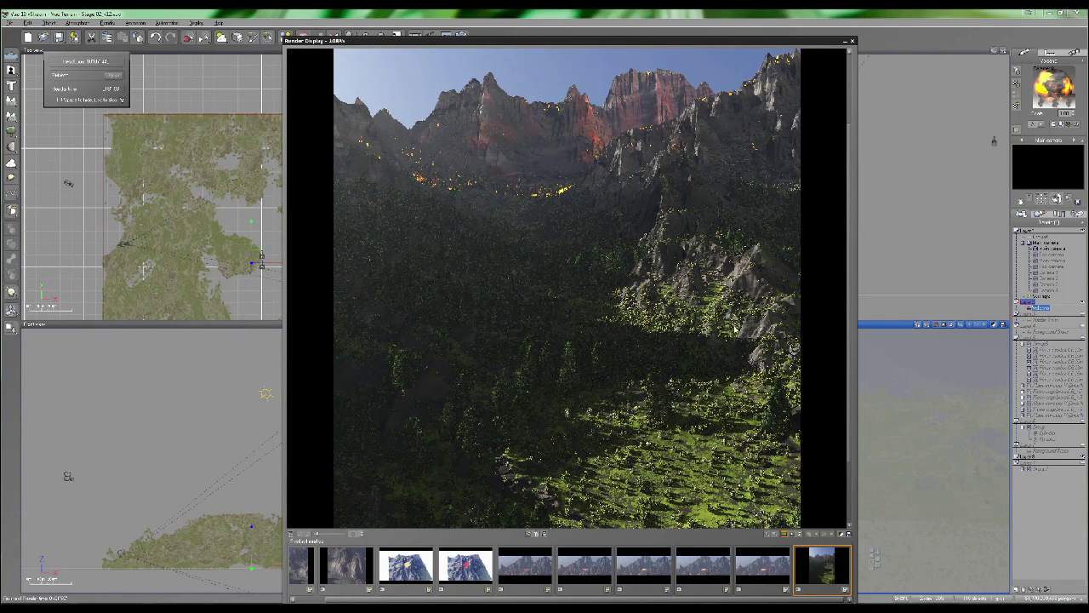
{"action": "scroll", "coordinate": [719, 319], "scroll_direction": "down", "scroll_amount": 2}
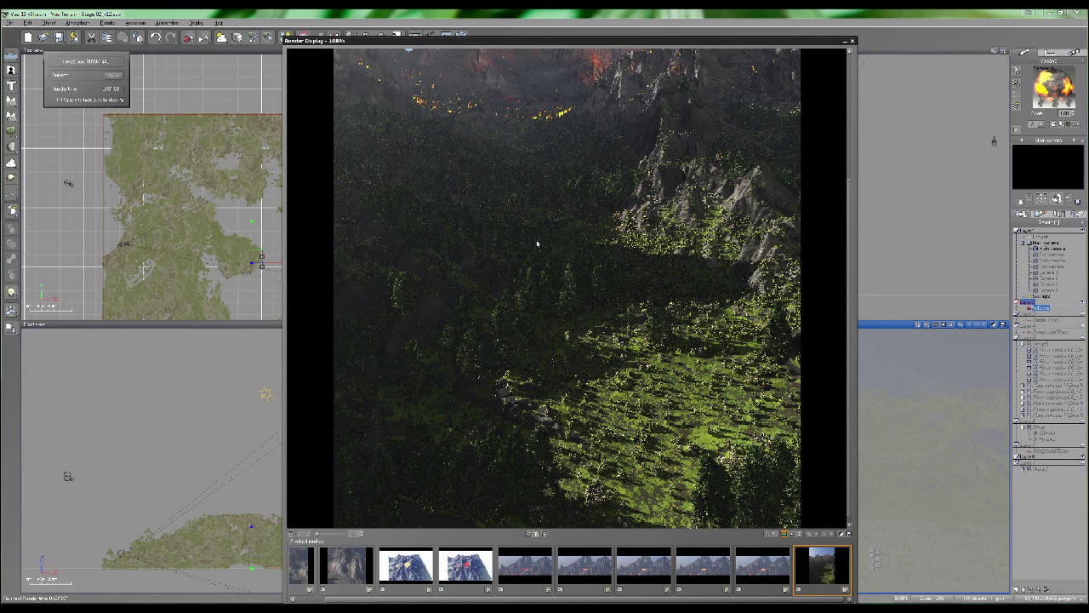
{"action": "scroll", "coordinate": [674, 364], "scroll_direction": "down", "scroll_amount": 1}
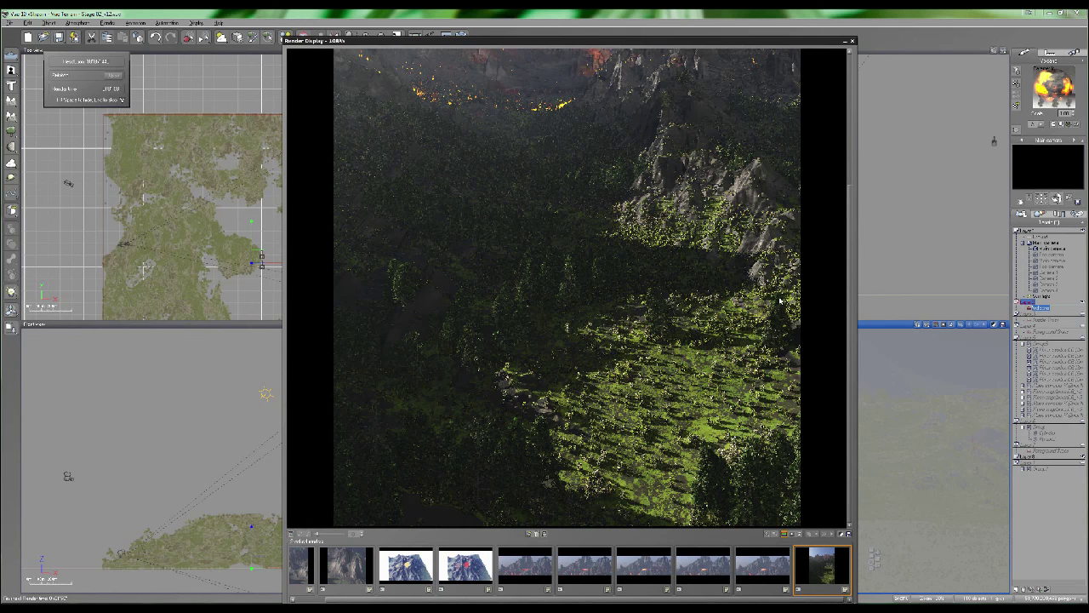
{"action": "scroll", "coordinate": [595, 306], "scroll_direction": "up", "scroll_amount": 5}
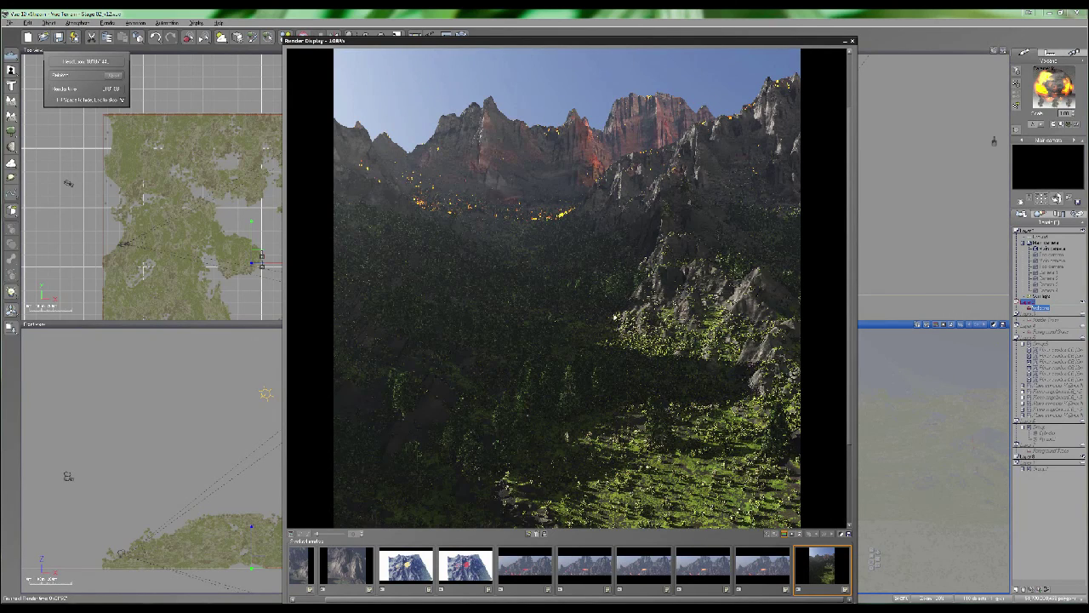
{"action": "scroll", "coordinate": [530, 308], "scroll_direction": "up", "scroll_amount": 2}
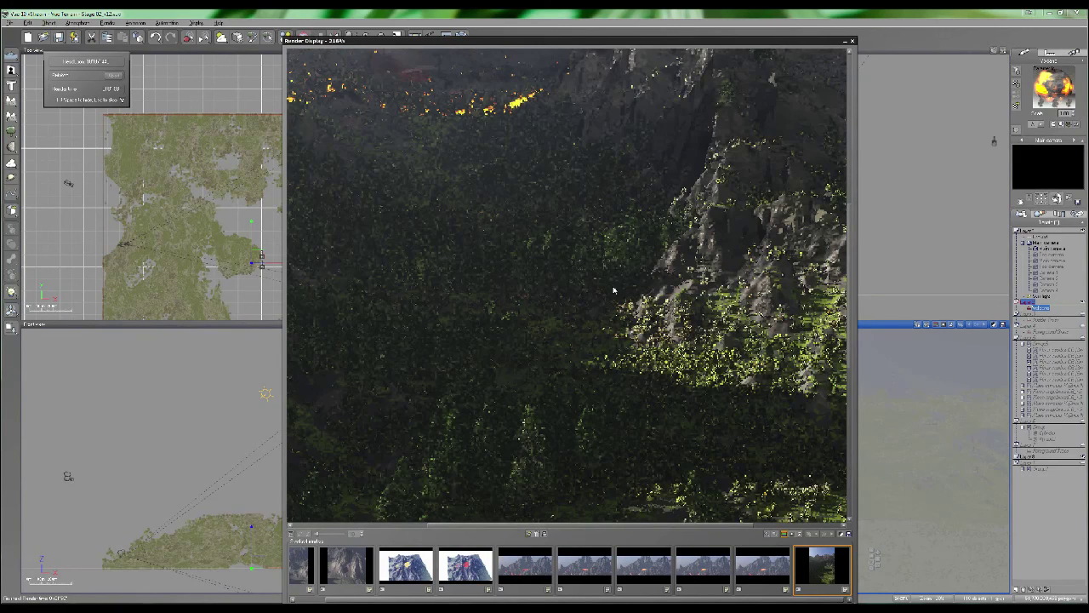
{"action": "scroll", "coordinate": [634, 273], "scroll_direction": "down", "scroll_amount": 4}
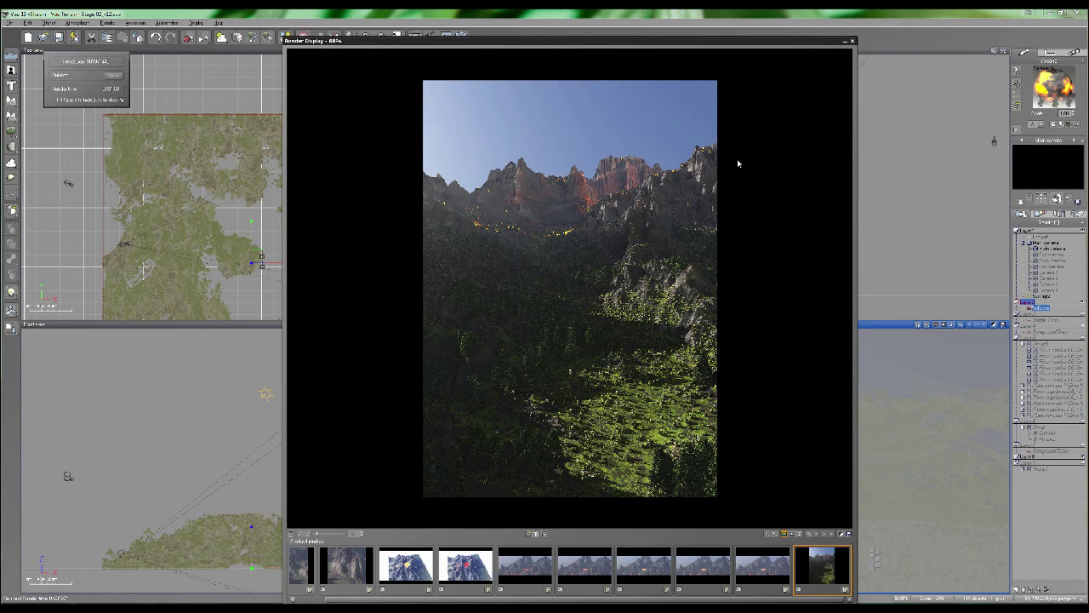
{"action": "left_click", "coordinate": [852, 40]}
Reframe the main camera to look down into the volcano's slopes from a higher viewpoint and render the view
{"action": "mouse_move", "coordinate": [767, 412]}
{"action": "right_mouse_down"}
{"action": "mouse_move", "coordinate": [768, 391]}
{"action": "mouse_move", "coordinate": [767, 413]}
{"action": "right_mouse_up"}
{"action": "right_click_drag", "start_coordinate": [766, 451], "coordinate": [776, 395]}
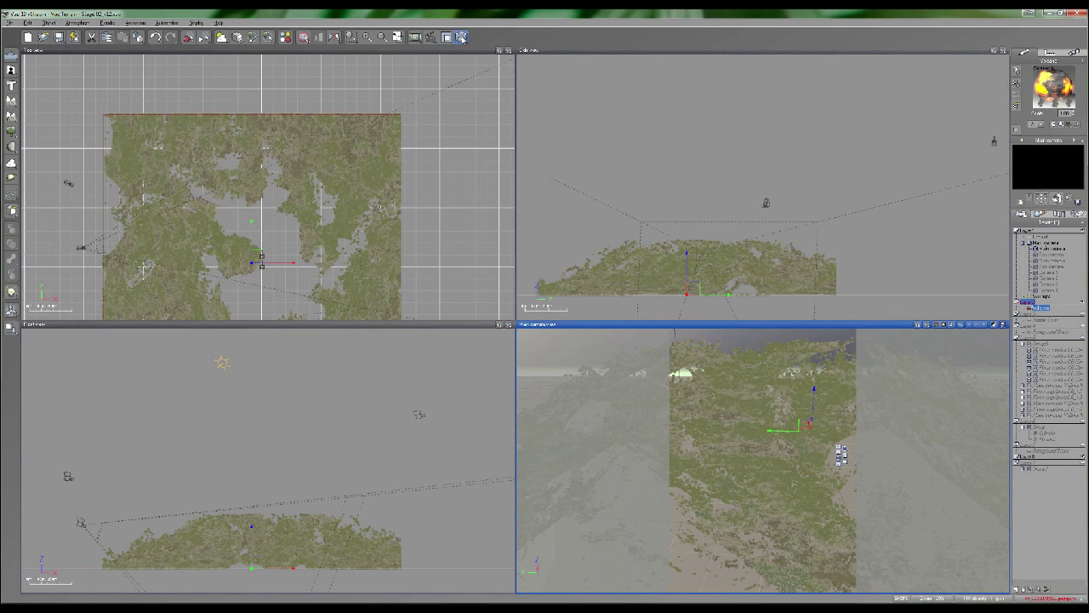
{"action": "left_click", "coordinate": [460, 36]}
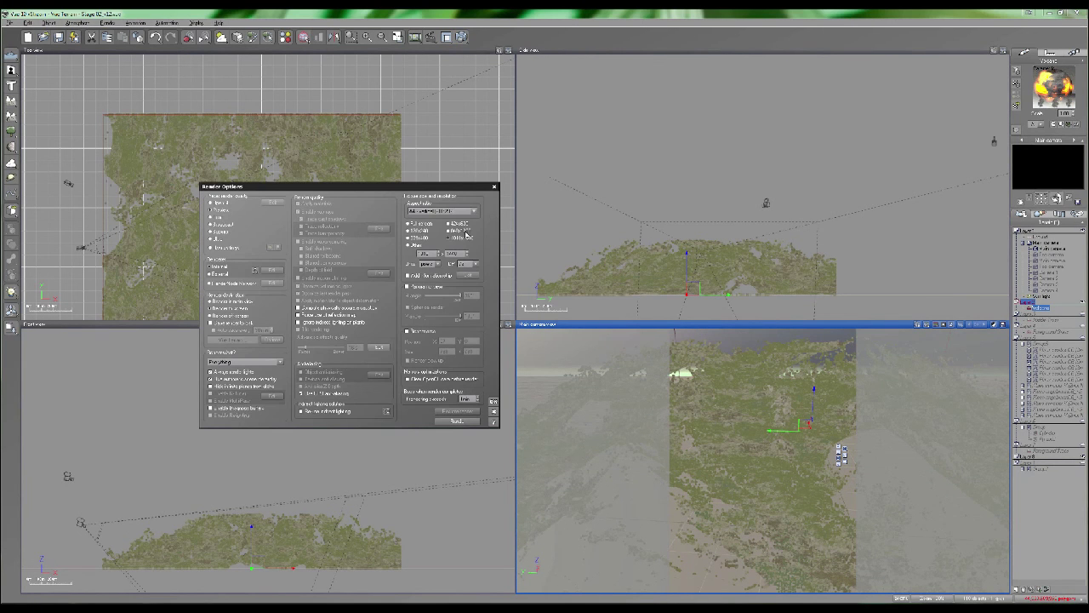
{"action": "left_click", "coordinate": [454, 421]}
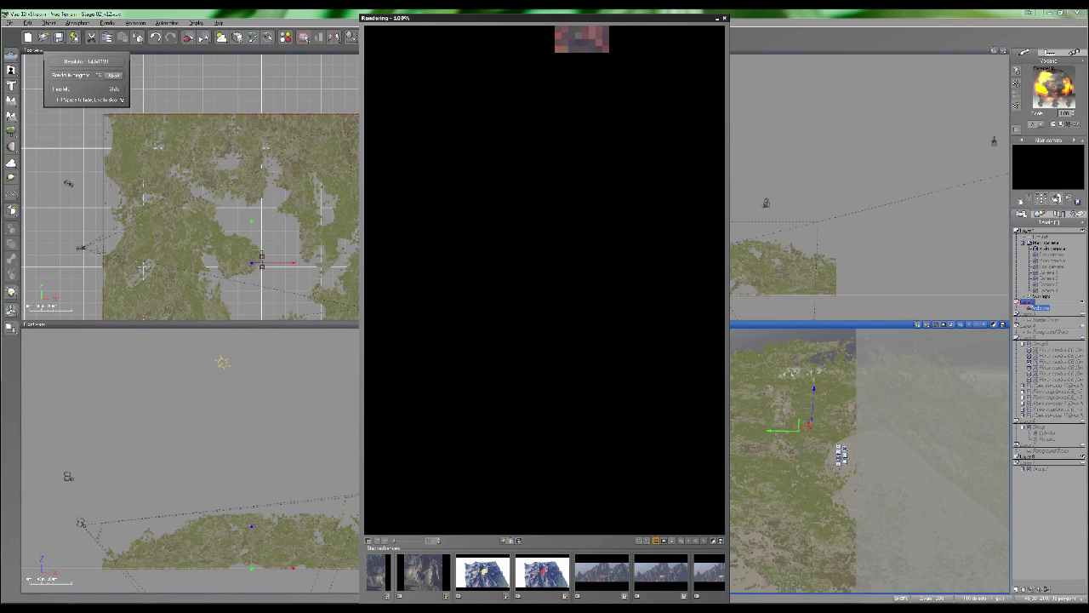
{"action": "key", "text": "alt+Tab"}
{"action": "left_click", "coordinate": [866, 123]}
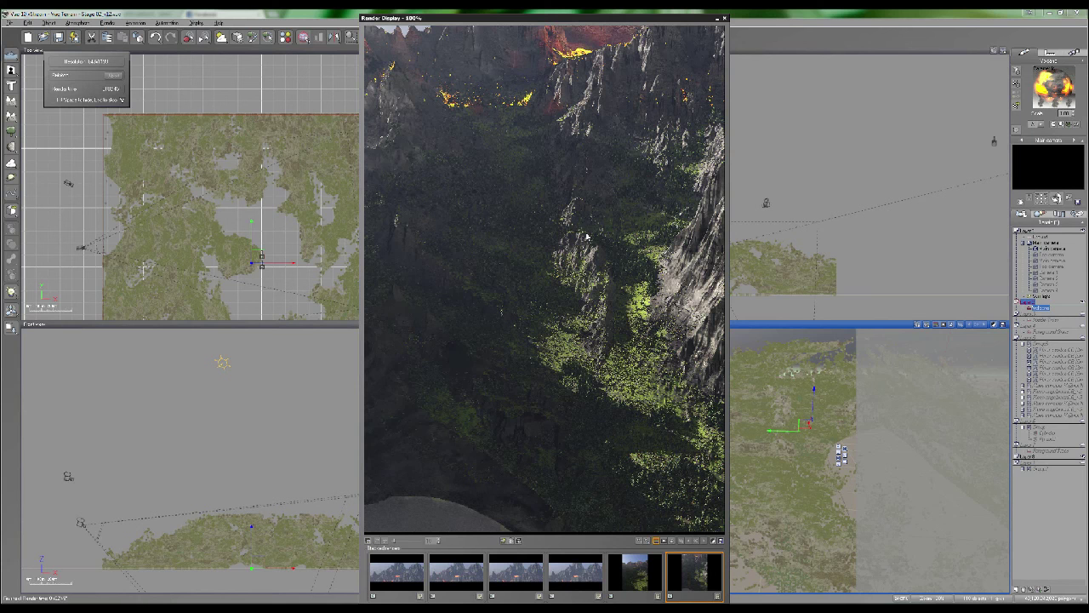
Examine the vegetation on the steep slopes in the finished render at different magnifications, and dismiss the render
{"action": "scroll", "coordinate": [616, 361], "scroll_direction": "down", "scroll_amount": 3}
{"action": "scroll", "coordinate": [615, 359], "scroll_direction": "up", "scroll_amount": 4}
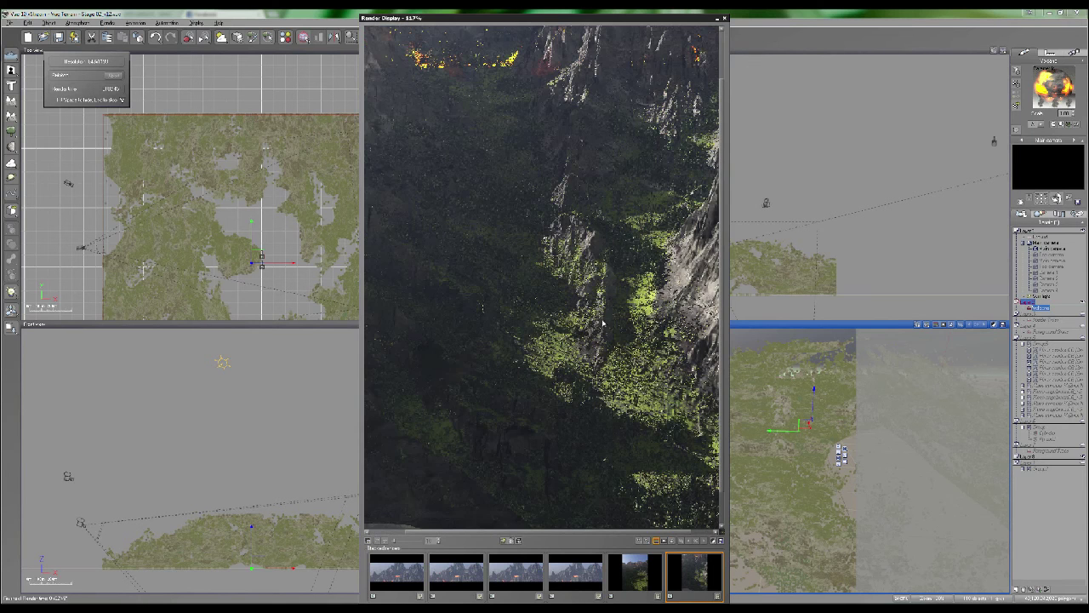
{"action": "scroll", "coordinate": [588, 324], "scroll_direction": "down", "scroll_amount": 3}
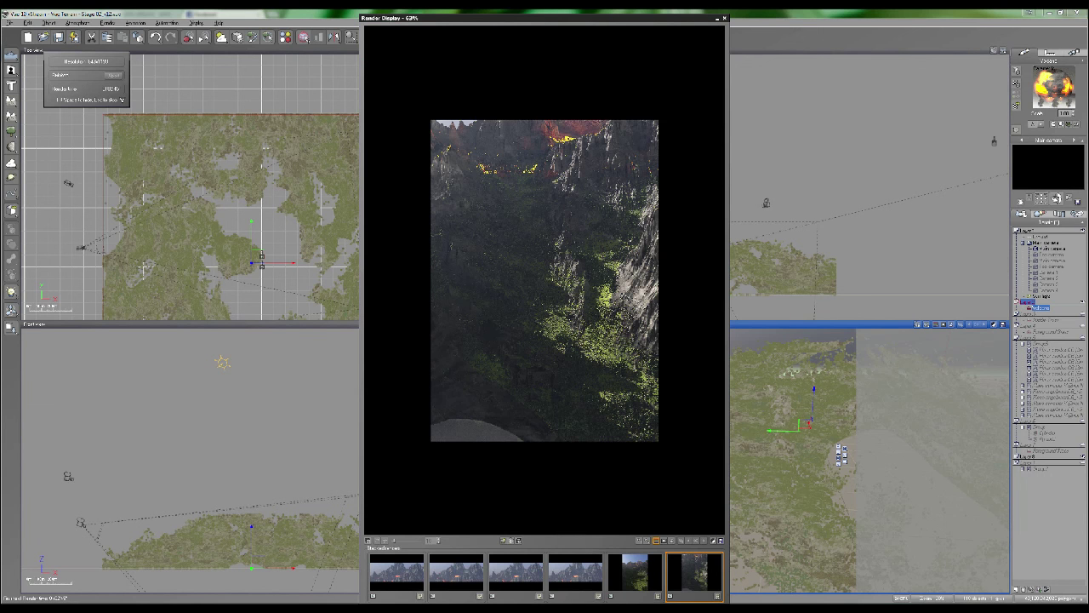
{"action": "left_click", "coordinate": [724, 18]}
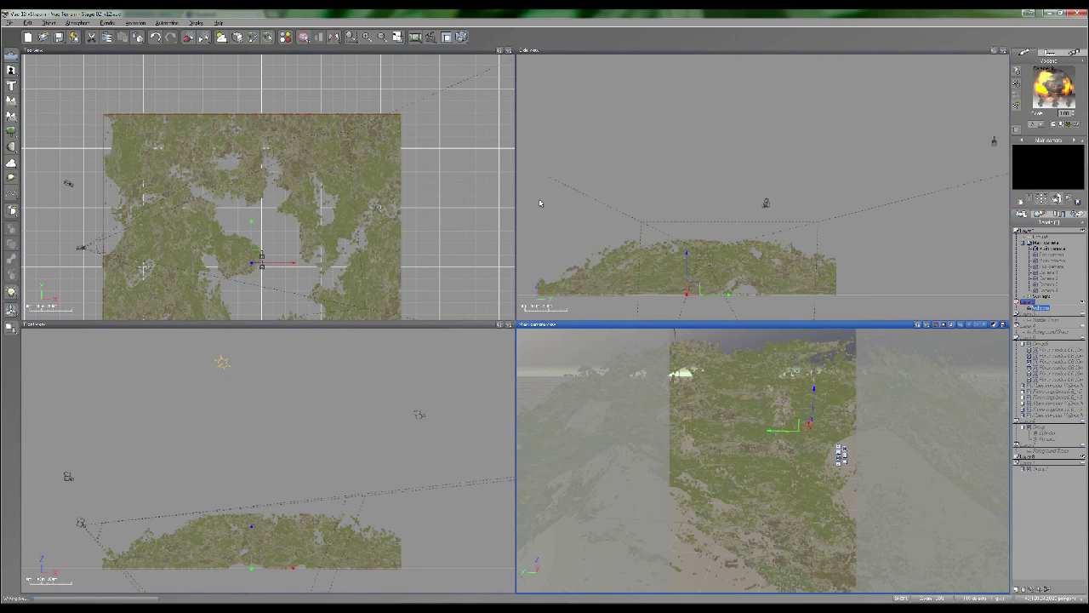